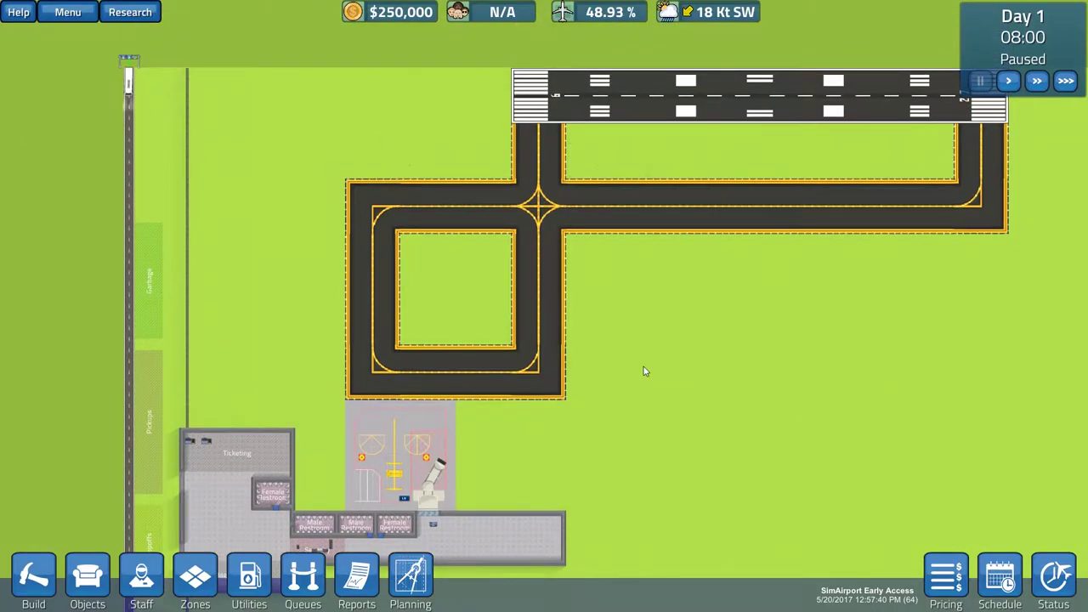
Pan around the map to survey the whole starter airport and runway
key("d")
key("s")
key("s")
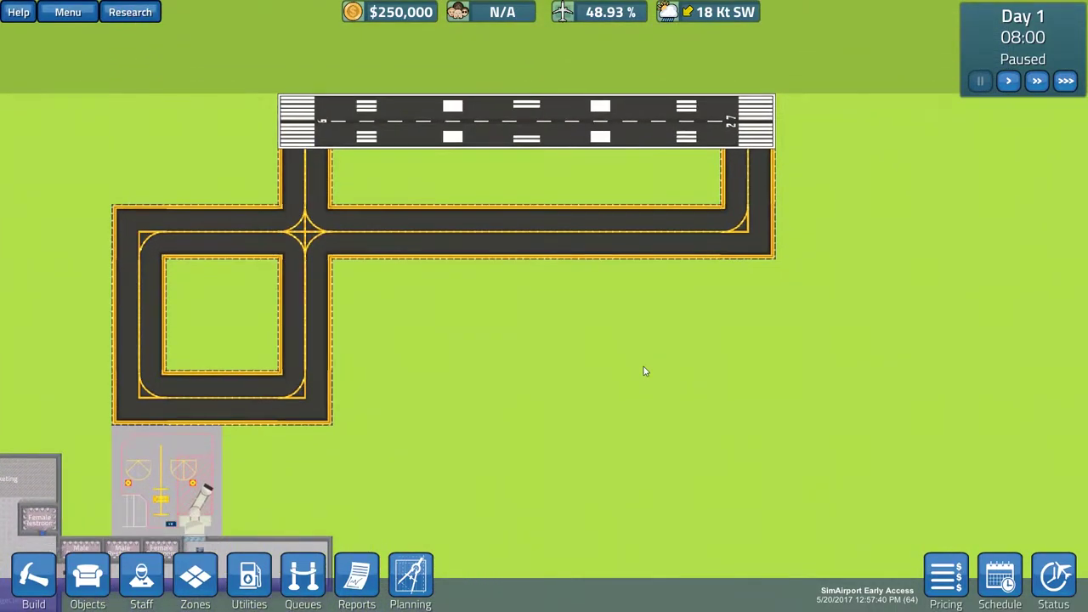
key("s")
key("a")
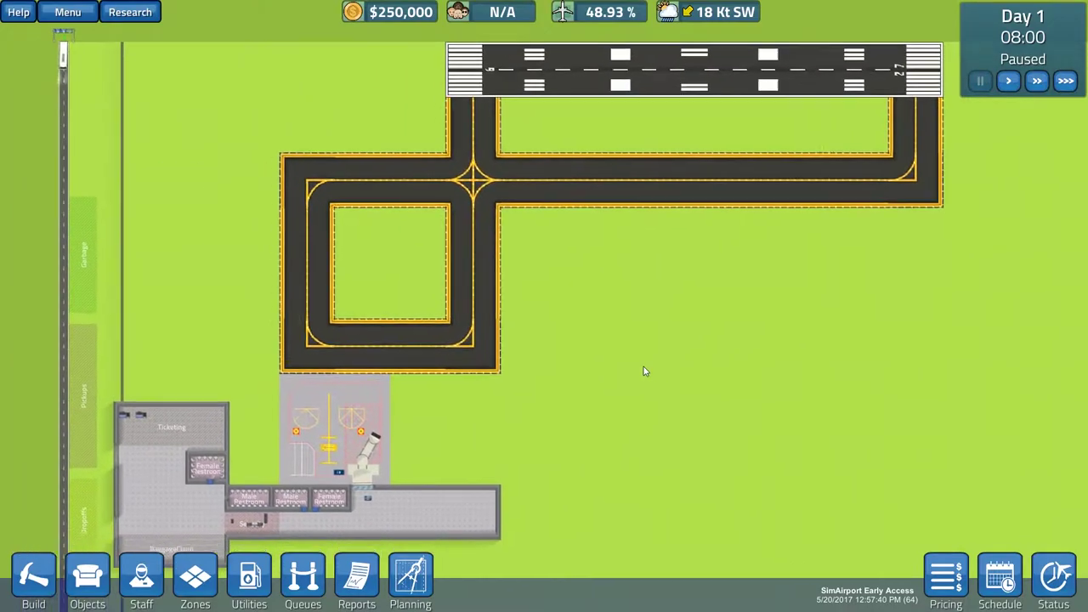
scroll(643, 367, "up", 2)
scroll(643, 367, "down", 2)
key("w")
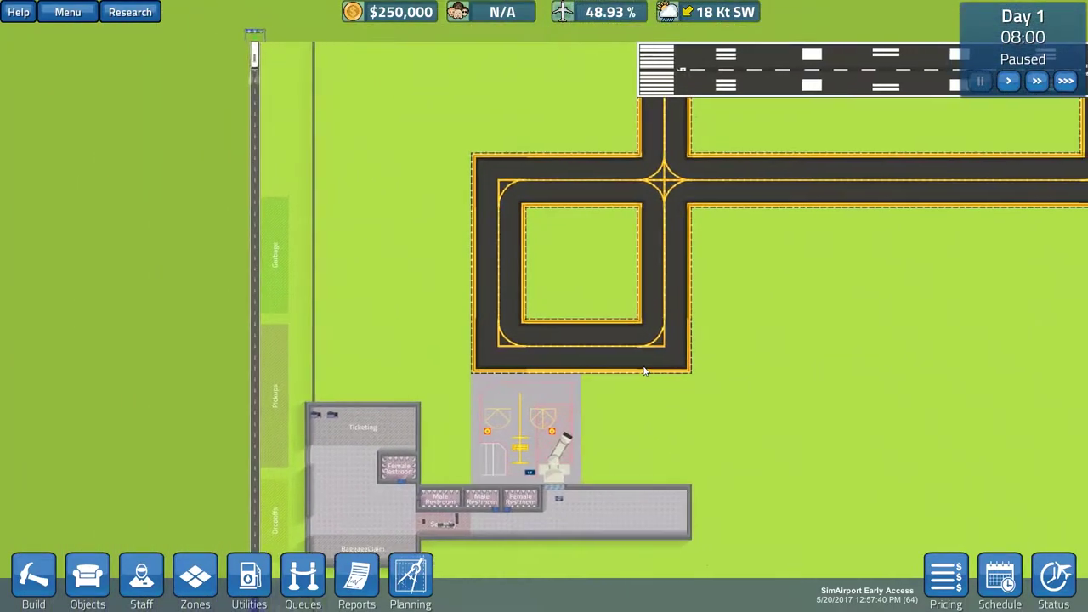
scroll(644, 366, "down", 2)
scroll(644, 366, "up", 2)
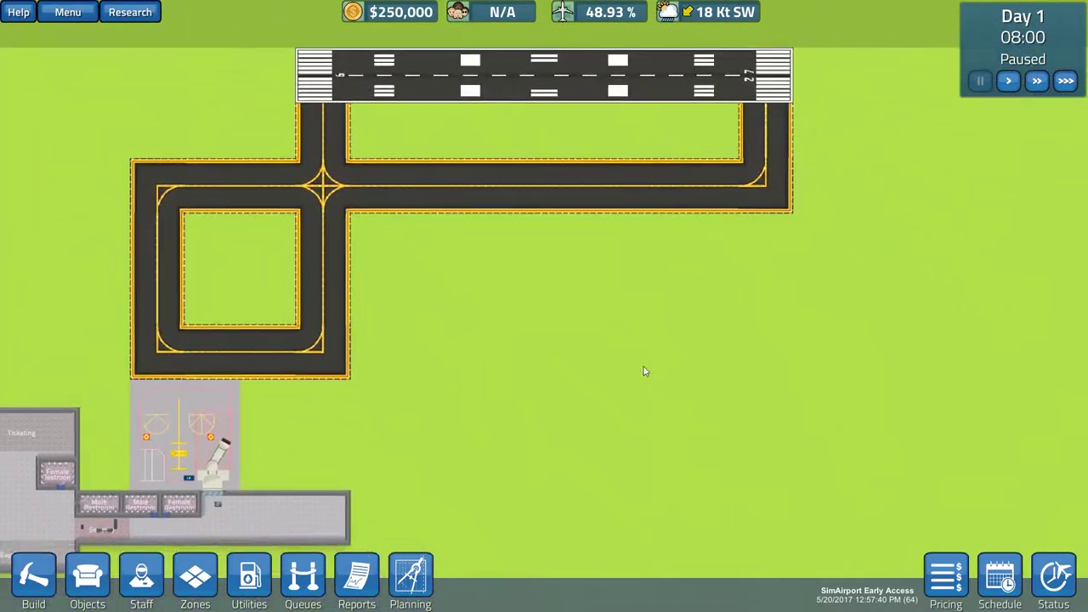
key("d")
key("w")
key("a")
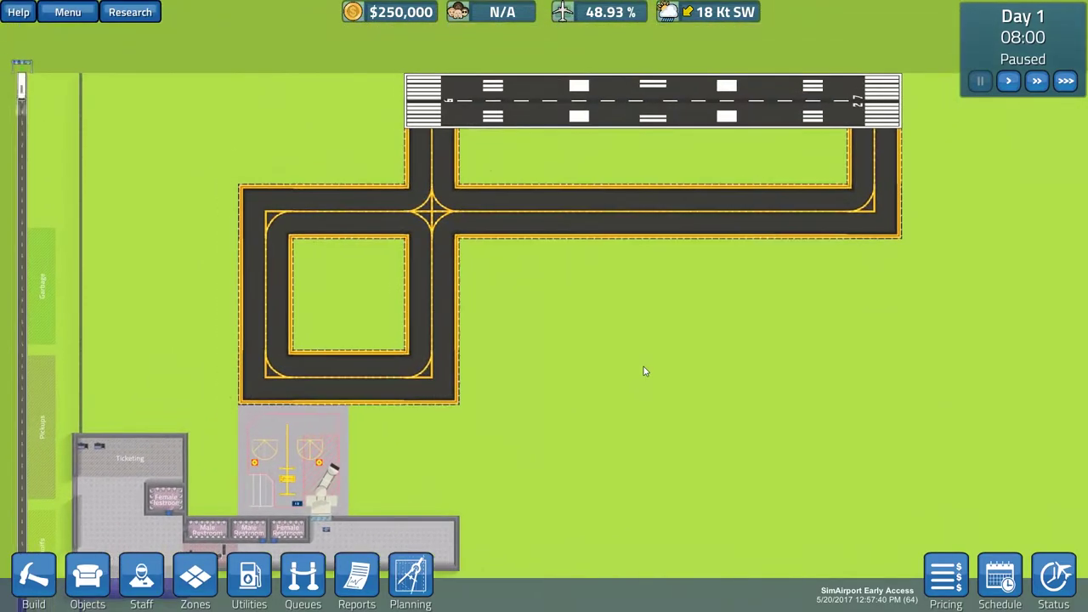
scroll(643, 366, "down", 1)
key("a")
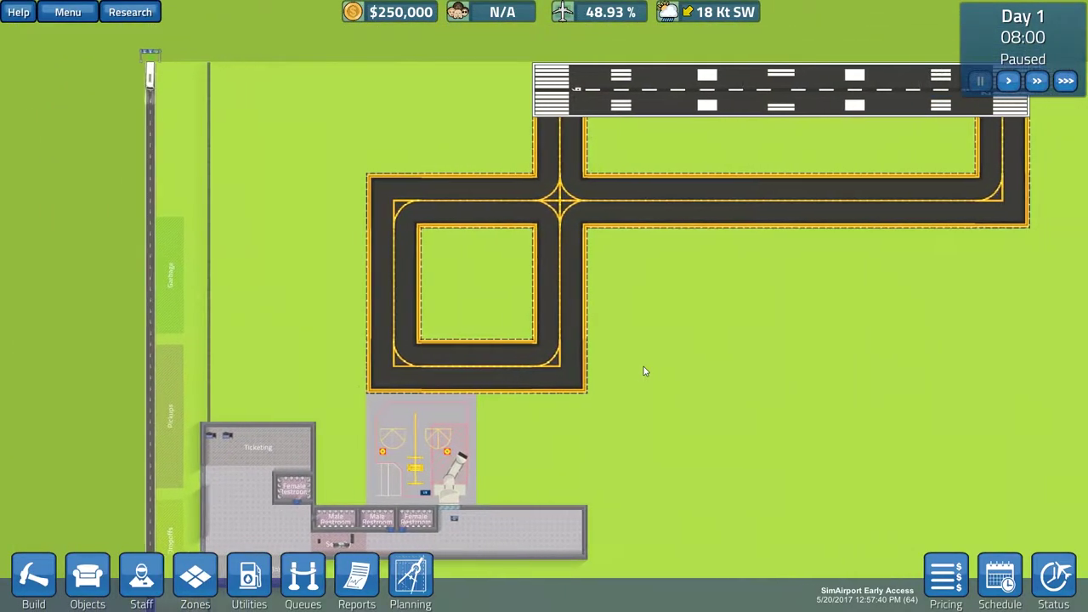
key("d")
key("d")
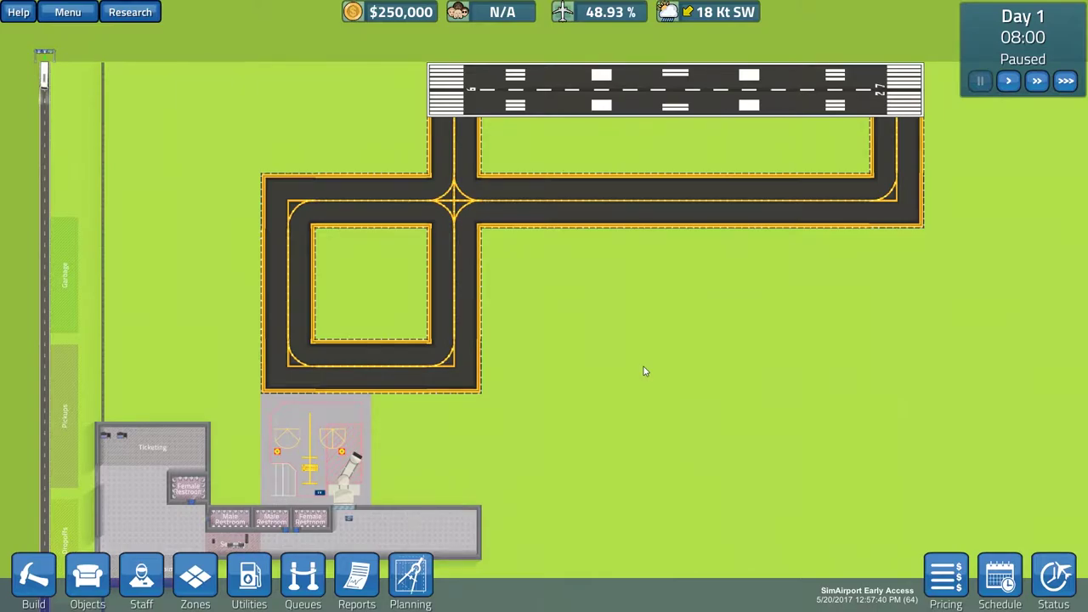
scroll(644, 366, "up", 1)
scroll(643, 367, "down", 1)
key("a")
key("w")
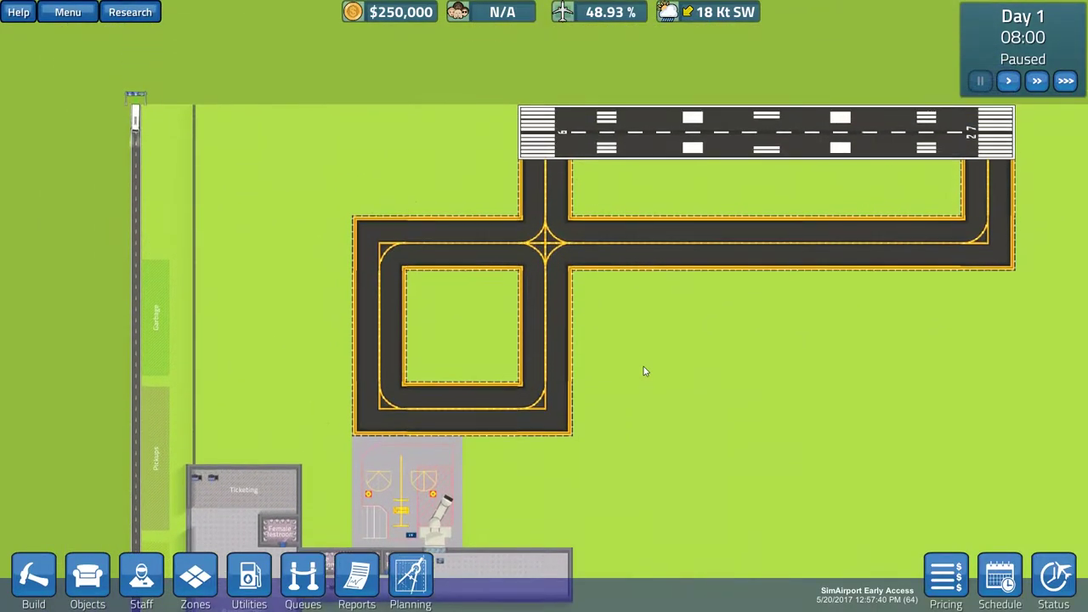
key("d")
key("d")
key("d")
scroll(644, 366, "up", 2)
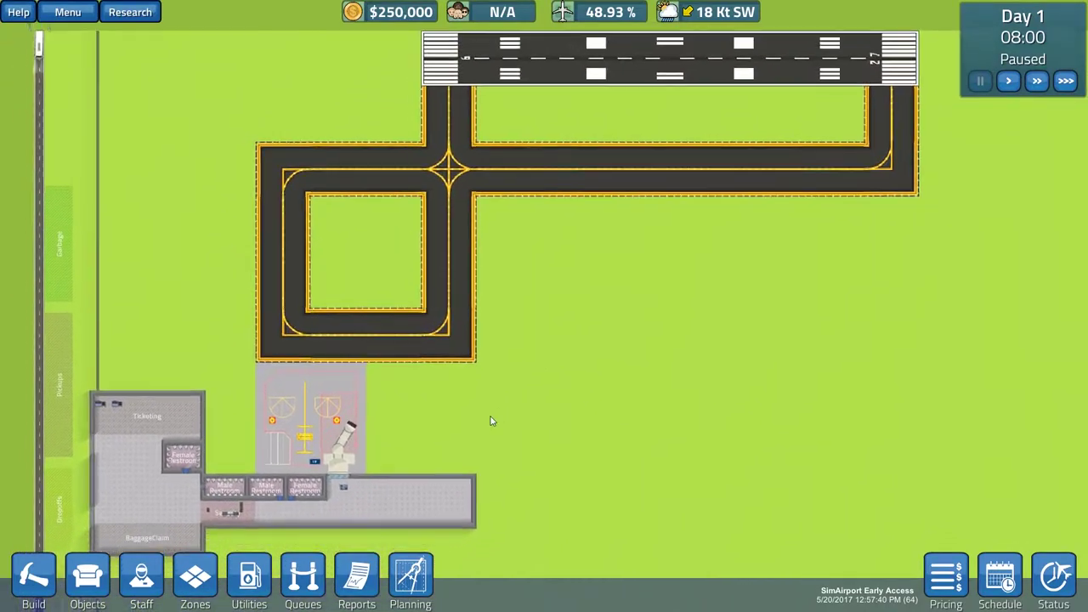
scroll(490, 416, "up", 2)
scroll(490, 416, "up", 2)
scroll(490, 416, "up", 1)
Pan across the terminal's restrooms and interior to the airplane gate
key("a")
key("a")
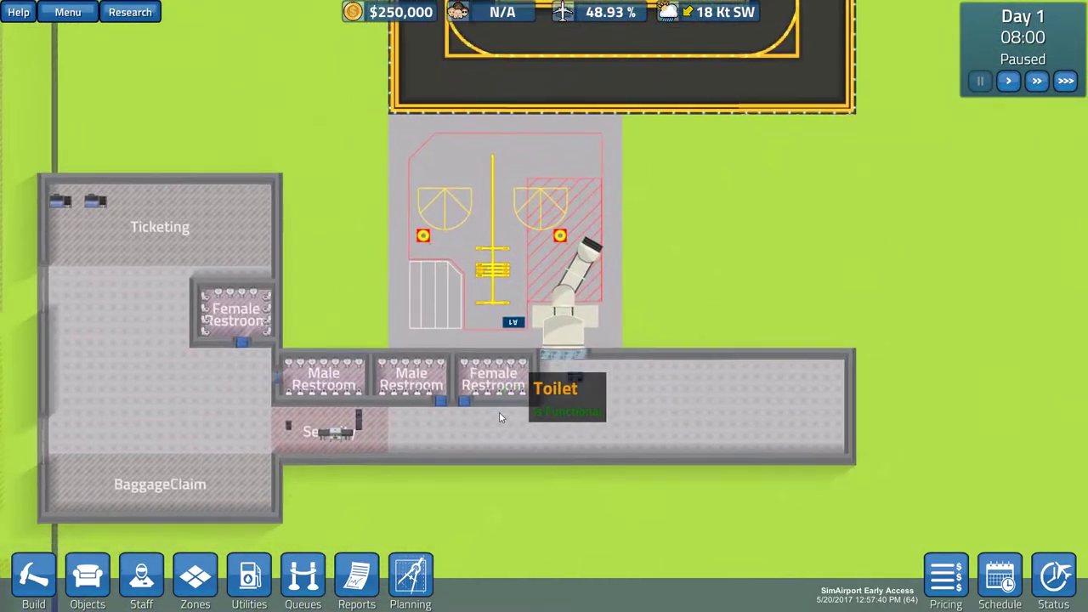
key("s")
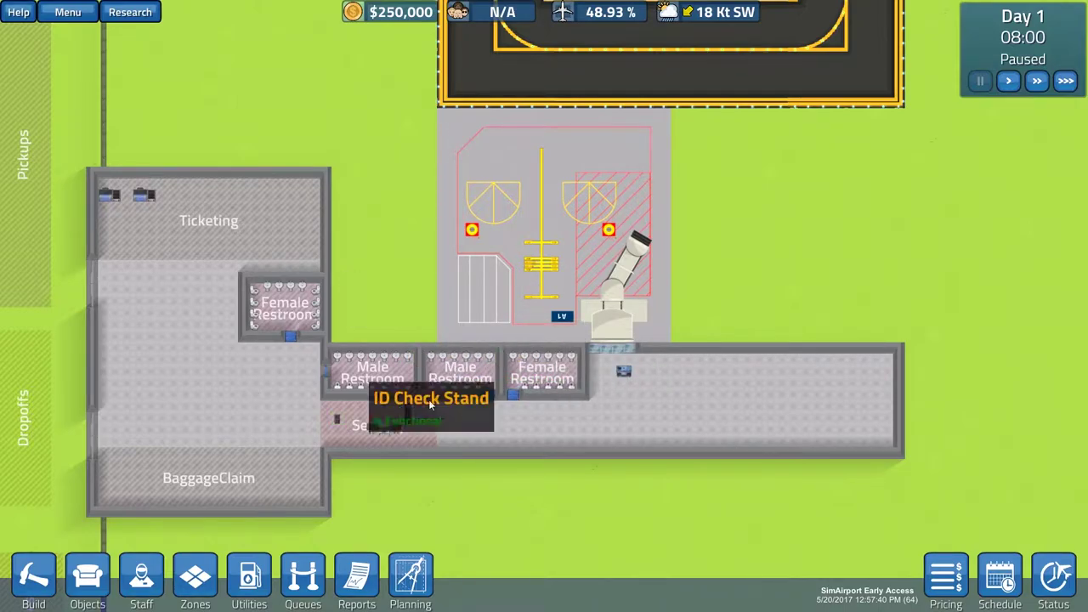
key("d")
key("a")
key("a")
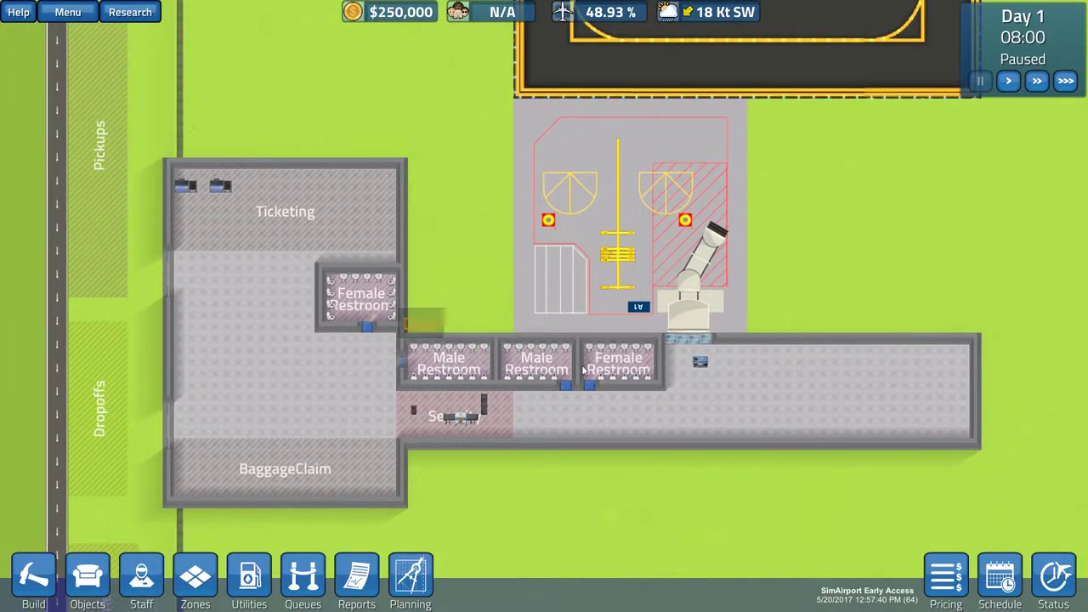
key("w")
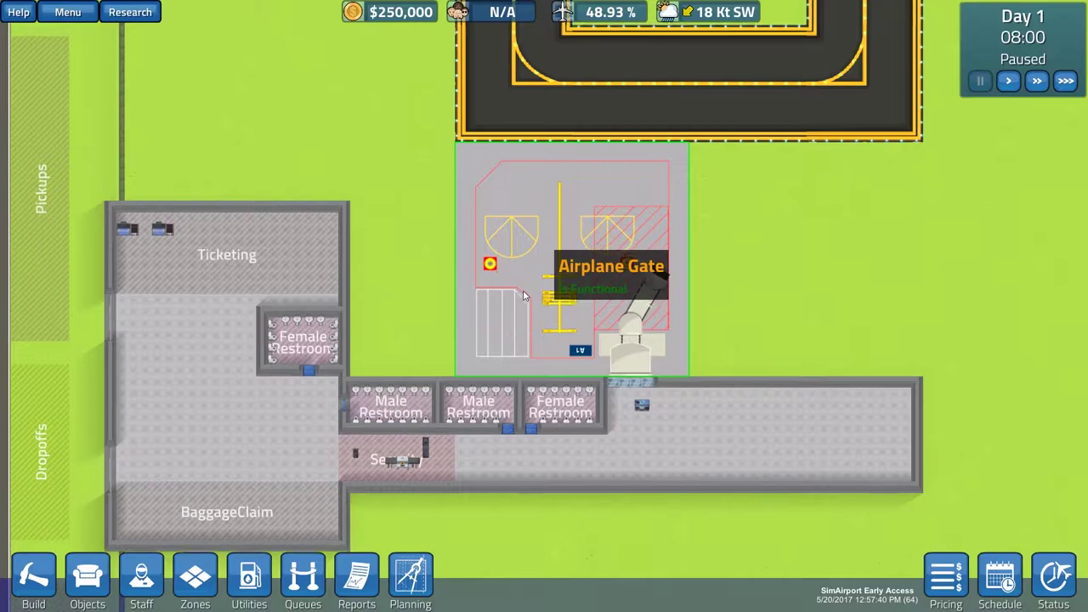
key("w")
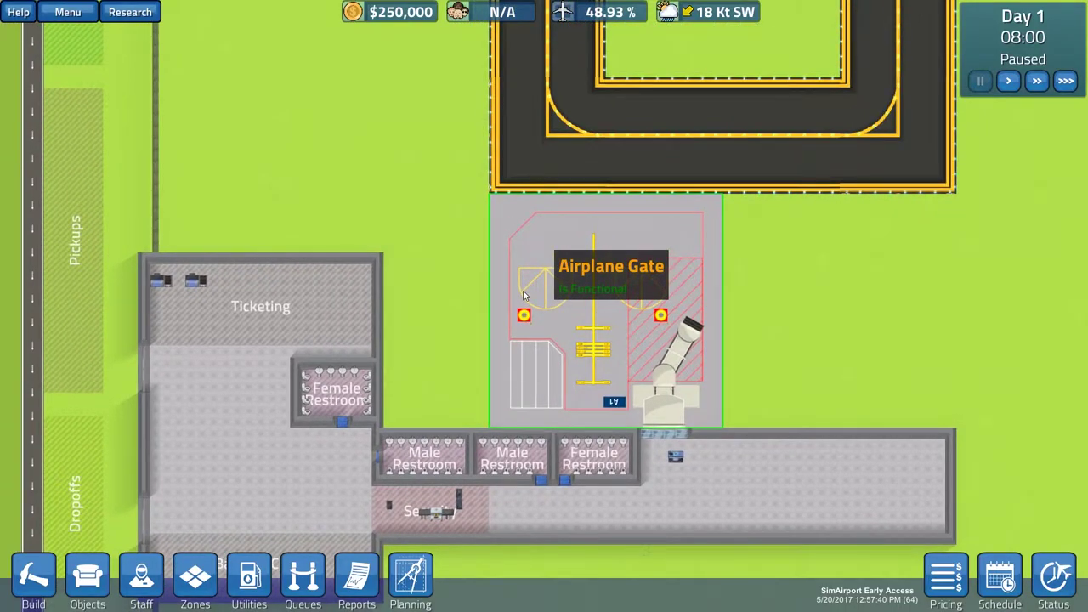
scroll(523, 293, "down", 3)
scroll(522, 294, "down", 2)
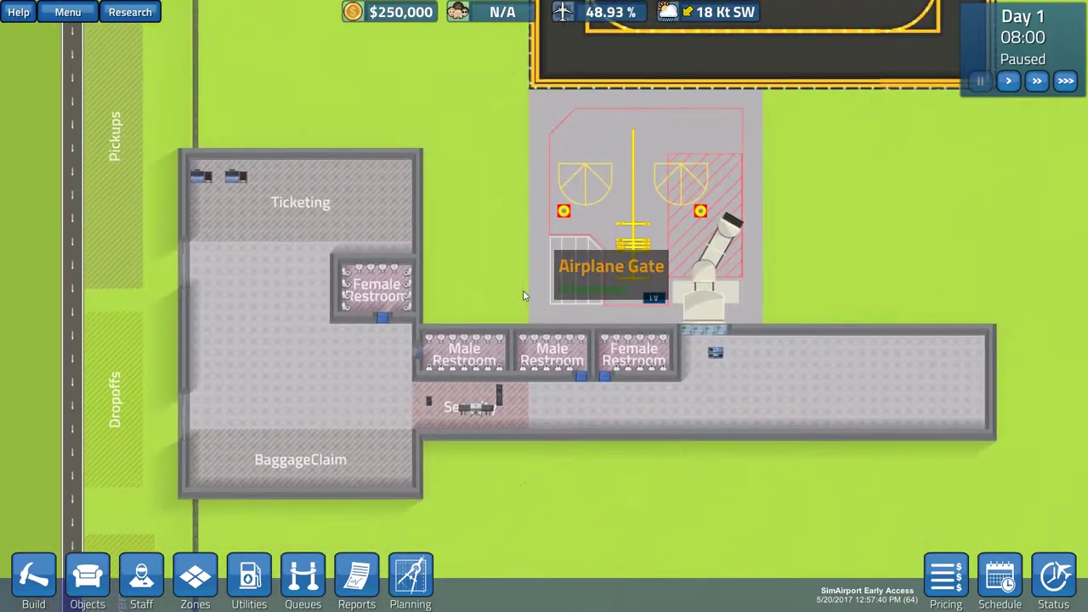
scroll(523, 293, "up", 5)
scroll(523, 293, "down", 3)
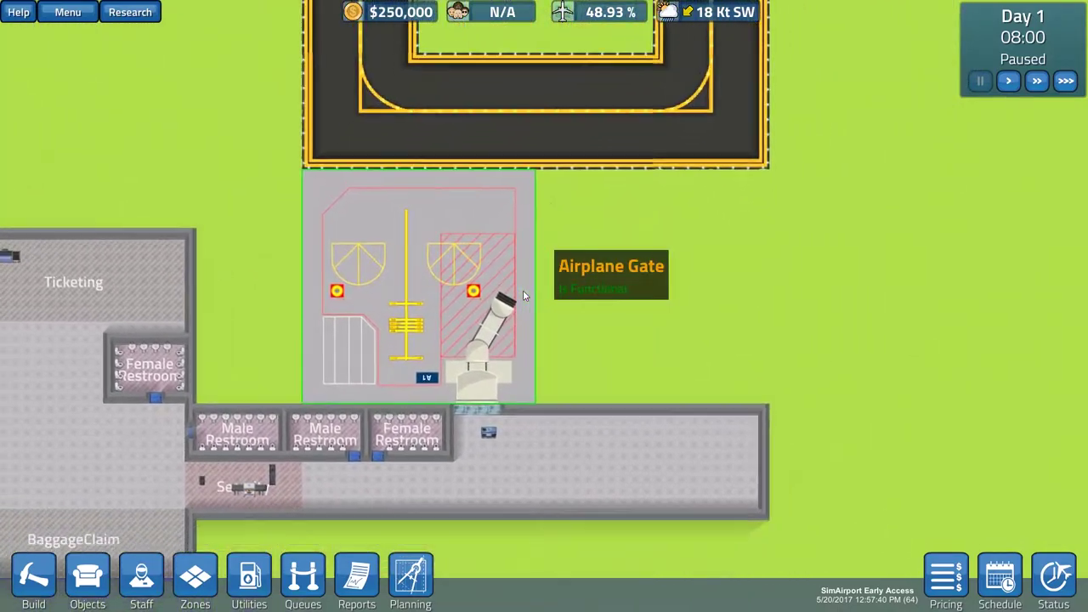
scroll(523, 293, "up", 3)
scroll(523, 293, "down", 3)
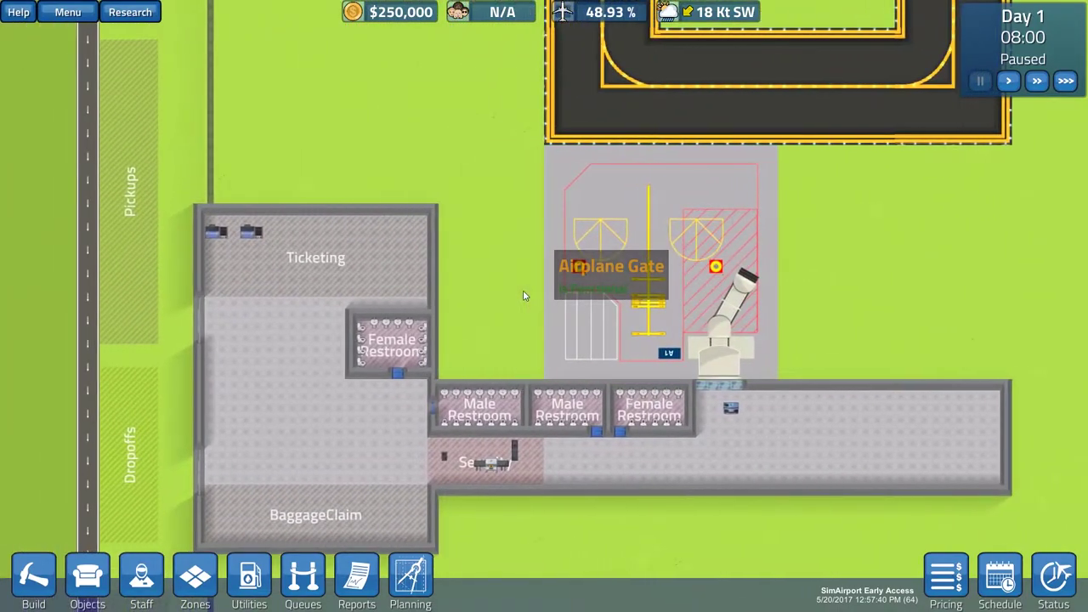
scroll(522, 293, "up", 3)
scroll(523, 293, "down", 2)
scroll(523, 294, "down", 2)
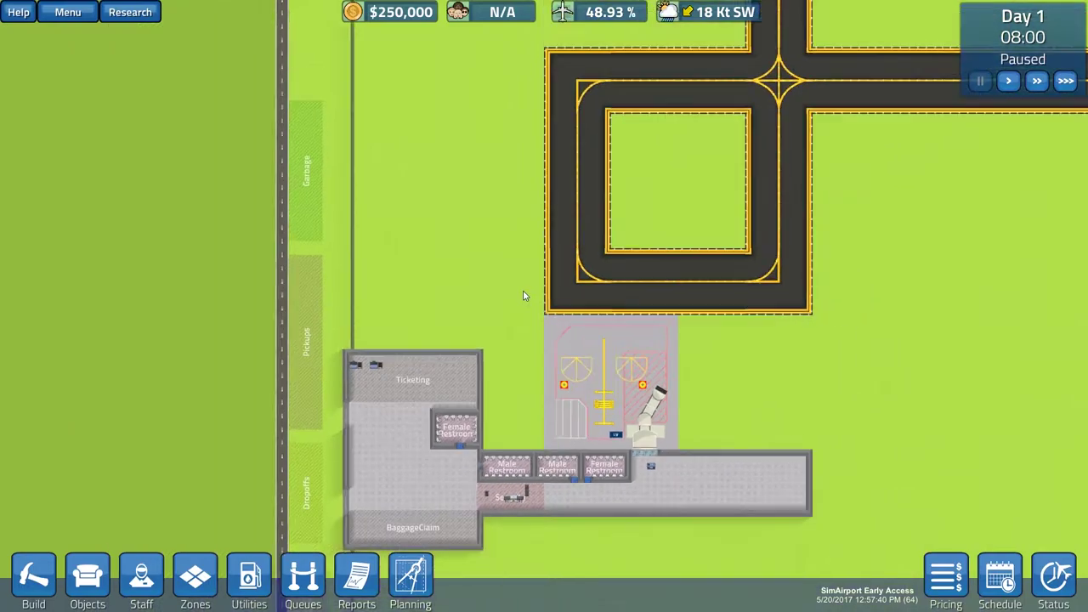
scroll(523, 294, "down", 2)
scroll(523, 293, "down", 1)
scroll(523, 294, "down", 2)
scroll(523, 293, "down", 1)
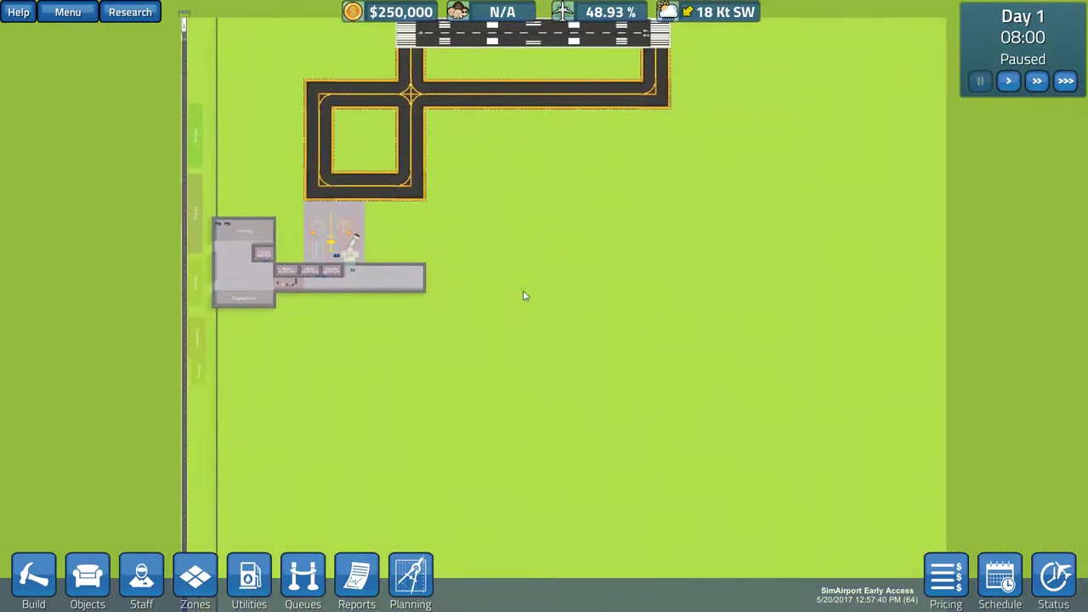
key("s")
key("s")
key("w")
key("w")
scroll(522, 294, "up", 2)
scroll(523, 293, "up", 2)
scroll(523, 293, "up", 2)
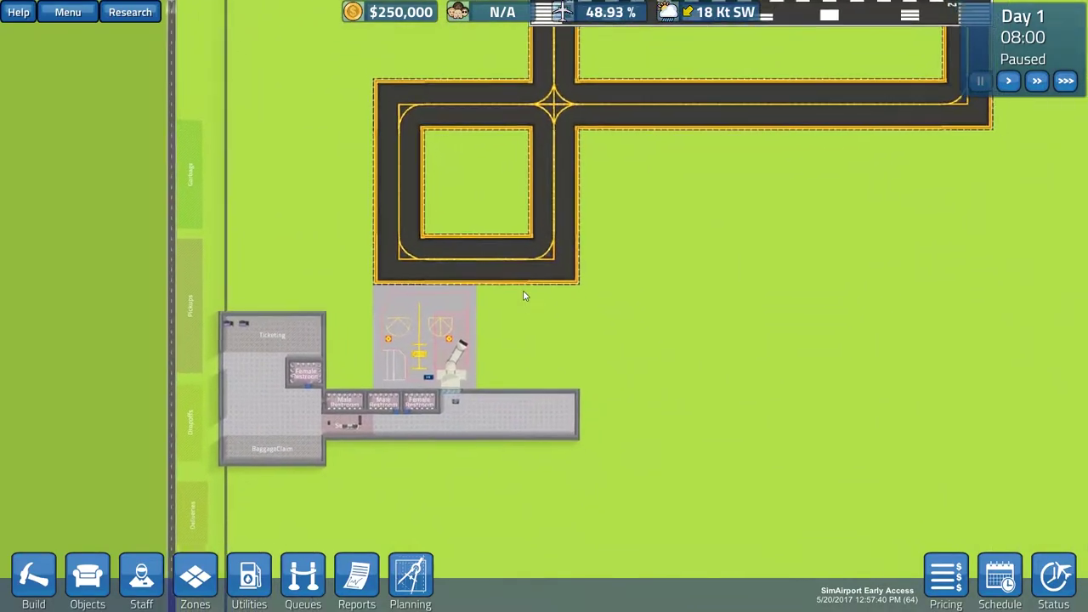
scroll(523, 294, "up", 1)
scroll(459, 340, "up", 2)
scroll(459, 340, "up", 2)
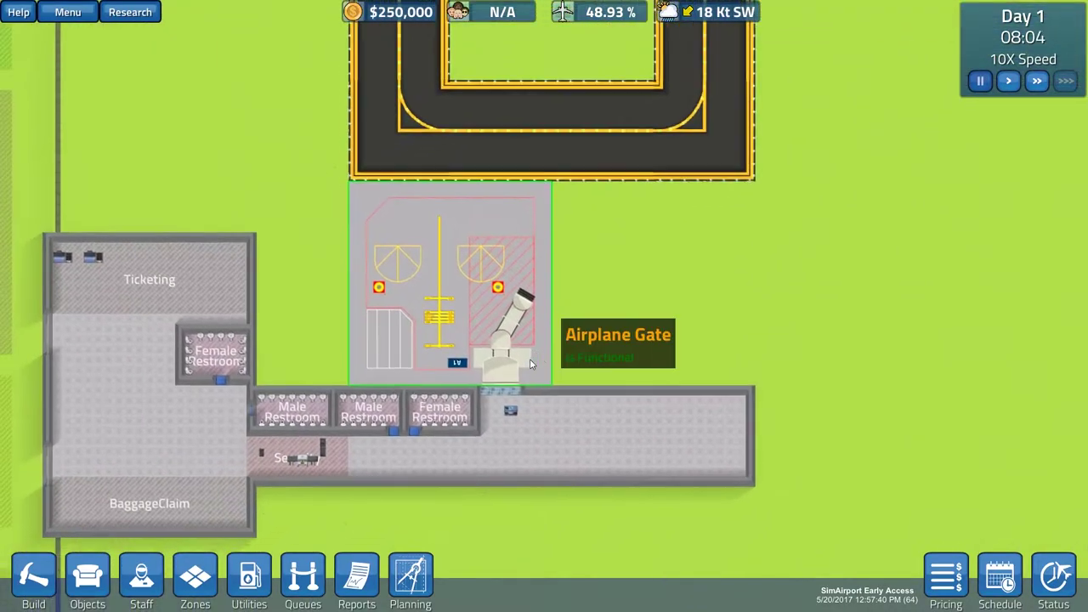
scroll(511, 357, "up", 2)
scroll(553, 374, "up", 2)
scroll(572, 378, "down", 5)
scroll(581, 366, "up", 1)
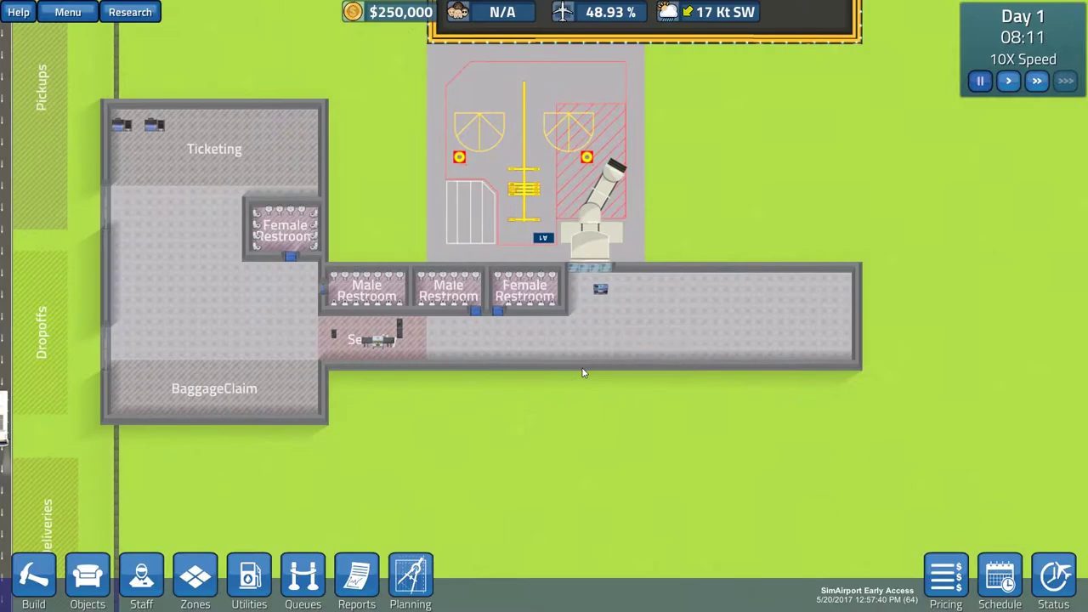
Browse the queue tools while panning along the terminal, restrooms and security area
left_click(303, 576)
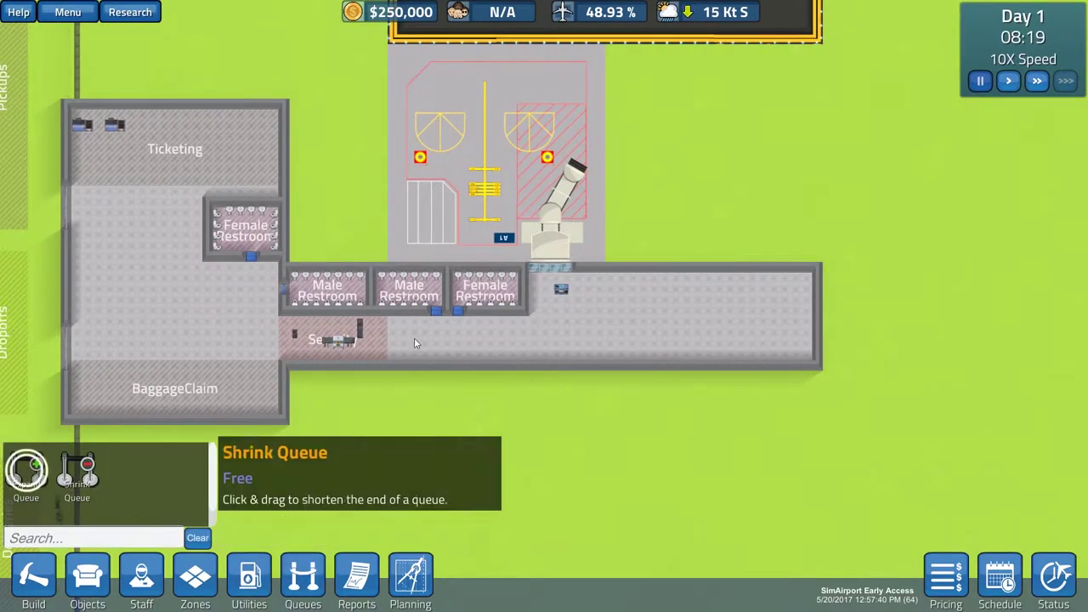
scroll(414, 337, "up", 4)
scroll(615, 316, "up", 2)
key("d")
scroll(480, 303, "down", 2)
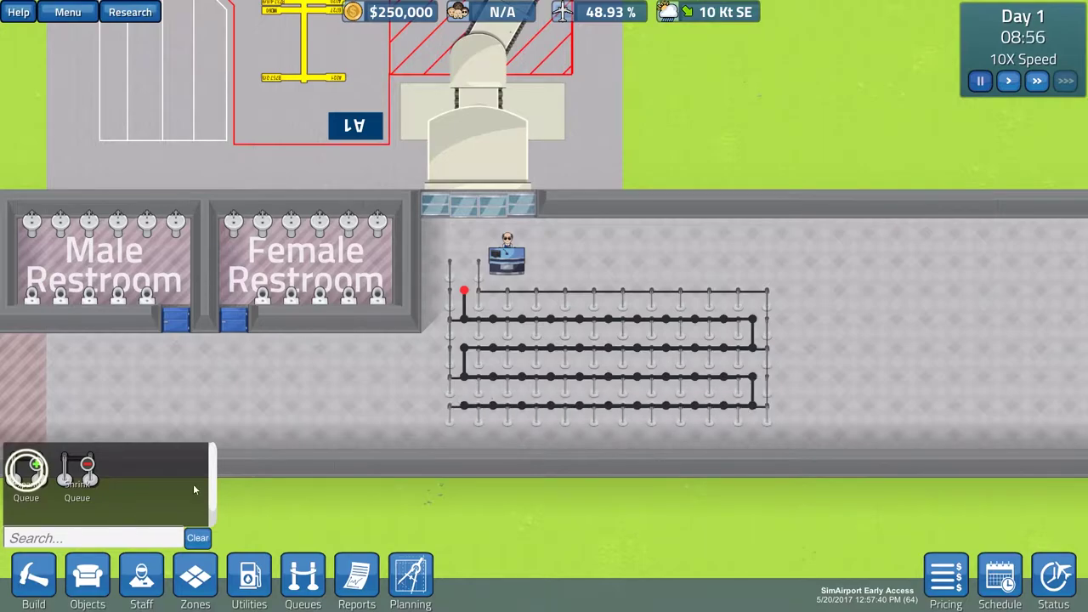
key("Escape")
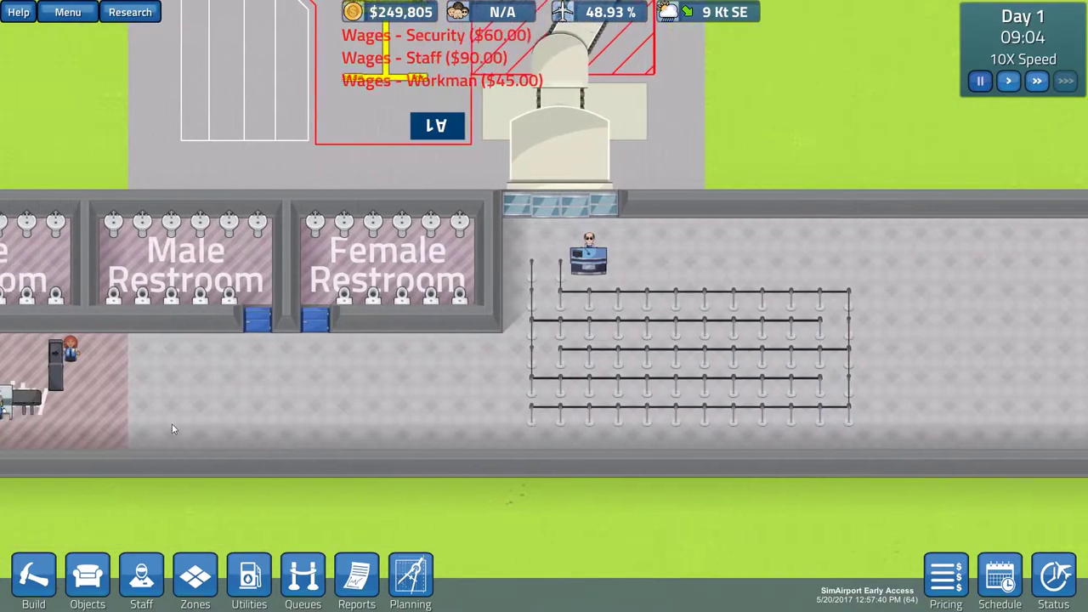
key("a")
scroll(239, 403, "down", 5)
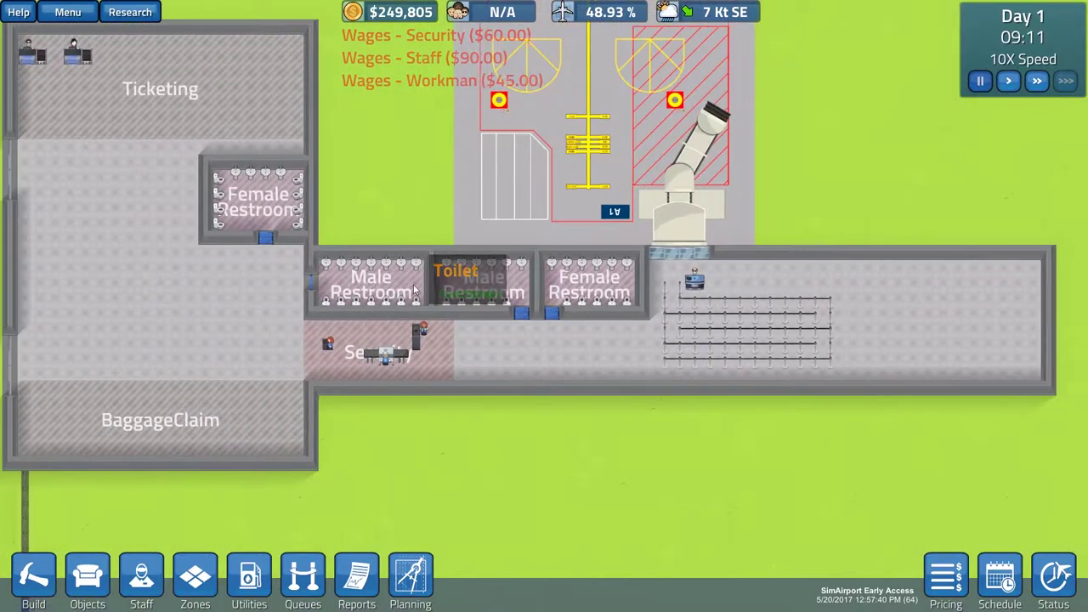
scroll(510, 255, "up", 3)
Check AeroTime's available flights in the Airlines & Available Flights list
left_click(610, 12)
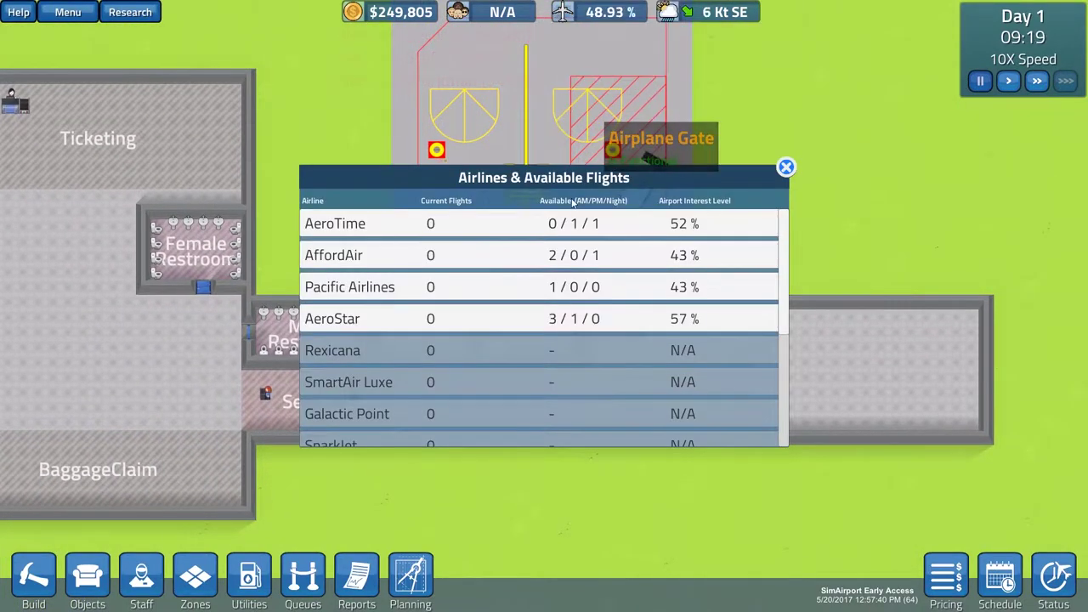
left_click(589, 223)
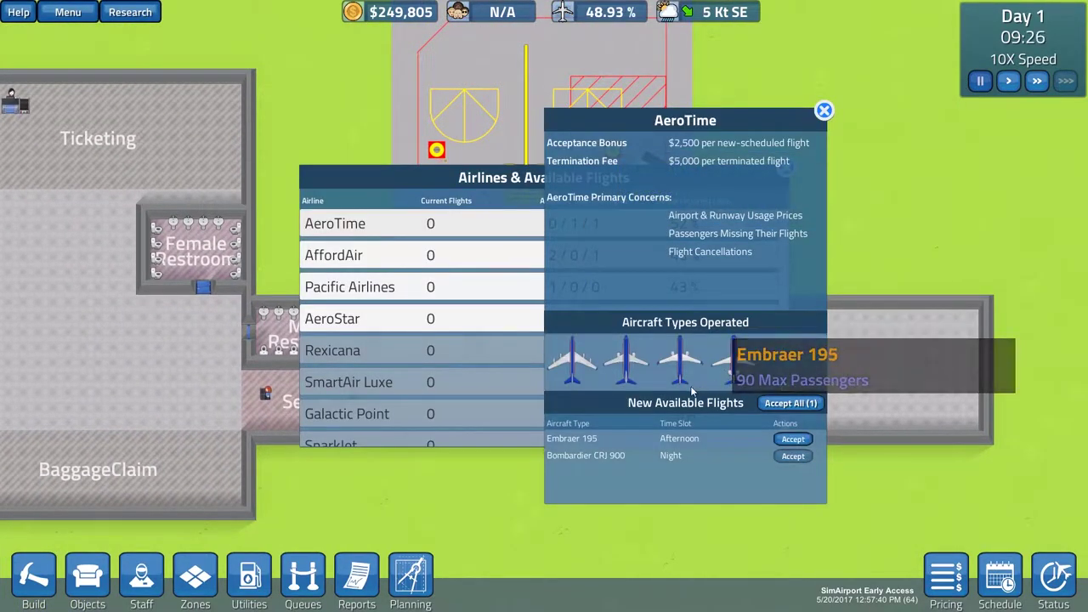
left_click(823, 110)
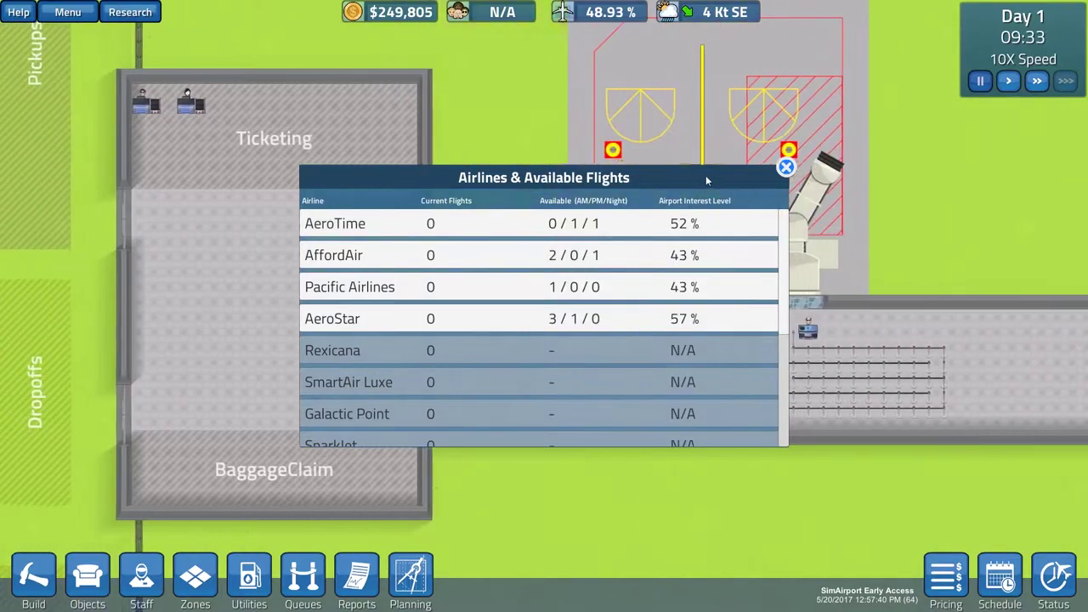
scroll(706, 175, "up", 4)
Draw a zigzag queue below the left ticketing desk and trim its excess end
key("Escape")
scroll(367, 235, "up", 3)
scroll(368, 236, "down", 4)
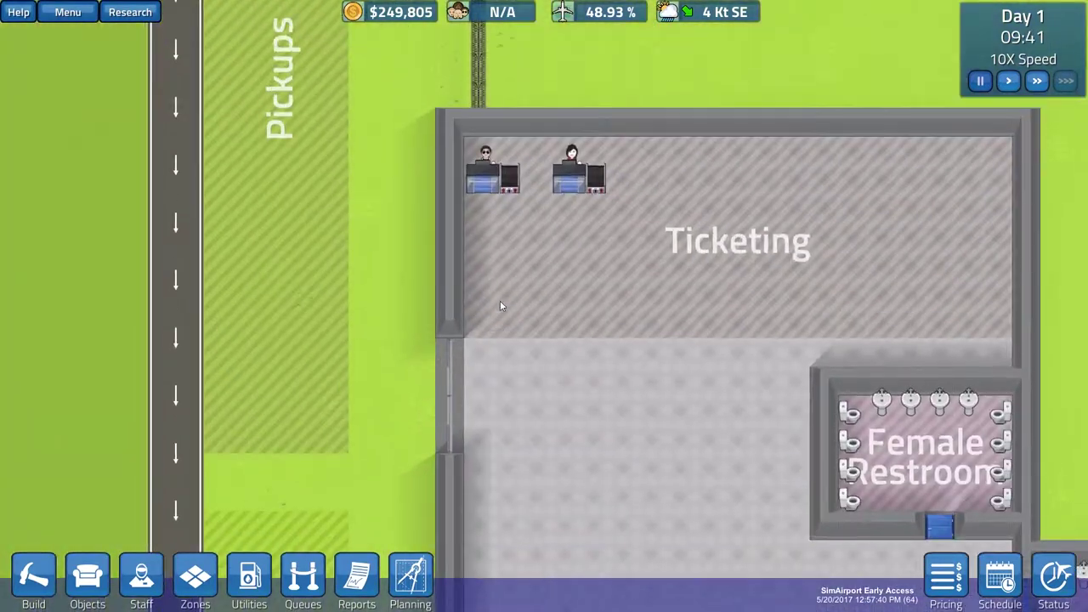
left_click(141, 578)
left_click(28, 470)
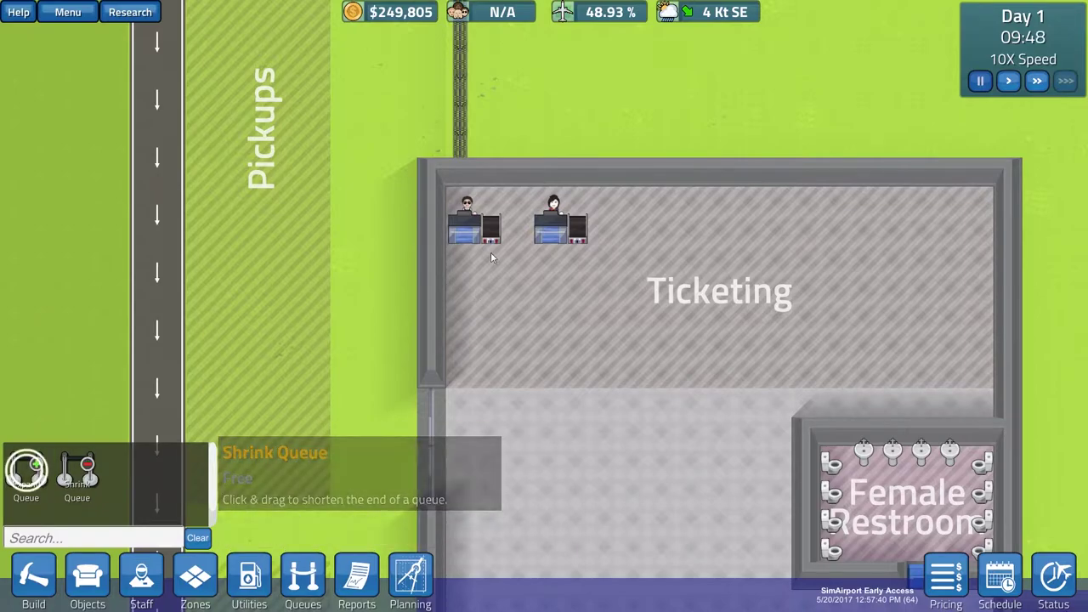
left_click_drag(463, 260, 491, 293)
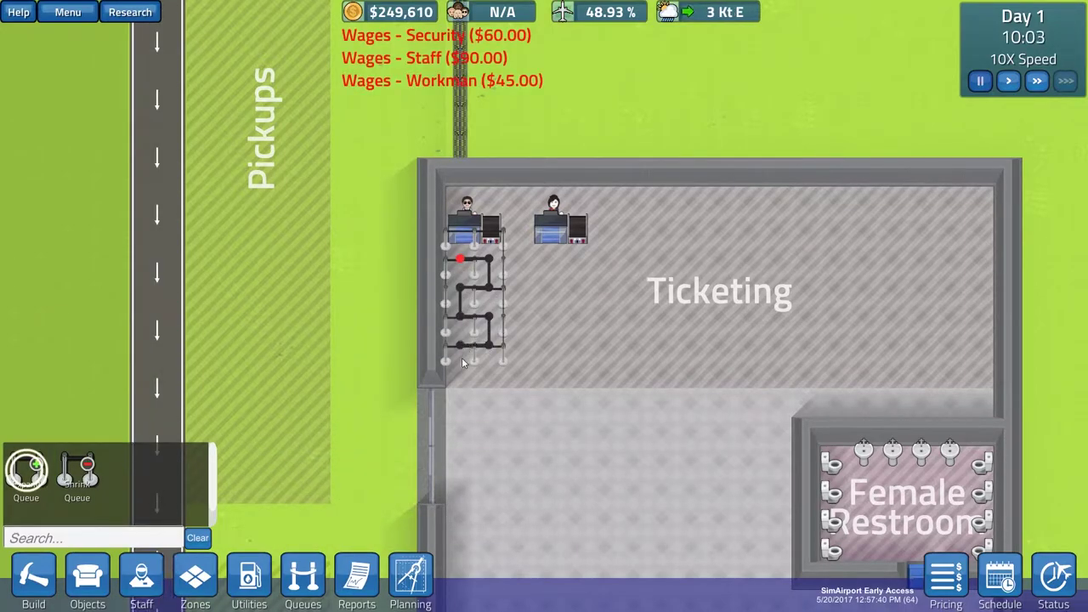
left_click(464, 357)
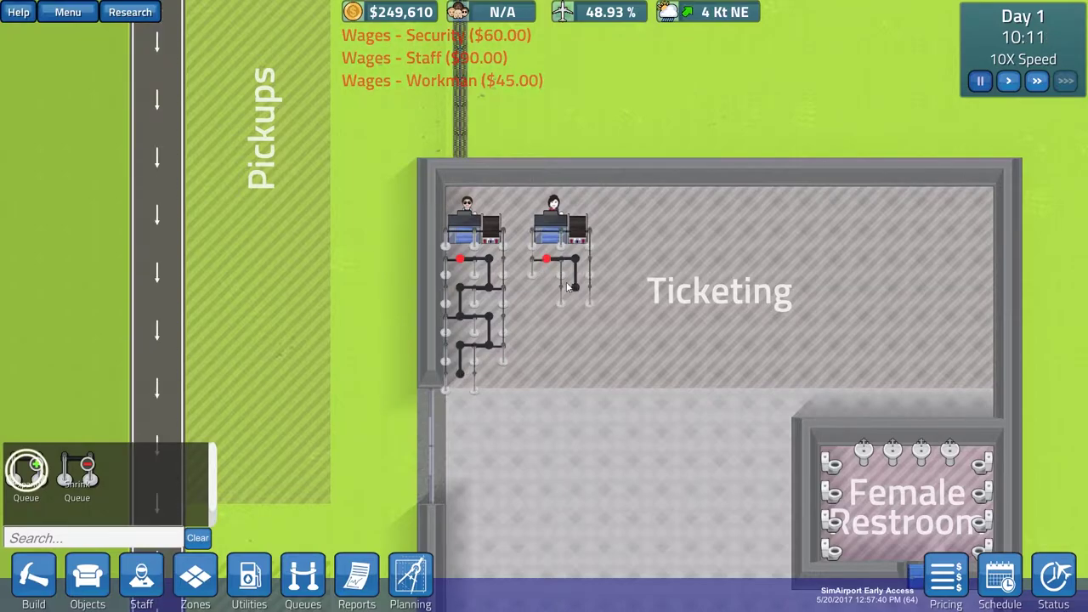
left_click(87, 470)
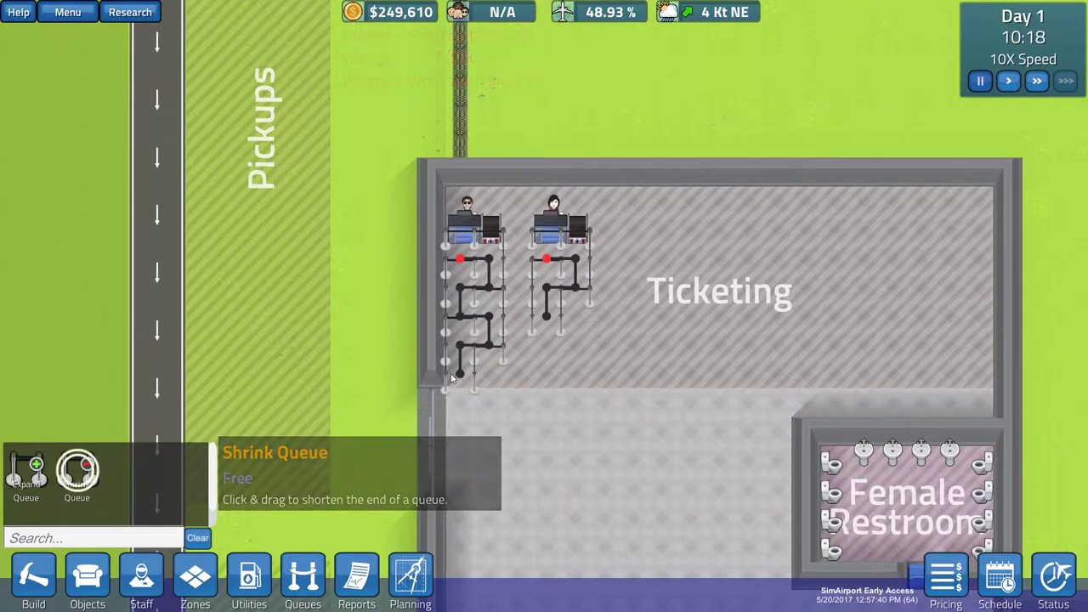
left_click_drag(459, 369, 490, 330)
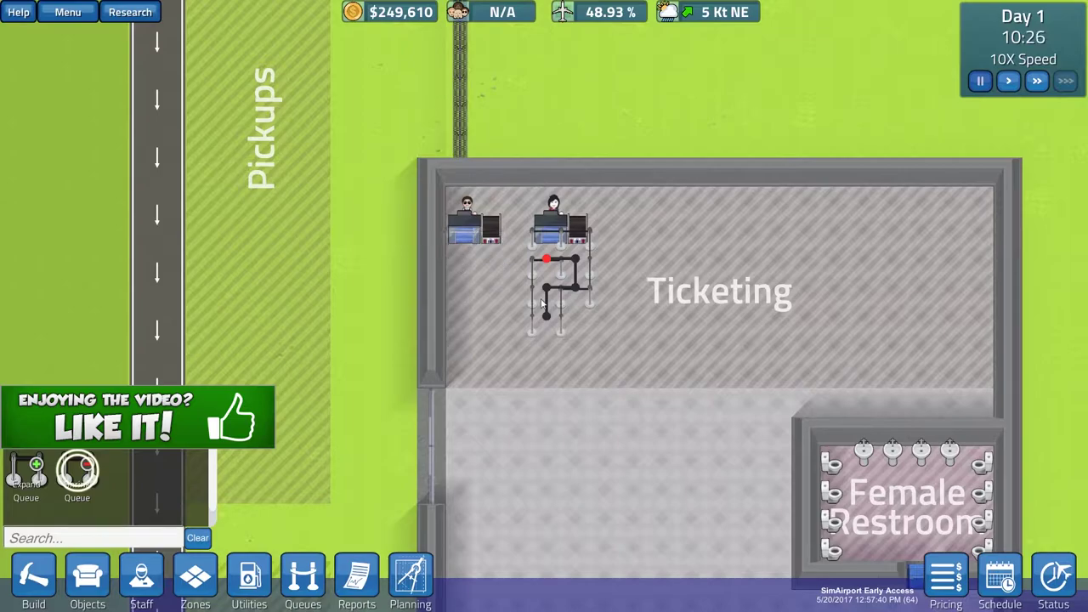
Draw a shorter zigzag queue below the right ticketing desk
left_click(36, 470)
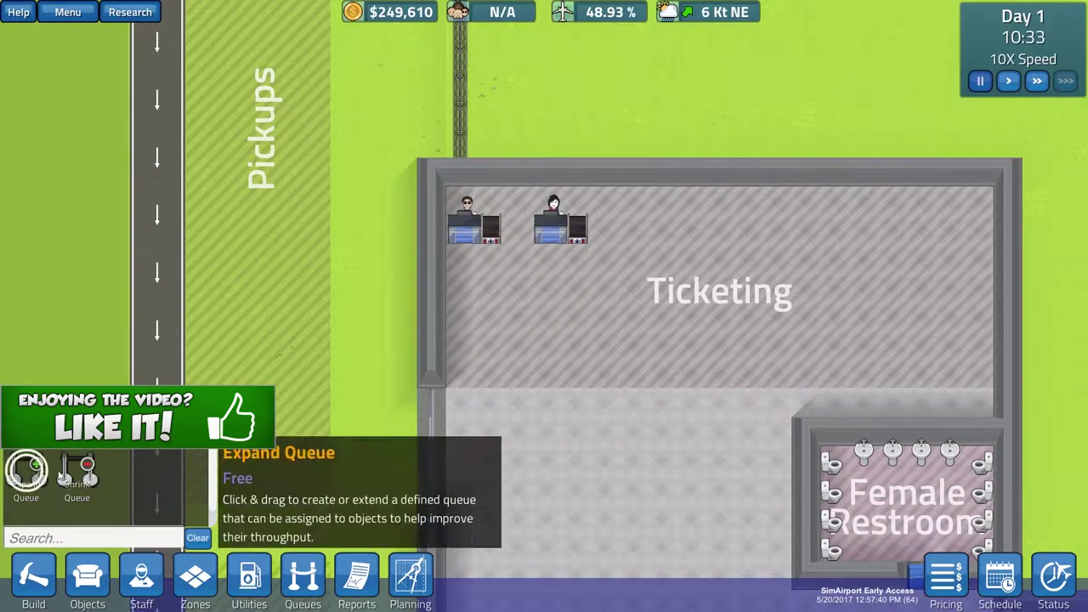
left_click_drag(459, 255, 463, 283)
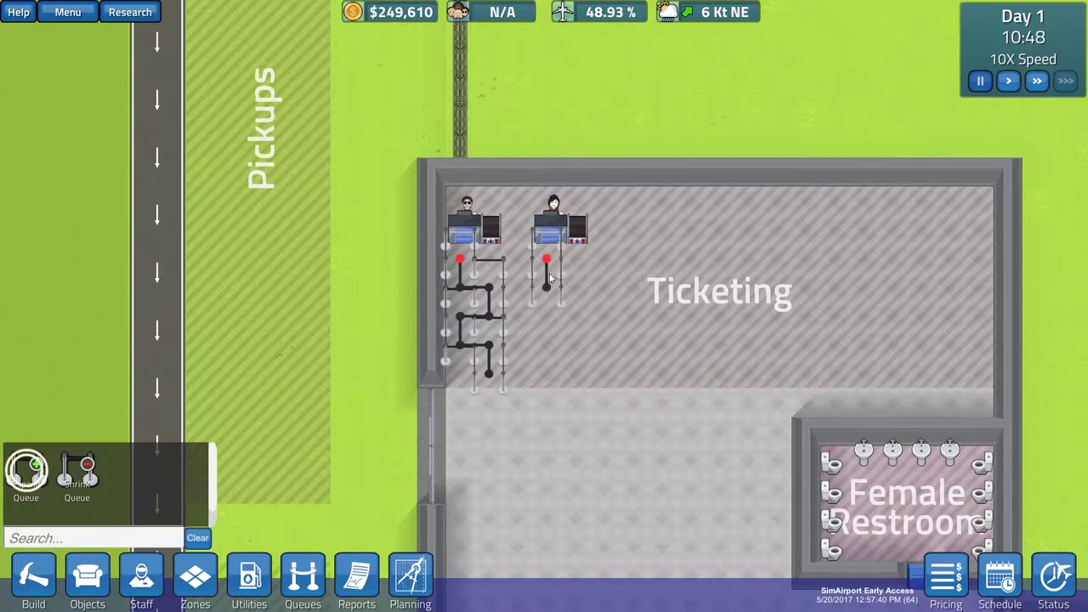
left_click_drag(582, 289, 548, 321)
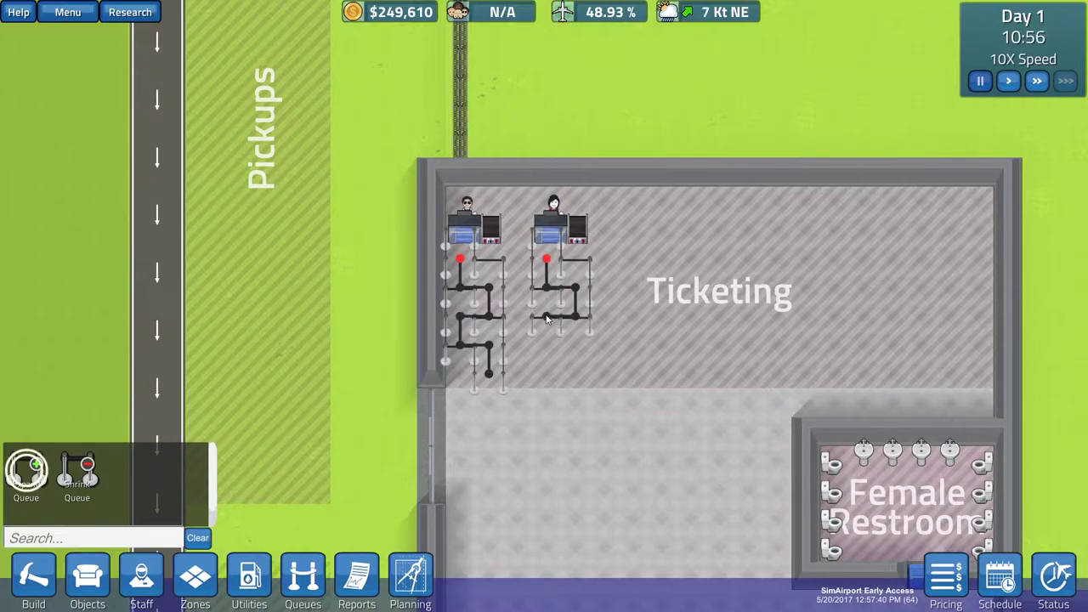
scroll(574, 370, "down", 3)
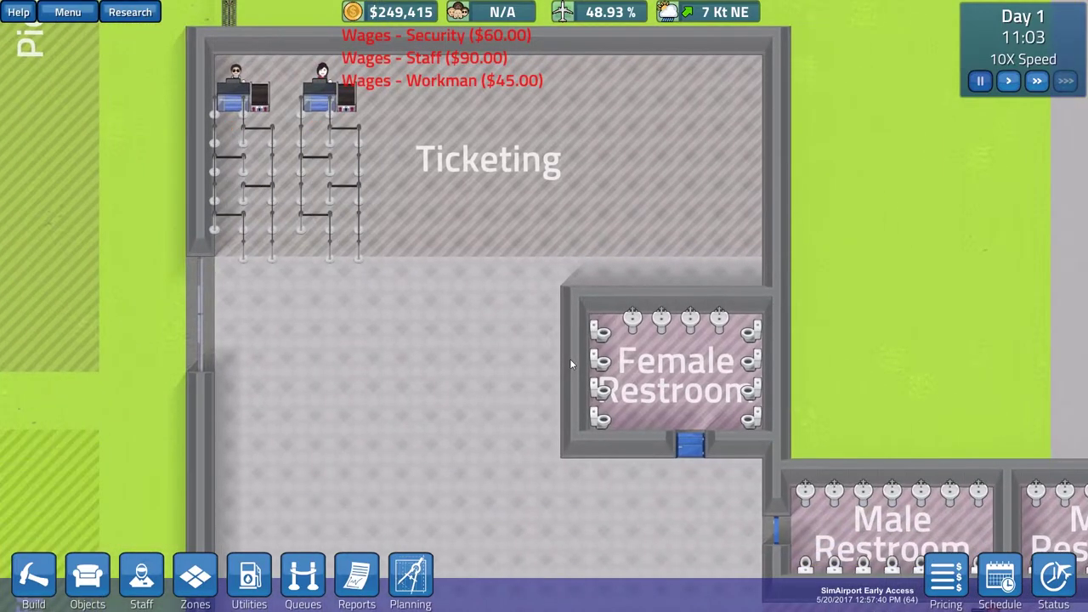
key("d")
scroll(570, 359, "down", 5)
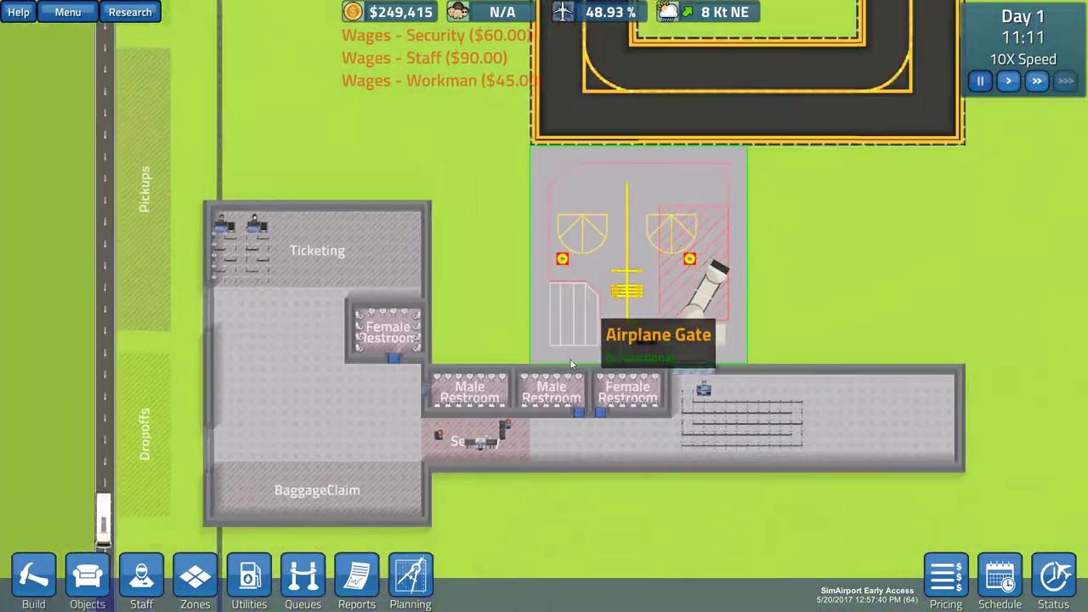
key("w")
key("d")
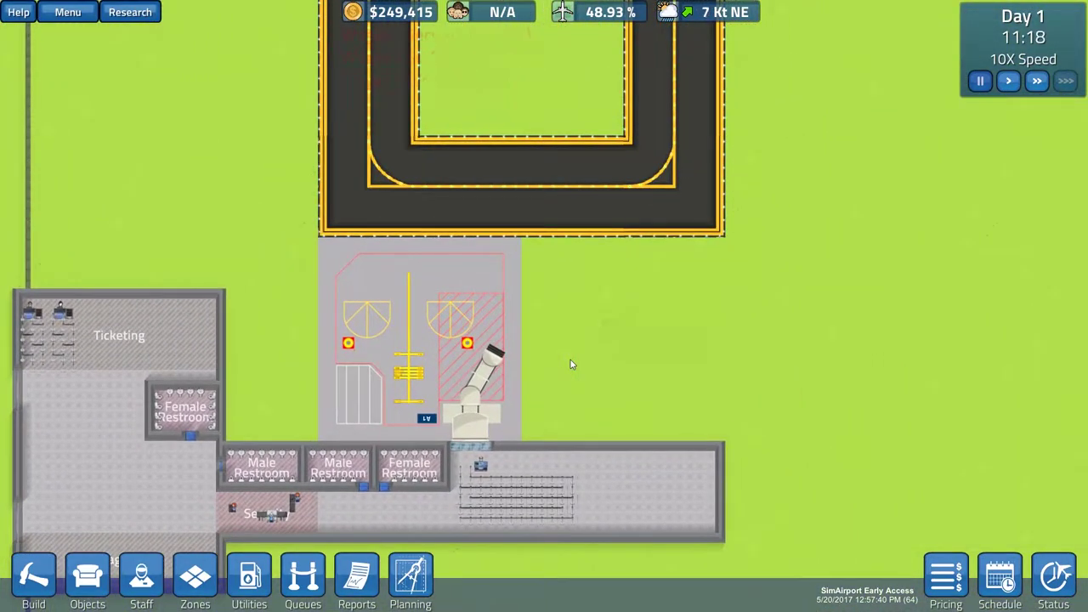
key("w")
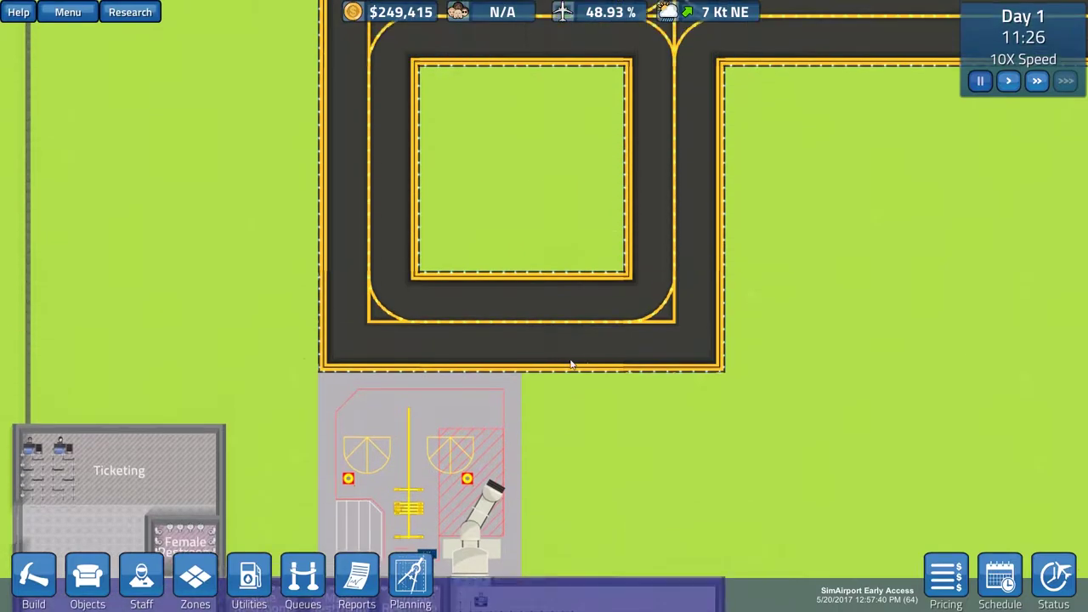
scroll(569, 359, "down", 3)
key("s")
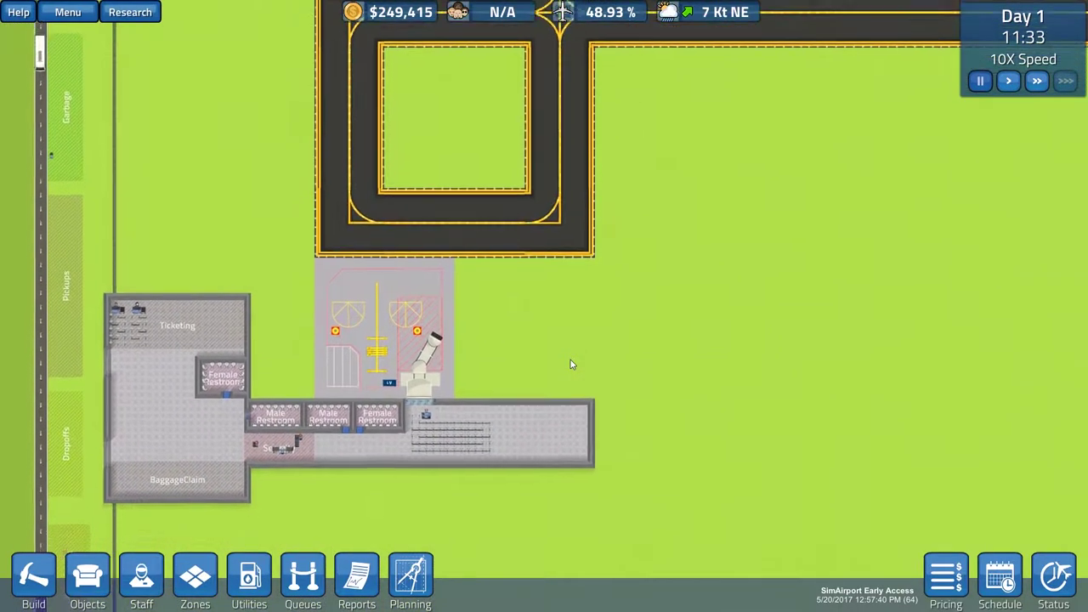
key("s")
scroll(571, 360, "up", 2)
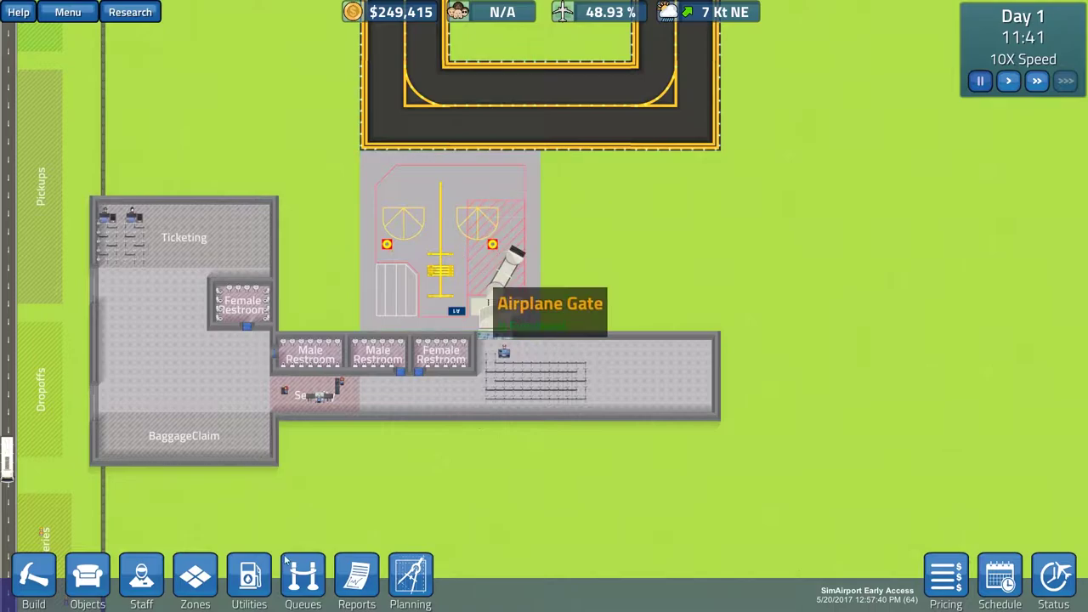
Accept AeroTime's Embraer 195 flight and AffordAir's morning Boeing 767 and 707 flights
left_click(569, 10)
left_click(335, 223)
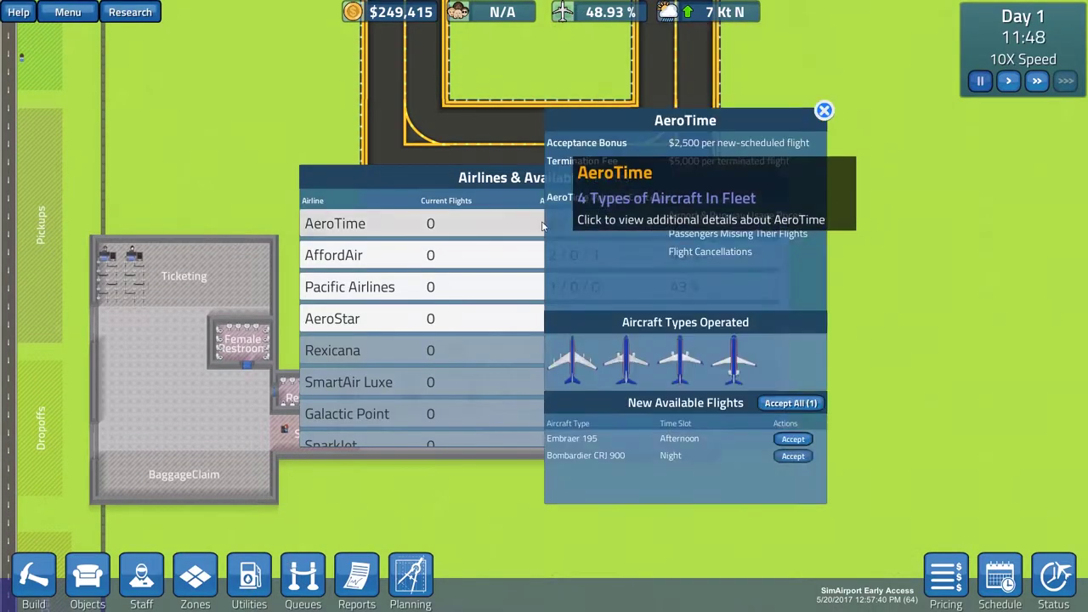
left_click(793, 440)
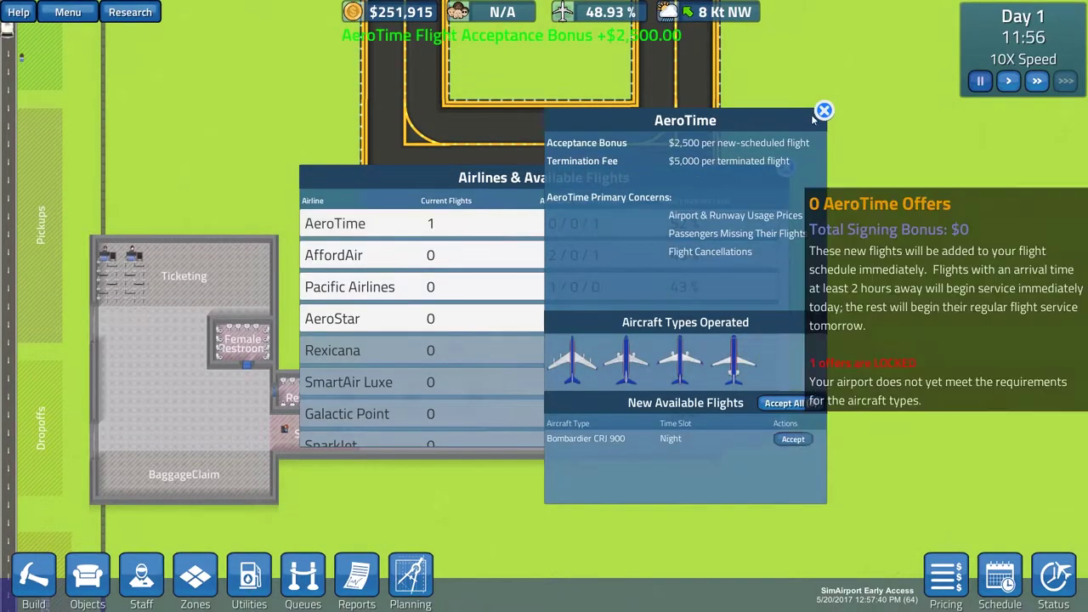
left_click(824, 111)
left_click(334, 255)
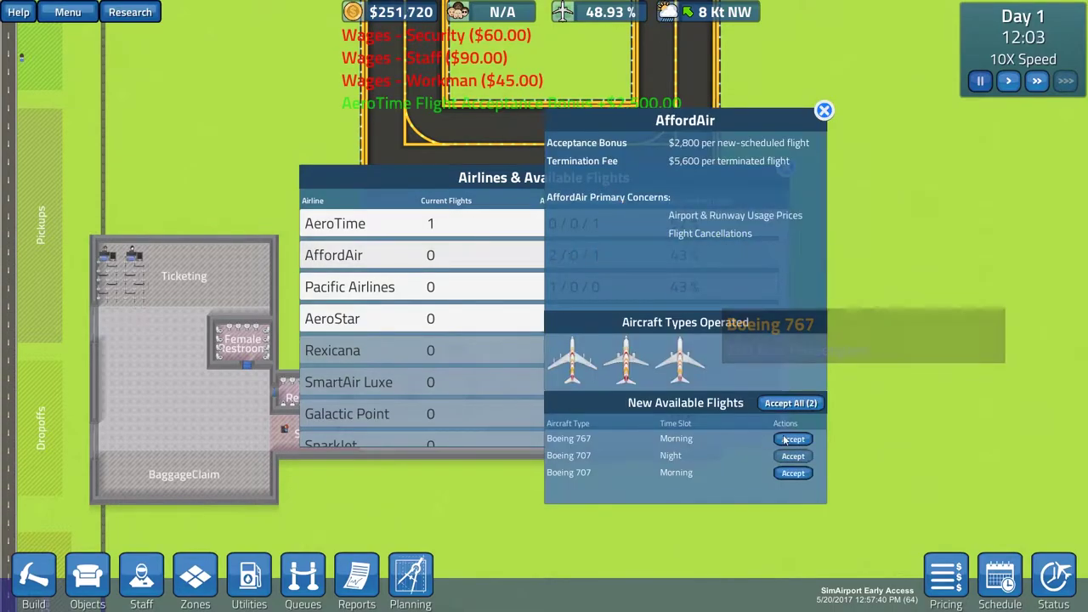
left_click(793, 473)
left_click(793, 439)
left_click(824, 110)
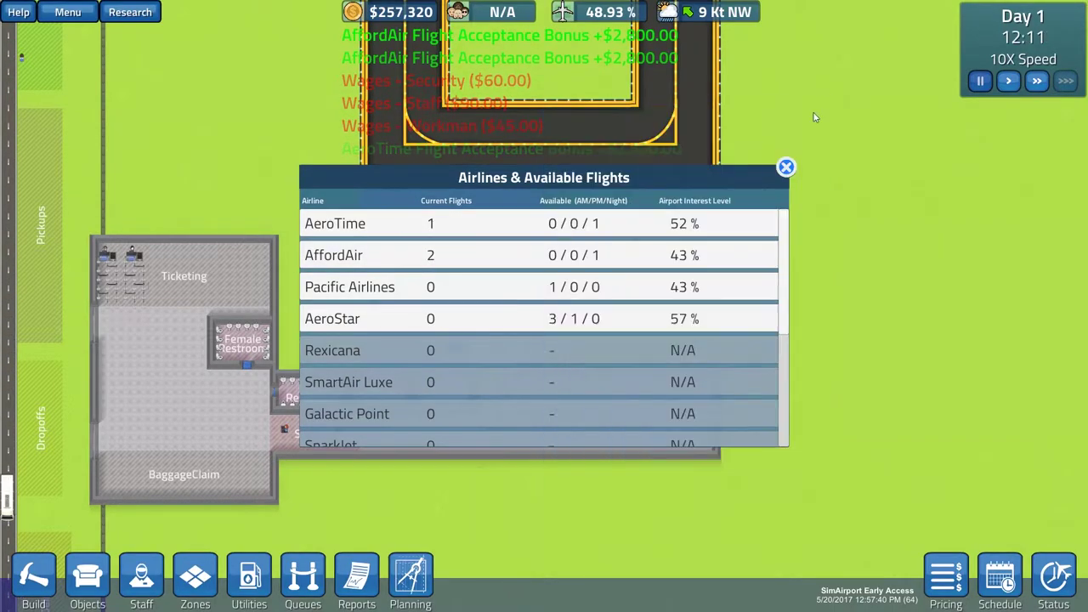
Accept a Pacific Airlines flight and AeroStar's afternoon Embraer 195, then view the master schedule
left_click(350, 287)
left_click(793, 439)
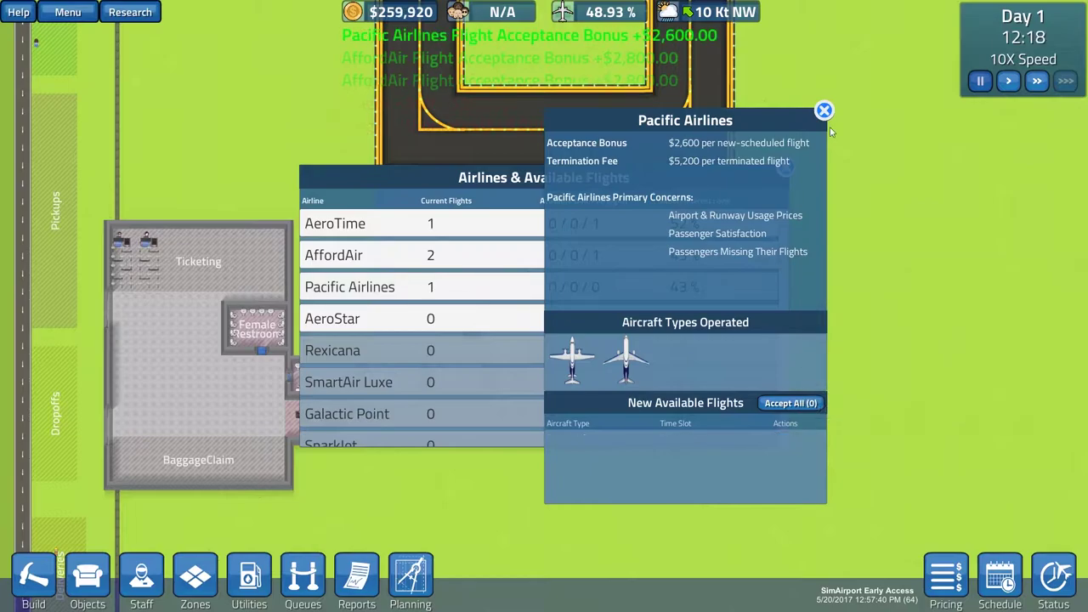
left_click(823, 110)
left_click(332, 318)
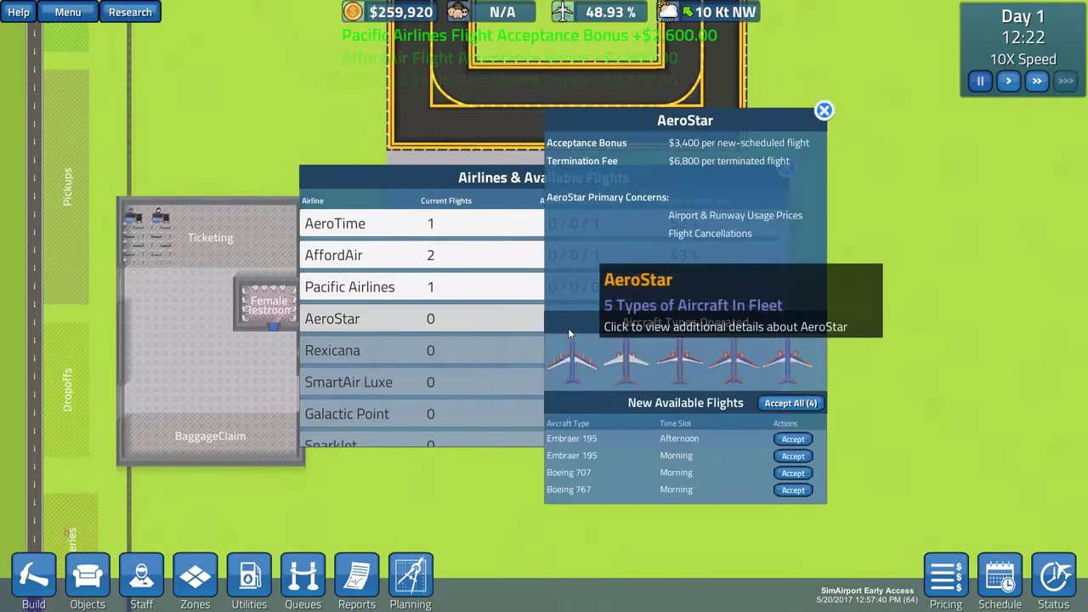
left_click(793, 438)
left_click(824, 111)
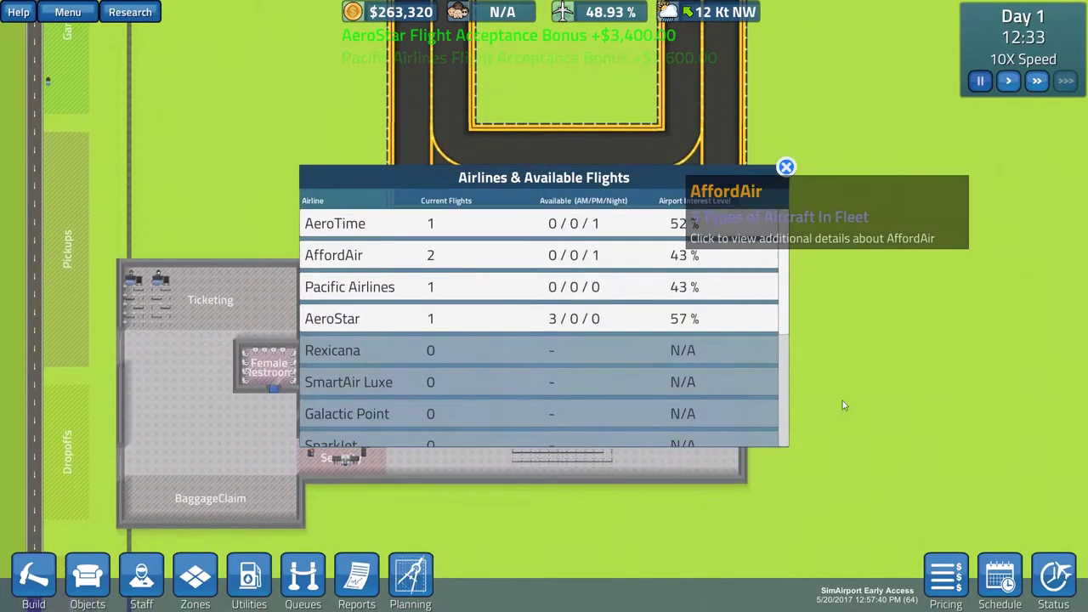
left_click(1000, 577)
Reschedule Gate A1: AffordAir 5743 4AM, AffordAir 933 7AM, Pacific 3643 10:00, AeroTime 3690 1PM
left_click_drag(516, 222, 502, 225)
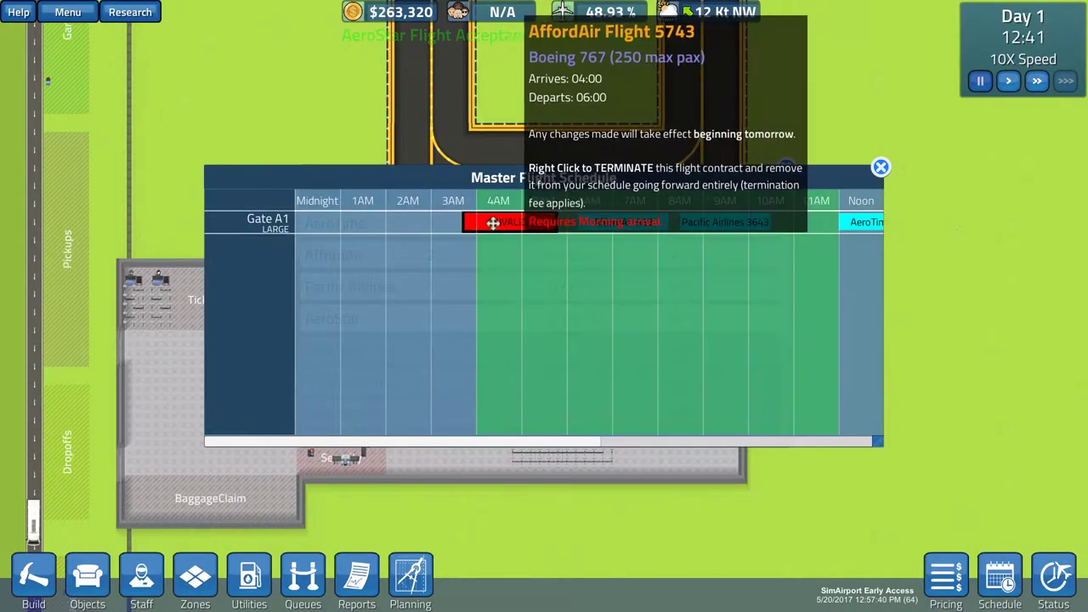
left_click_drag(595, 222, 657, 222)
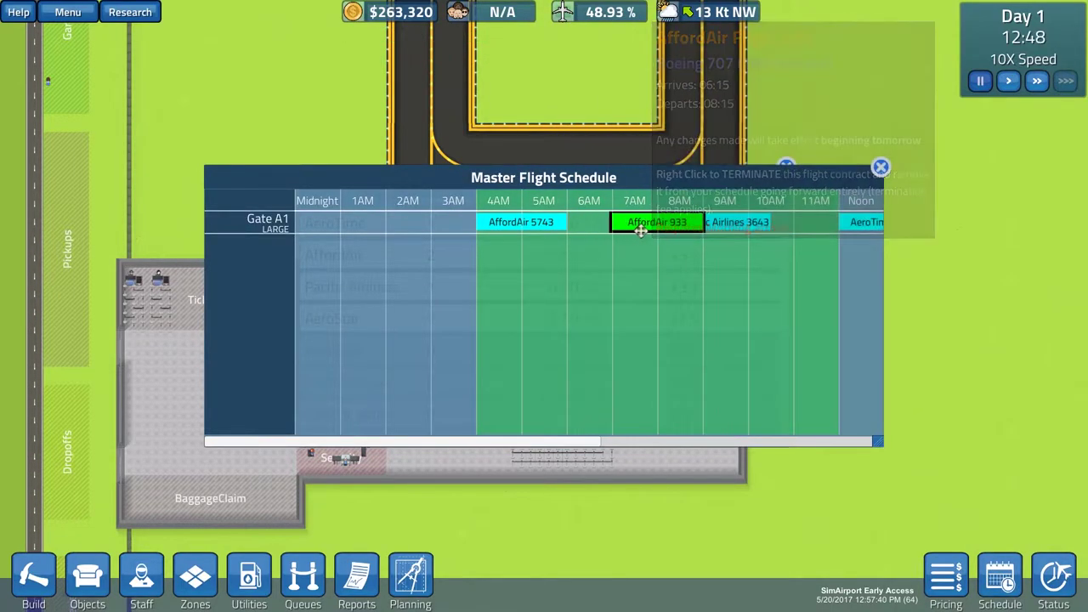
left_click_drag(725, 222, 791, 230)
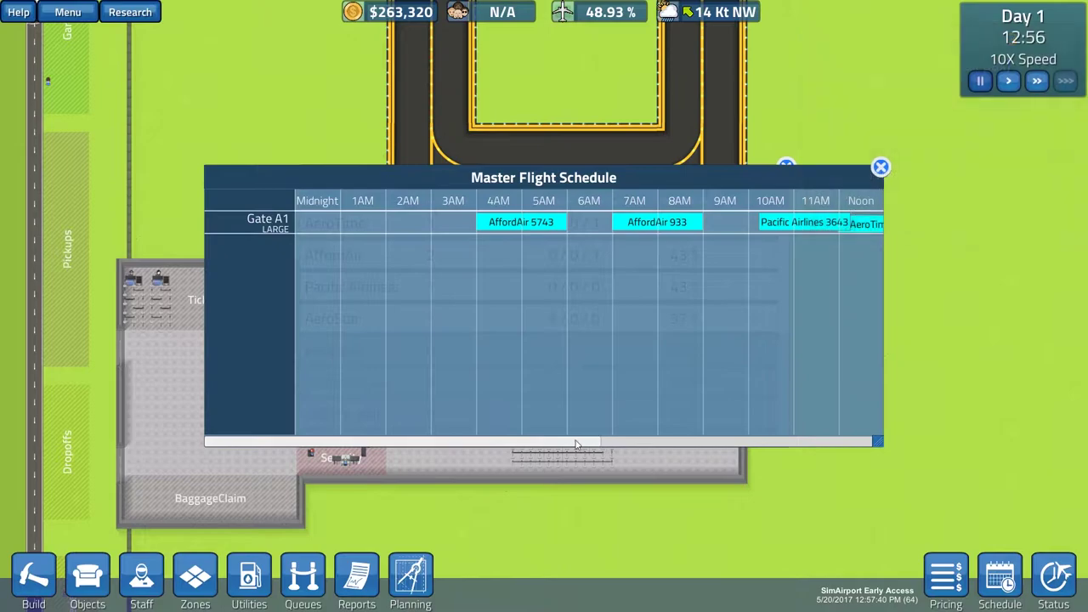
left_click_drag(586, 442, 646, 442)
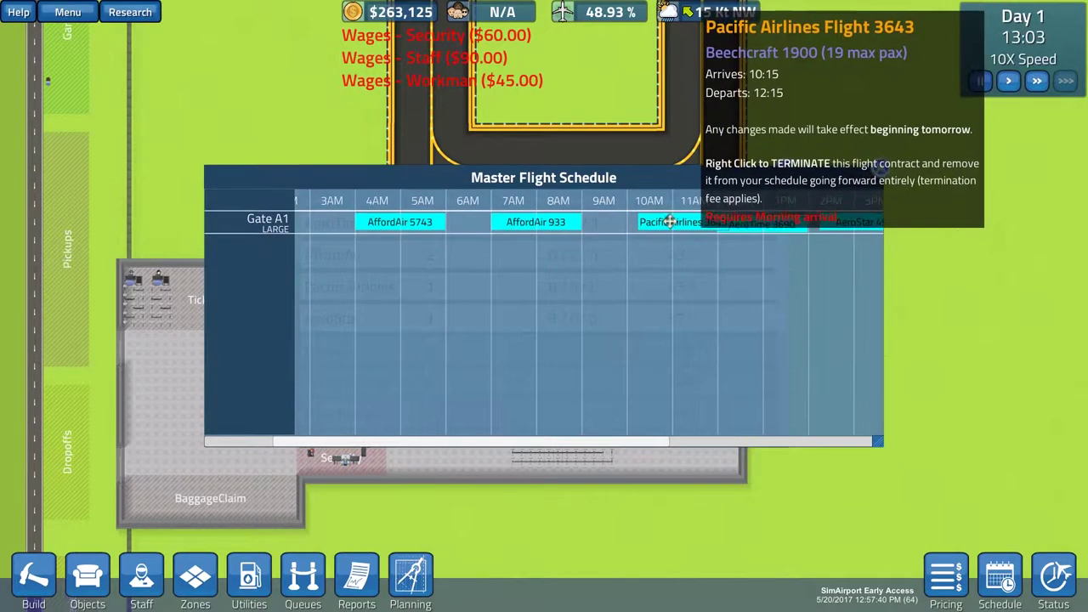
left_click_drag(701, 222, 689, 222)
left_click_drag(785, 222, 786, 226)
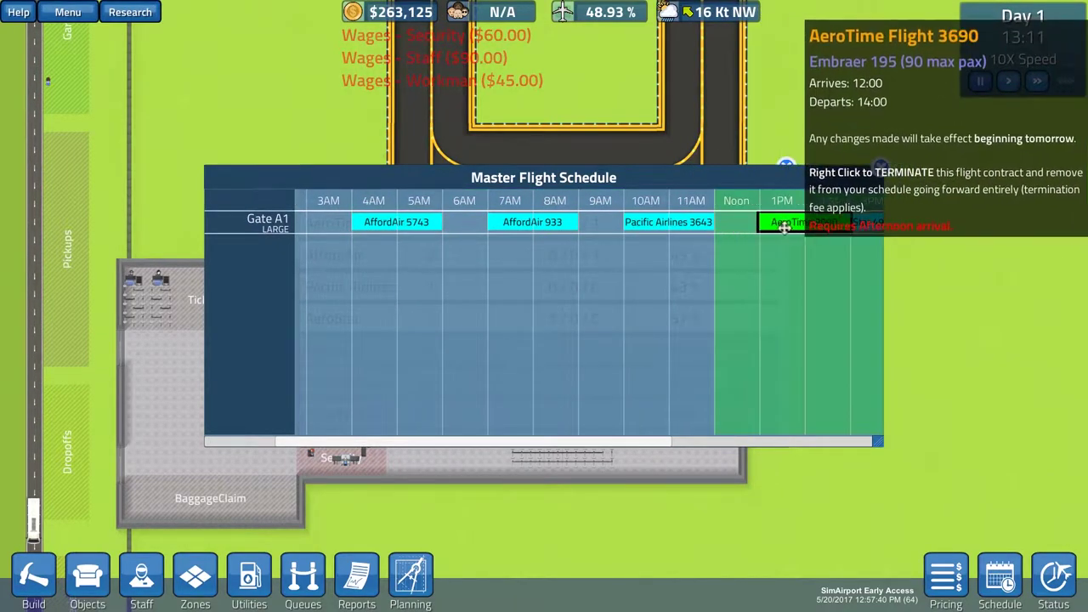
left_click_drag(595, 442, 731, 442)
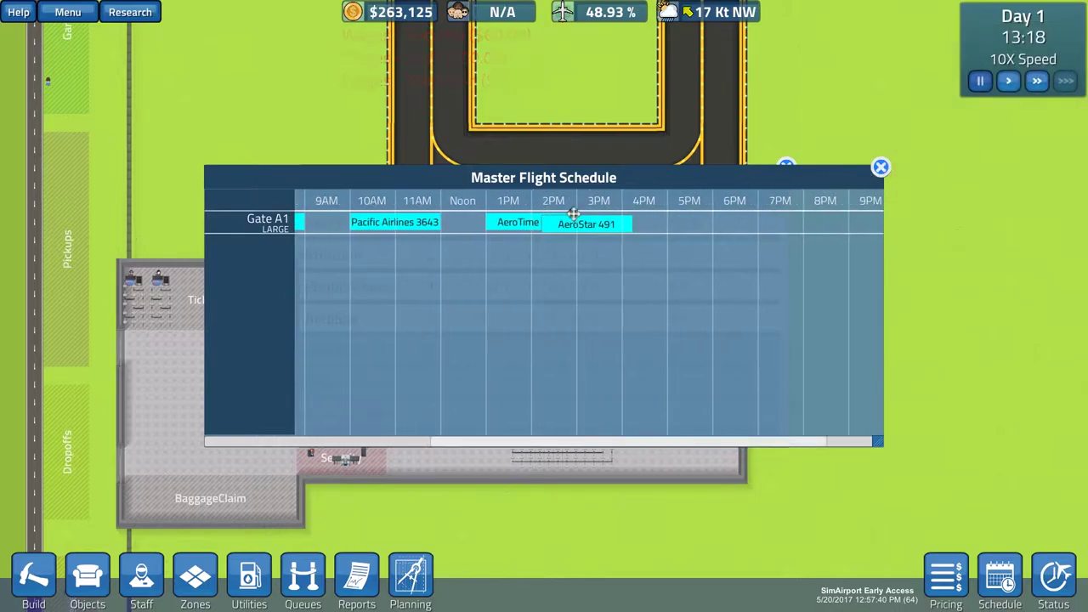
left_click_drag(646, 224, 671, 223)
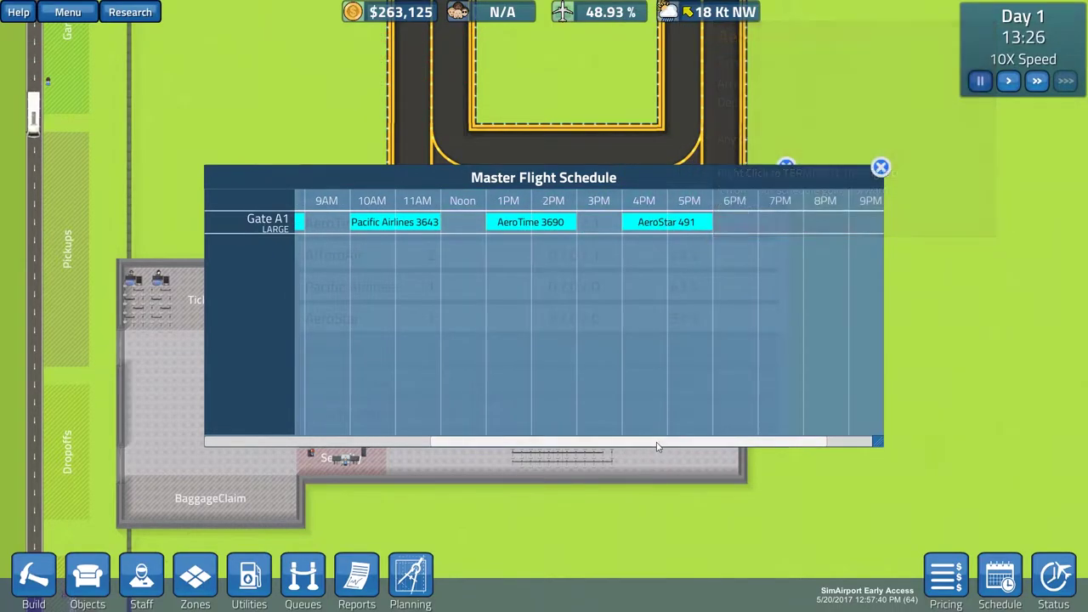
mouse_move(731, 442)
left_mouse_down()
mouse_move(425, 442)
mouse_move(680, 442)
mouse_move(587, 442)
left_mouse_up()
mouse_move(497, 442)
left_mouse_down()
mouse_move(425, 442)
mouse_move(739, 438)
left_mouse_up()
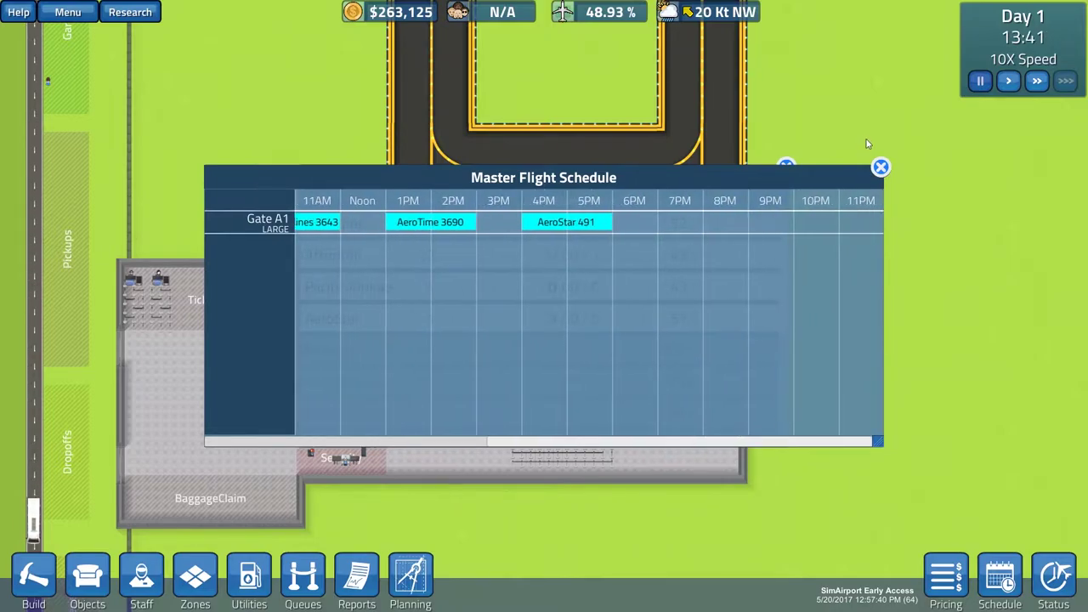
left_click(881, 166)
left_click(565, 317)
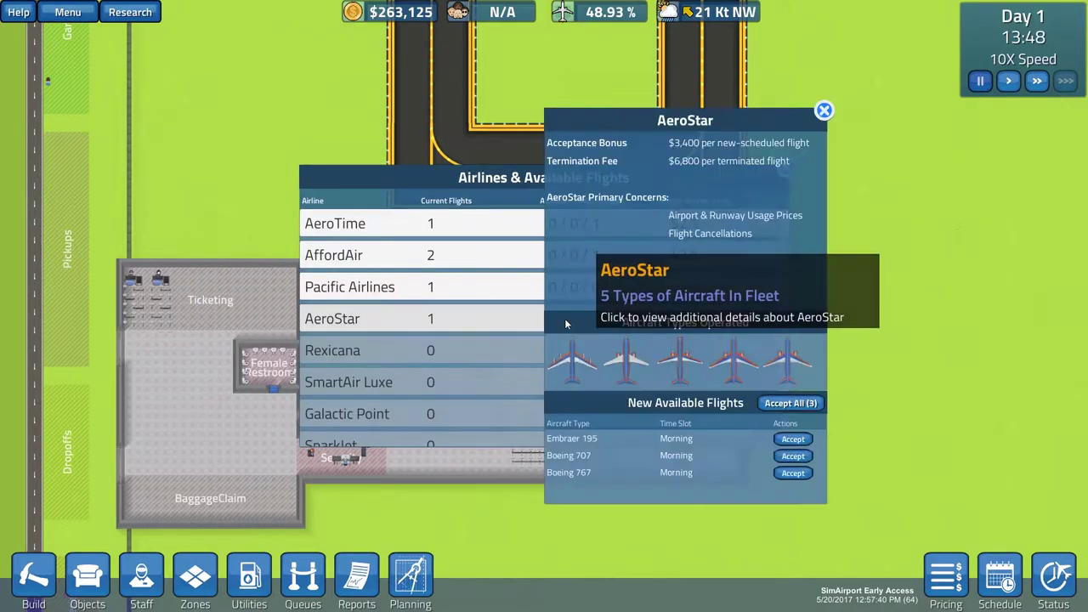
Check AffordAir's offers, then close the airline details and the airlines list
left_click(825, 111)
left_click(510, 255)
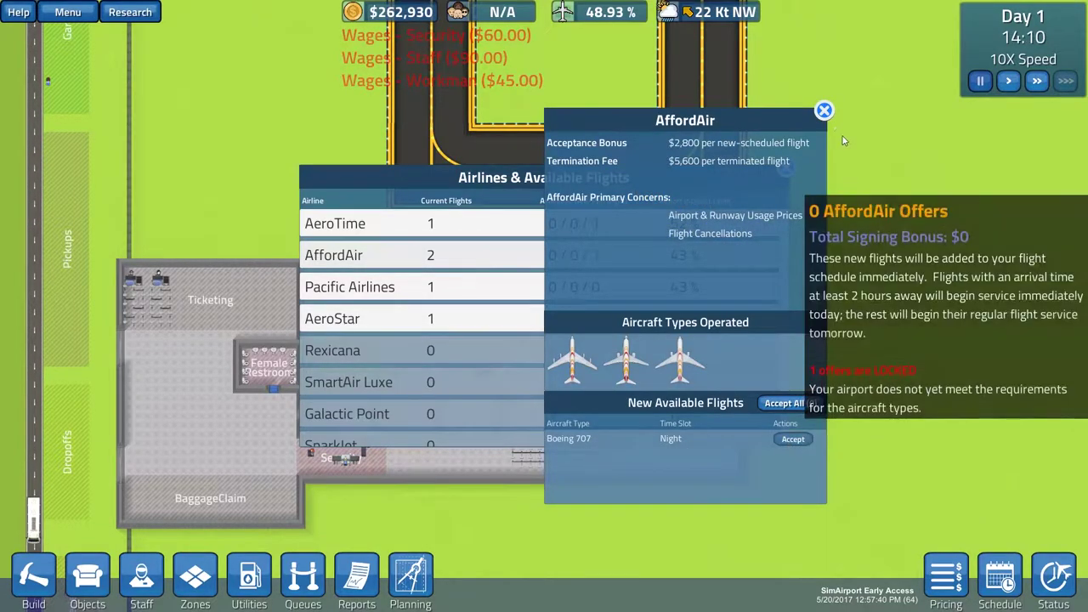
left_click(825, 111)
left_click(785, 167)
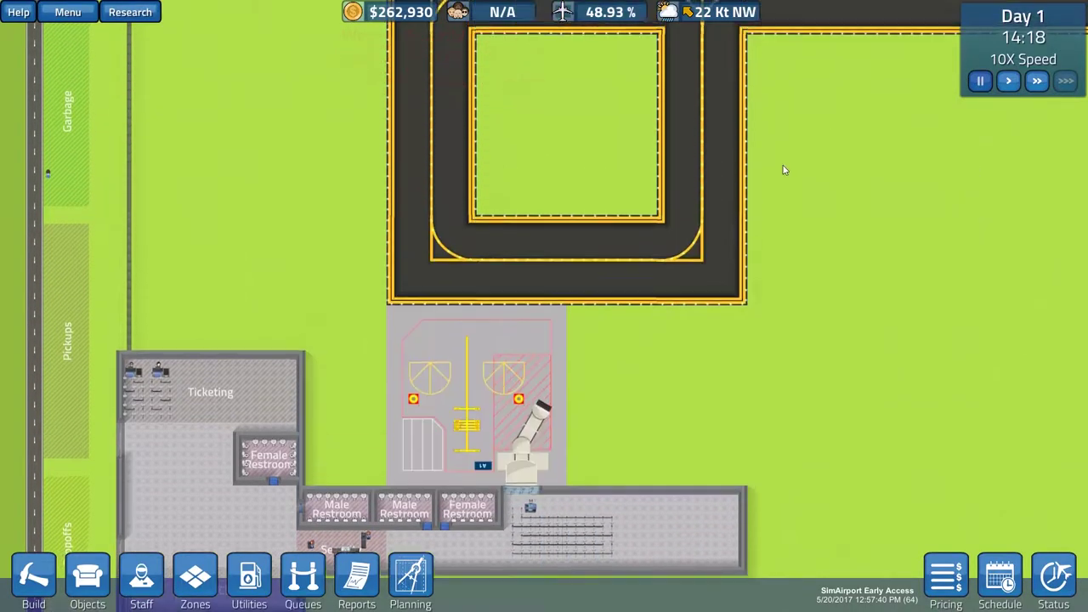
scroll(544, 255, "down", 3)
Buy and install Runway Lights on the runway for $25,000, then pan toward the terminal
left_click(731, 94)
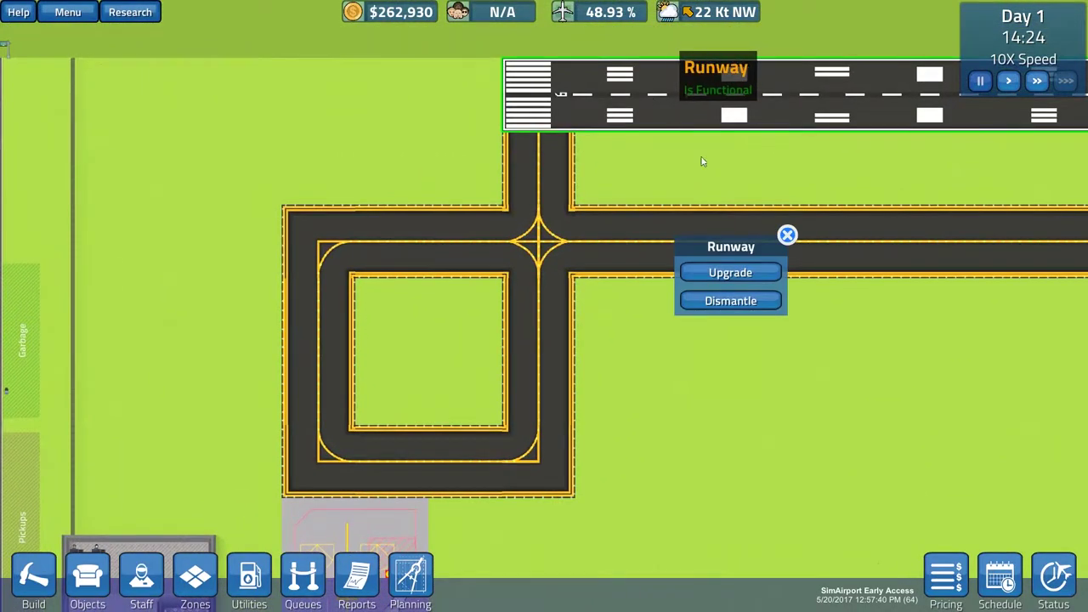
left_click(730, 273)
left_click(77, 302)
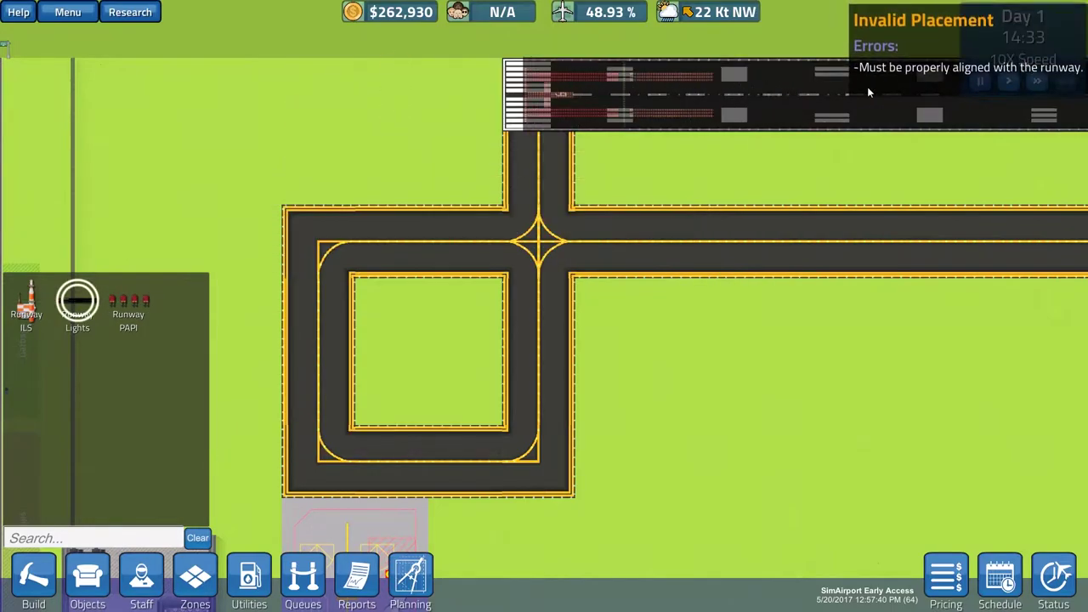
left_click(837, 87)
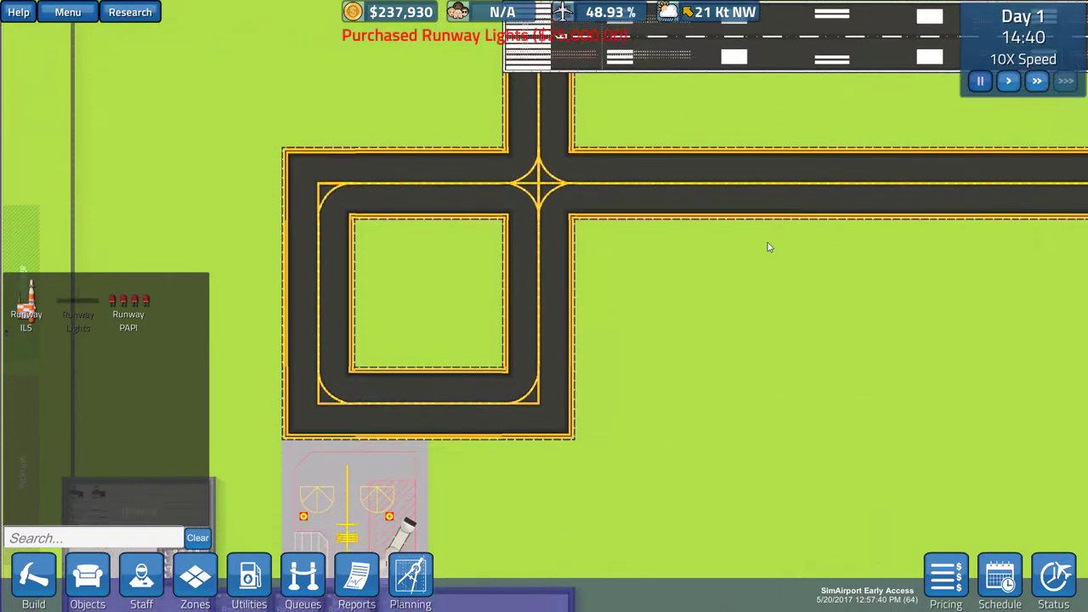
scroll(765, 242, "down", 5)
right_click(379, 246)
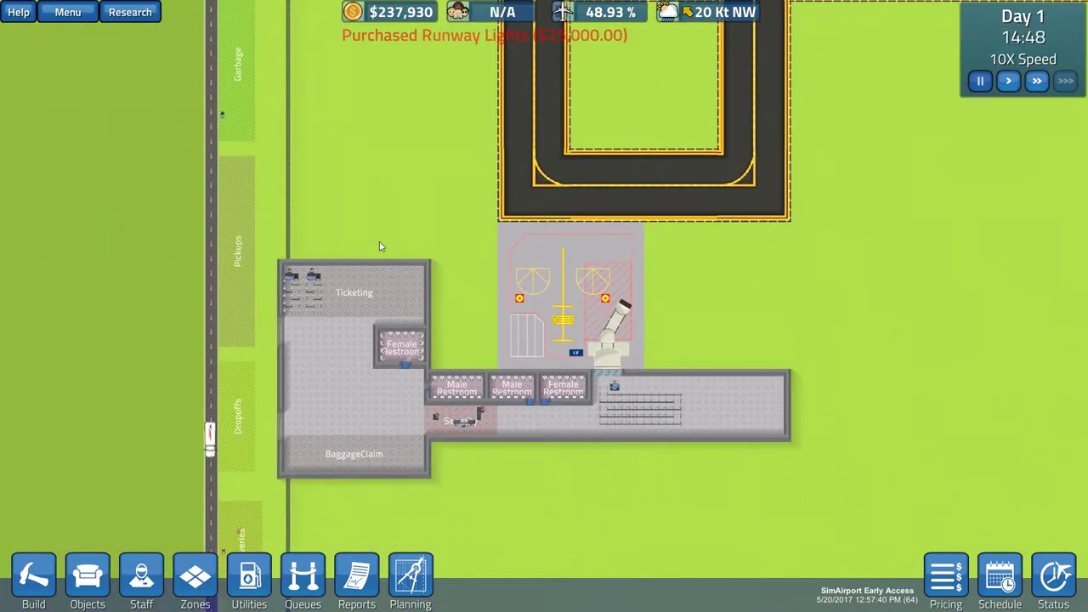
scroll(510, 340, "down", 1)
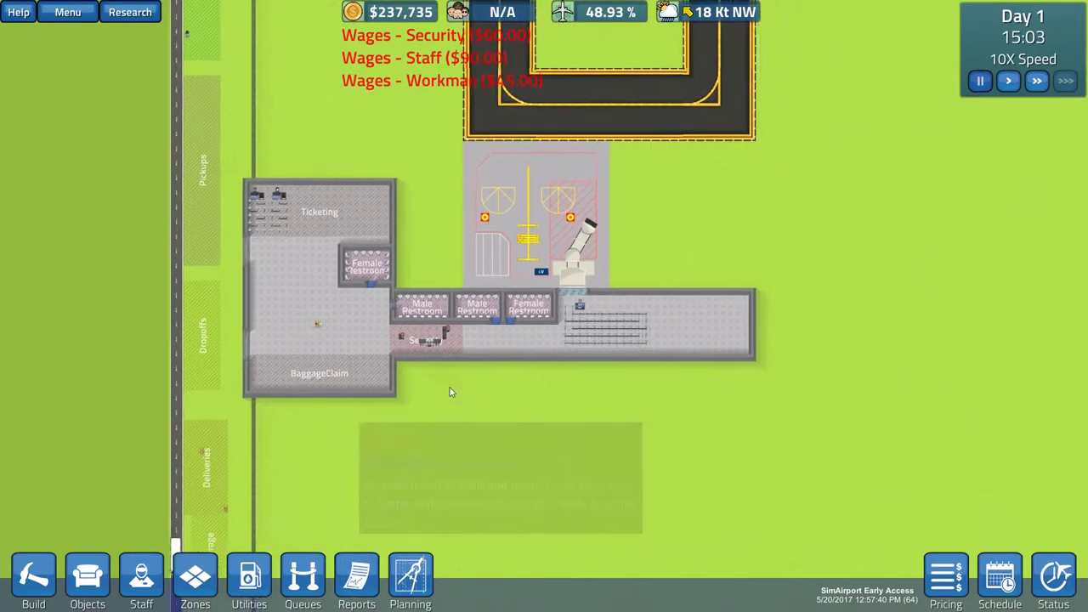
left_click_drag(510, 459, 452, 391)
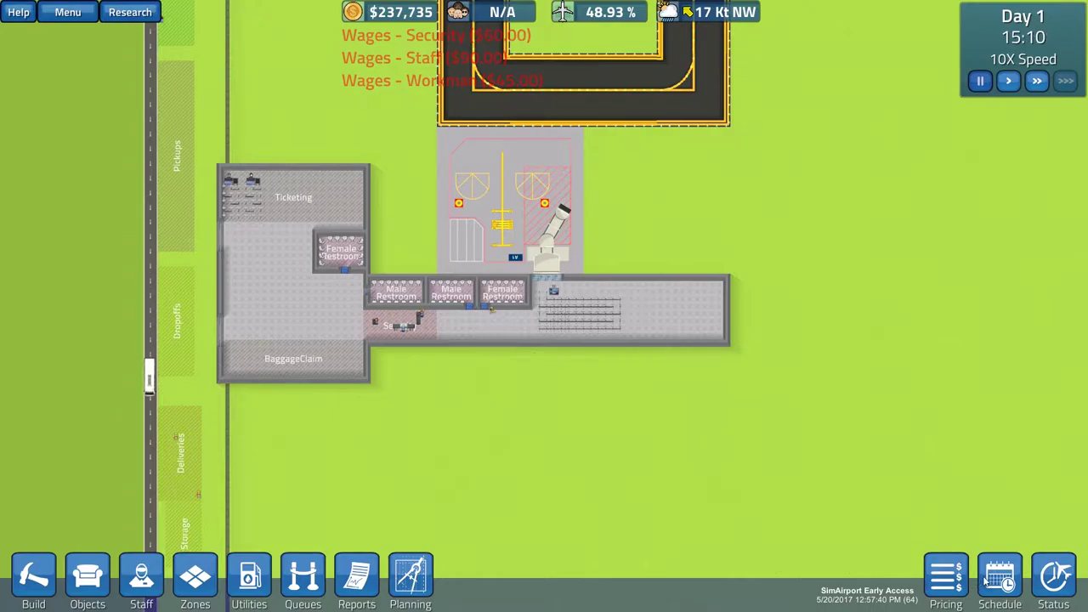
Review AeroTime's details, close the airlines list, and recentre the view on the terminal
left_click(563, 12)
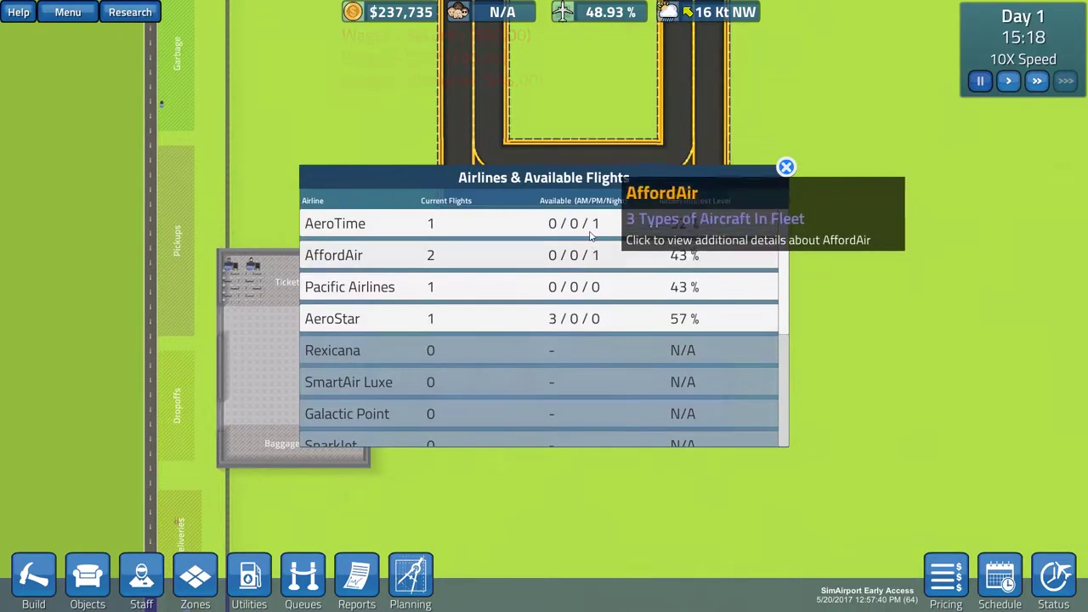
left_click(425, 223)
left_click(824, 111)
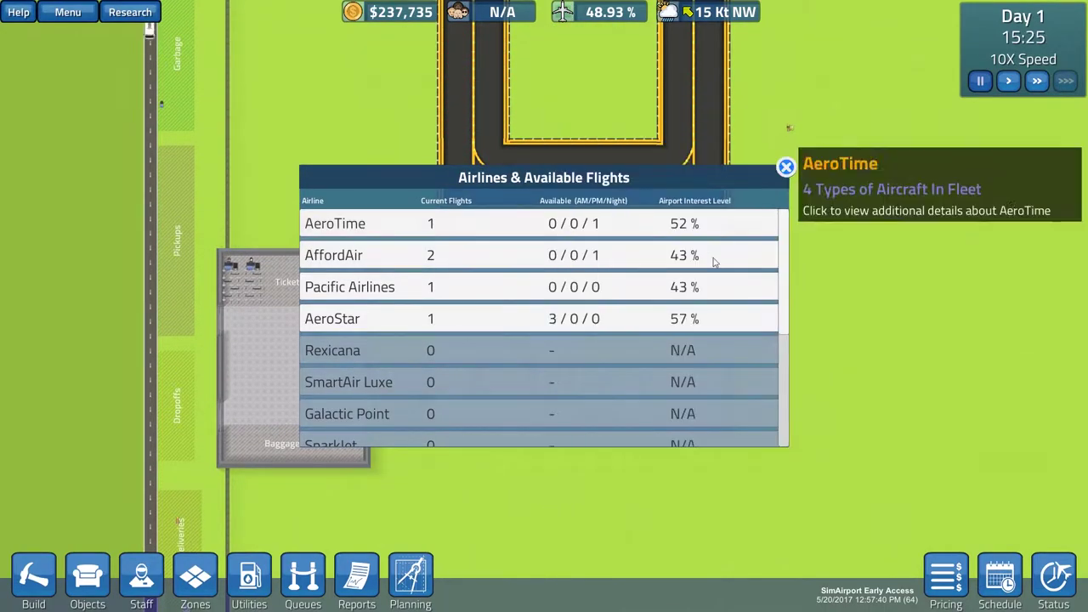
left_click_drag(851, 340, 909, 281)
key("Escape")
left_click_drag(483, 319, 529, 325)
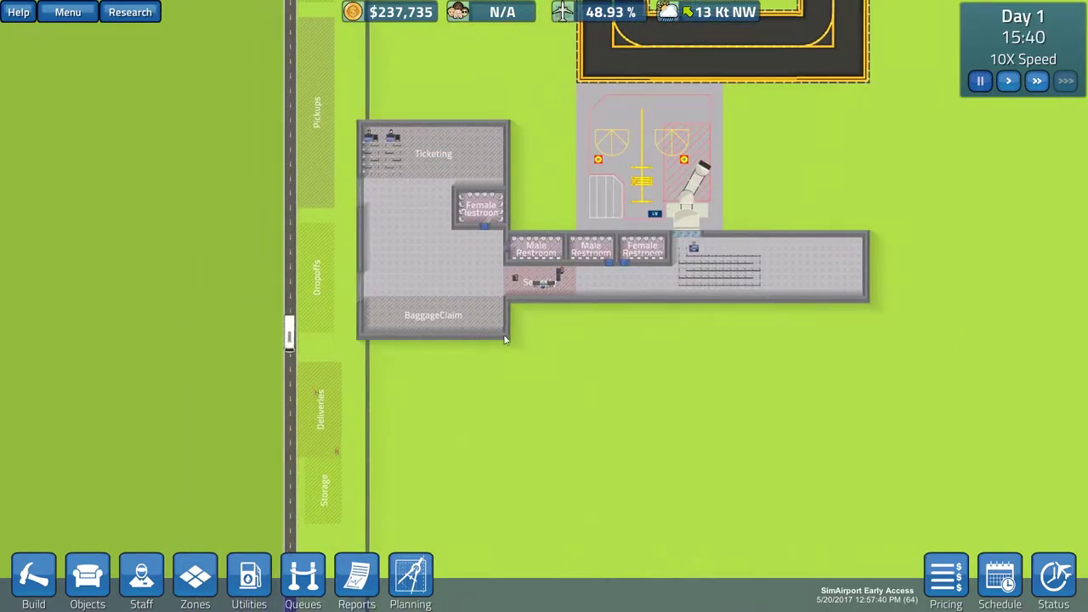
scroll(529, 325, "up", 5)
scroll(505, 330, "down", 5)
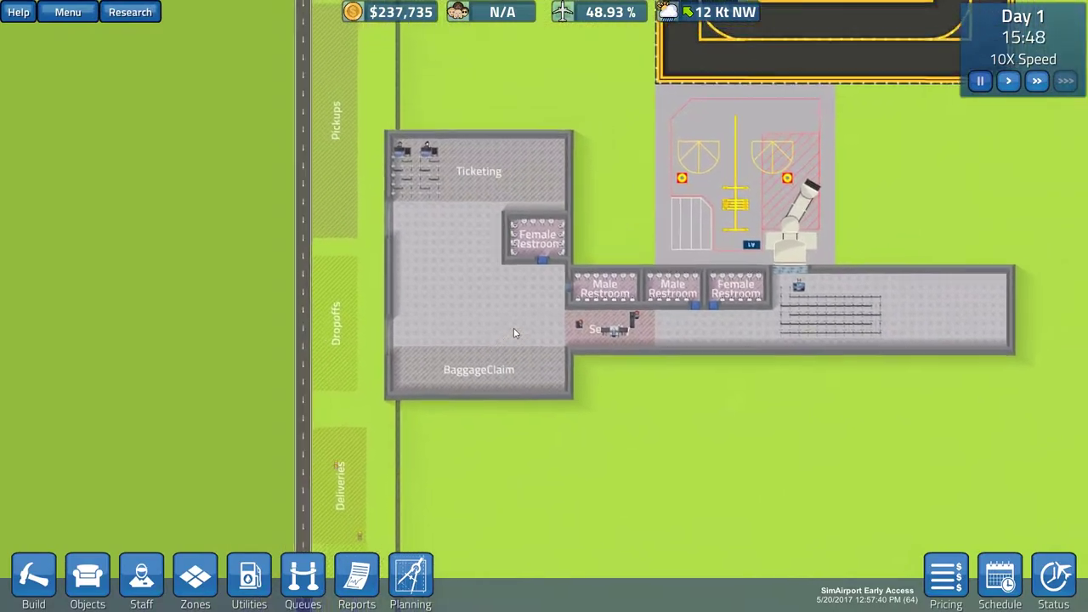
scroll(514, 328, "down", 3)
left_click_drag(513, 329, 514, 380)
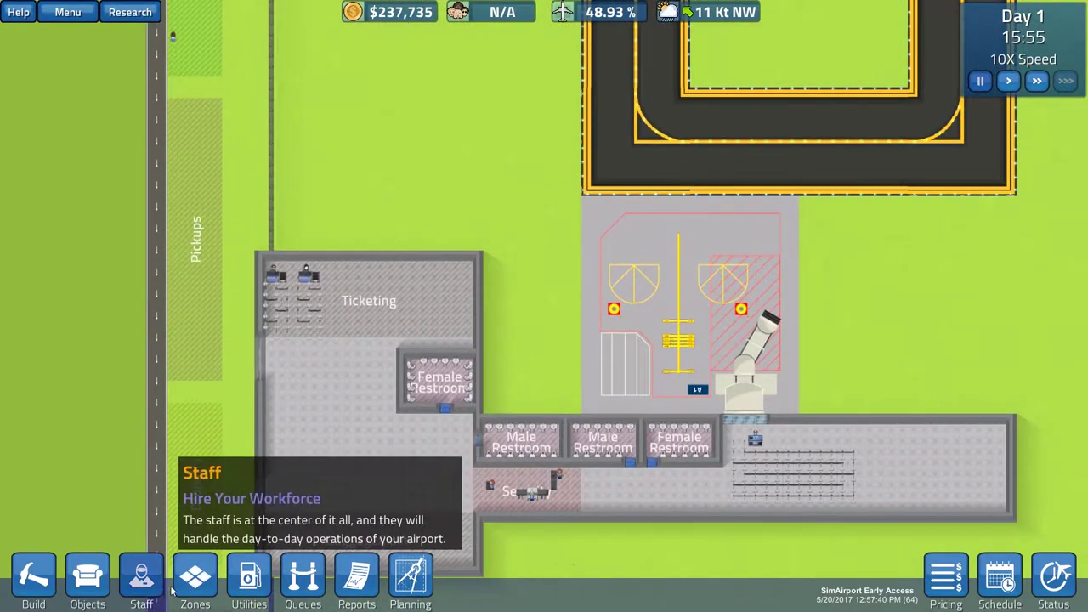
Place a baggage carousel in baggage claim and lay a foundation rectangle below the corridor
left_click(88, 577)
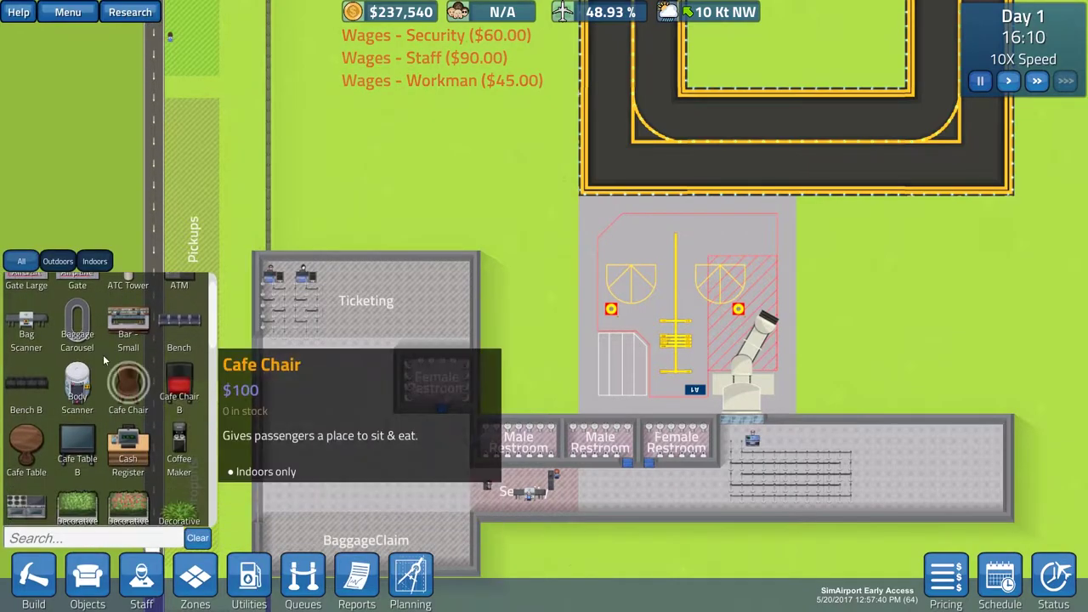
left_click(77, 327)
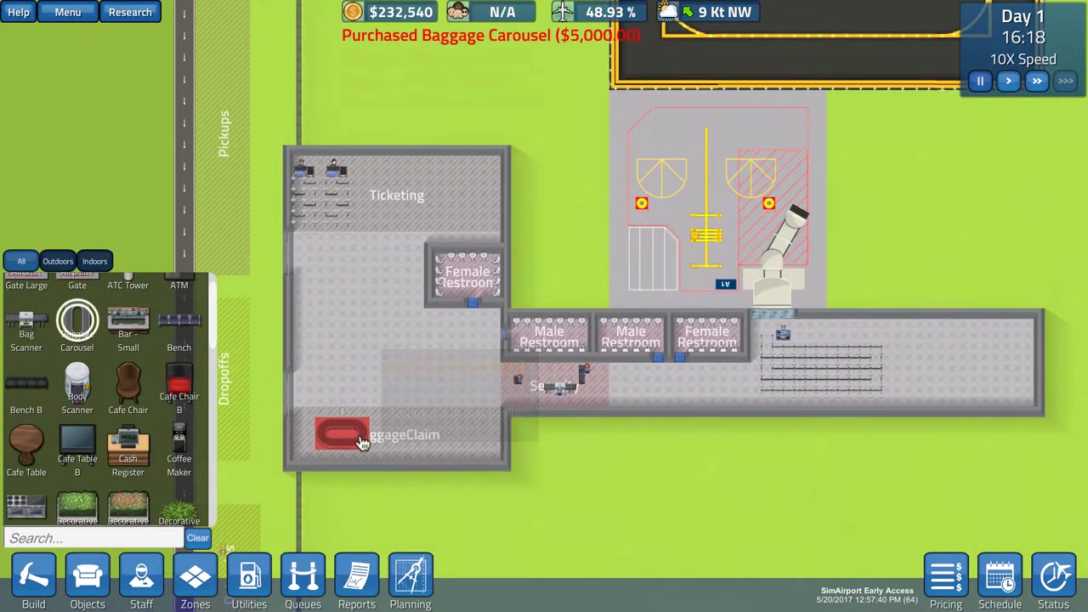
left_click(33, 577)
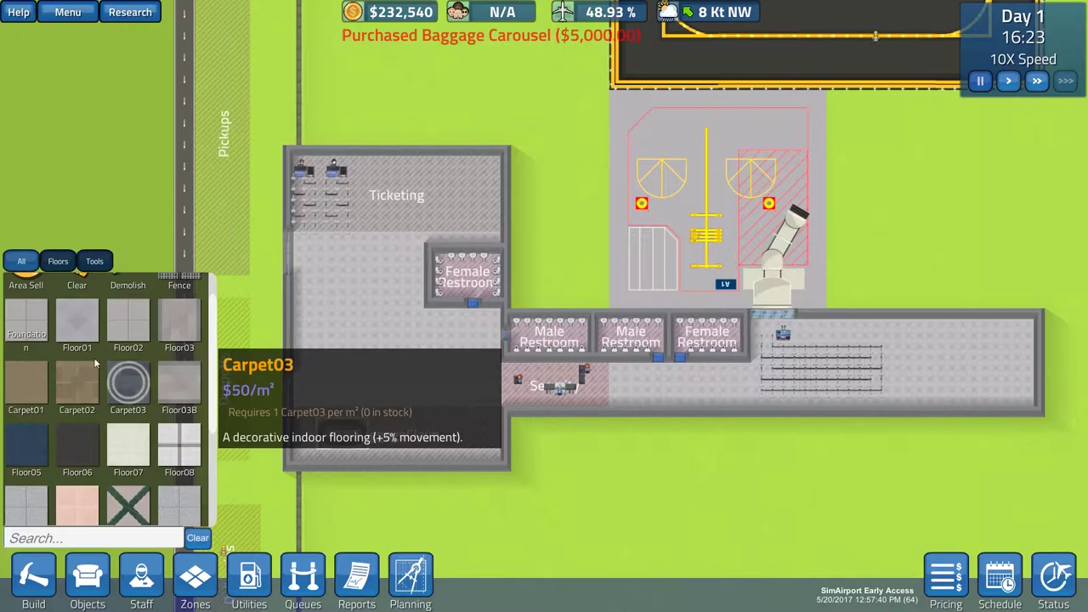
left_click(27, 323)
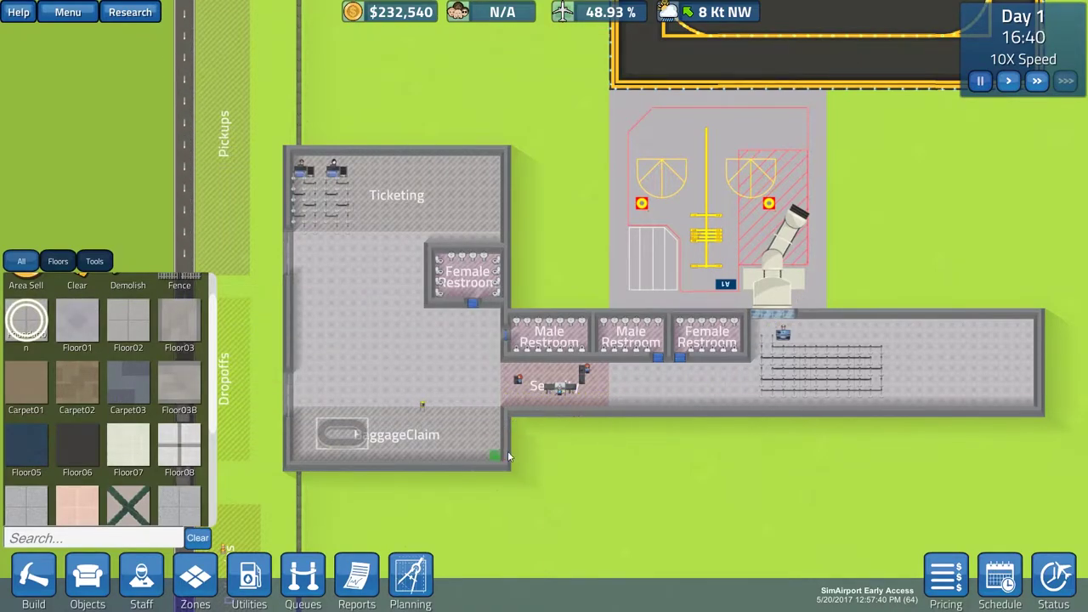
left_click_drag(506, 447, 623, 458)
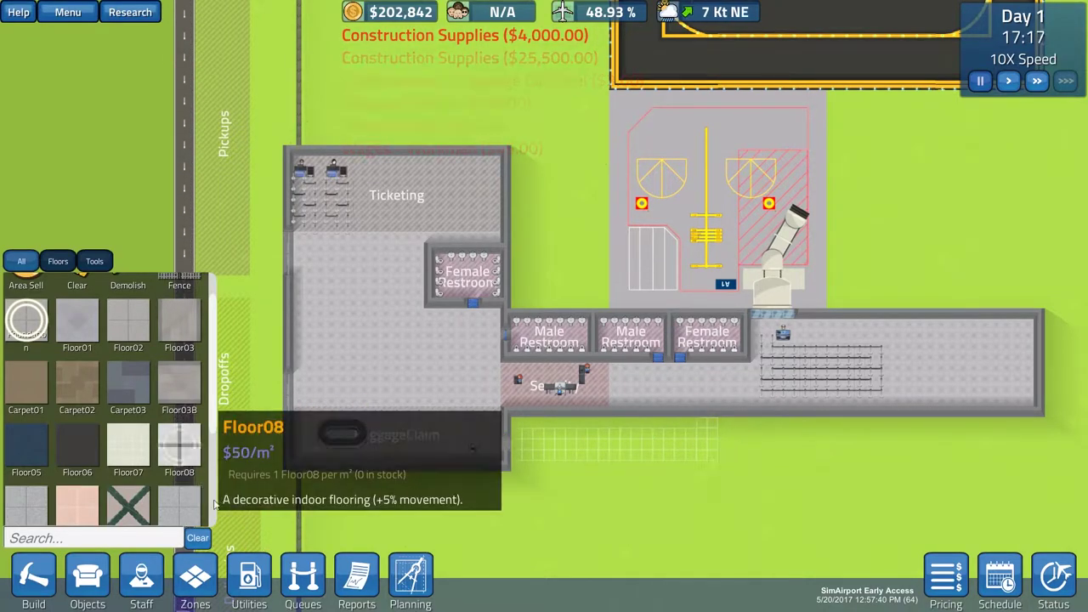
left_click(249, 578)
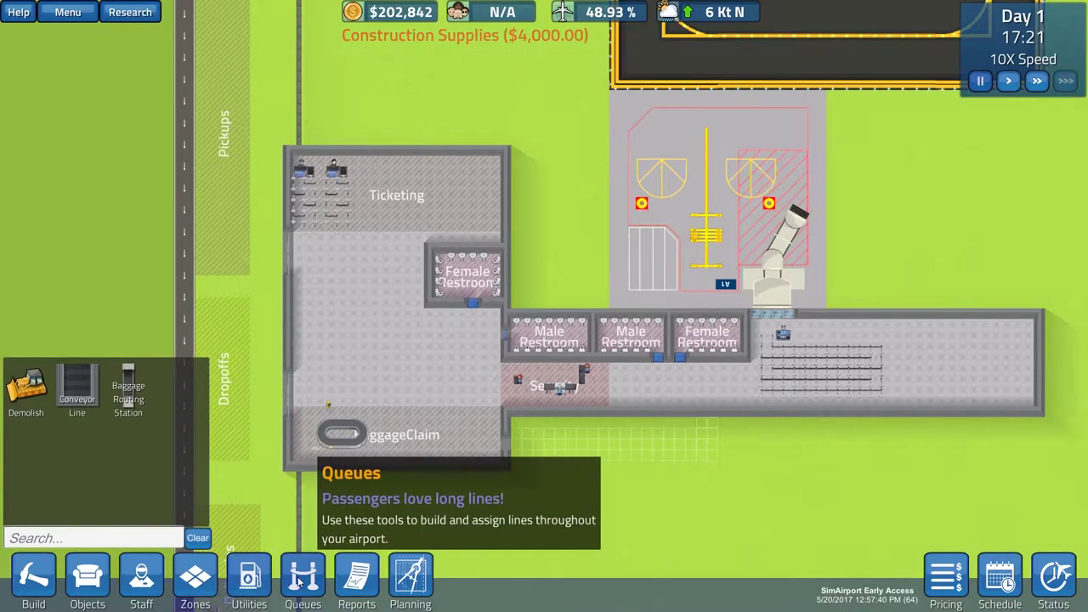
Place a $250 Security Exit in the wall gap beside the foundation extension
left_click(88, 578)
scroll(108, 408, "down", 5)
scroll(108, 446, "down", 5)
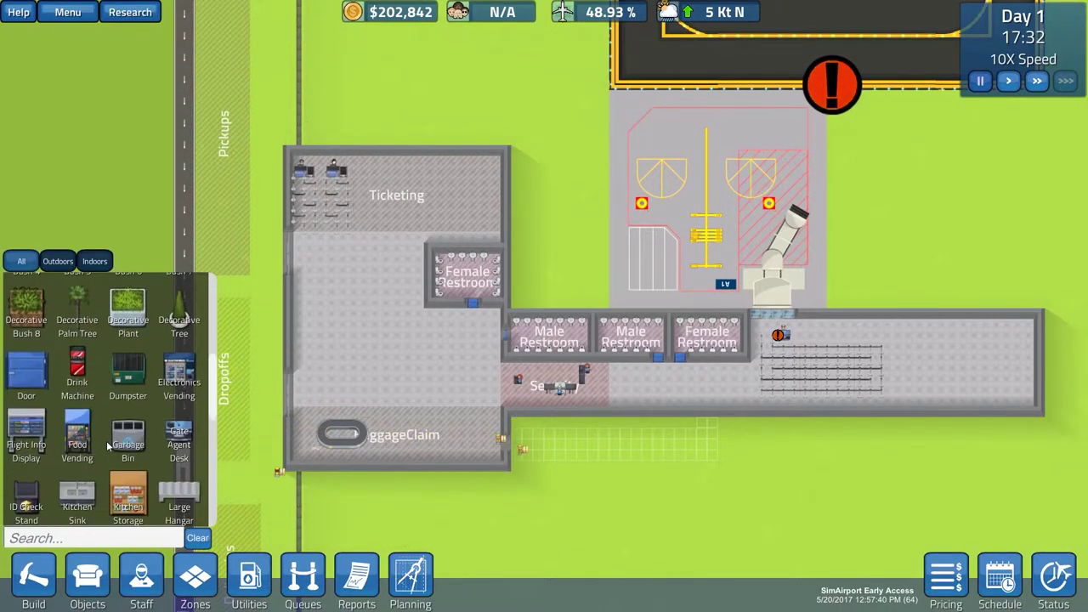
scroll(85, 426, "down", 5)
scroll(76, 442, "down", 5)
scroll(67, 459, "down", 3)
left_click(77, 434)
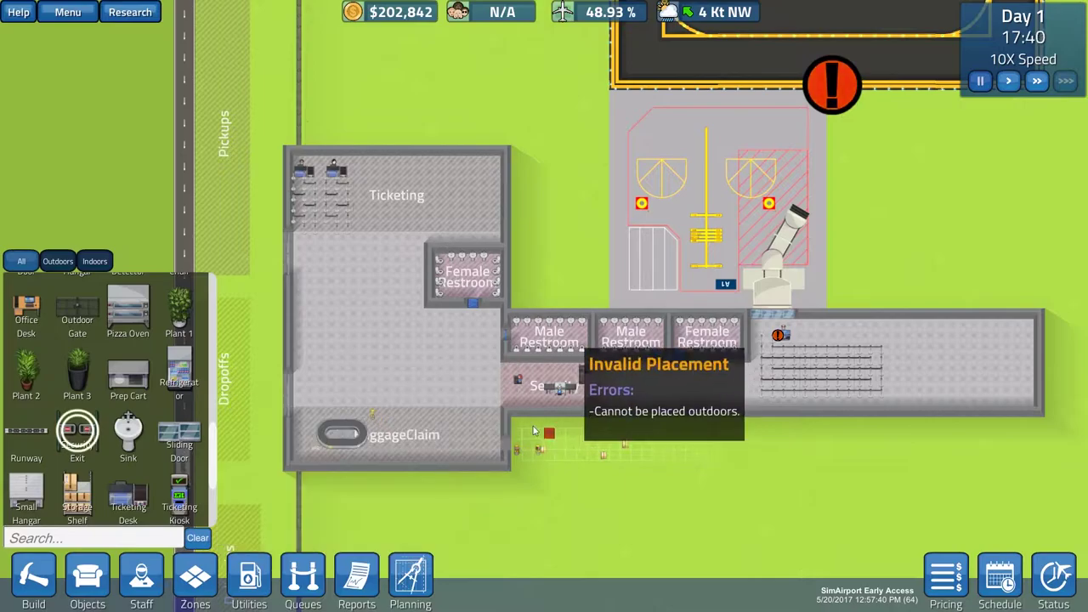
scroll(510, 382, "up", 3)
scroll(493, 425, "up", 3)
scroll(476, 442, "up", 2)
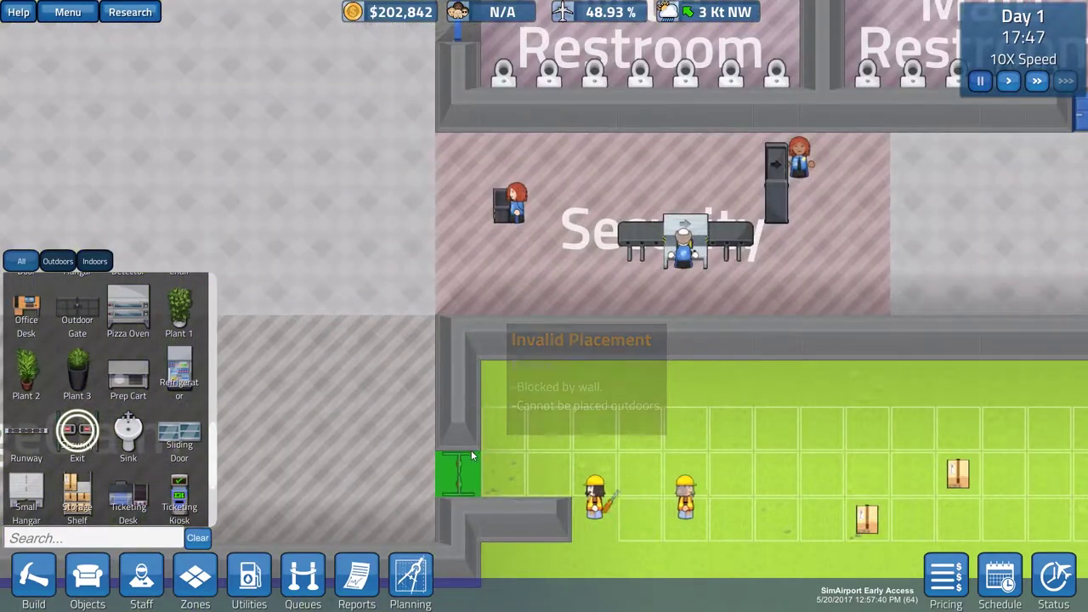
left_click(460, 464)
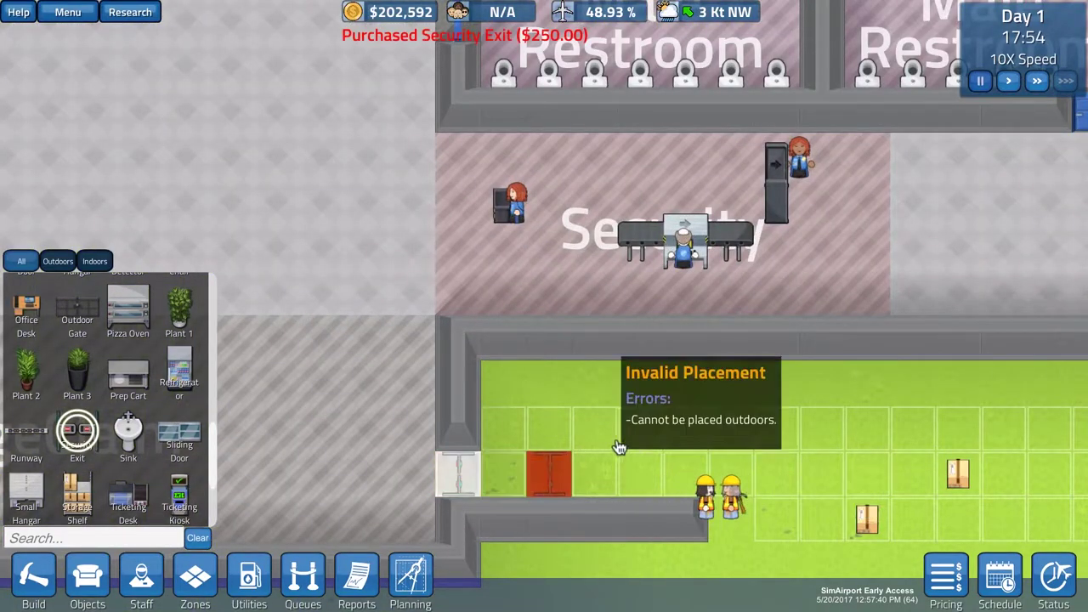
scroll(585, 442, "down", 3)
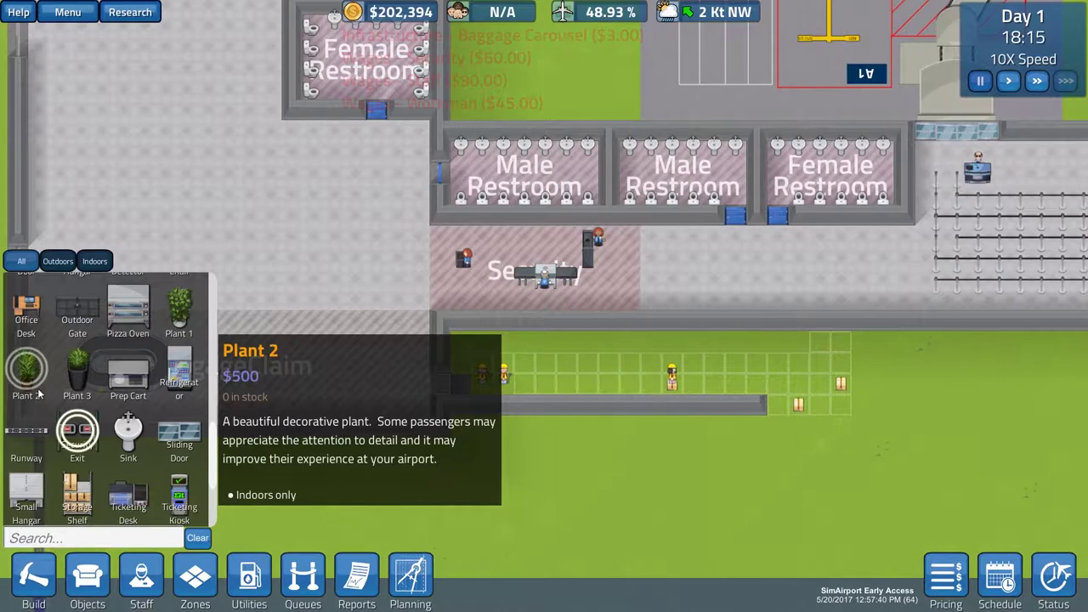
key("Escape")
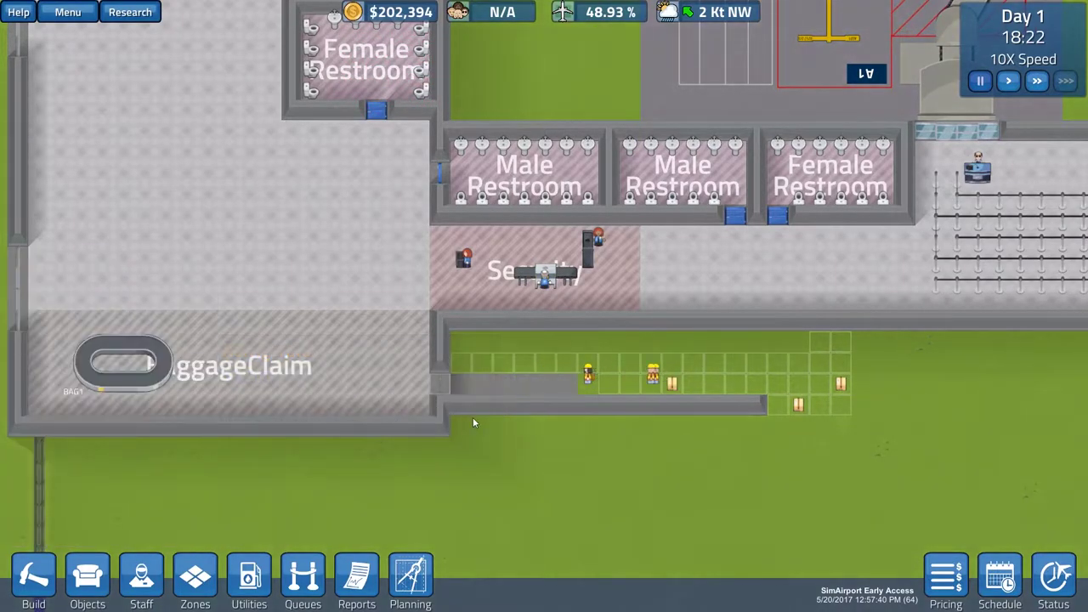
scroll(472, 417, "down", 3)
left_click_drag(473, 422, 402, 497)
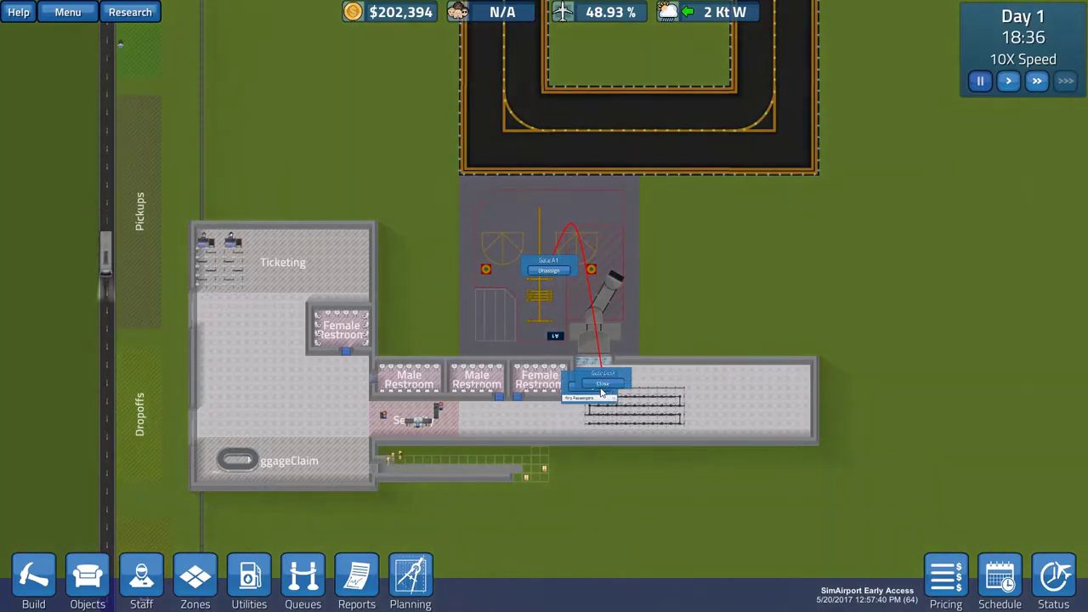
left_click_drag(578, 391, 657, 391)
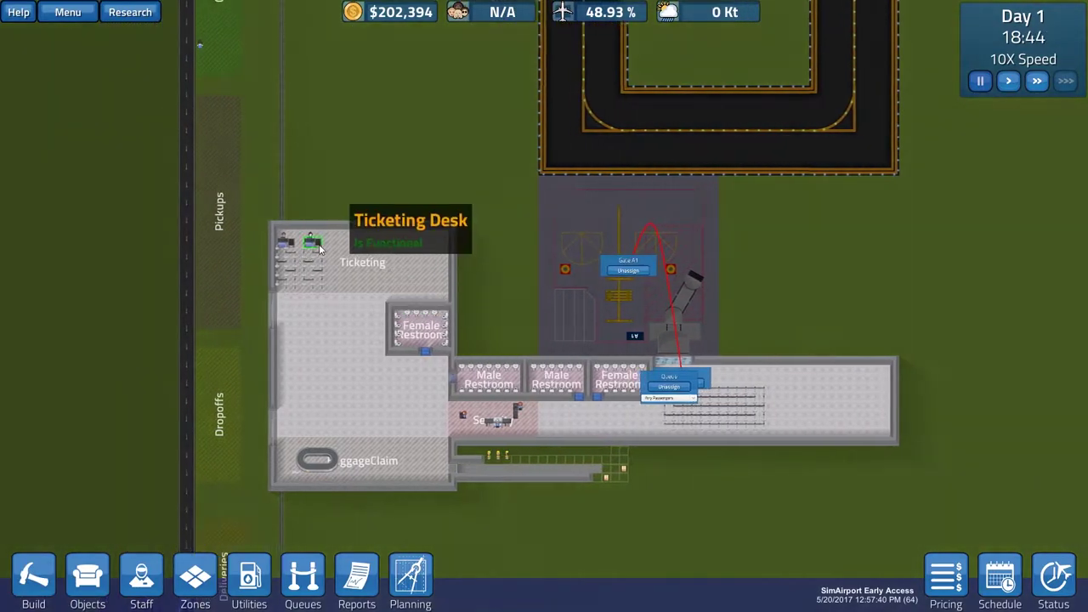
left_click(322, 245)
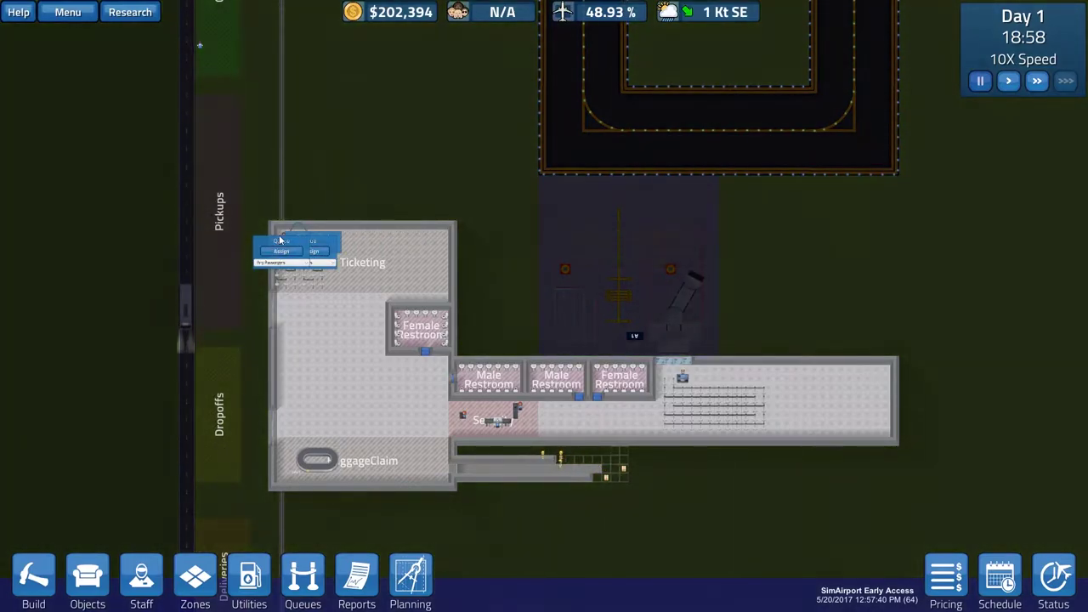
left_click(281, 239)
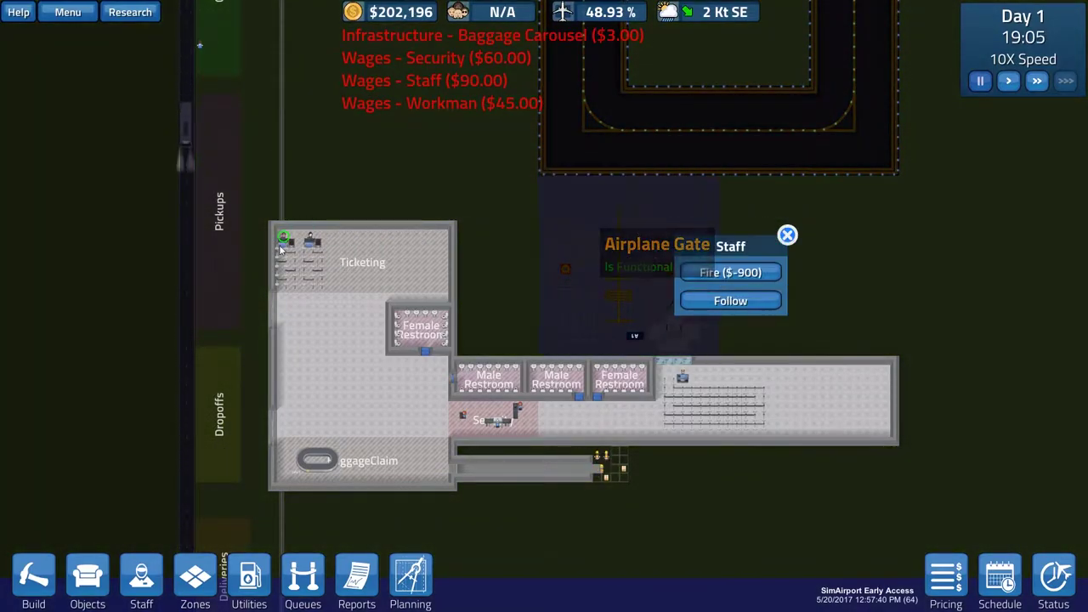
left_click(718, 274)
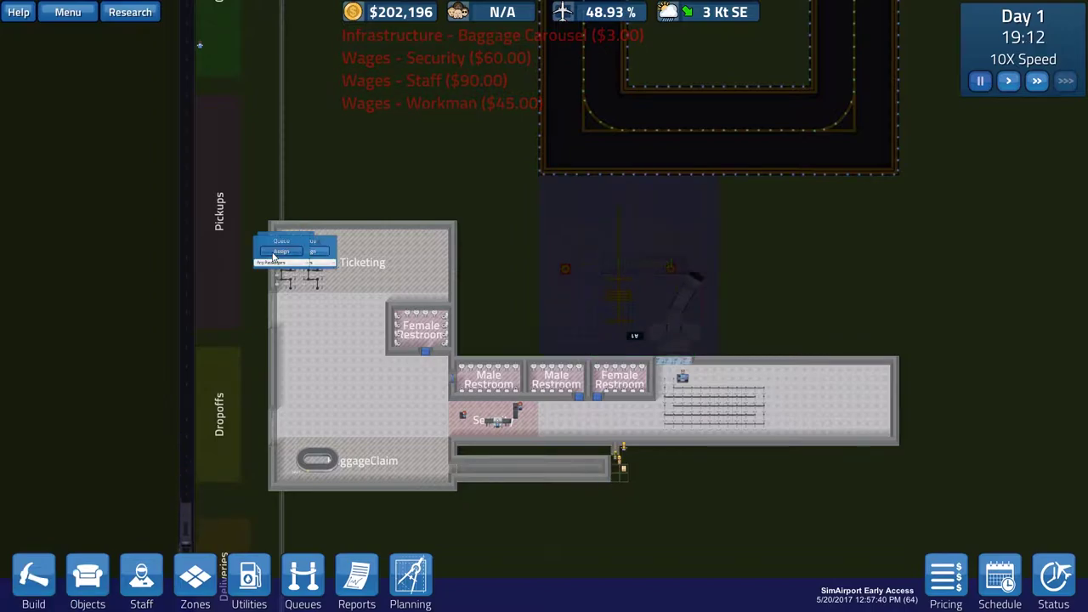
scroll(592, 384, "up", 3)
scroll(606, 383, "up", 3)
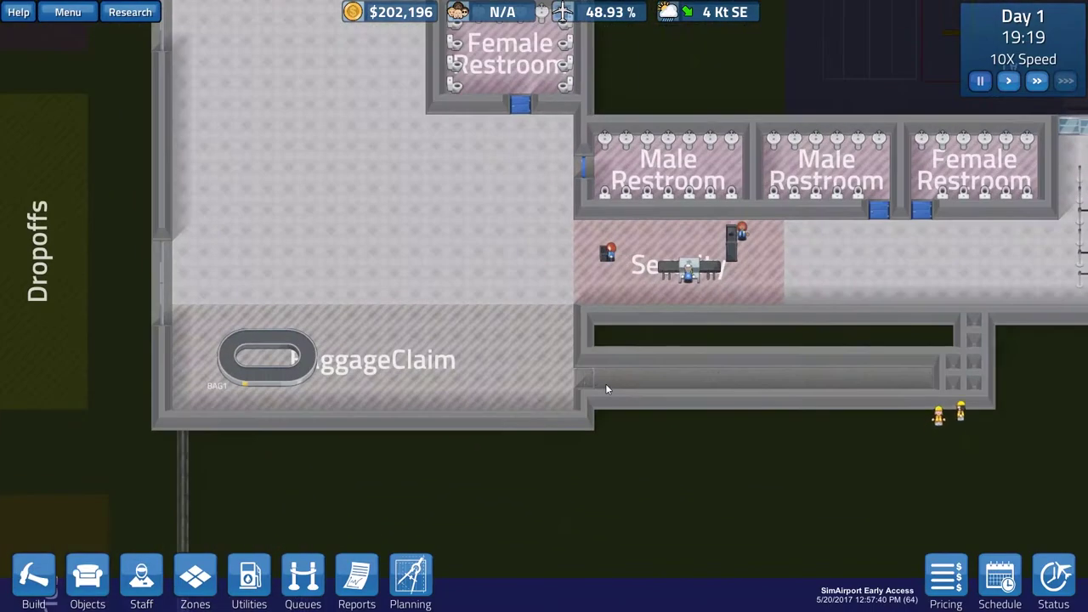
scroll(614, 382, "up", 3)
scroll(614, 386, "down", 2)
scroll(589, 361, "down", 2)
scroll(590, 361, "down", 2)
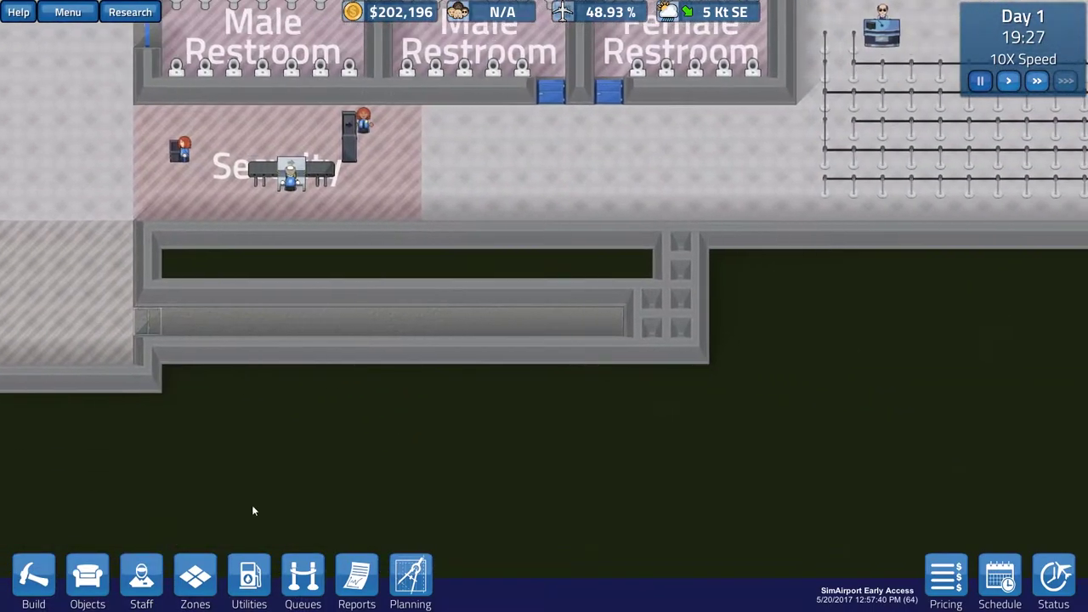
Lay a foundation strip along the terminal's south wall below the security corridor
left_click(34, 578)
scroll(76, 383, "up", 3)
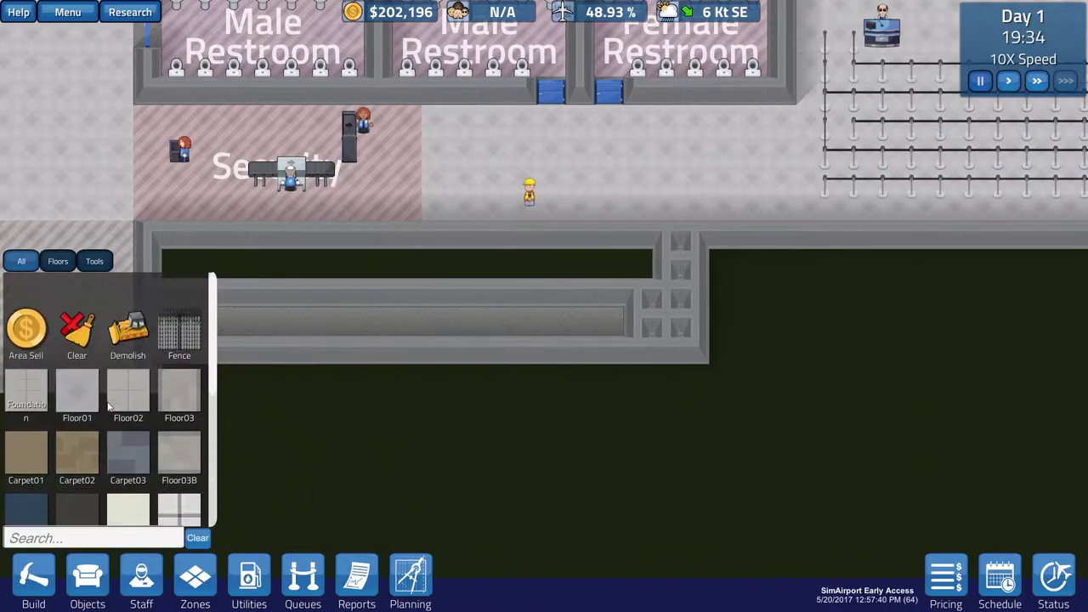
left_click(76, 301)
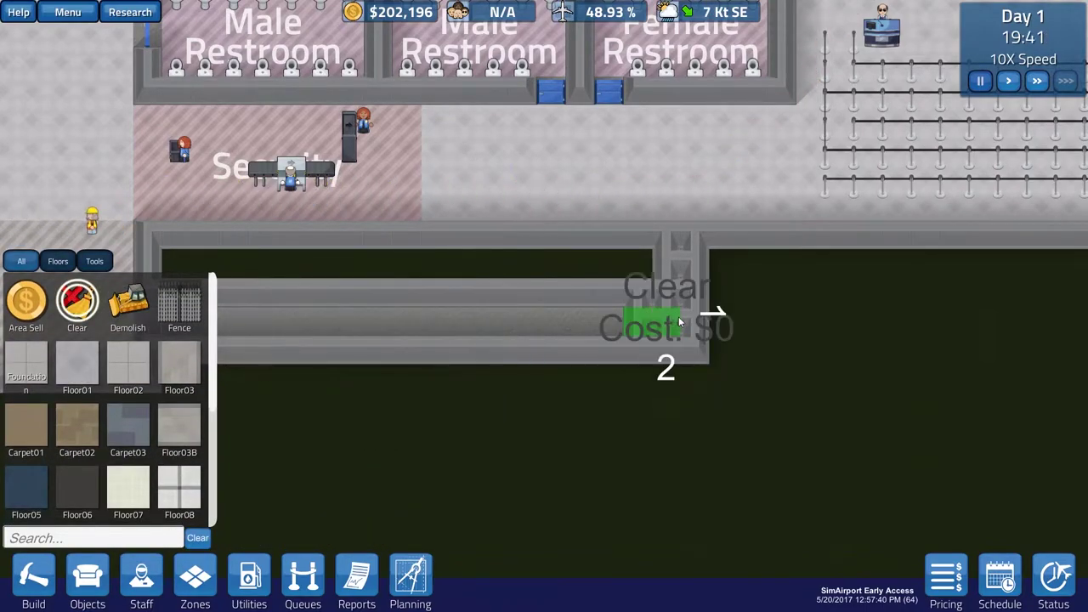
left_click(26, 365)
mouse_move(722, 260)
left_mouse_down()
mouse_move(722, 348)
mouse_move(351, 295)
mouse_move(316, 373)
mouse_move(872, 372)
left_mouse_up()
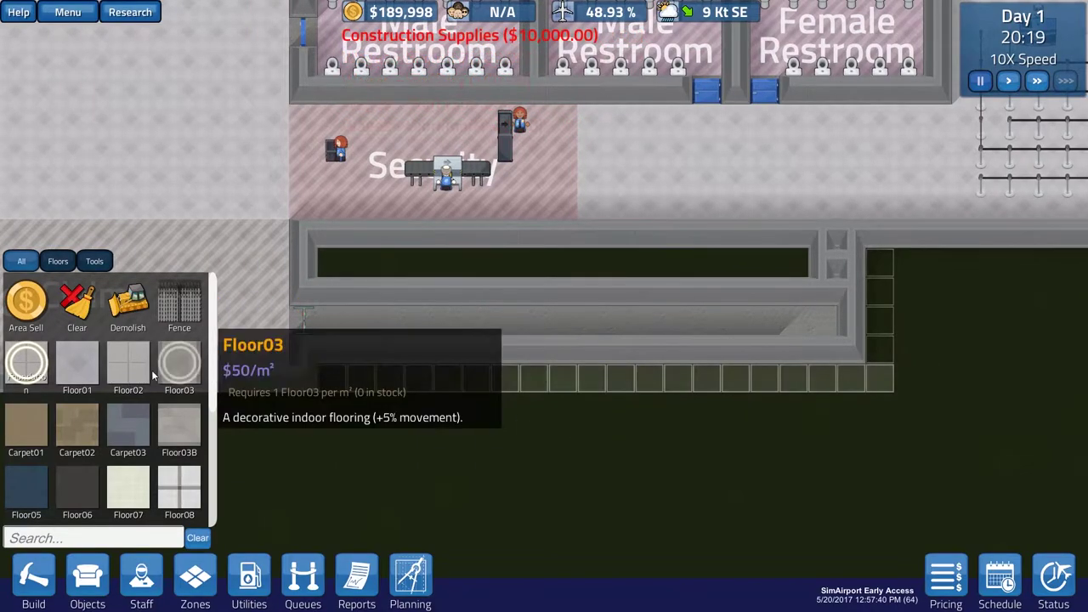
key("Escape")
scroll(293, 369, "down", 5)
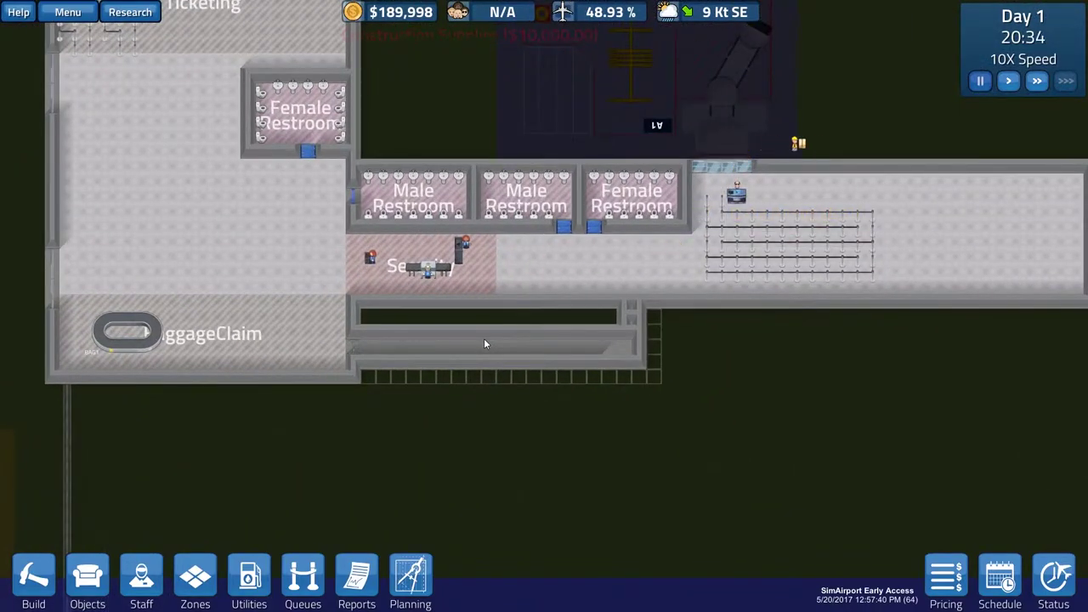
scroll(483, 338, "up", 2)
scroll(225, 505, "up", 3)
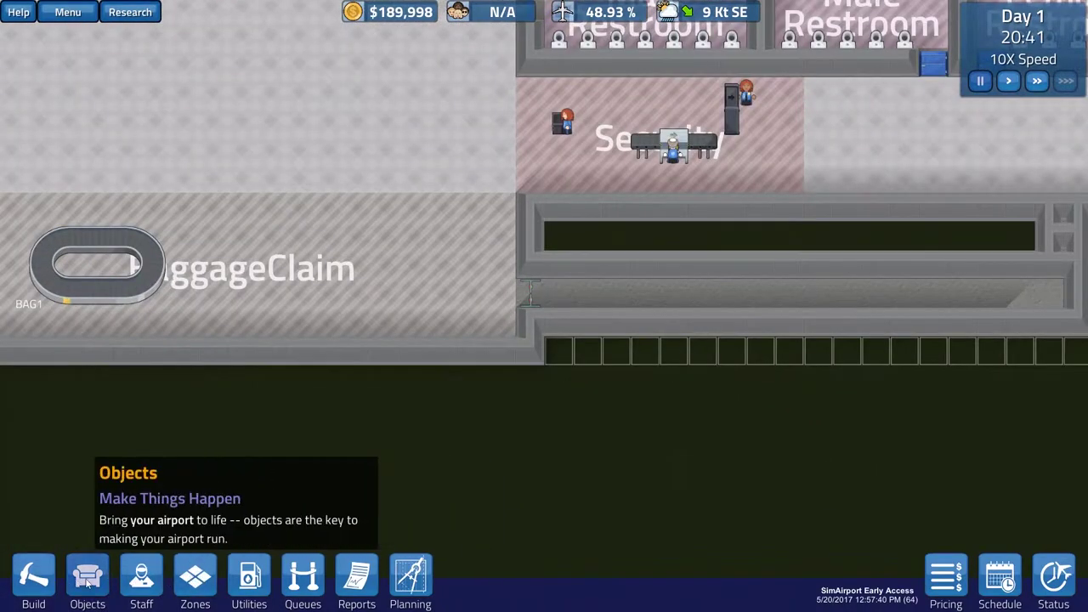
Extend the security queue line westward using Expand Queue
left_click(249, 578)
left_click(303, 578)
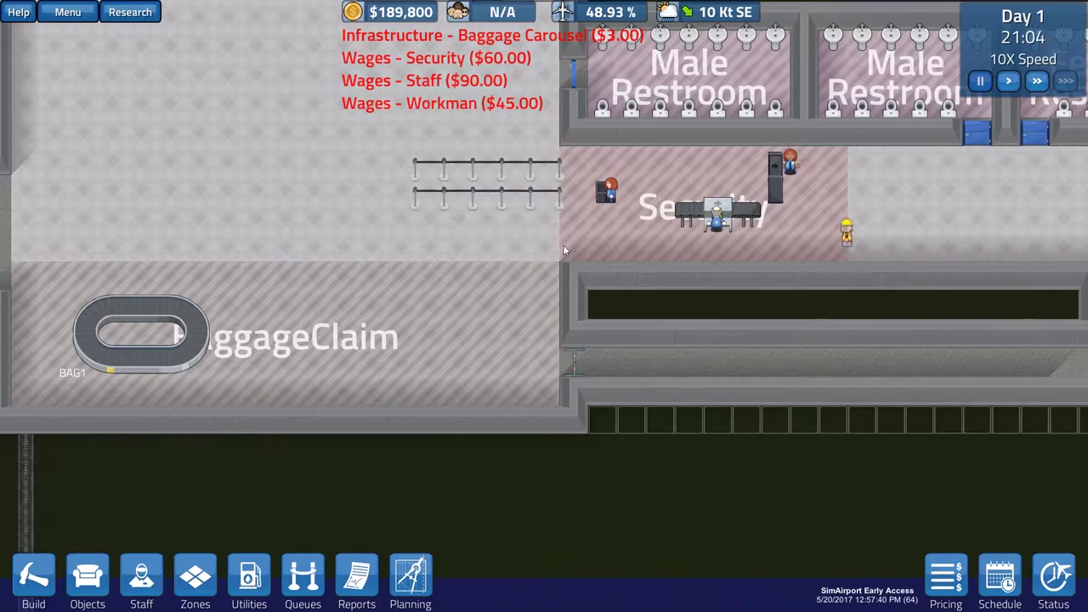
left_click_drag(564, 245, 566, 281)
scroll(566, 287, "down", 2)
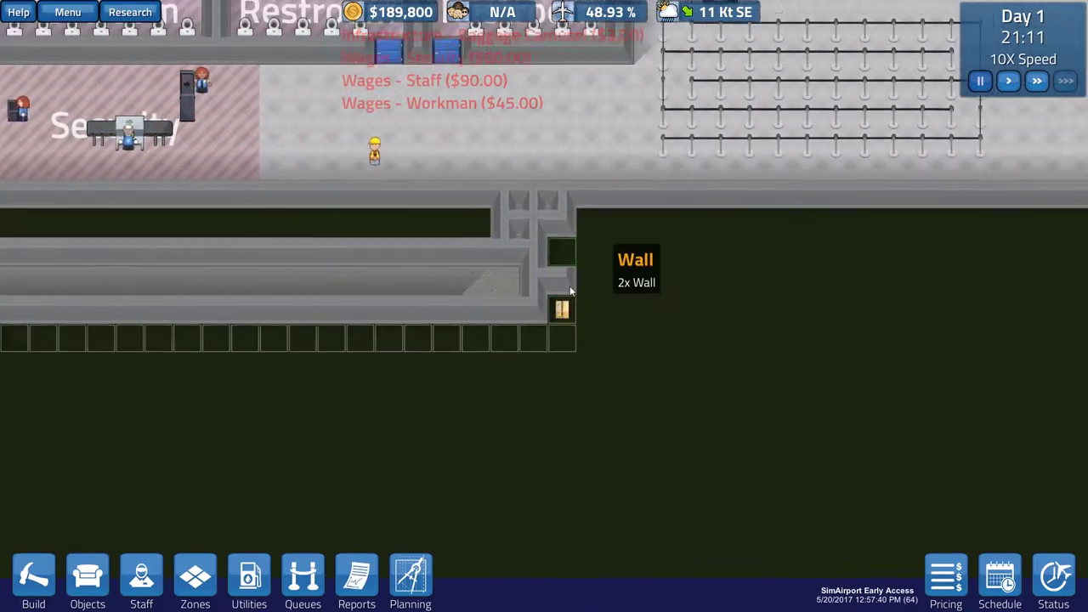
scroll(569, 285, "up", 3)
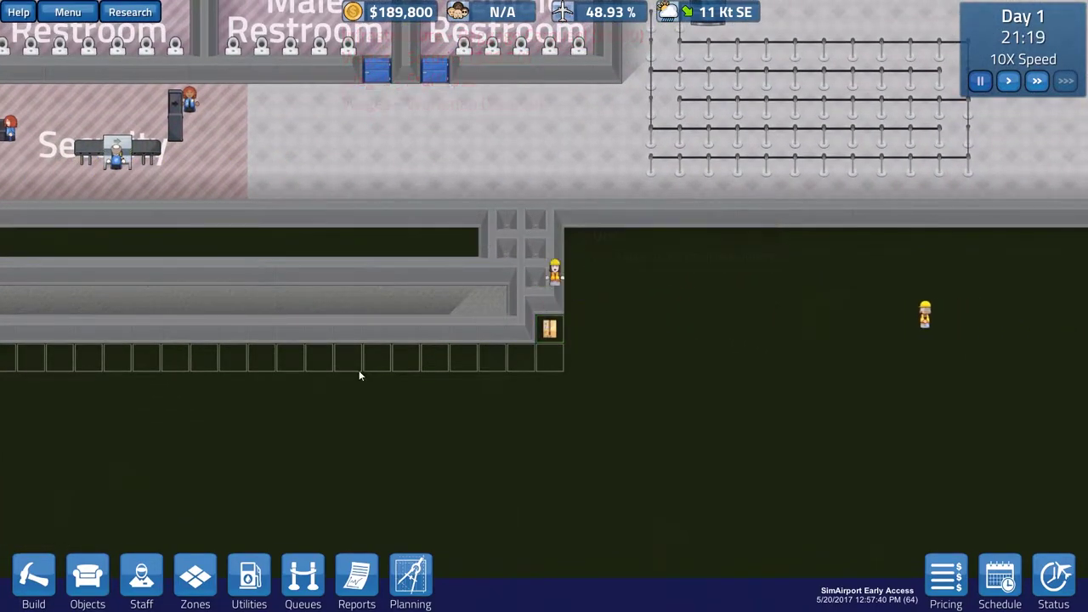
Return to the ground-clearing tool and pan along the terminal's south side
left_click(33, 578)
left_click(76, 302)
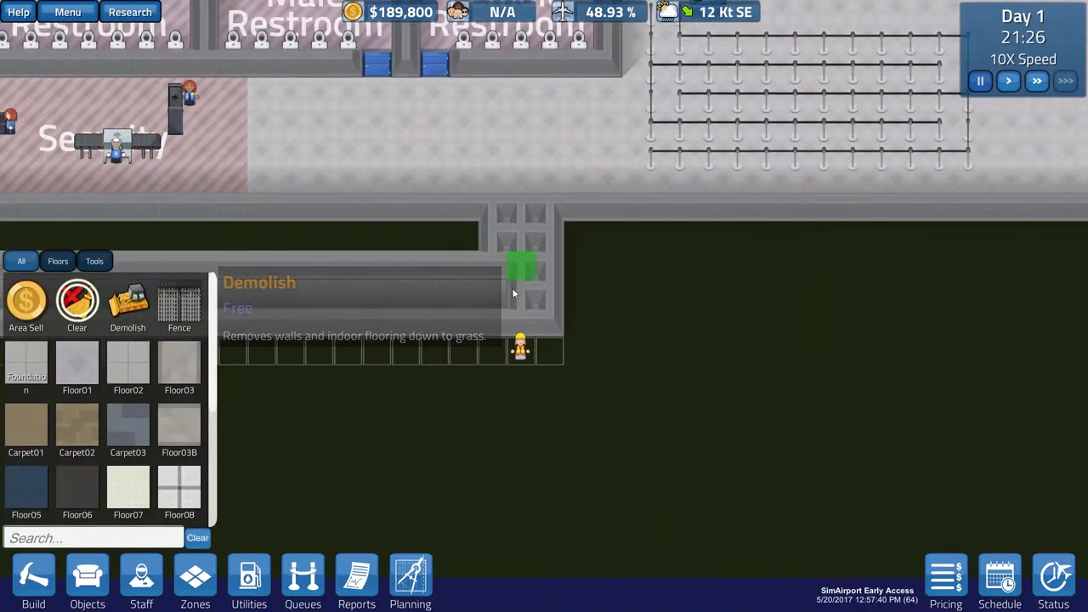
key("a")
key("a")
key("a")
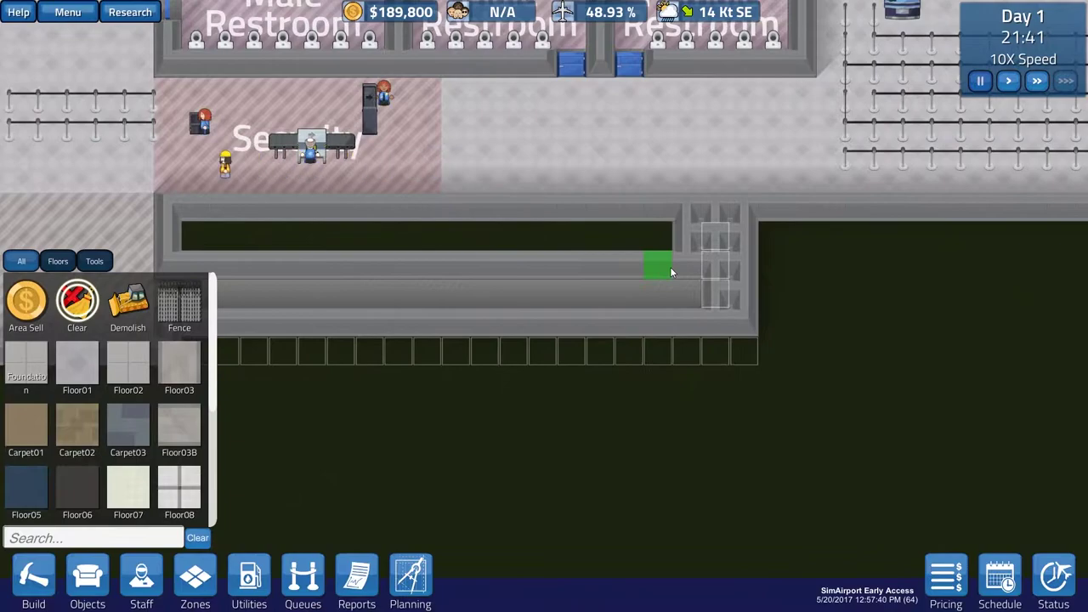
scroll(670, 267, "down", 2)
scroll(670, 267, "down", 2)
scroll(670, 267, "down", 1)
key("a")
key("a")
key("a")
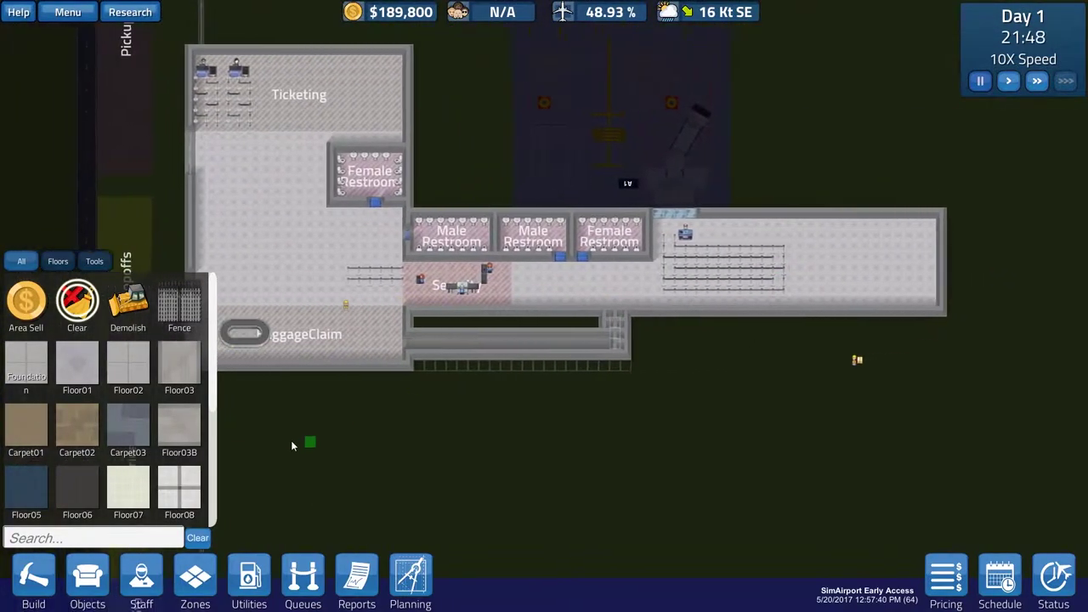
Hire extra workmen from the Staff panel while panning over the terminal
left_click(141, 581)
key("a")
key("s")
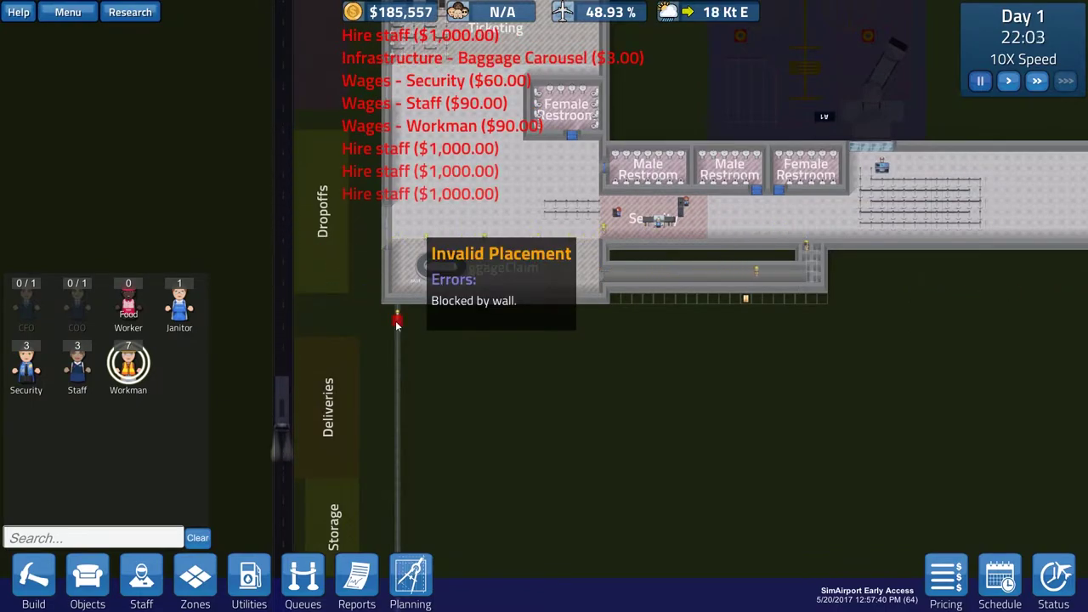
key("Escape")
key("d")
key("d")
key("d")
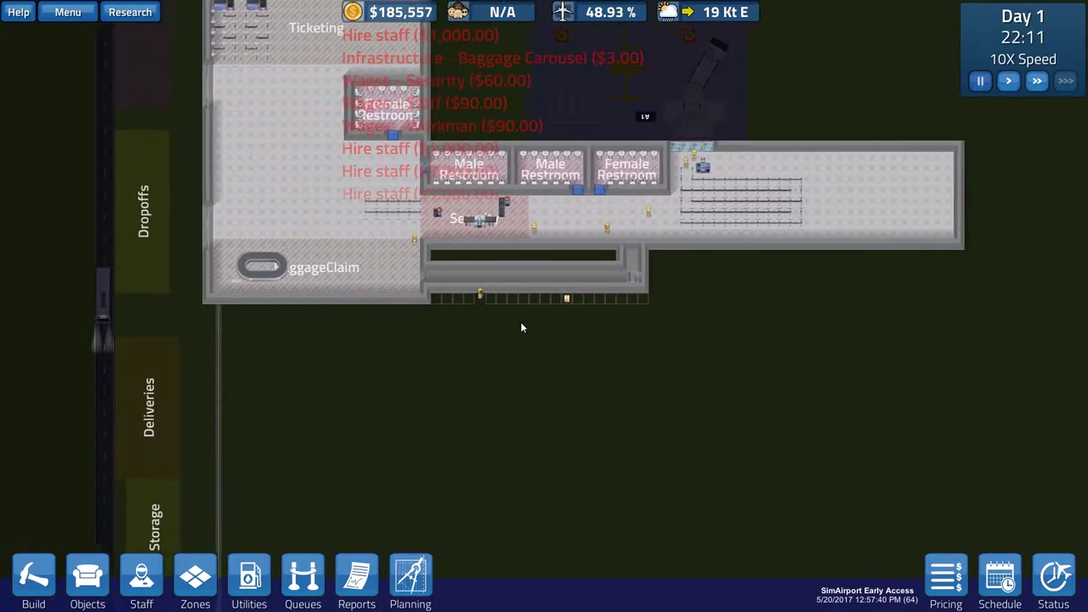
scroll(510, 280, "up", 2)
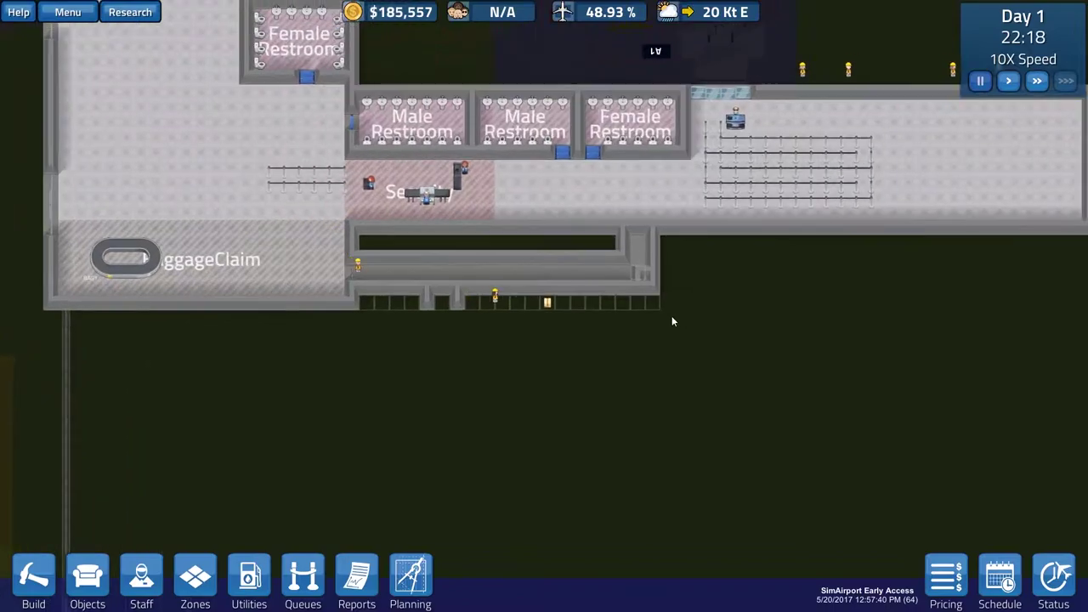
scroll(671, 315, "up", 3)
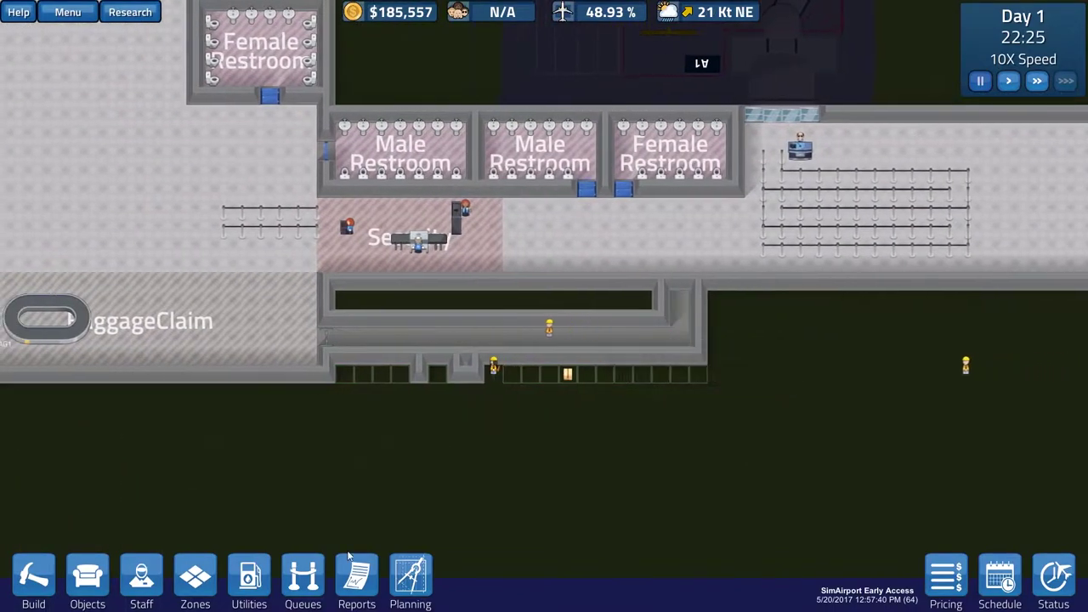
Place a $2,500 baggage routing station, rotated horizontally, beside the taxiway
left_click(249, 582)
left_click(127, 391)
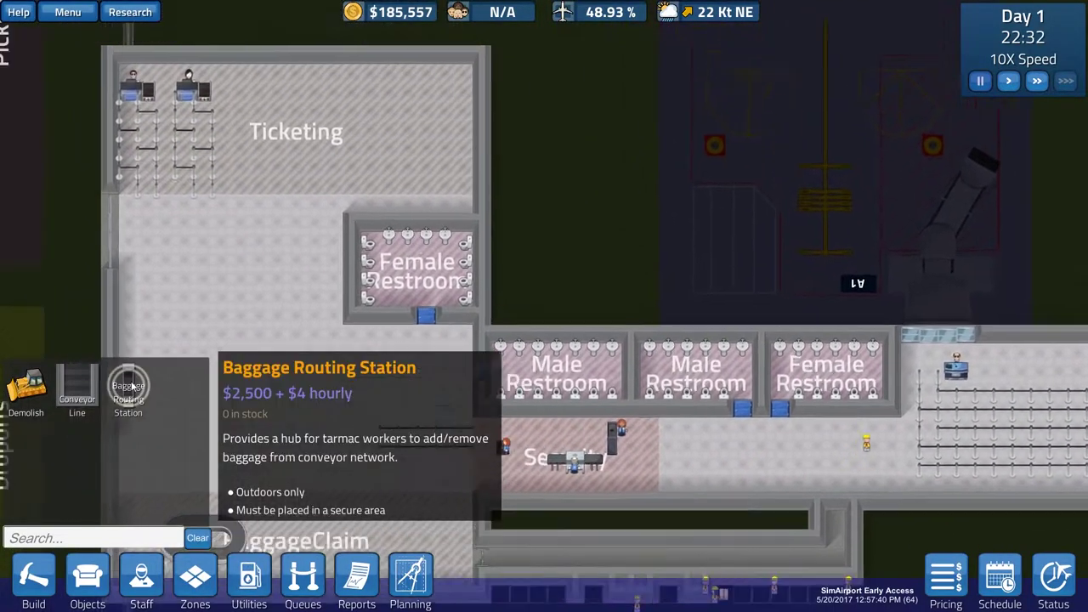
scroll(566, 258, "down", 3)
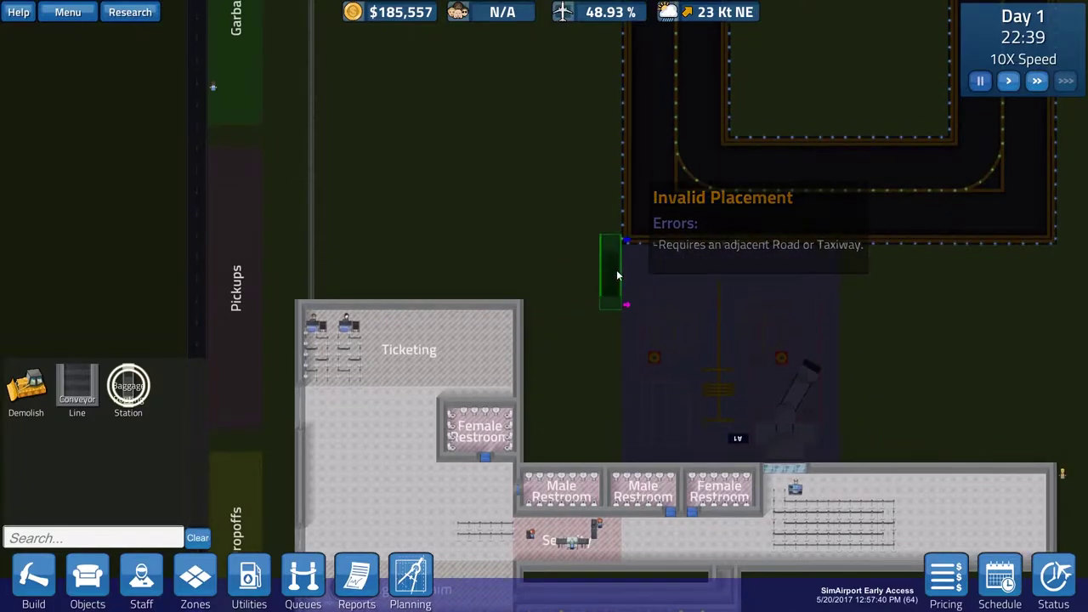
left_click(617, 274)
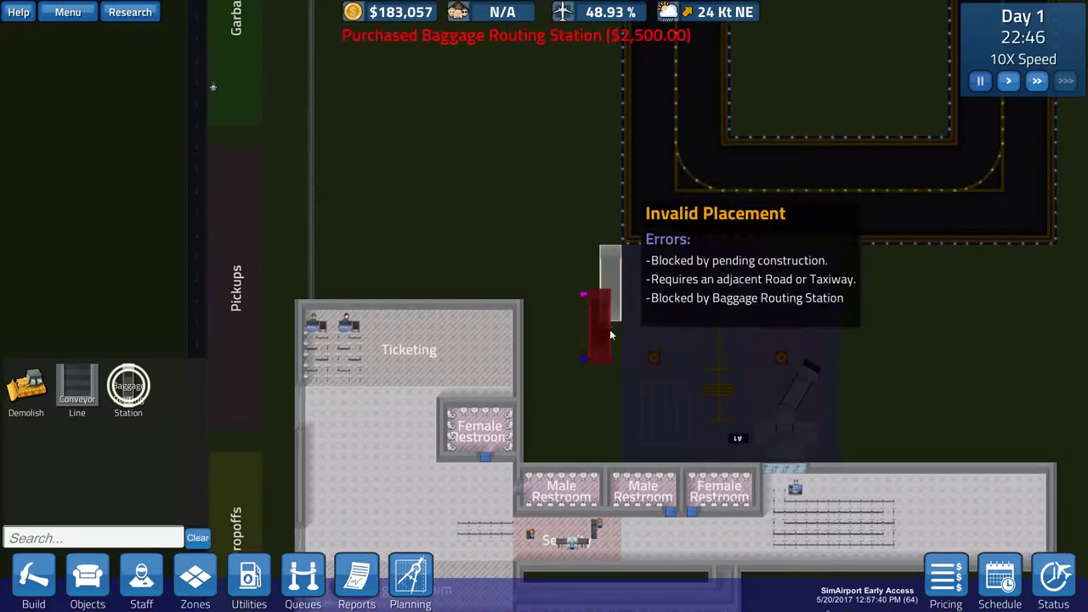
right_click(629, 299)
key("r")
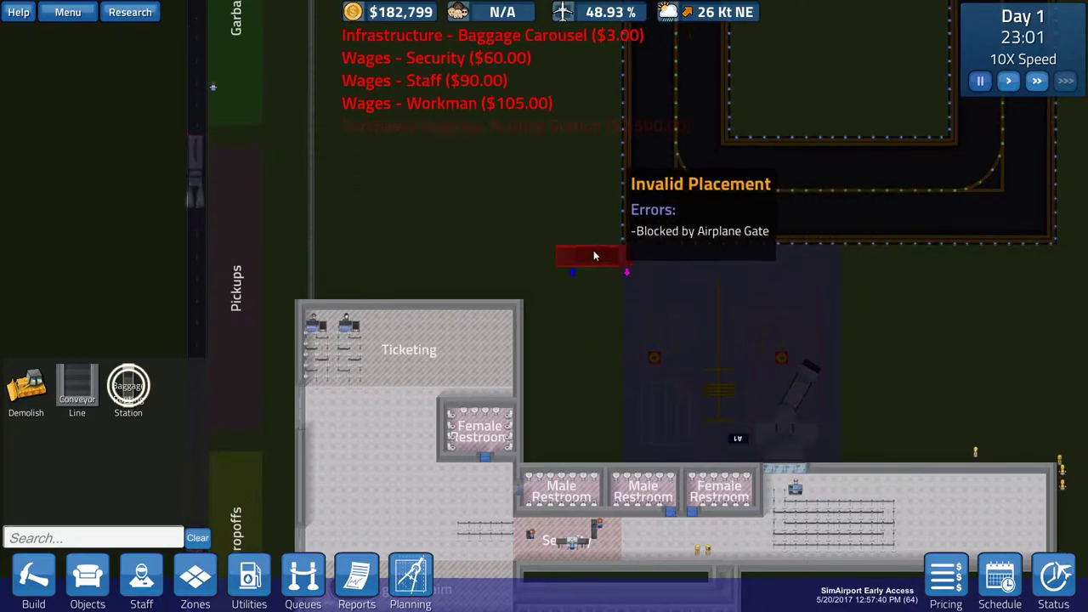
left_click(588, 253)
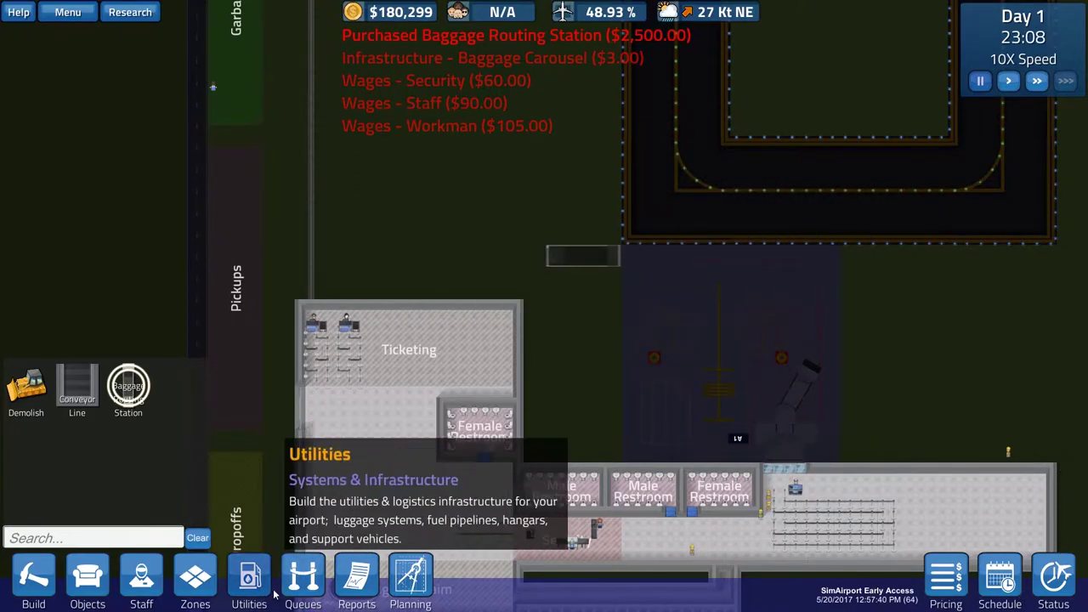
Place a $28,000 small hangar beside the taxiway, above the baggage routing station
left_click(87, 582)
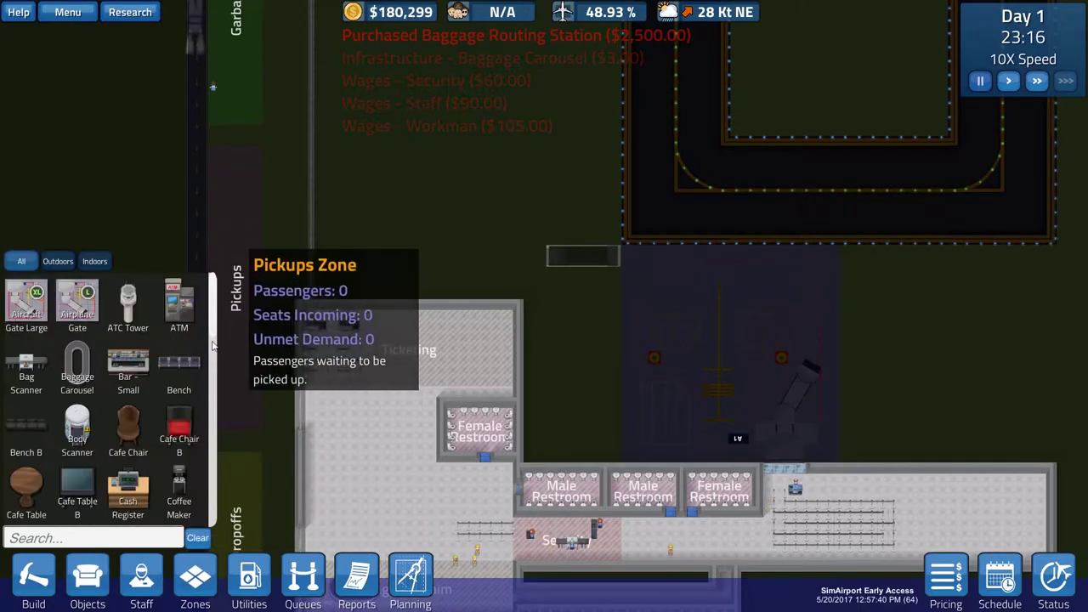
scroll(204, 391, "down", 5)
scroll(204, 425, "down", 5)
scroll(202, 440, "down", 3)
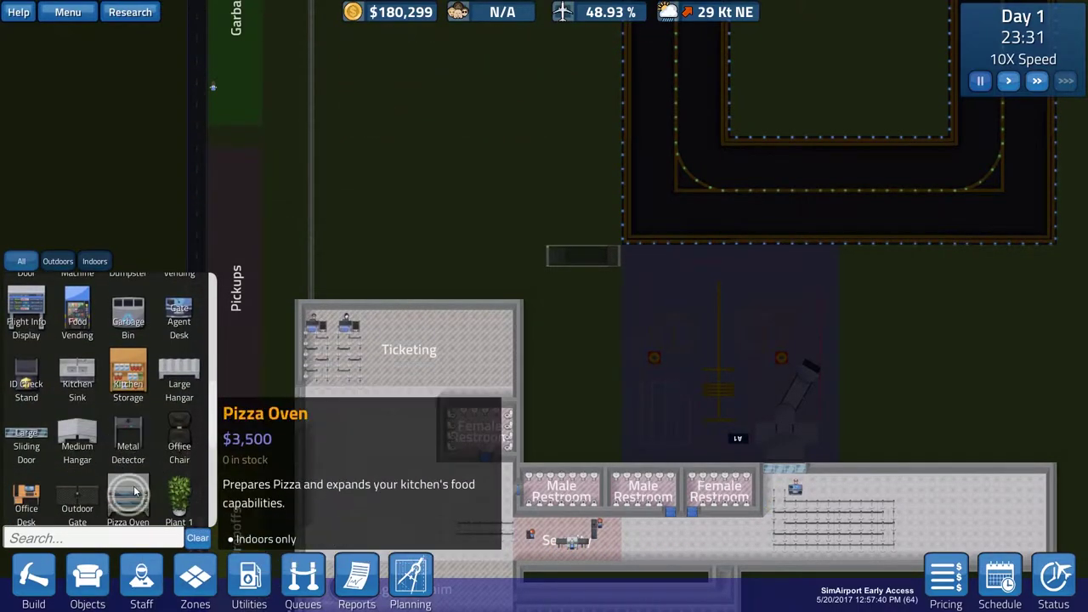
scroll(95, 405, "down", 3)
scroll(85, 425, "down", 2)
left_click(27, 446)
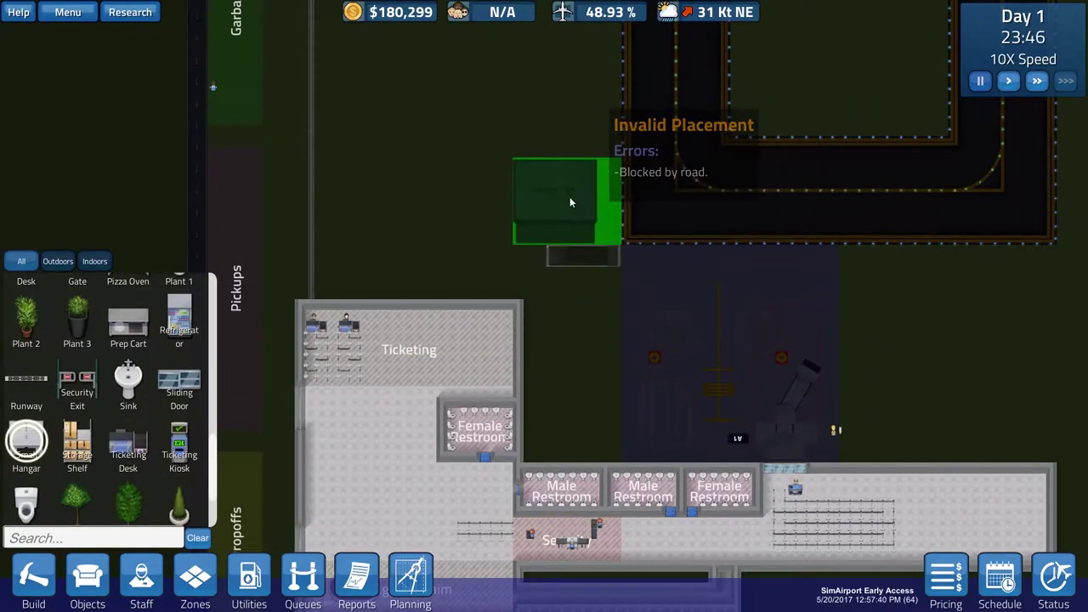
left_click(569, 196)
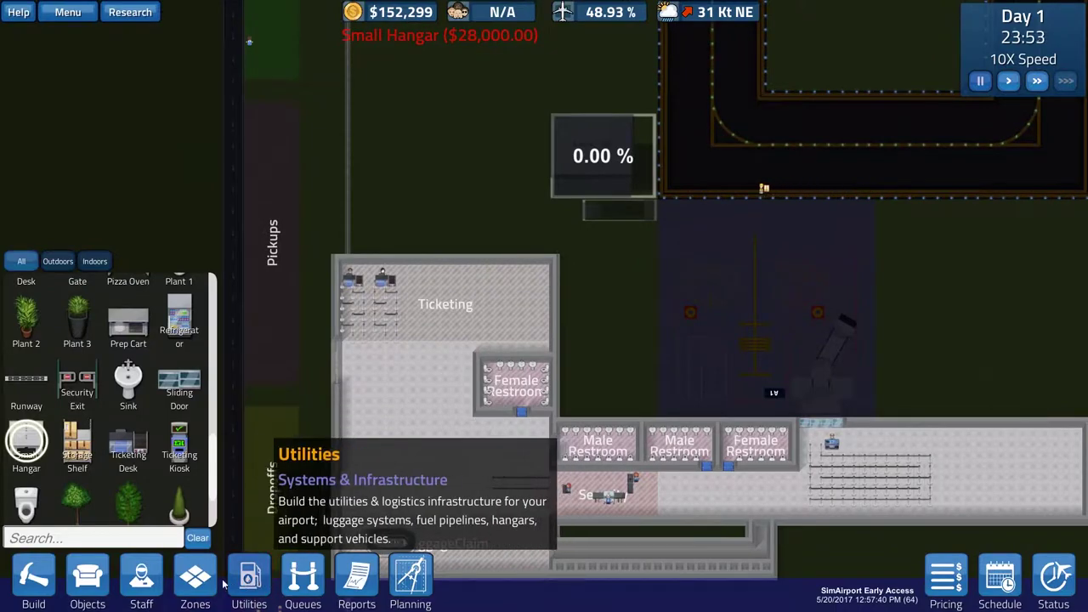
left_click(249, 578)
left_click(77, 391)
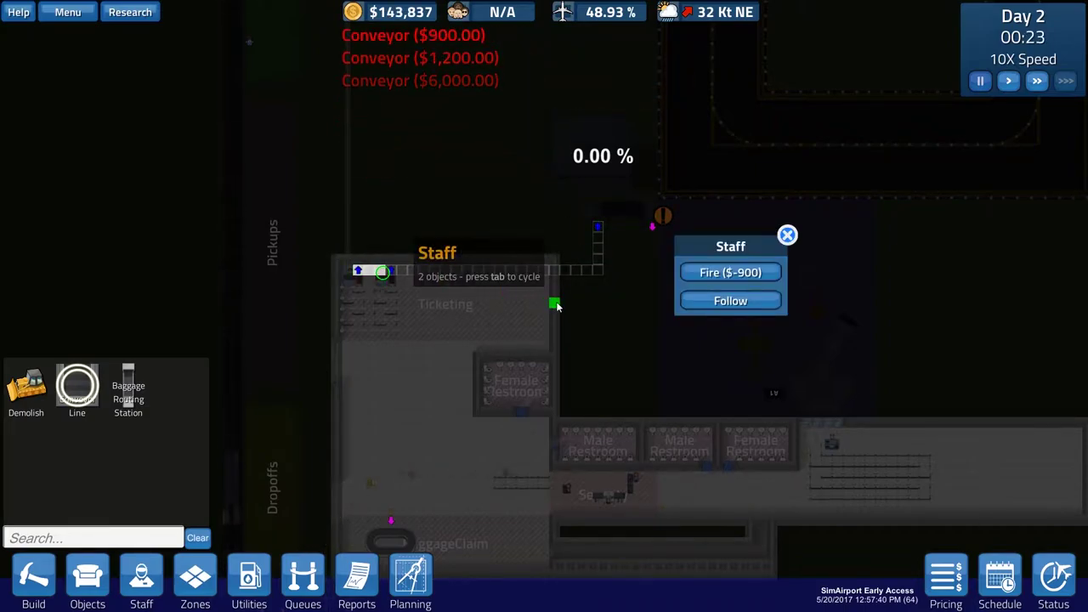
Lay a conveyor from the gate-side routing station down to the baggage claim carousel
key("w")
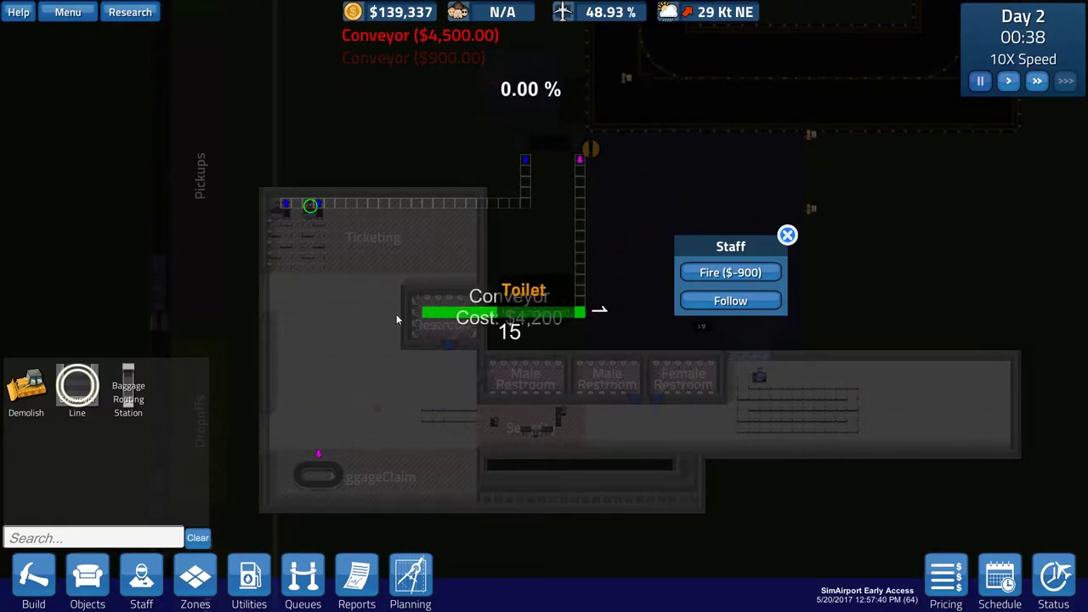
left_click(321, 313)
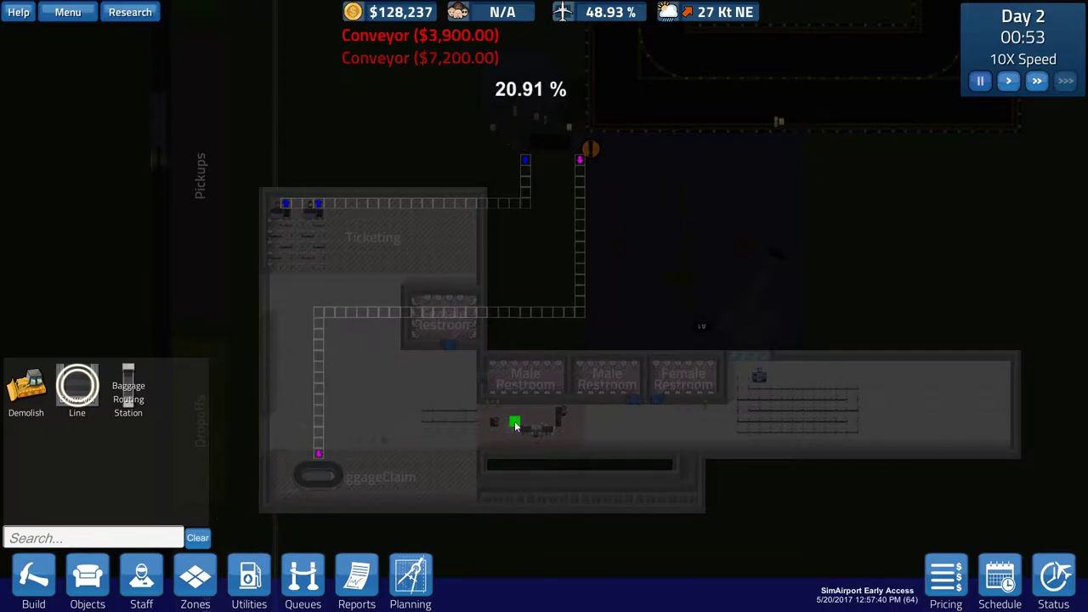
scroll(515, 423, "down", 1)
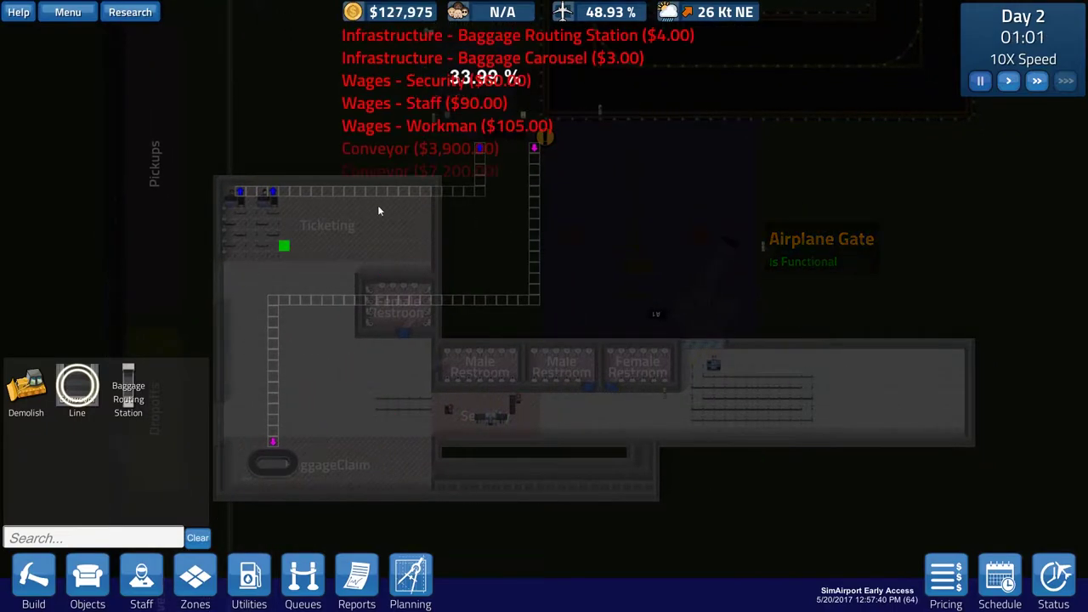
right_click(539, 440)
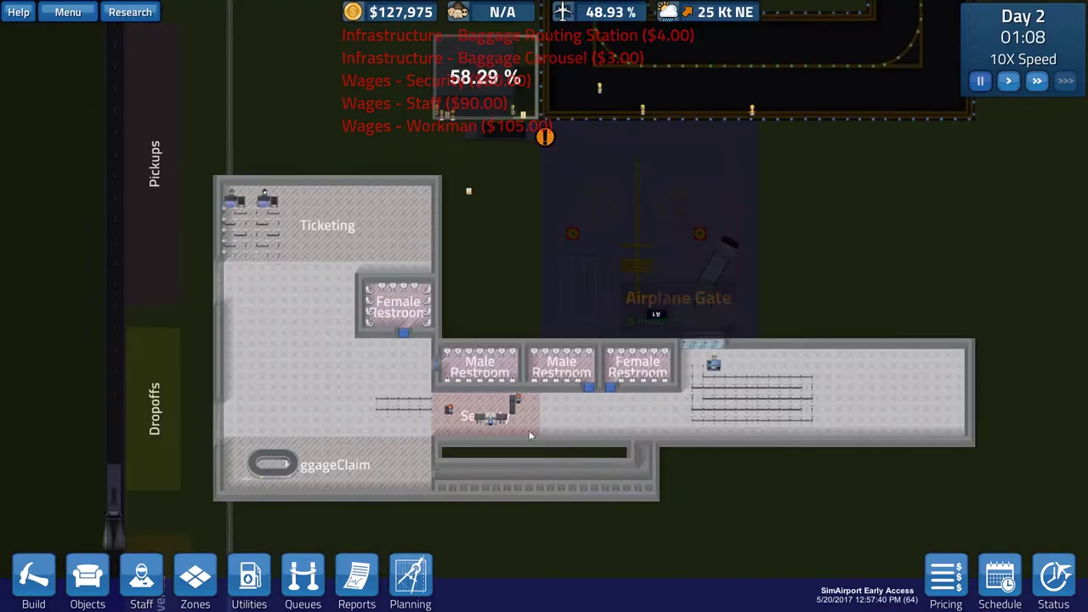
scroll(528, 431, "down", 2)
scroll(549, 352, "up", 3)
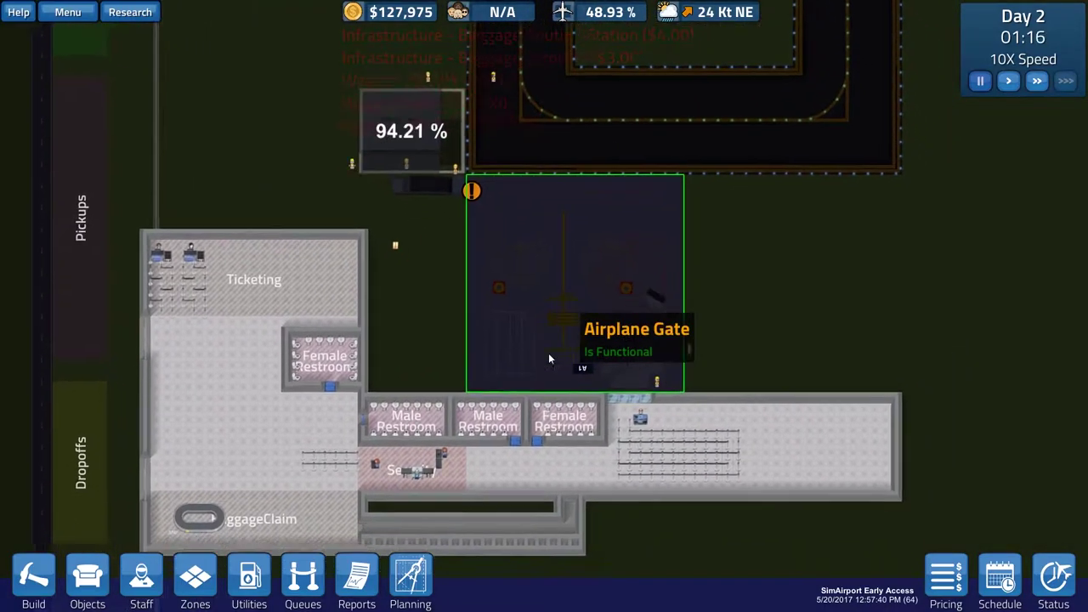
scroll(548, 353, "up", 2)
scroll(548, 417, "up", 4)
scroll(529, 422, "down", 4)
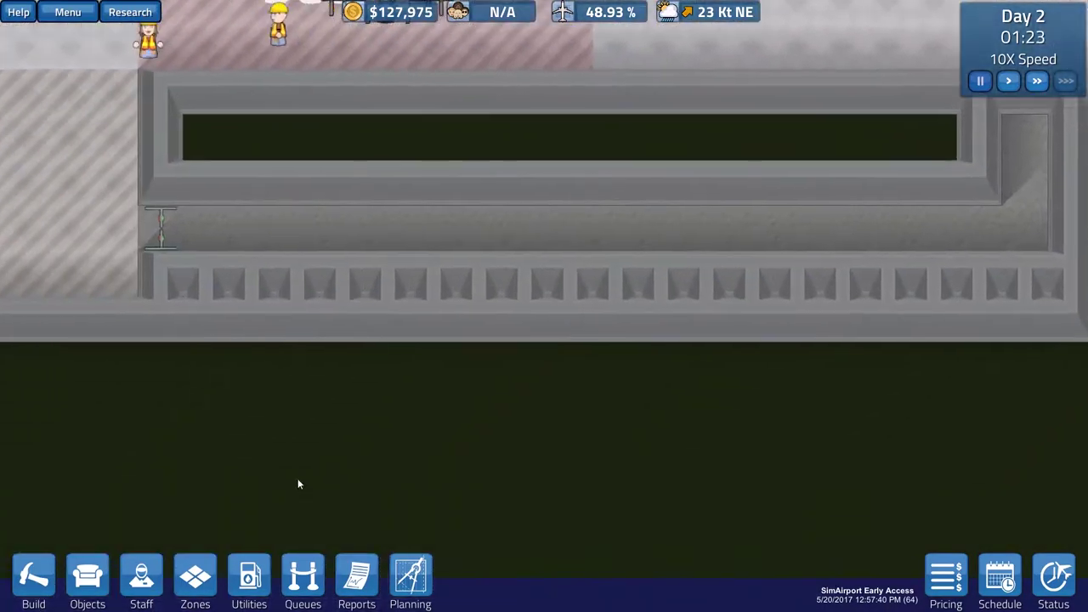
Clear the flooring from the tile strip in the lower corridor beneath security
left_click(33, 578)
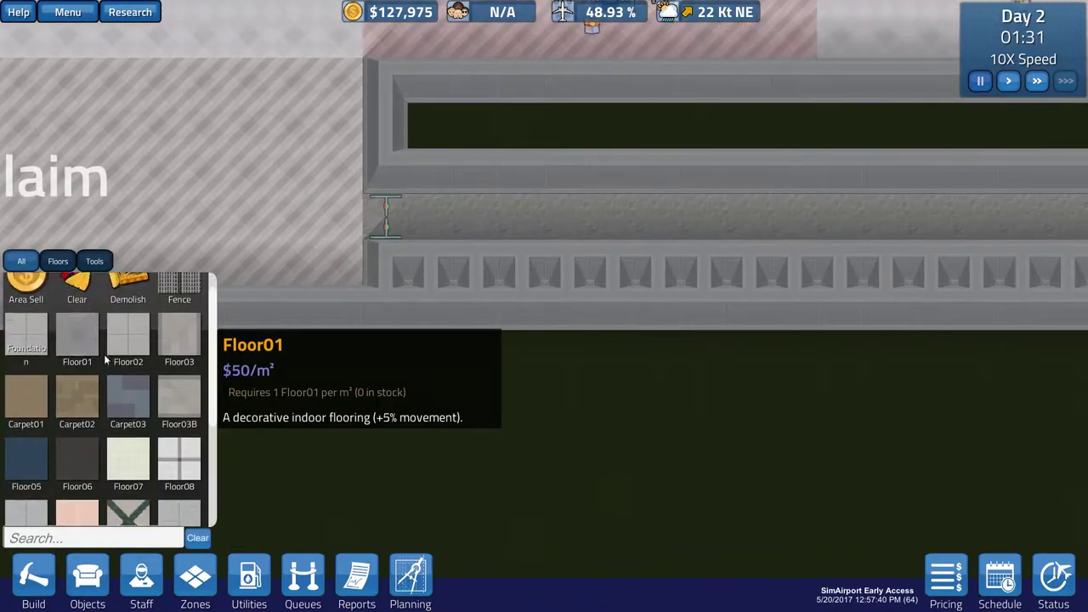
left_click(77, 289)
scroll(463, 313, "down", 2)
left_click_drag(485, 288, 722, 282)
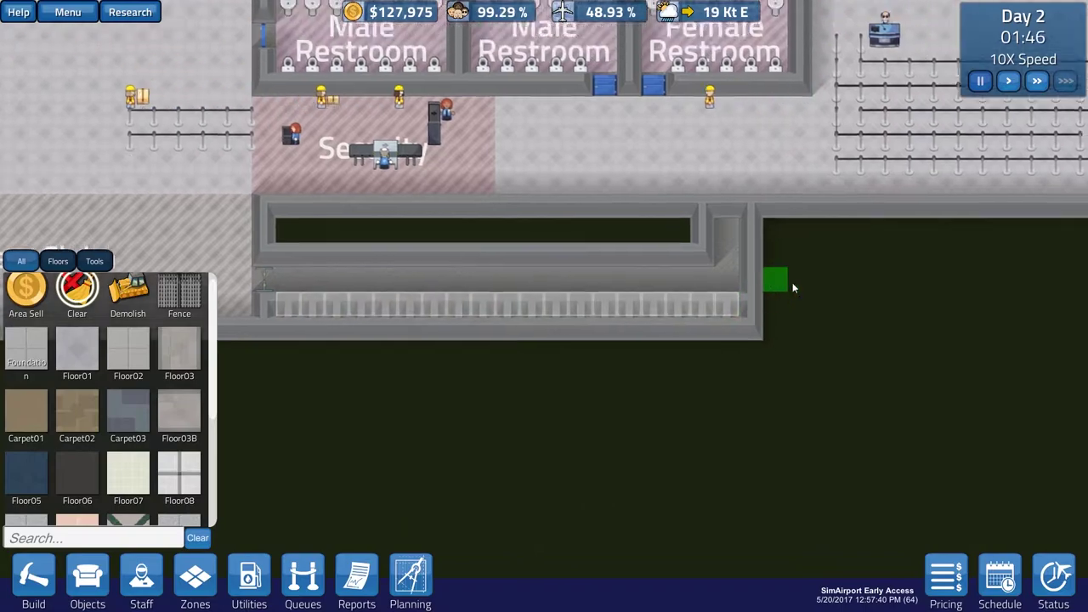
scroll(425, 408, "up", 3)
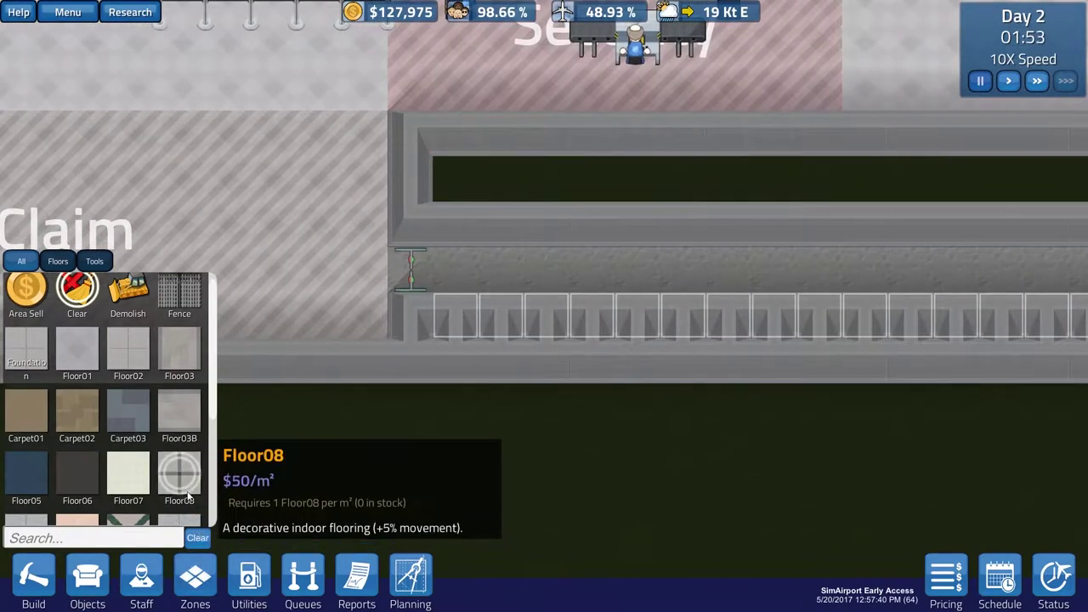
Browse the Objects, Build and Staff panels, ending back on Objects
left_click(87, 578)
scroll(128, 430, "down", 3)
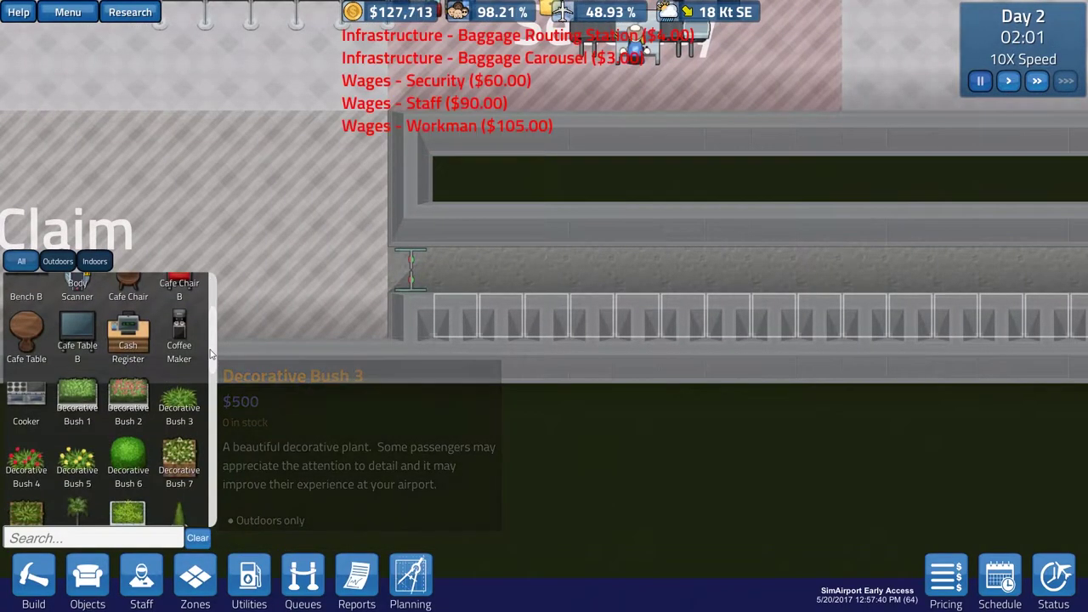
left_click_drag(212, 353, 212, 480)
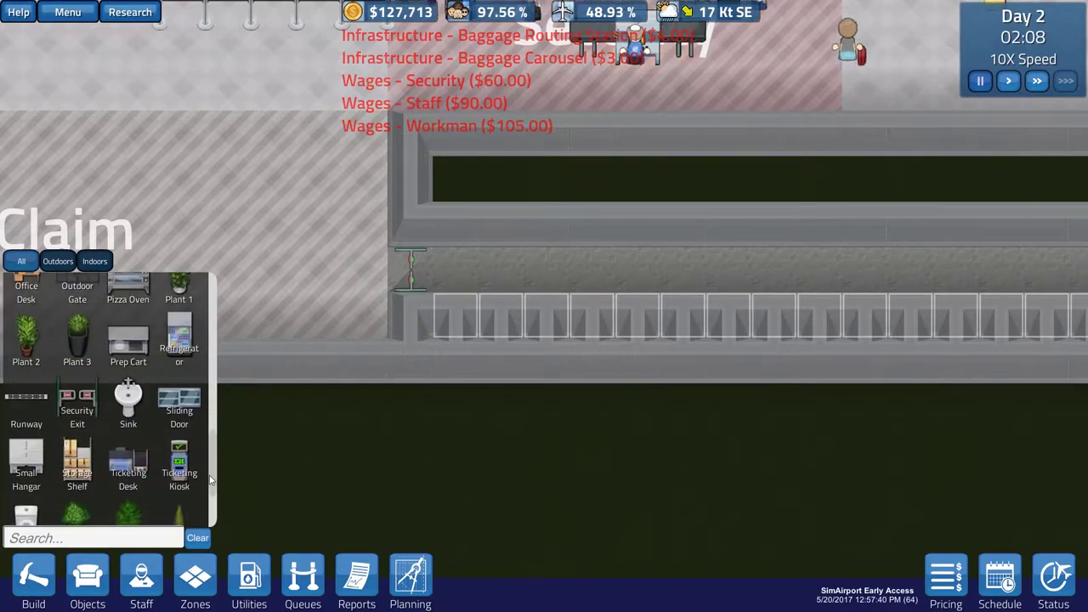
left_click(48, 578)
scroll(102, 382, "up", 3)
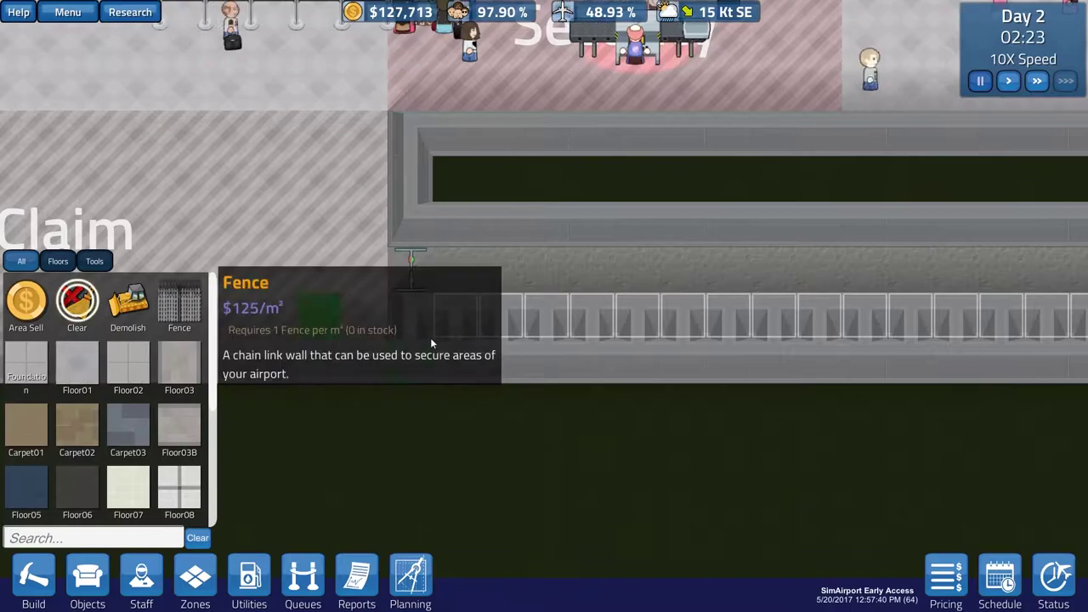
scroll(127, 425, "down", 1)
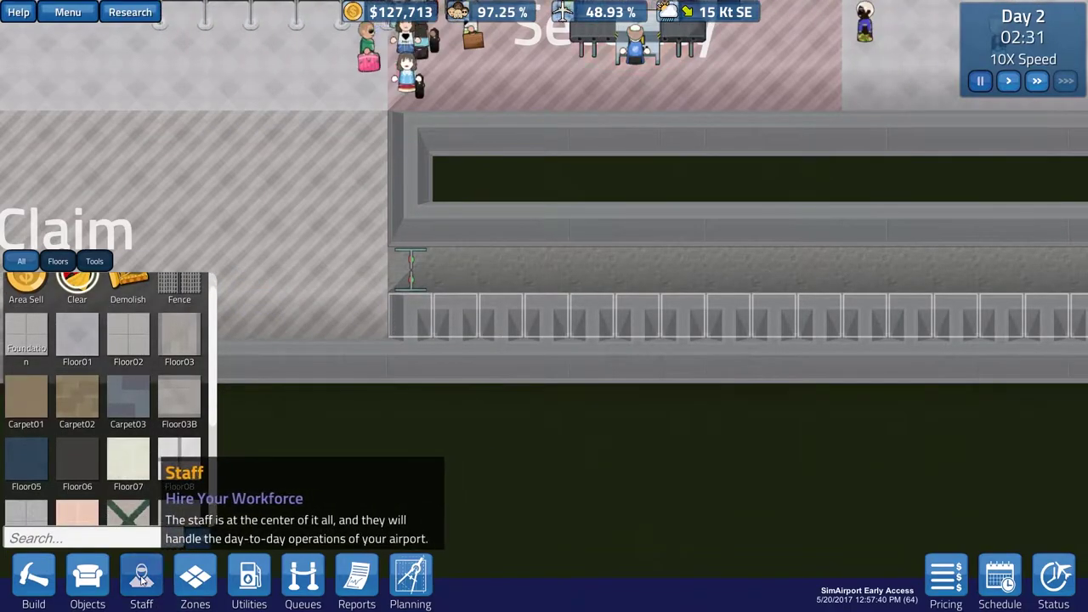
left_click(141, 578)
left_click(88, 578)
scroll(127, 425, "down", 3)
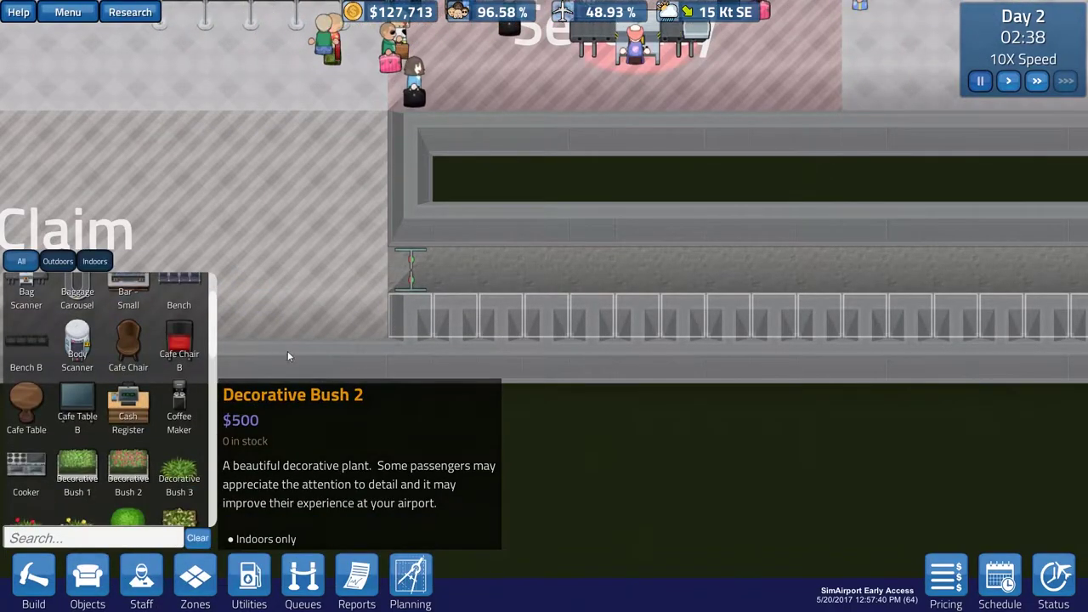
scroll(128, 425, "down", 2)
Search objects for 'sec' and try fitting the Security Exit beside Security
left_click(85, 538)
type("sec")
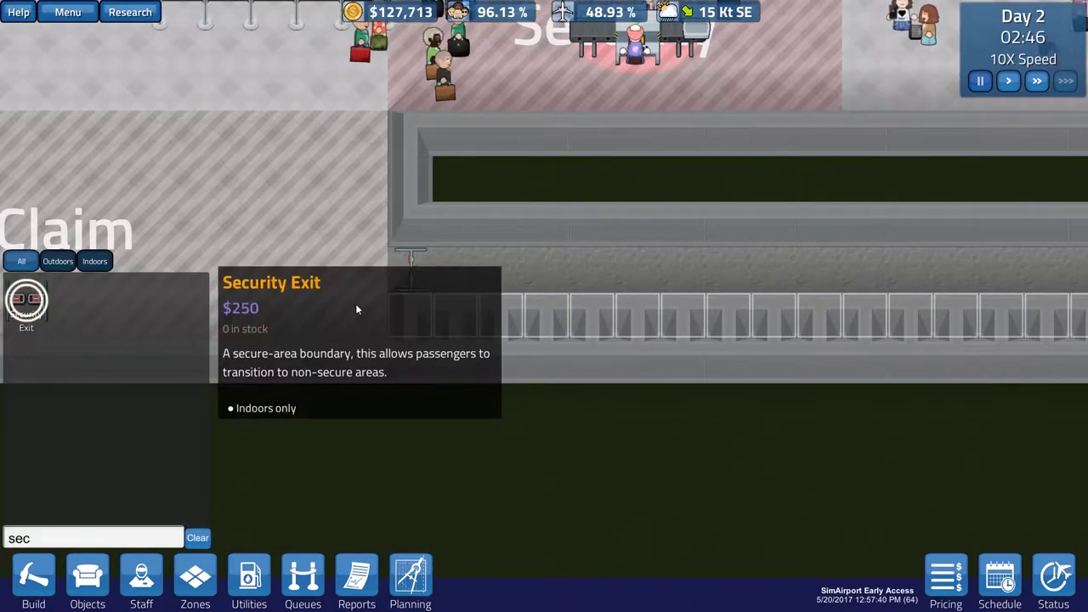
scroll(459, 298, "down", 3)
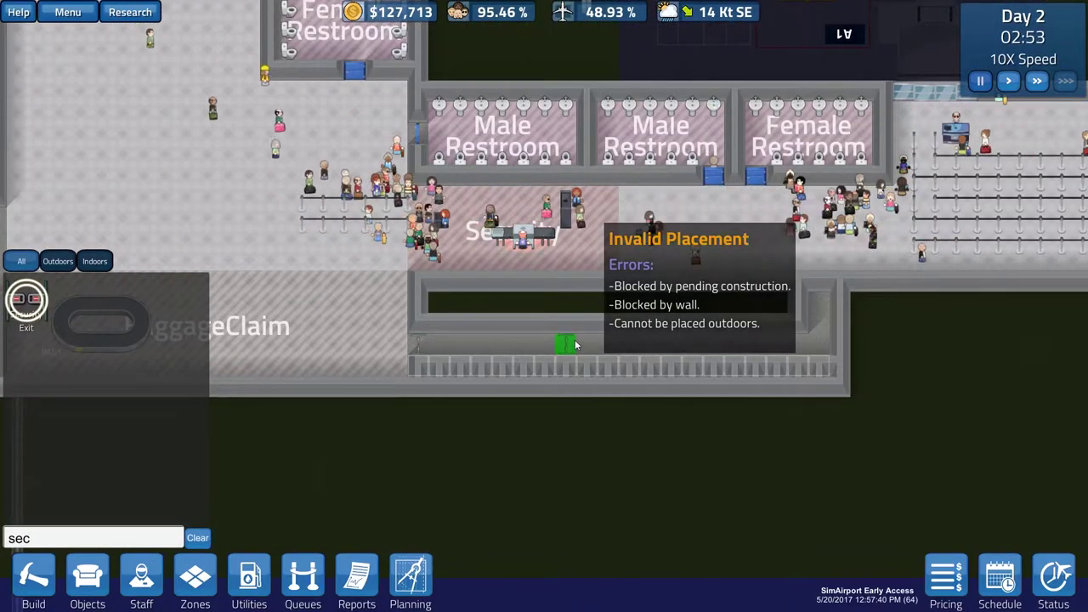
scroll(575, 339, "down", 3)
scroll(574, 340, "down", 2)
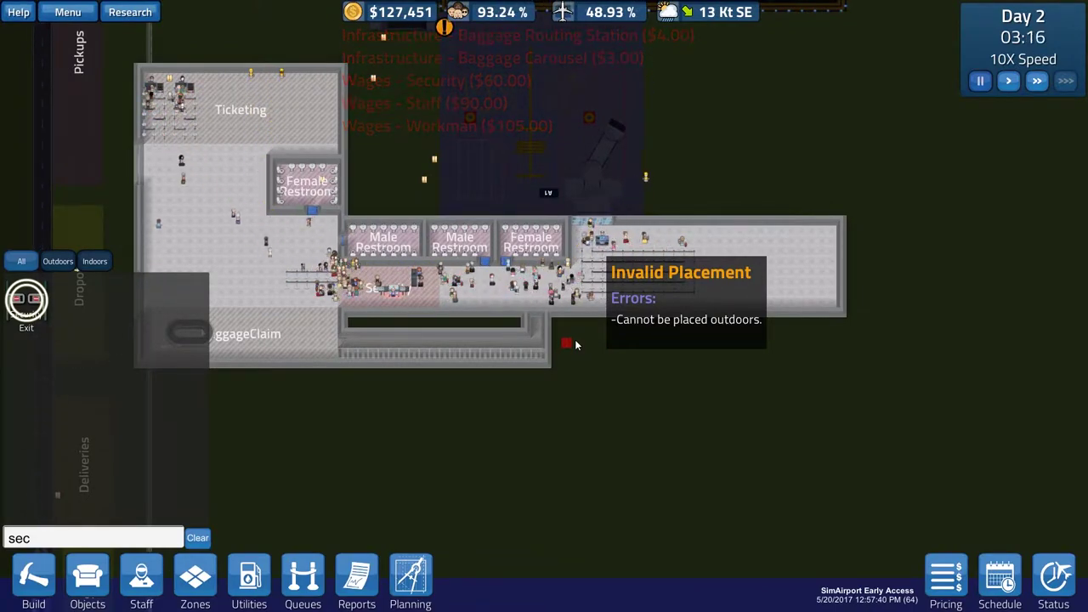
key("w")
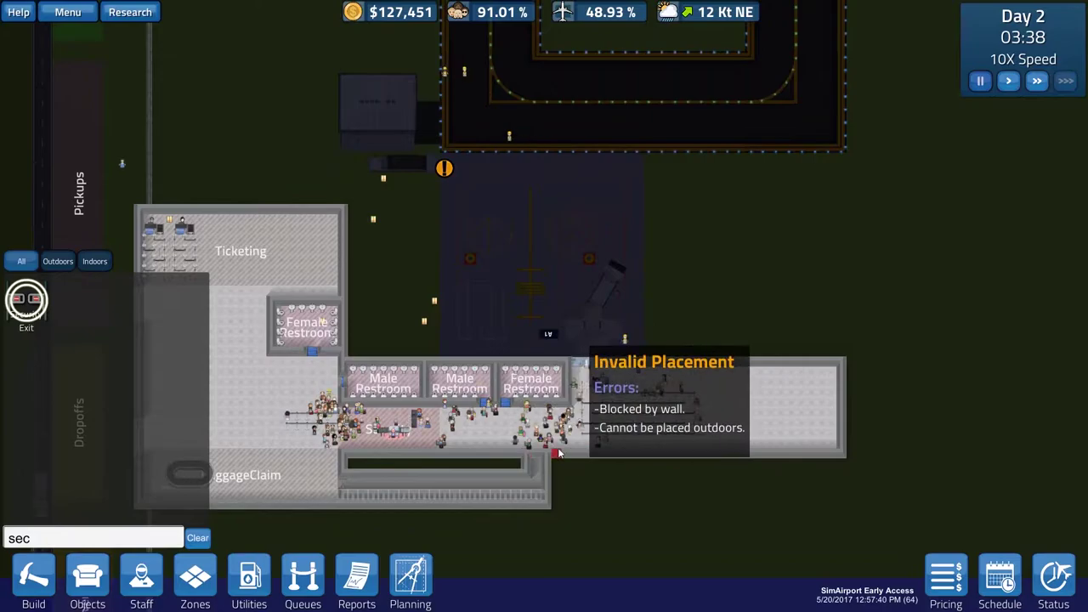
scroll(490, 435, "up", 2)
scroll(487, 430, "up", 2)
scroll(488, 429, "up", 2)
scroll(488, 429, "up", 2)
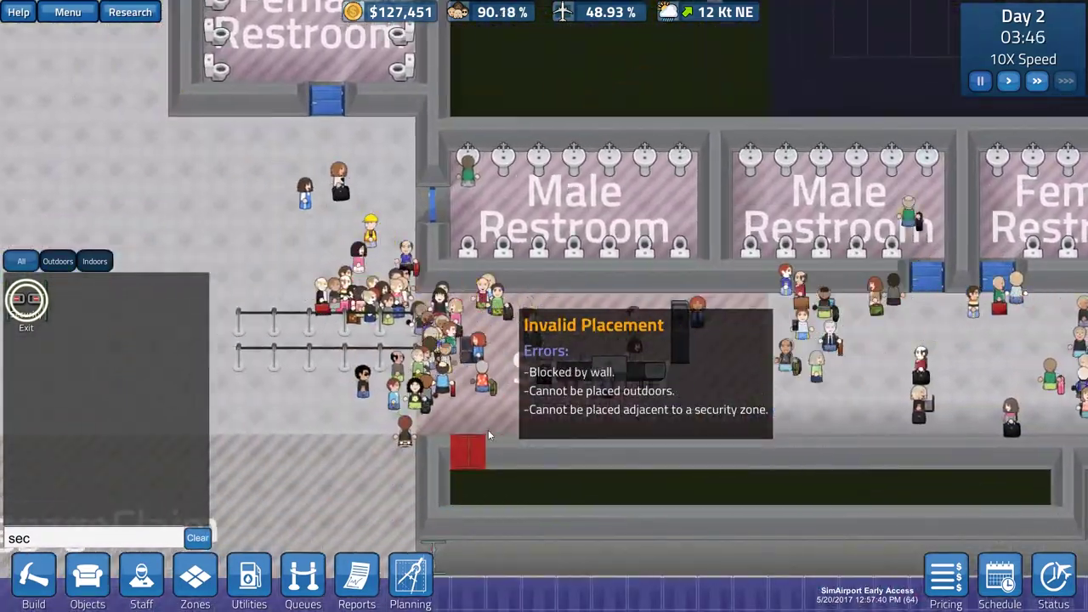
Cancel the Security Exit, review the ID Check Stand's queue assignment, then open Zones
right_click(488, 429)
left_click(466, 351)
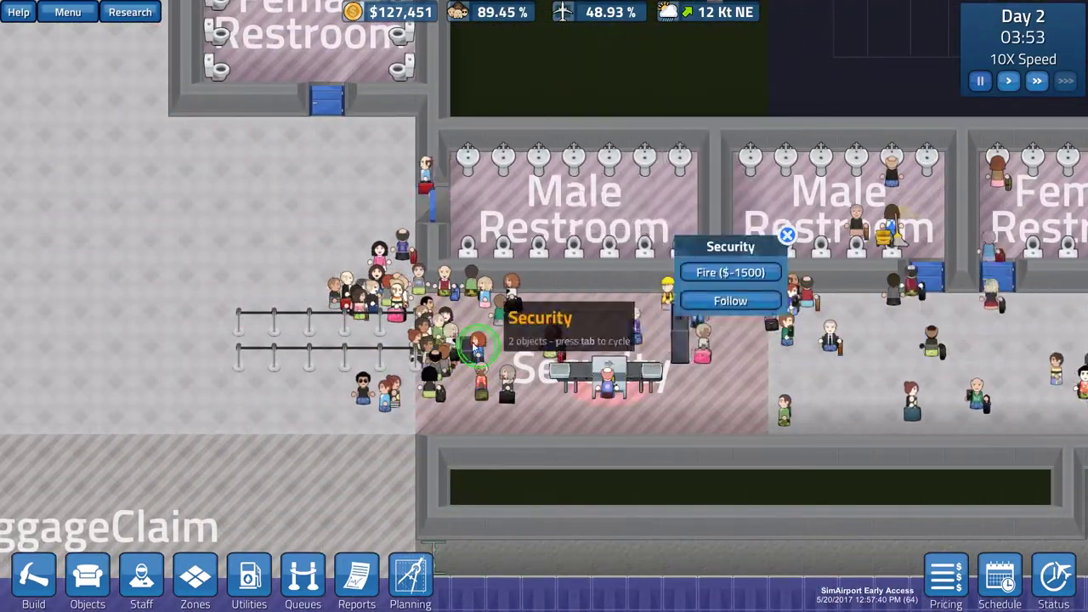
left_click(730, 272)
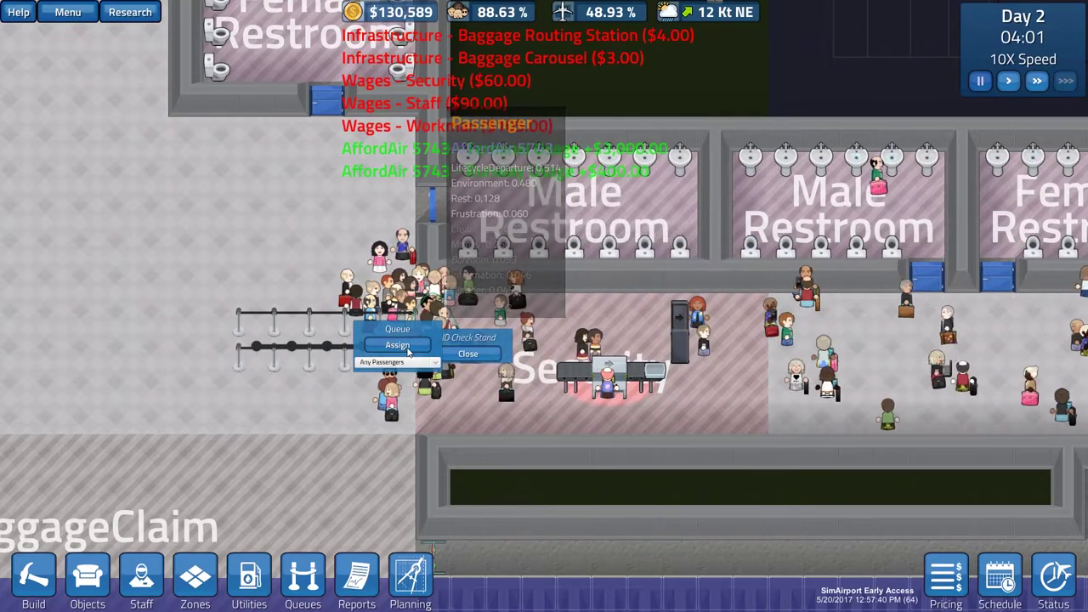
left_click(607, 420)
scroll(608, 420, "down", 2)
scroll(608, 420, "down", 2)
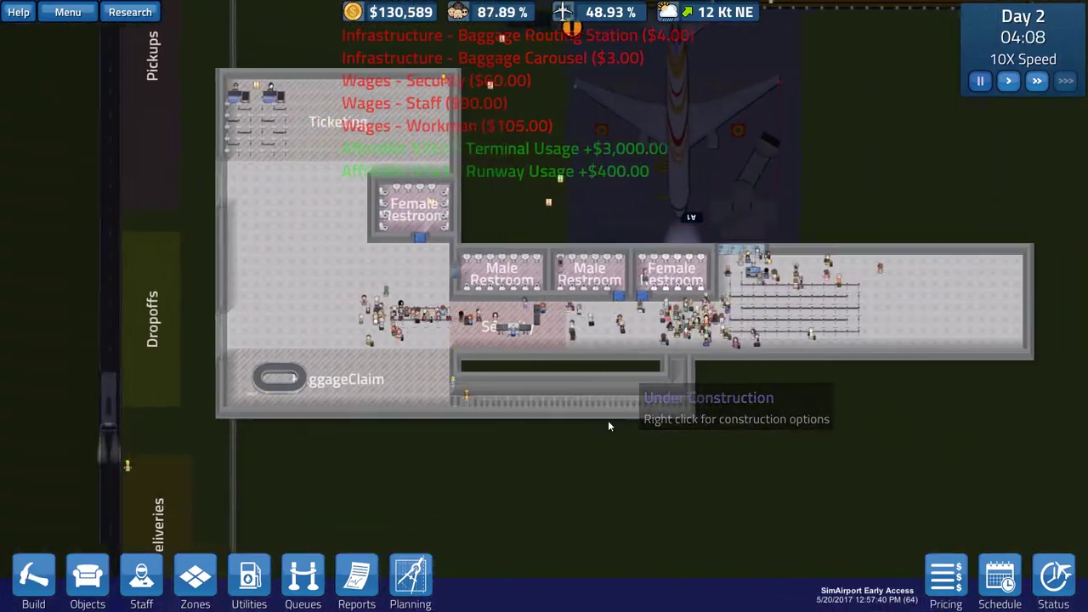
scroll(608, 420, "down", 1)
scroll(608, 420, "up", 1)
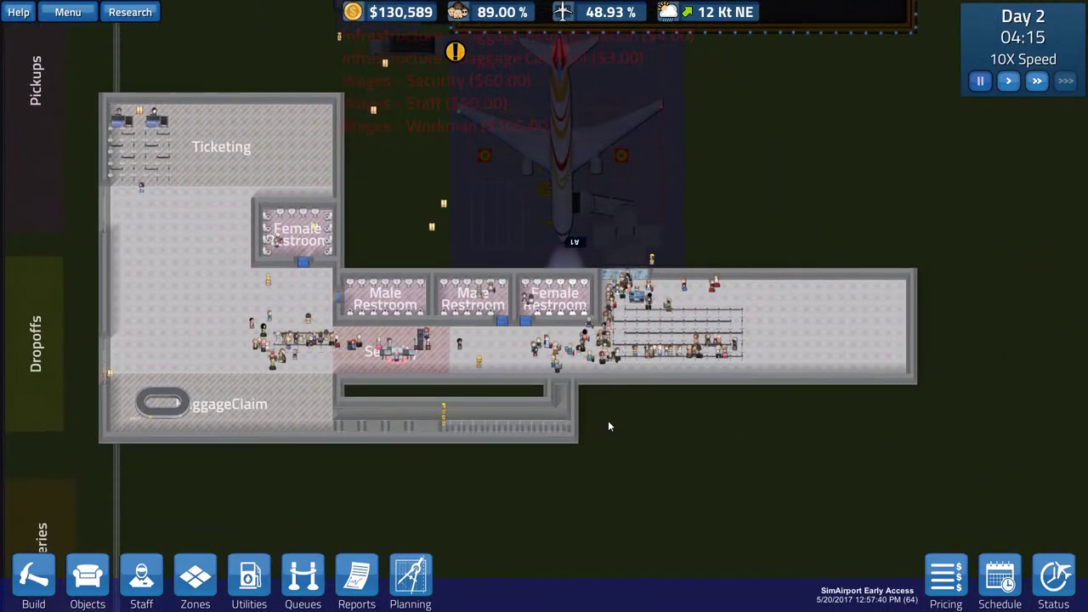
scroll(608, 420, "up", 1)
key("a")
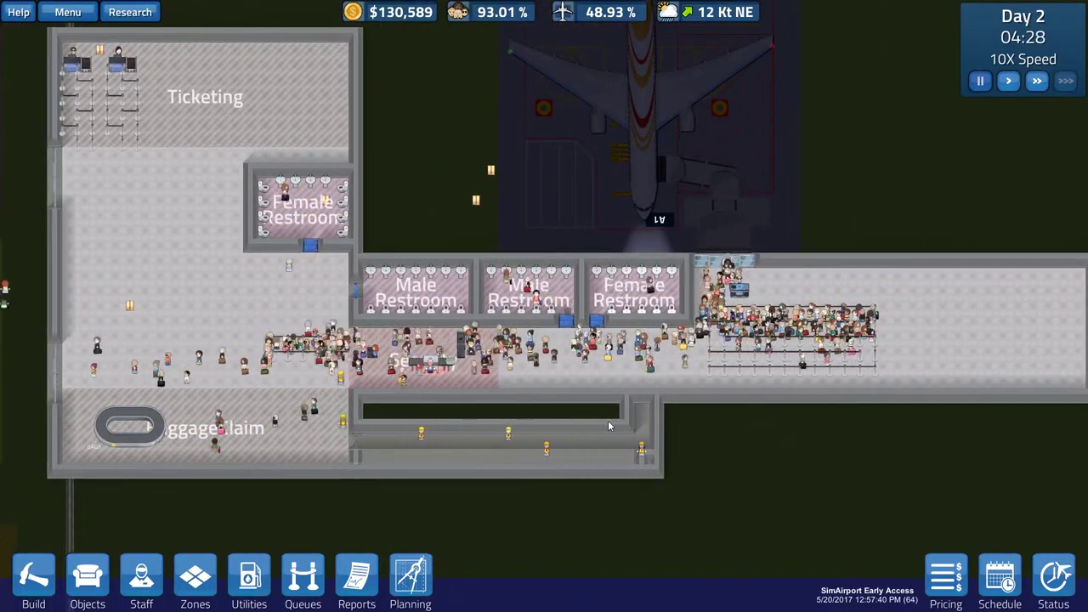
scroll(608, 425, "down", 1)
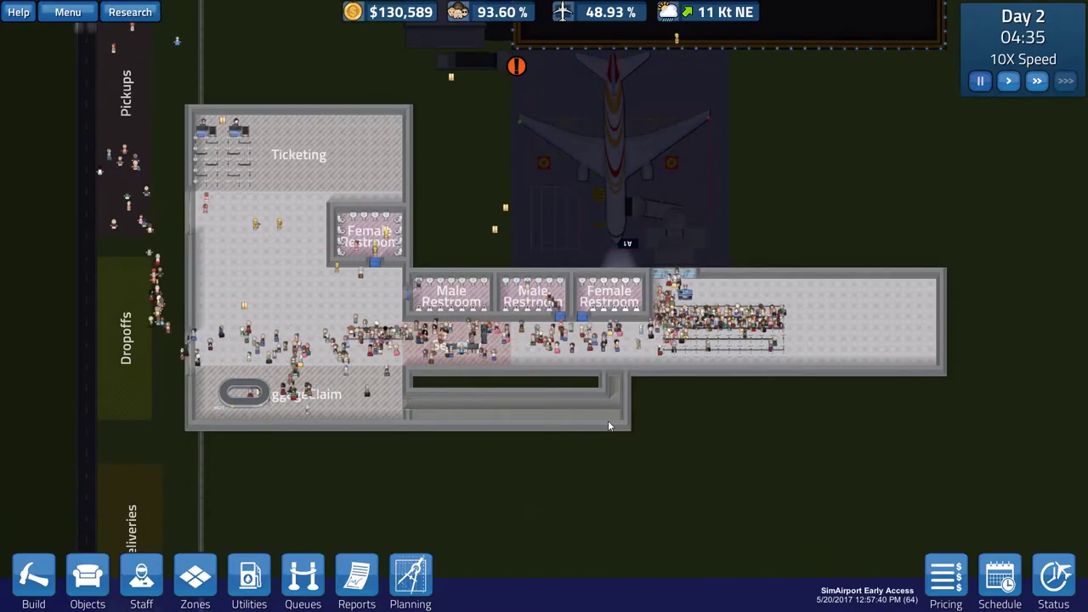
left_click(194, 579)
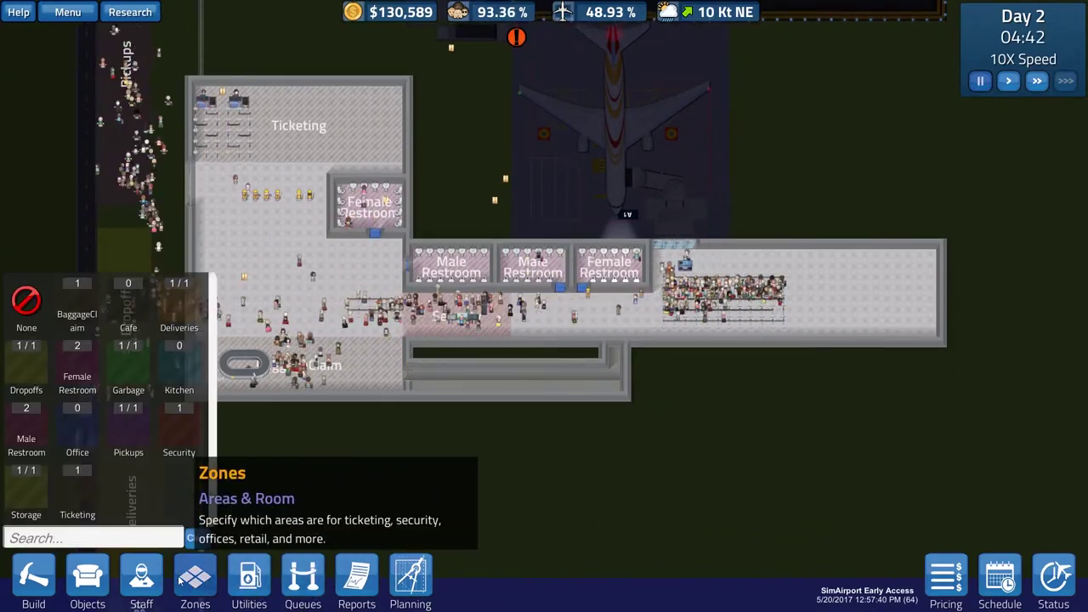
Buy a $2,500 Baggage Car for the small hangar's first vehicle slot
left_click(249, 578)
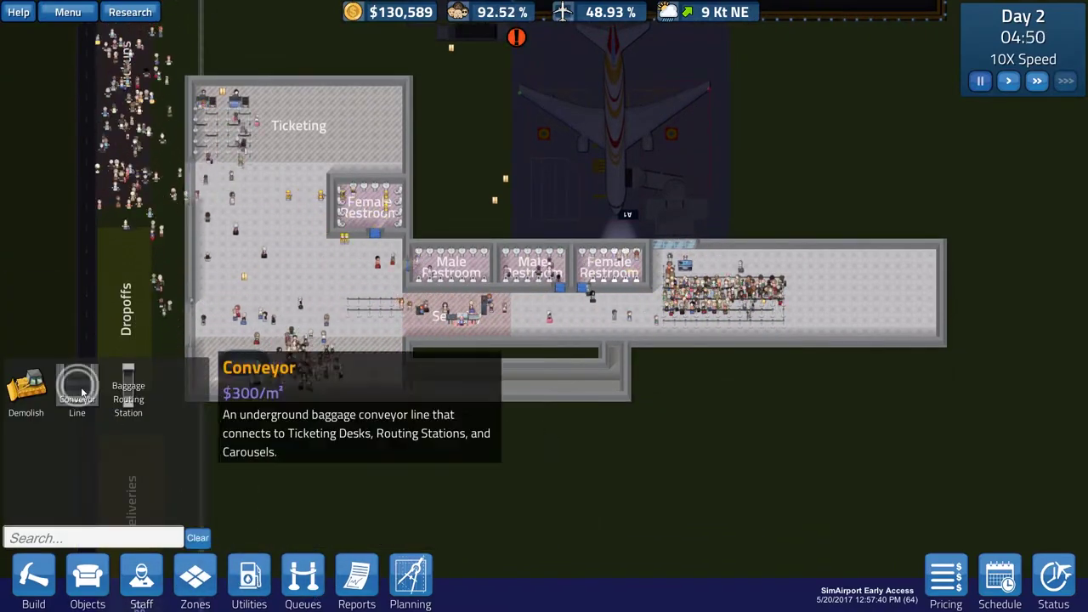
left_click(77, 387)
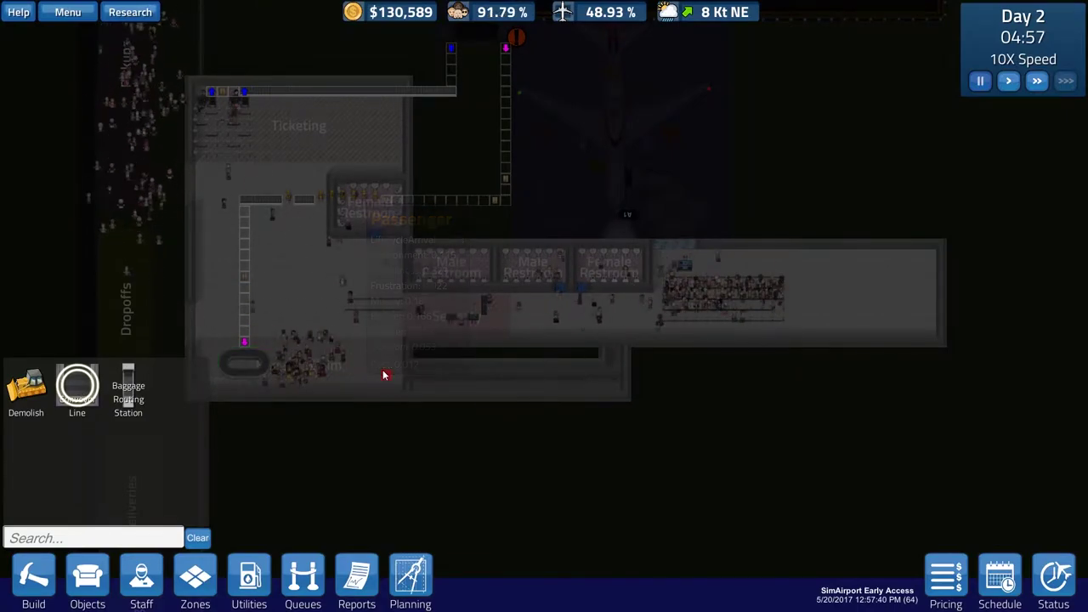
left_click_drag(507, 136, 472, 234)
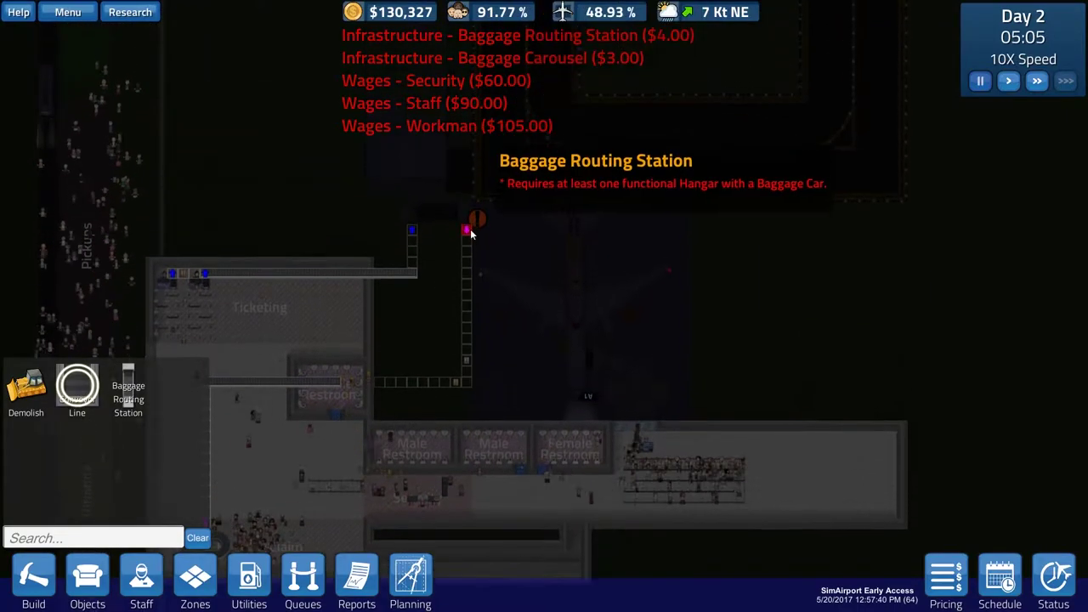
right_click(471, 234)
left_click(544, 247)
left_click(729, 297)
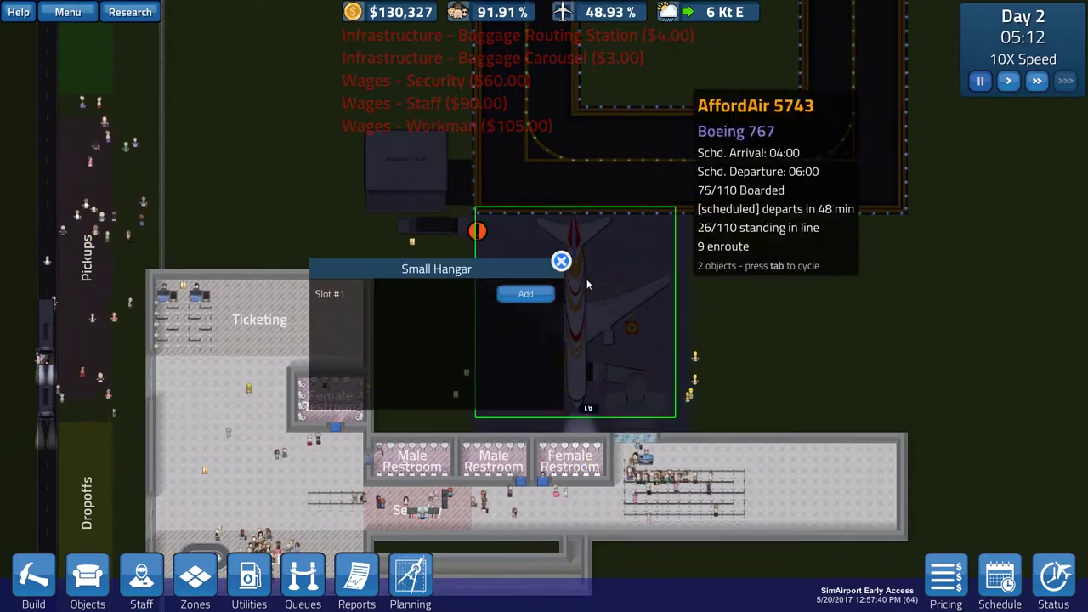
left_click(525, 294)
left_click(612, 302)
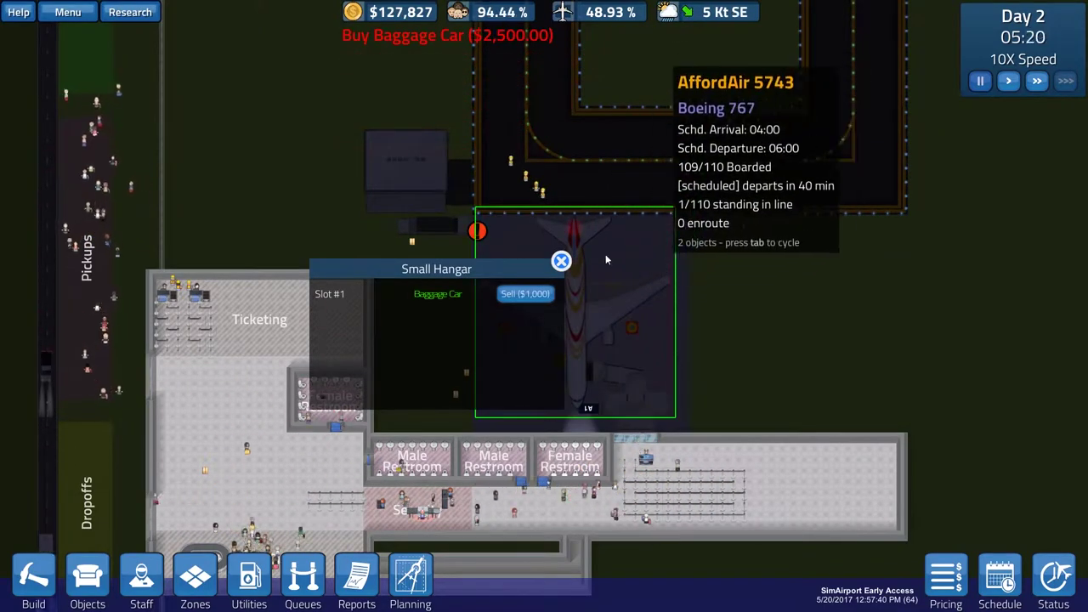
left_click(561, 260)
scroll(647, 352, "down", 2)
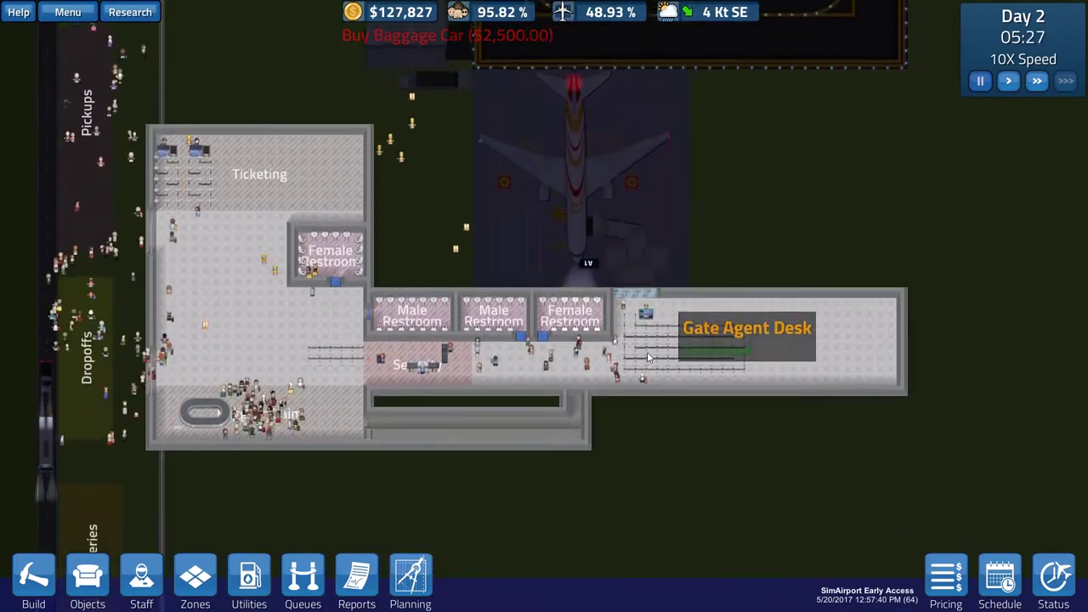
Pan the map west to bring the empty corridor below security into view
key("a")
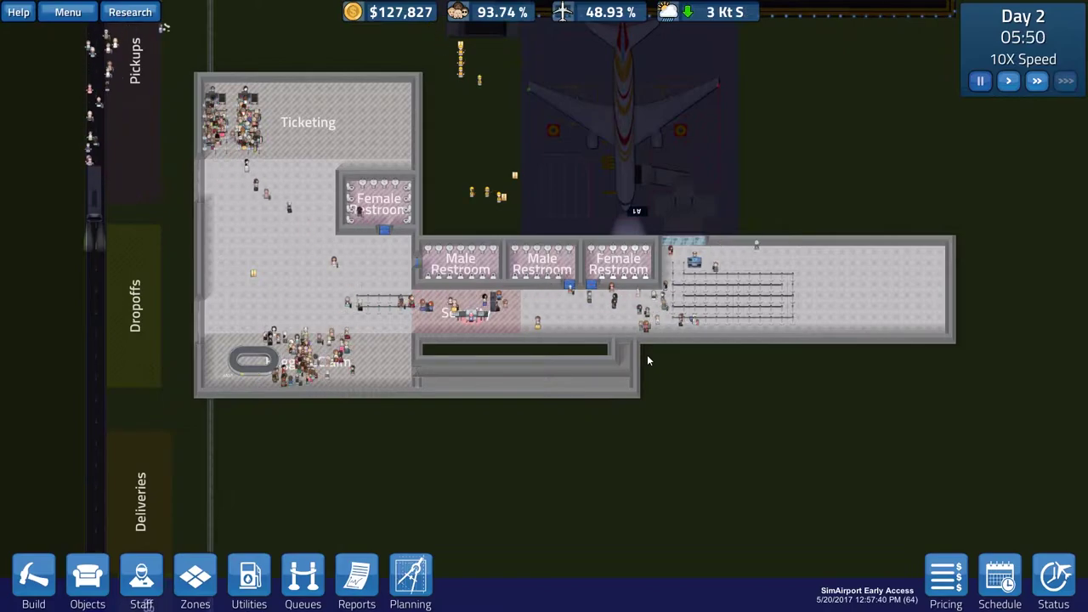
scroll(647, 354, "up", 2)
scroll(647, 355, "up", 2)
scroll(647, 354, "up", 1)
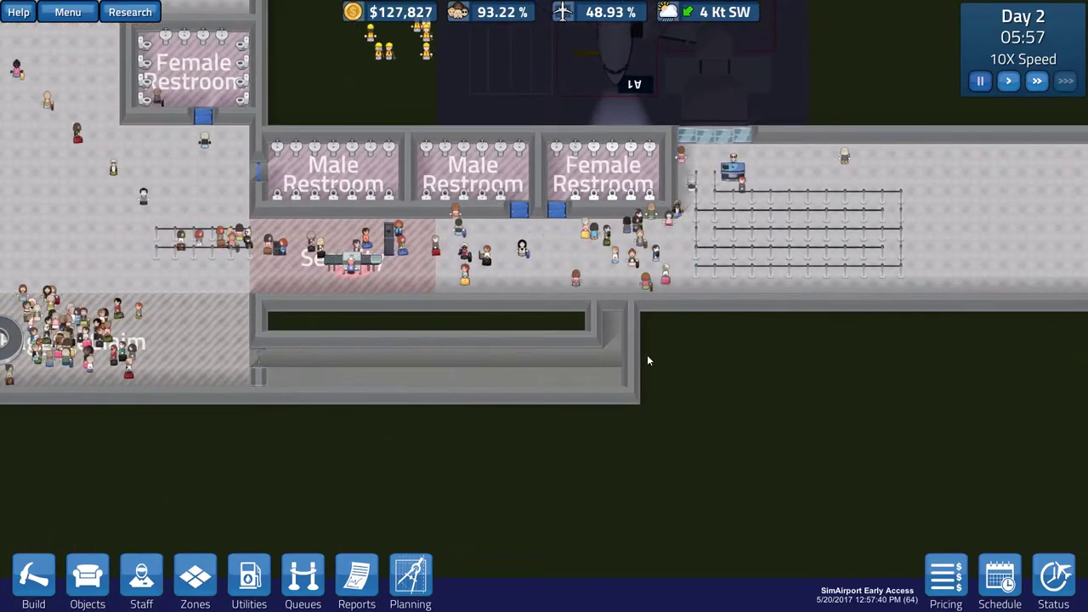
key("a")
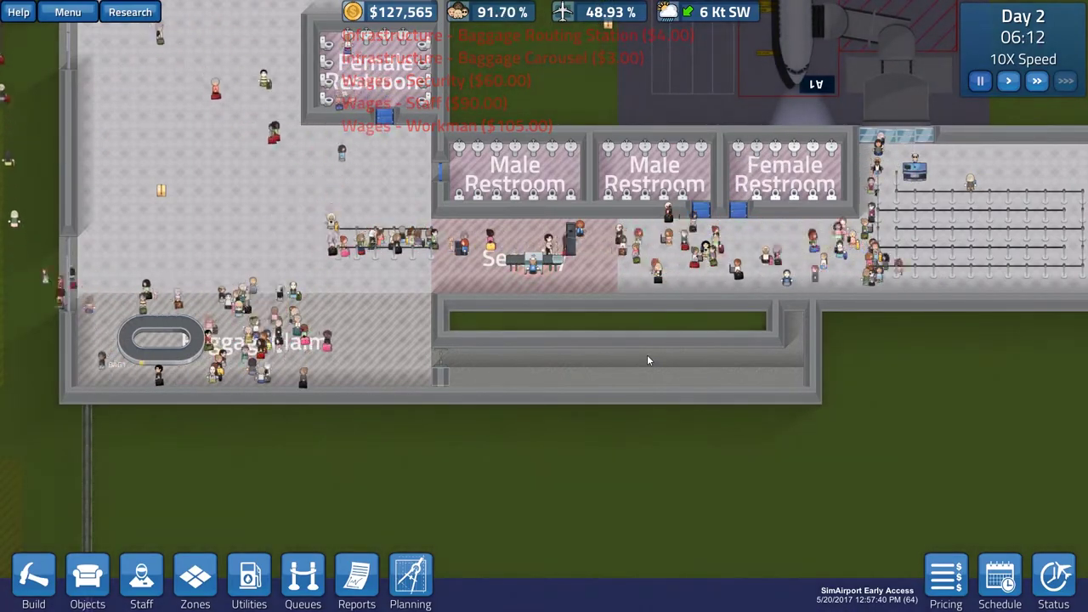
scroll(647, 355, "down", 4)
scroll(647, 355, "up", 1)
scroll(647, 355, "up", 1)
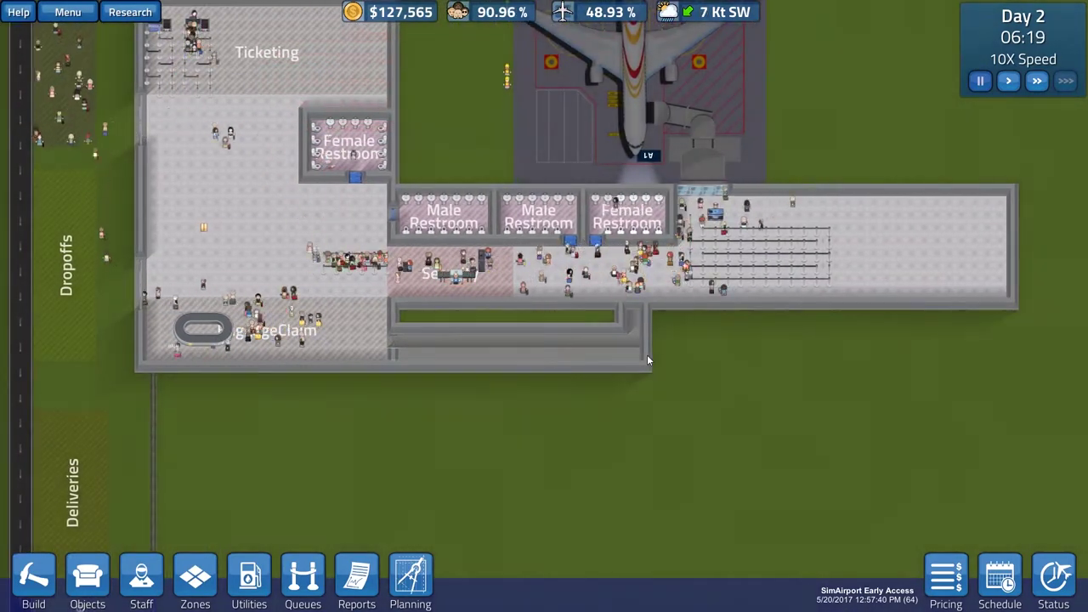
key("a")
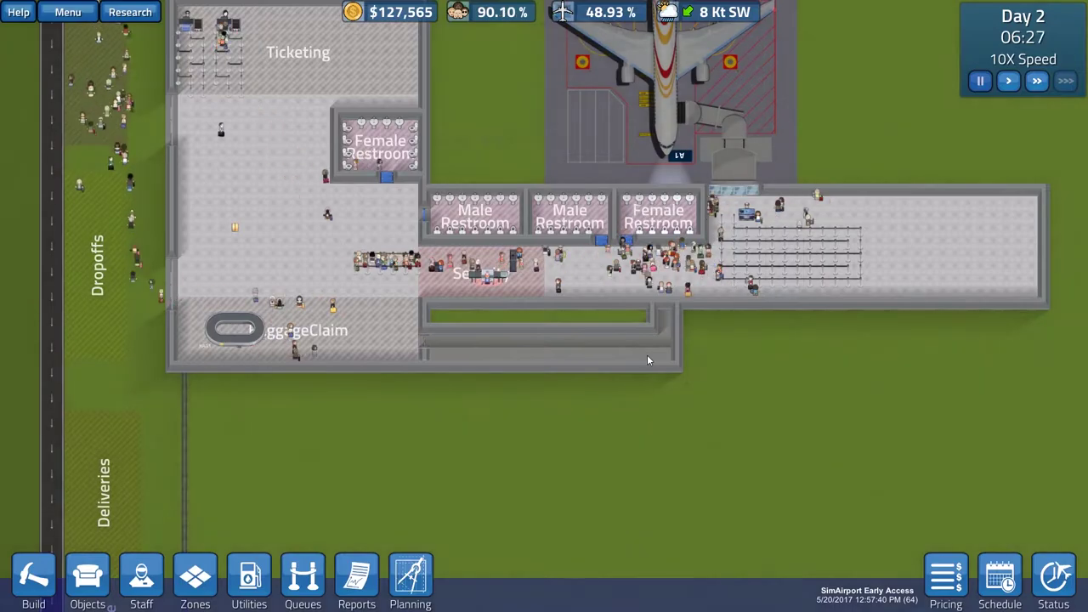
scroll(647, 355, "down", 1)
scroll(647, 354, "up", 2)
scroll(440, 402, "up", 3)
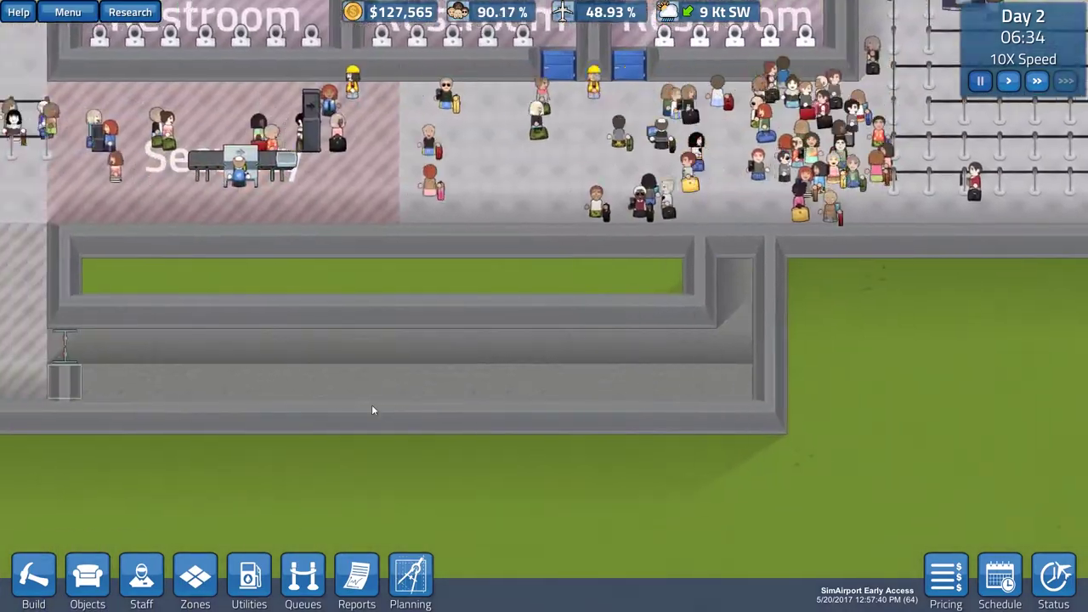
key("a")
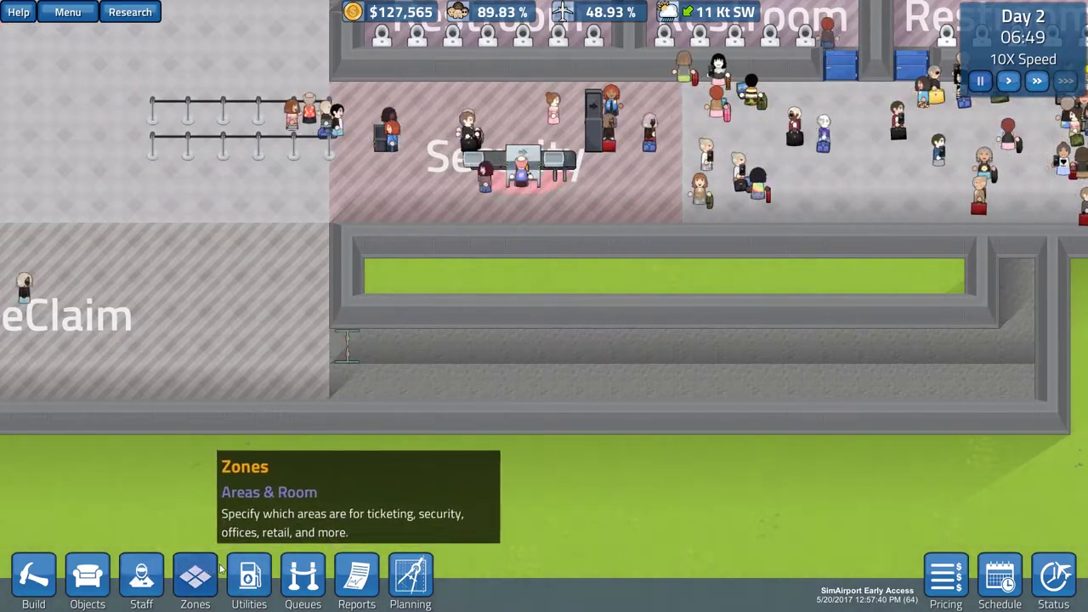
Find the Security Exit with a 'sec' search and place it at the corridor's left end
left_click(87, 576)
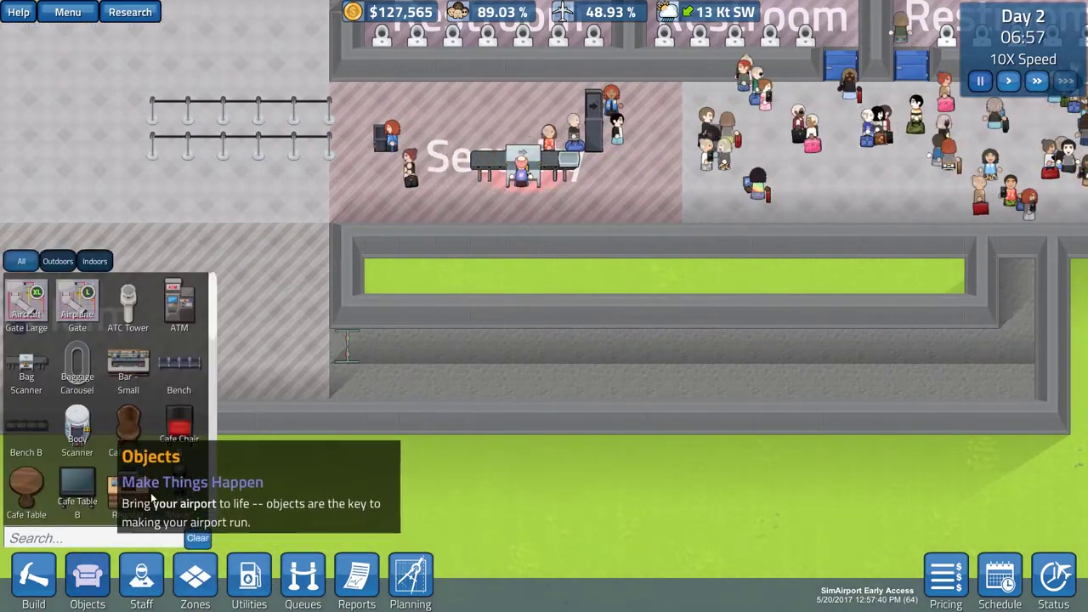
type("sec")
left_click(25, 302)
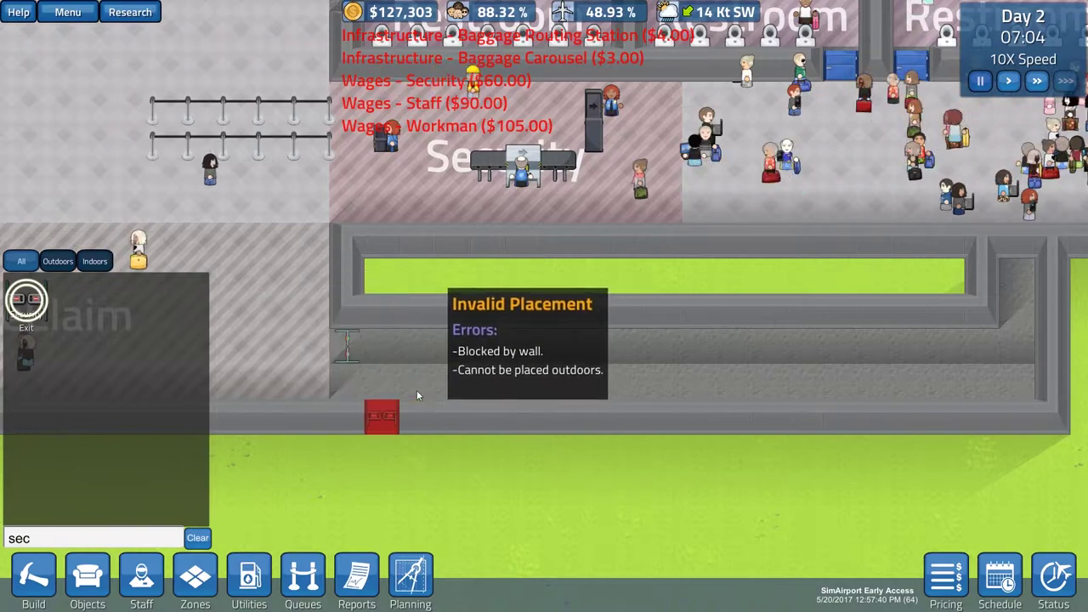
left_click(343, 376)
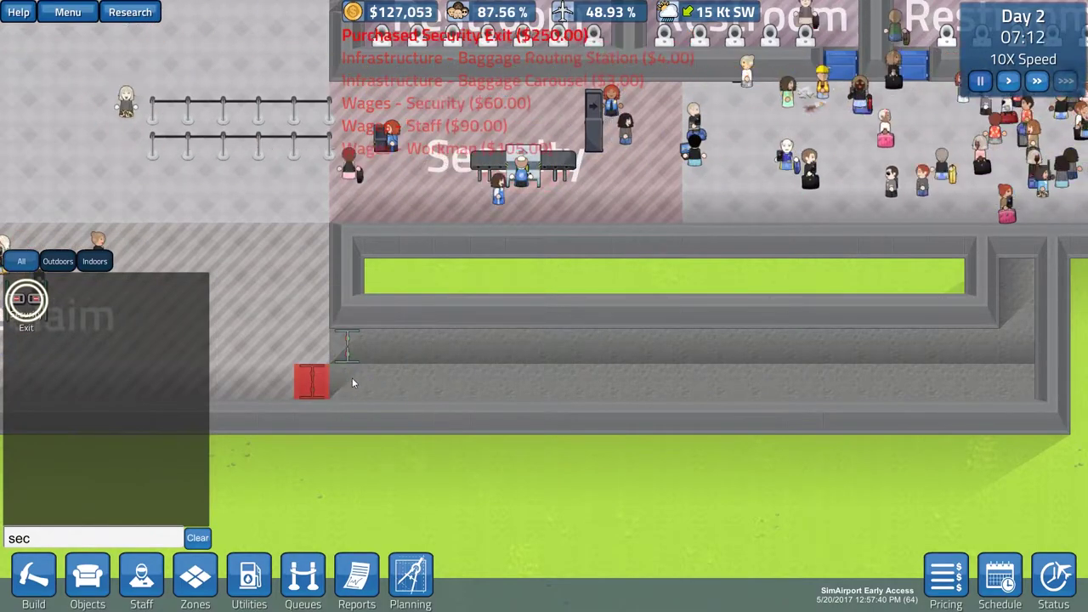
right_click(467, 407)
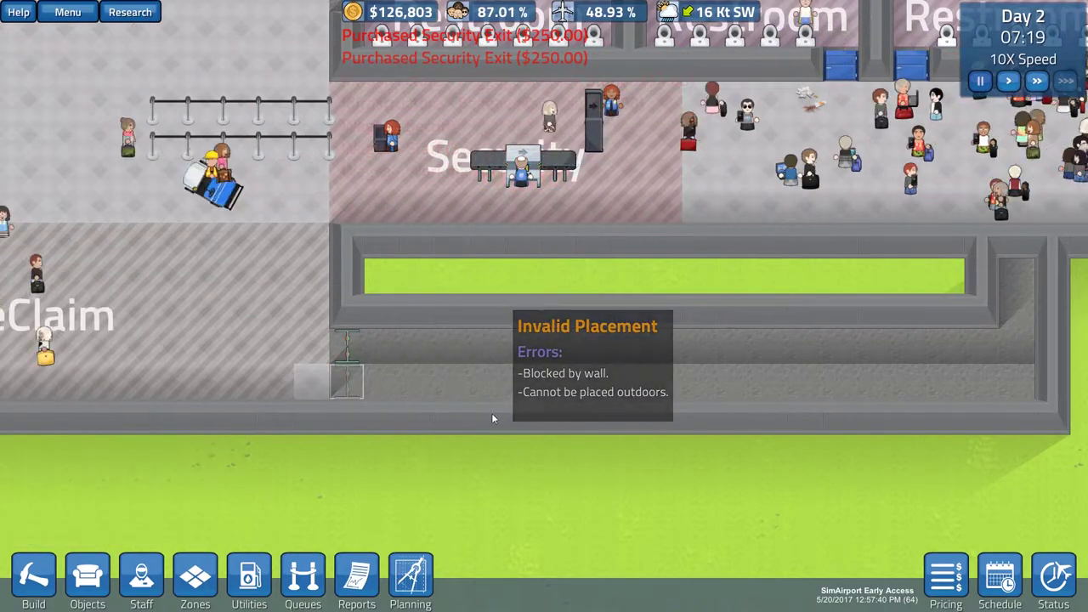
scroll(493, 413, "down", 3)
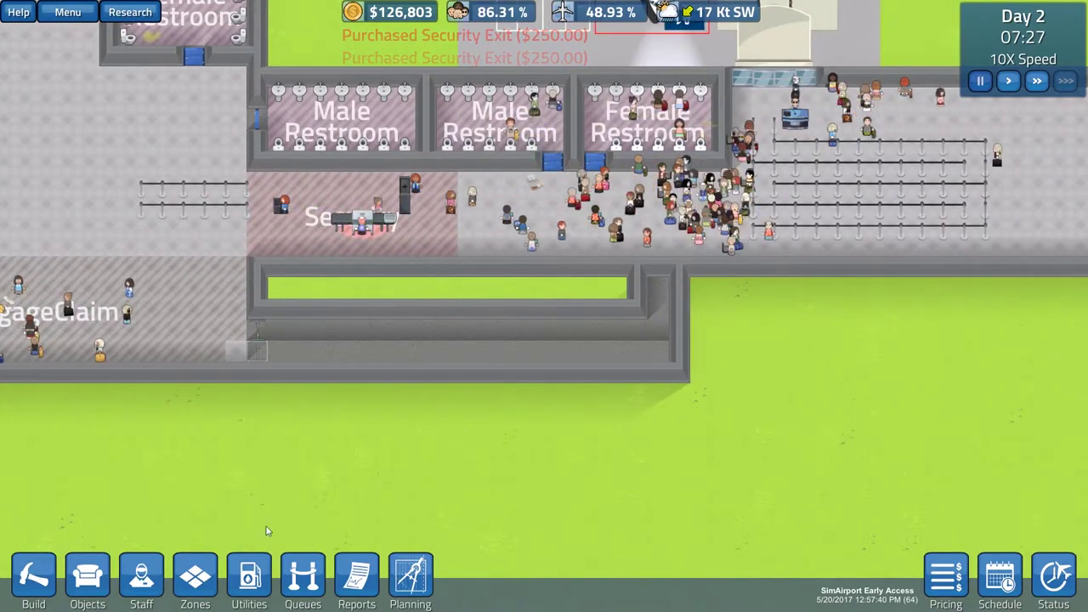
Lay a Foundation strip at the corridor's right end
left_click(33, 576)
left_click(76, 302)
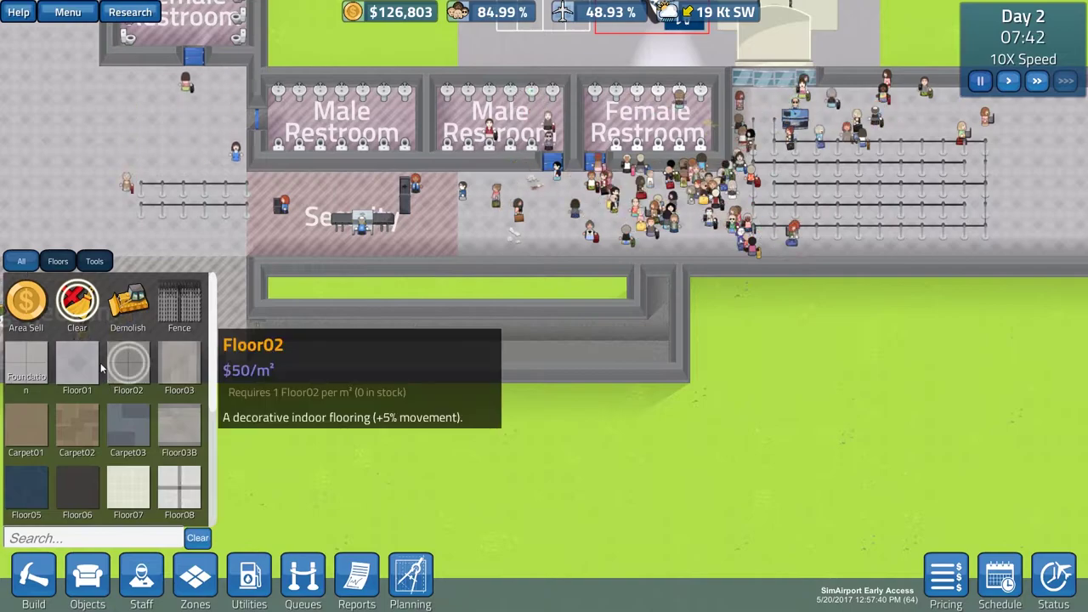
left_click(27, 366)
left_click_drag(701, 374, 696, 274)
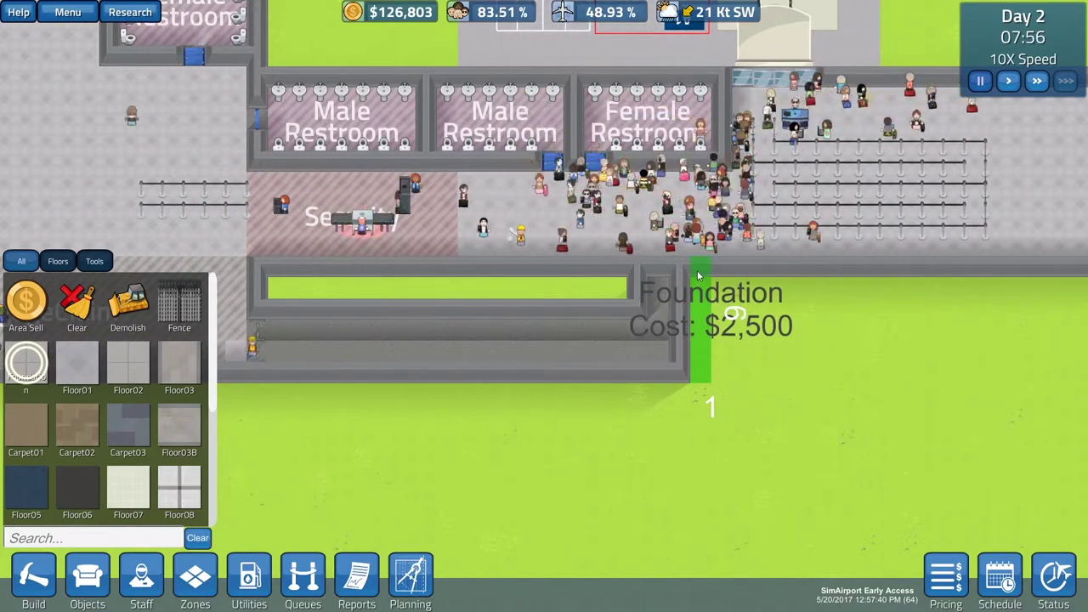
right_click(255, 355)
scroll(255, 352, "down", 3)
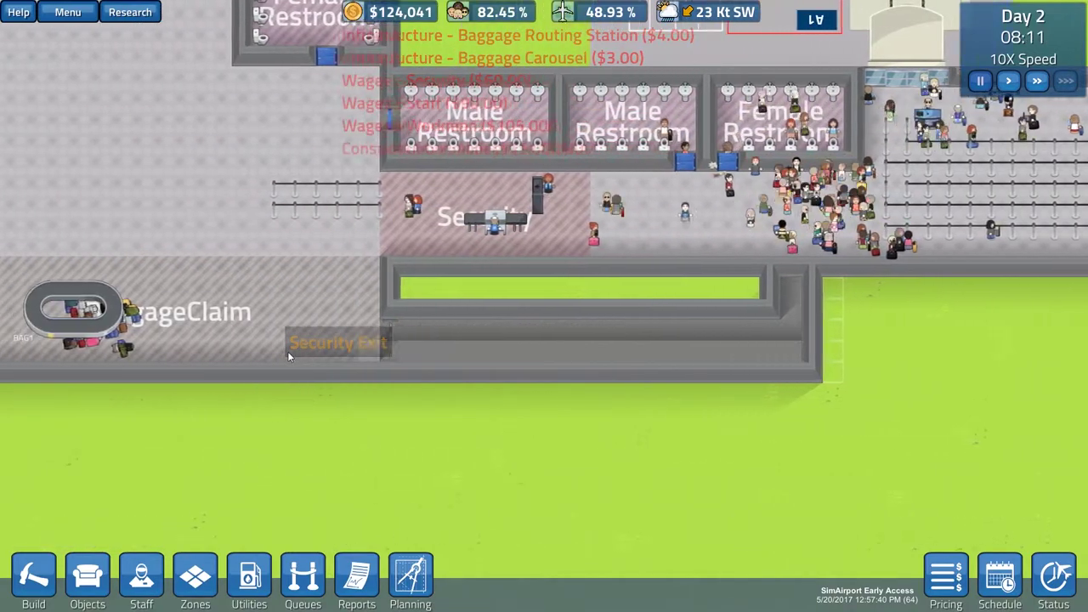
Browse the zone, object and staff menus without placing anything
left_click(196, 578)
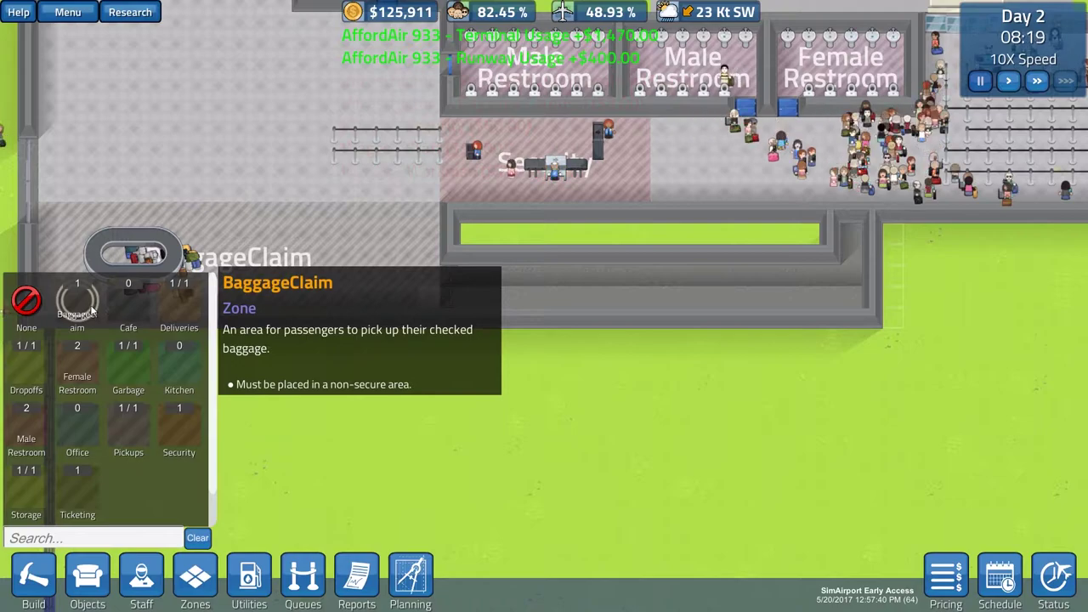
right_click(522, 377)
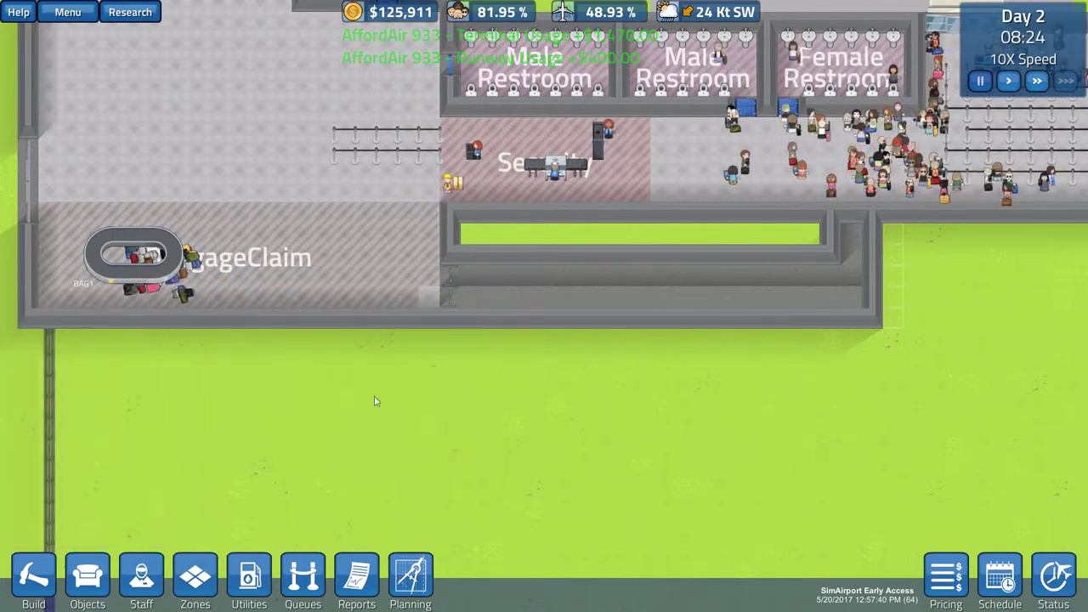
left_click(87, 579)
left_click(141, 579)
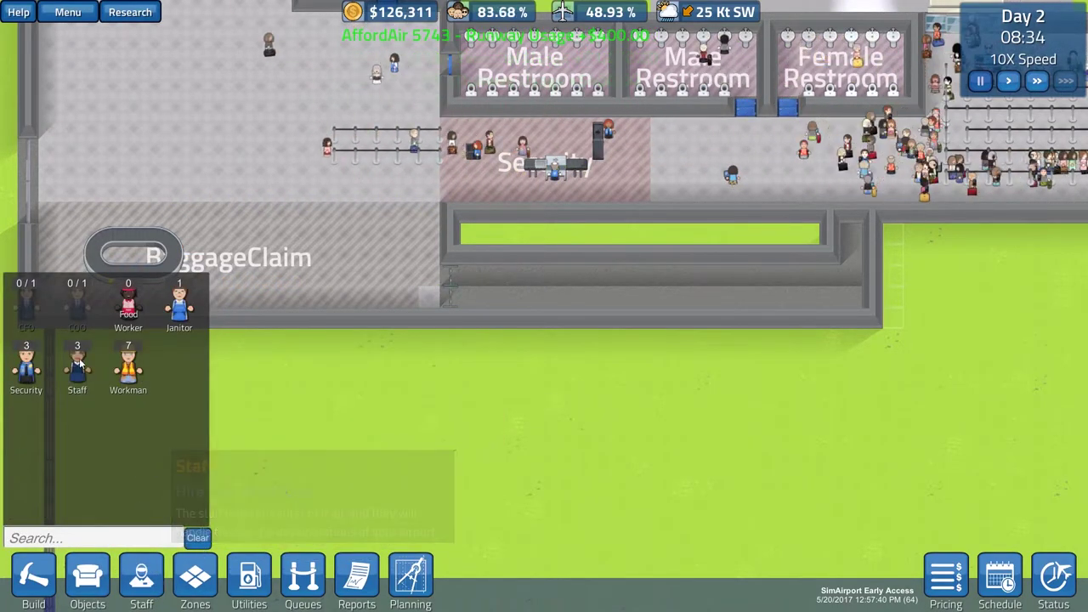
left_click(196, 578)
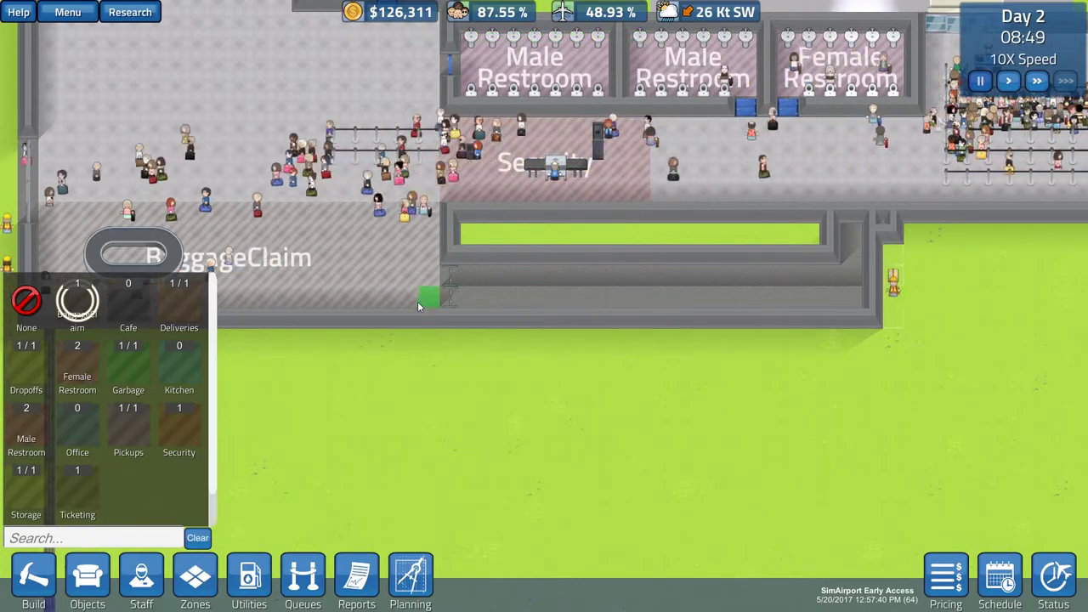
left_click_drag(408, 304, 425, 298)
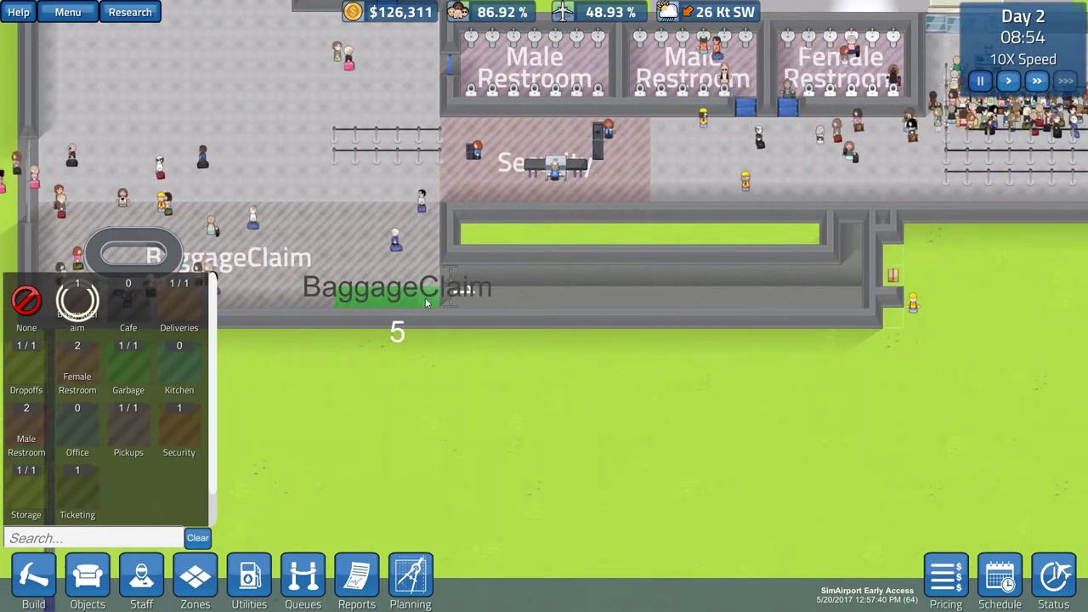
right_click(471, 374)
scroll(614, 326, "up", 4)
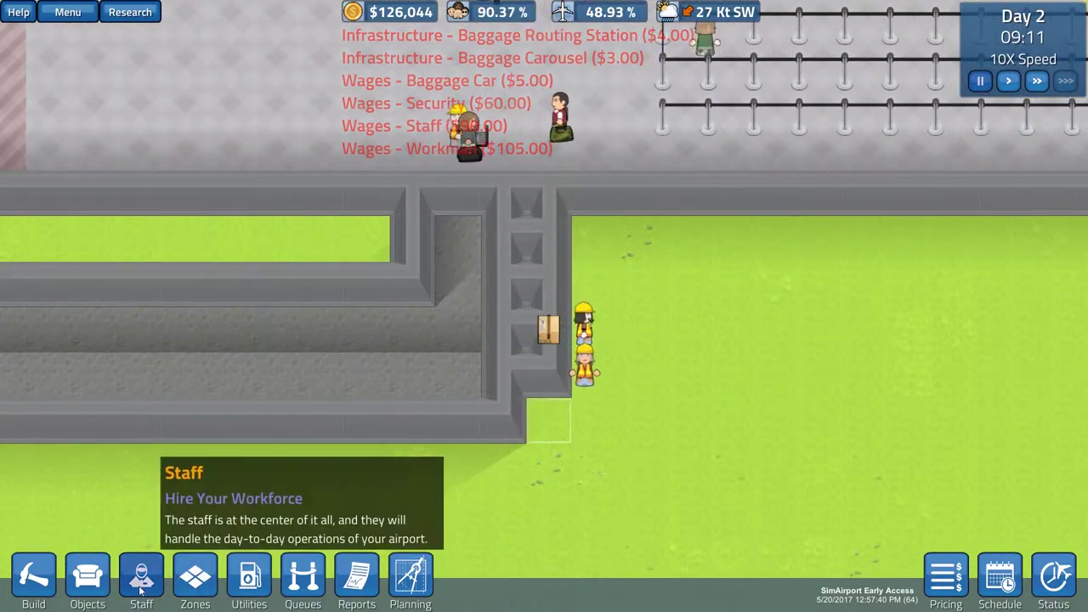
Mark the wall column at the corridor's right end for clearing
left_click(33, 578)
left_click(77, 302)
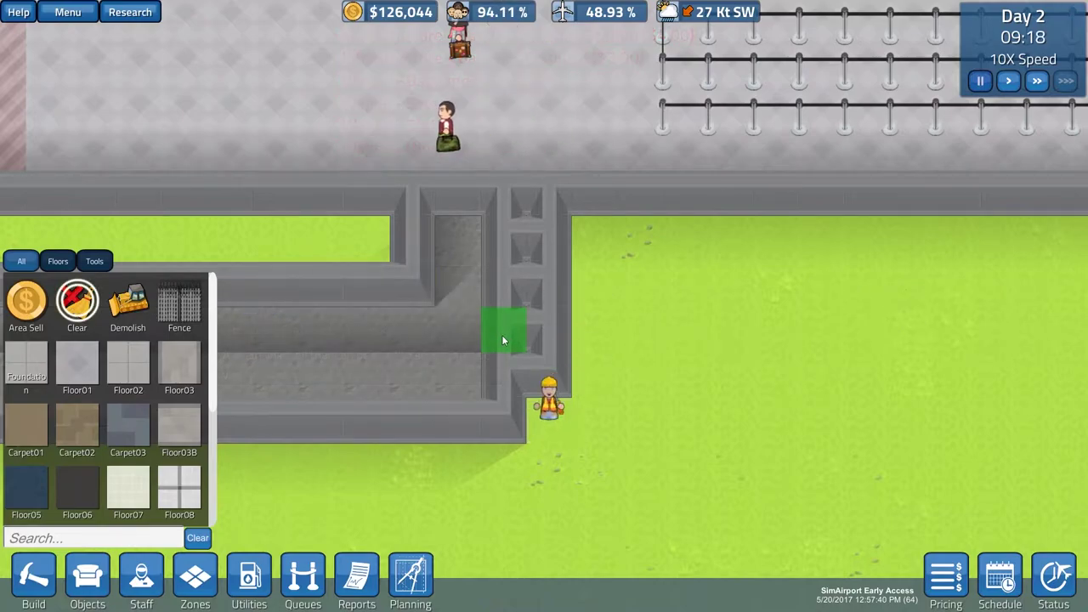
left_click_drag(511, 227, 511, 227)
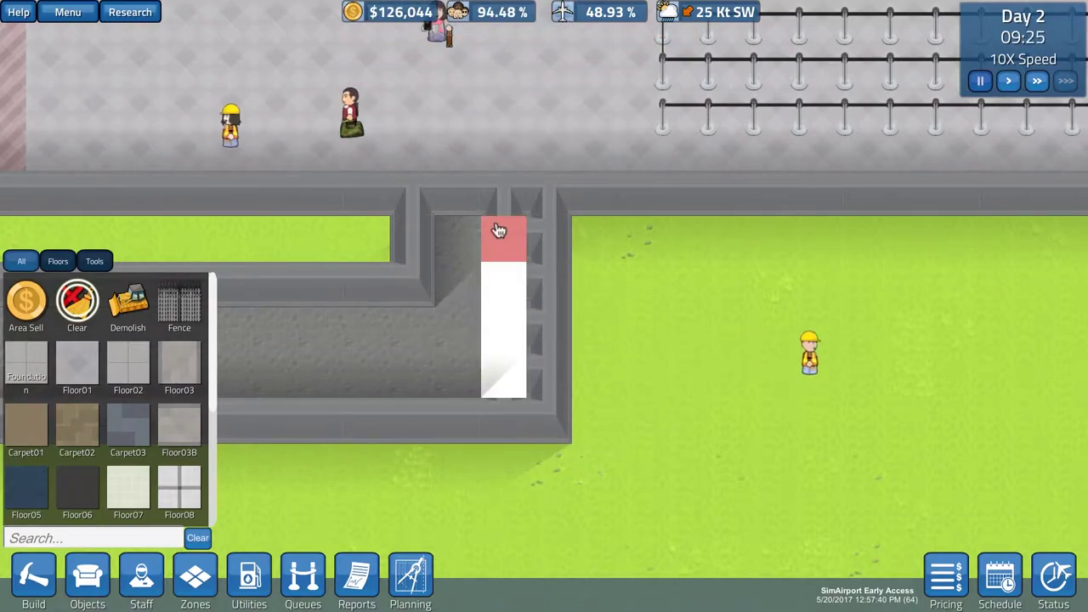
right_click(567, 318)
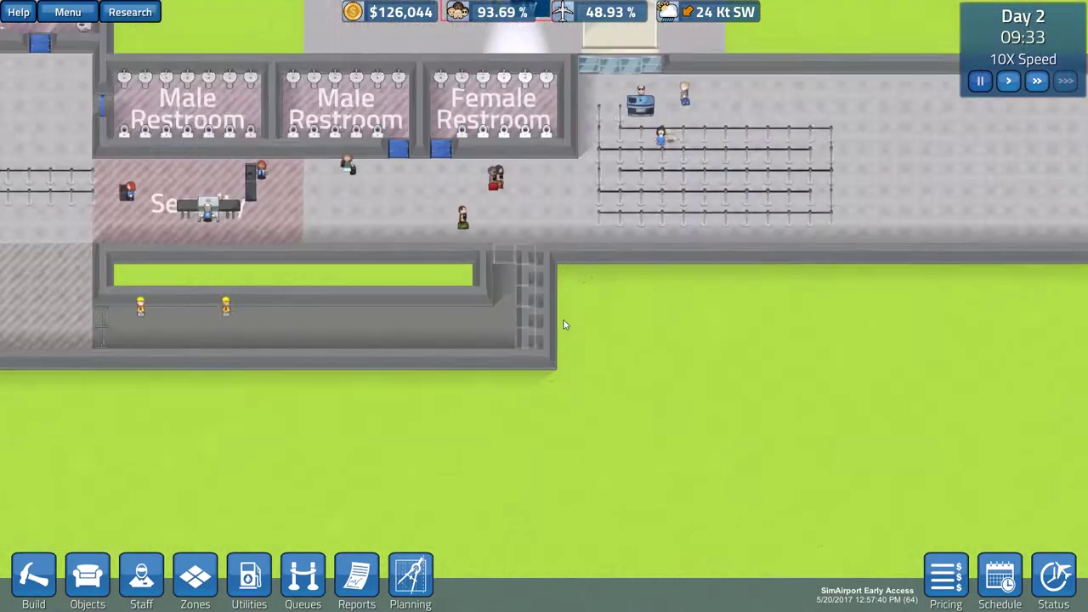
scroll(567, 319, "down", 6)
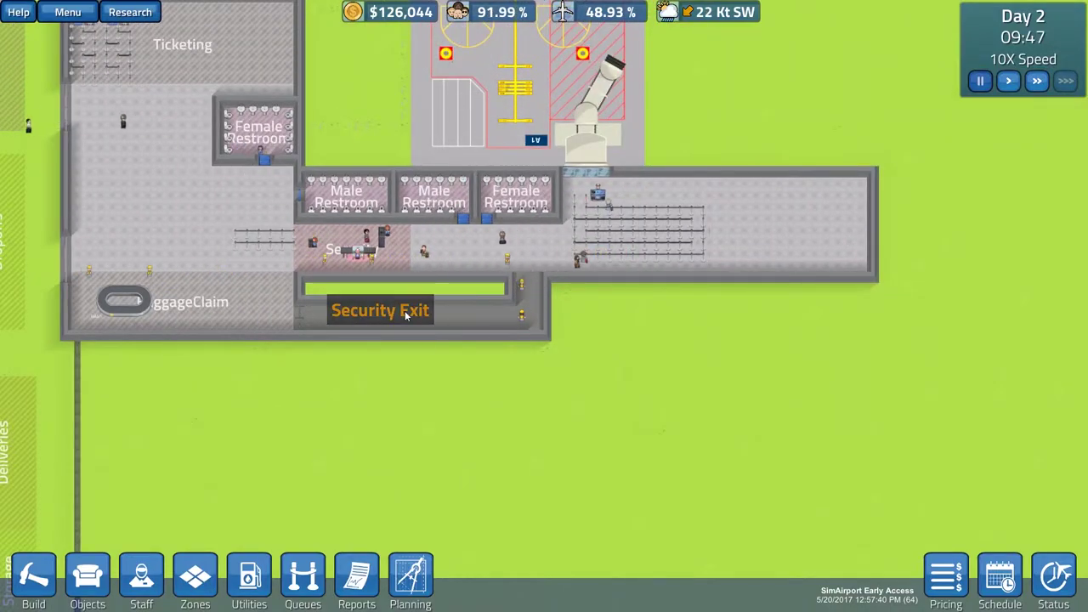
scroll(518, 303, "down", 4)
scroll(518, 304, "down", 2)
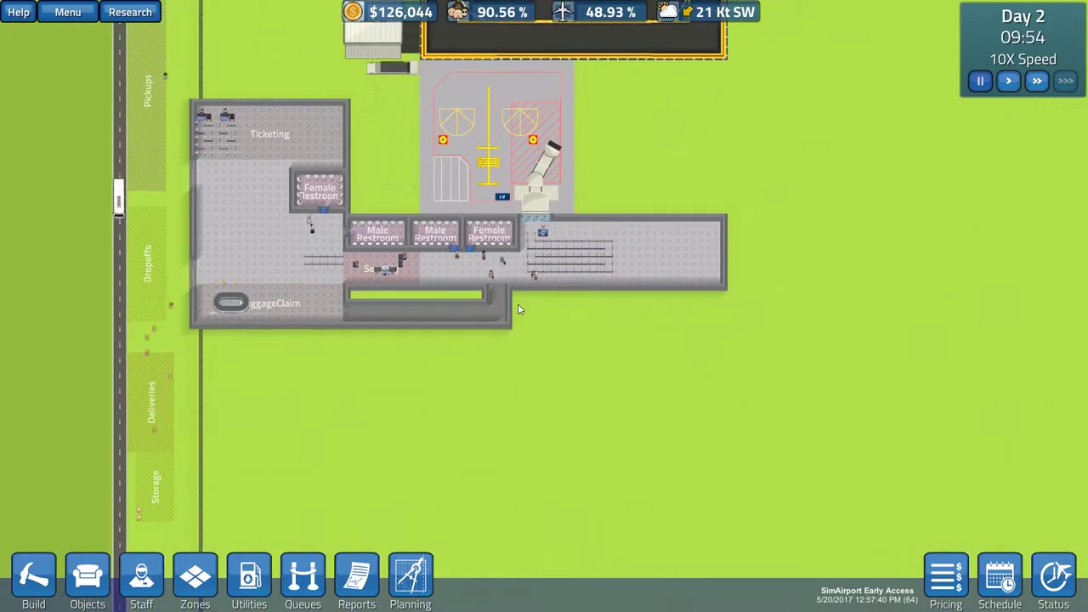
scroll(517, 304, "down", 2)
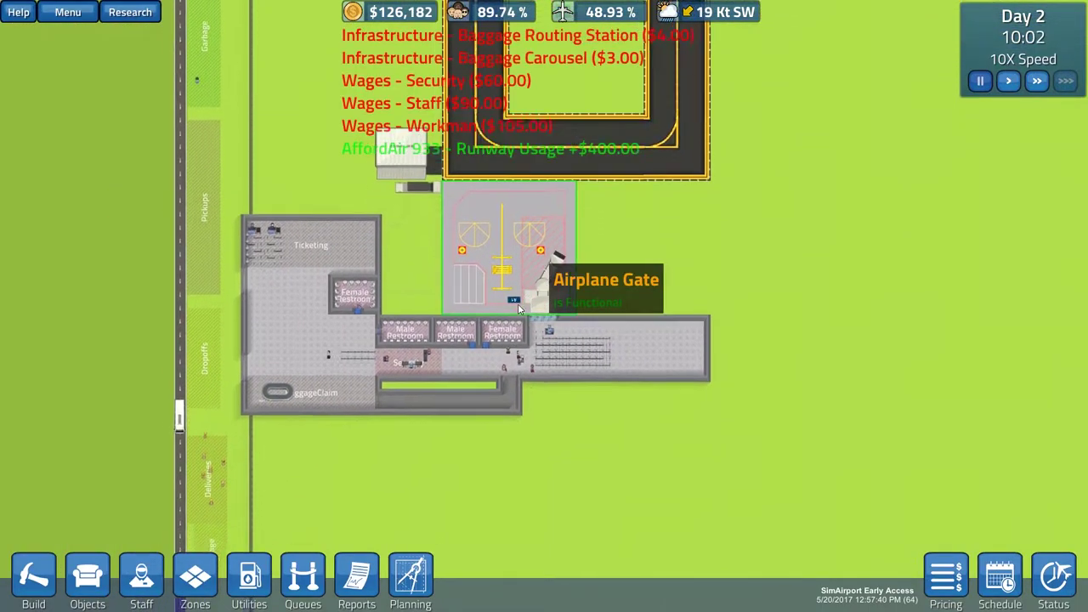
scroll(518, 303, "up", 3)
scroll(518, 303, "up", 2)
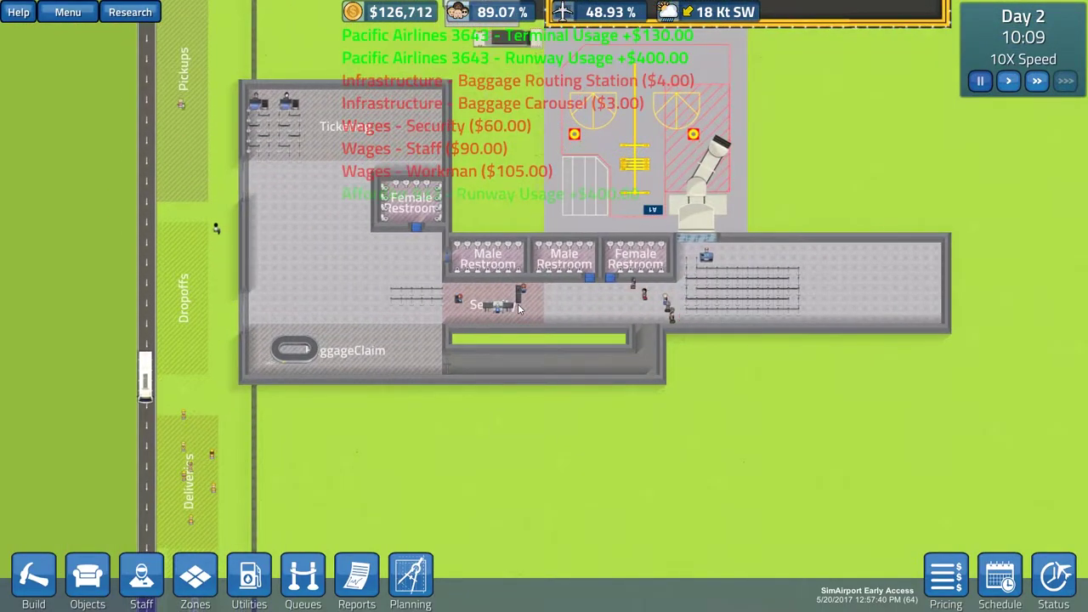
left_click(194, 579)
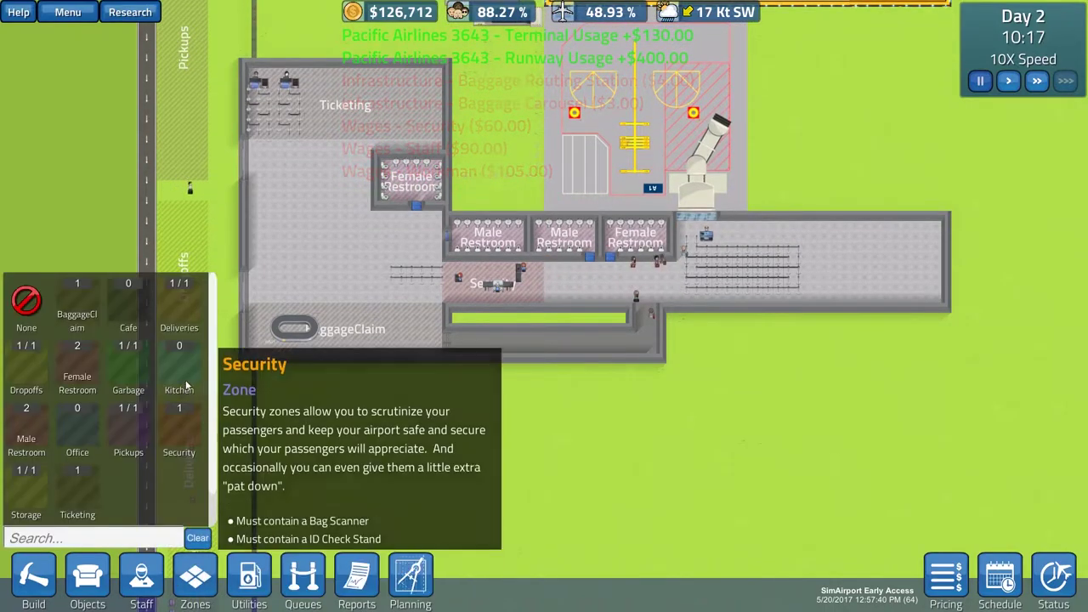
left_click(249, 578)
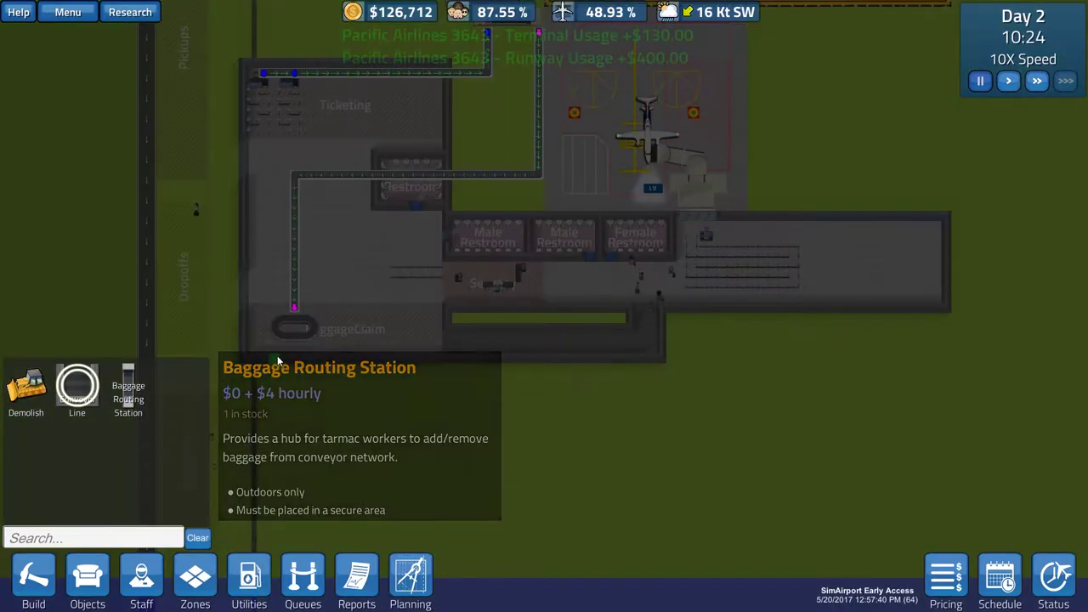
key("w")
key("d")
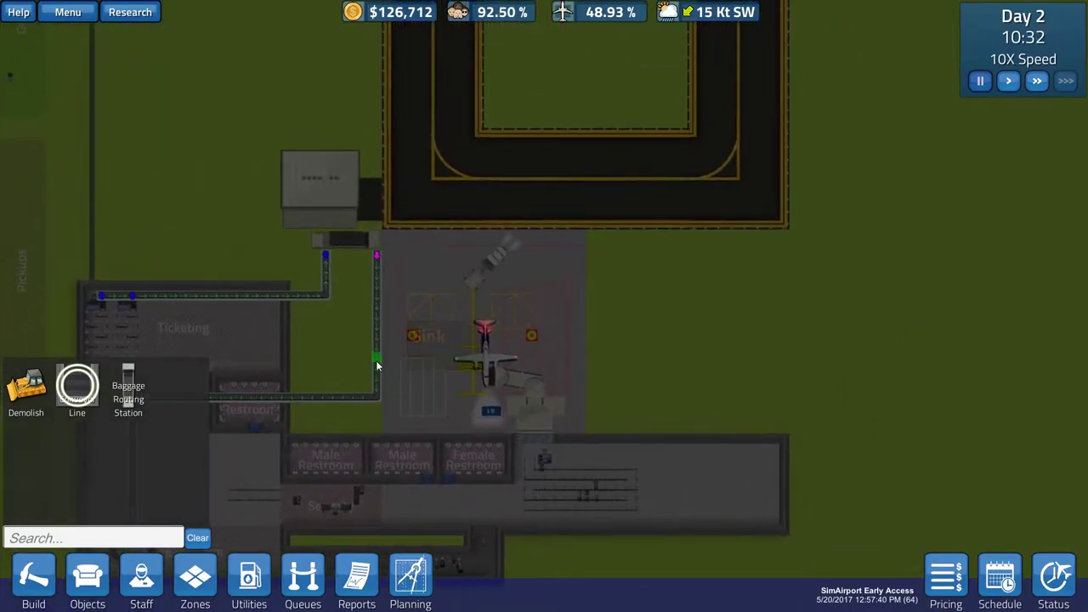
key("Escape")
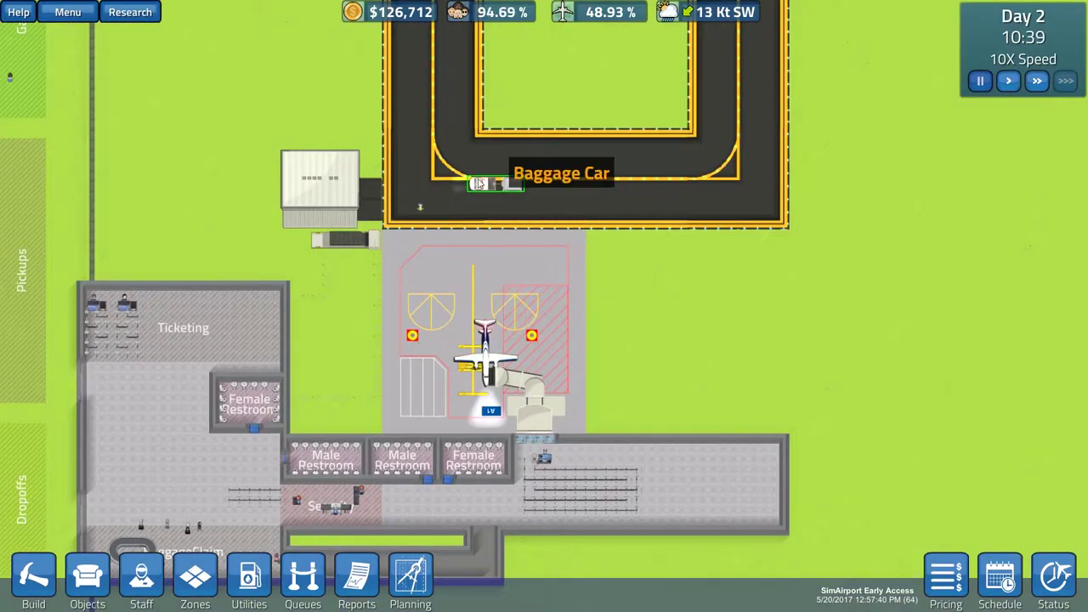
scroll(477, 178, "down", 5)
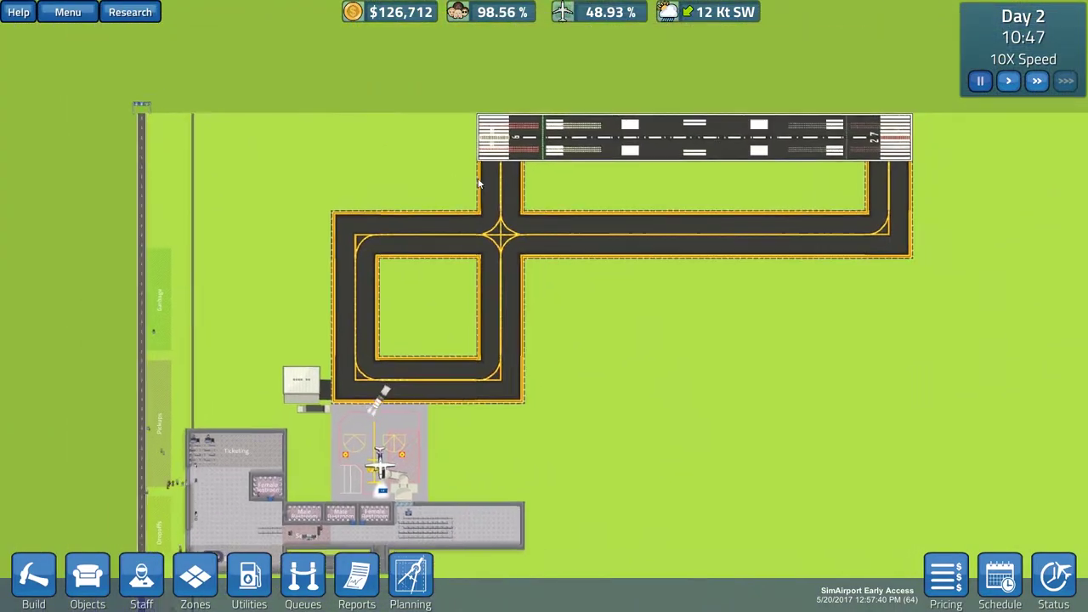
left_click_drag(454, 251, 595, 127)
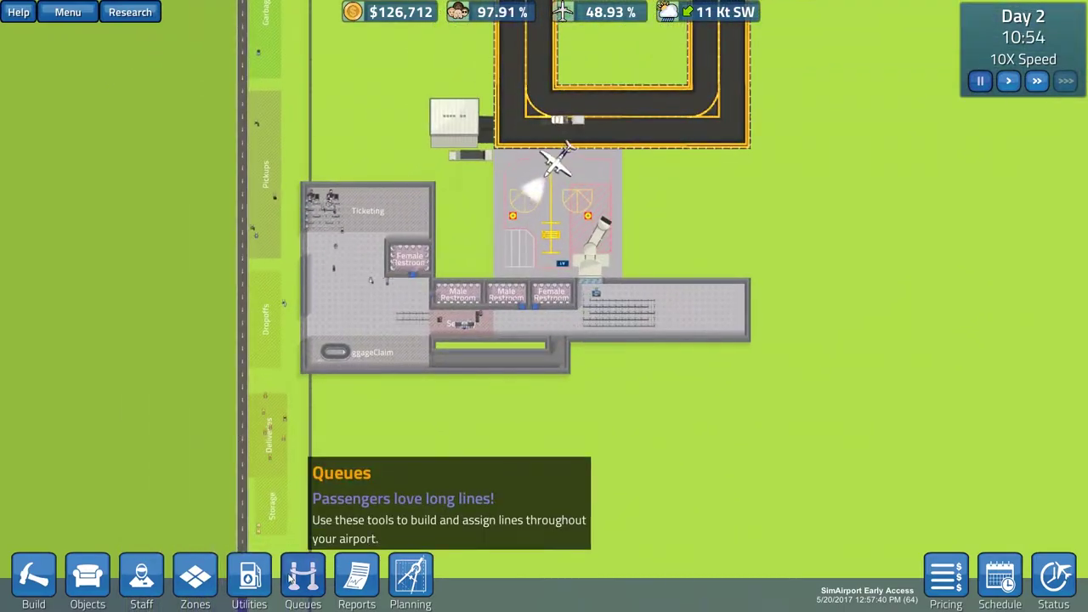
Check the loan information, then fund Operations and queue Finance research at $6,000 each
left_click(378, 12)
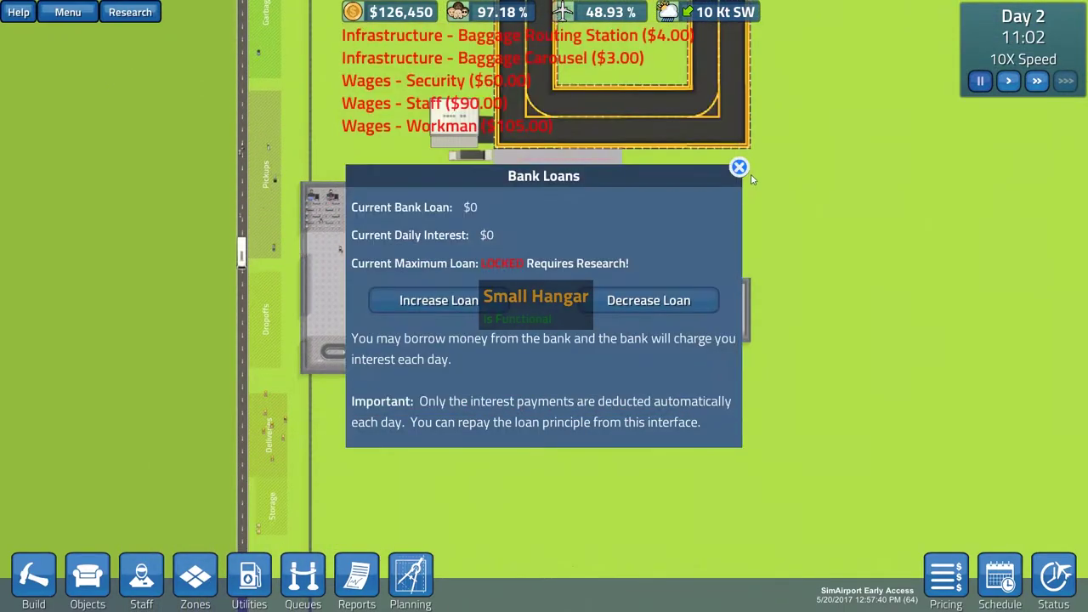
left_click(736, 168)
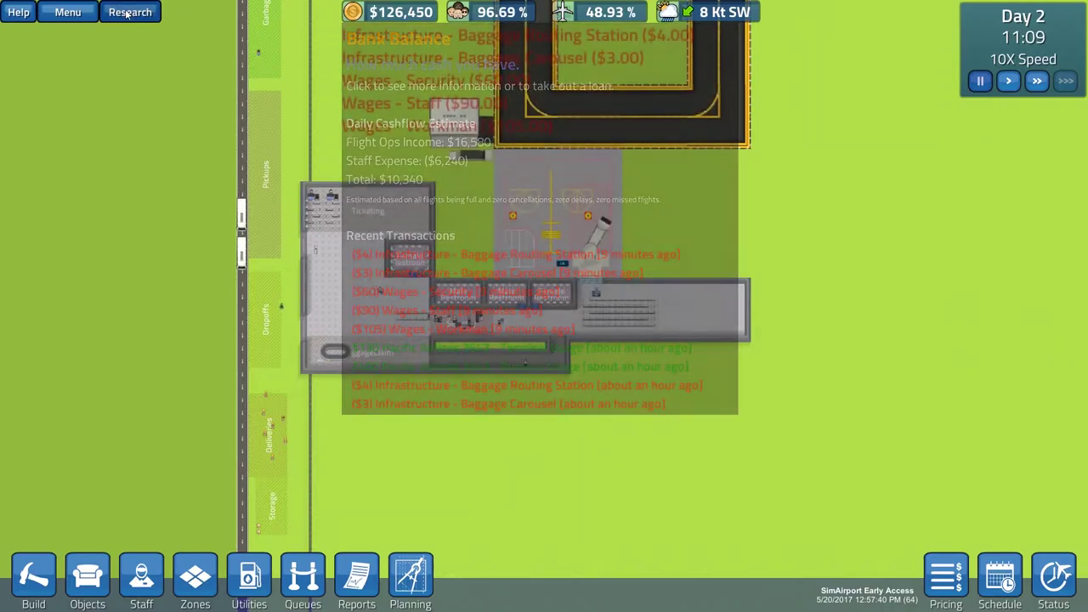
left_click(130, 12)
left_click(534, 340)
left_click(534, 244)
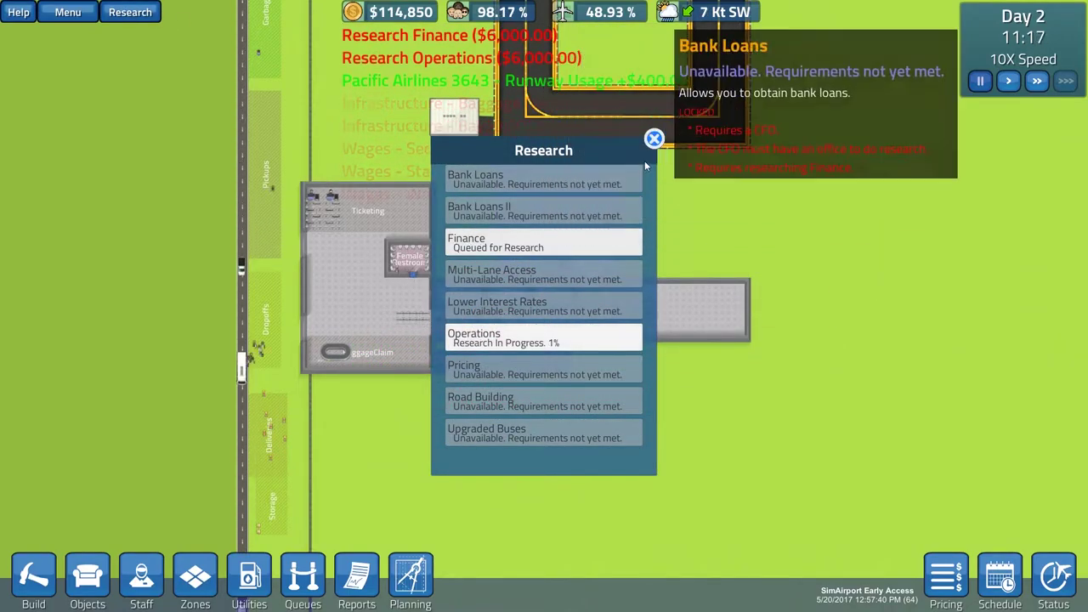
left_click(653, 139)
scroll(517, 320, "down", 3)
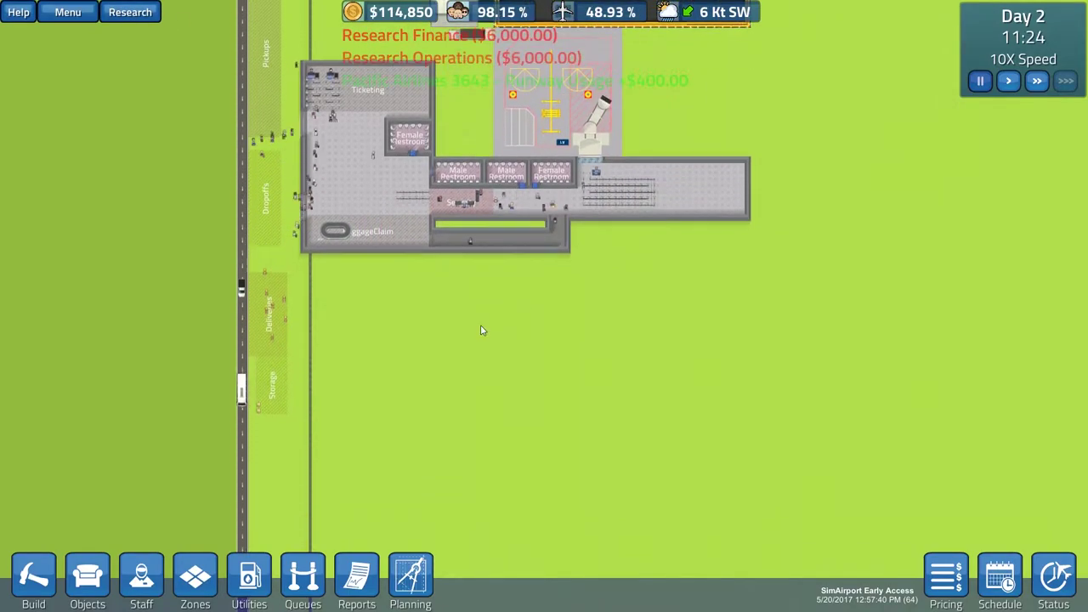
mouse_move(476, 340)
left_mouse_down()
mouse_move(372, 362)
mouse_move(345, 183)
mouse_move(365, 386)
left_mouse_up()
scroll(392, 380, "up", 2)
scroll(392, 380, "up", 2)
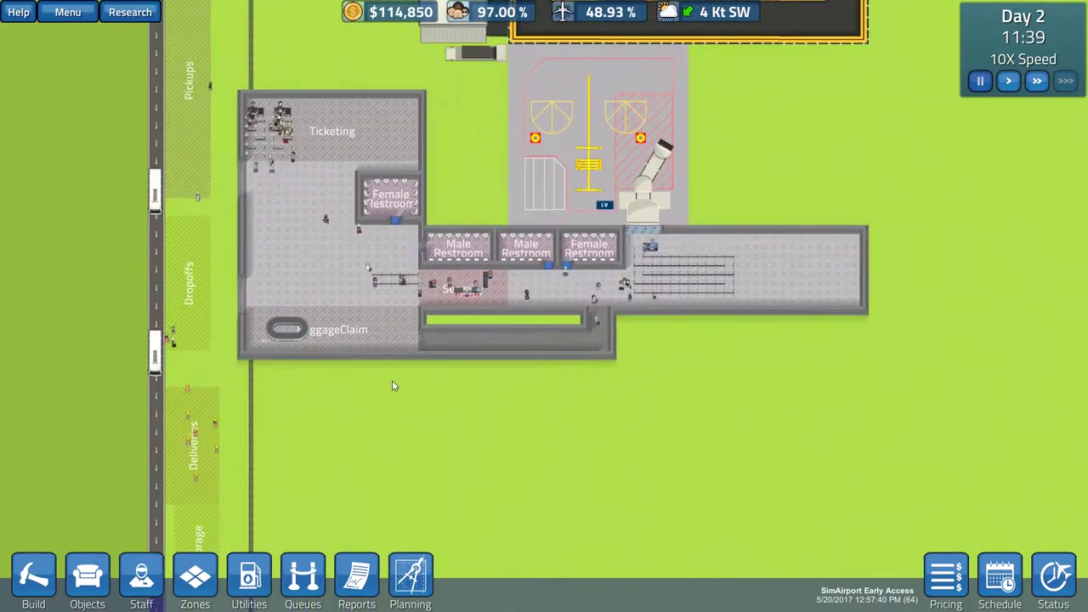
scroll(392, 380, "up", 2)
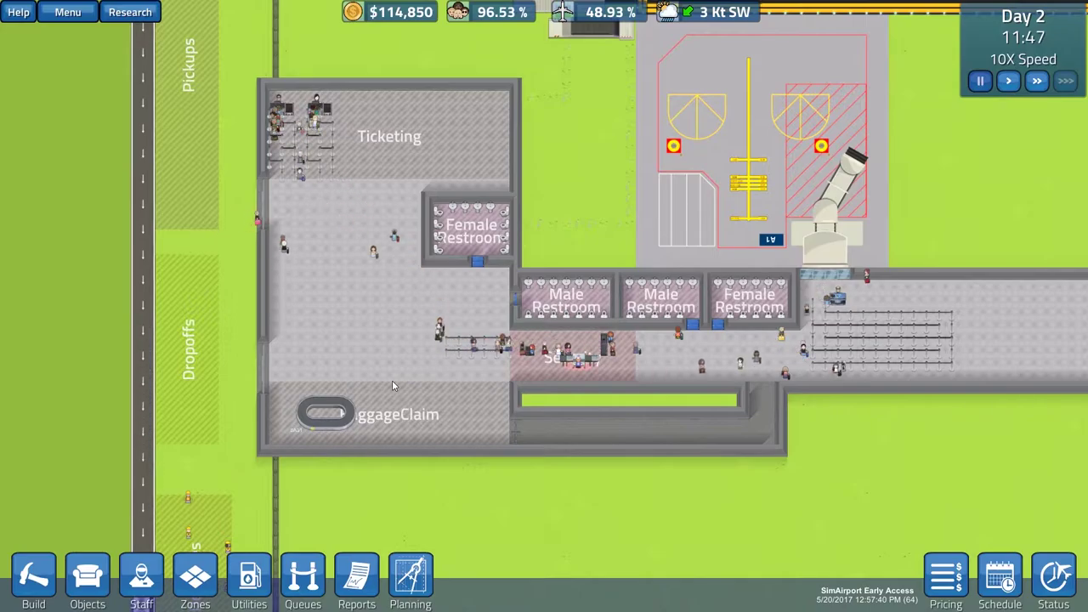
scroll(392, 380, "up", 2)
scroll(392, 380, "up", 2)
mouse_move(419, 372)
left_mouse_down()
mouse_move(422, 340)
mouse_move(477, 255)
mouse_move(509, 369)
left_mouse_up()
scroll(508, 369, "down", 2)
scroll(508, 366, "down", 2)
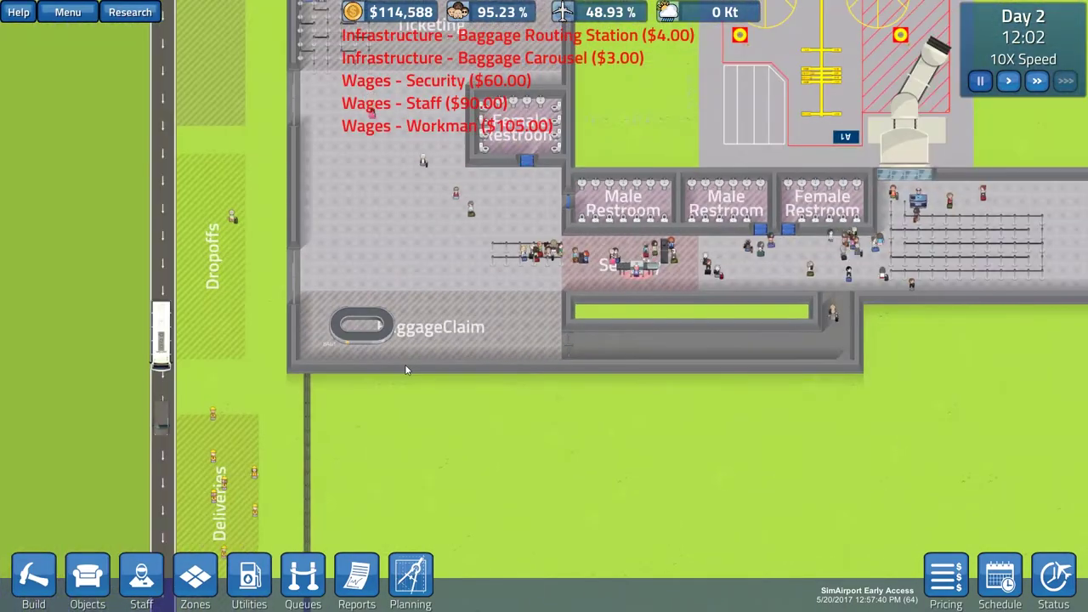
scroll(544, 383, "down", 2)
scroll(331, 400, "down", 2)
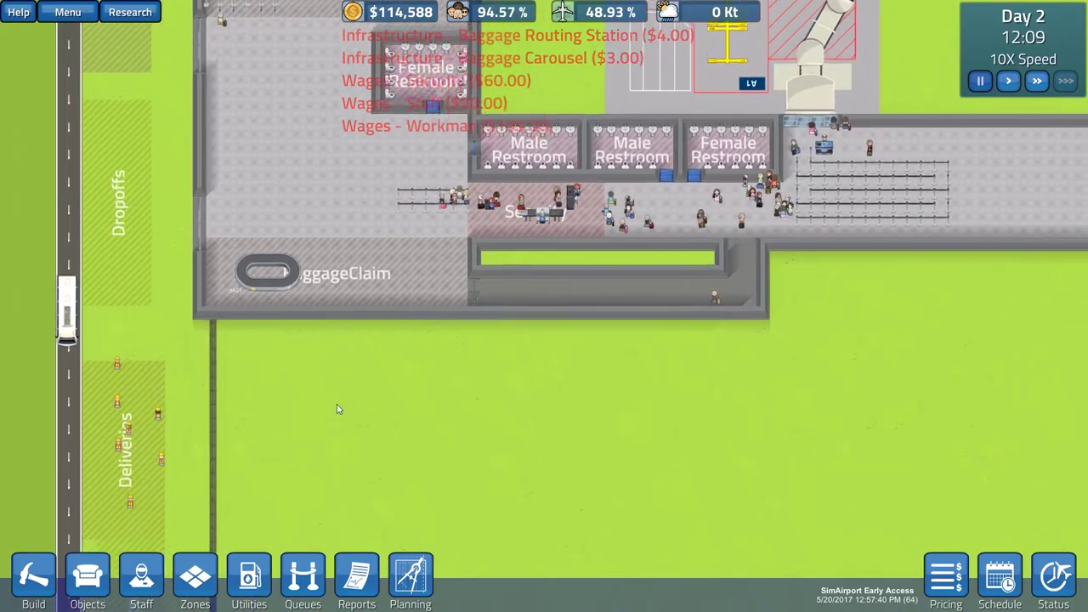
scroll(336, 403, "down", 2)
scroll(346, 405, "down", 2)
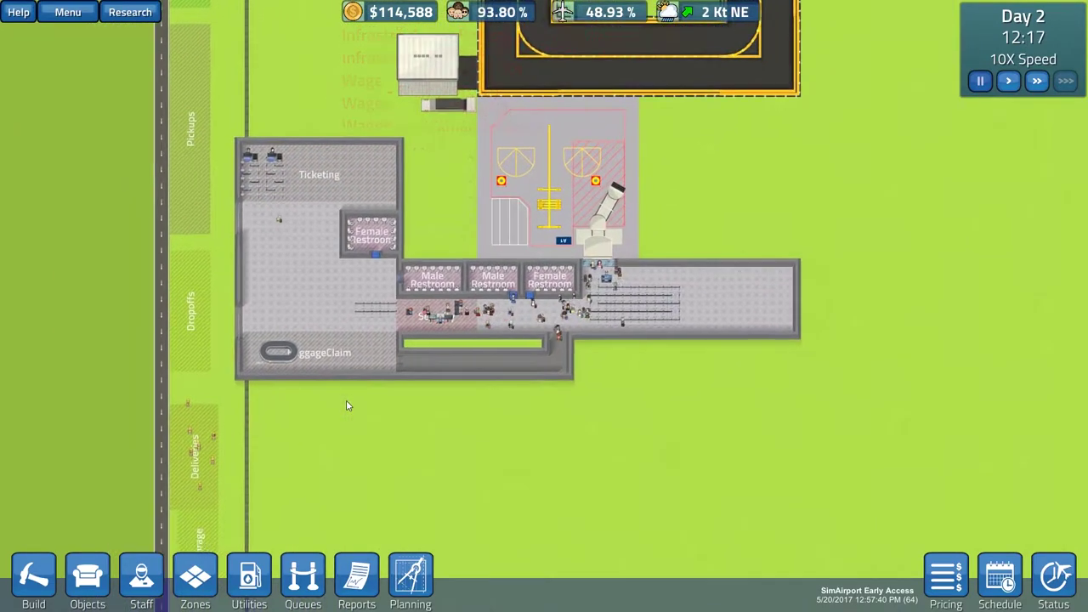
scroll(346, 406, "down", 2)
key("a")
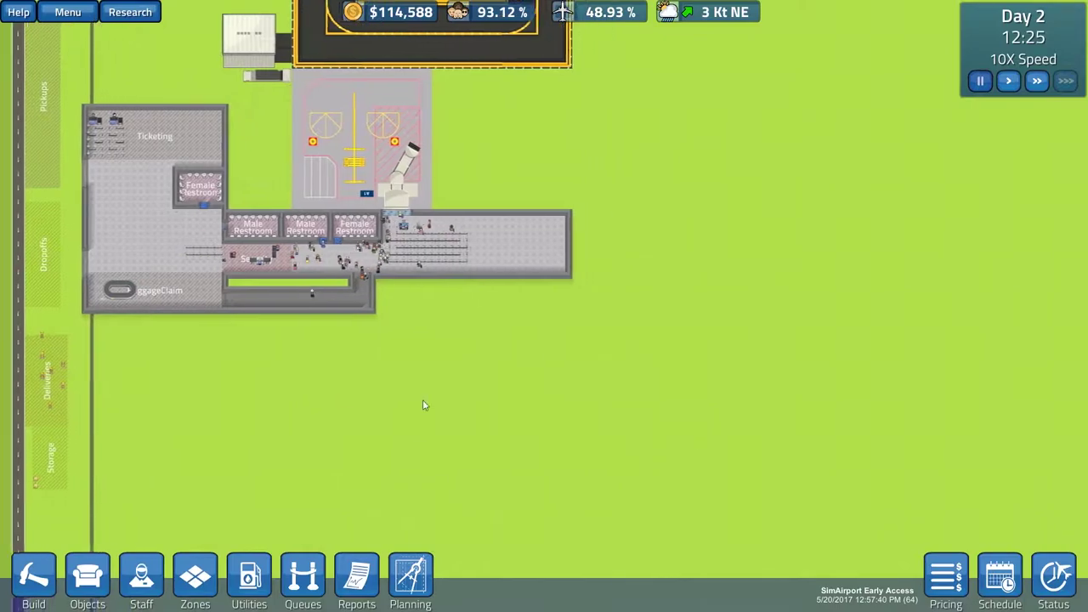
key("w")
scroll(326, 395, "up", 2)
scroll(326, 395, "up", 1)
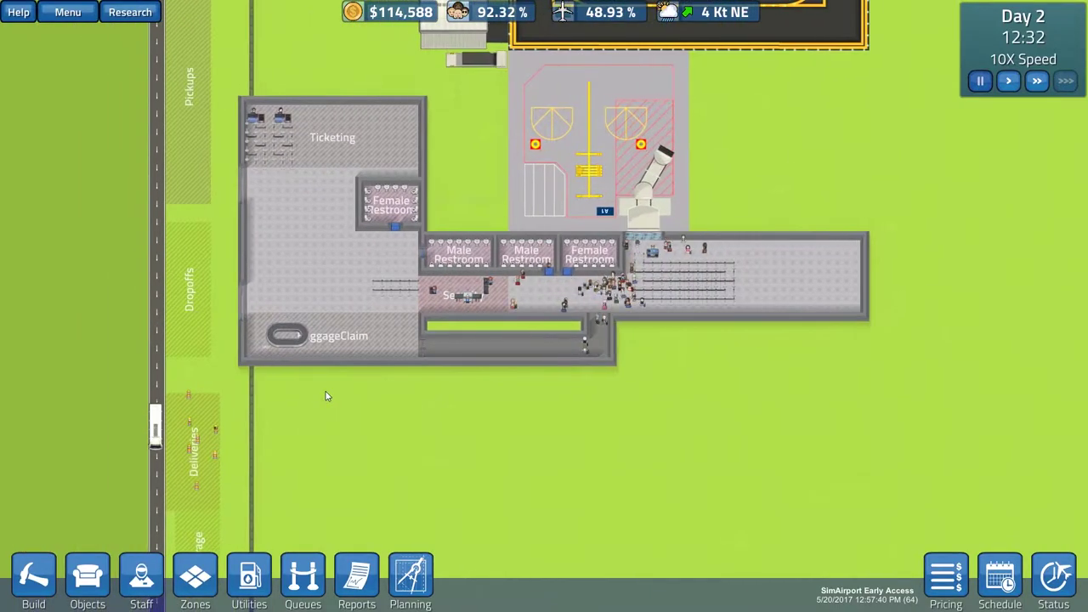
scroll(326, 396, "up", 1)
scroll(326, 395, "down", 2)
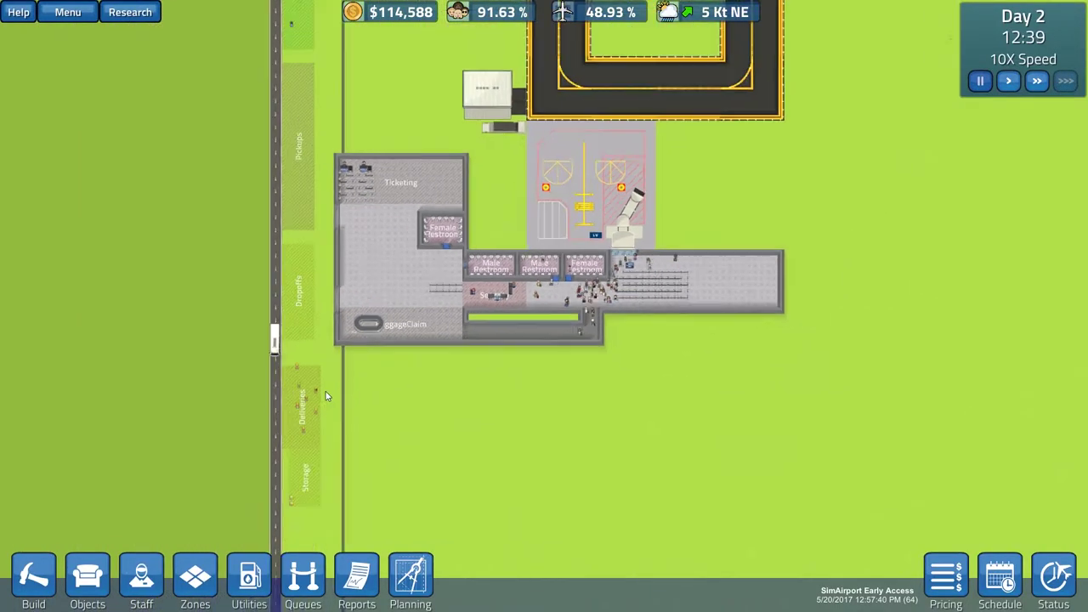
scroll(325, 395, "down", 1)
scroll(325, 395, "down", 1)
scroll(341, 391, "down", 1)
key("s")
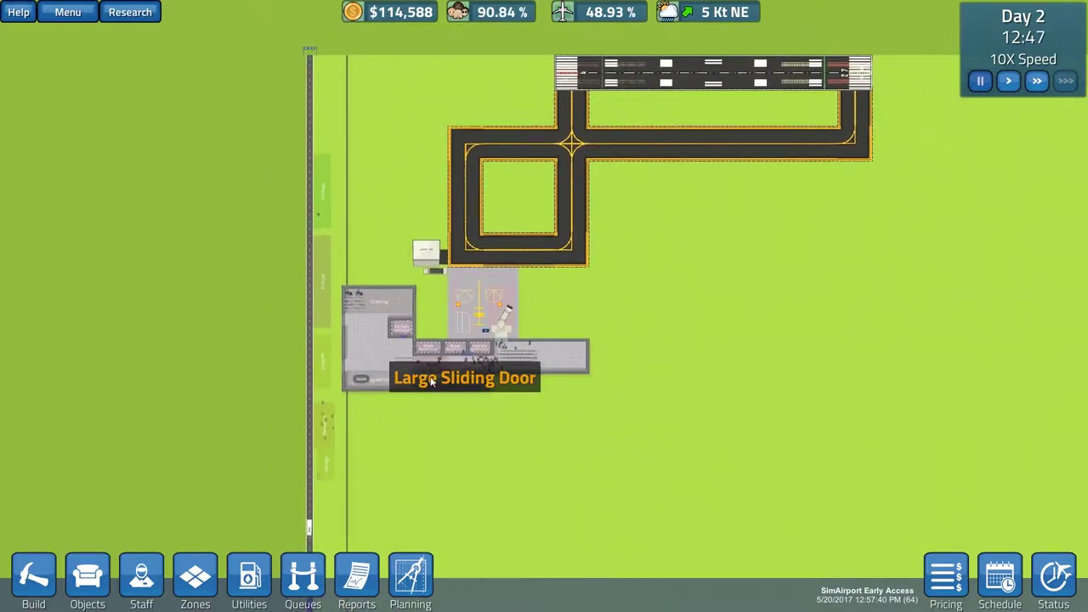
key("d")
scroll(394, 345, "up", 1)
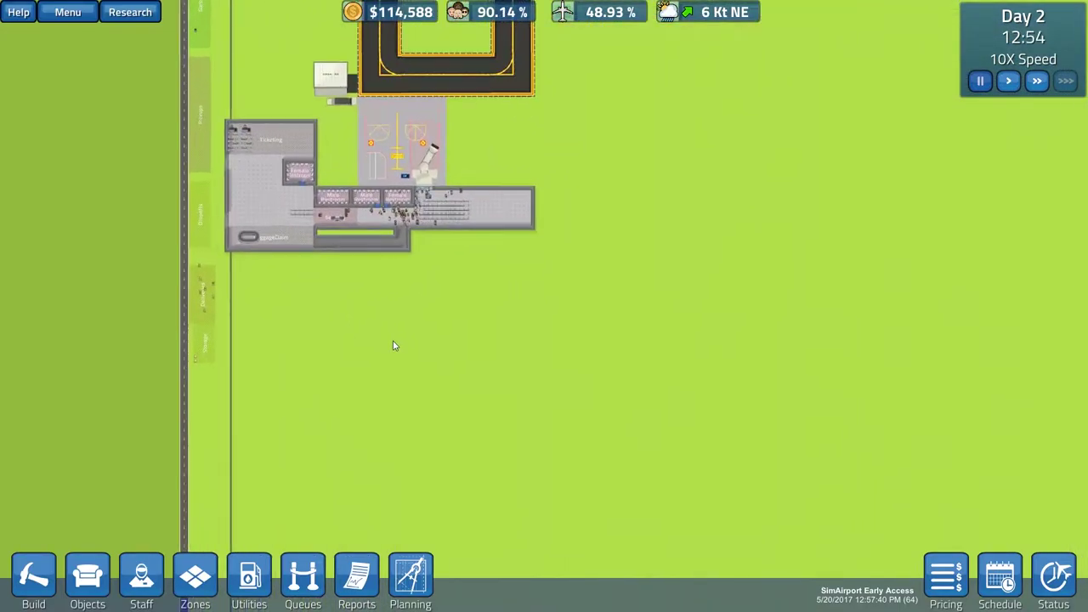
key("a")
scroll(396, 347, "up", 1)
key("w")
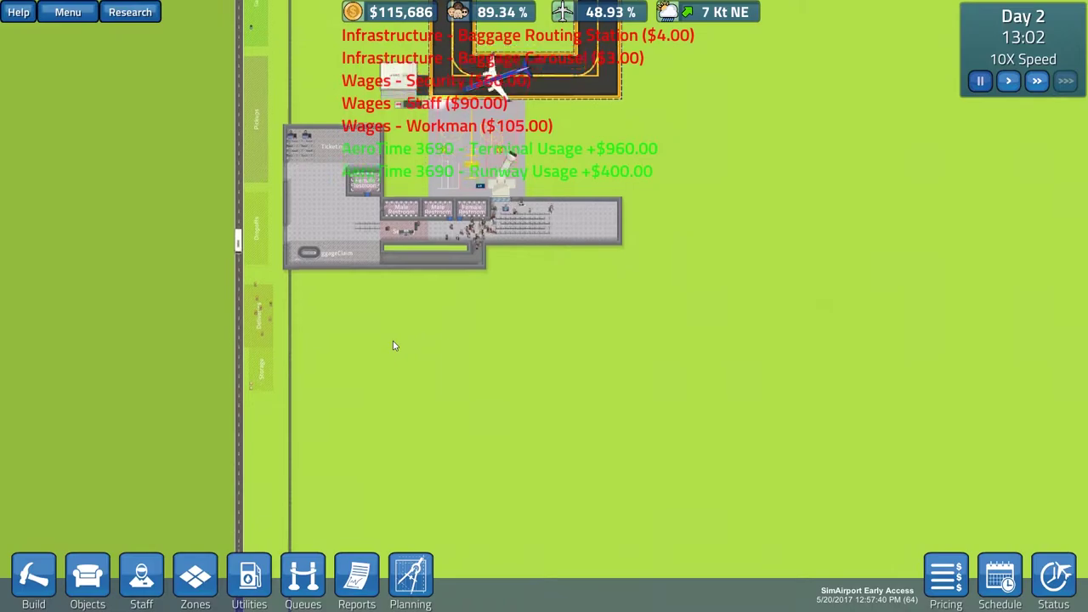
scroll(695, 368, "down", 2)
scroll(629, 357, "up", 1)
scroll(539, 345, "up", 1)
scroll(539, 345, "down", 1)
scroll(539, 345, "down", 1)
key("s")
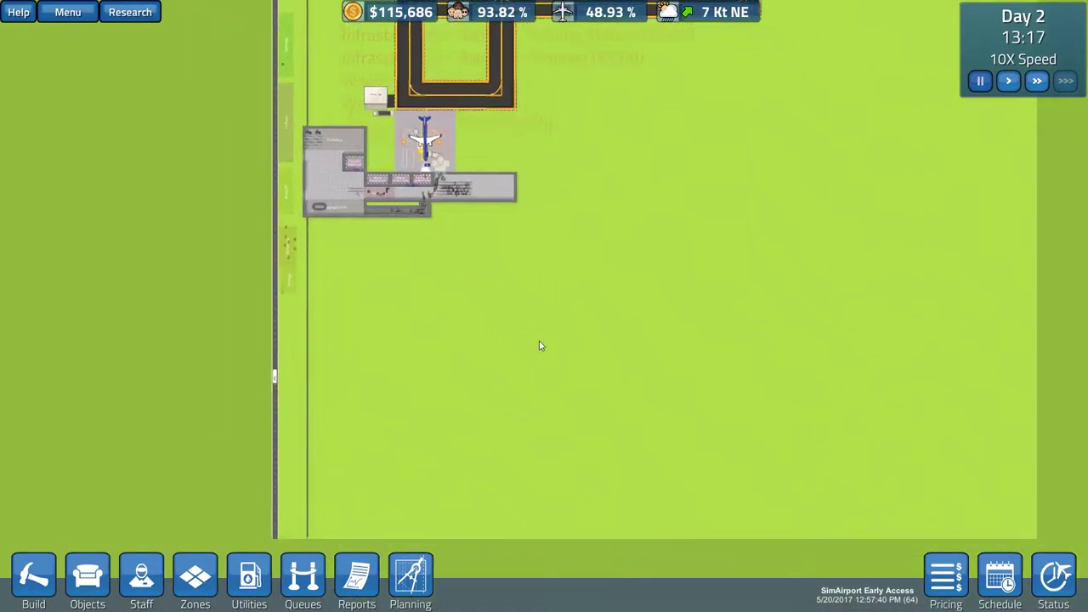
scroll(539, 346, "down", 1)
key("w")
scroll(538, 346, "down", 1)
key("w")
scroll(539, 345, "up", 1)
key("a")
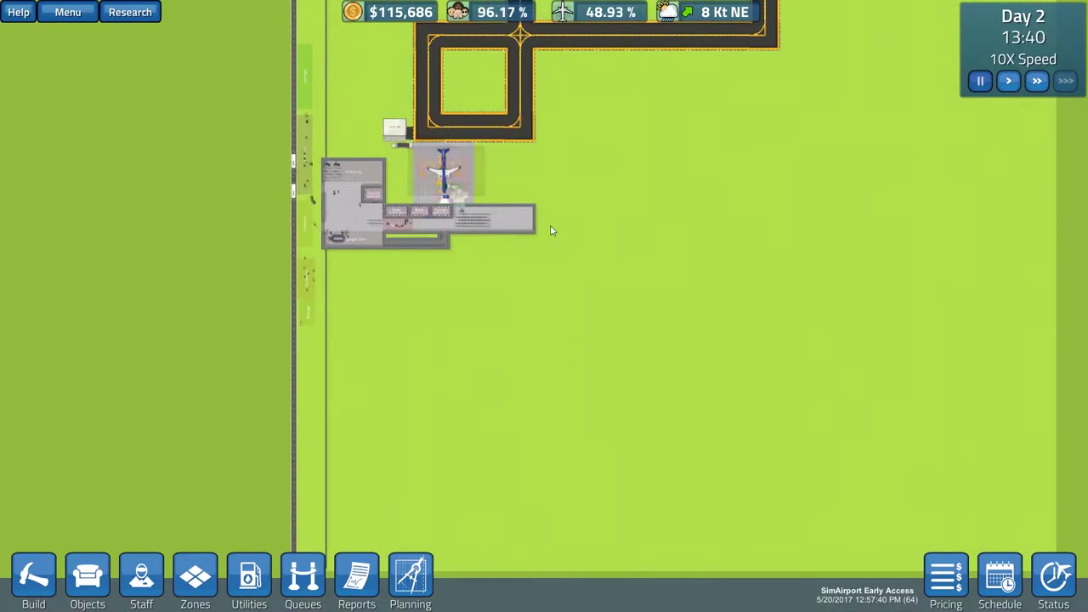
key("d")
key("w")
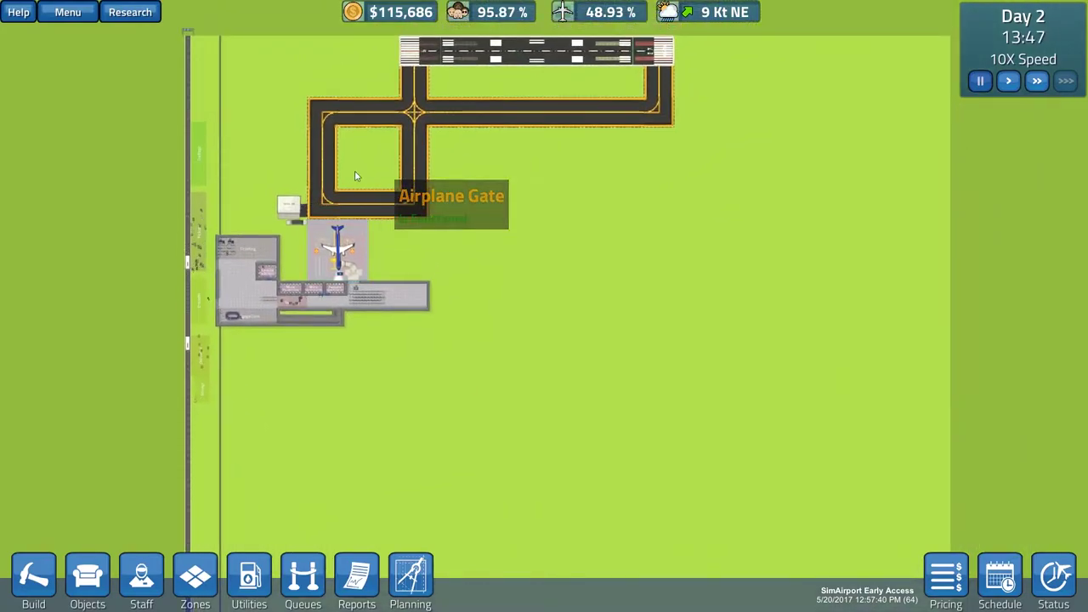
key("s")
key("d")
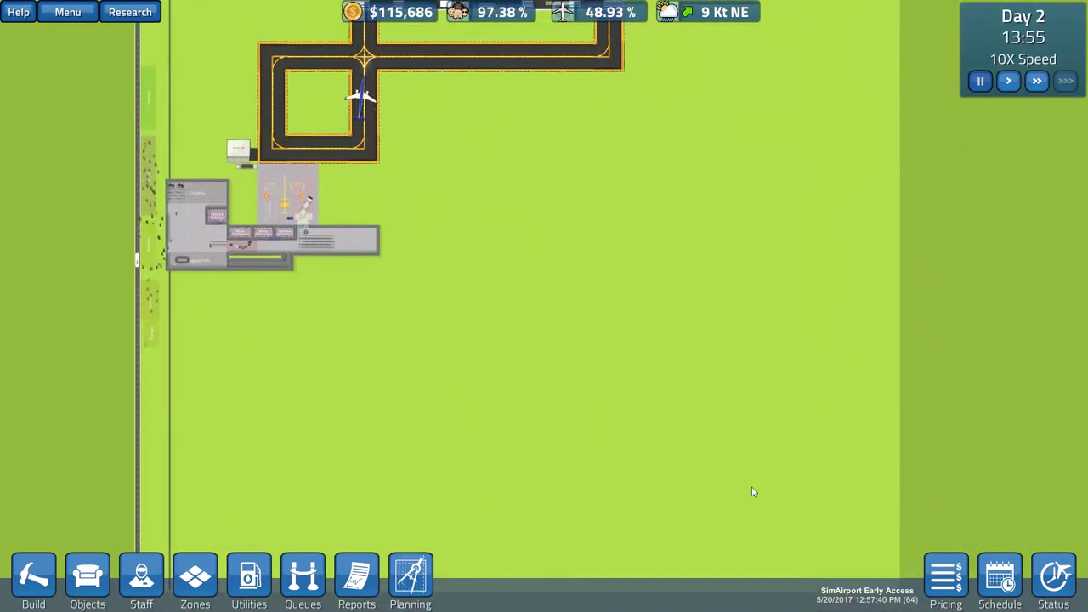
key("a")
scroll(468, 355, "up", 3)
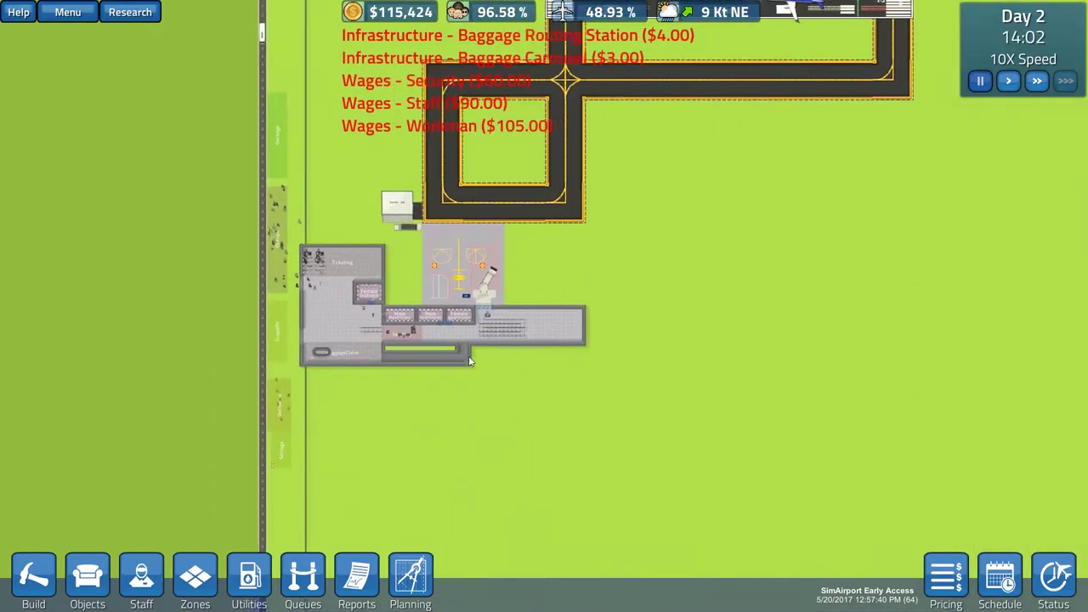
key("w")
scroll(506, 355, "up", 2)
scroll(505, 356, "up", 2)
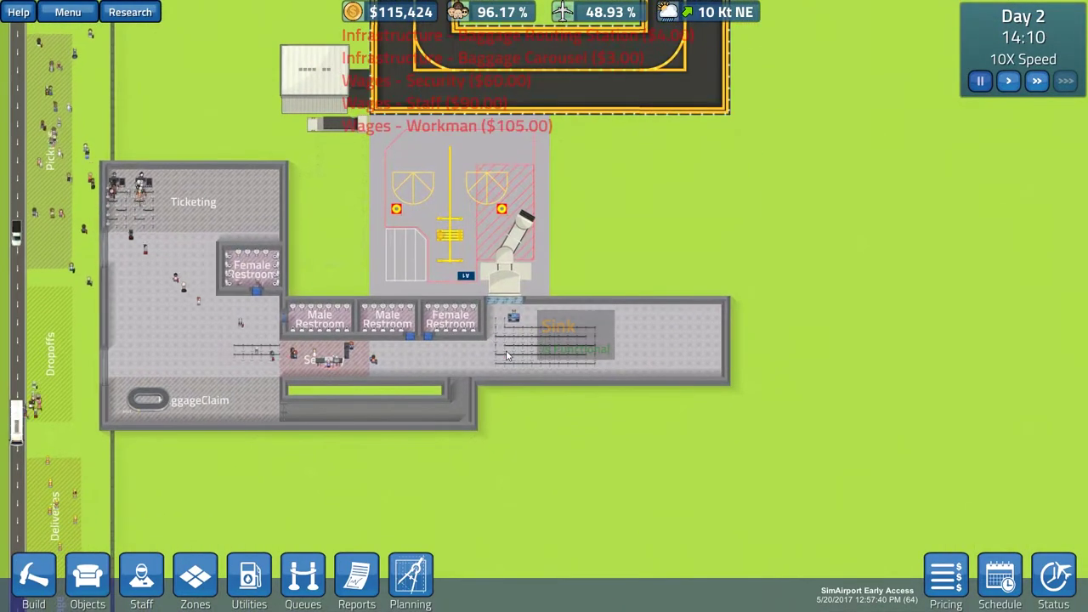
scroll(505, 356, "up", 1)
key("a")
key("a")
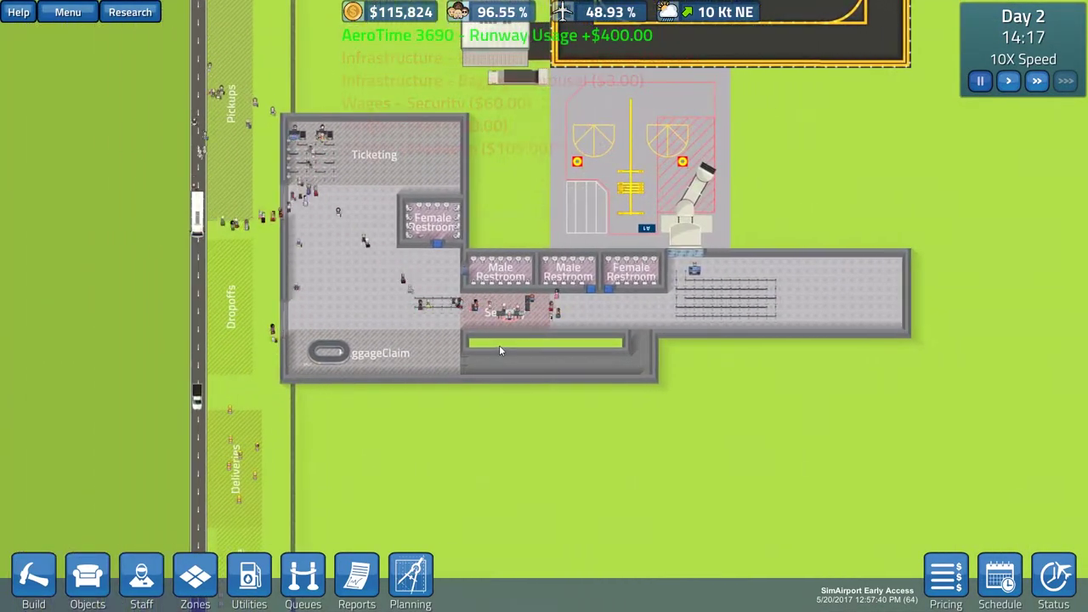
key("a")
scroll(572, 356, "up", 1)
key("s")
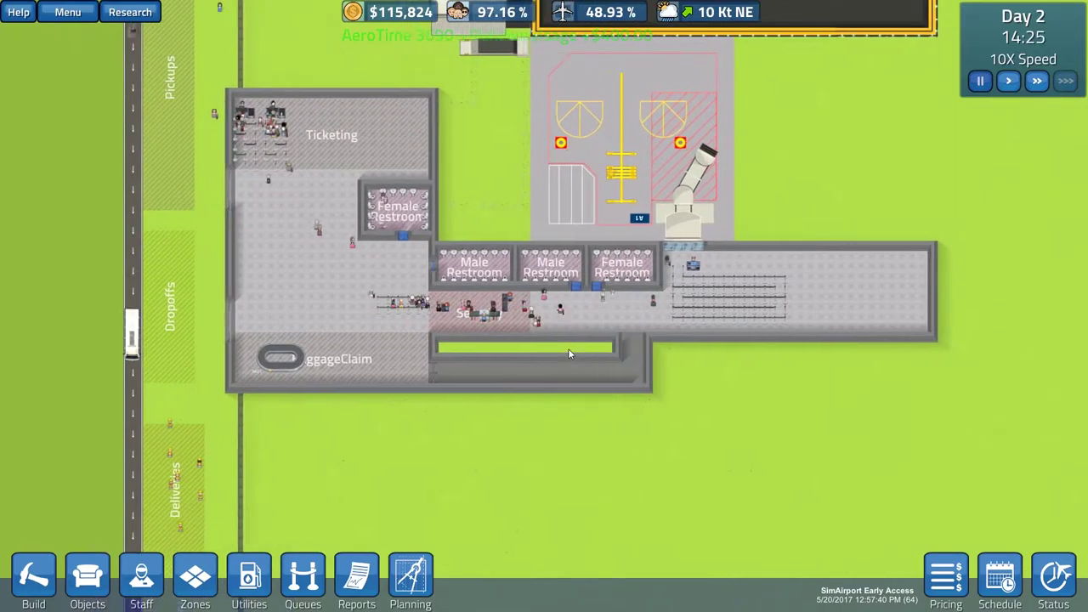
scroll(568, 350, "up", 1)
key("w")
key("w")
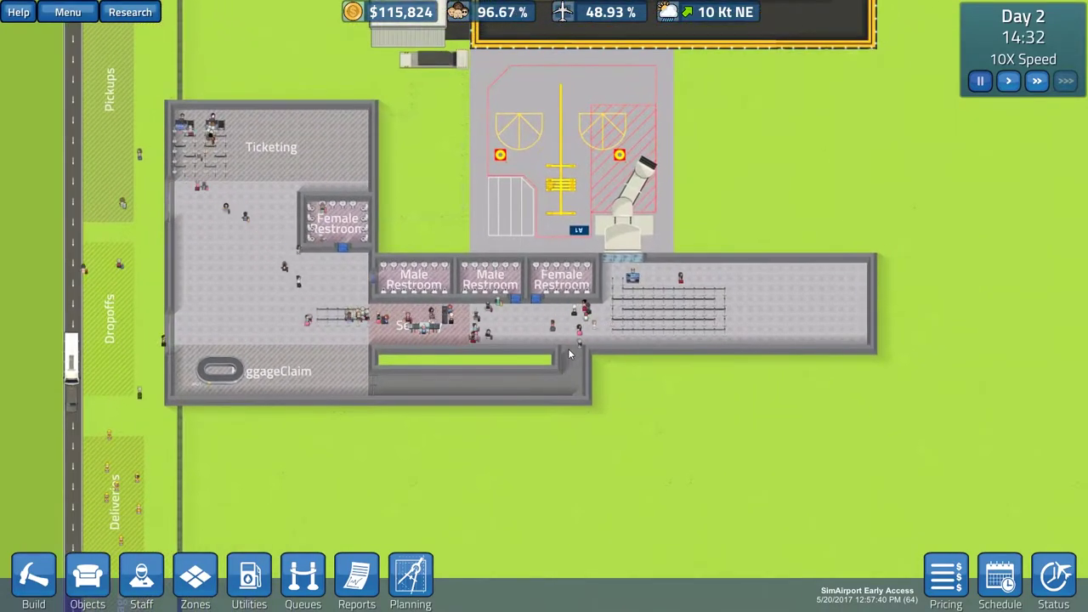
key("w")
key("a")
key("a")
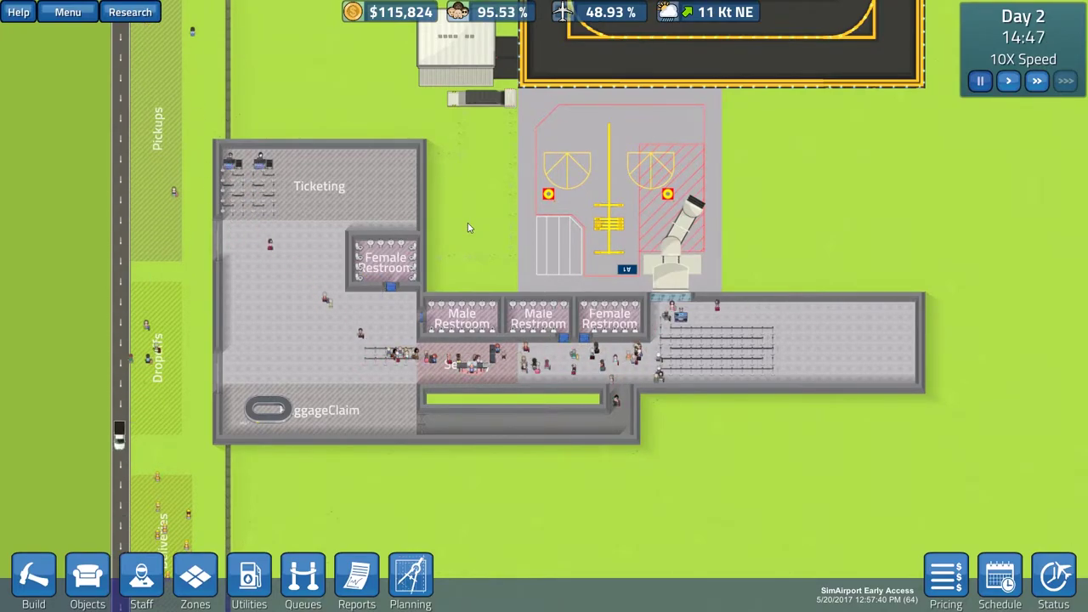
scroll(468, 228, "down", 1)
scroll(468, 228, "down", 1)
key("w")
key("w")
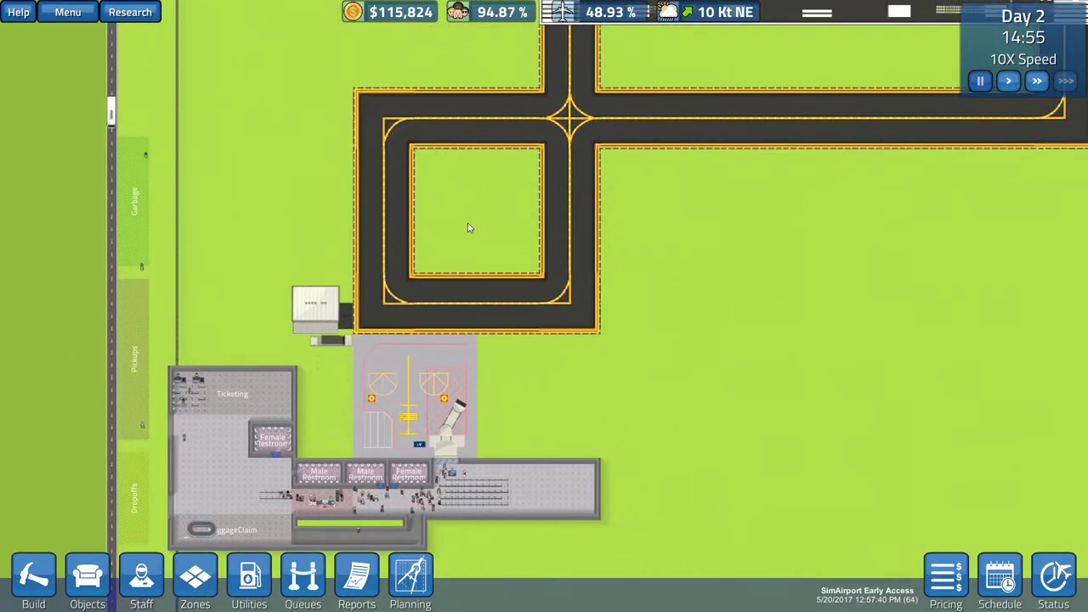
scroll(468, 228, "up", 1)
scroll(468, 228, "down", 2)
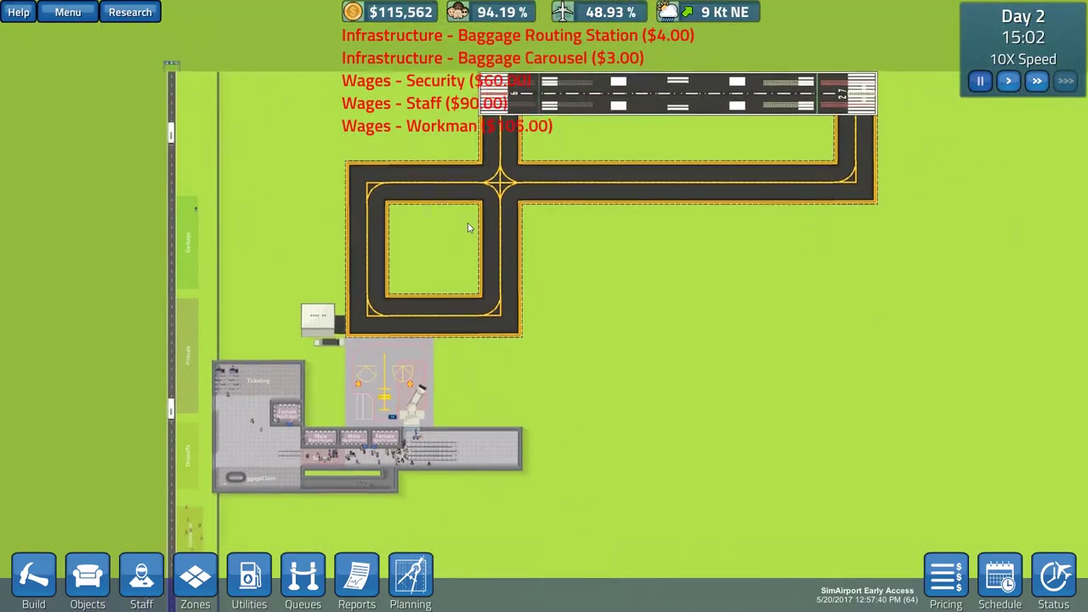
scroll(468, 227, "up", 2)
scroll(467, 228, "up", 2)
scroll(468, 228, "up", 2)
scroll(510, 225, "up", 2)
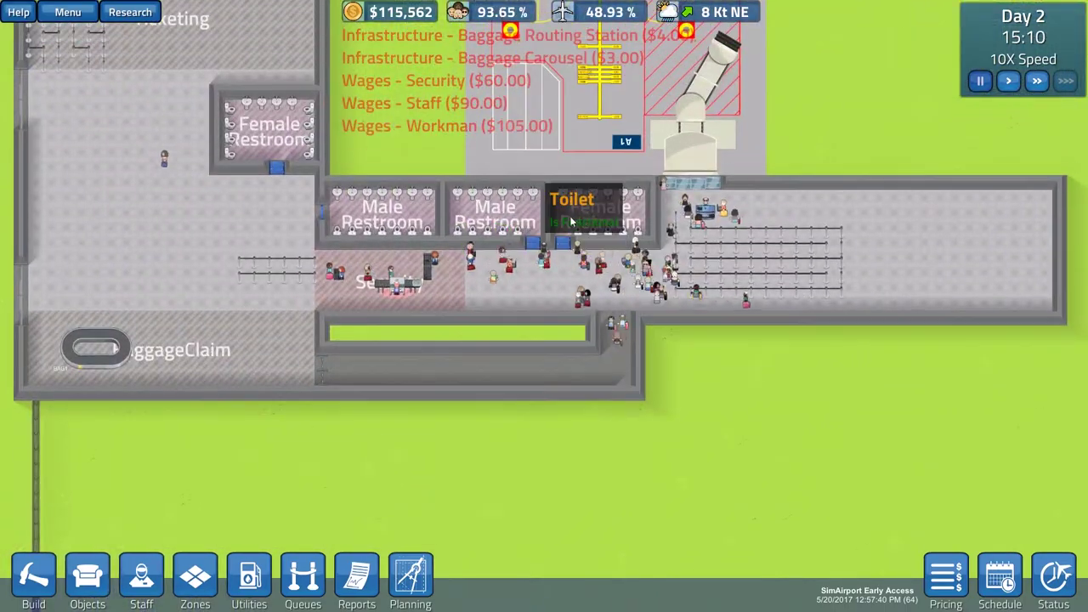
scroll(543, 223, "up", 1)
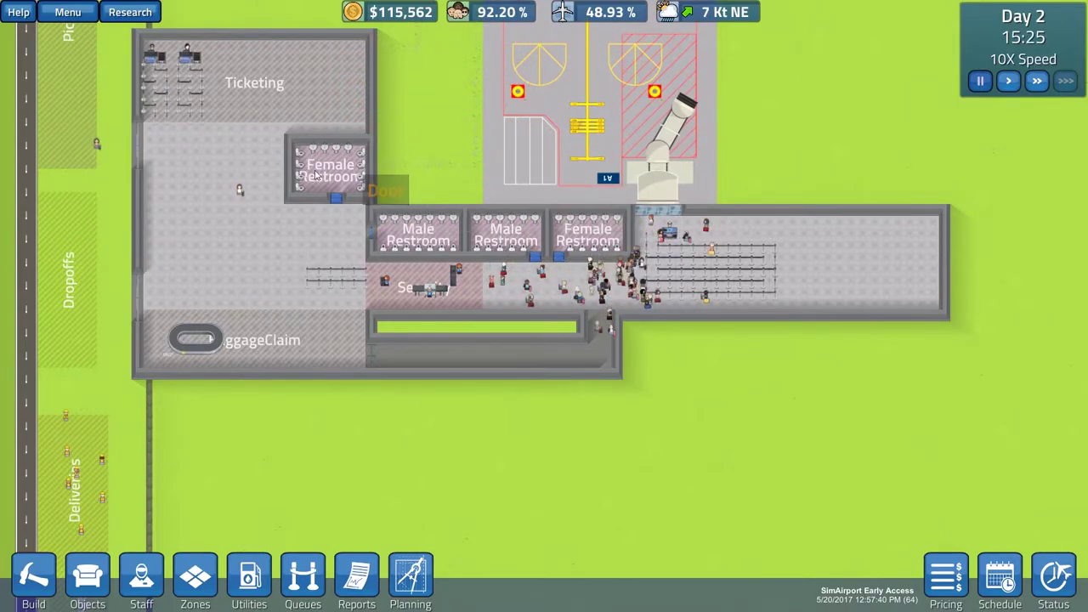
key("w")
key("a")
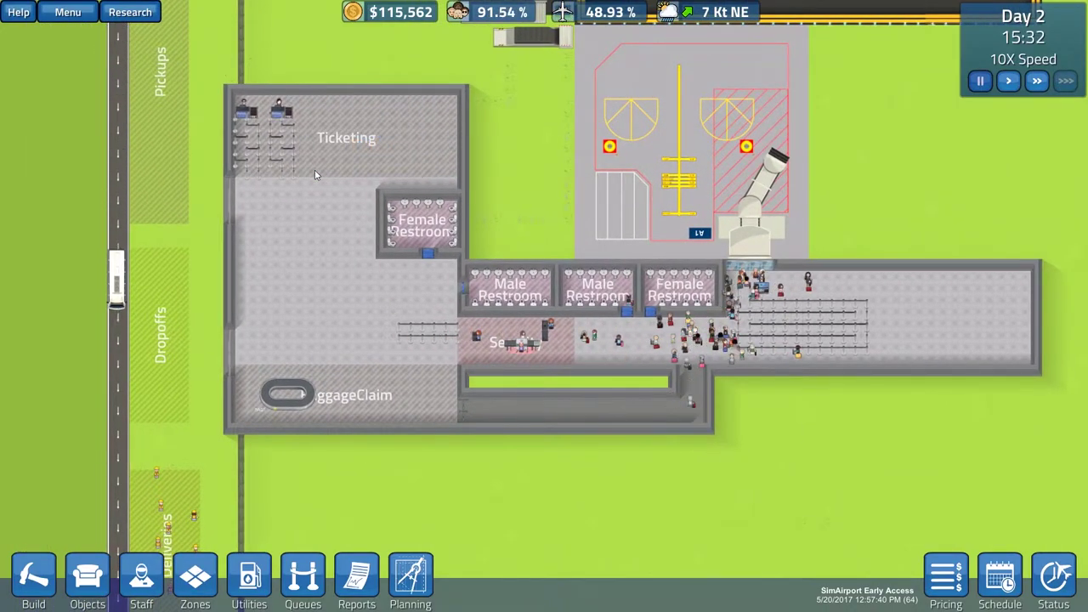
key("w")
key("d")
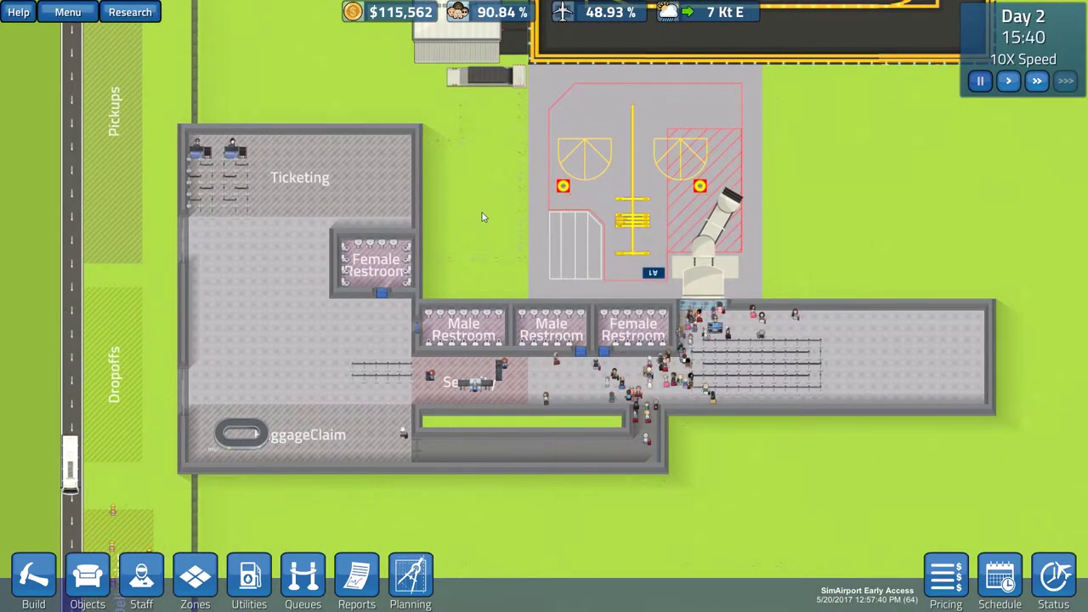
key("s")
key("d")
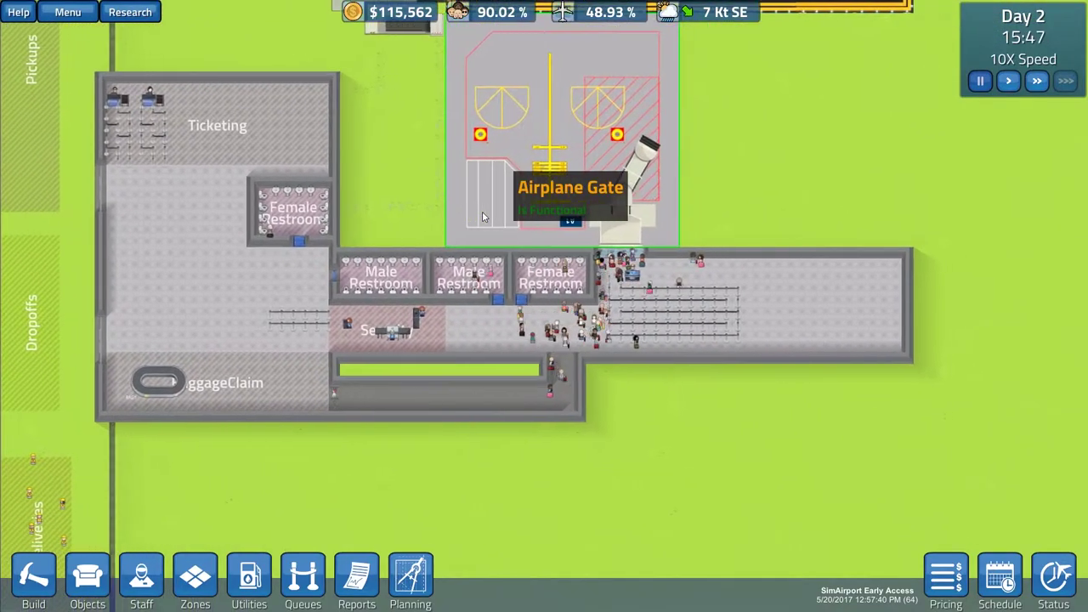
key("w")
key("a")
key("w")
key("a")
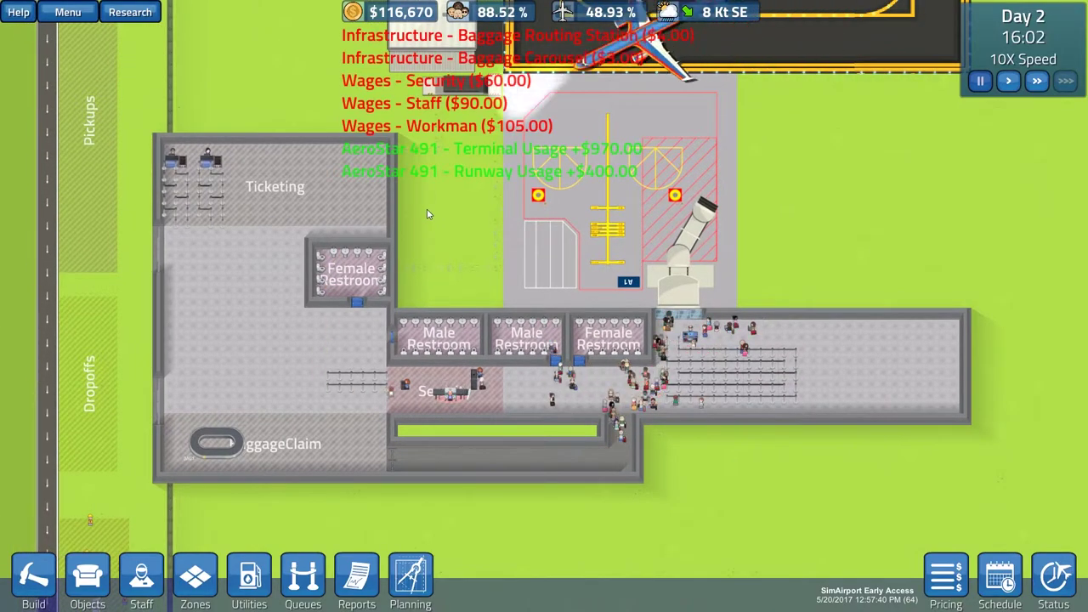
scroll(426, 209, "down", 3)
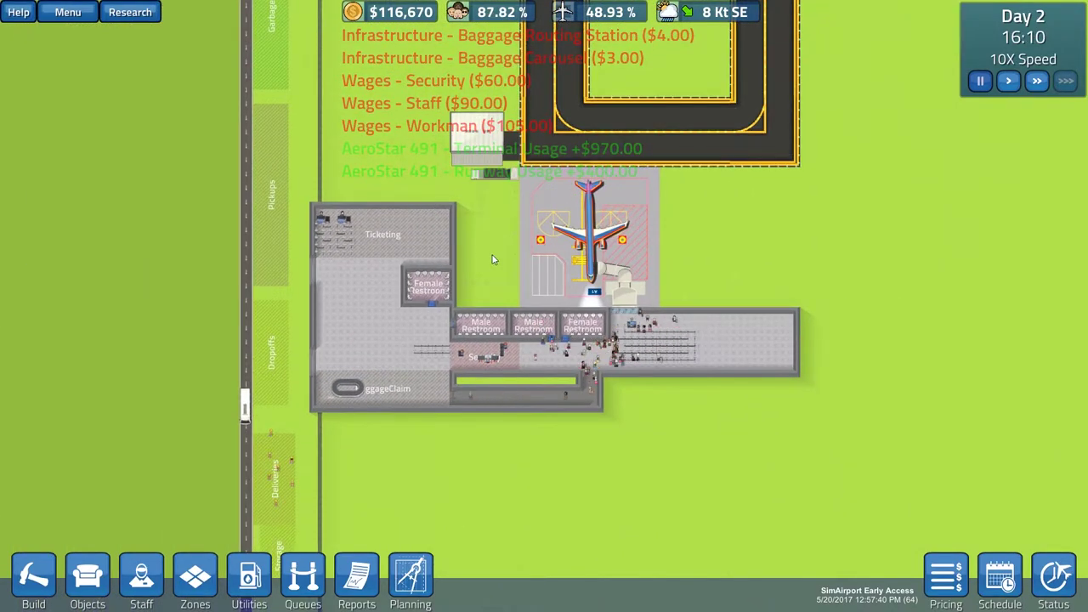
scroll(497, 260, "up", 2)
scroll(496, 259, "up", 2)
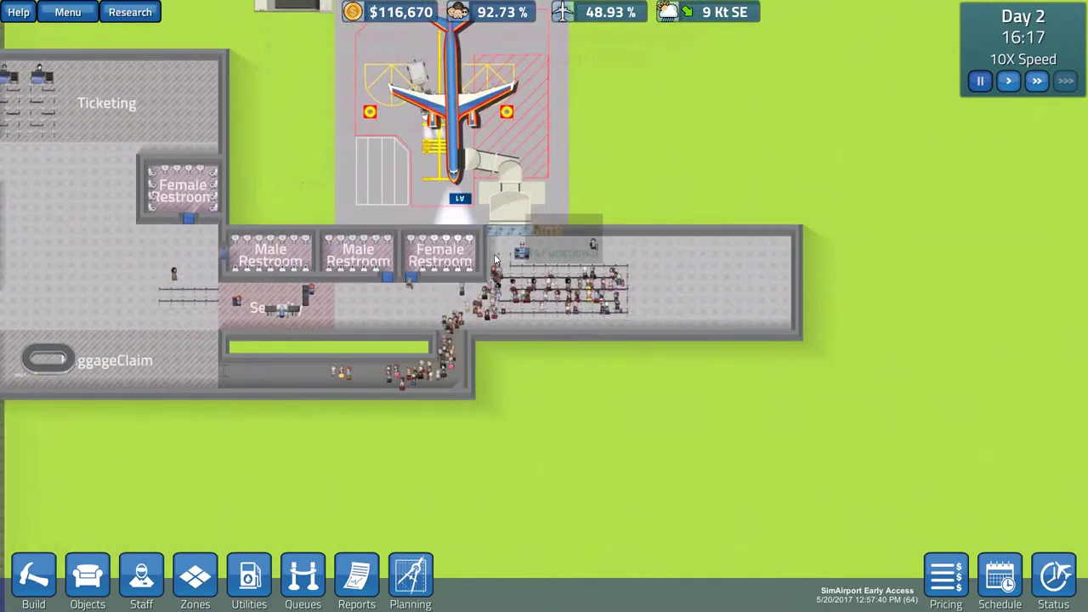
scroll(497, 259, "up", 1)
scroll(496, 259, "down", 3)
scroll(497, 260, "up", 1)
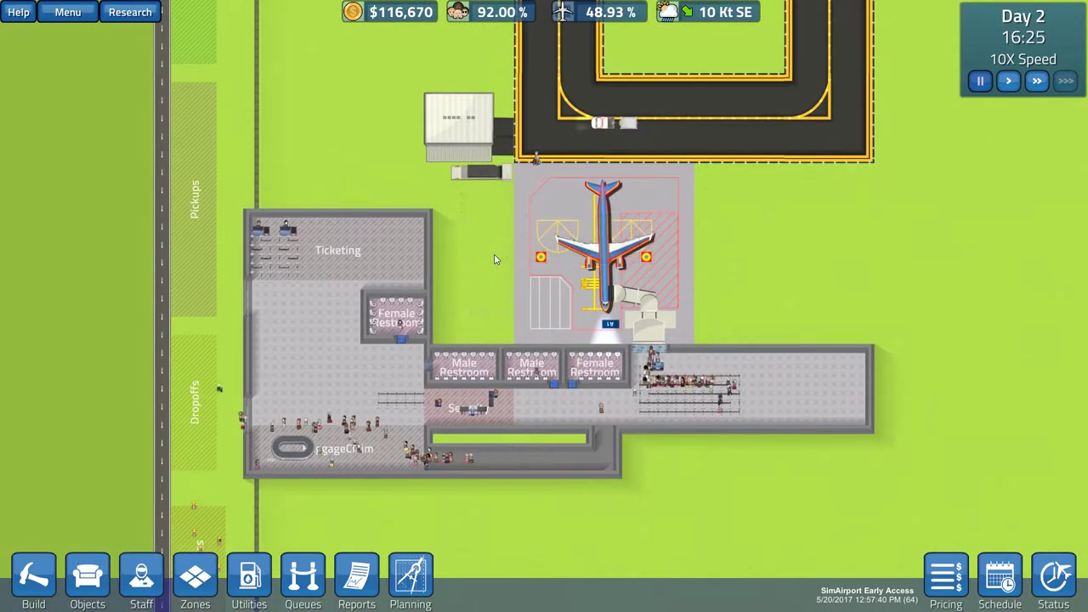
key("s")
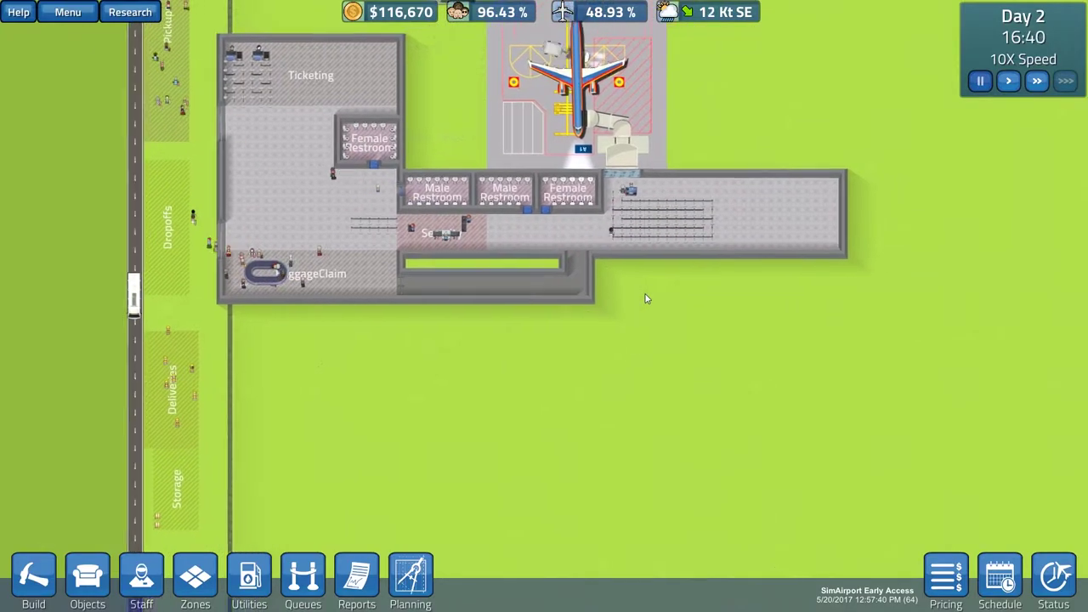
key("w")
key("d")
key("w")
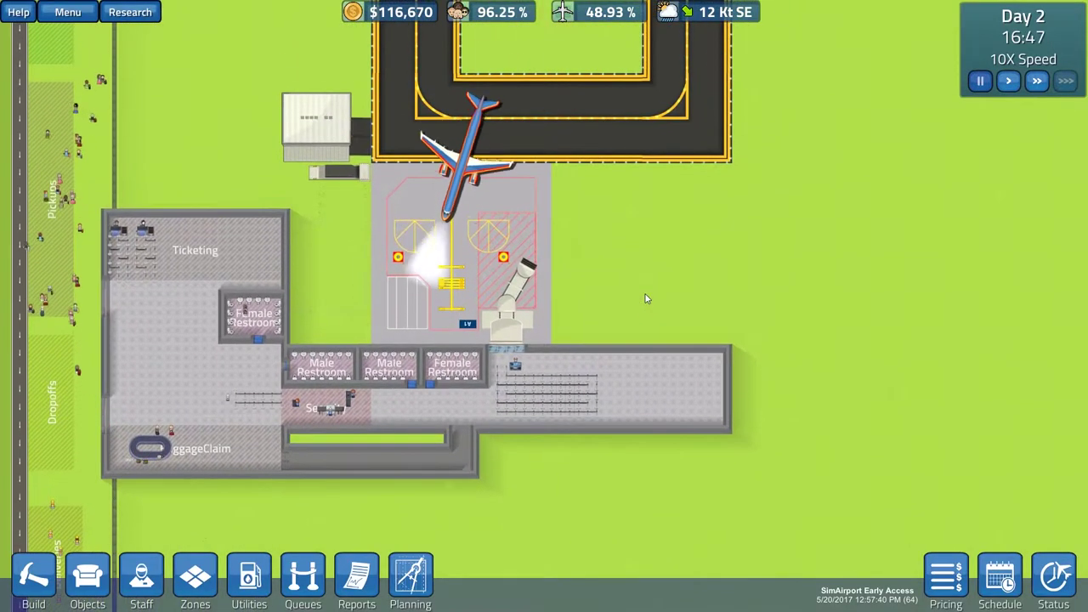
scroll(646, 298, "down", 3)
key("a")
key("w")
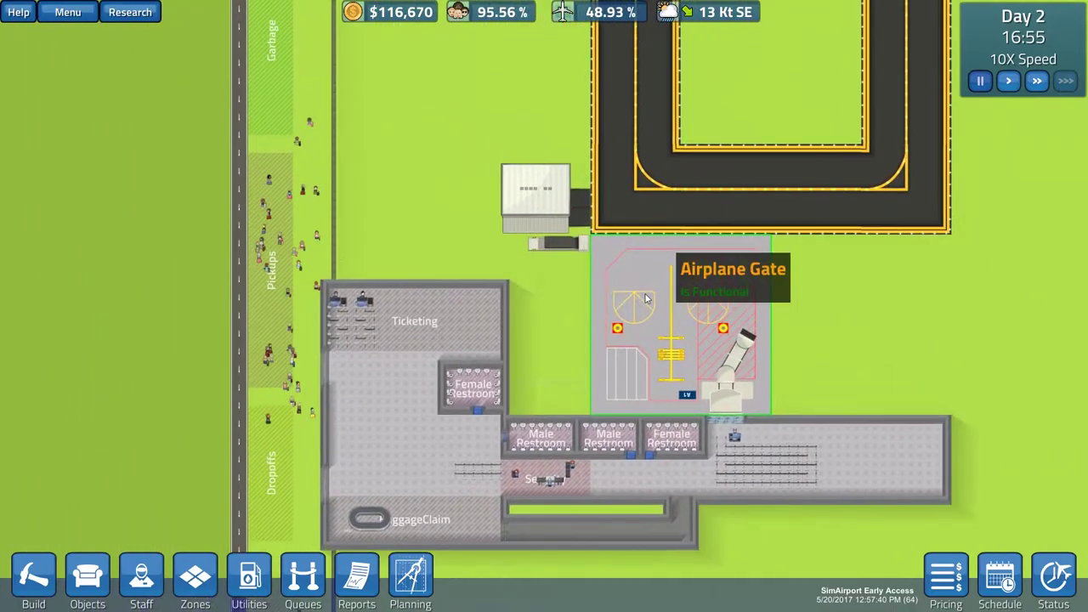
scroll(646, 298, "down", 3)
scroll(646, 297, "down", 2)
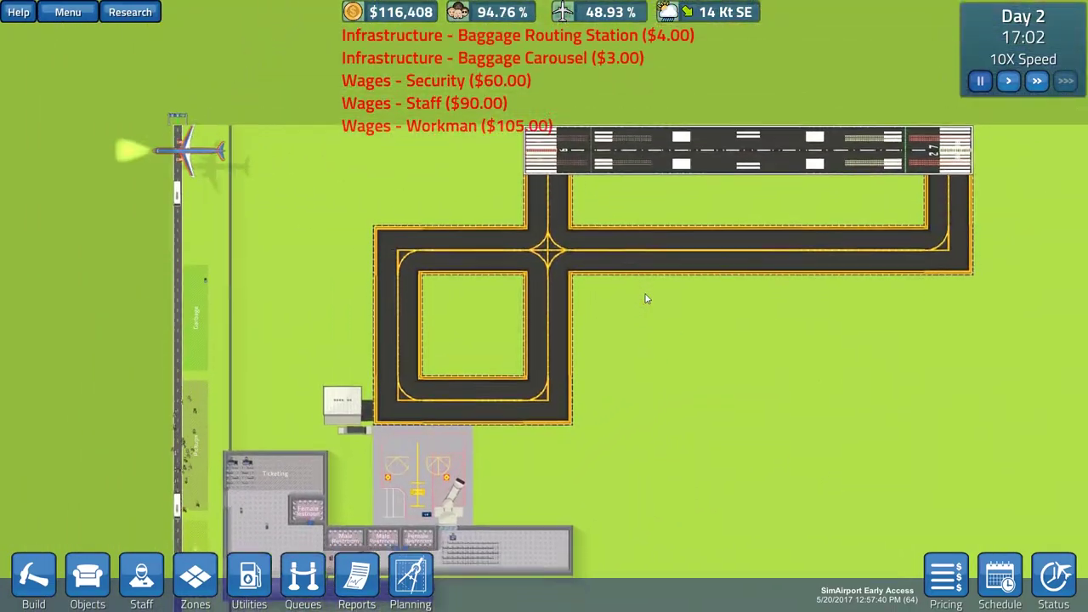
scroll(647, 298, "up", 2)
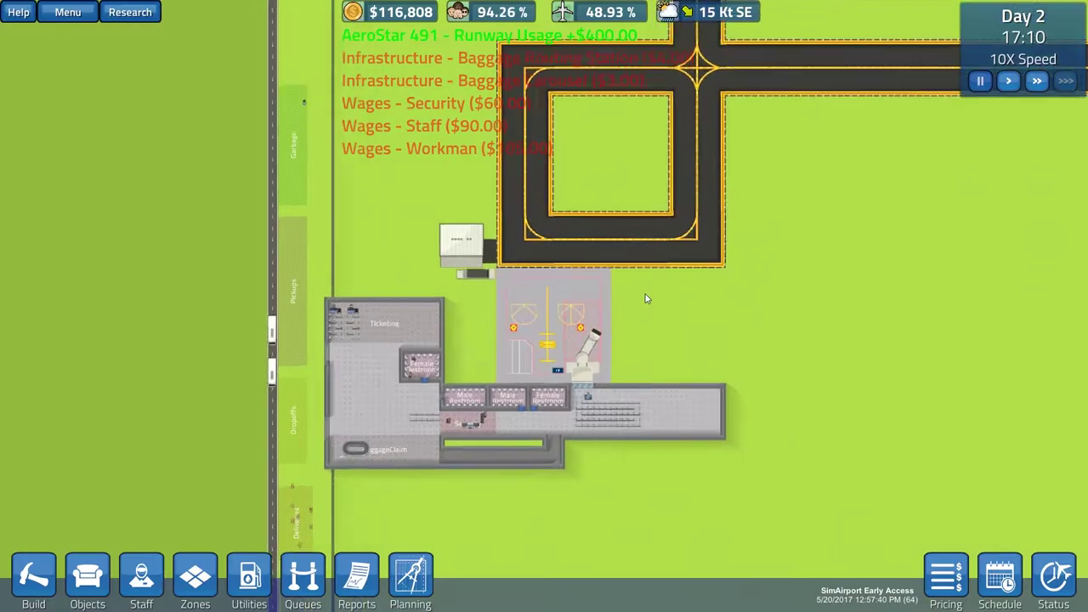
scroll(646, 298, "up", 3)
key("a")
key("s")
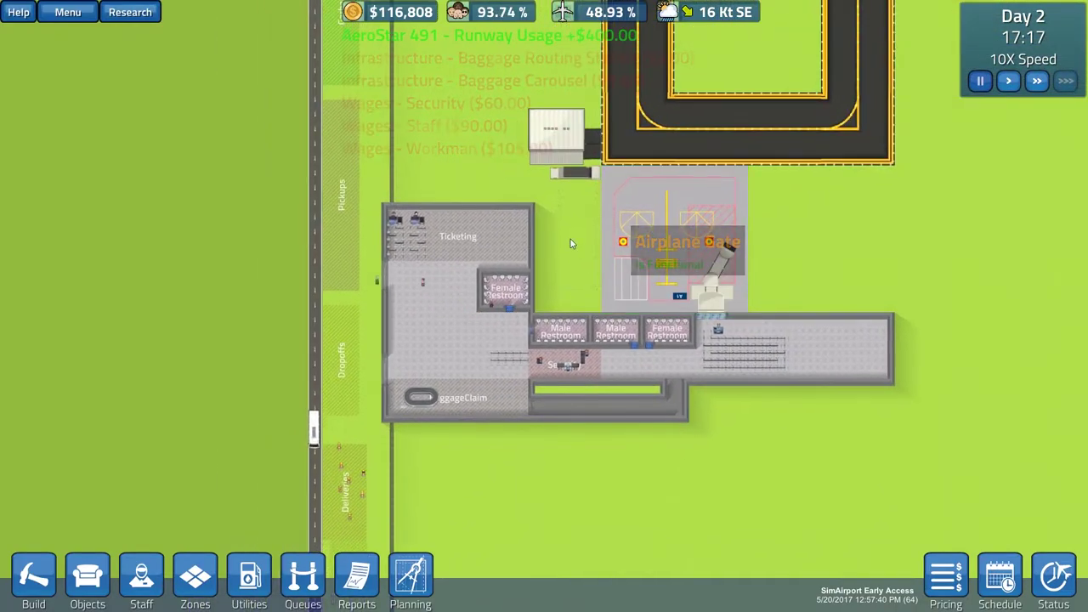
key("s")
key("d")
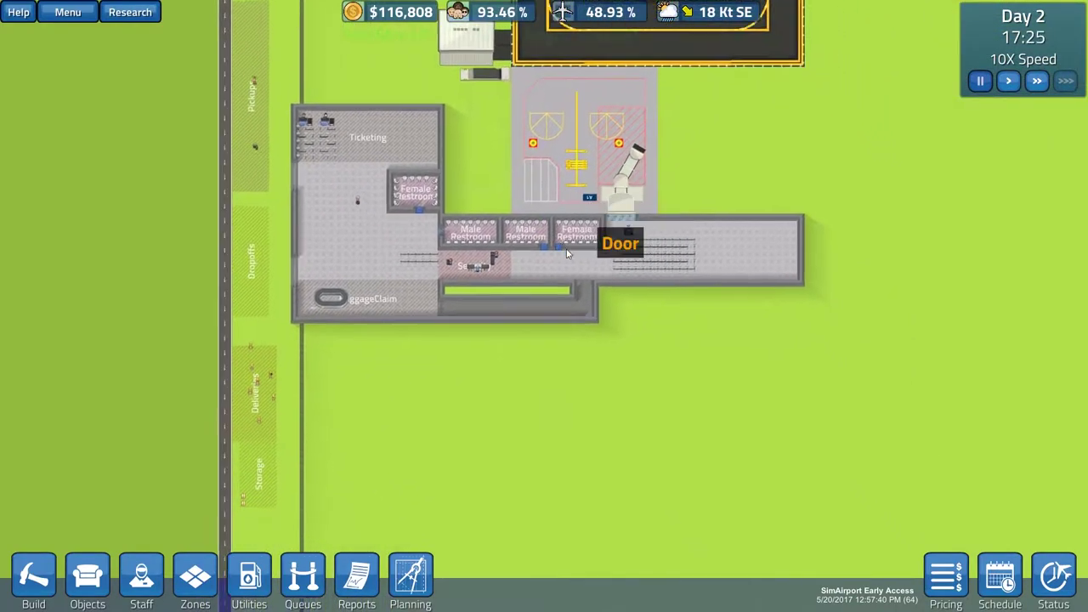
key("a")
key("w")
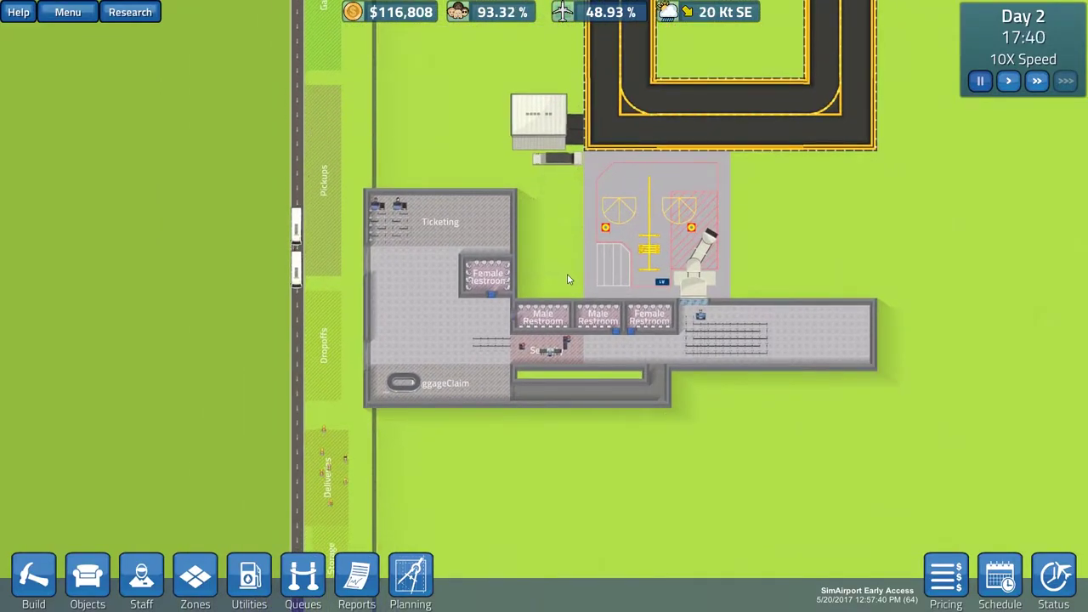
key("d")
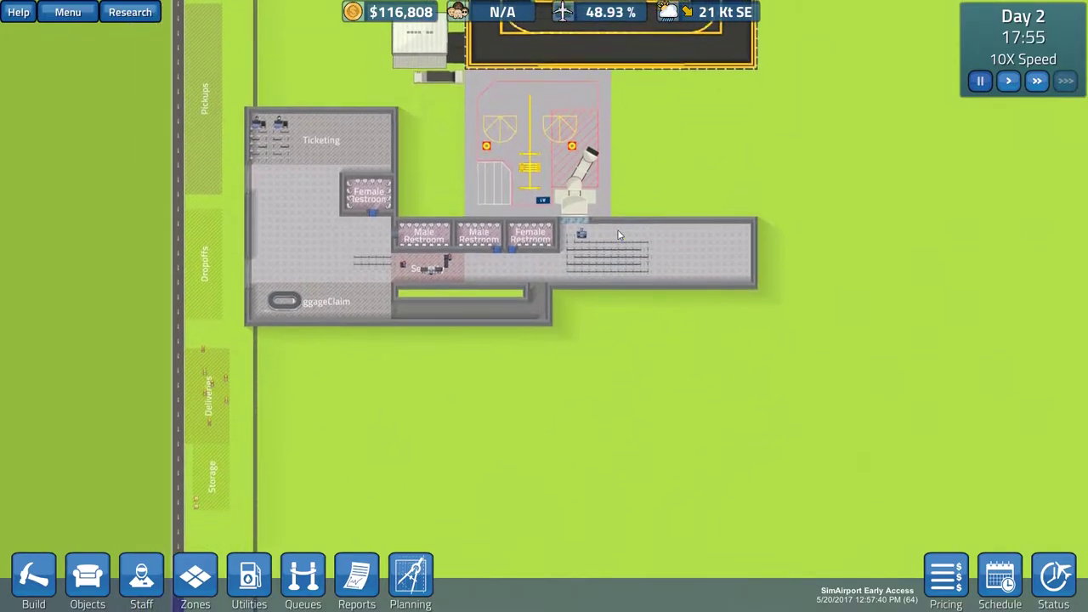
left_click_drag(618, 230, 619, 248)
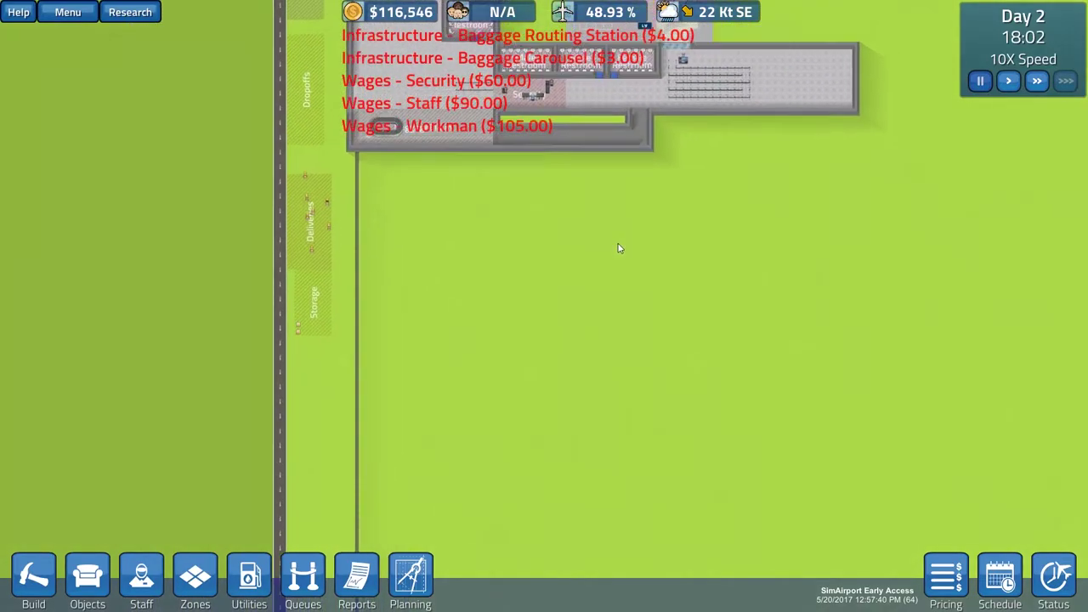
key("w")
key("w")
key("w")
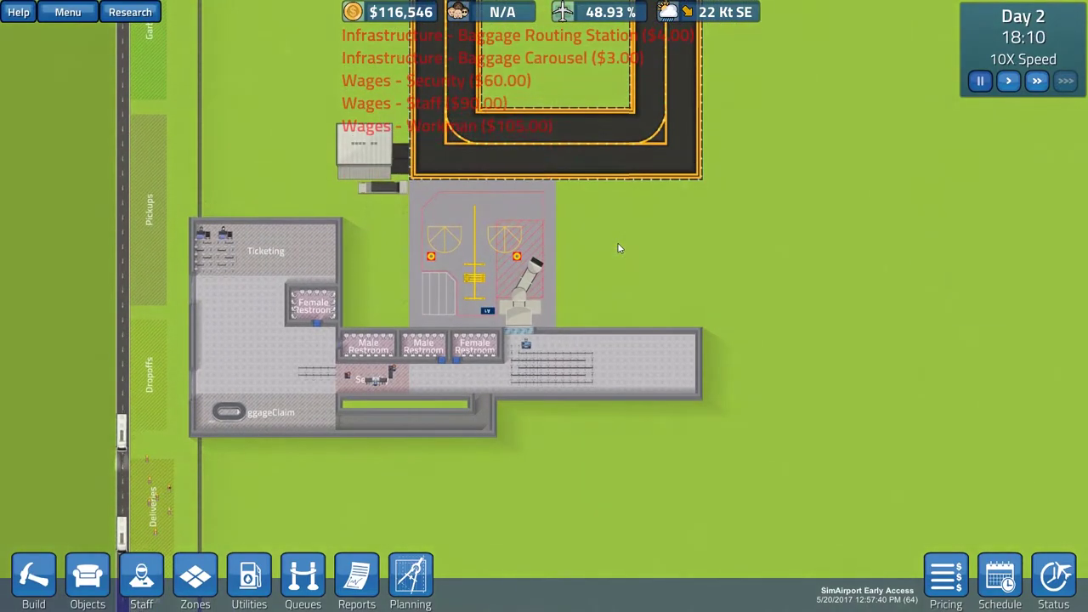
scroll(617, 247, "down", 3)
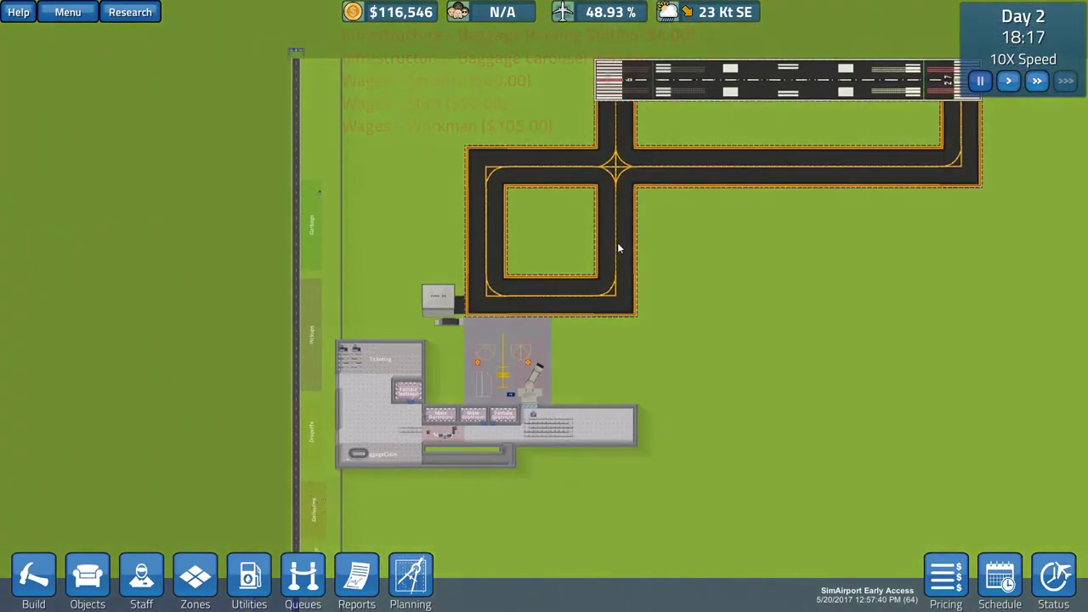
scroll(618, 247, "up", 2)
key("w")
key("w")
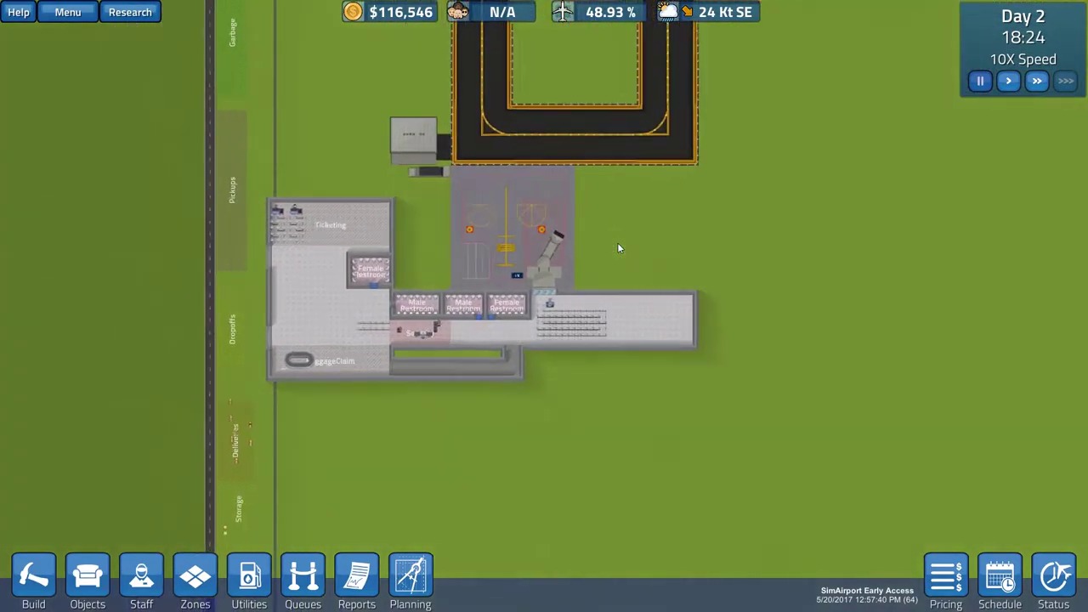
scroll(617, 248, "up", 1)
left_click(130, 11)
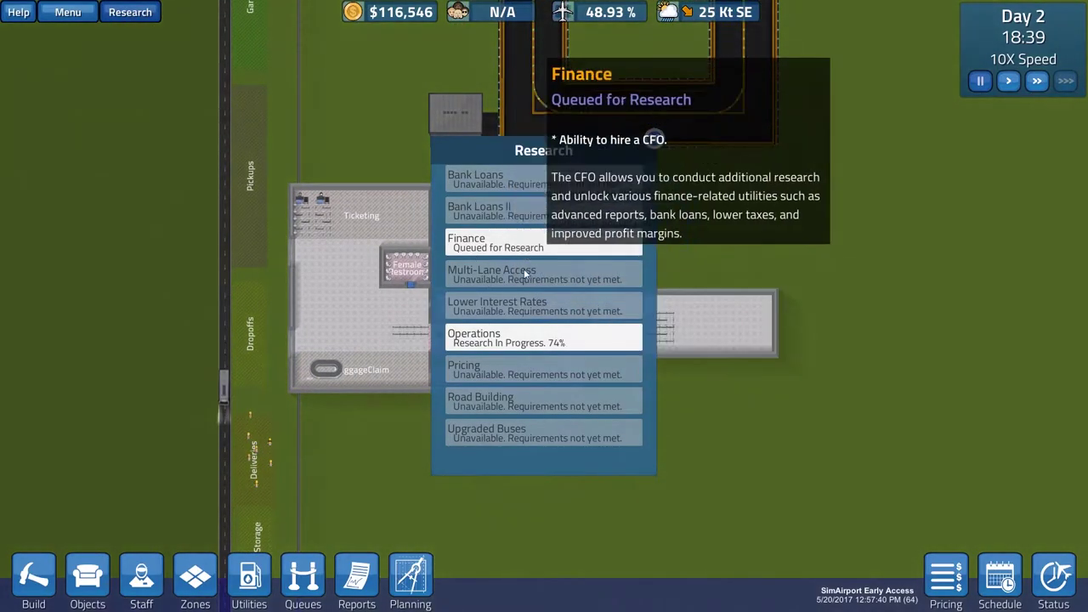
left_click(657, 138)
scroll(561, 291, "up", 2)
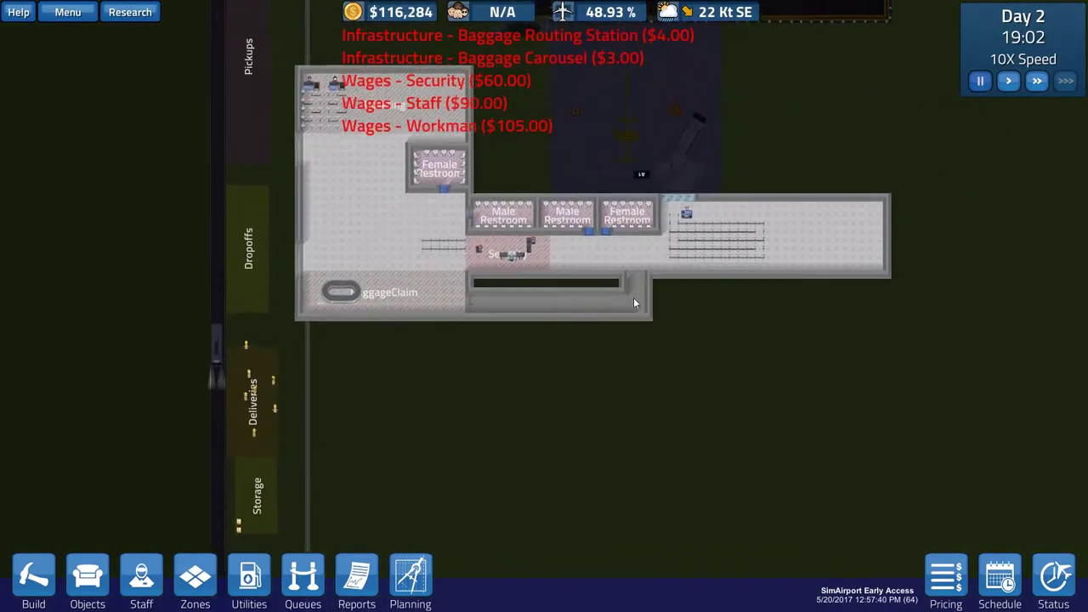
key("w")
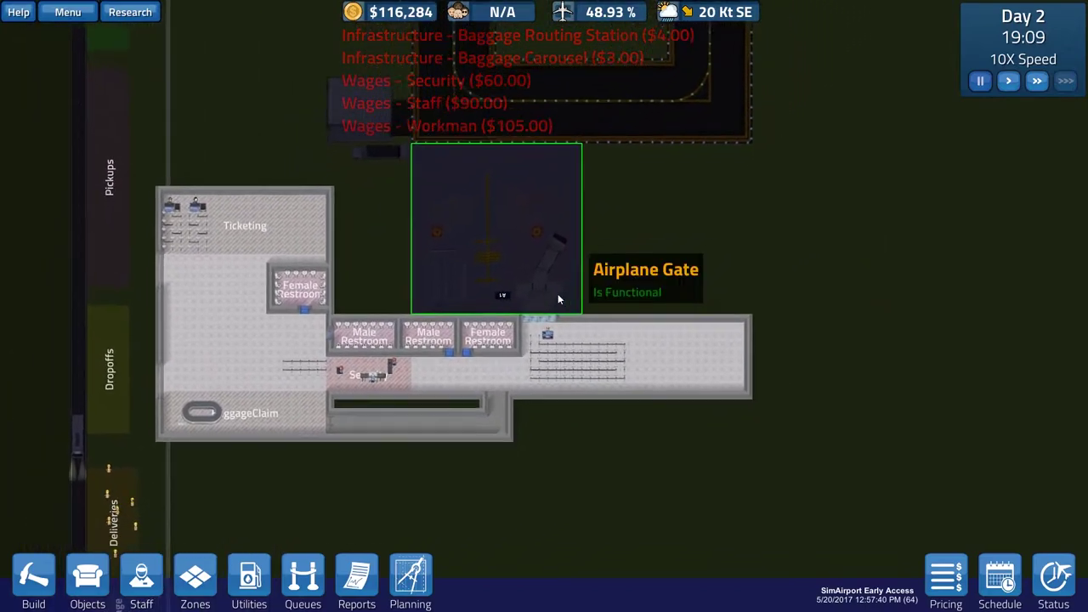
key("s")
key("s")
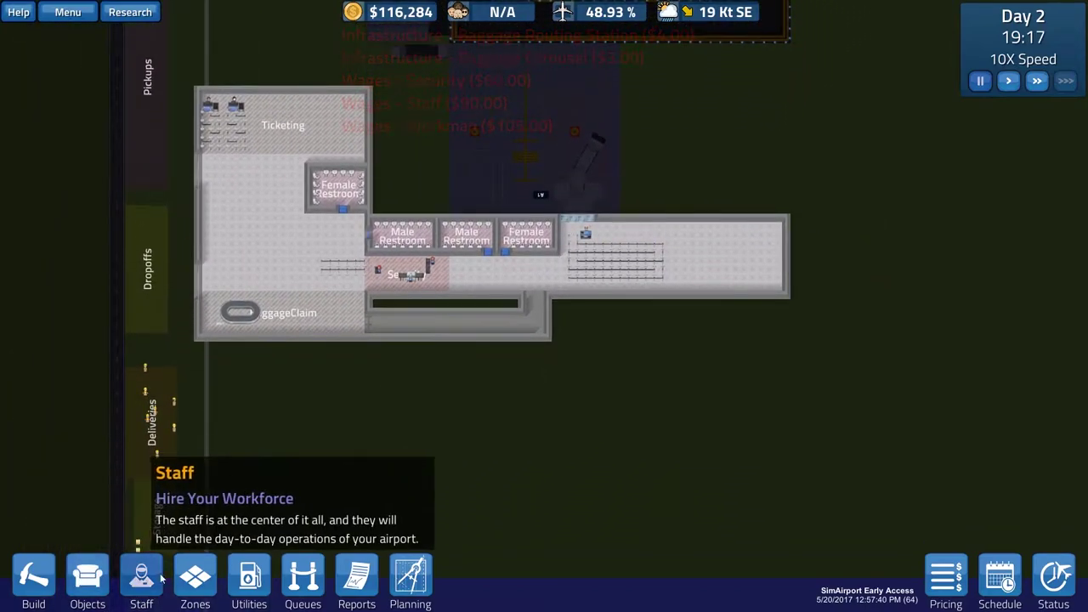
Drag out a roughly 21×6 Foundation rectangle beneath Baggage Claim for $52,000
left_click(88, 578)
left_click(33, 578)
key("s")
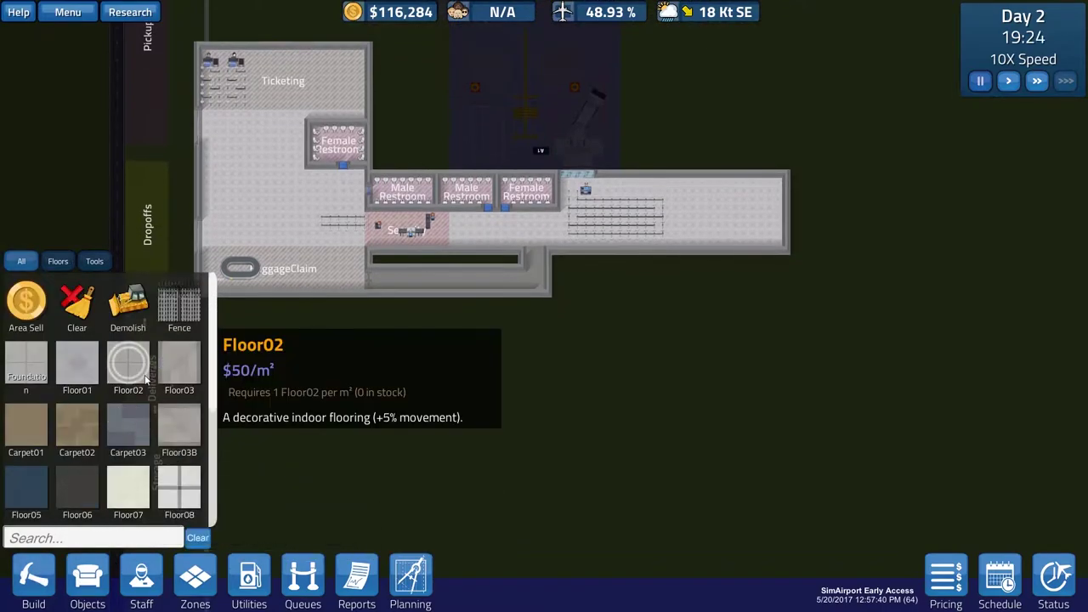
left_click(26, 368)
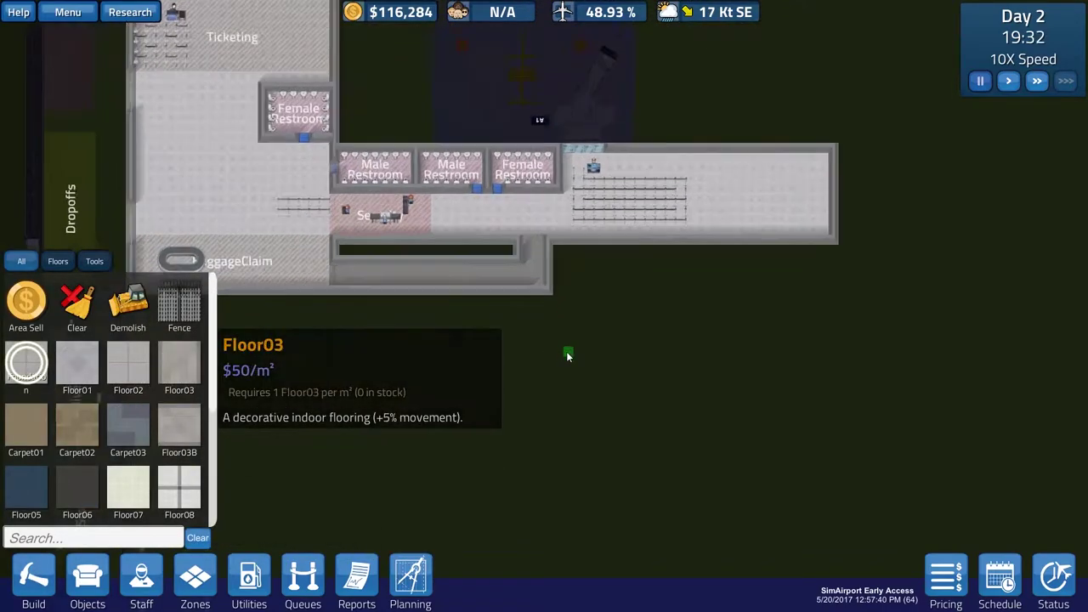
scroll(531, 306, "up", 3)
key("d")
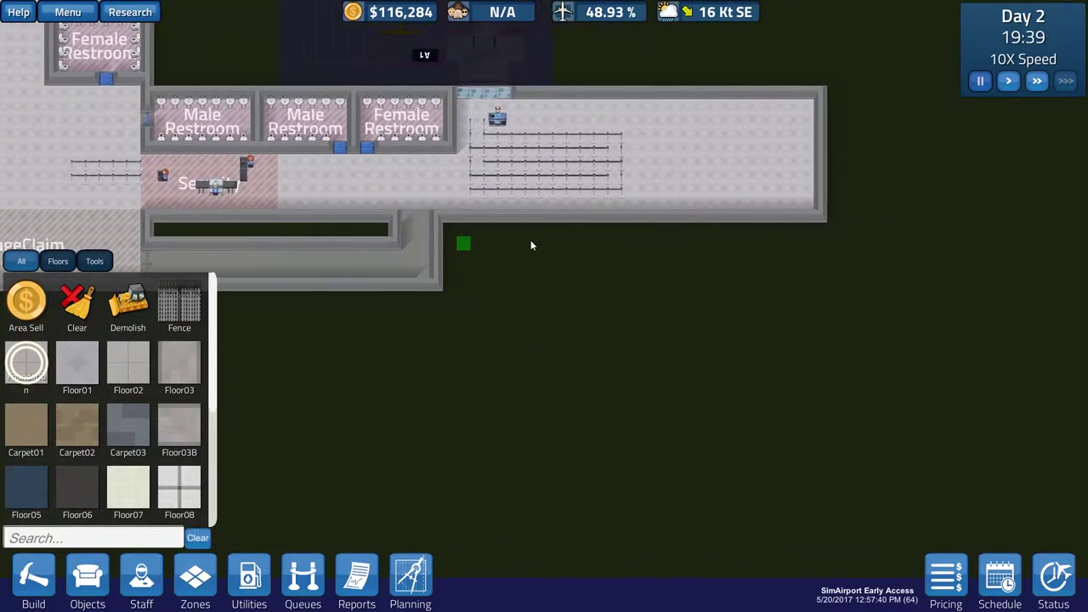
scroll(811, 232, "down", 2)
scroll(555, 310, "down", 2)
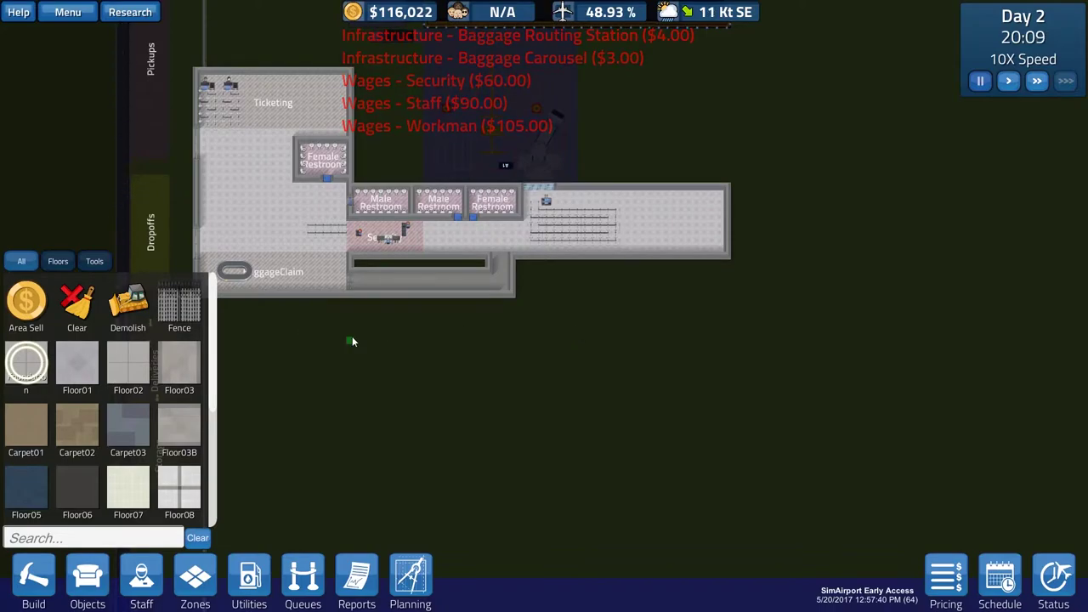
scroll(352, 341, "up", 2)
scroll(320, 308, "up", 2)
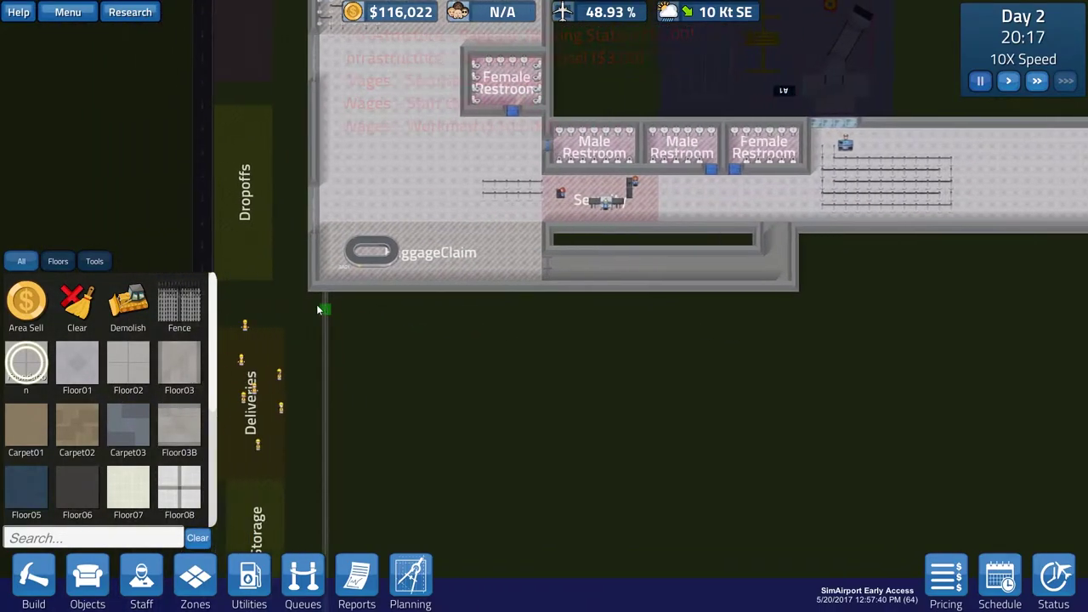
mouse_move(403, 401)
left_mouse_down()
mouse_move(535, 403)
mouse_move(538, 338)
left_mouse_up()
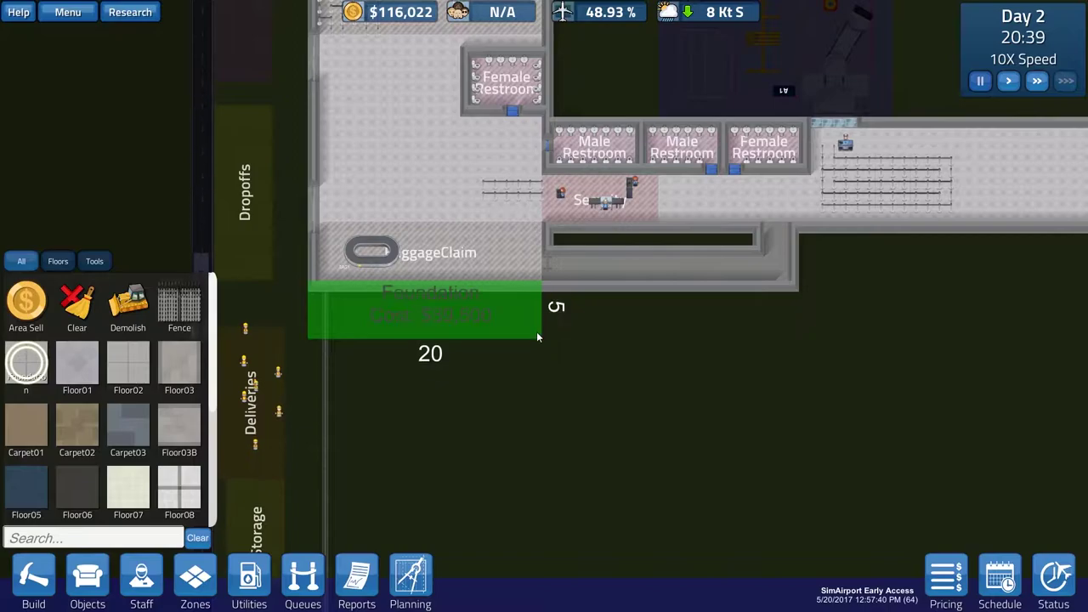
left_click_drag(538, 338, 544, 349)
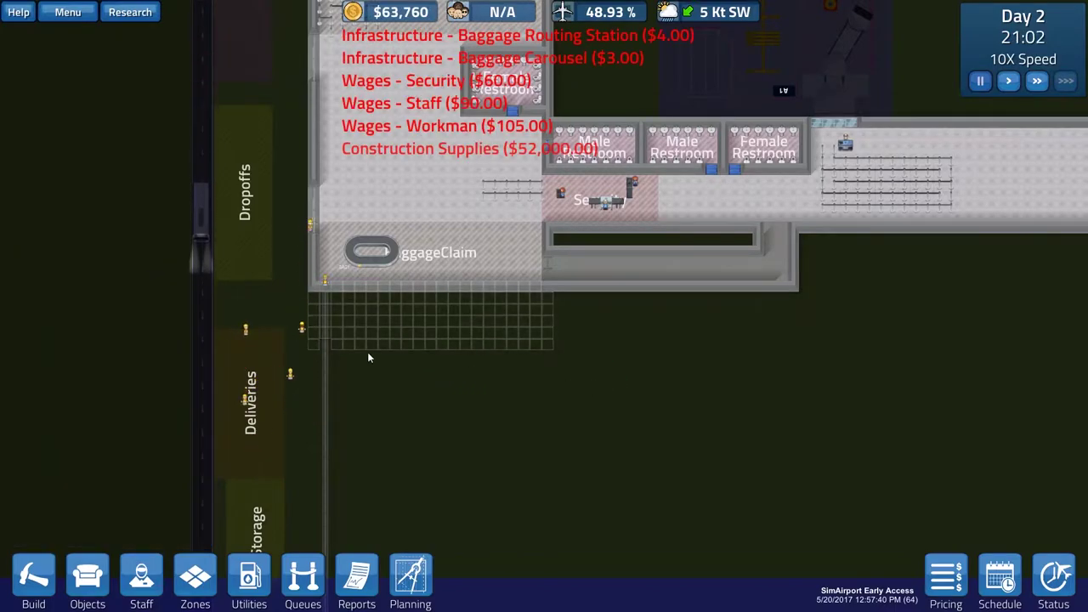
scroll(368, 357, "up", 5)
scroll(368, 357, "up", 3)
Place concrete walls along the new foundation's edge, then leave building mode with Escape
left_click(33, 578)
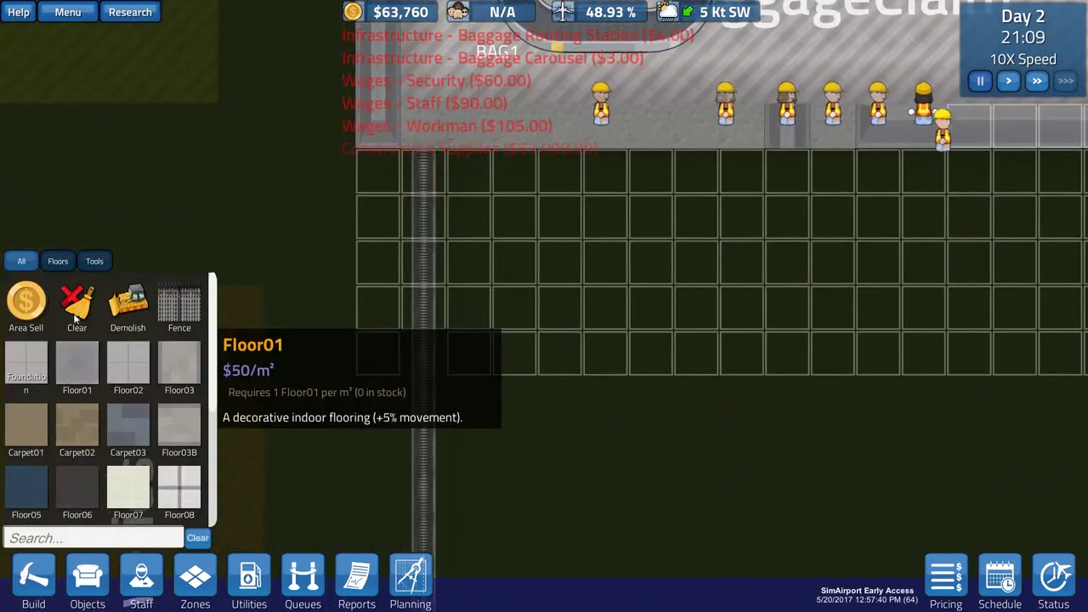
left_click(76, 316)
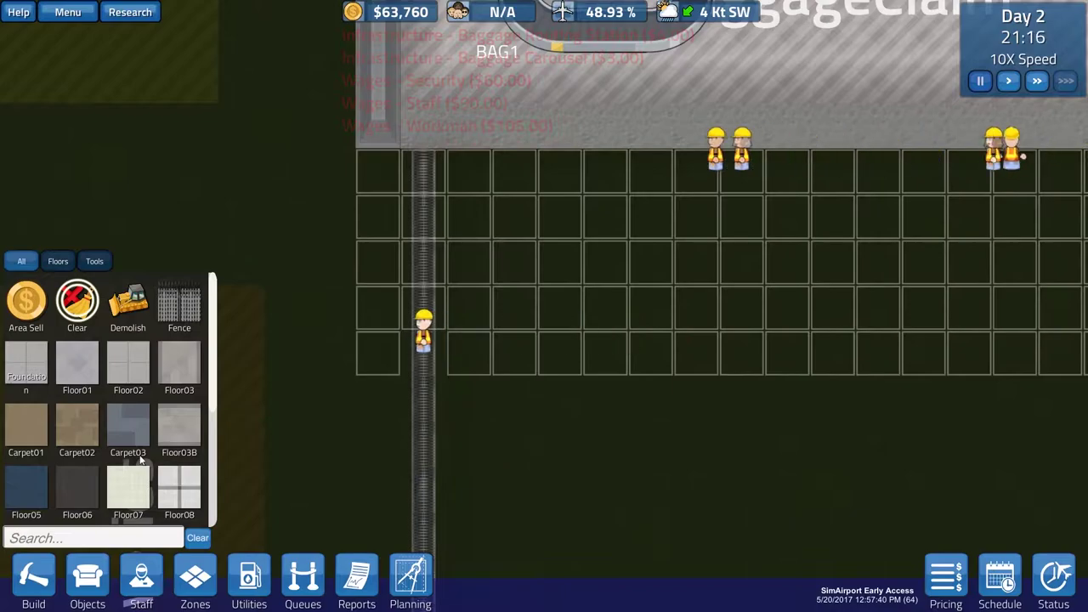
scroll(140, 459, "down", 2)
scroll(141, 460, "down", 2)
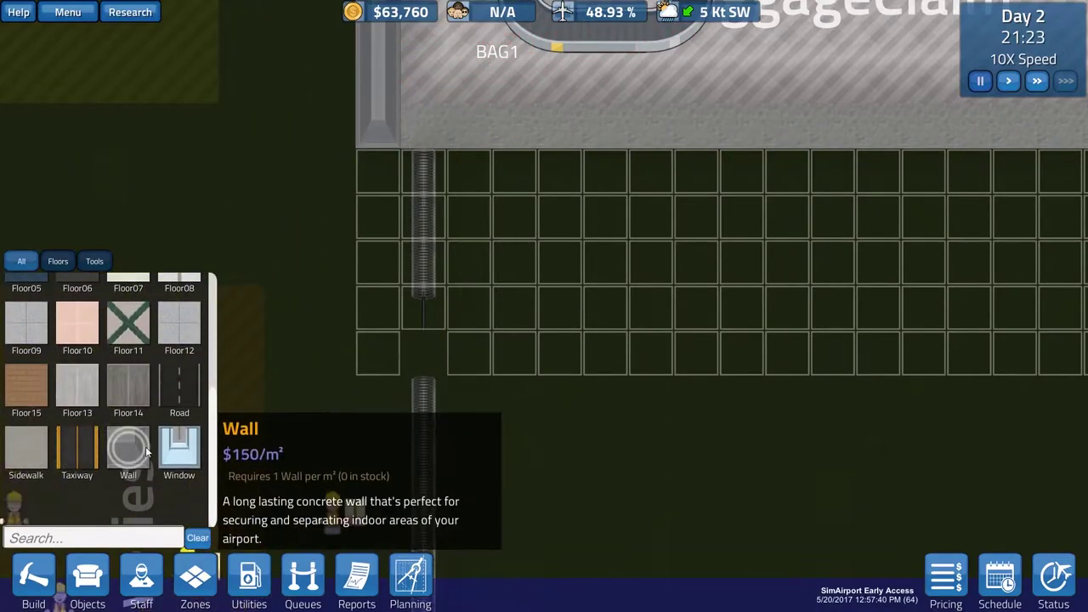
left_click(128, 448)
left_click(423, 355)
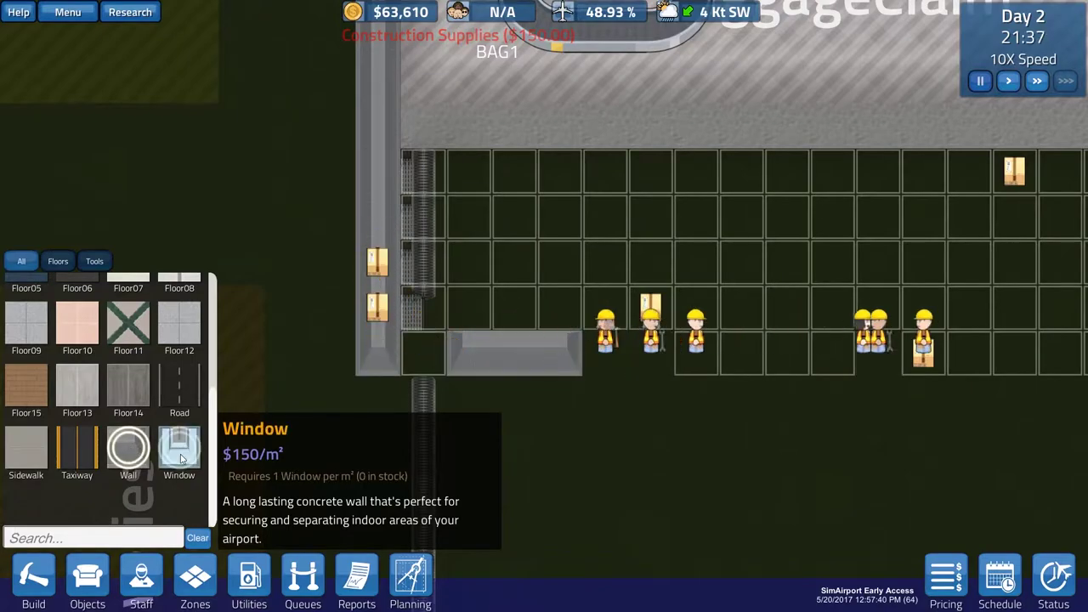
key("Escape")
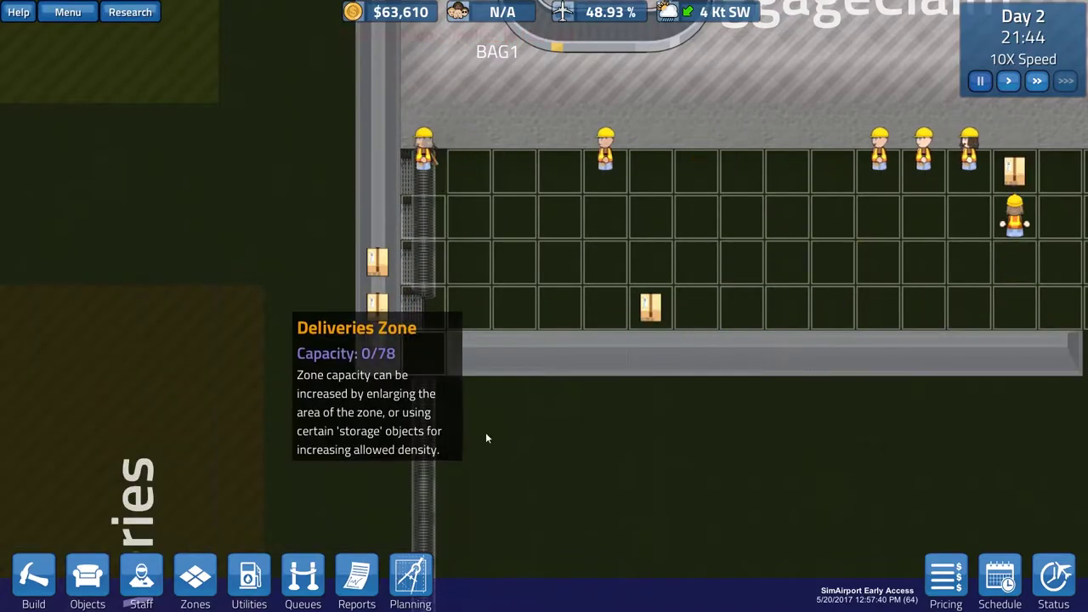
scroll(519, 429, "down", 5)
scroll(518, 430, "down", 2)
scroll(518, 435, "up", 4)
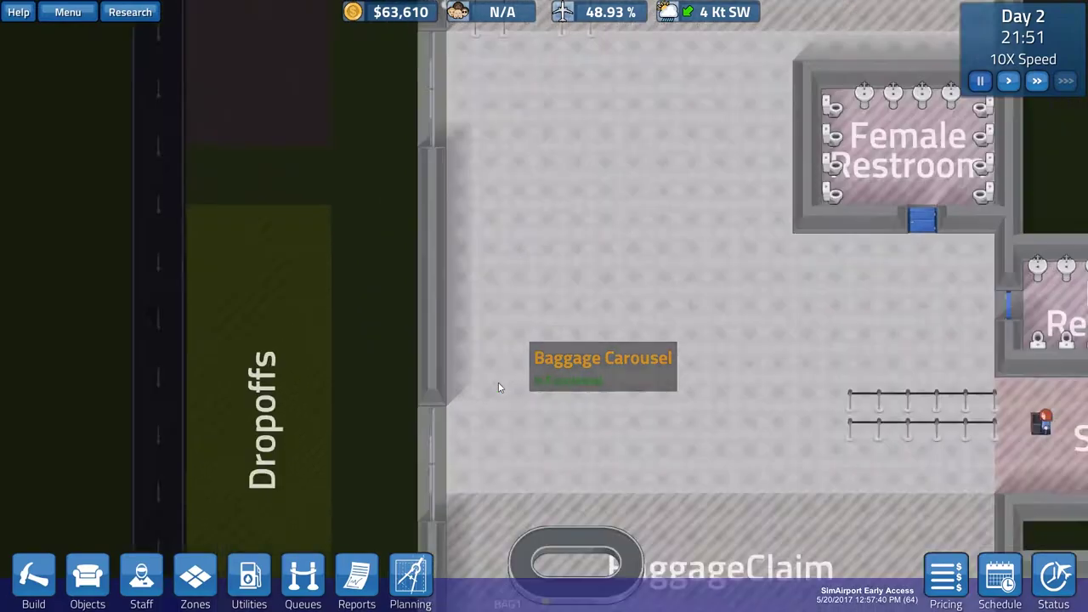
scroll(498, 382, "up", 2)
scroll(498, 383, "down", 3)
scroll(499, 387, "down", 3)
scroll(499, 387, "down", 1)
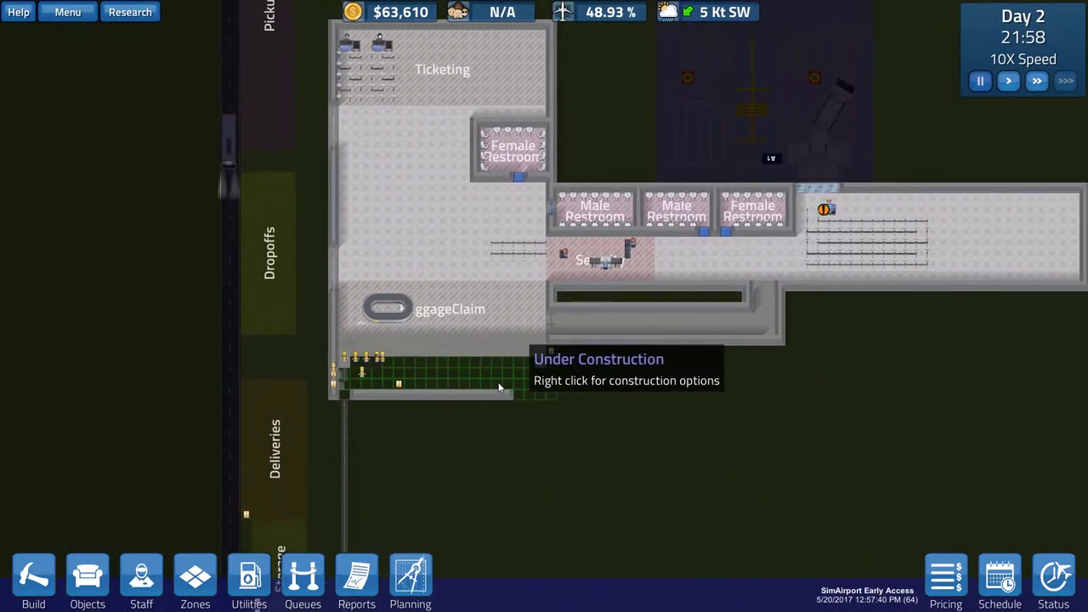
scroll(545, 394, "up", 3)
scroll(546, 394, "up", 3)
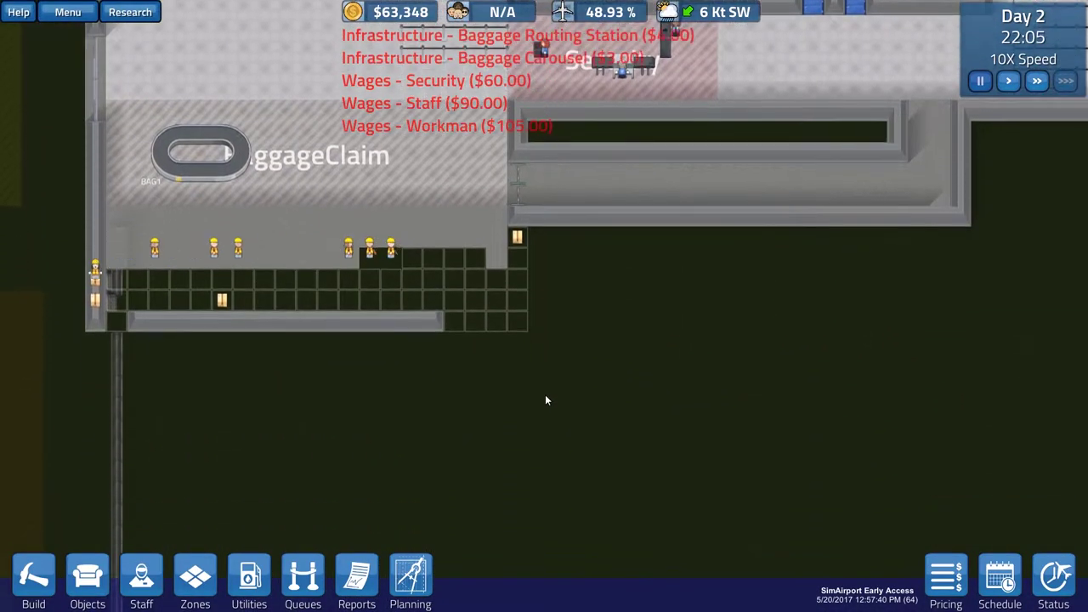
scroll(545, 394, "down", 3)
scroll(543, 390, "up", 2)
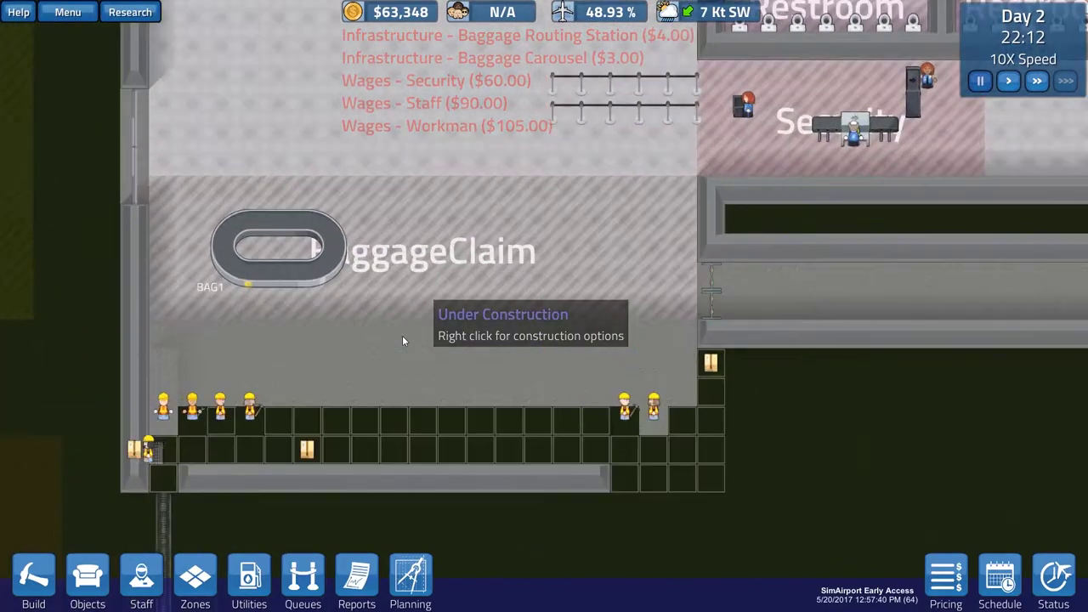
scroll(402, 335, "down", 2)
scroll(396, 336, "down", 2)
scroll(499, 344, "up", 3)
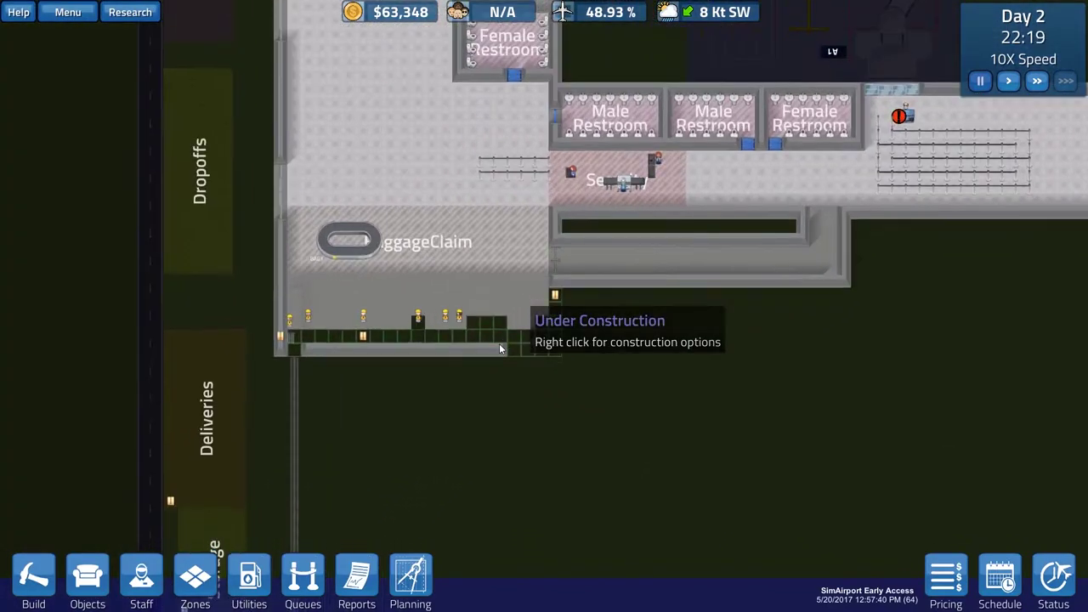
scroll(499, 344, "up", 2)
scroll(546, 341, "down", 2)
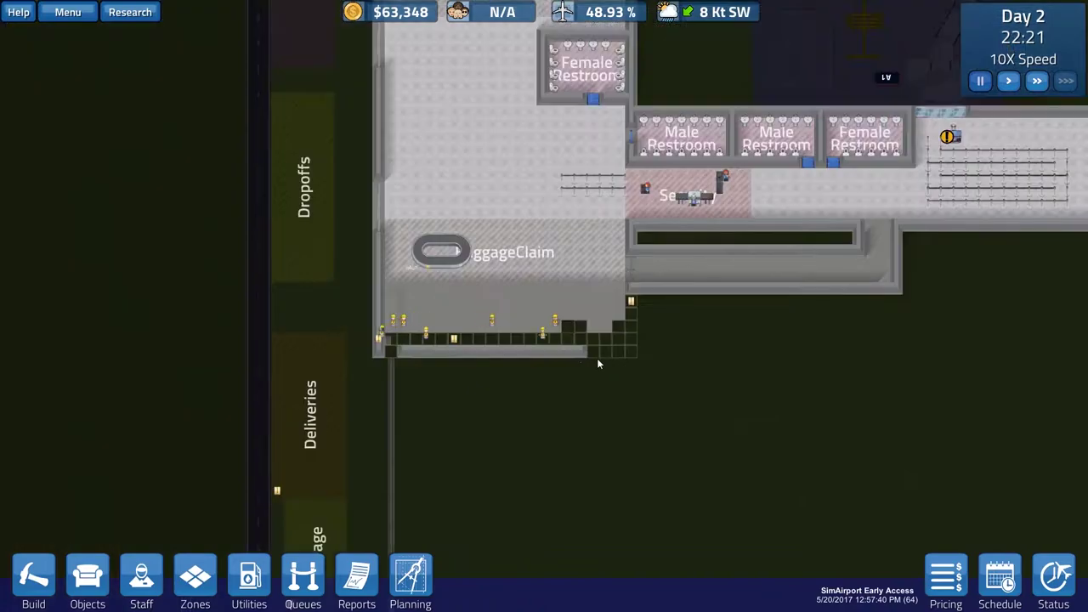
scroll(563, 375, "up", 1)
scroll(562, 376, "up", 2)
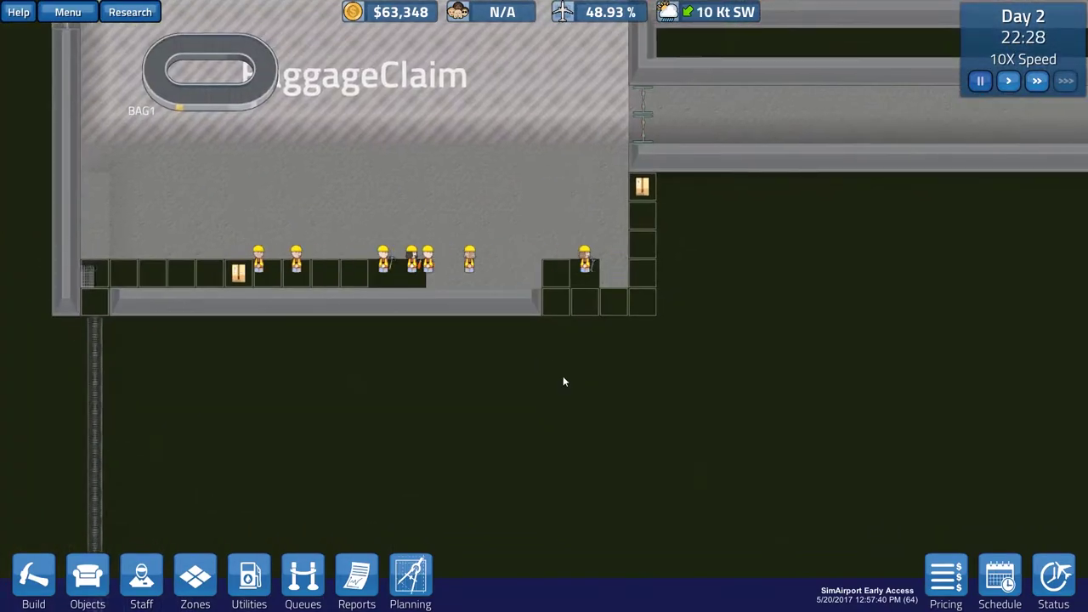
scroll(562, 375, "up", 1)
scroll(563, 382, "up", 1)
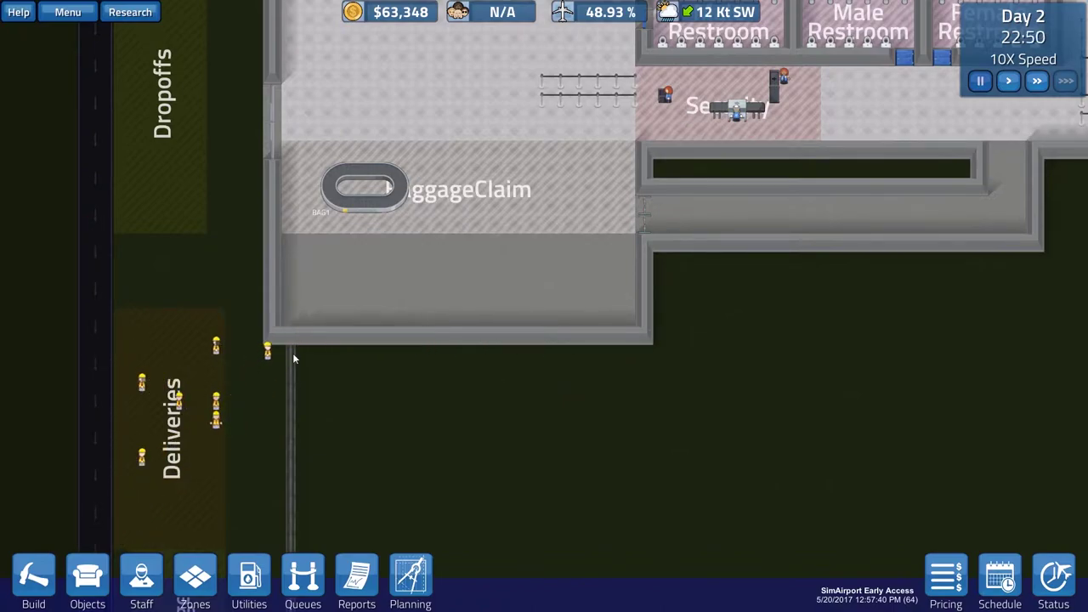
left_click(193, 576)
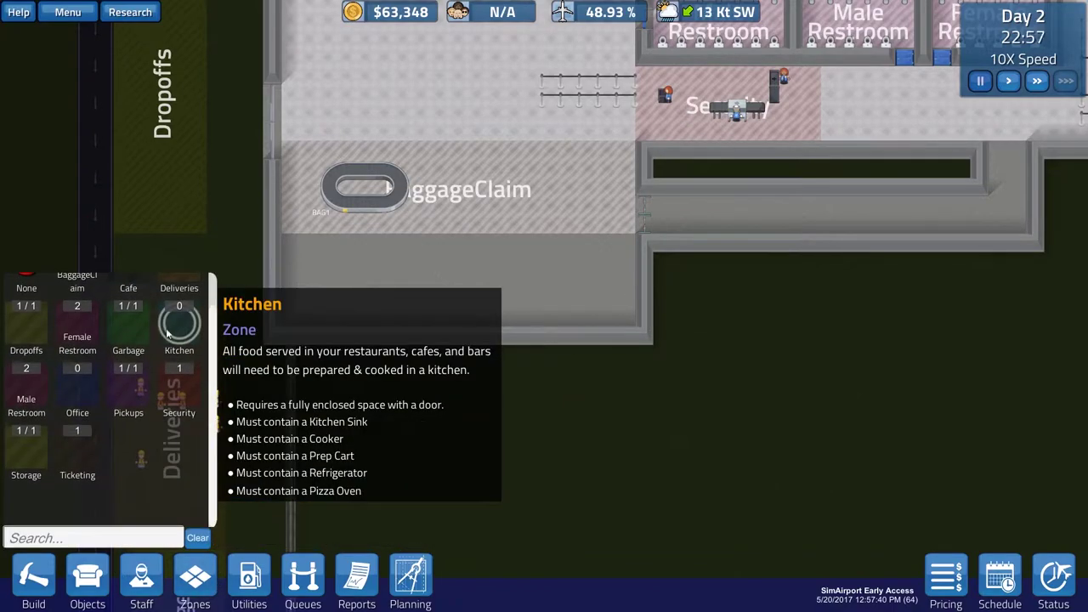
left_click(167, 334)
scroll(597, 422, "down", 5)
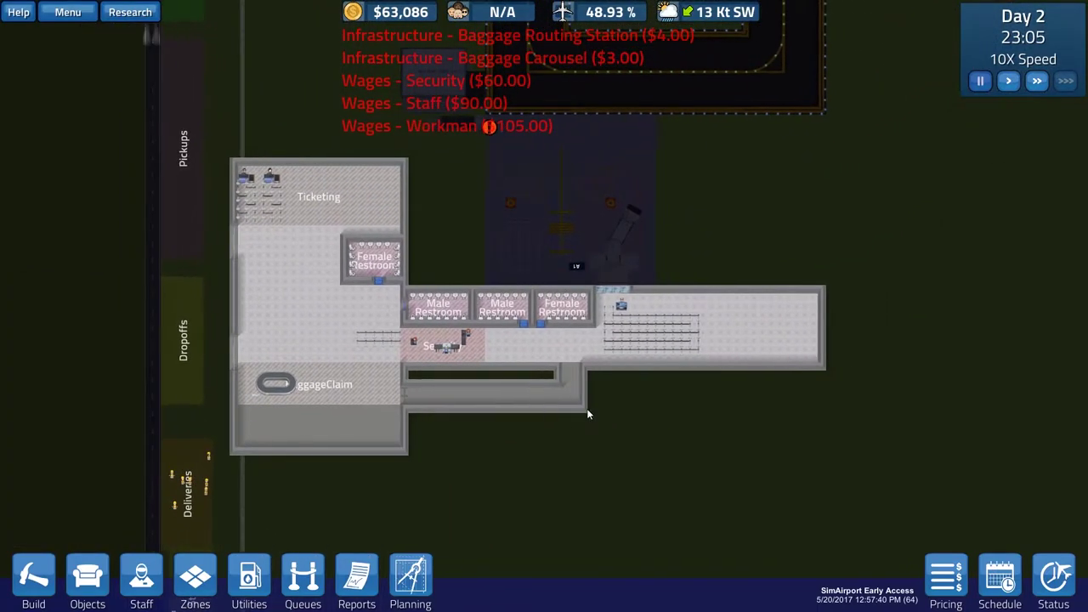
key("w")
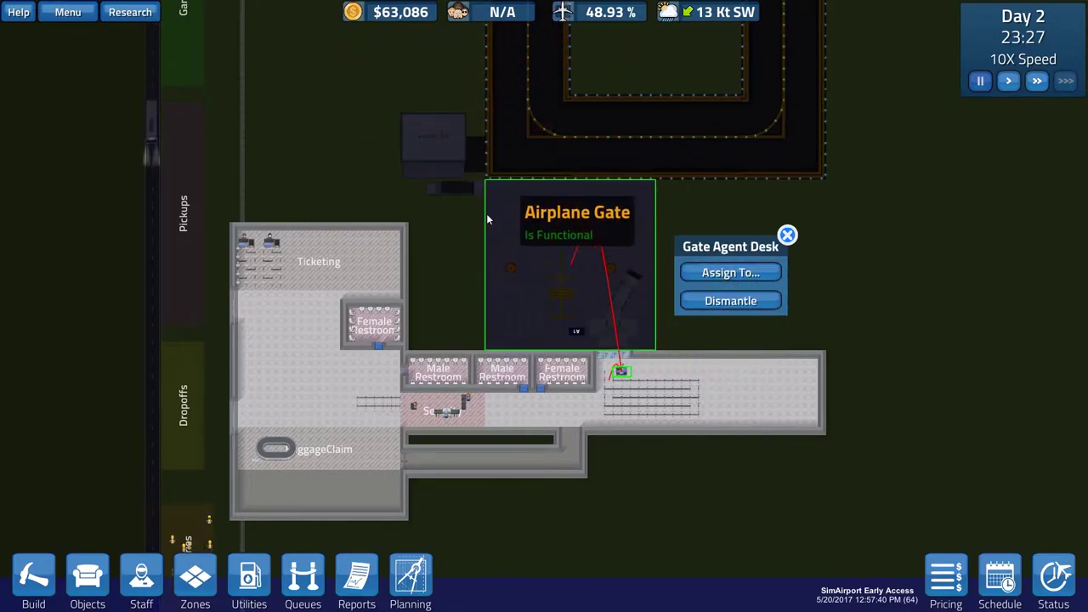
left_click(516, 291)
key("w")
key("a")
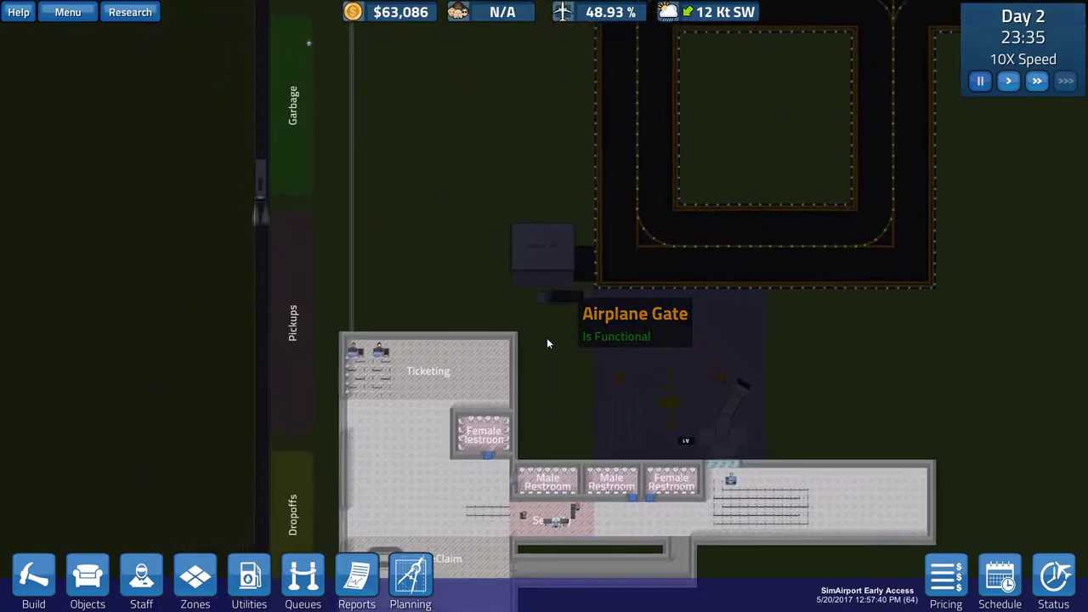
key("s")
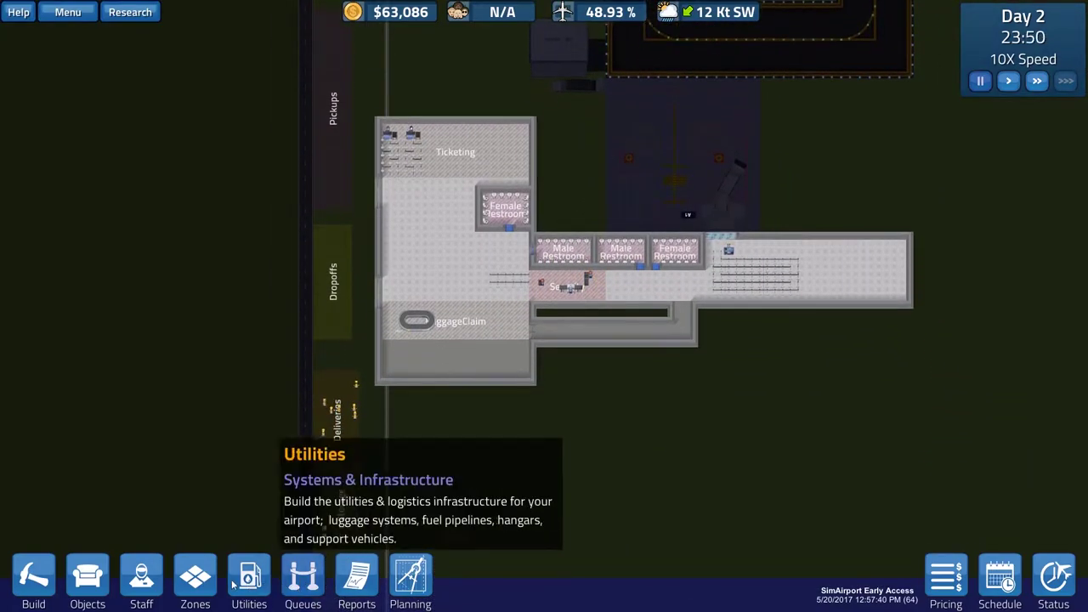
Select the Garbage Bin and place bins by the security-area wall and the restrooms
left_click(87, 578)
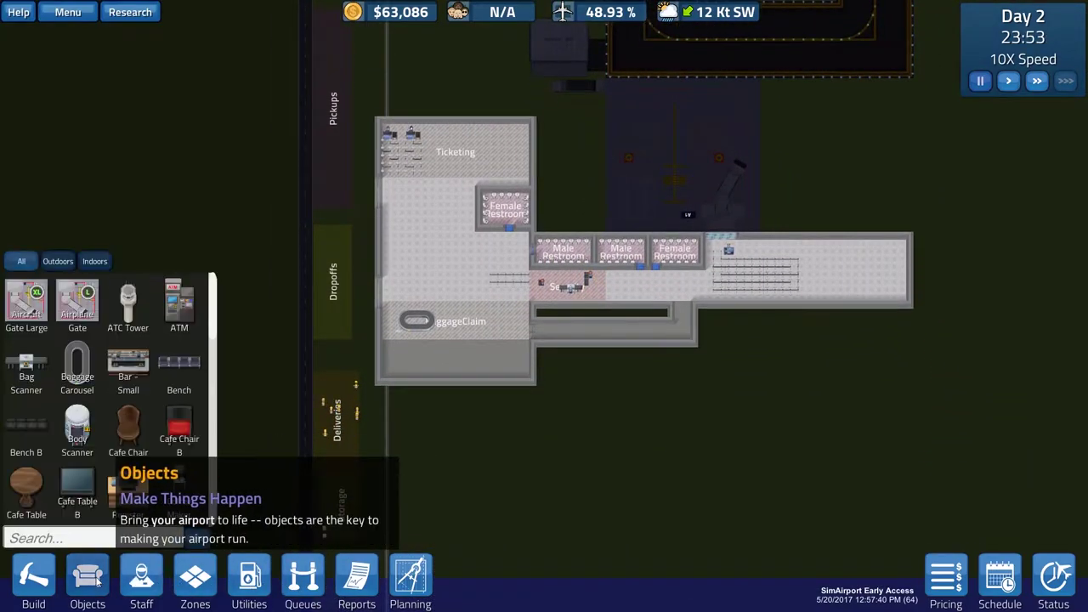
left_click(93, 538)
type("g")
left_click(26, 432)
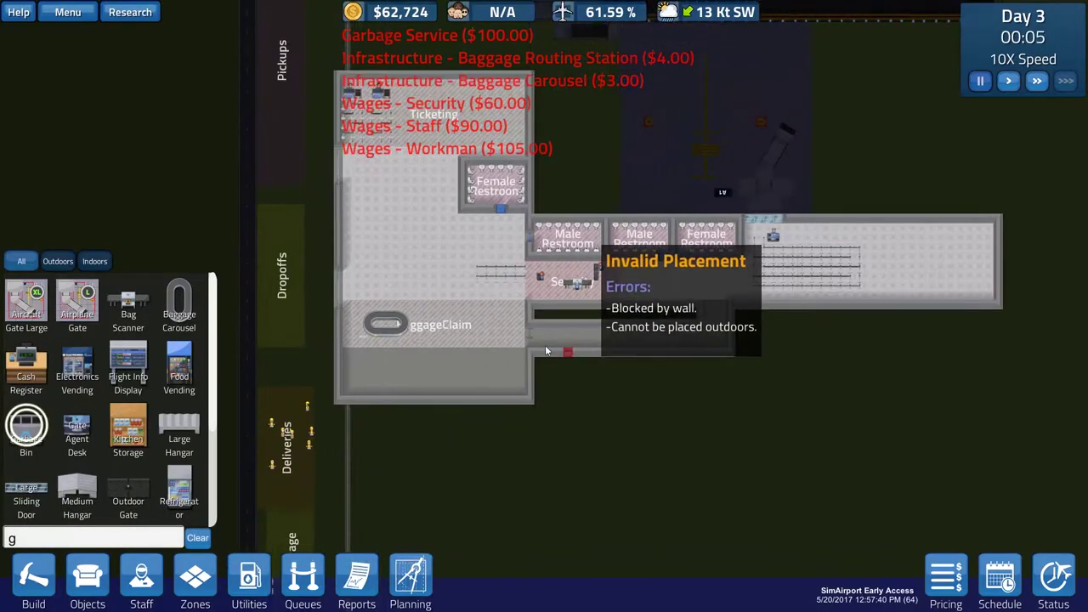
scroll(544, 345, "up", 3)
scroll(545, 323, "up", 3)
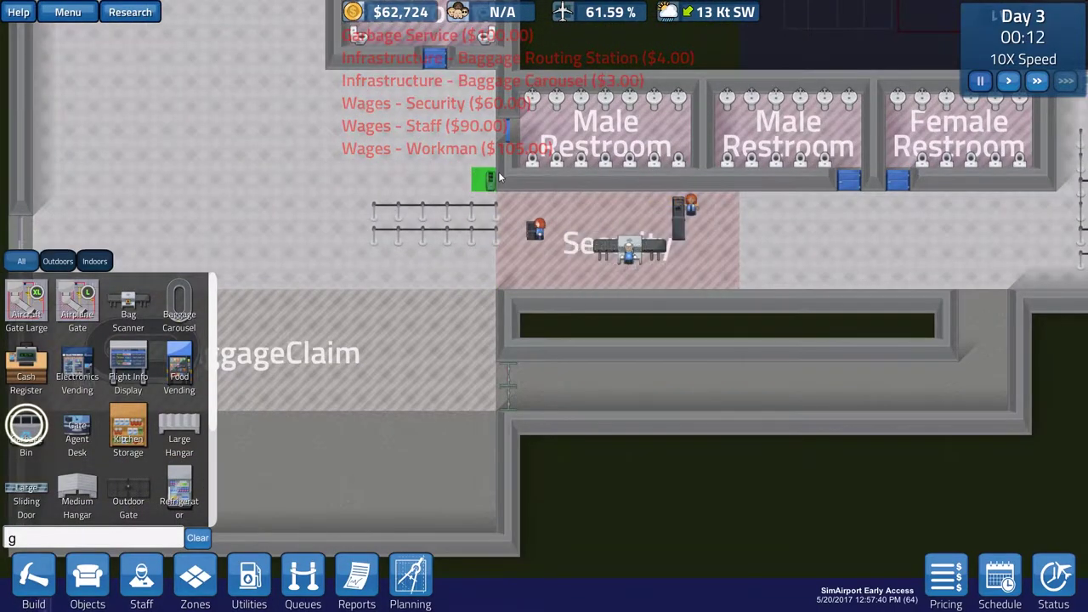
left_click(489, 178)
left_click_drag(595, 255, 493, 255)
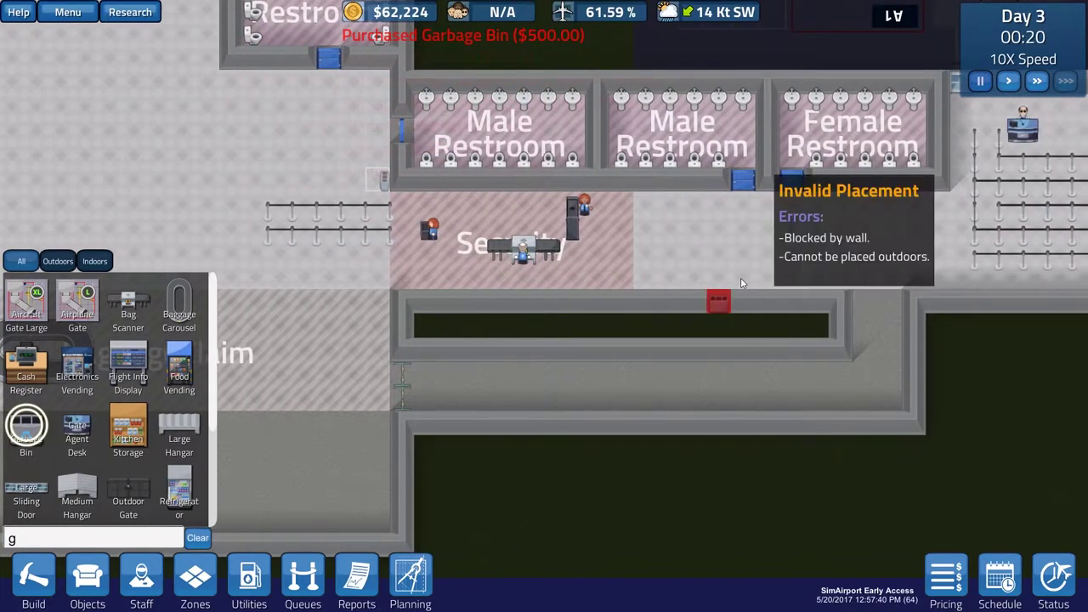
left_click(694, 300)
Place more garbage bins inside the terminal, near baggage claim and on the west wall
left_click_drag(765, 255, 663, 323)
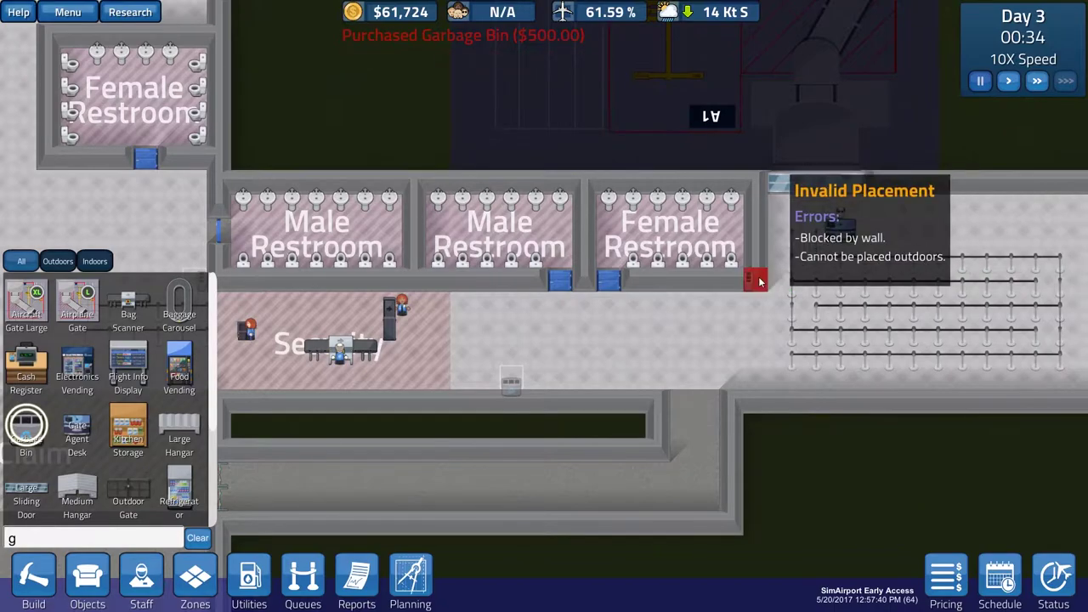
left_click(748, 291)
left_click_drag(680, 382, 425, 213)
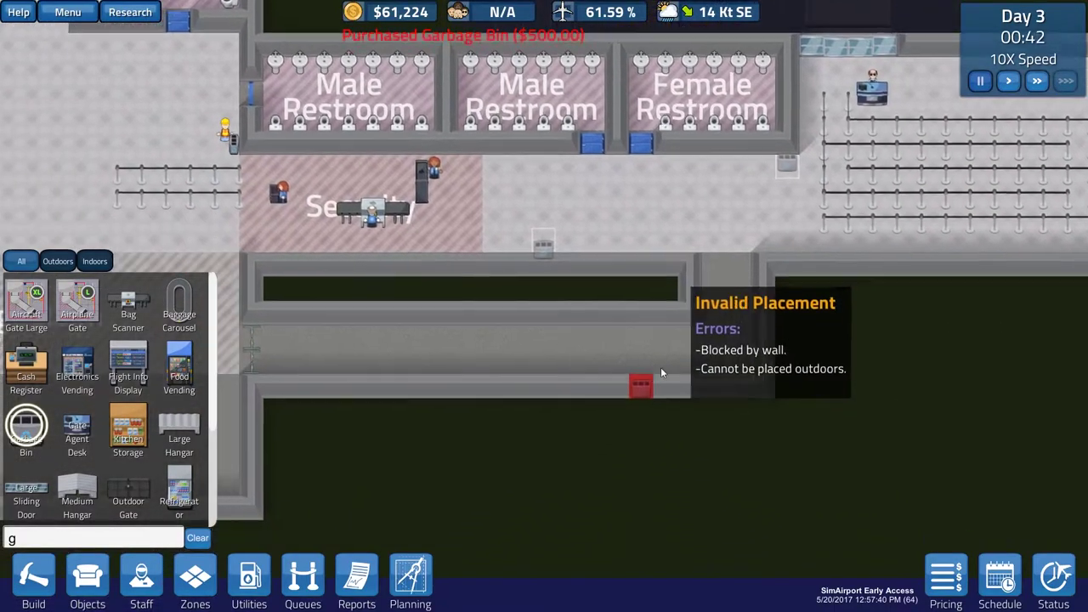
scroll(439, 320, "down", 3)
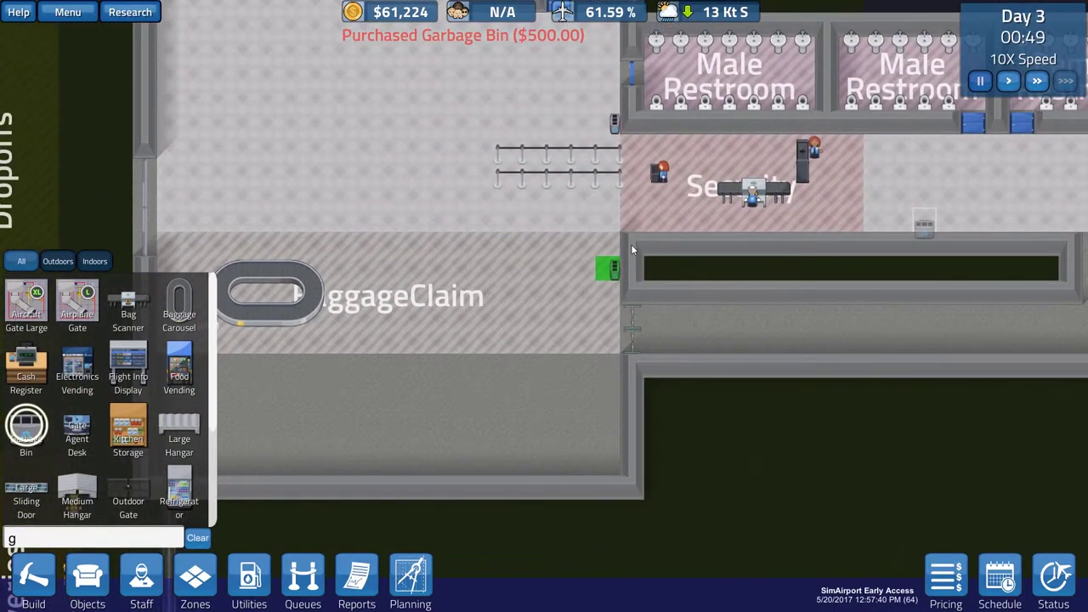
left_click(631, 244)
scroll(631, 244, "up", 3)
left_click_drag(298, 270, 362, 269)
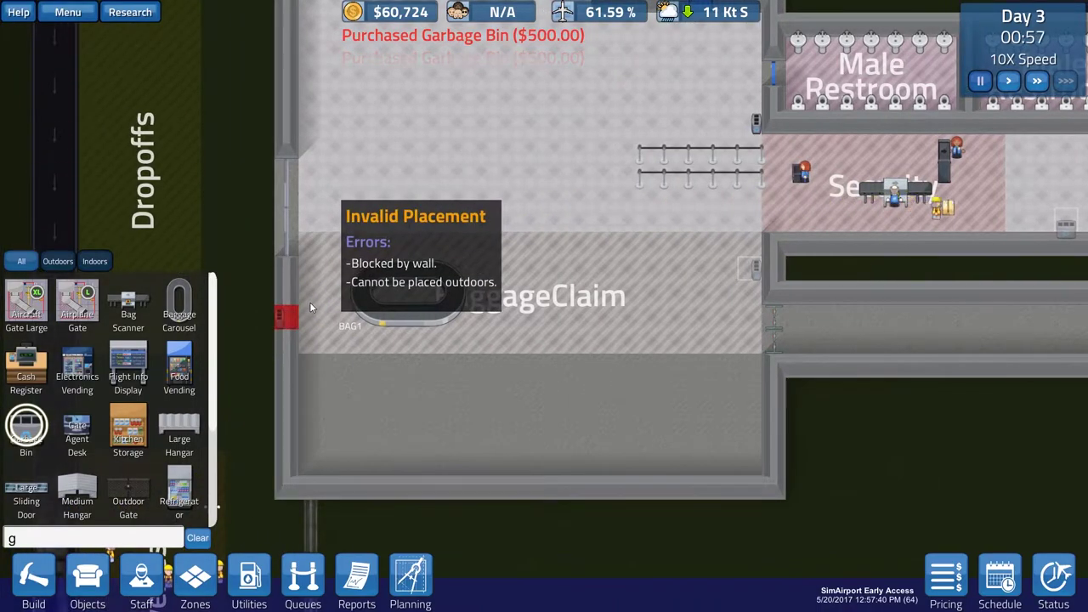
left_click_drag(315, 313, 315, 527)
left_click(310, 238)
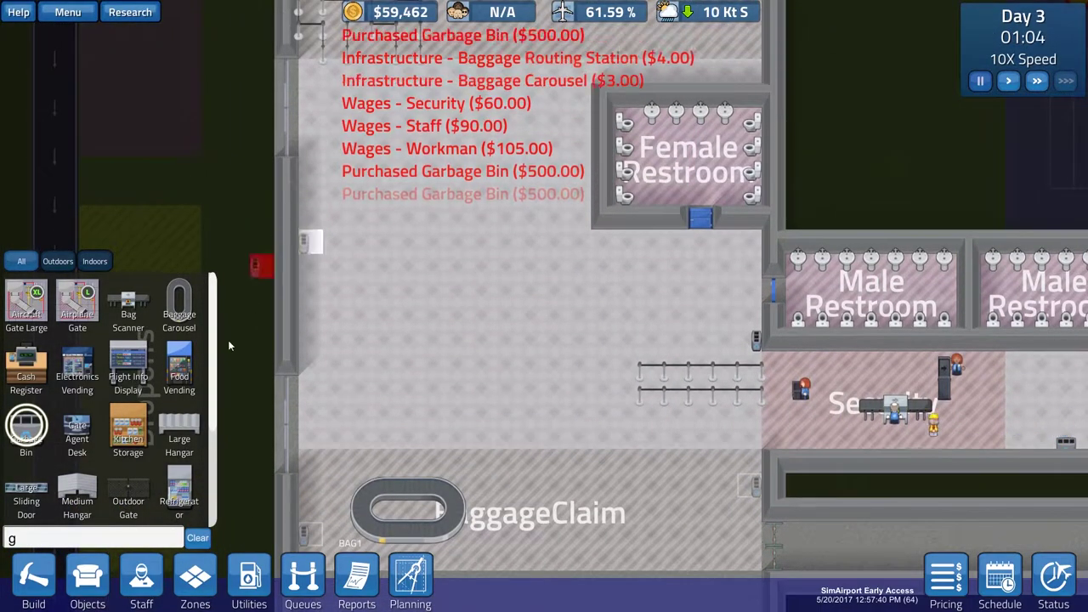
Select Flight Info Display and place two of them in the main hall
left_click(127, 370)
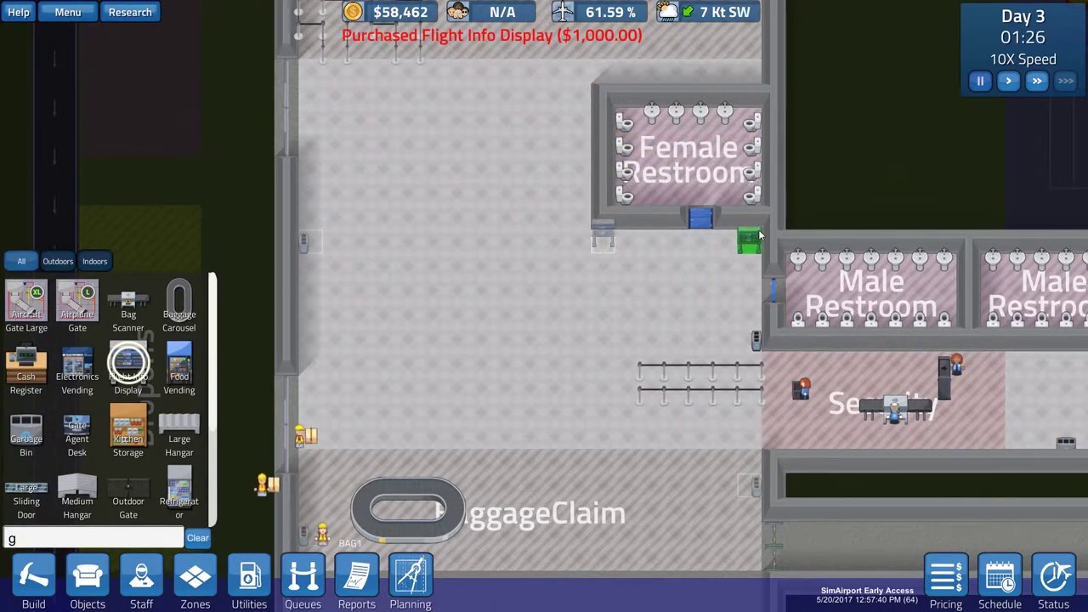
key("w")
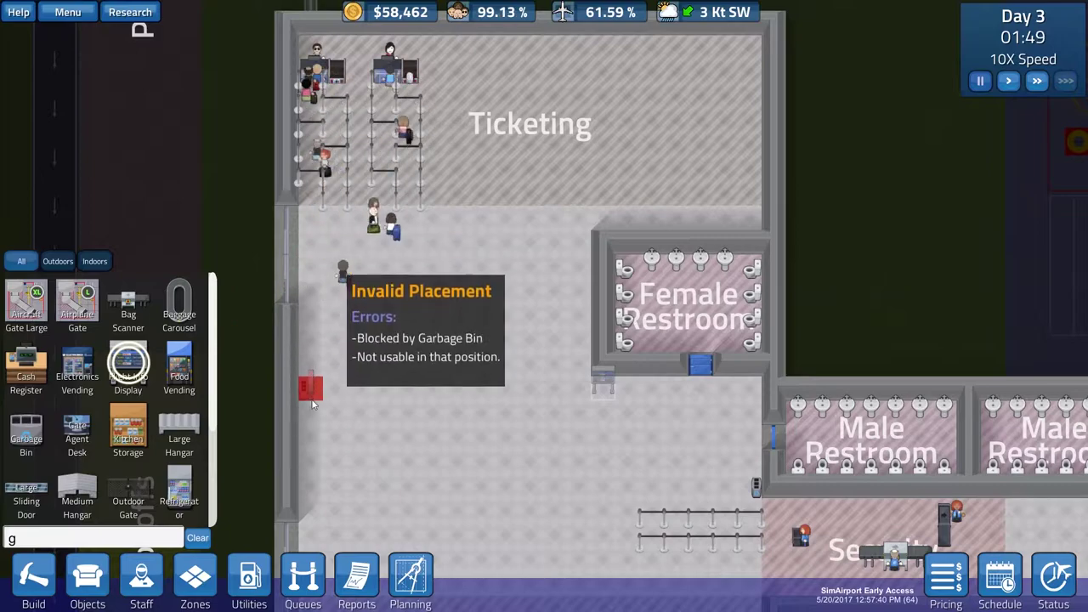
key("s")
left_click(359, 423)
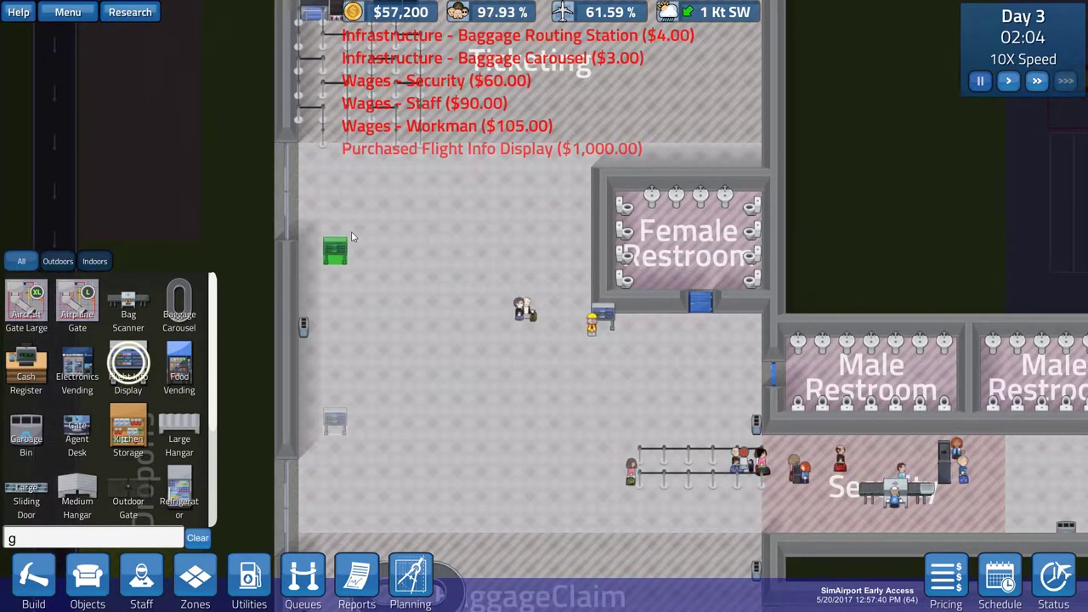
left_click(343, 247)
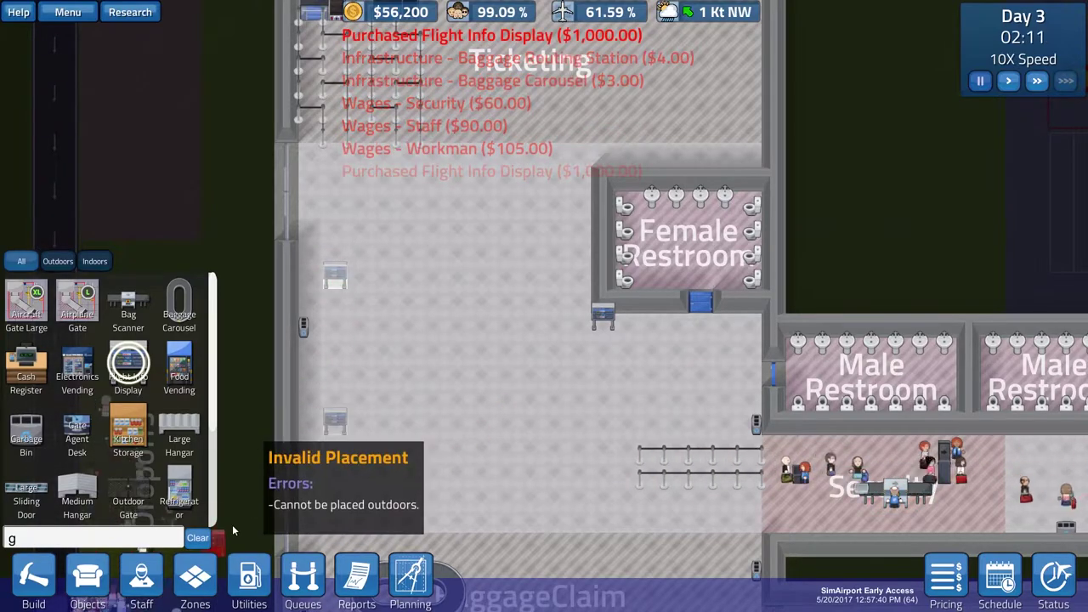
scroll(128, 408, "down", 2)
left_click(128, 459)
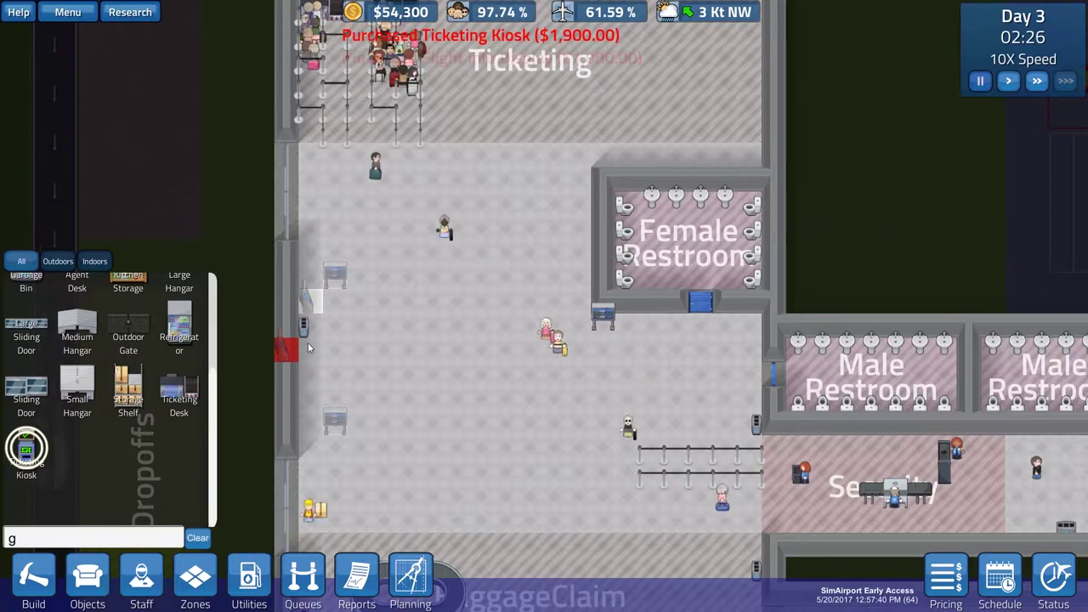
scroll(467, 400, "down", 2)
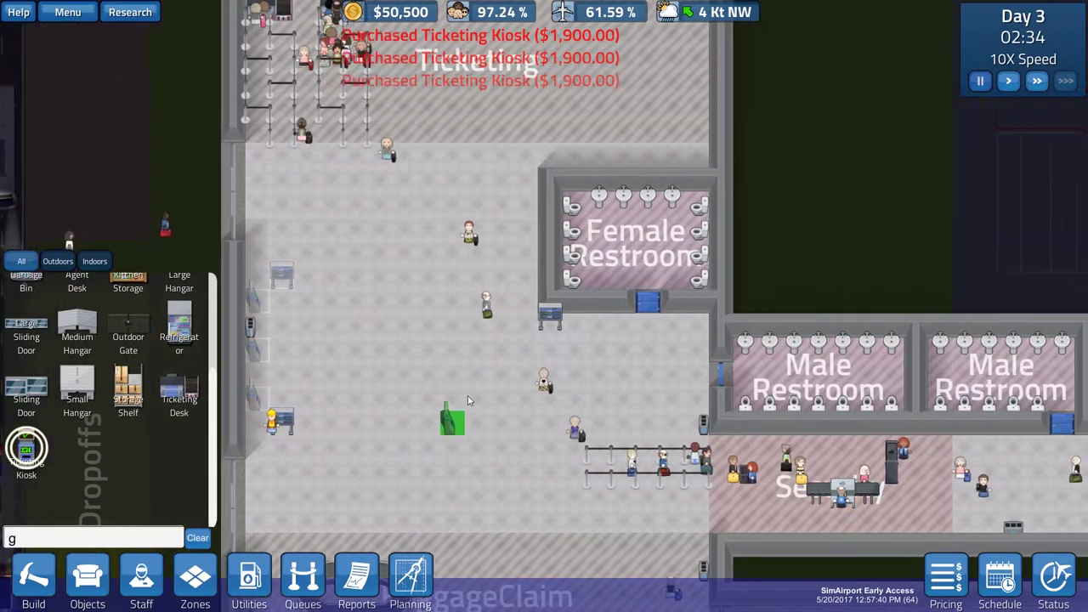
scroll(467, 399, "up", 2)
key("s+d")
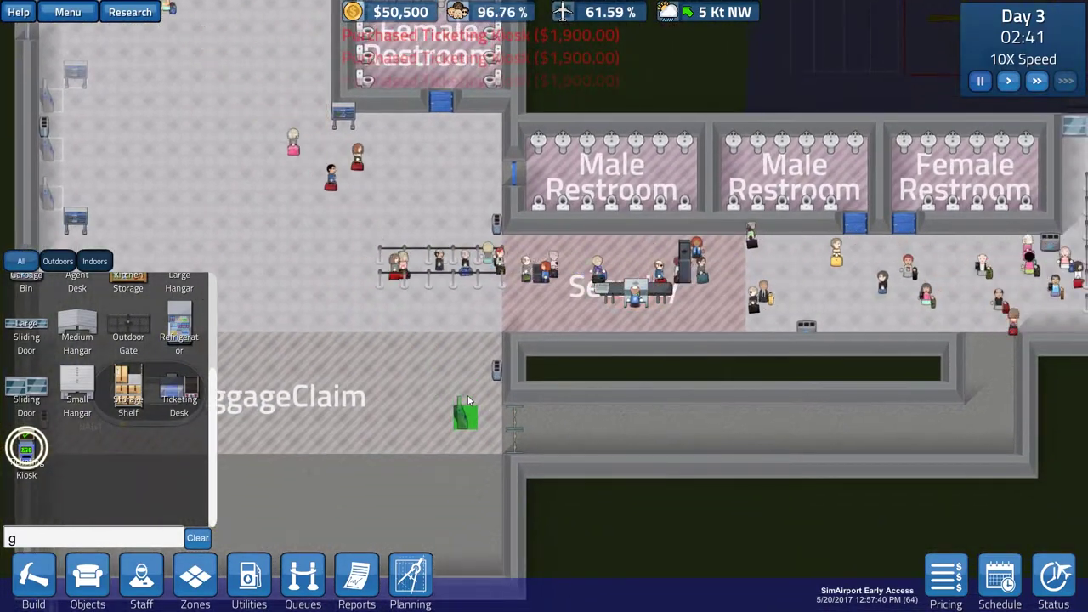
key("w")
key("w")
scroll(467, 396, "up", 2)
scroll(548, 468, "down", 2)
scroll(549, 465, "down", 3)
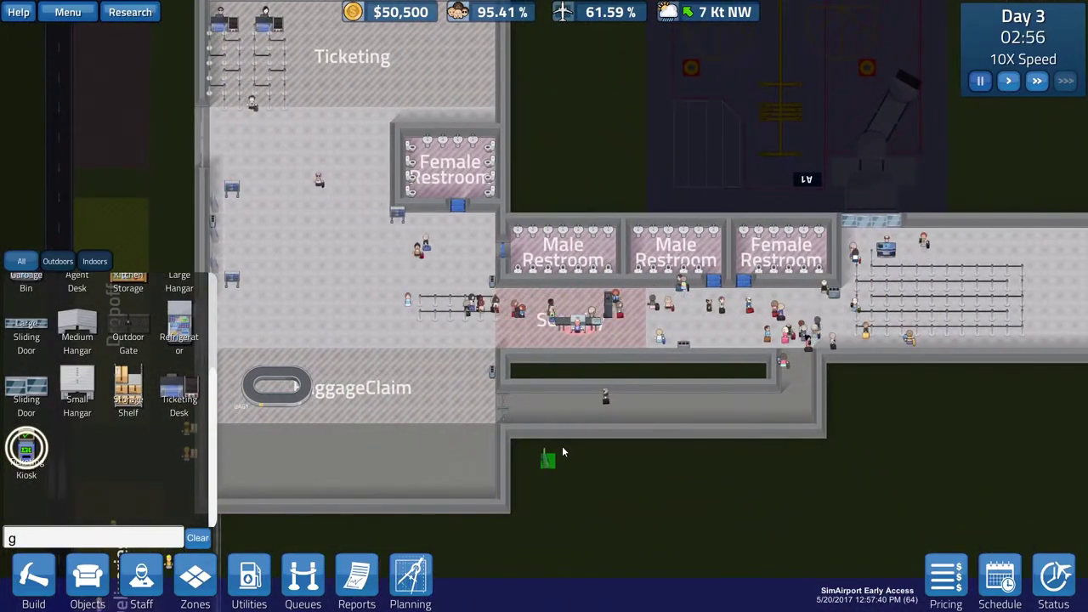
key("d")
scroll(131, 340, "up", 2)
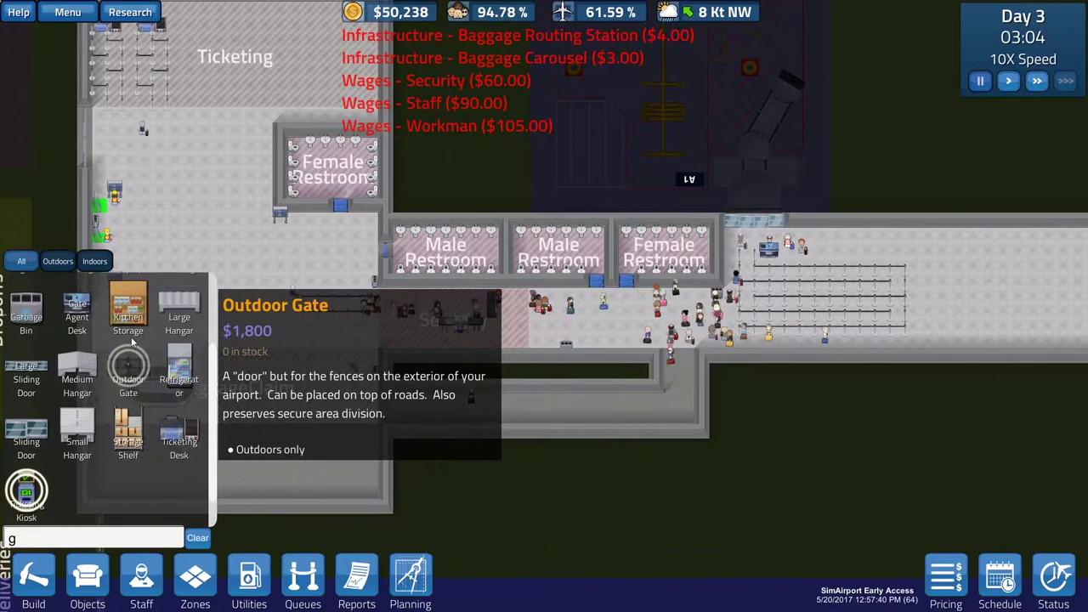
scroll(132, 340, "up", 2)
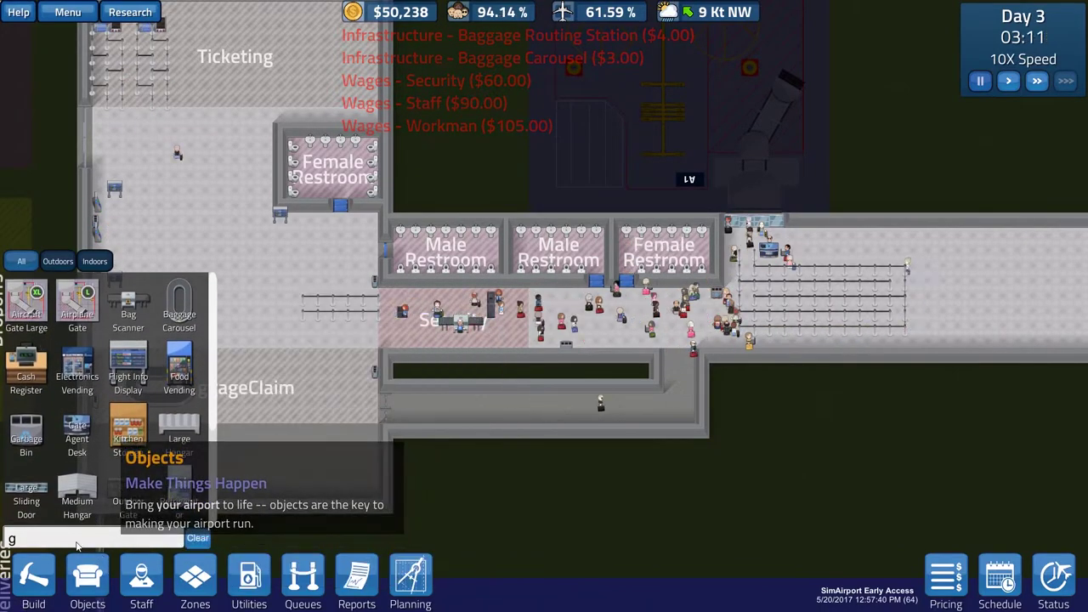
left_click(34, 541)
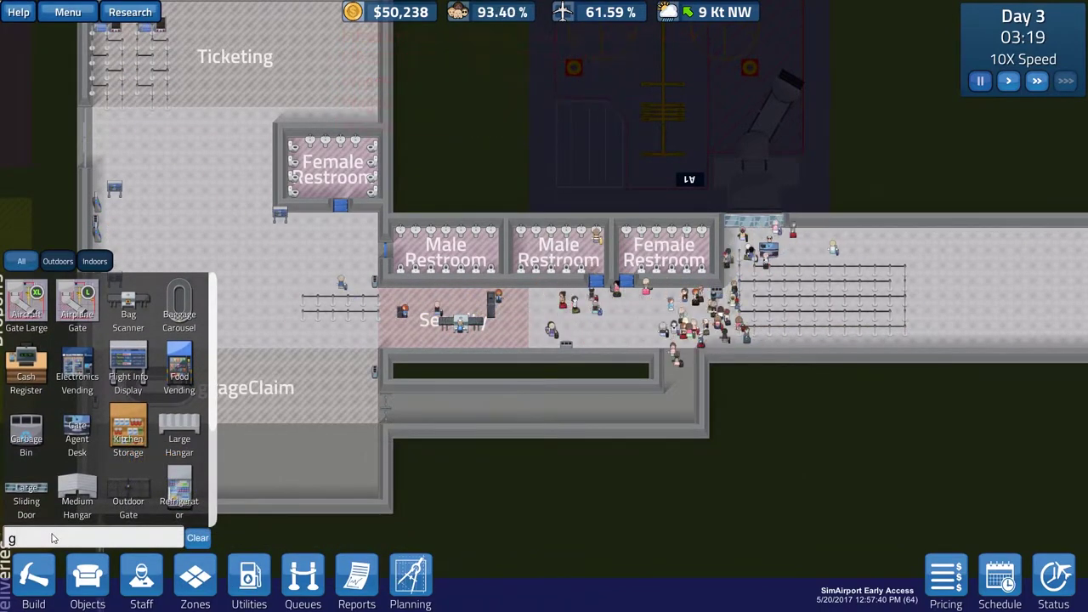
Pick the basic Bench, turn it vertical, and place benches at the gate and in baggage claim
key("BackSpace")
type("be")
left_click(25, 301)
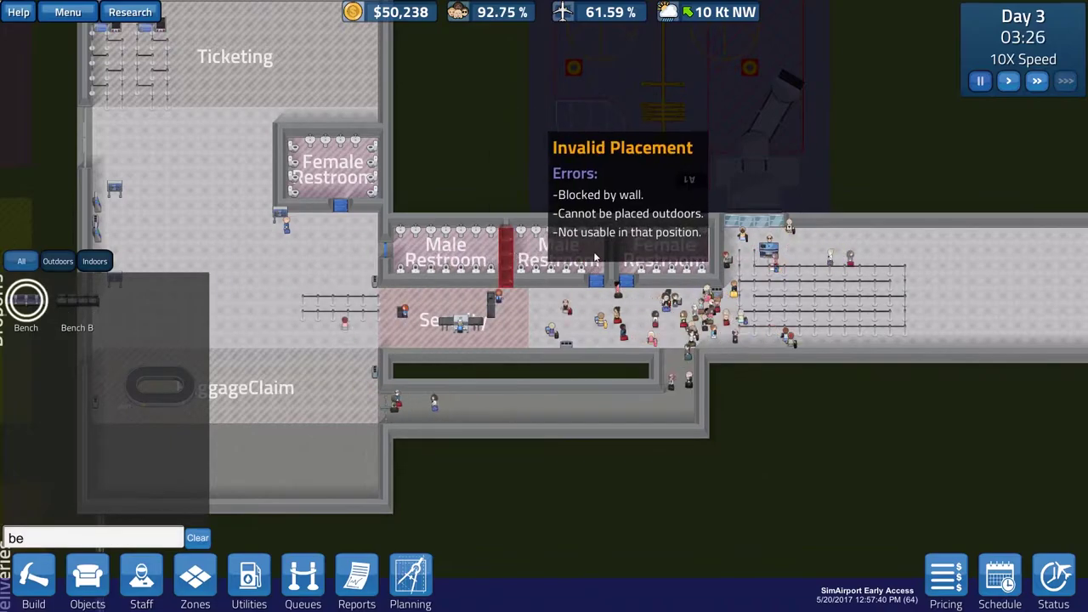
key("d")
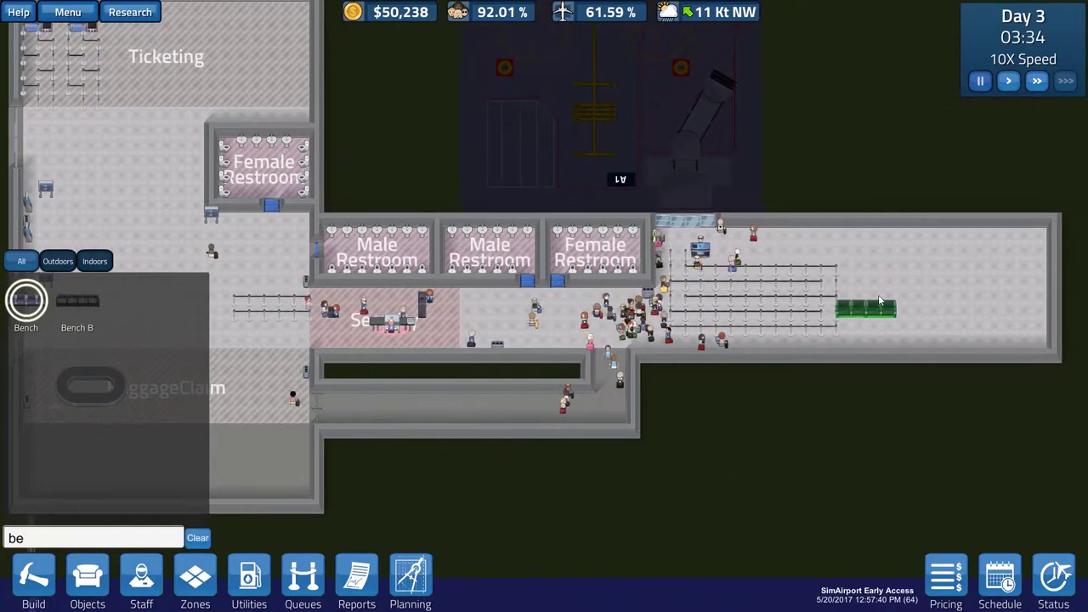
key("d")
key("r")
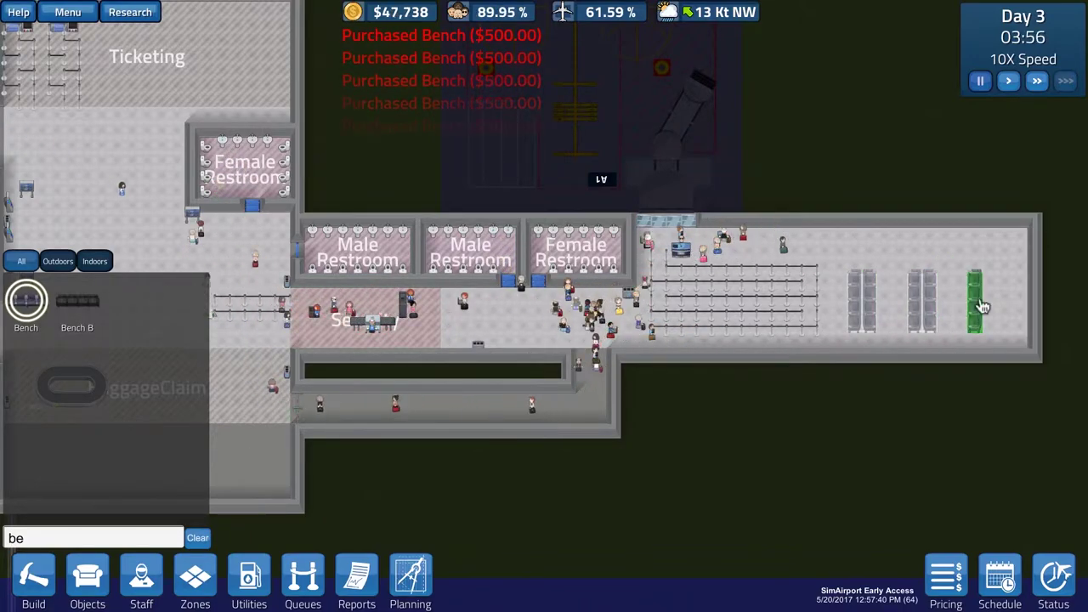
left_click(982, 306)
key("a")
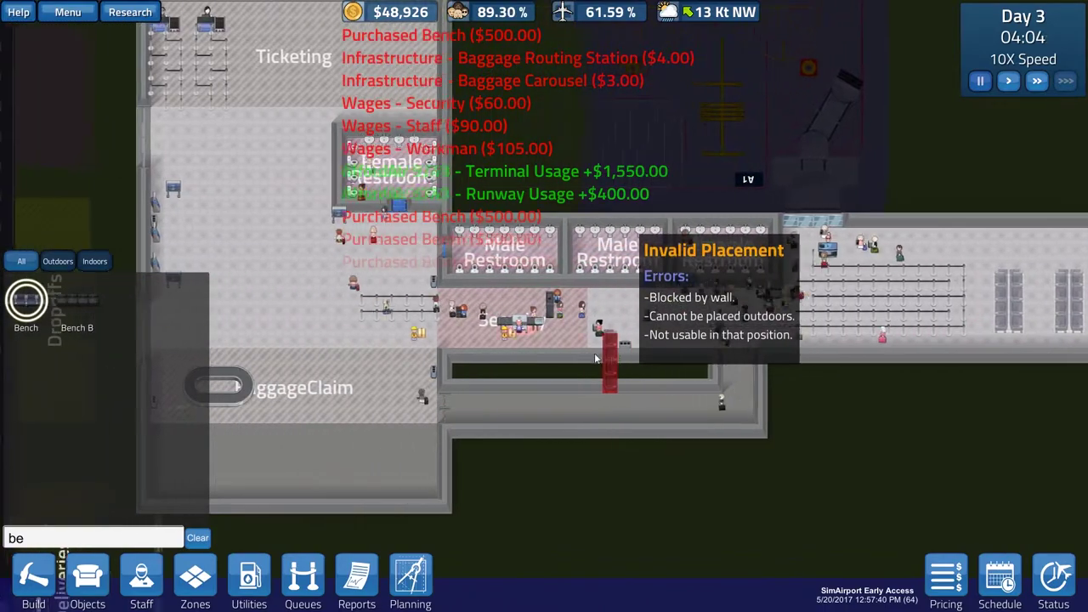
key("a")
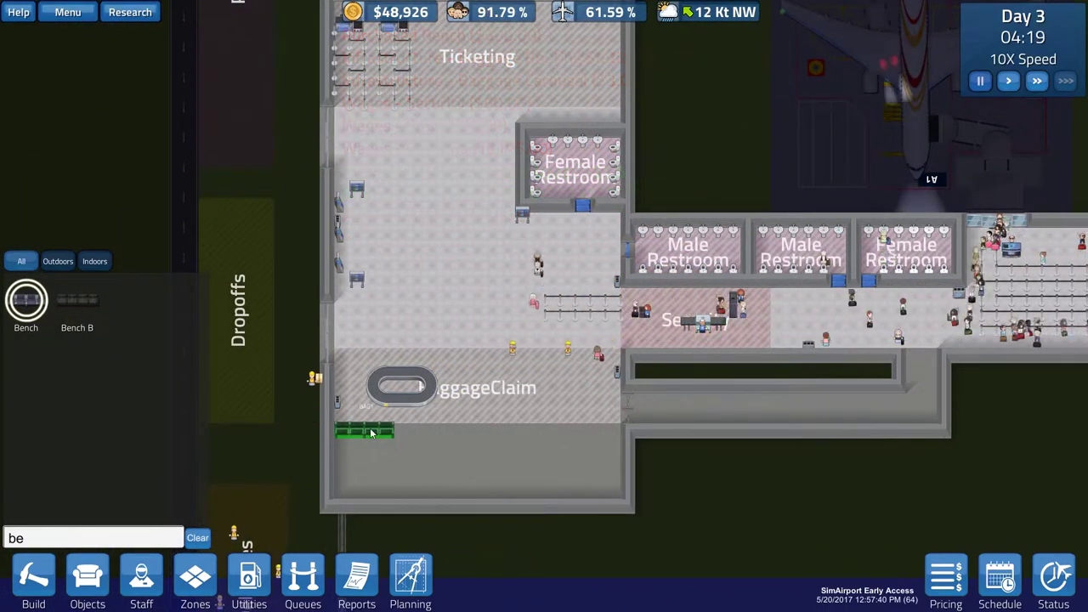
left_click(458, 464)
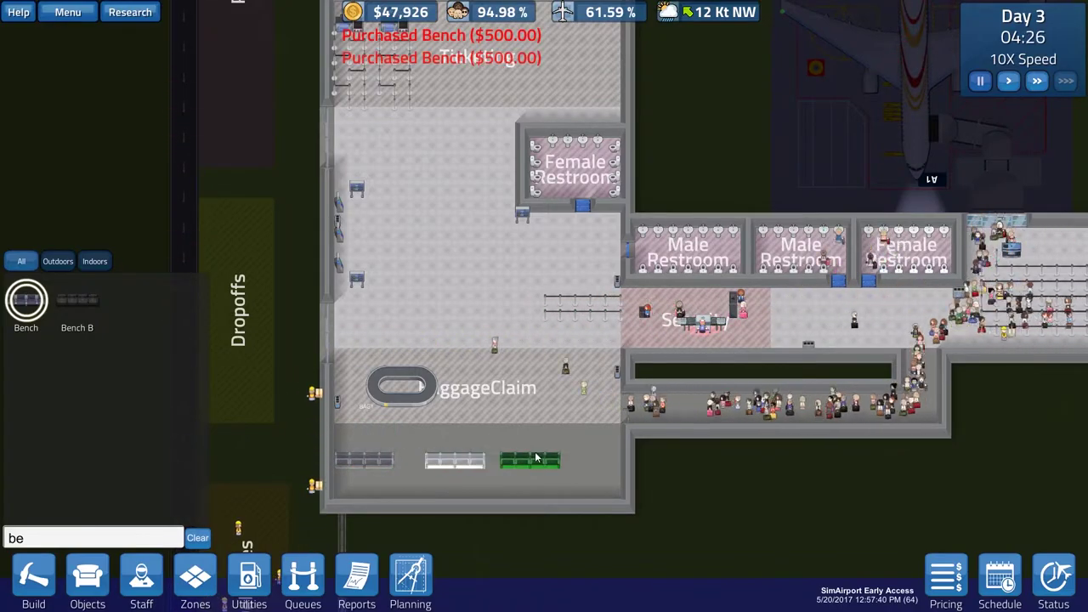
left_click(548, 458)
key("Escape")
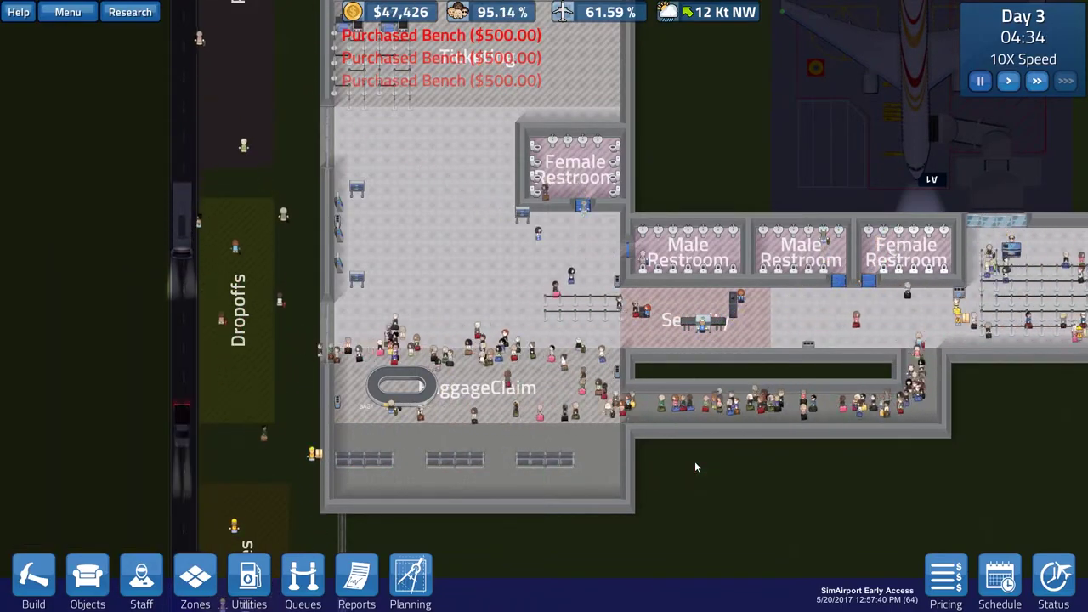
key("d")
scroll(695, 466, "down", 3)
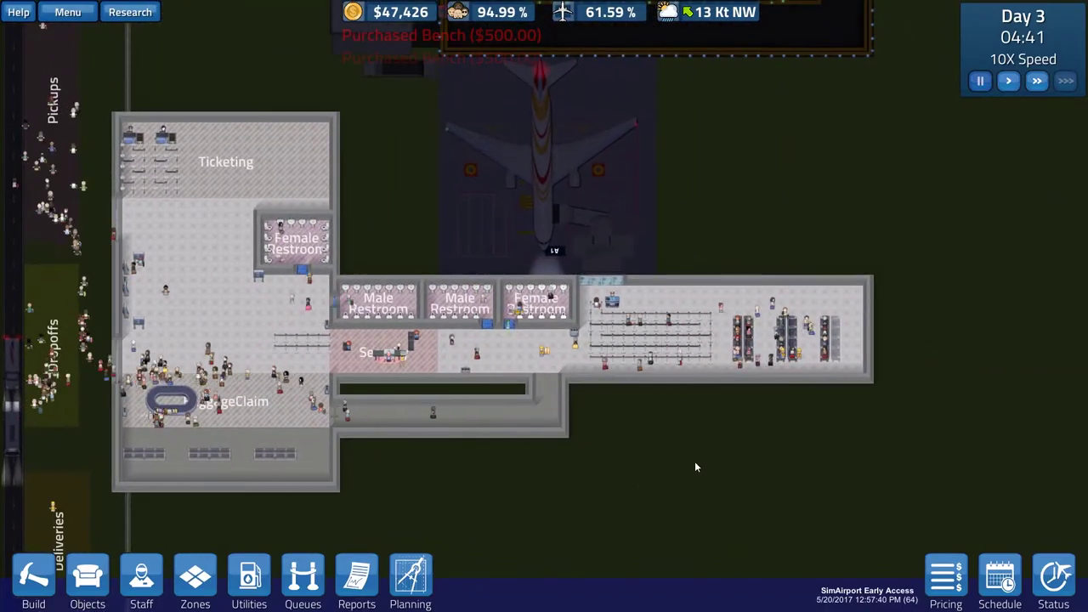
scroll(694, 465, "down", 1)
left_click(88, 583)
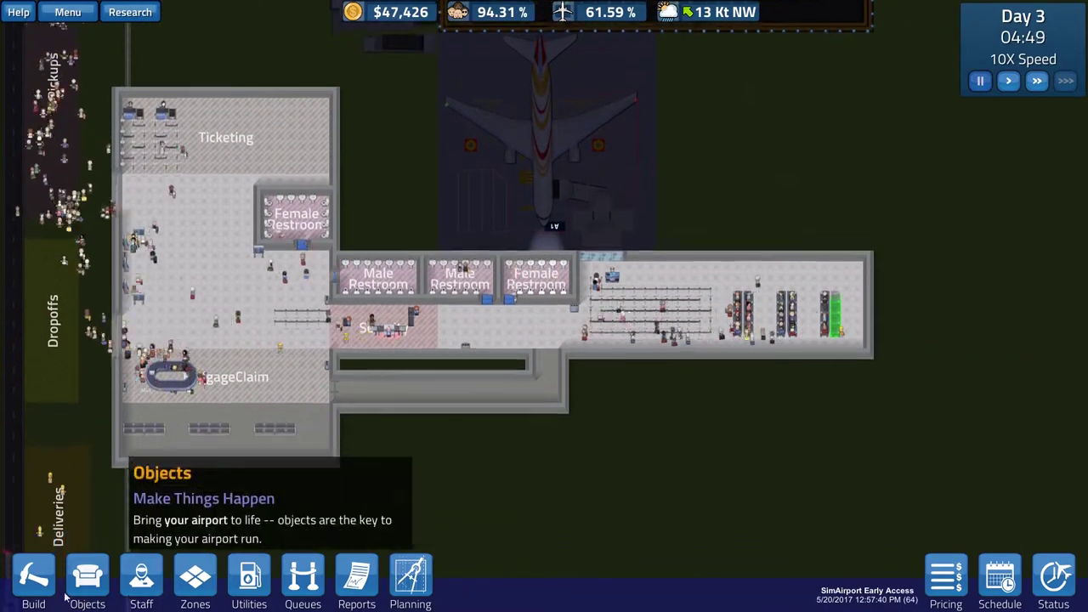
left_click(33, 582)
left_click(87, 582)
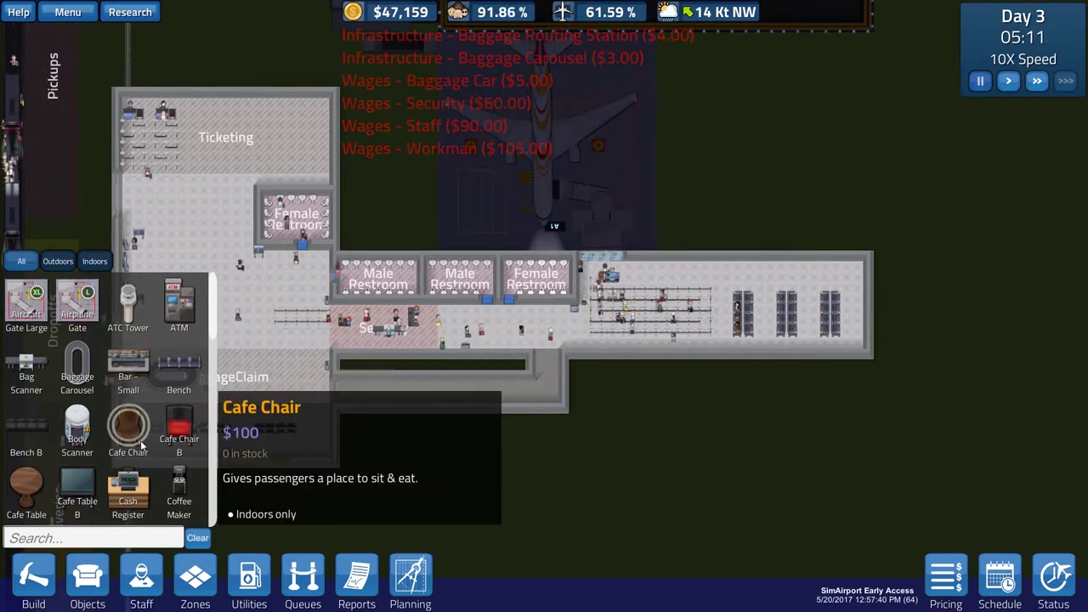
left_click(128, 367)
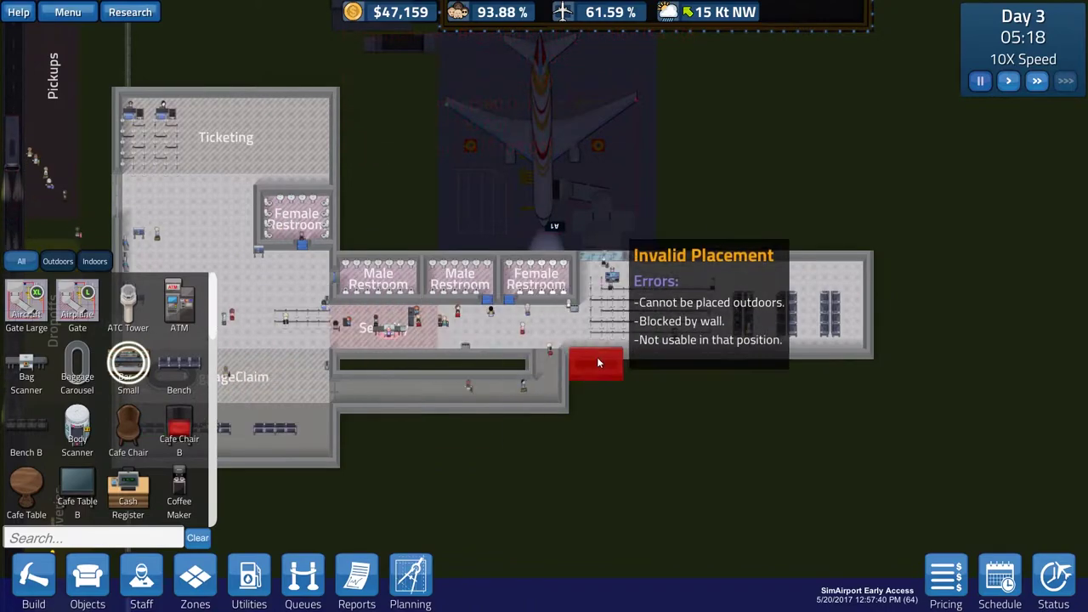
scroll(494, 325, "up", 5)
scroll(501, 337, "down", 3)
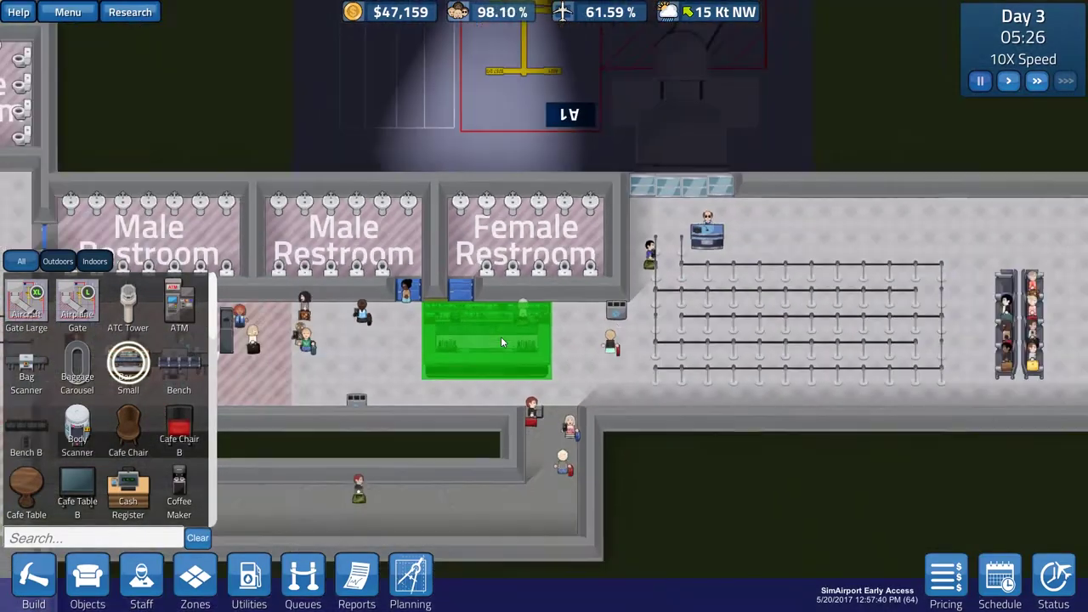
scroll(153, 412, "down", 2)
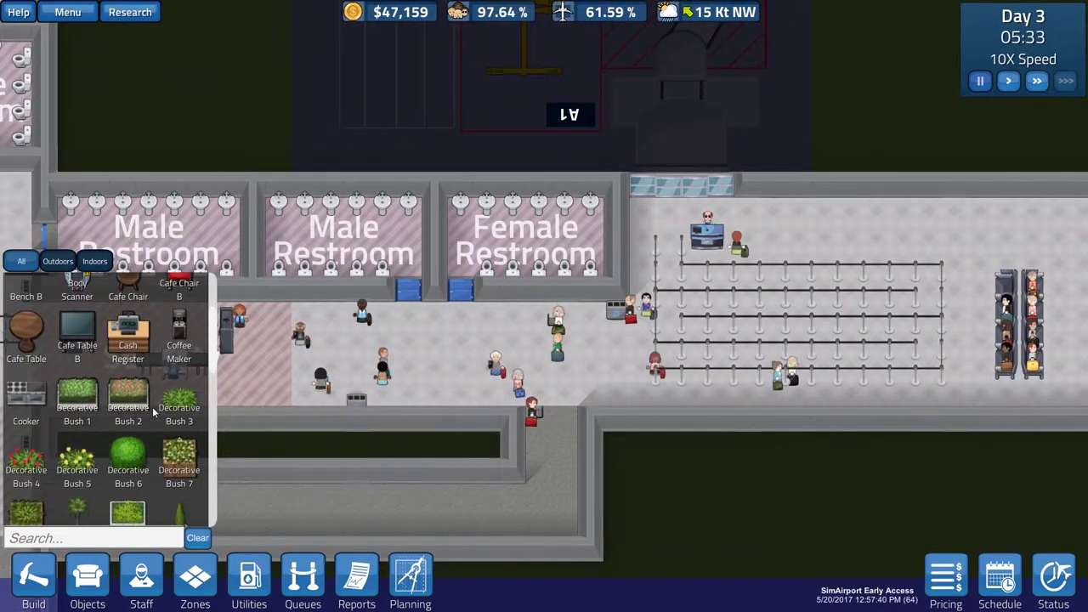
scroll(154, 412, "down", 2)
scroll(154, 413, "down", 2)
scroll(152, 406, "down", 2)
scroll(152, 407, "down", 2)
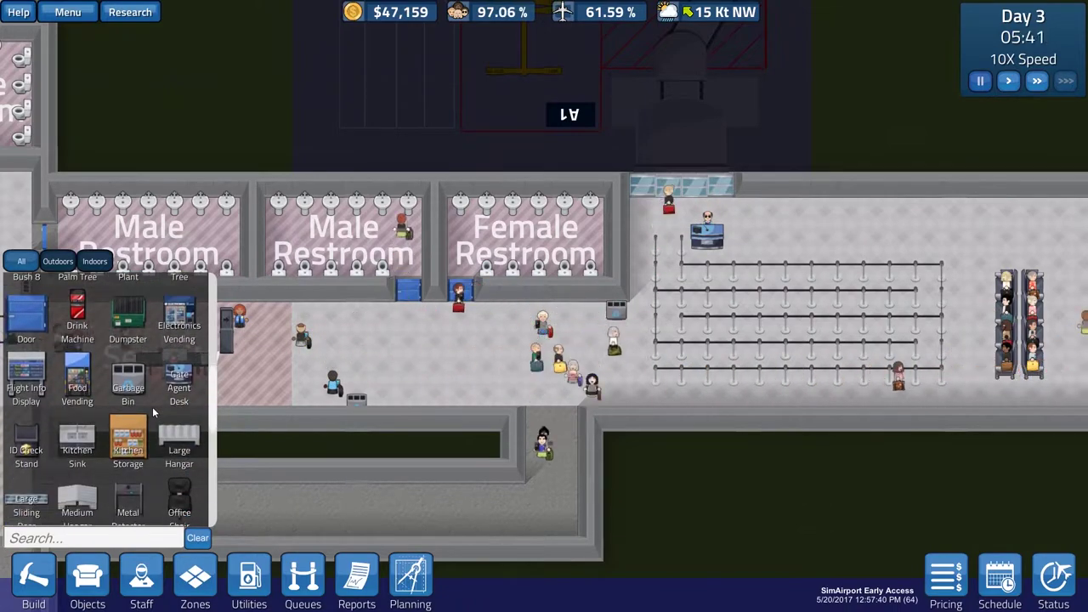
scroll(153, 406, "down", 2)
scroll(152, 406, "down", 1)
scroll(153, 412, "down", 2)
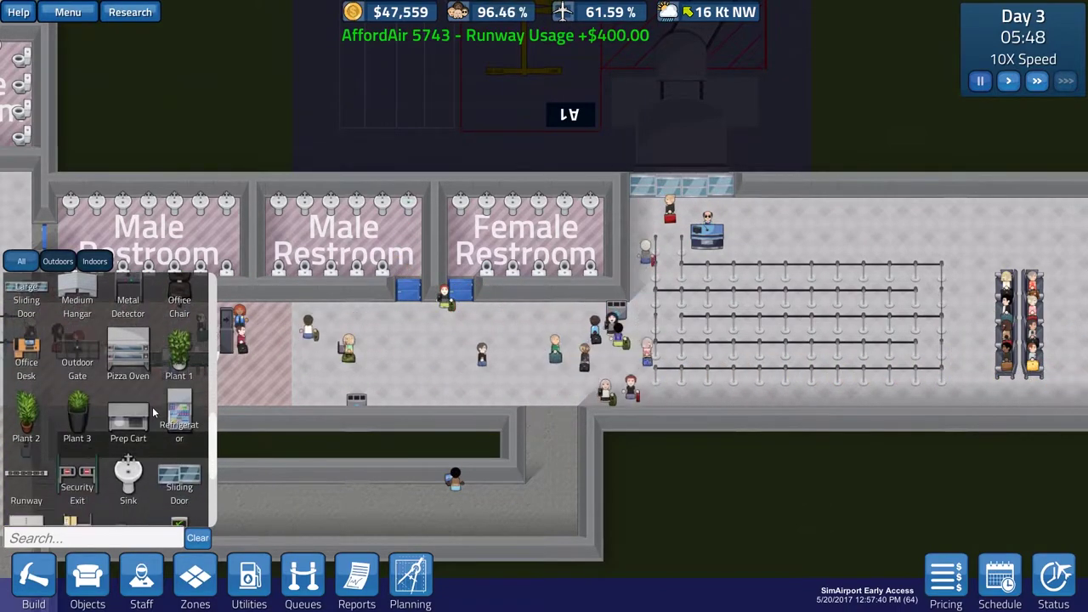
scroll(154, 412, "down", 1)
scroll(154, 412, "down", 2)
scroll(154, 412, "down", 1)
scroll(154, 412, "down", 1)
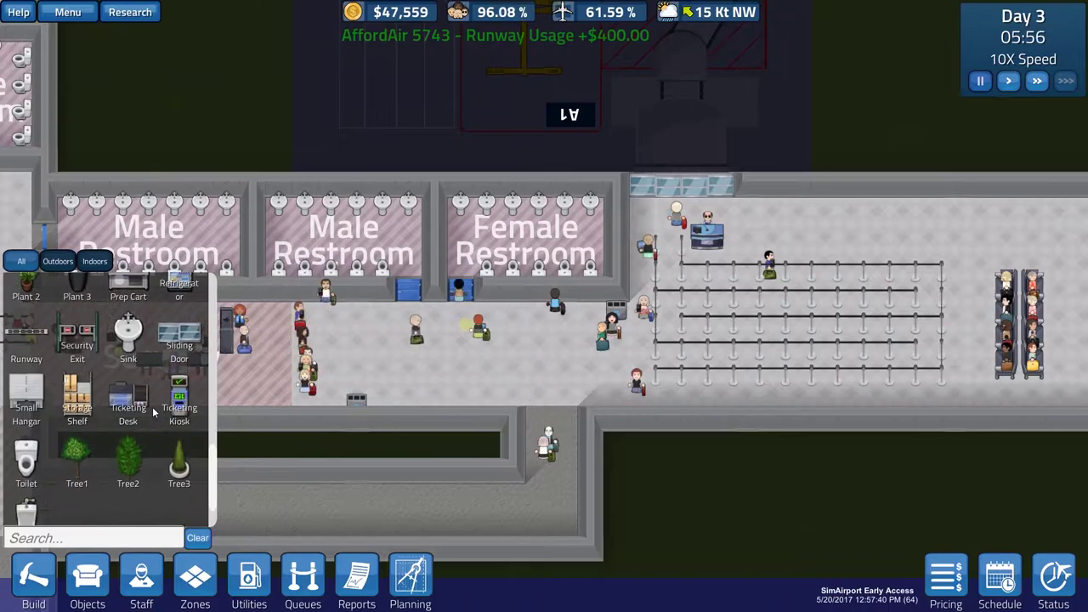
scroll(109, 408, "down", 1)
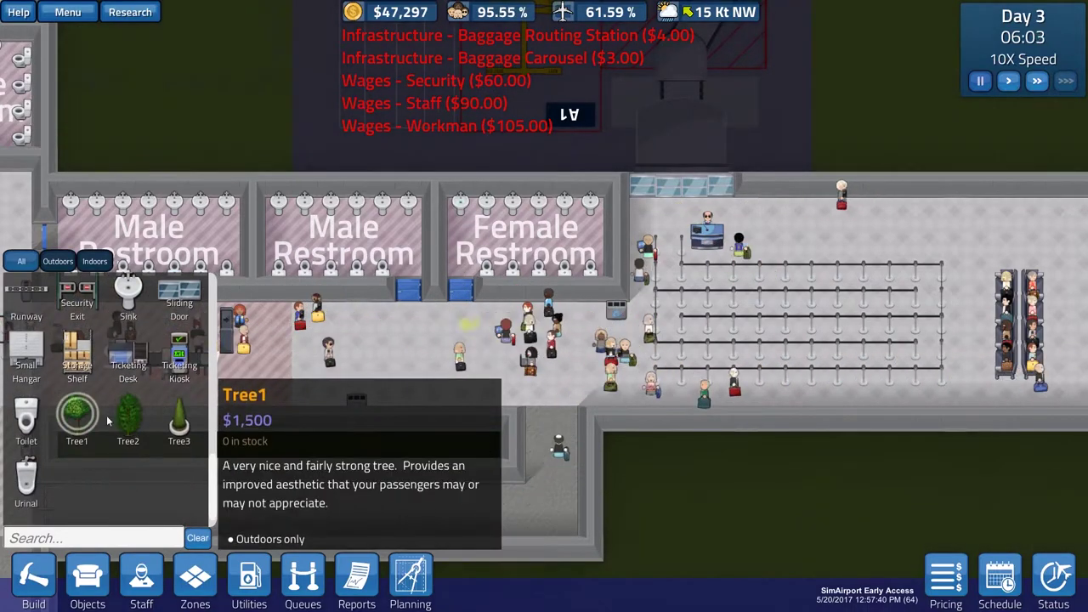
Select the Storage Shelf from Objects and place it inside the Storage zone
left_click(178, 416)
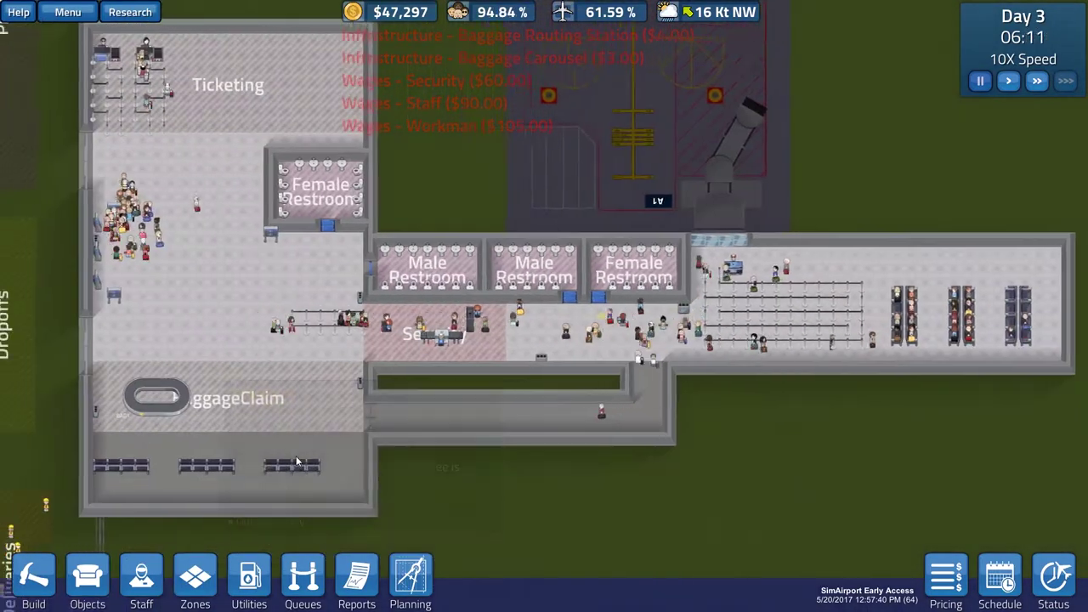
scroll(297, 461, "down", 4)
scroll(408, 425, "up", 4)
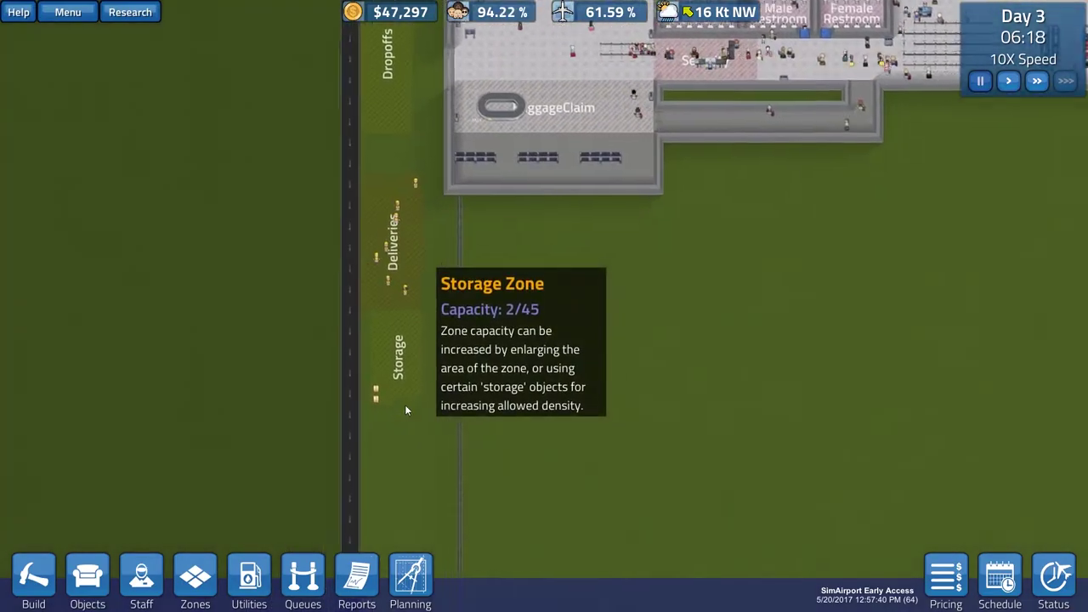
scroll(405, 410, "up", 4)
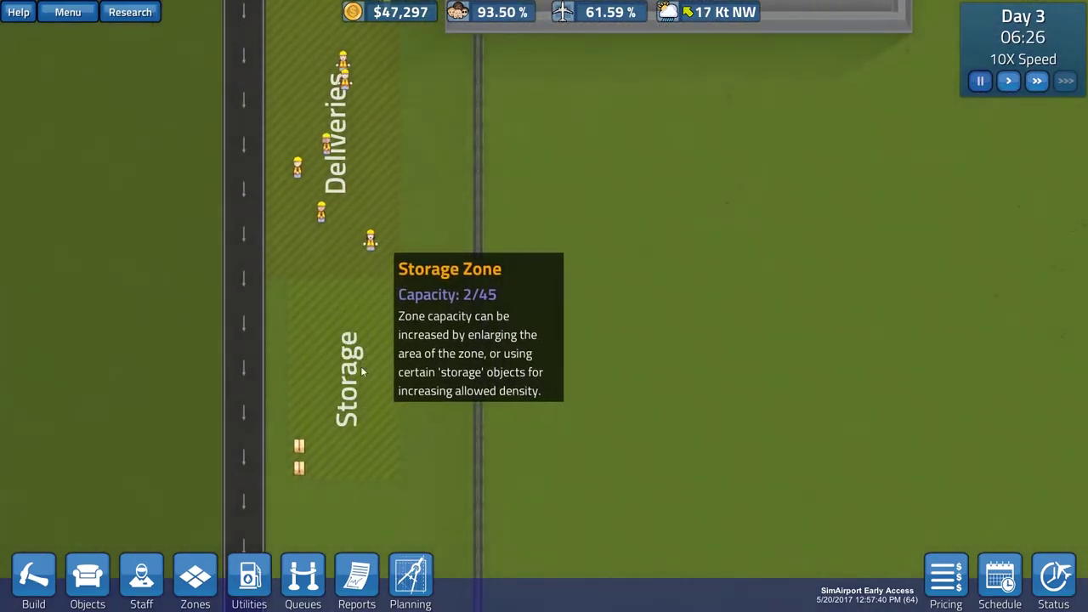
left_click(33, 577)
left_click(87, 576)
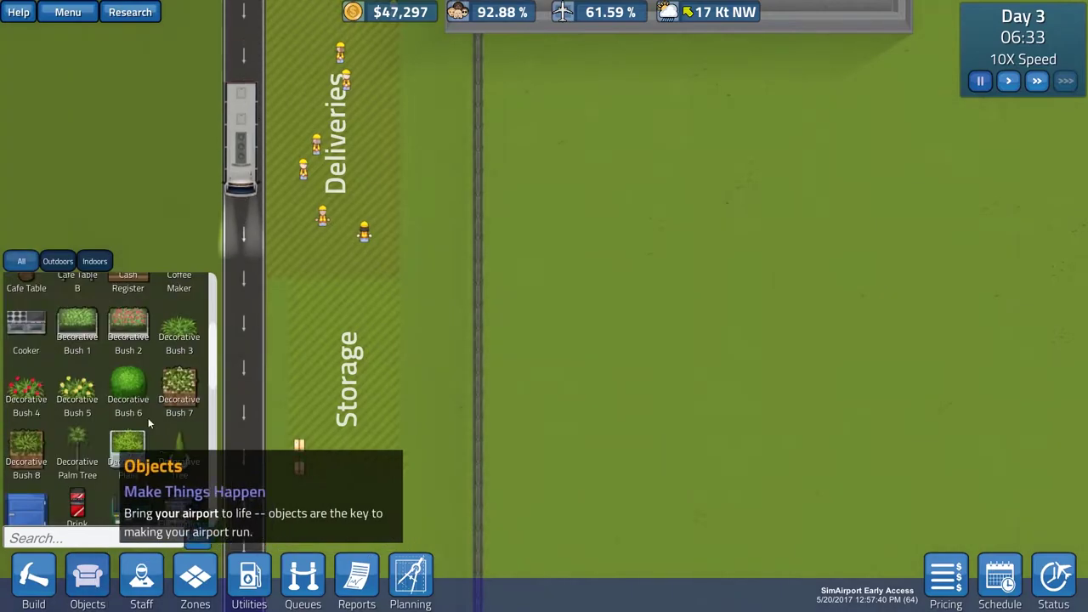
scroll(340, 340, "up", 3)
scroll(339, 291, "down", 3)
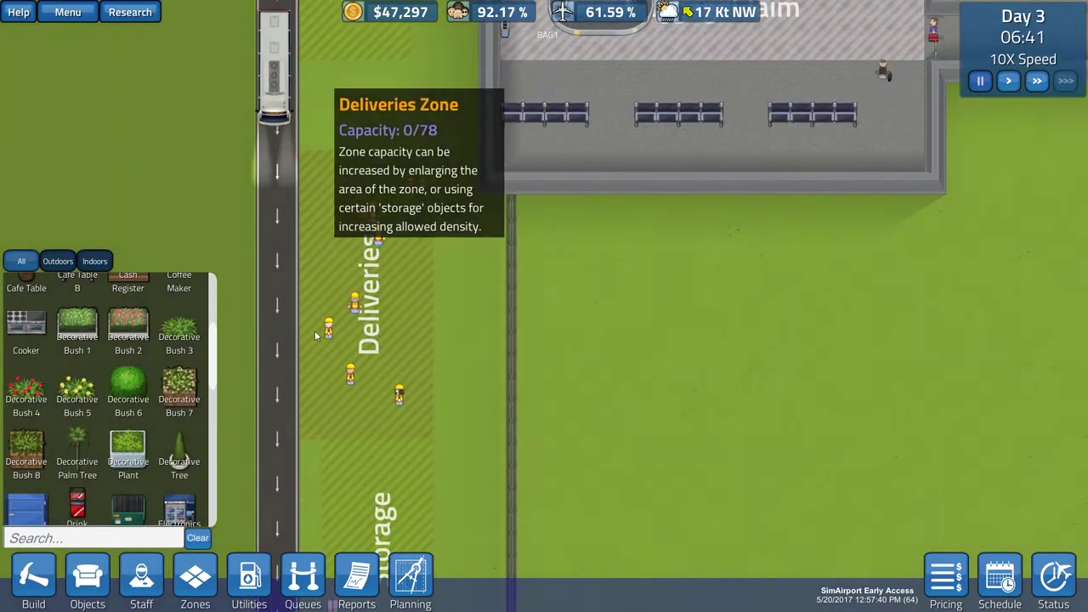
scroll(351, 403, "up", 3)
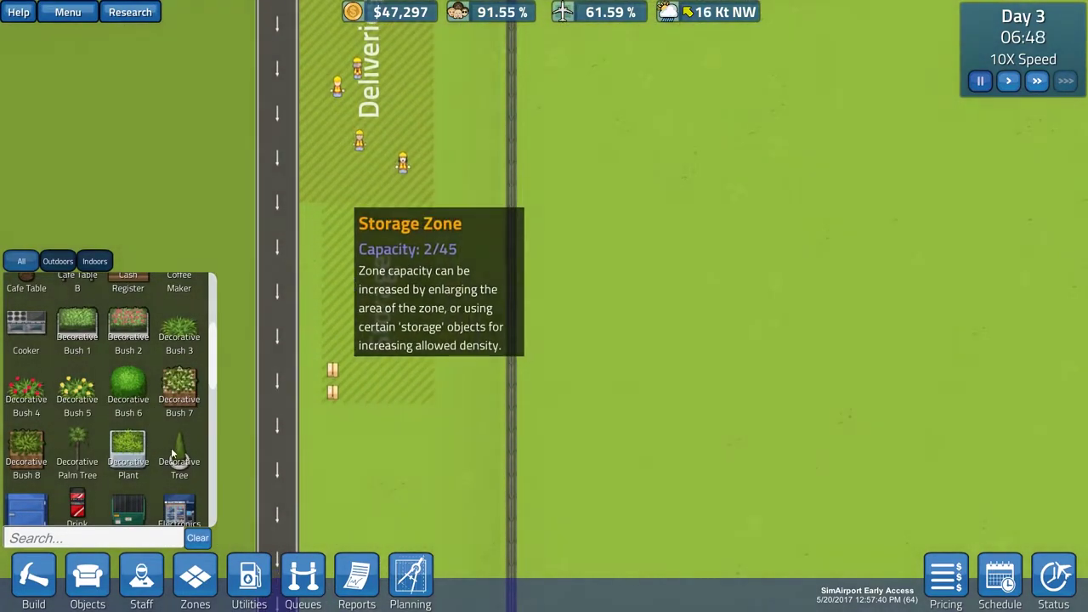
scroll(179, 459, "down", 2)
scroll(170, 459, "down", 2)
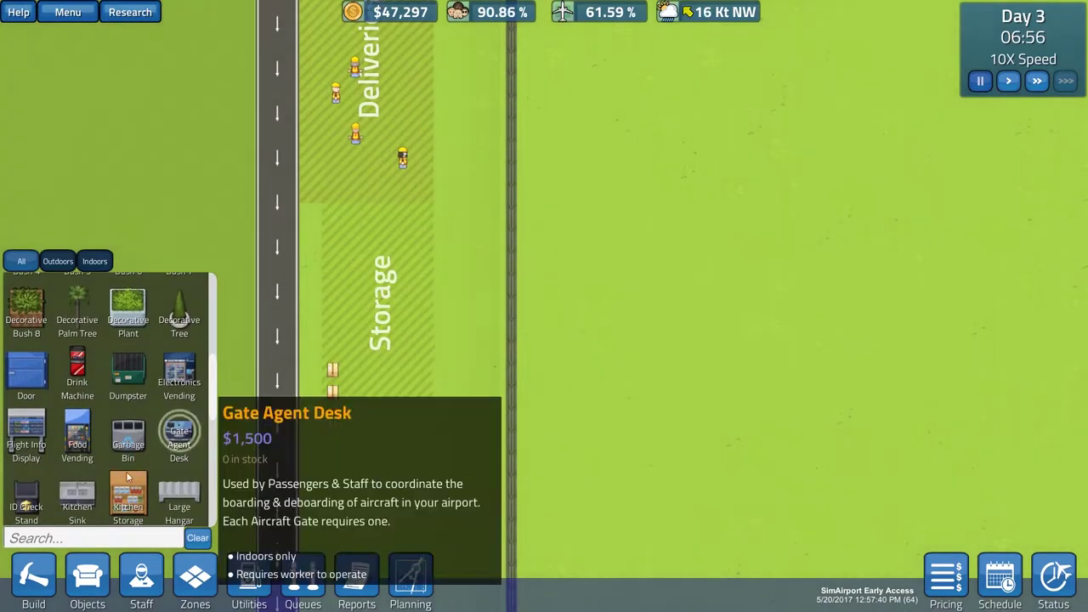
scroll(127, 425, "down", 2)
scroll(96, 489, "down", 2)
left_click(77, 502)
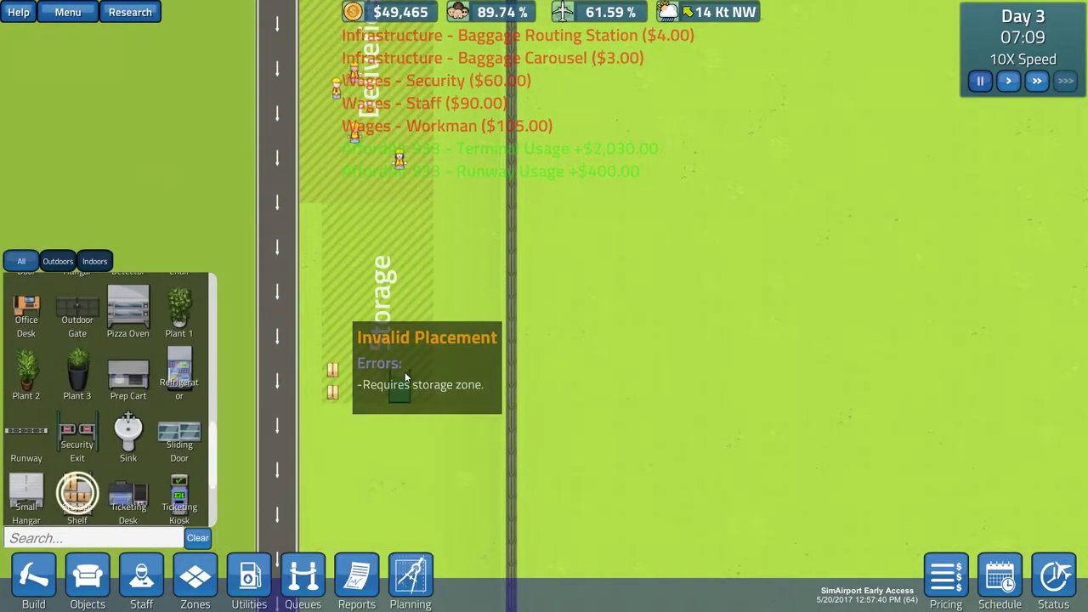
left_click(368, 319)
scroll(433, 334, "down", 5)
scroll(433, 335, "down", 5)
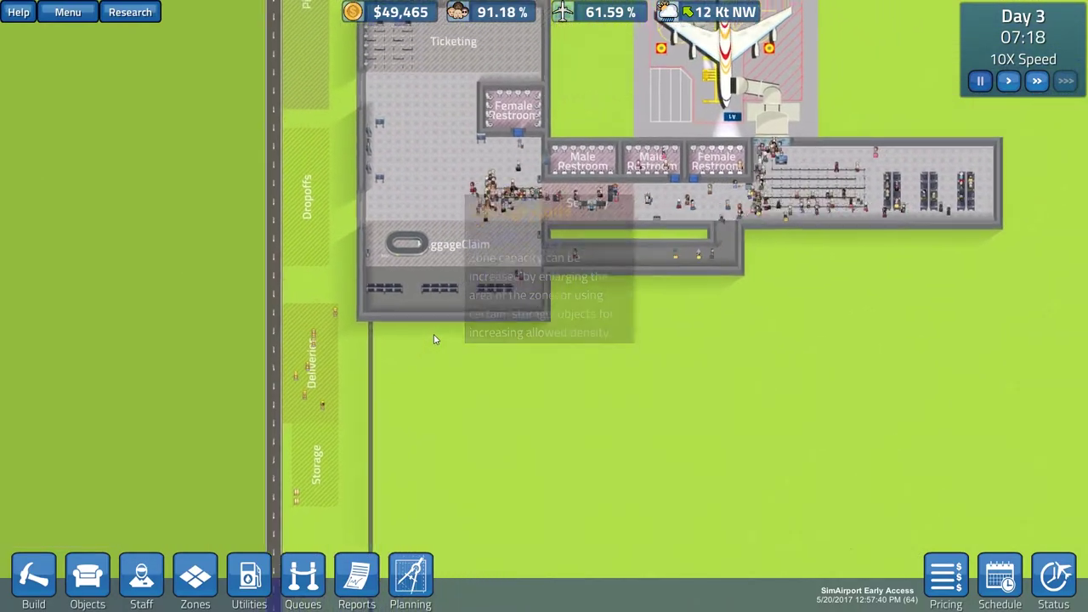
scroll(434, 334, "up", 2)
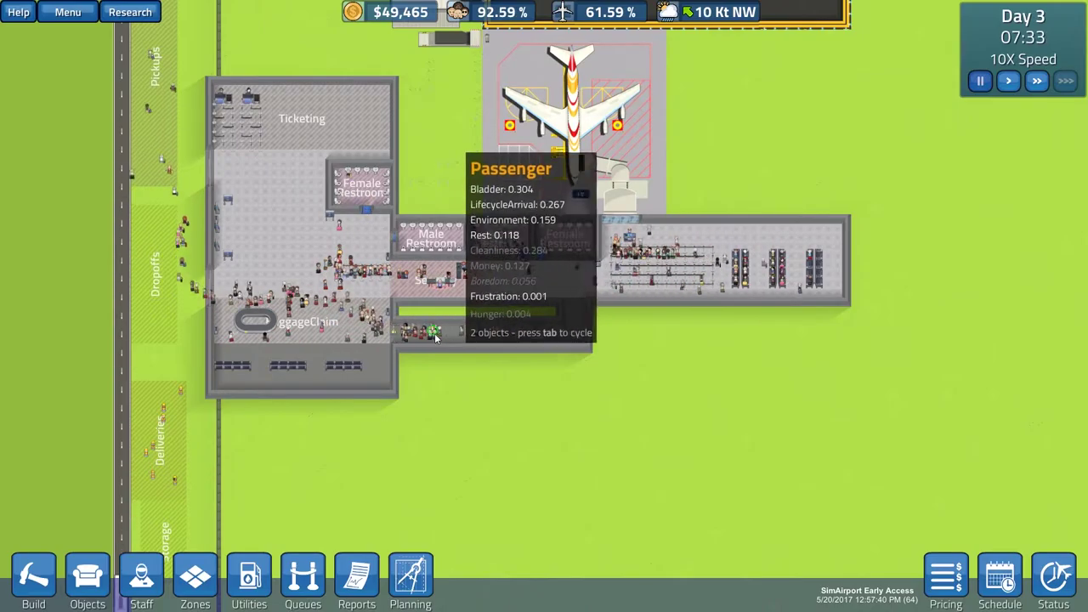
scroll(434, 334, "up", 3)
scroll(434, 334, "up", 3)
scroll(419, 344, "up", 3)
scroll(420, 344, "up", 2)
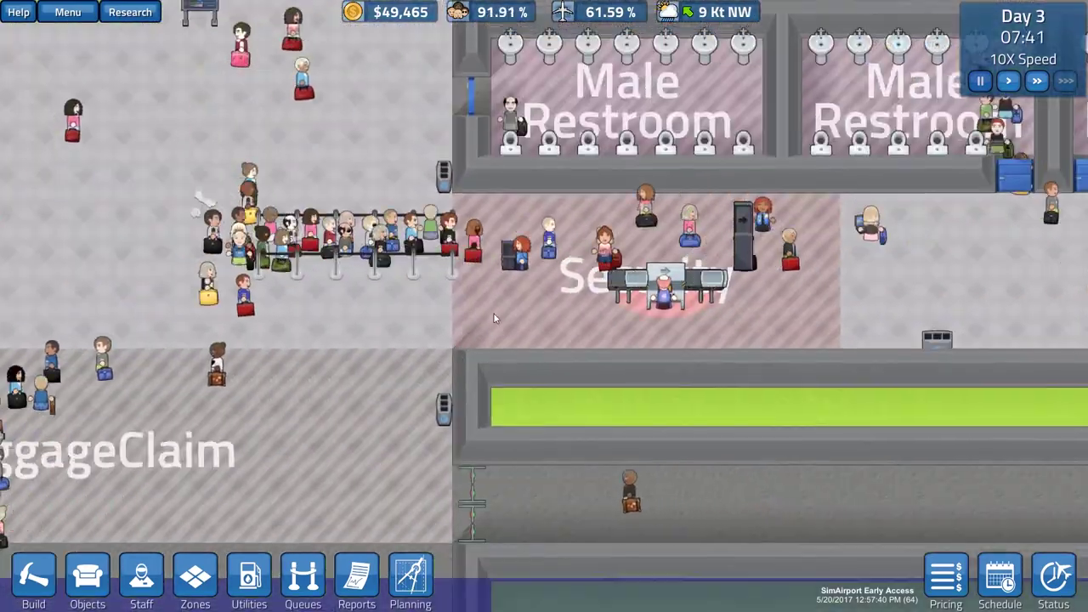
scroll(495, 317, "down", 2)
scroll(481, 306, "down", 1)
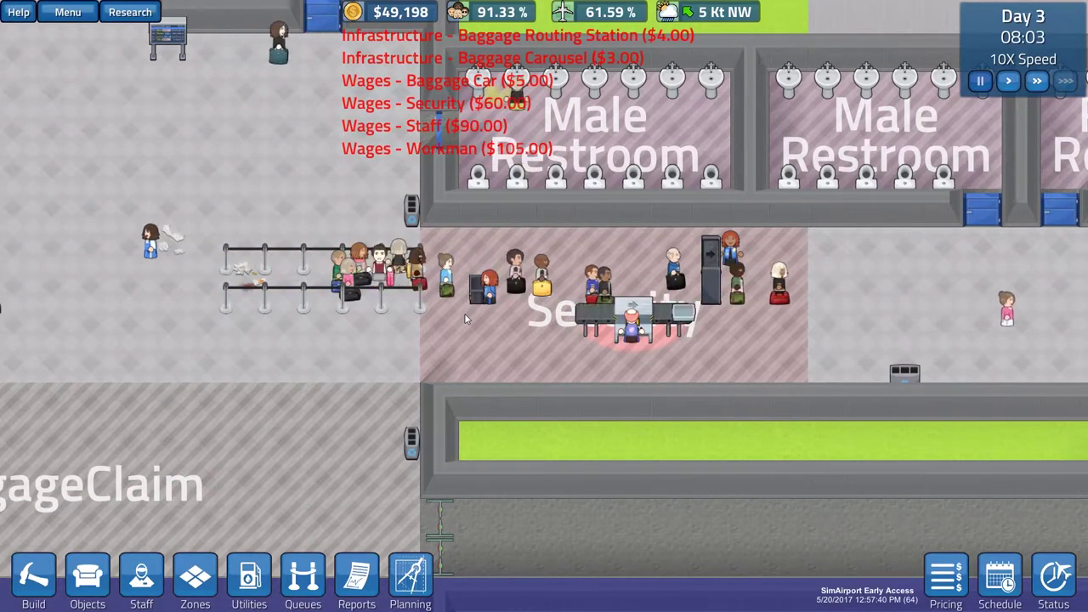
scroll(465, 317, "down", 1)
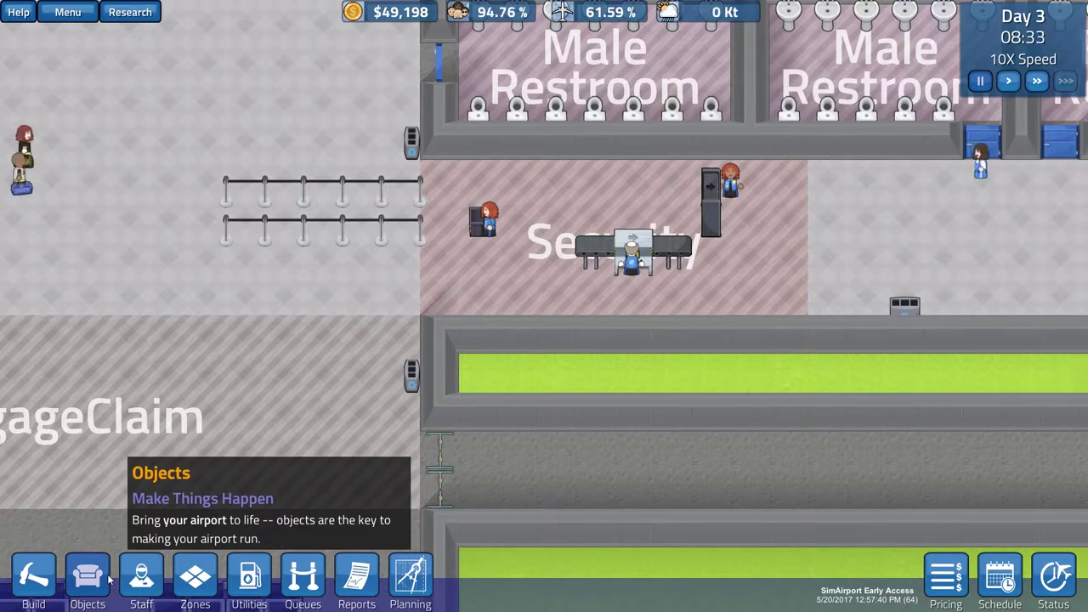
Cancel the stray pending floor tiles
left_click(33, 577)
scroll(127, 353, "up", 3)
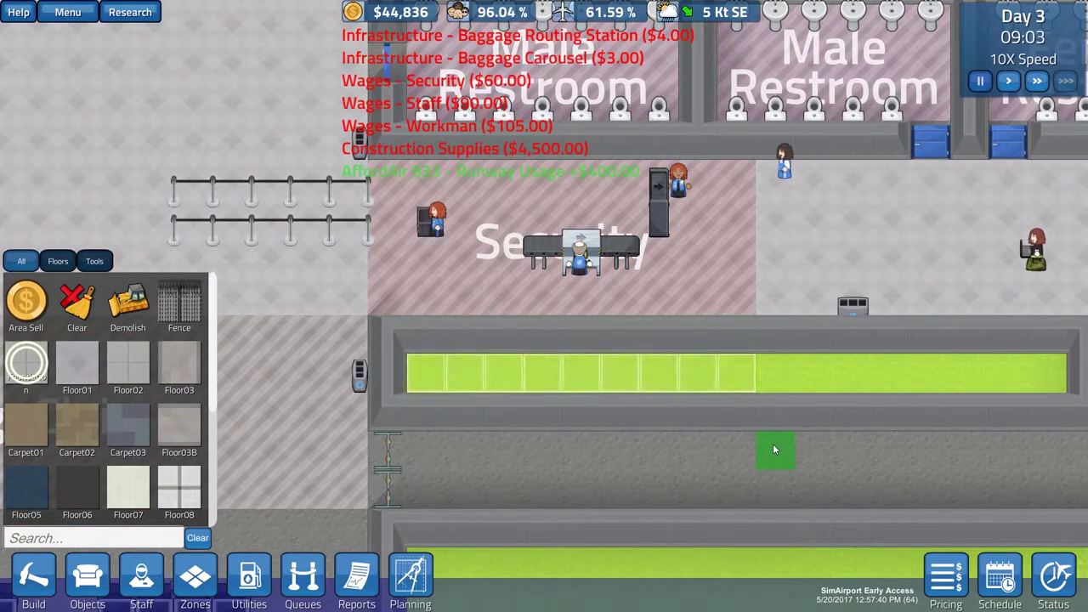
right_click(409, 397)
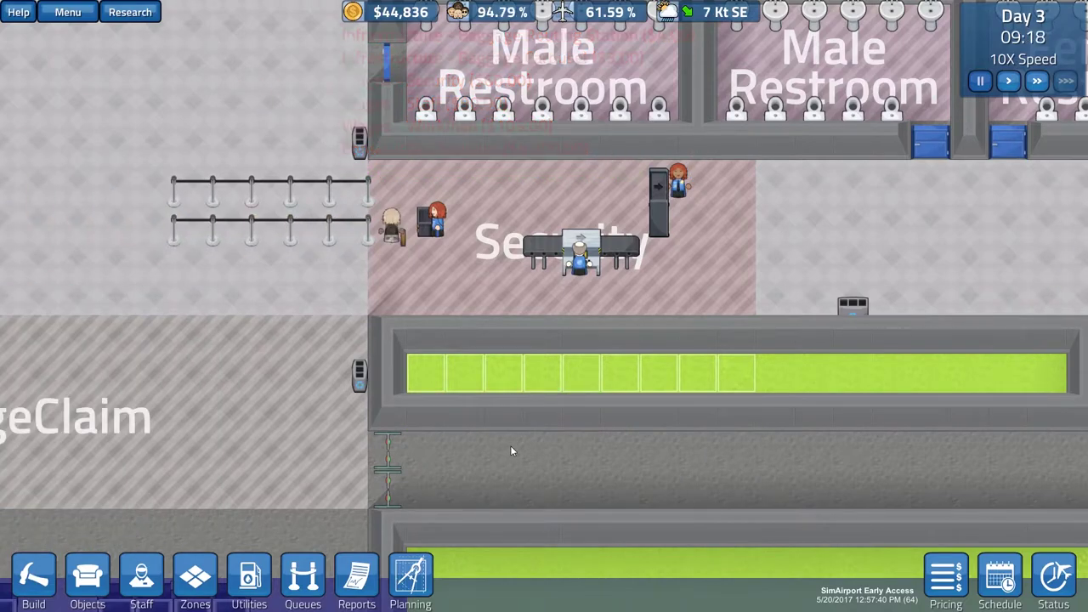
right_click(520, 380)
Mark out a Foundation area on the grass below security
left_click(33, 578)
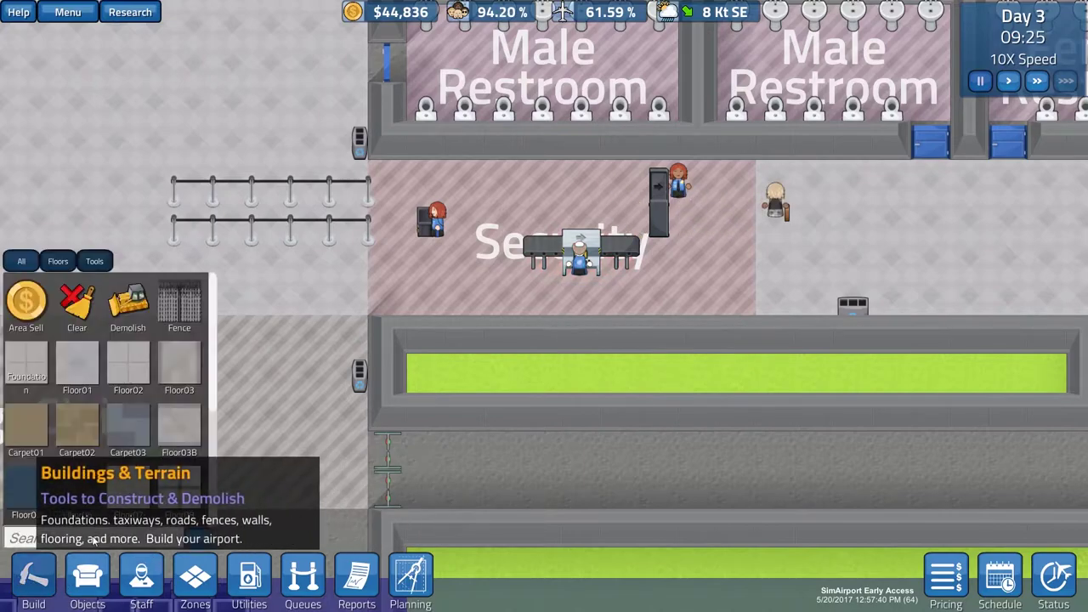
left_click_drag(672, 366, 544, 366)
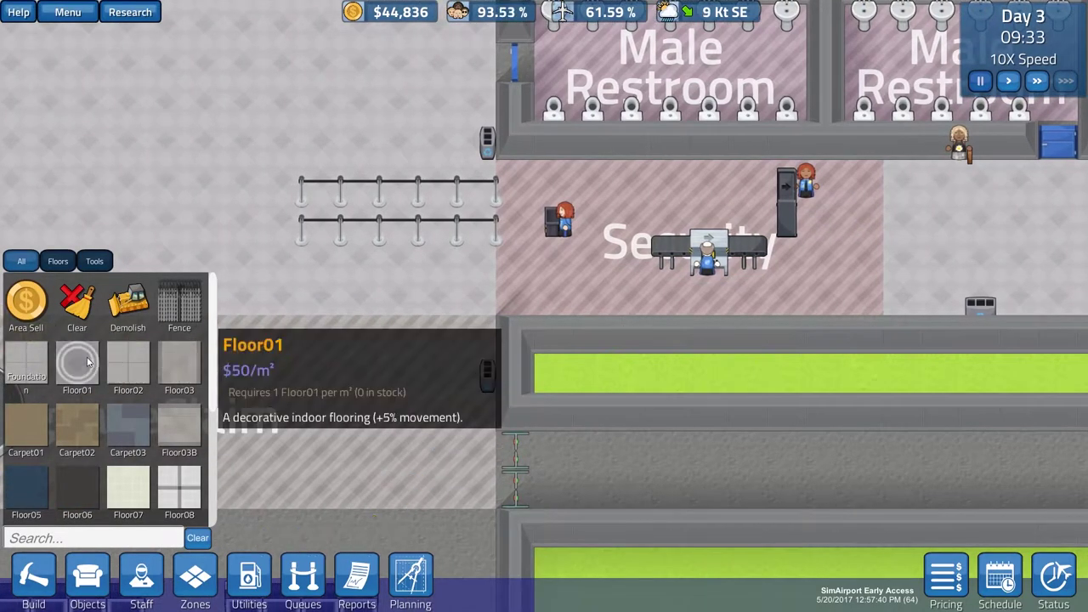
left_click(26, 366)
mouse_move(537, 324)
left_mouse_down()
mouse_move(858, 365)
mouse_move(663, 402)
left_mouse_up()
right_click(870, 418)
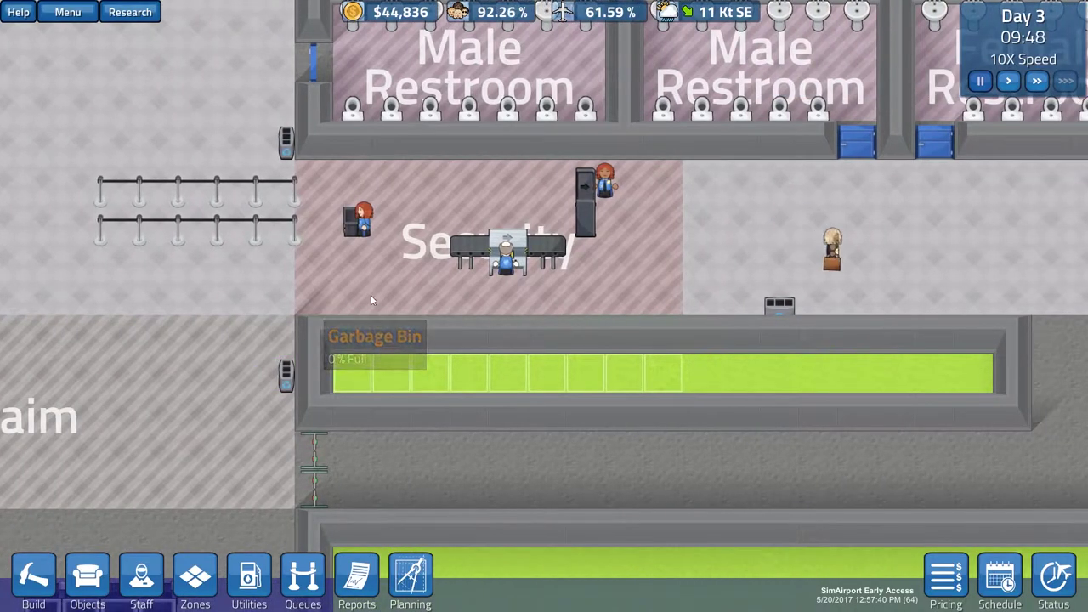
scroll(371, 300, "down", 2)
Mark the area below security for clearing with the Clear tool
left_click(87, 578)
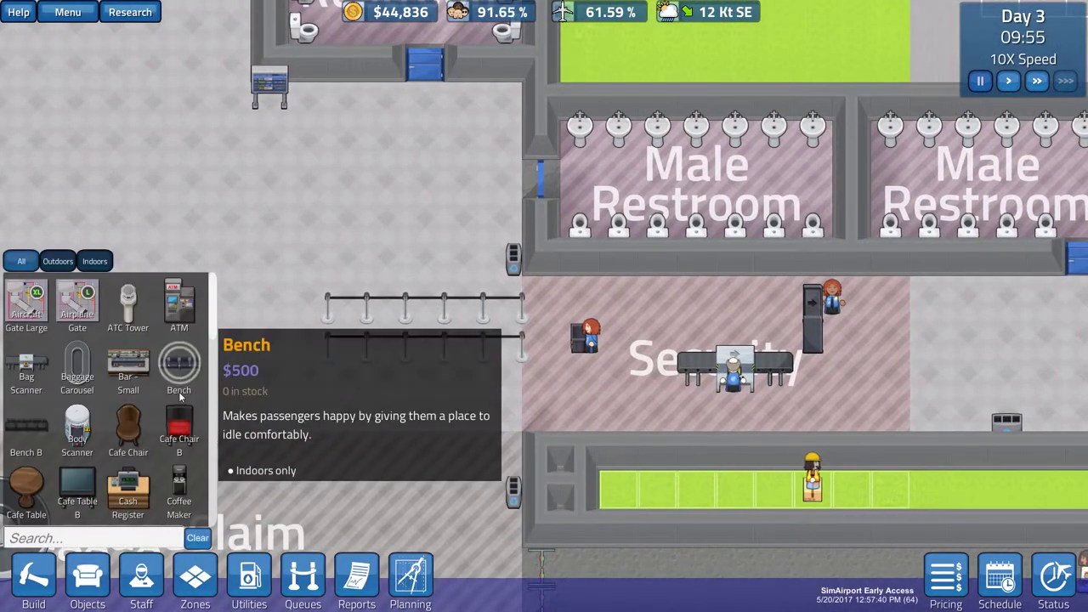
scroll(178, 425, "down", 1)
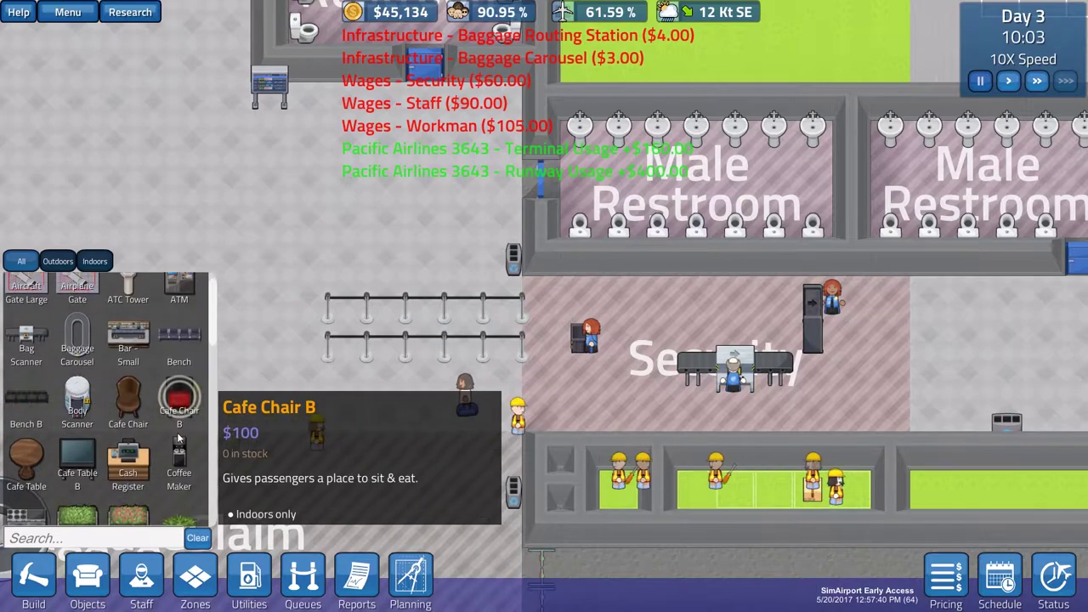
scroll(178, 425, "up", 1)
scroll(544, 476, "down", 1)
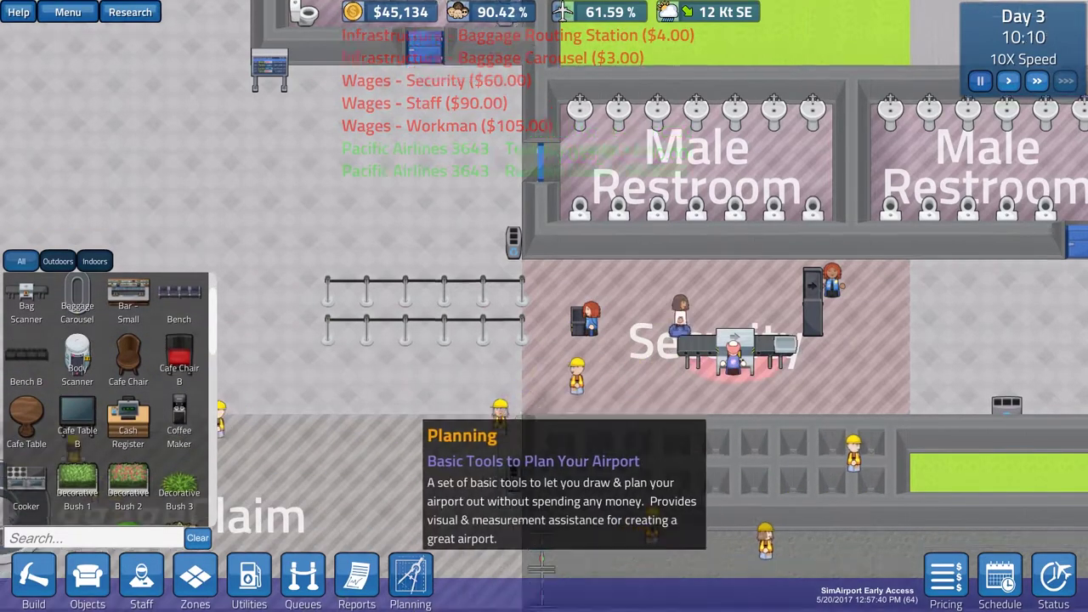
left_click(33, 578)
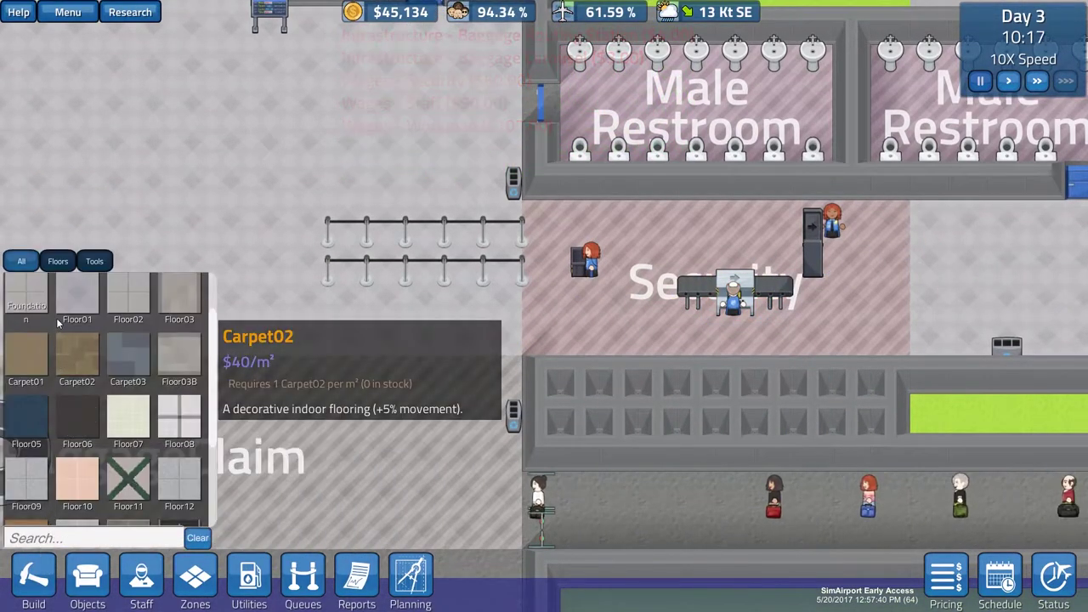
scroll(102, 383, "up", 2)
left_click(178, 306)
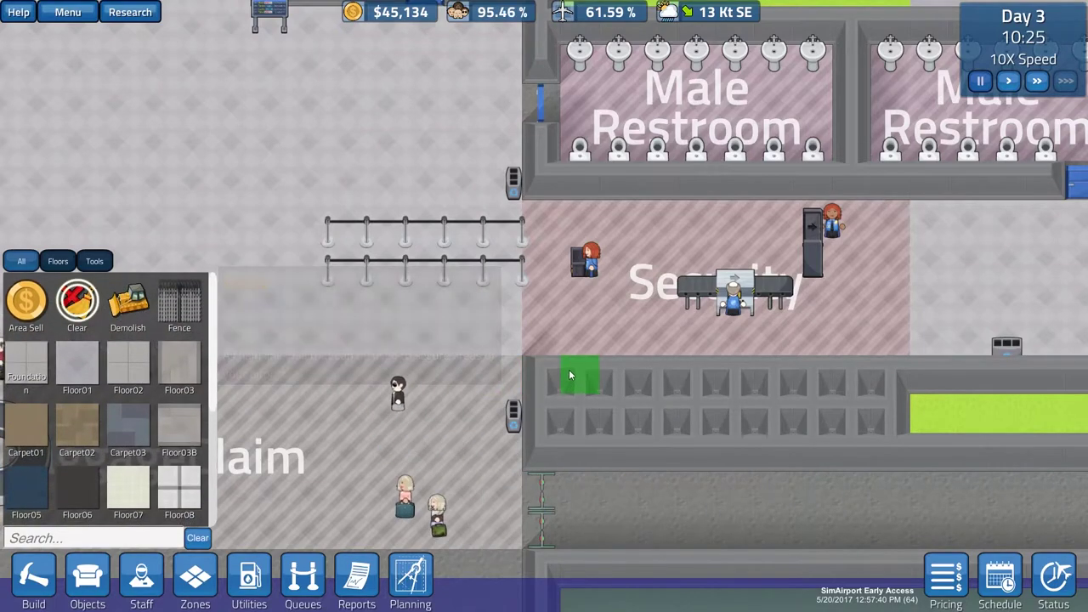
mouse_move(569, 369)
left_mouse_down()
mouse_move(863, 415)
mouse_move(711, 408)
left_mouse_up()
right_click(888, 408)
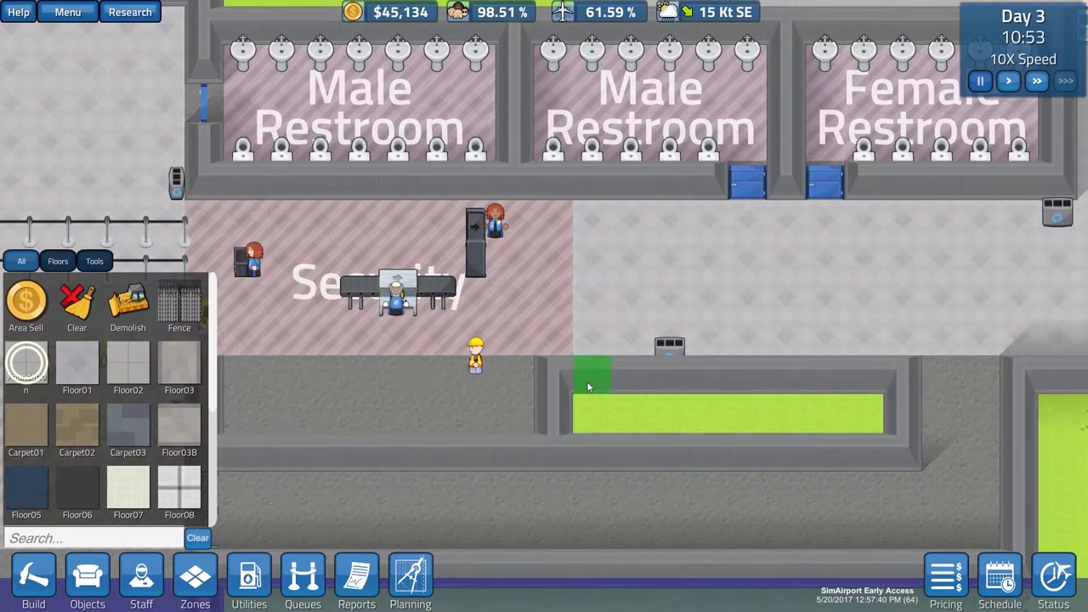
Extend the foundation strip below security and pan to review it
left_click_drag(920, 415, 916, 416)
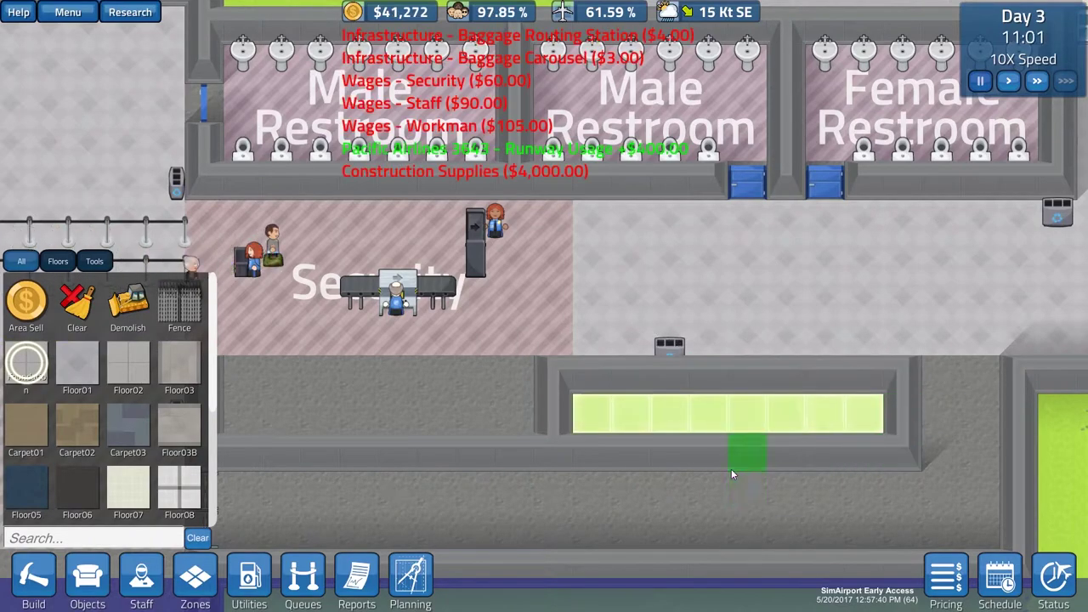
left_click_drag(731, 468, 850, 469)
right_click(799, 359)
left_click(799, 359)
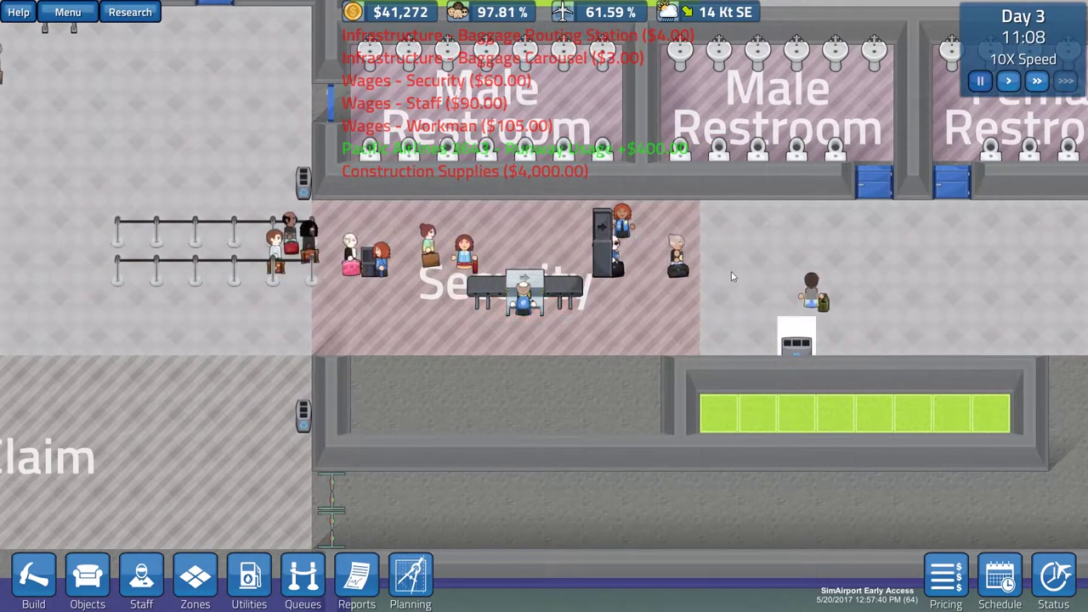
mouse_move(873, 518)
left_mouse_down()
mouse_move(641, 341)
mouse_move(646, 366)
left_mouse_up()
scroll(707, 371, "down", 3)
Paint a Security zone over the new space, then undo it
left_click(194, 577)
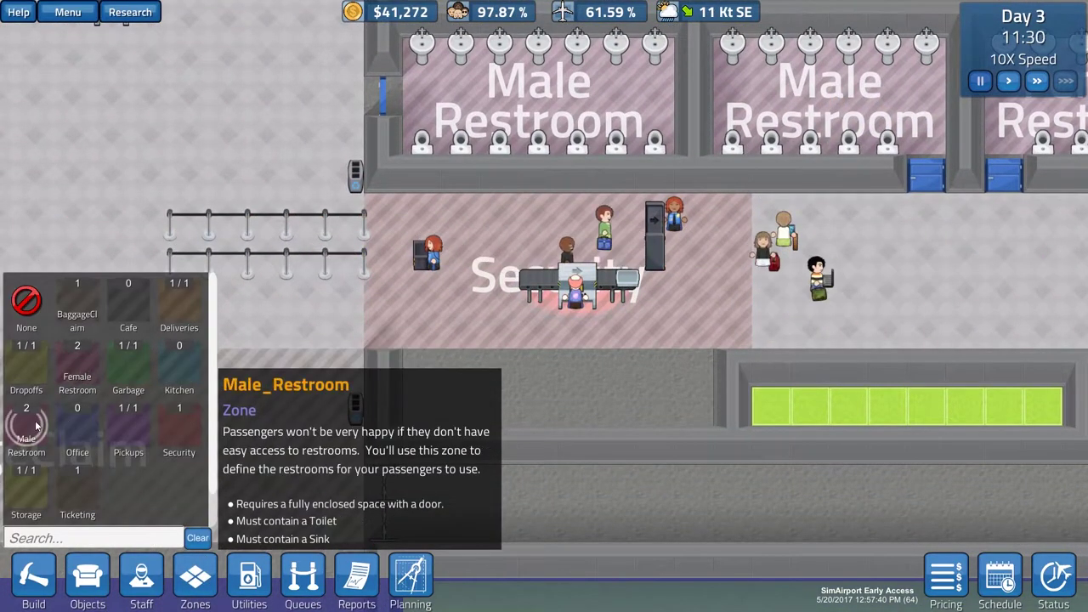
left_click(178, 425)
left_click_drag(408, 356, 712, 409)
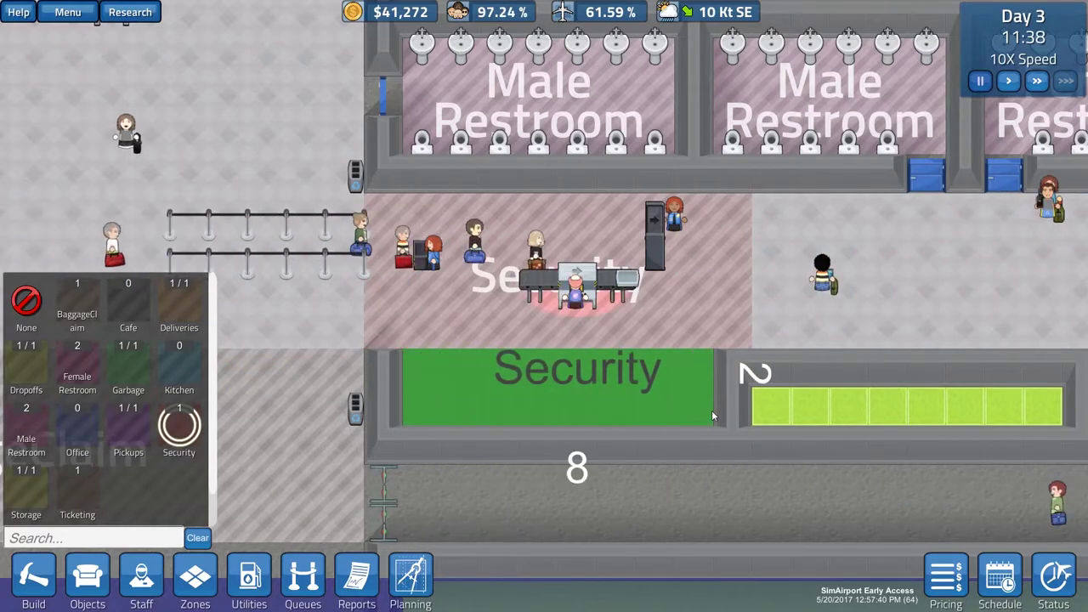
key("ctrl+z")
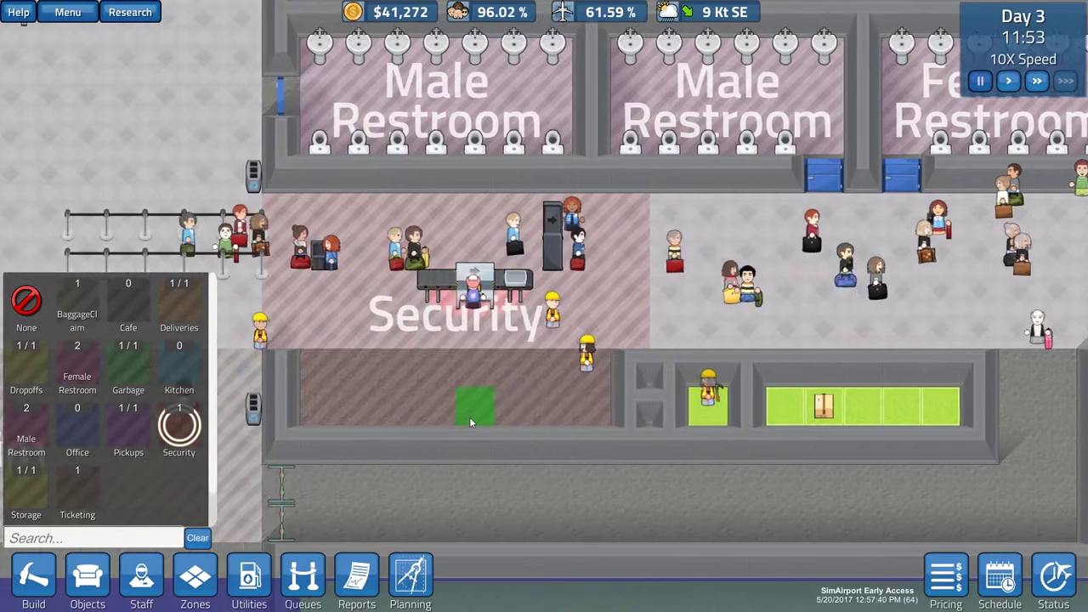
key("Left")
key("Right")
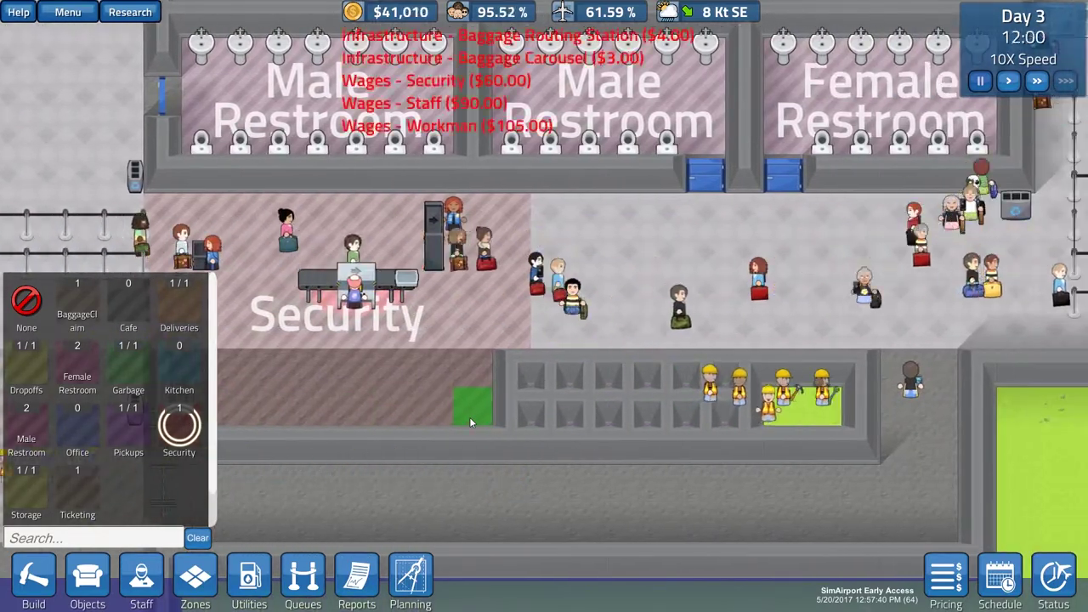
Clear the rows of seats below security with the Clear tool
left_click(34, 578)
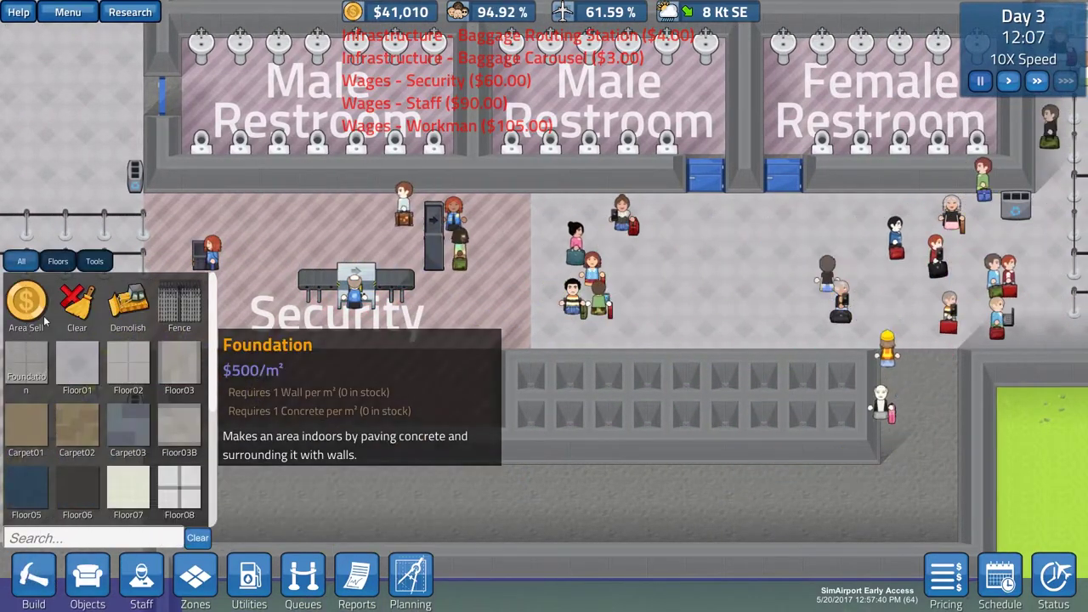
left_click(127, 304)
key("Right")
left_click_drag(456, 366, 767, 422)
Search the object catalog for garbage bins with 'gar'
left_click(196, 579)
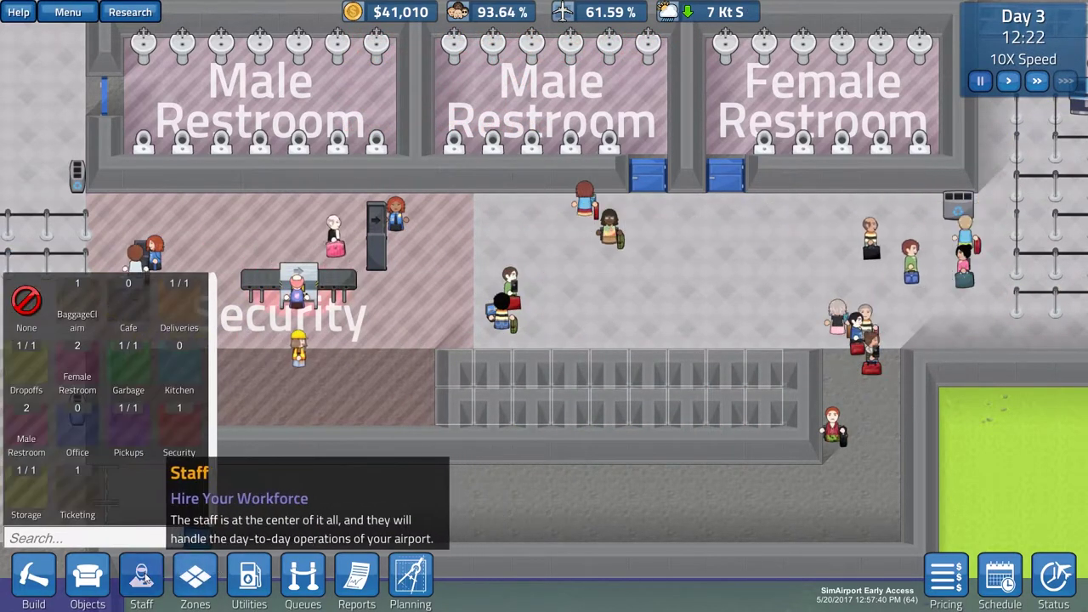
left_click(87, 578)
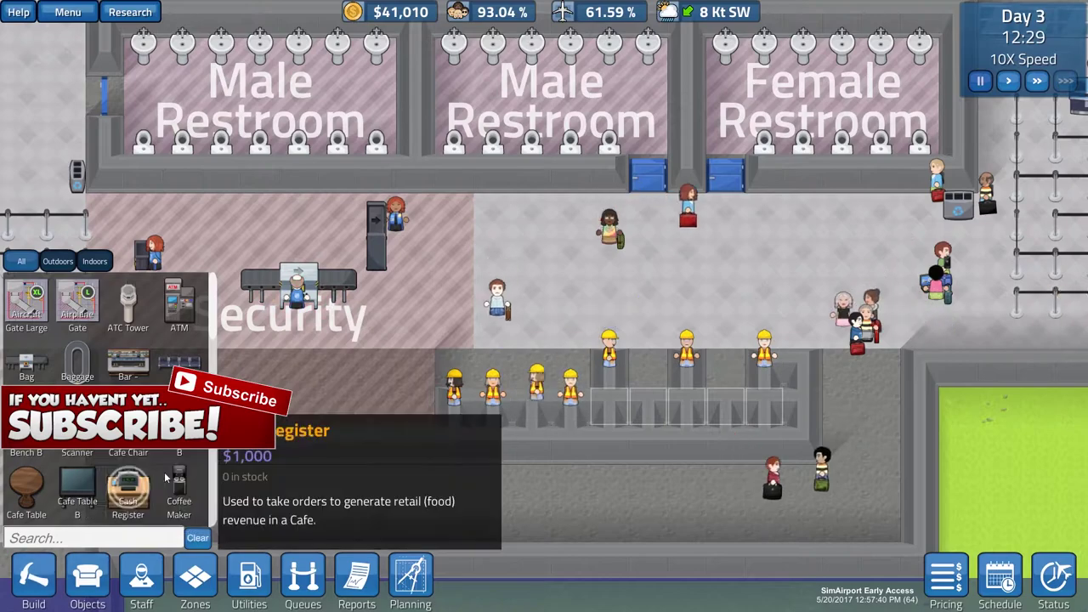
left_click(93, 538)
type("gar")
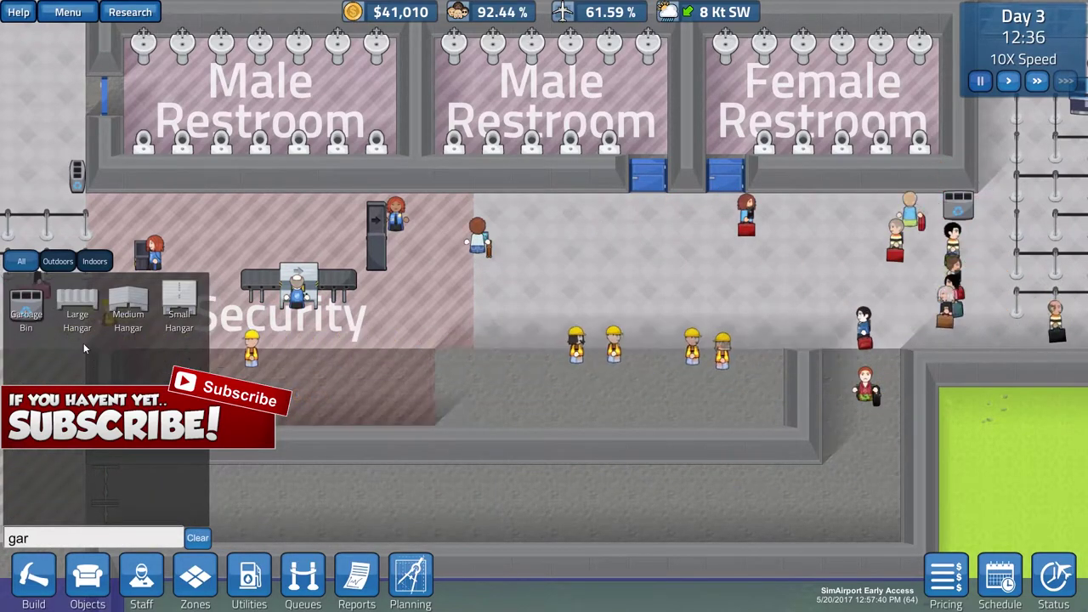
Place a Garbage Bin in the corridor and lay Floor01 tiles westward along it
left_click(26, 306)
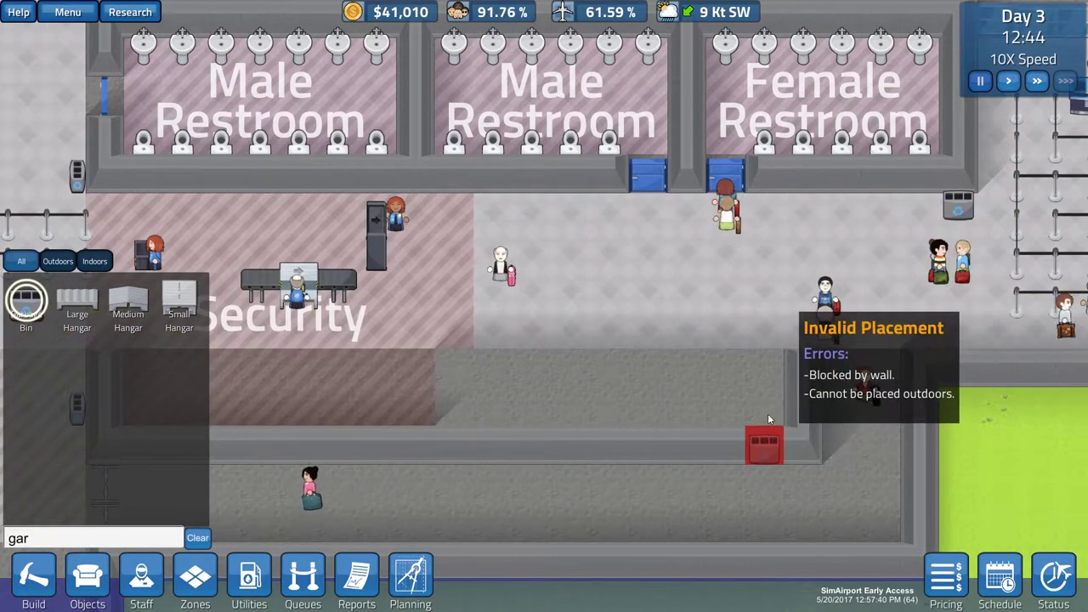
left_click(755, 378)
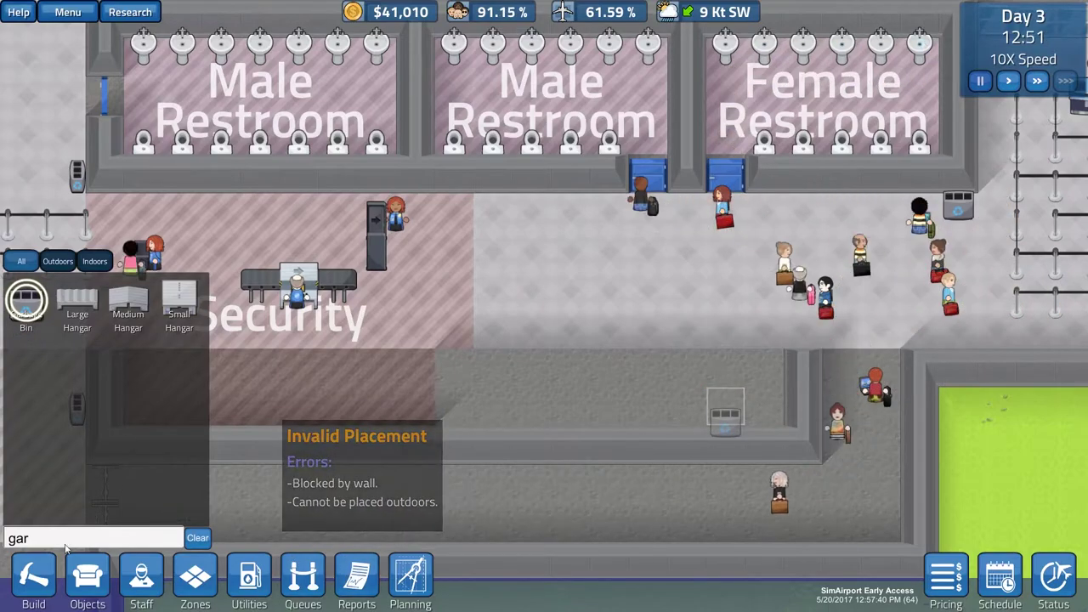
left_click(33, 578)
left_click(77, 367)
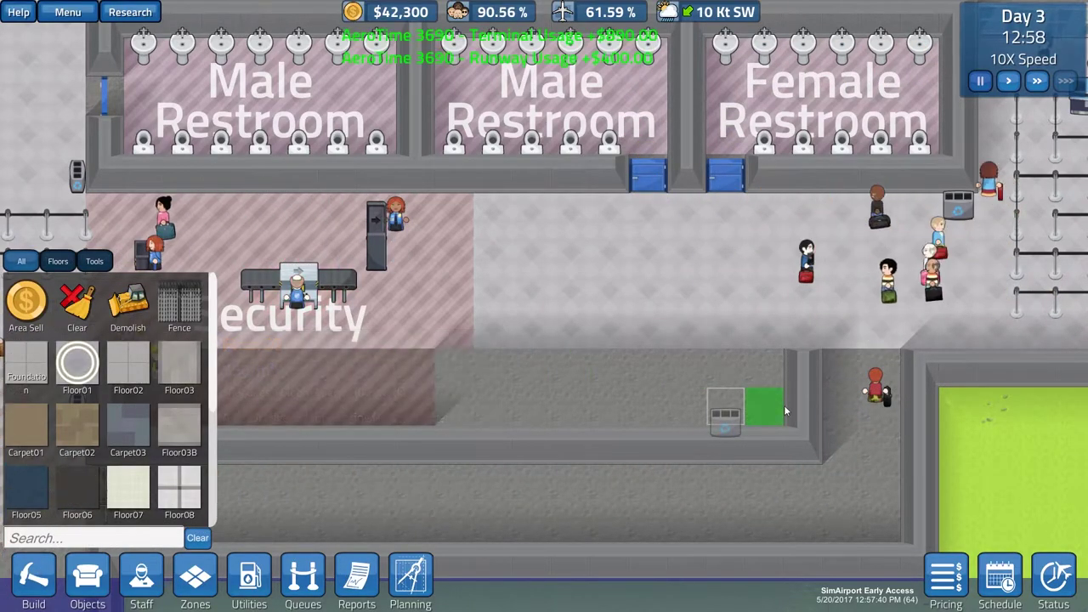
left_click_drag(772, 413, 319, 358)
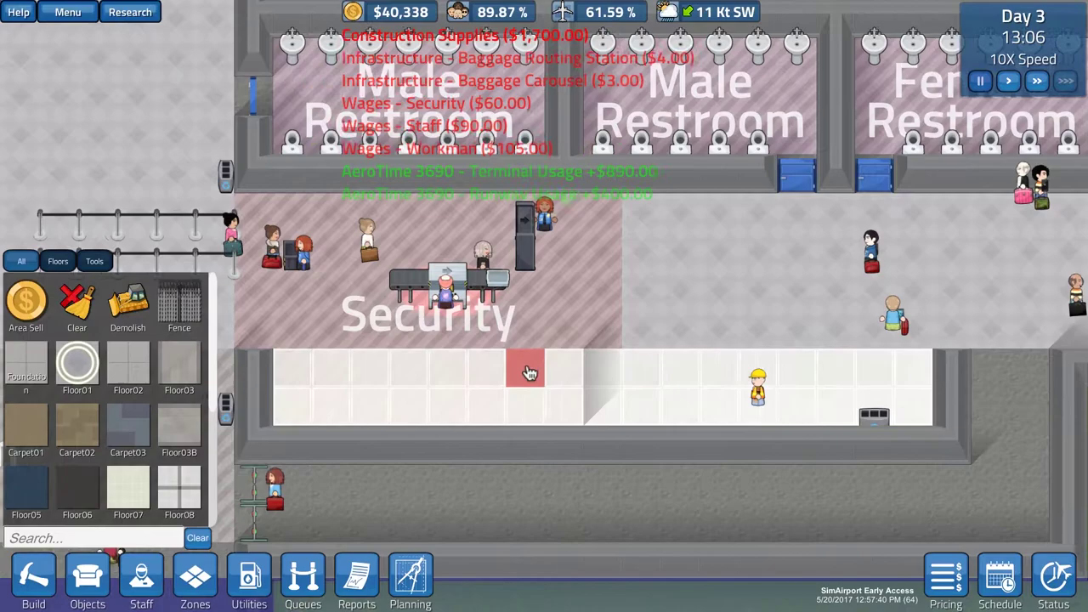
scroll(525, 365, "down", 2)
right_click(526, 366)
scroll(530, 367, "up", 3)
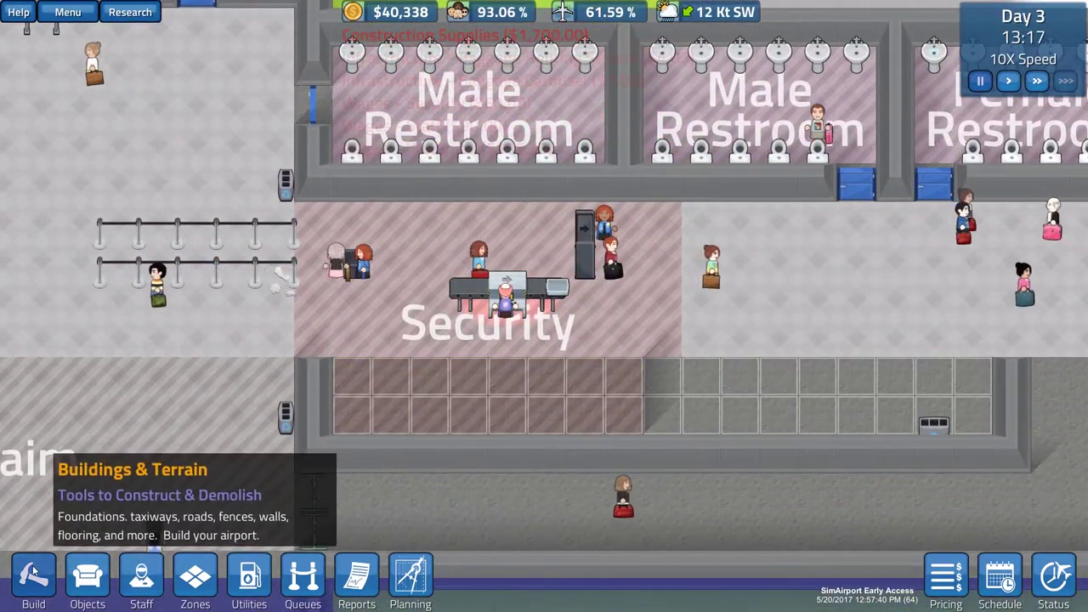
Flip through the flooring, staff and object catalogs, ending on placeable objects
left_click(34, 576)
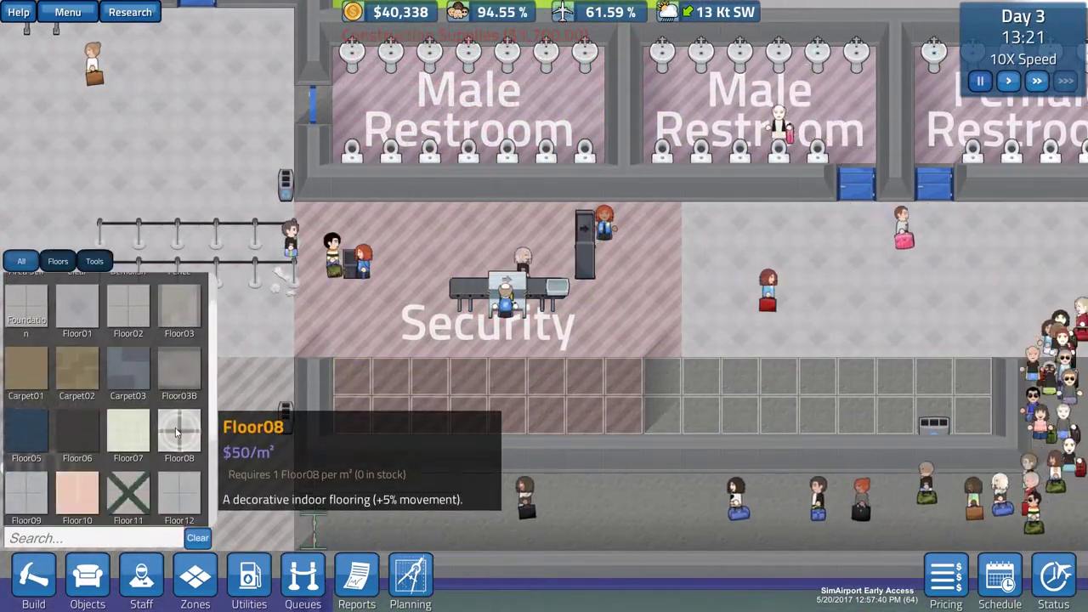
left_click(141, 577)
left_click(87, 576)
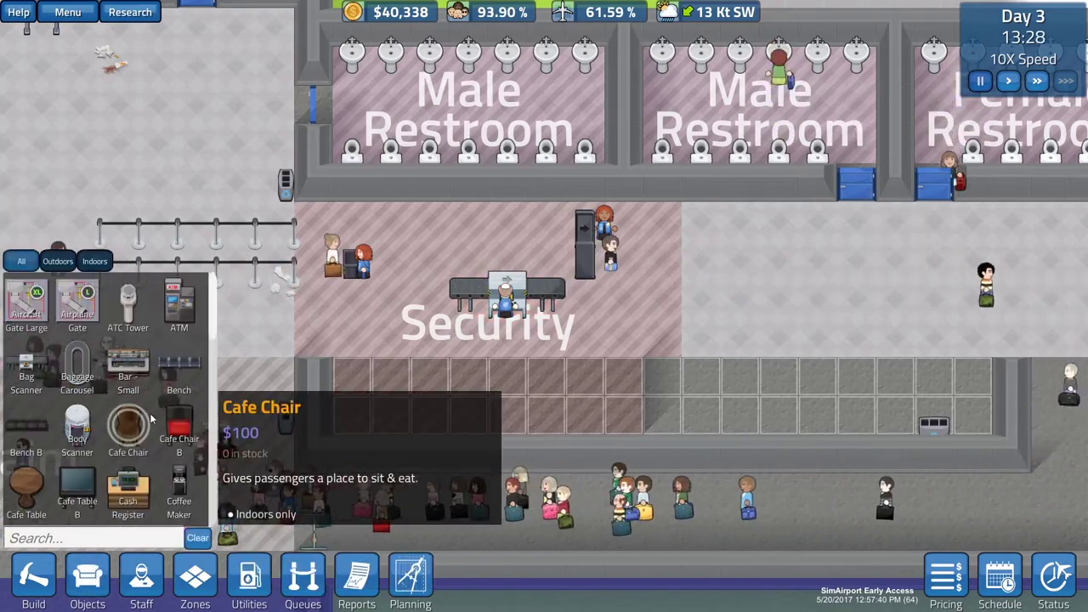
scroll(115, 401, "up", 1)
Add a Bag Scanner and a Metal Detector to the second security lane
left_click(76, 374)
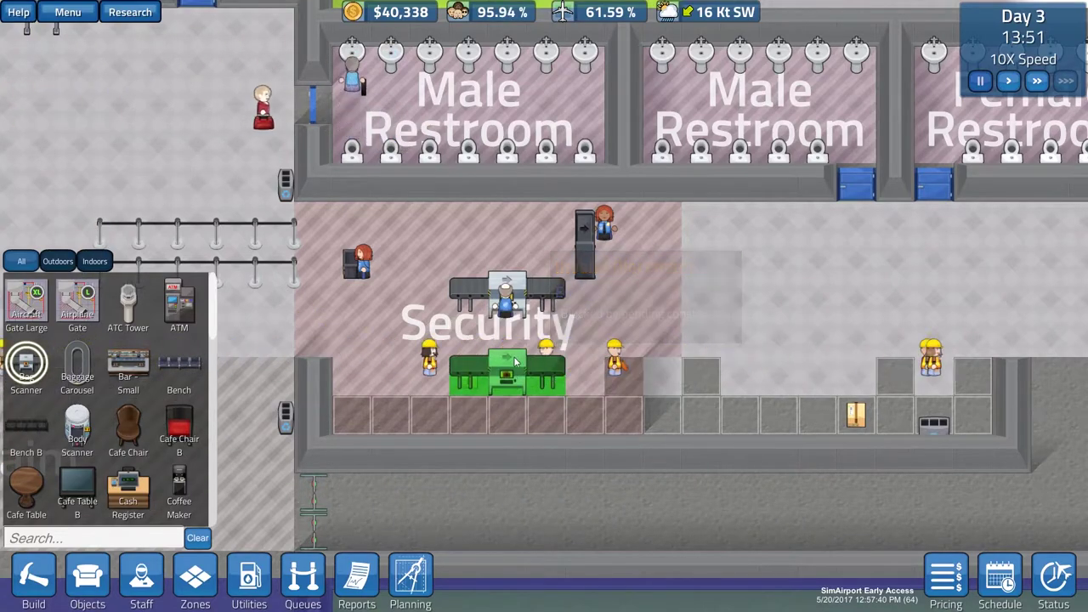
left_click(93, 538)
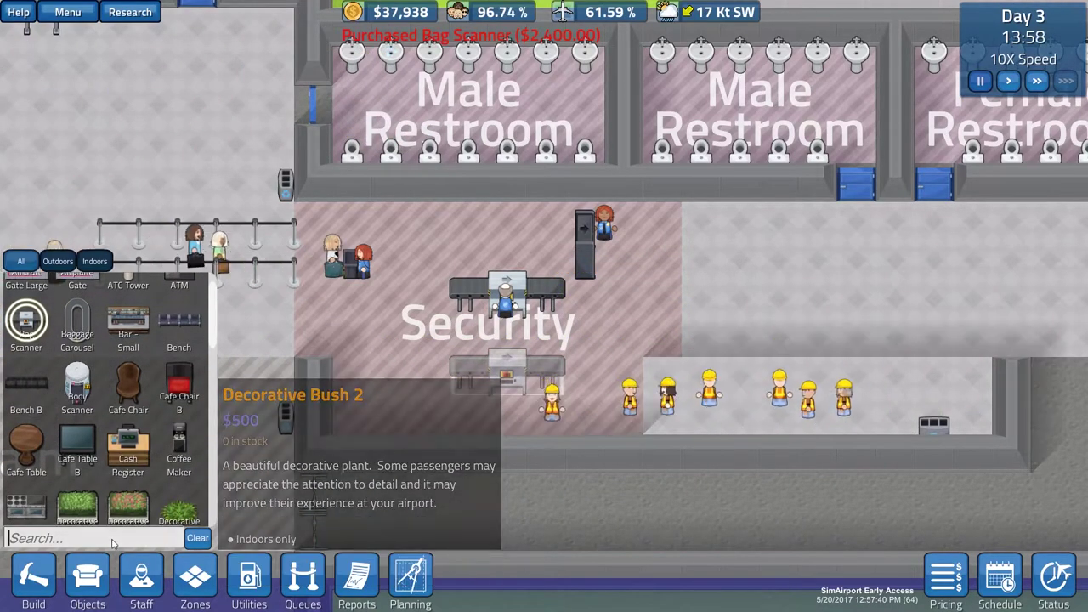
type("et")
left_click(25, 302)
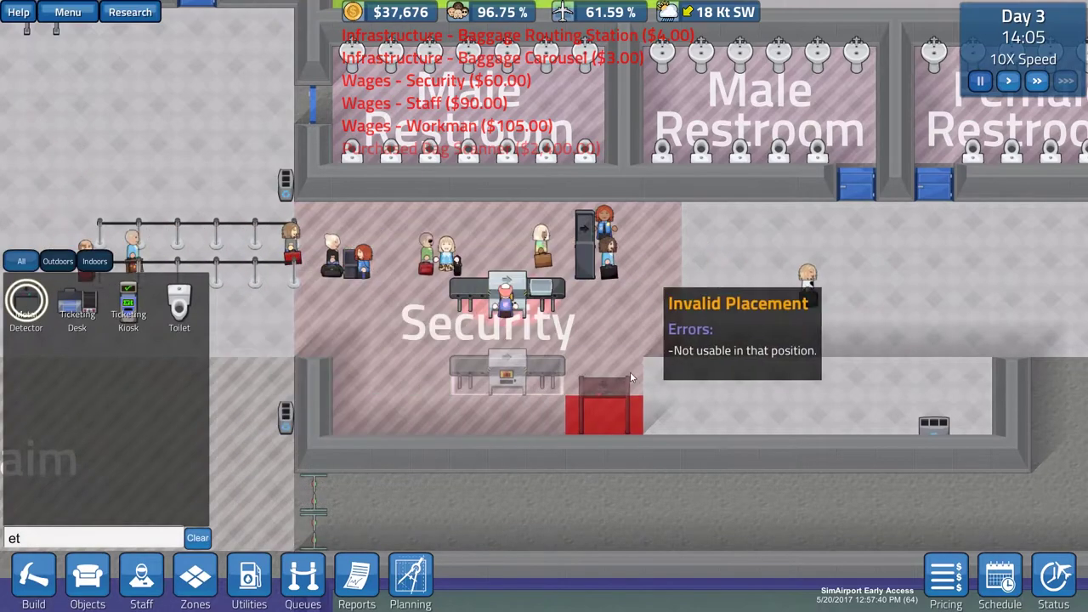
left_click(600, 317)
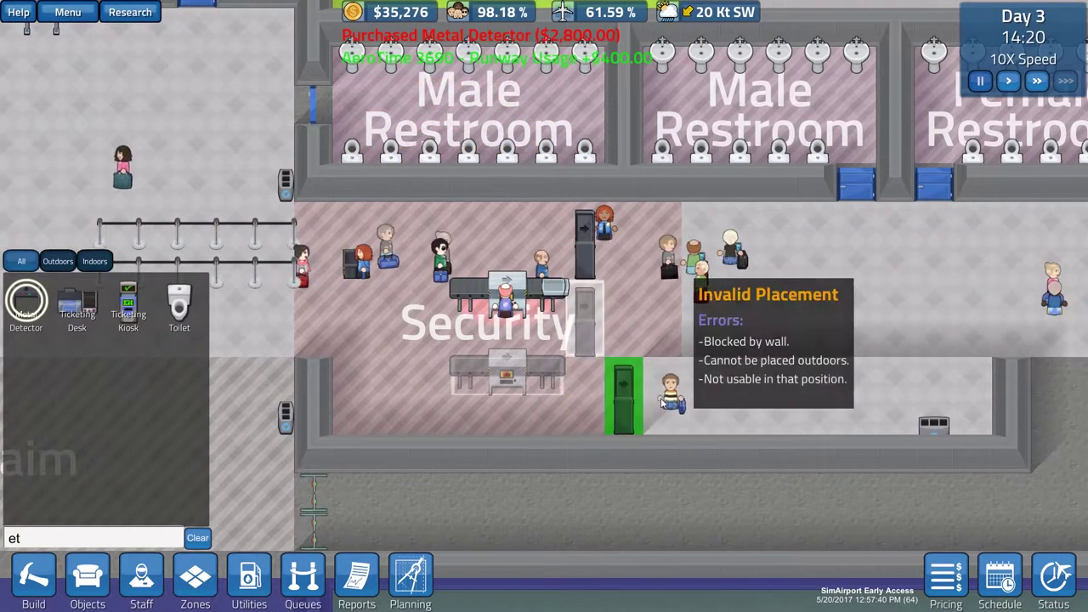
Hire two Security officers and clear the object catalog search
left_click(141, 578)
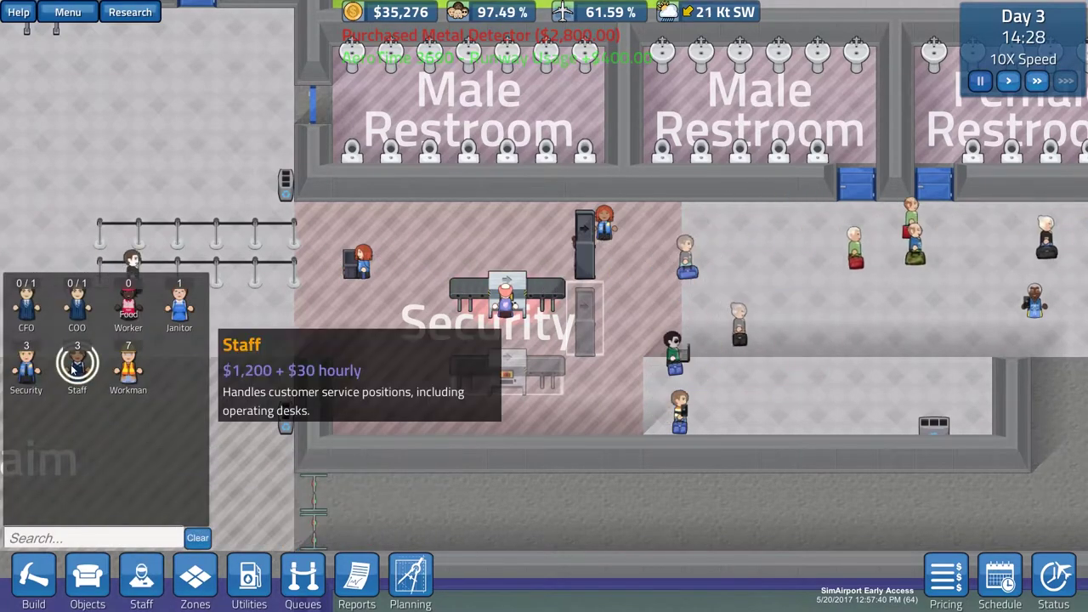
left_click(26, 364)
left_click(374, 374)
left_click(386, 378)
key("Escape")
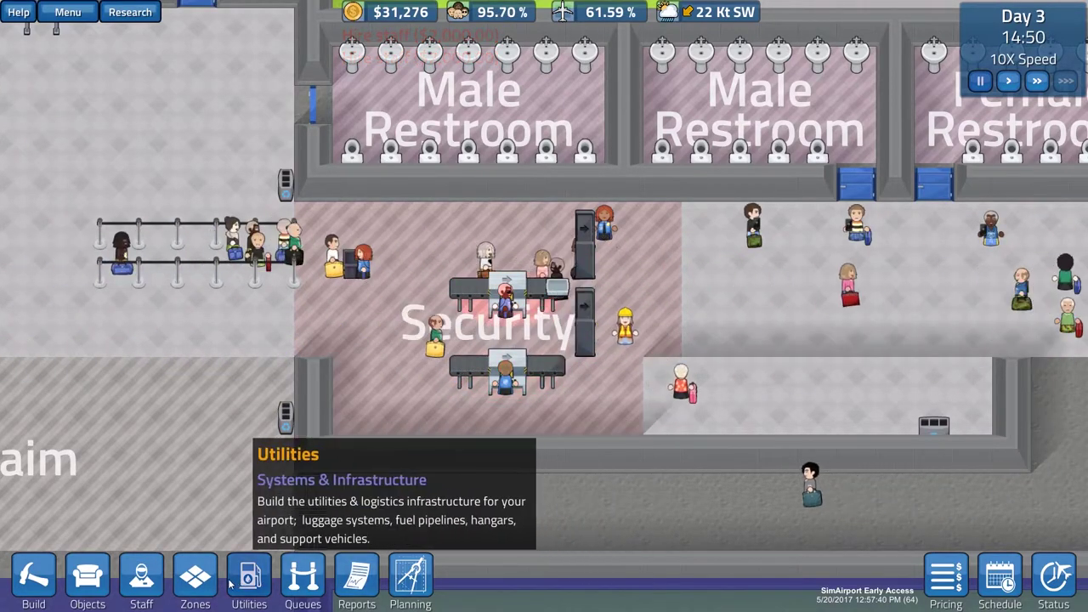
left_click(88, 578)
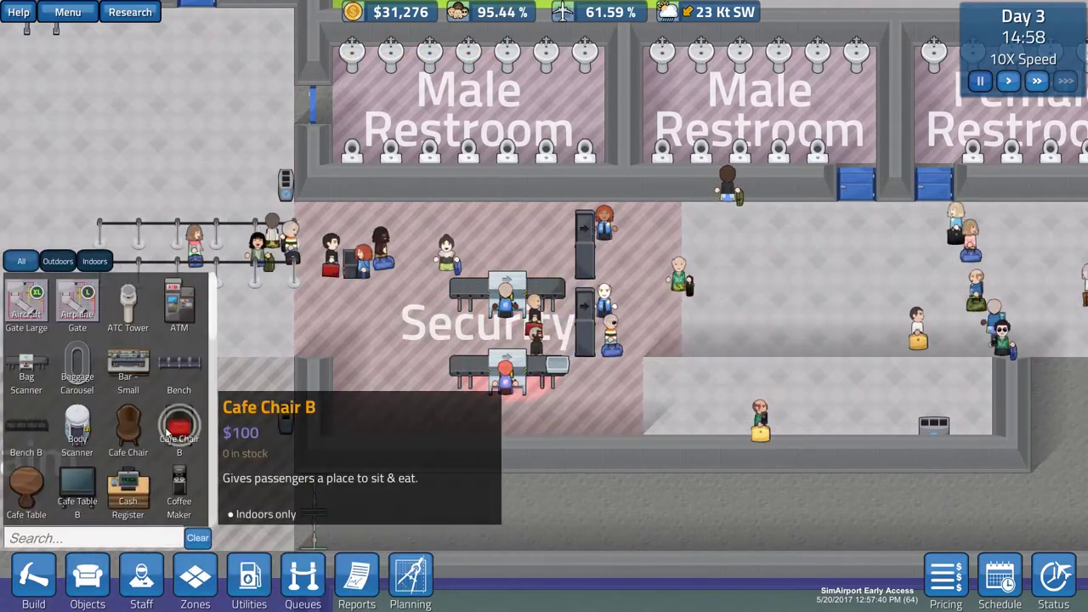
type("e")
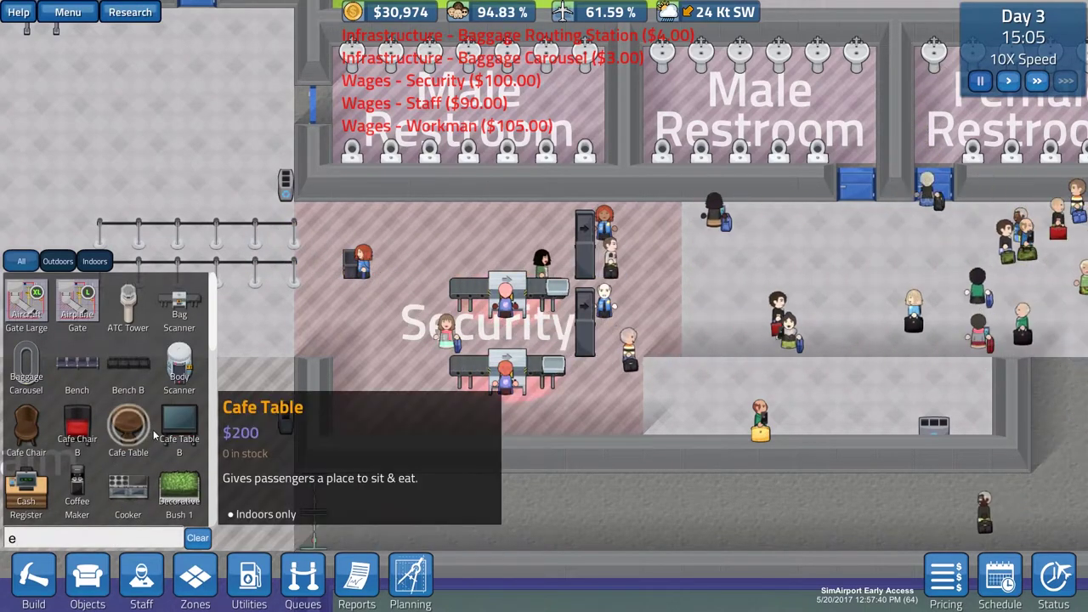
key("BackSpace")
type("c")
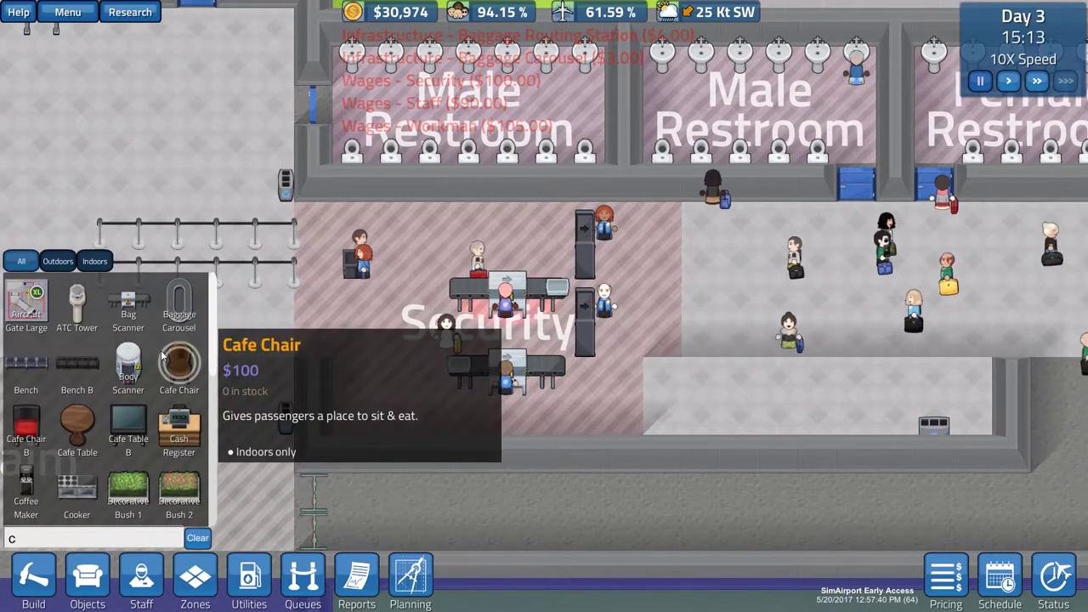
scroll(181, 364, "down", 2)
scroll(181, 364, "down", 3)
Place a second ID Check Stand at the security entrance and assign its queue
left_click(178, 376)
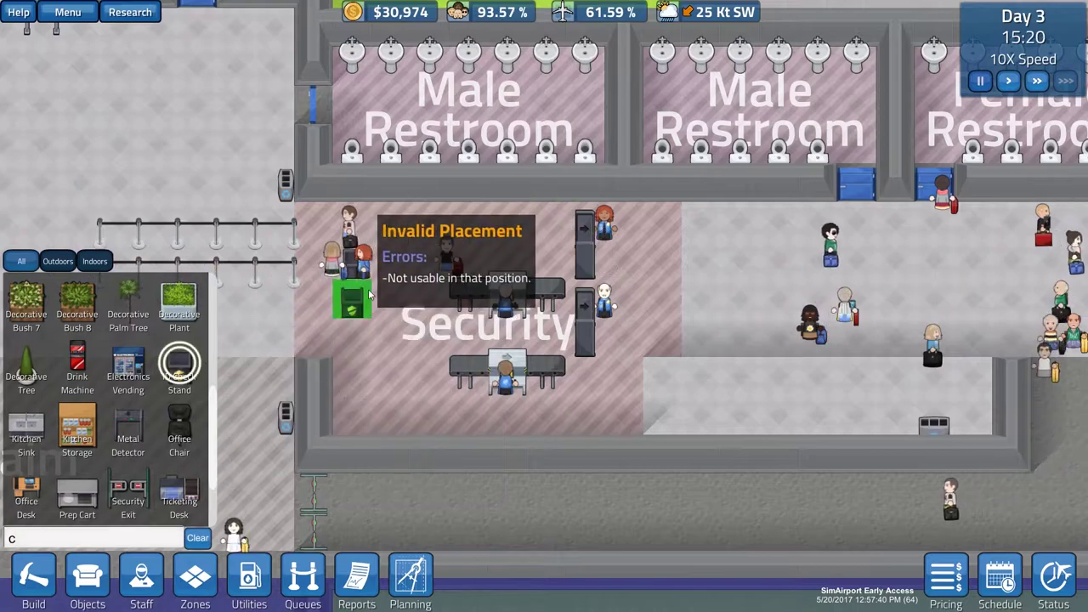
key("a")
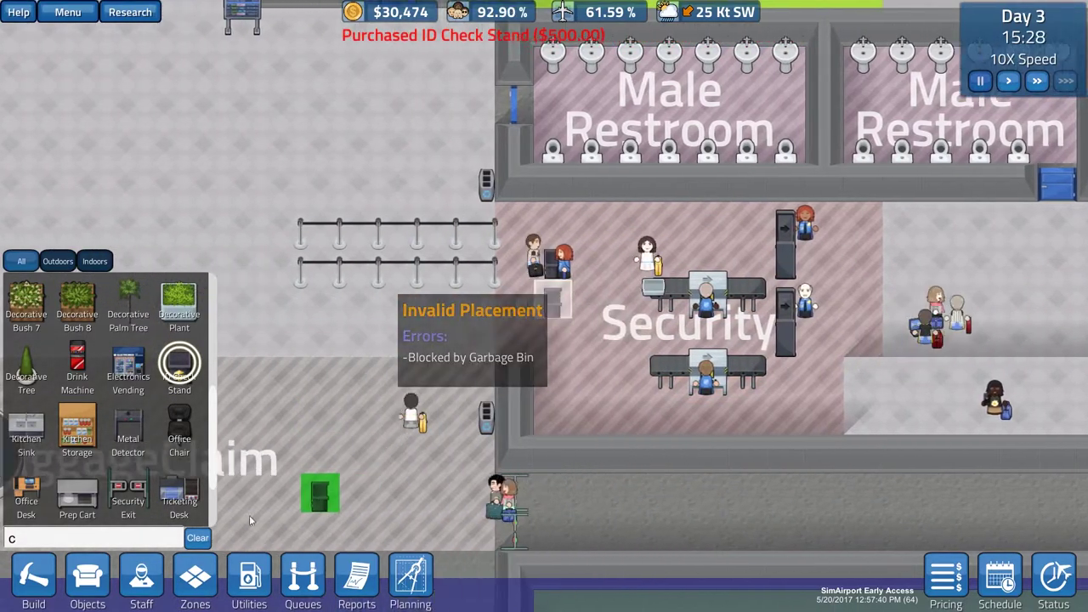
key("Escape")
key("q")
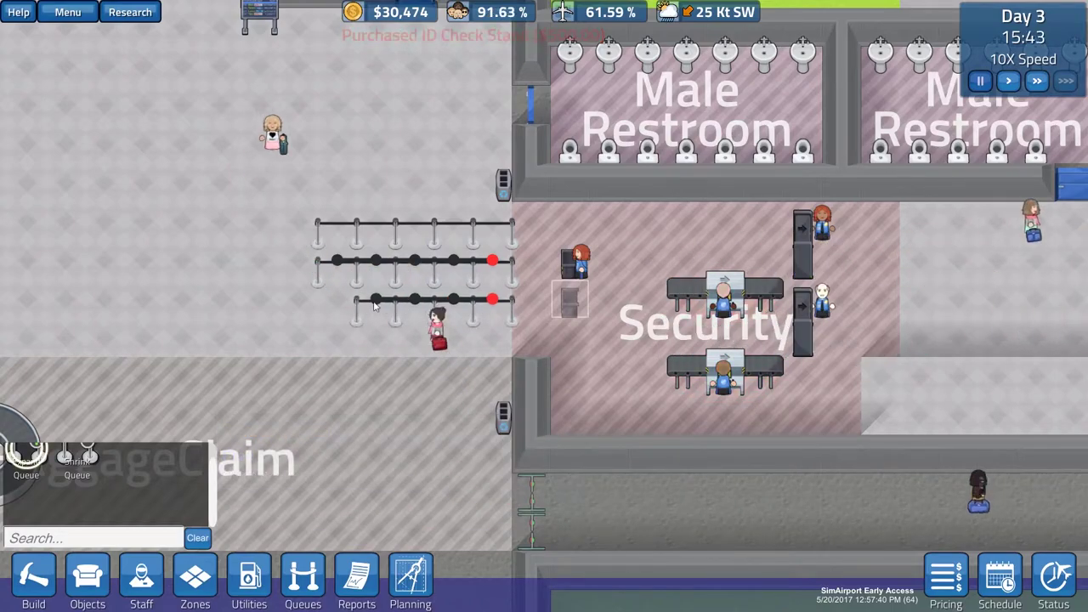
key("Escape")
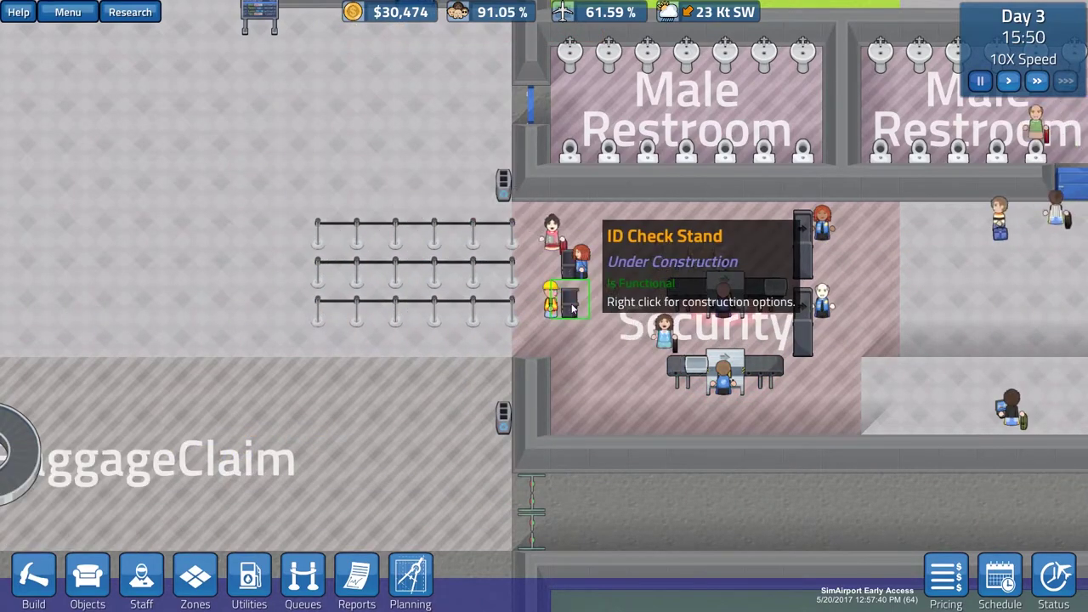
left_click(572, 308)
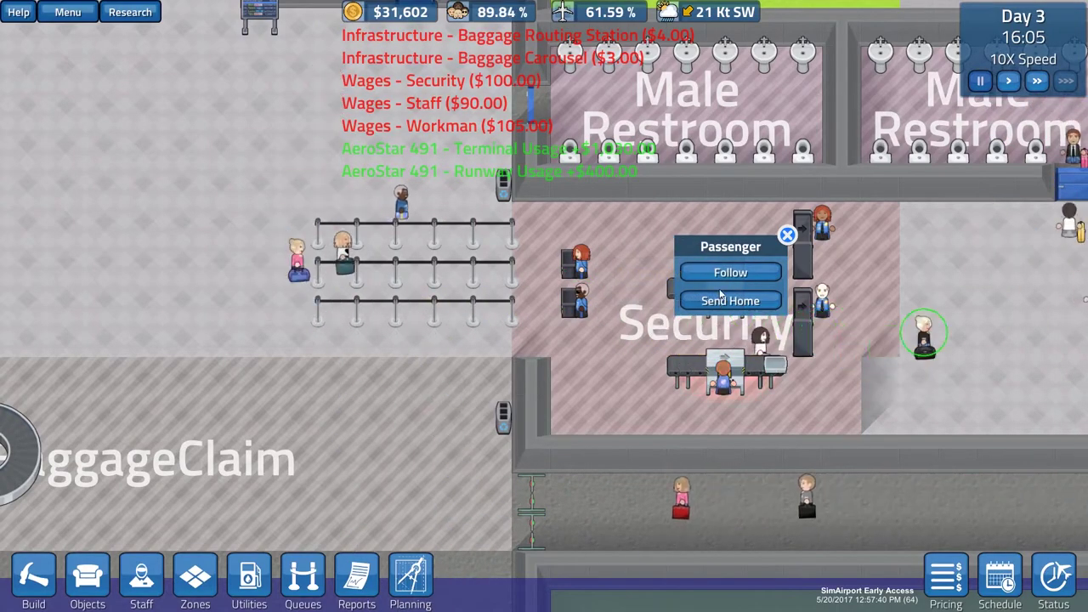
left_click(731, 272)
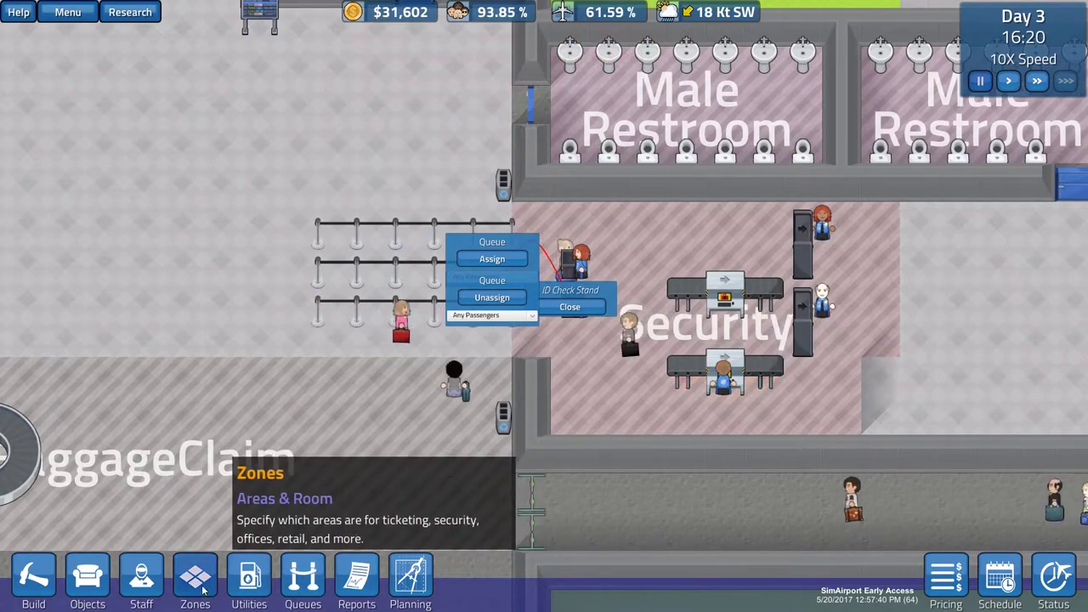
Hire one more Security officer and place them at the checkpoint
left_click(141, 578)
left_click(26, 353)
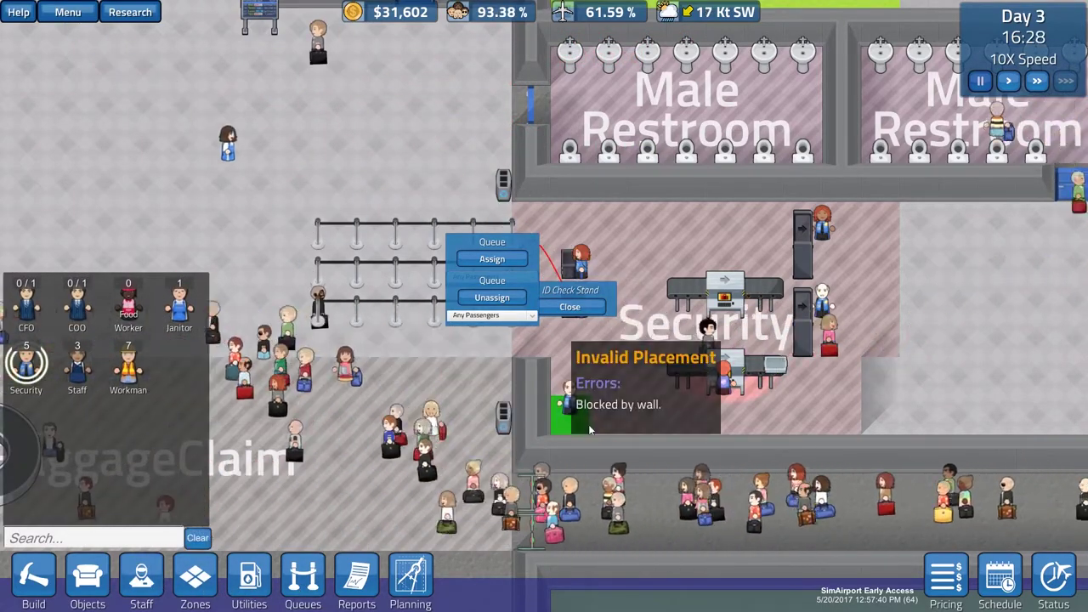
left_click(610, 411)
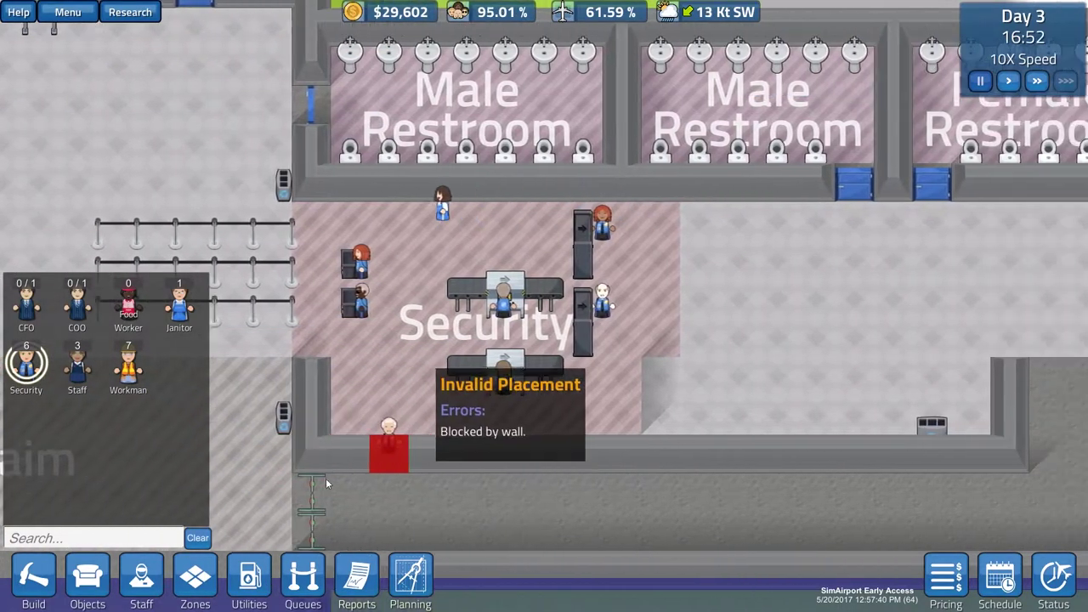
Cancel a Security zone attempt and pan to view Ticketing through the gate
left_click(194, 577)
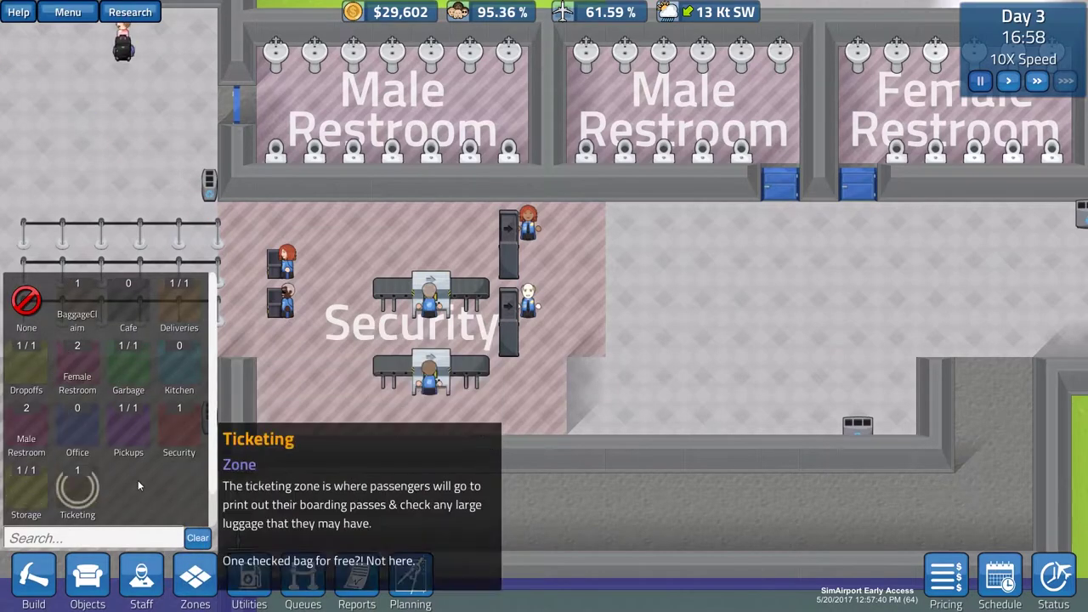
left_click(179, 425)
scroll(669, 396, "down", 5)
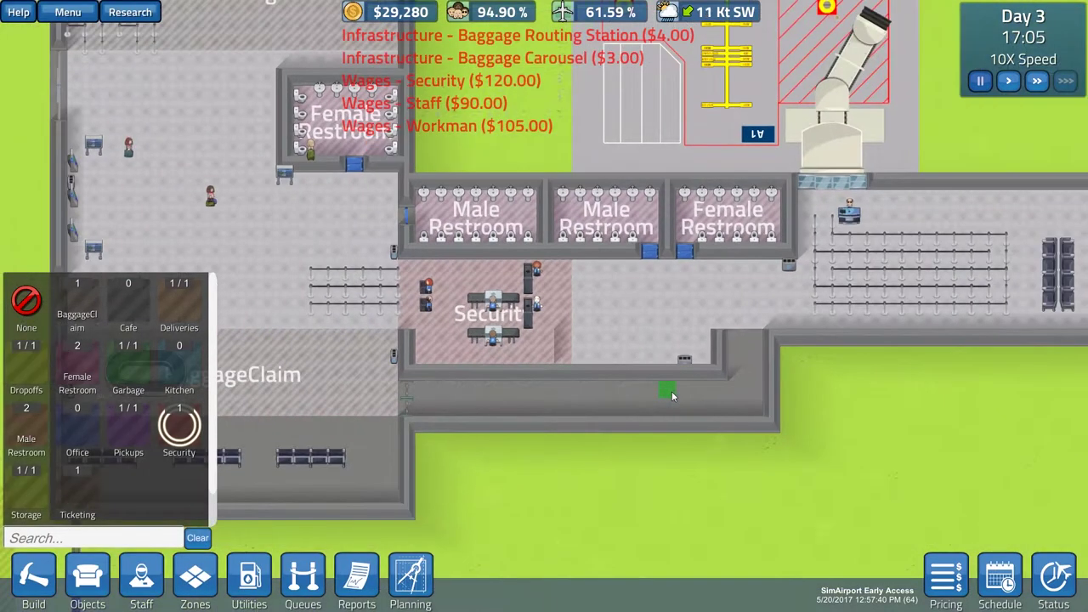
key("Escape")
scroll(671, 397, "up", 4)
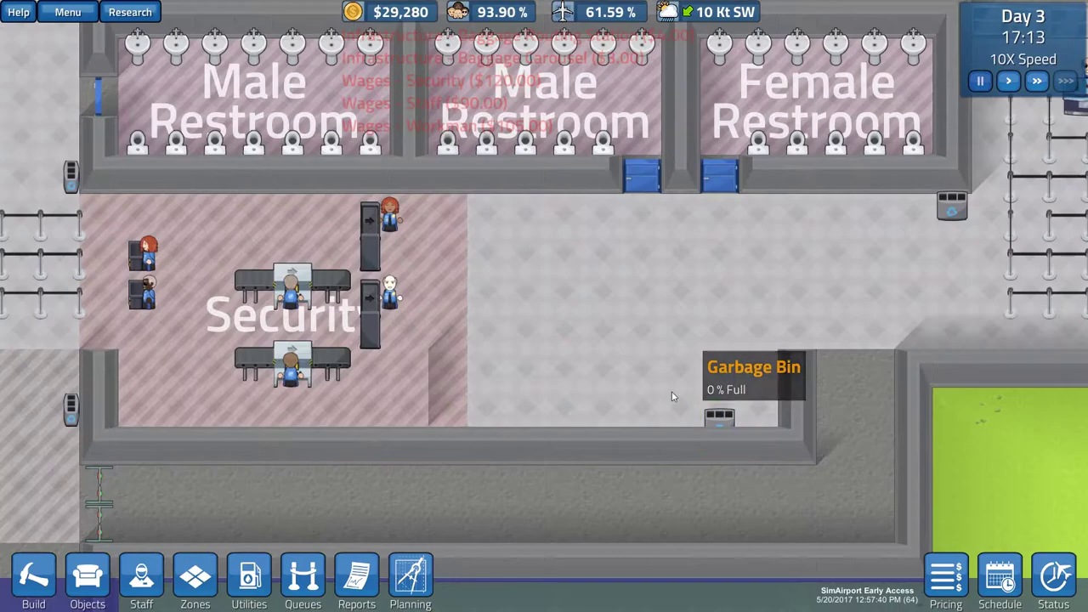
scroll(671, 397, "down", 3)
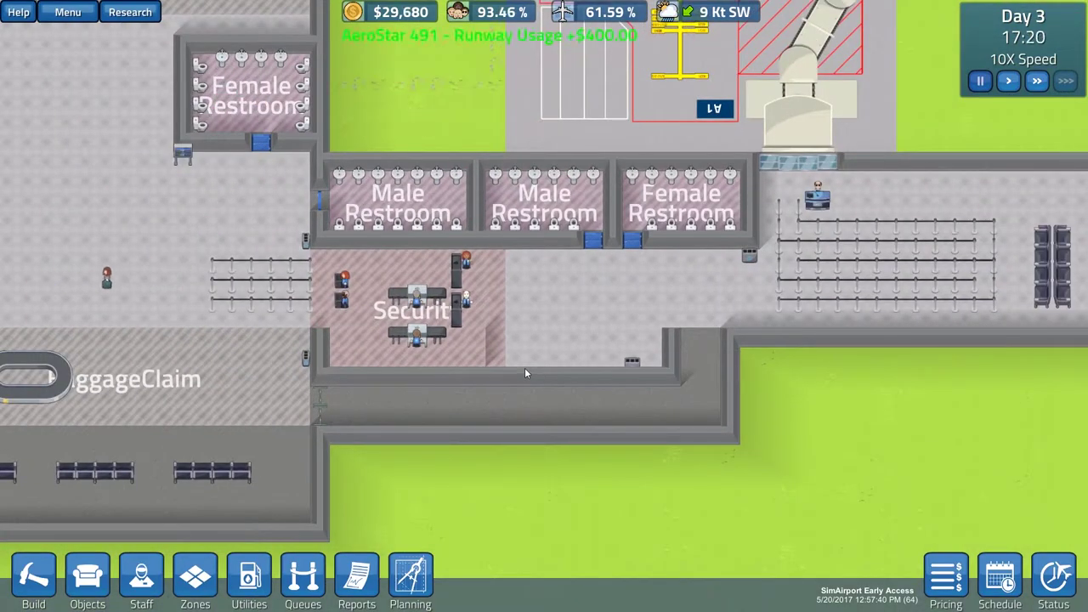
left_click_drag(524, 367, 529, 381)
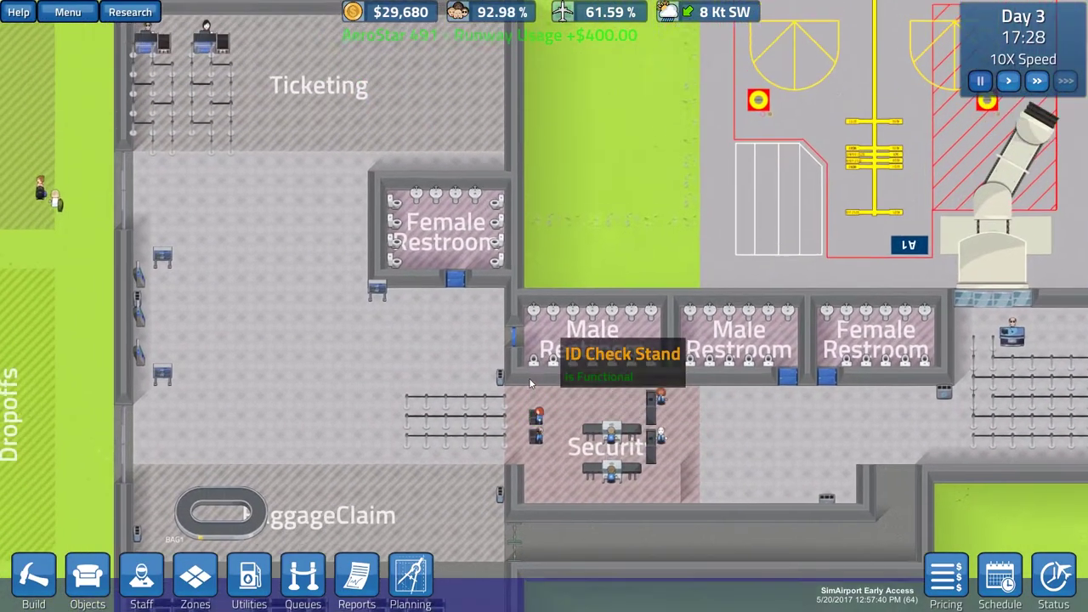
scroll(529, 381, "down", 5)
scroll(529, 381, "down", 3)
scroll(528, 381, "up", 2)
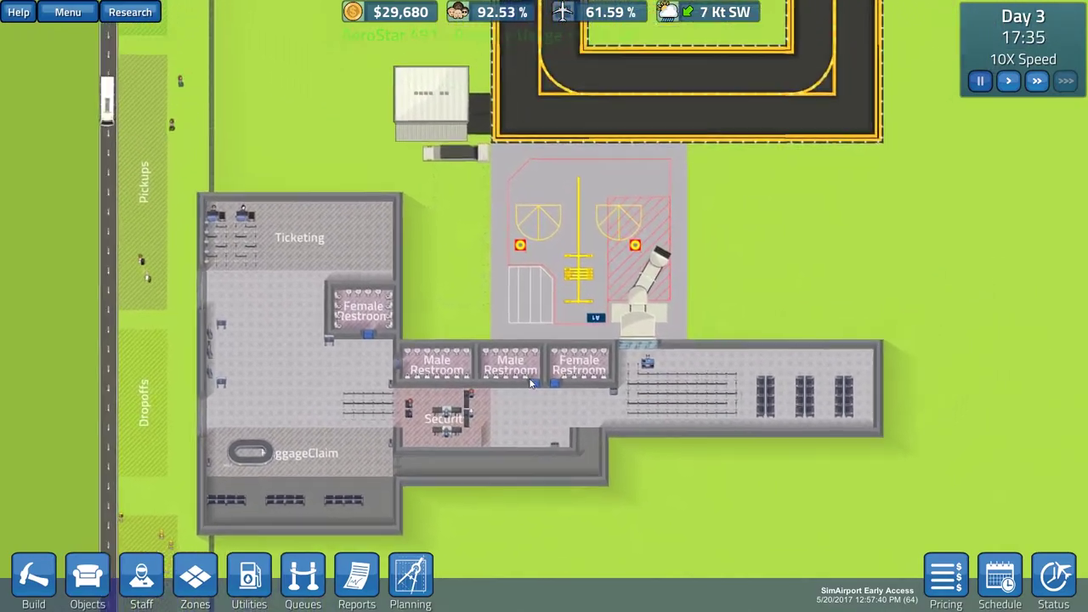
scroll(529, 381, "up", 2)
left_click_drag(529, 380, 529, 381)
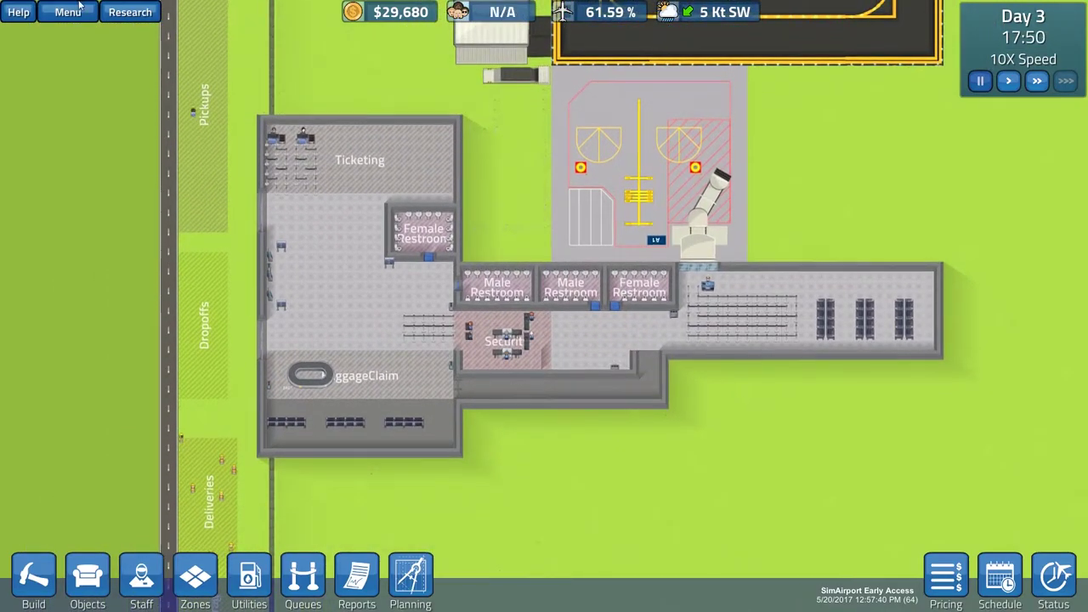
Check Finance research is Completed, then pick Foundation and pan above Ticketing
left_click(130, 12)
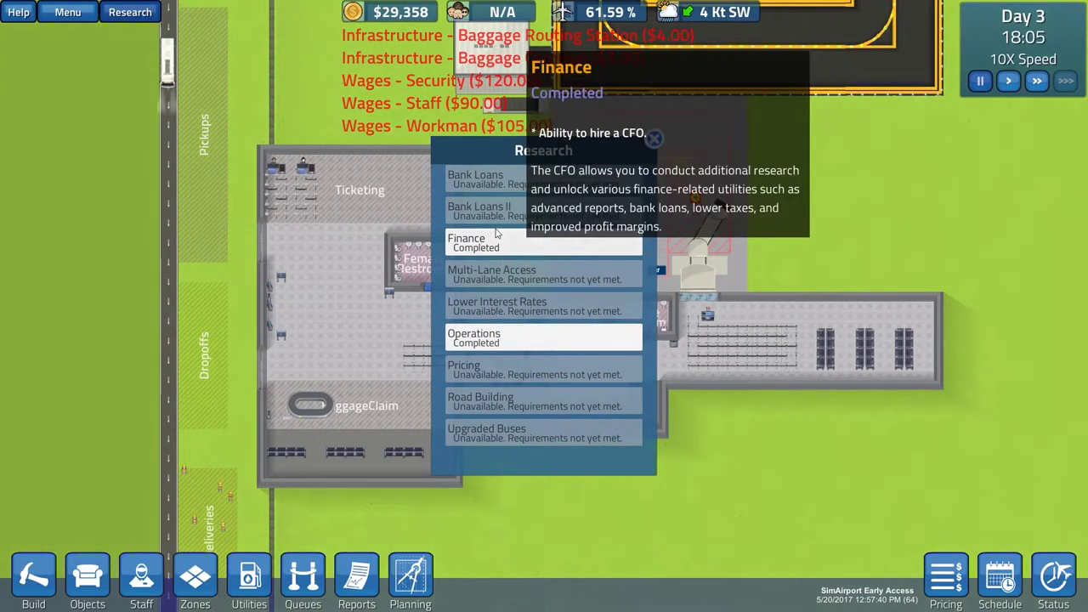
left_click(653, 138)
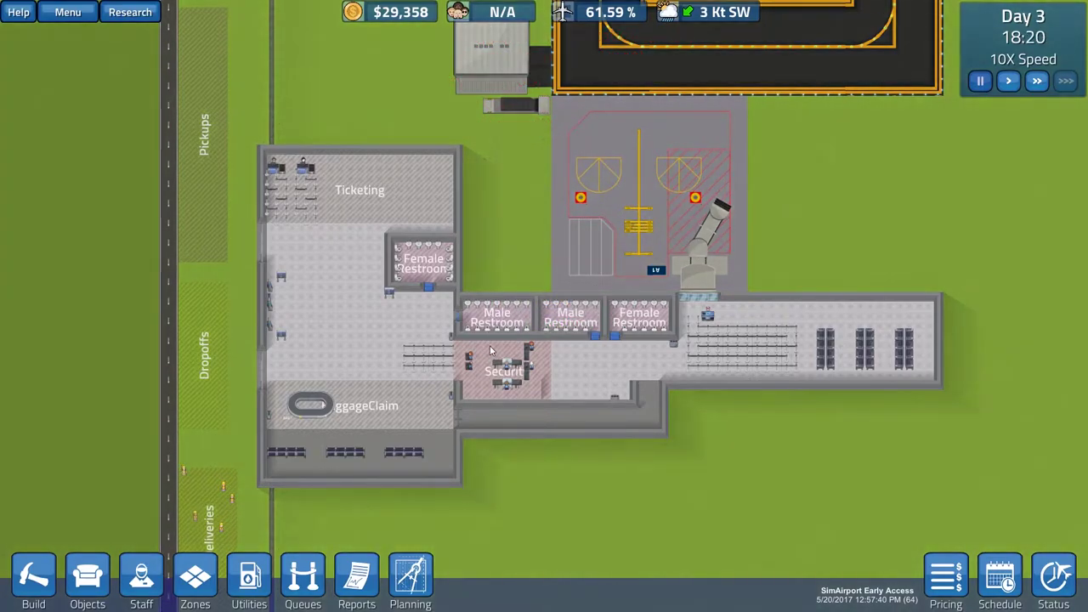
scroll(489, 351, "up", 3)
left_click(33, 578)
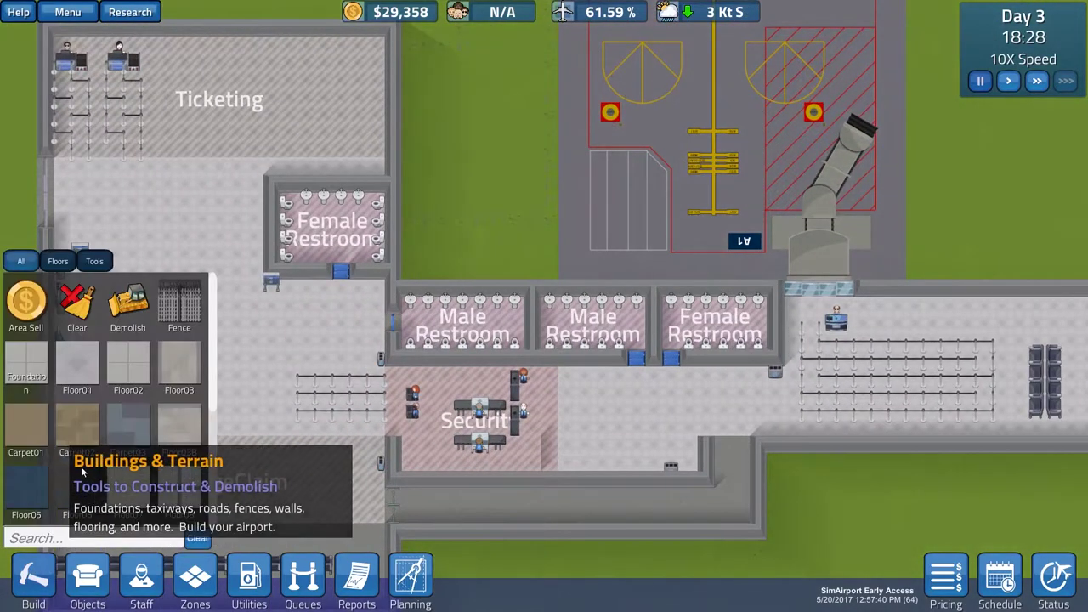
left_click(77, 366)
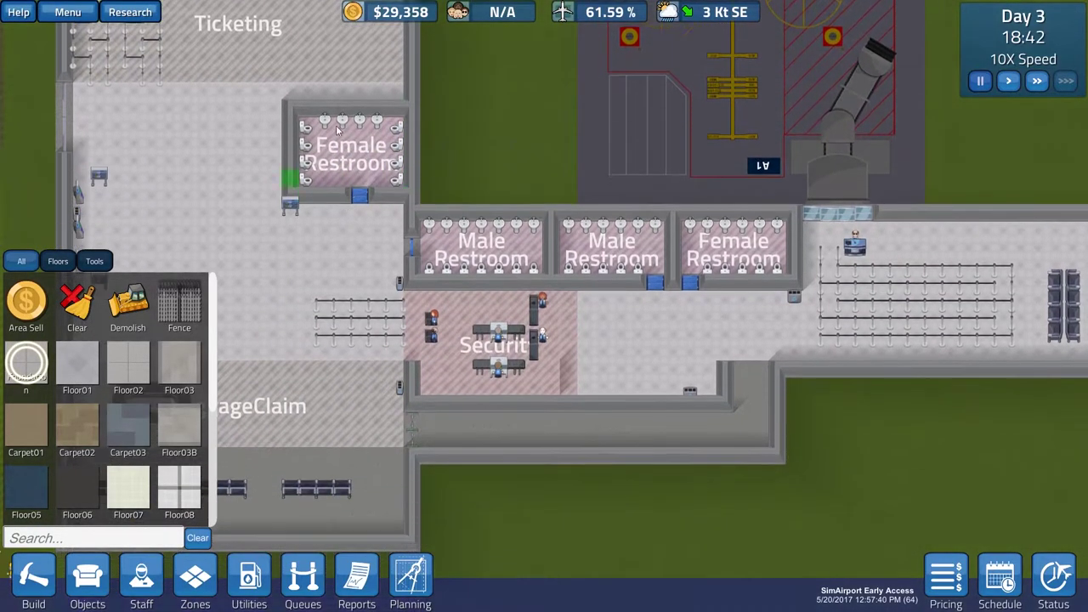
scroll(425, 340, "down", 3)
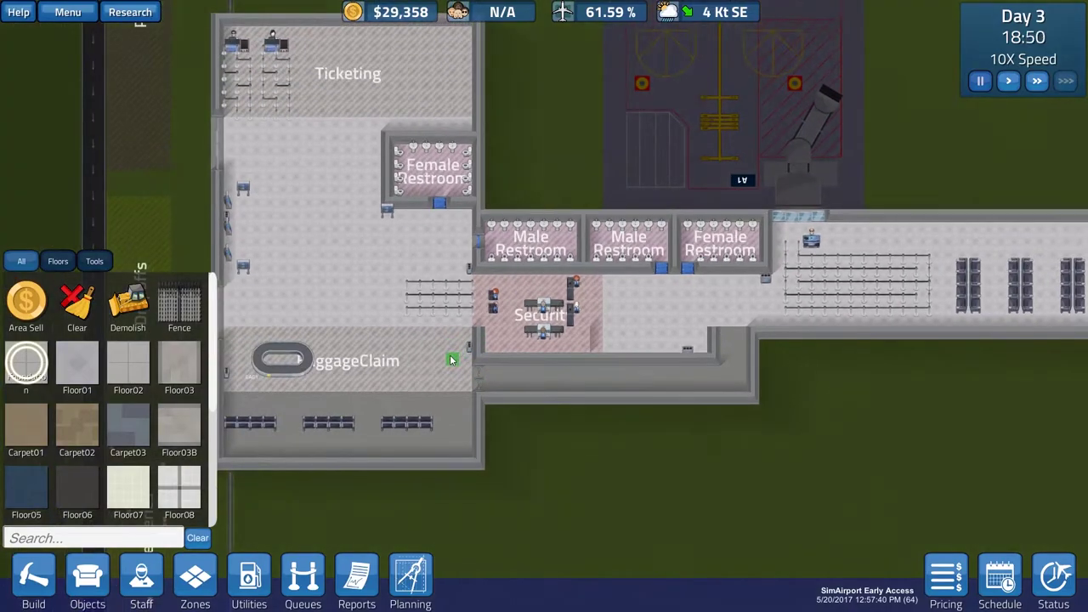
scroll(451, 360, "down", 3)
left_click_drag(451, 359, 481, 306)
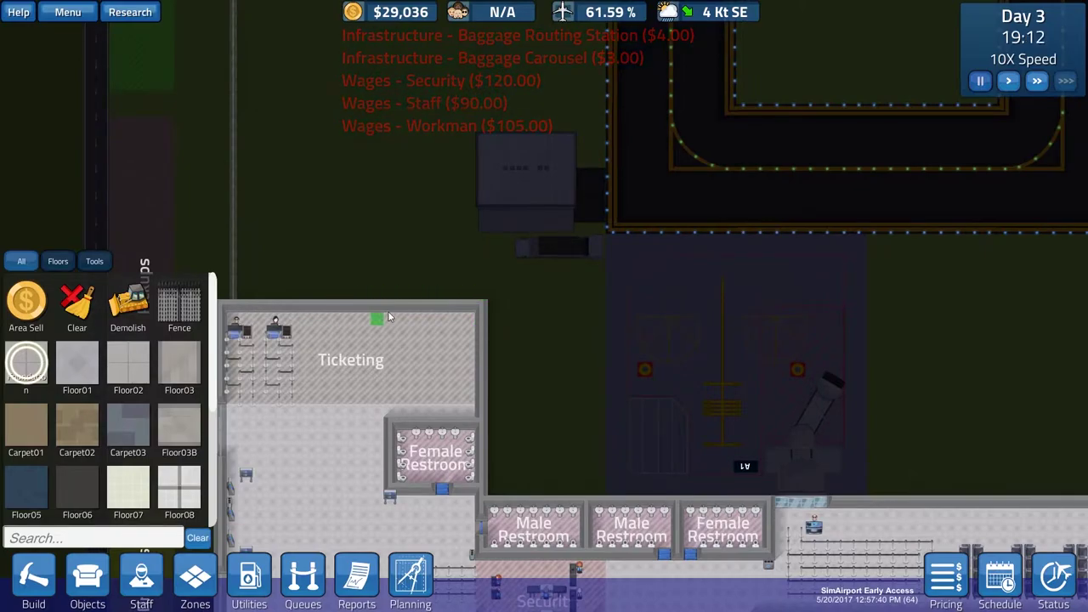
Accept AeroTime's afternoon flight offer and try Rexicana's night flight
right_click(482, 313)
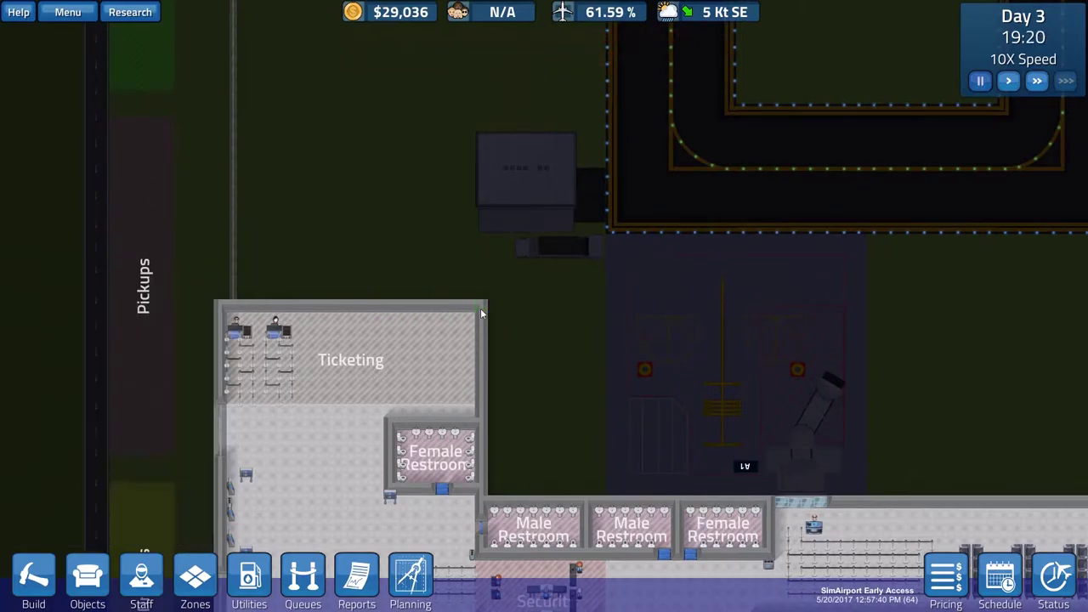
left_click(561, 12)
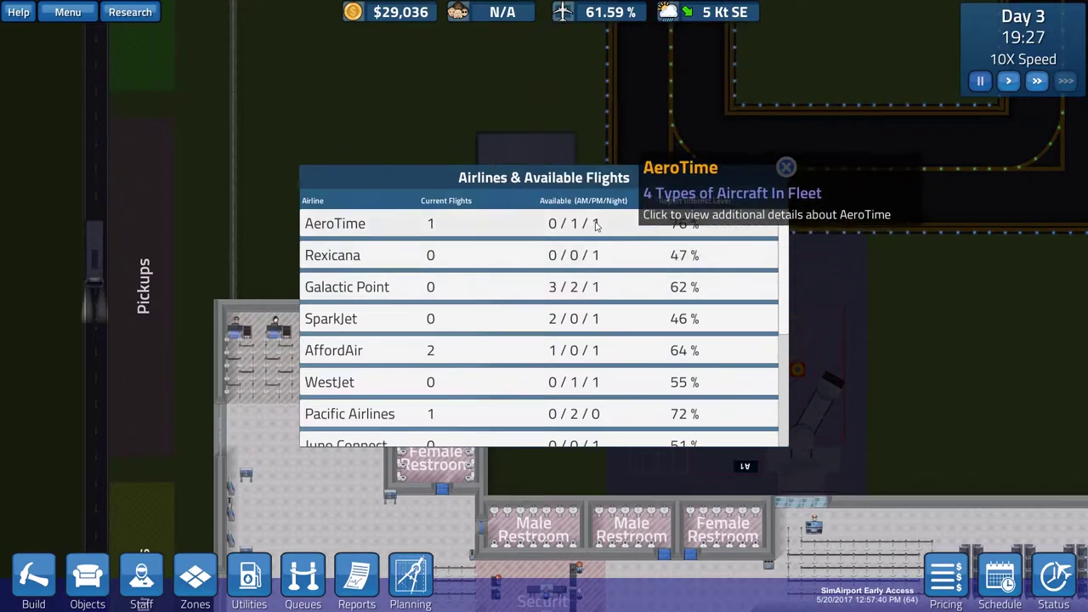
left_click(459, 222)
left_click(792, 439)
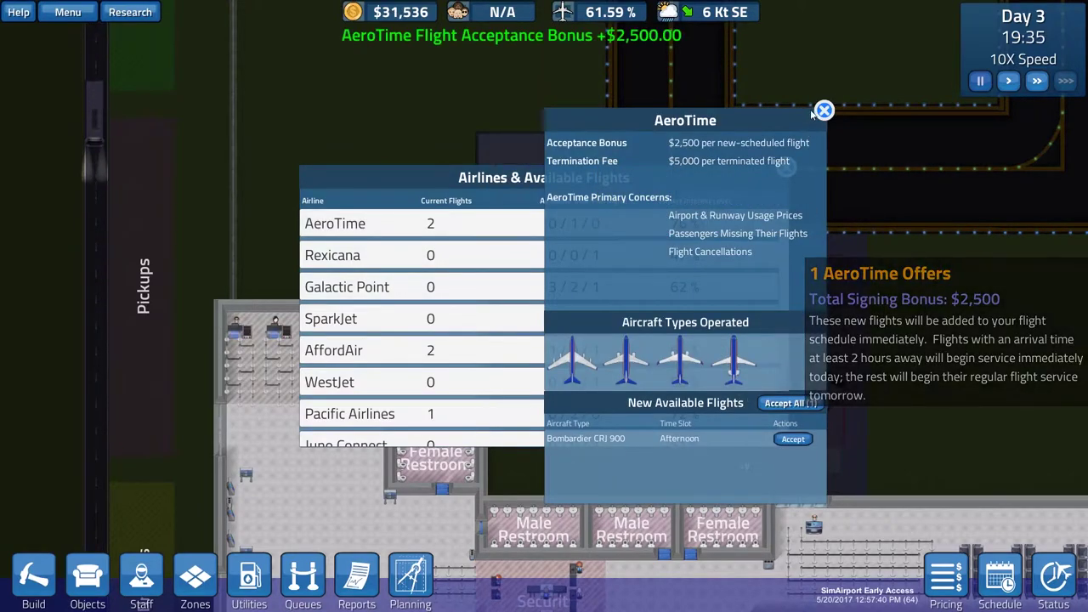
left_click(824, 109)
left_click(425, 255)
left_click(792, 439)
left_click(824, 110)
Move AeroTime 5228 one hour later at Gate A1 in the Master Flight Schedule
left_click(999, 576)
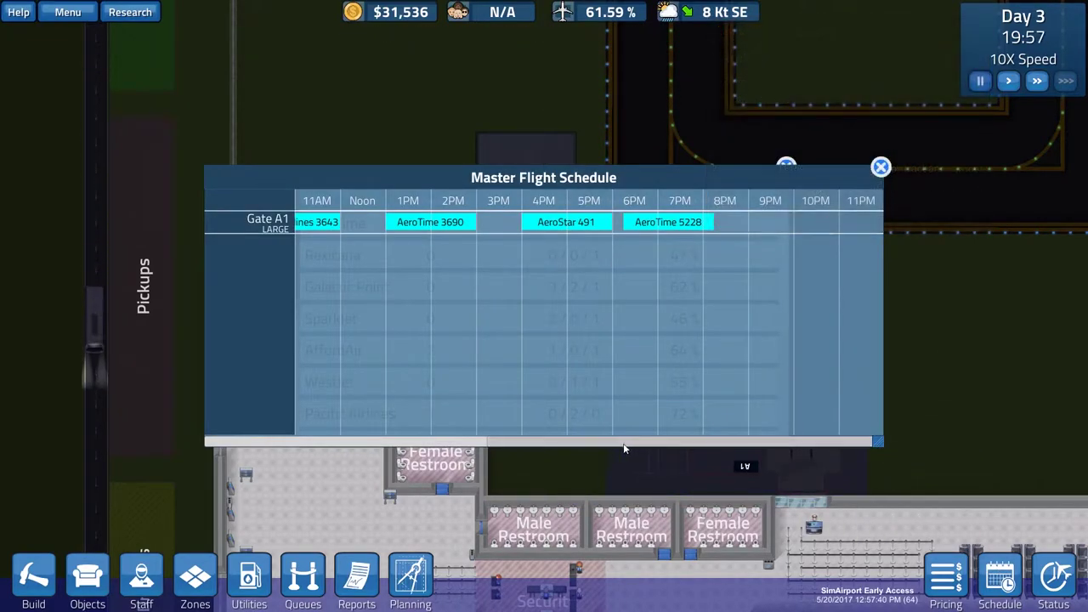
mouse_move(623, 443)
left_mouse_down()
mouse_move(442, 443)
mouse_move(623, 443)
left_mouse_up()
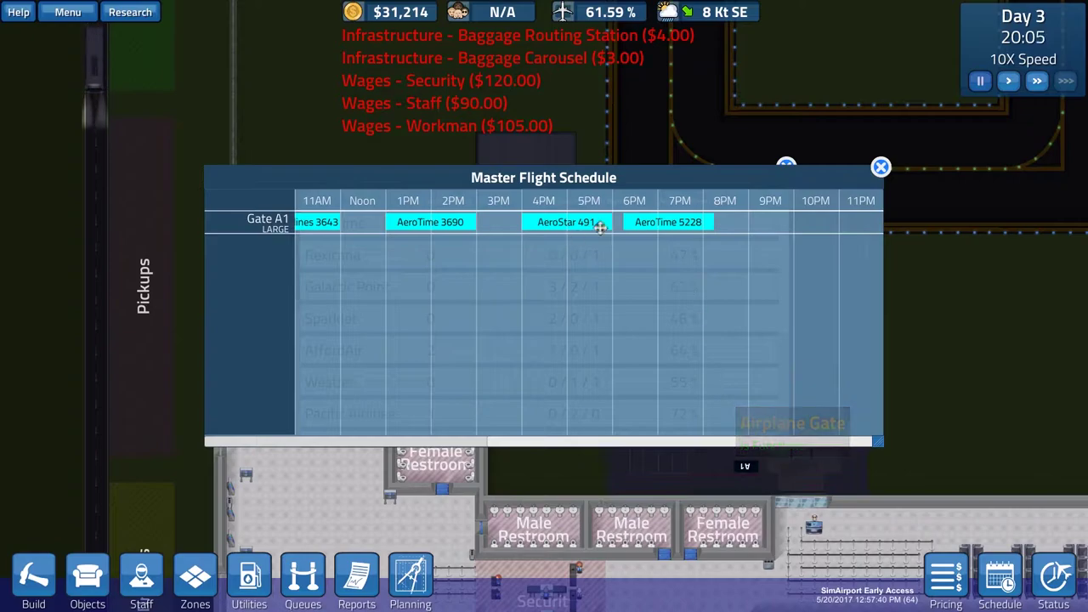
left_click_drag(668, 222, 706, 222)
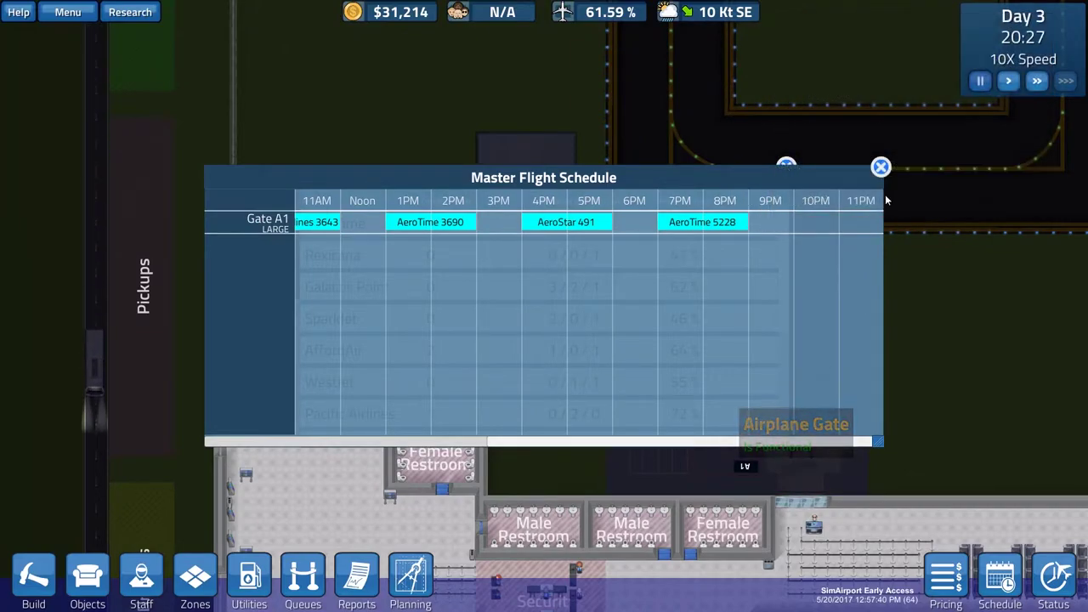
left_click(880, 167)
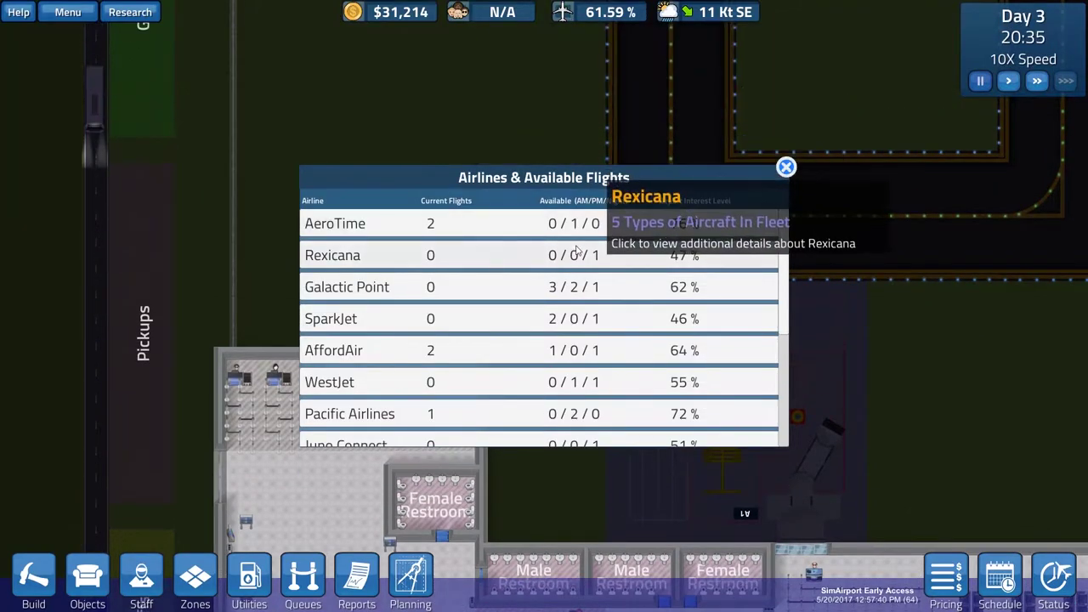
Review Rexicana and Galactic Point offers, then accept a SparkJet Boeing 737 flight
left_click(576, 254)
mouse_move(792, 439)
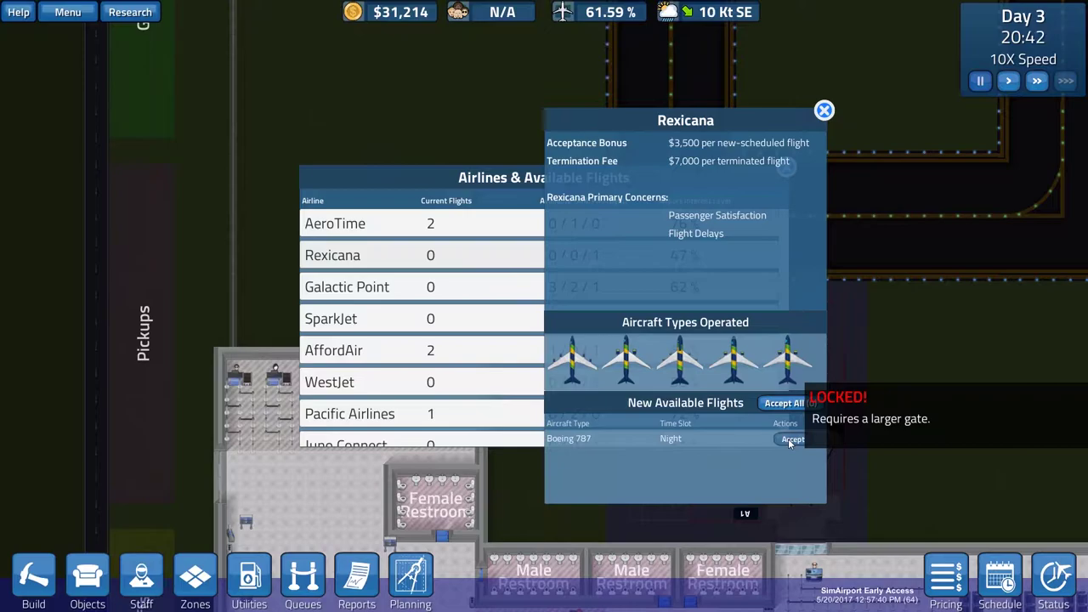
left_click(824, 110)
left_click(595, 287)
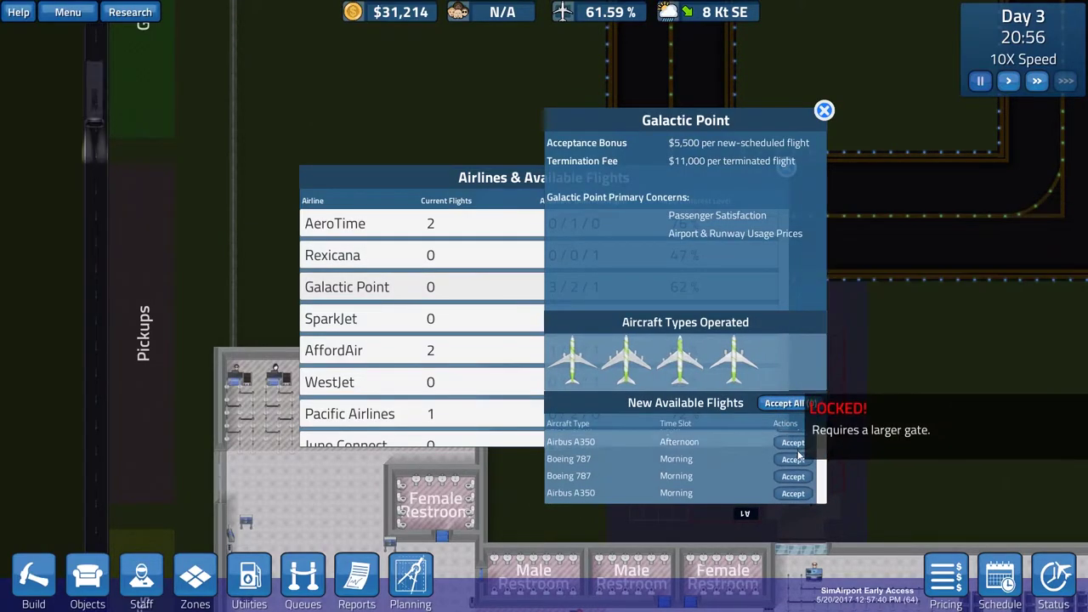
left_click(824, 110)
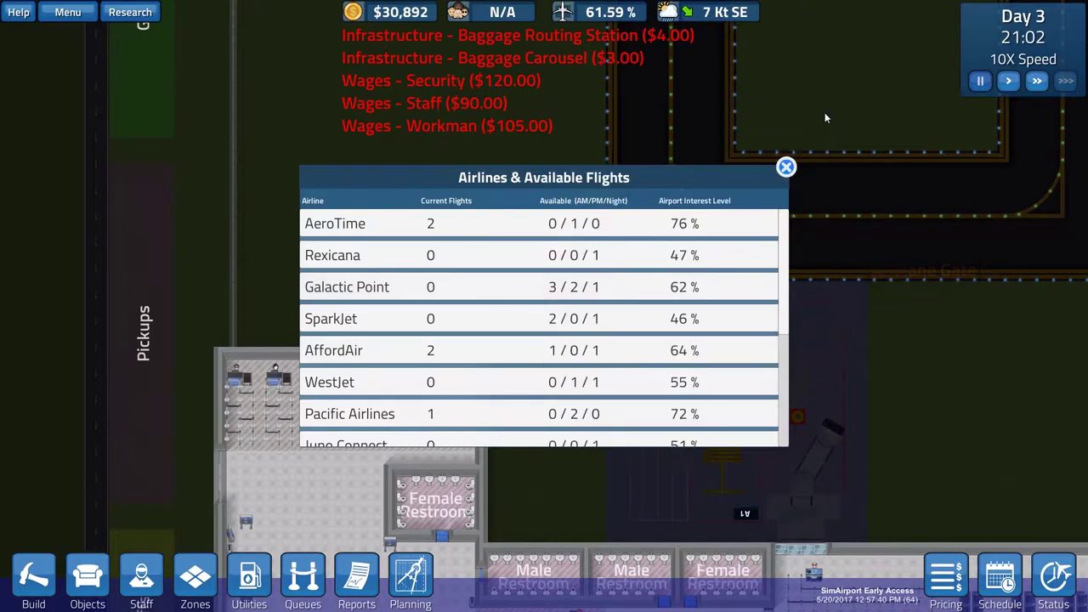
left_click(600, 323)
left_click(792, 456)
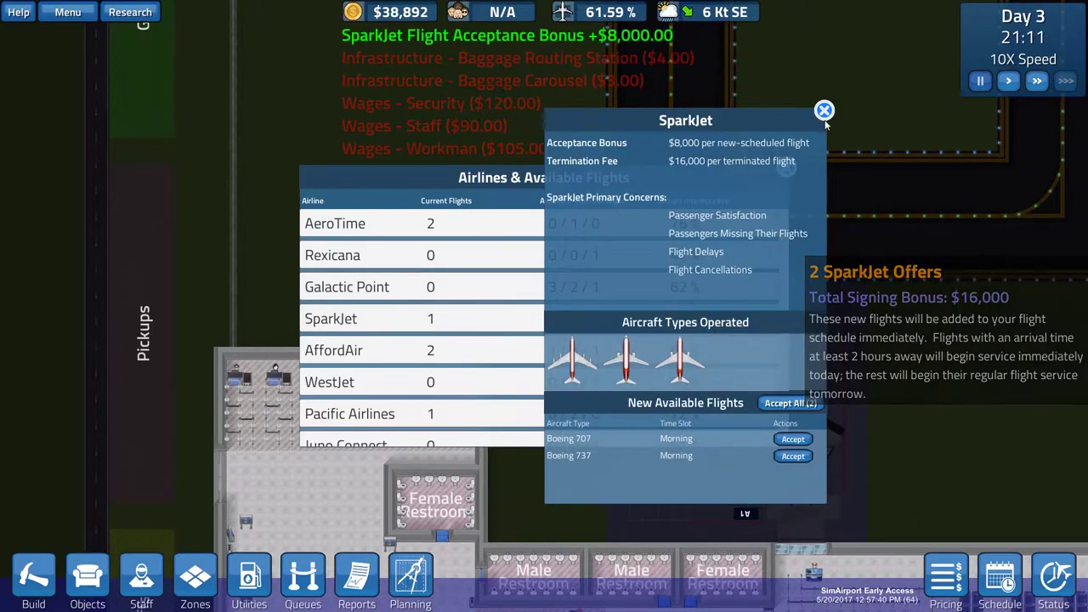
left_click(935, 510)
Confirm the SparkJet flight in Gate A1's 22:00 slot and close both windows
left_click(999, 576)
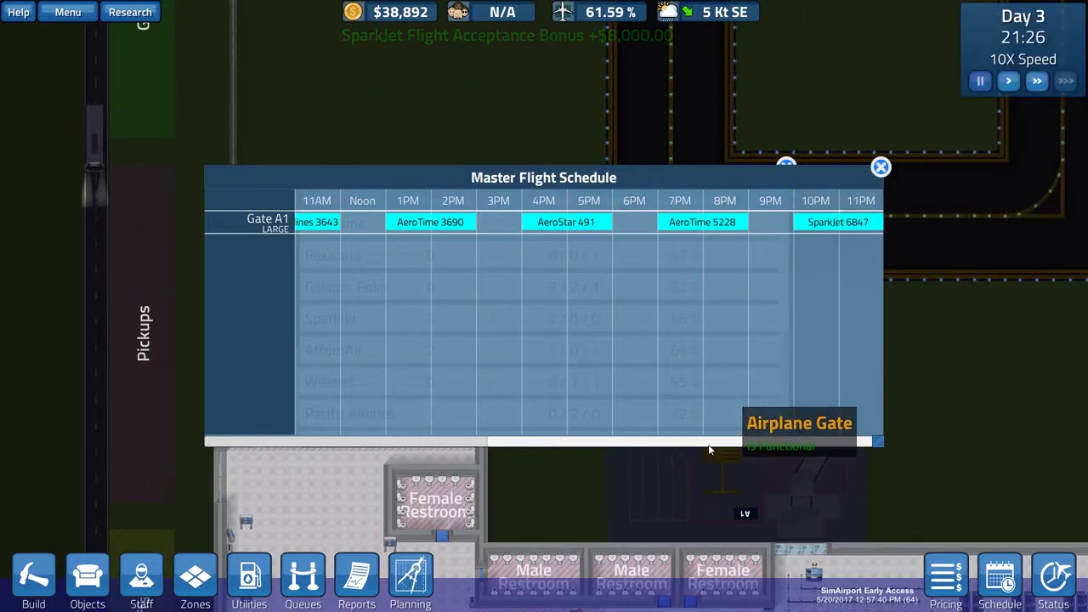
mouse_move(782, 222)
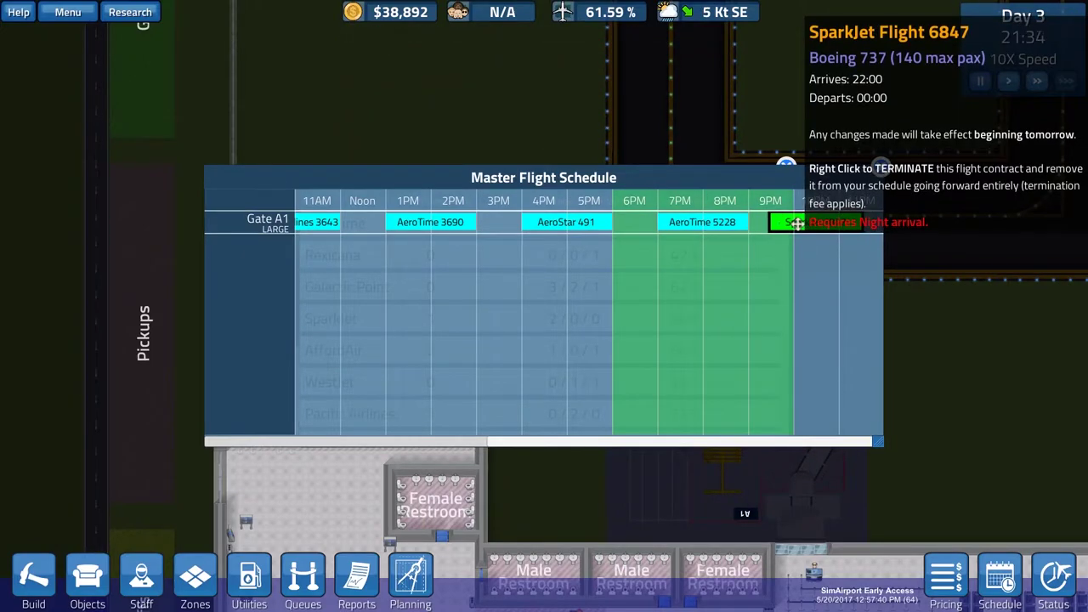
left_click(881, 168)
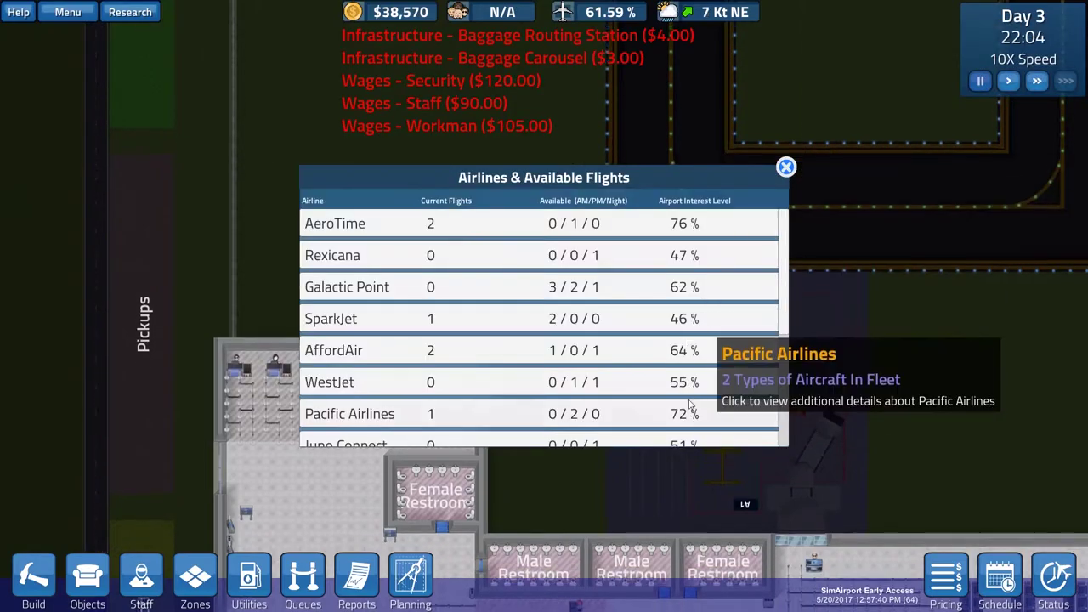
left_click(787, 167)
scroll(768, 355, "up", 2)
scroll(768, 355, "down", 3)
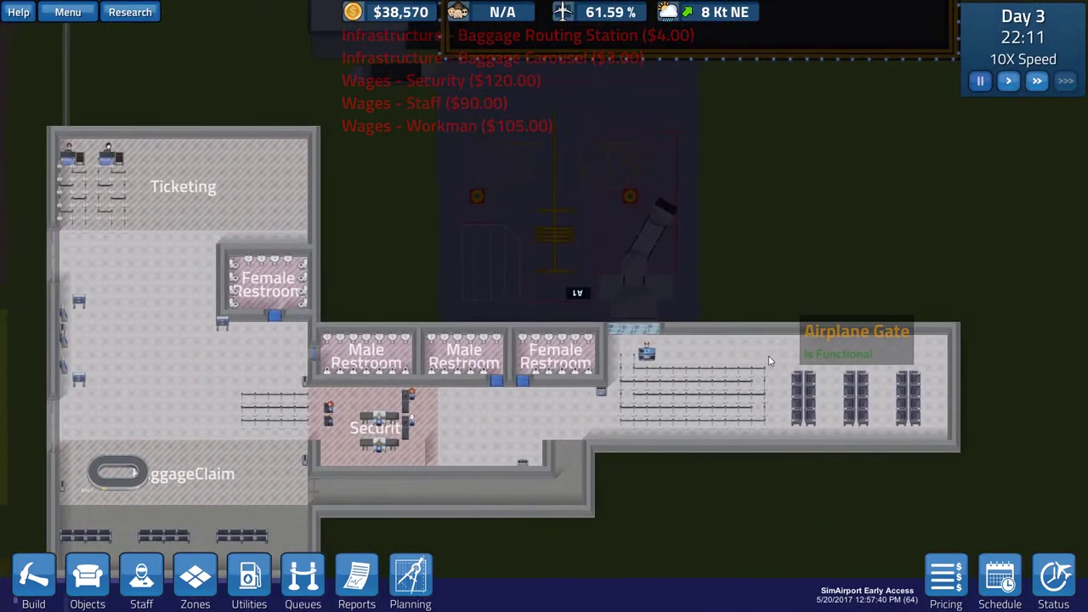
key("w")
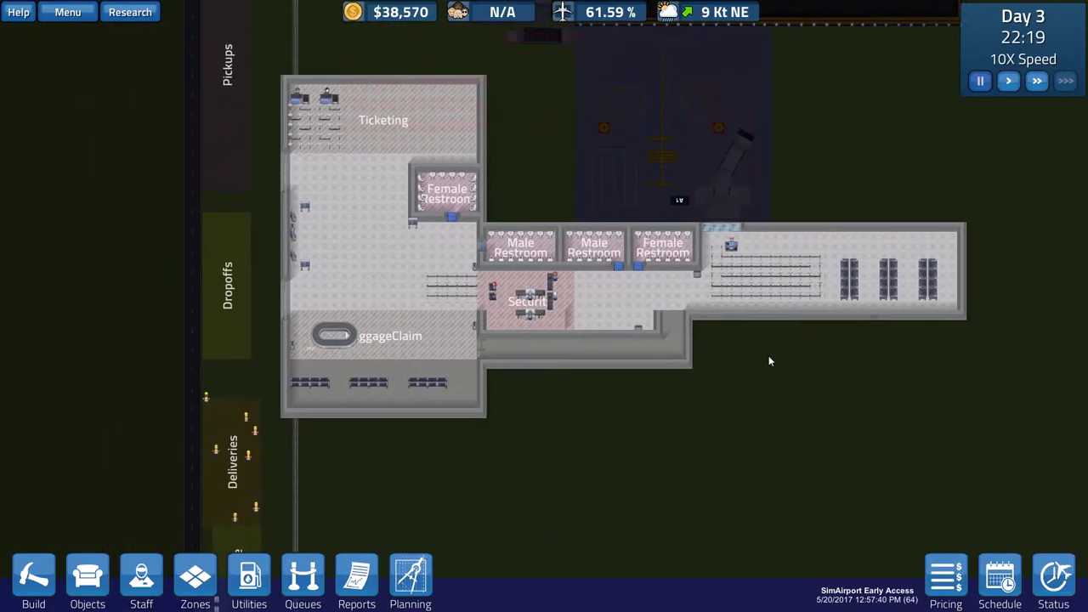
key("d")
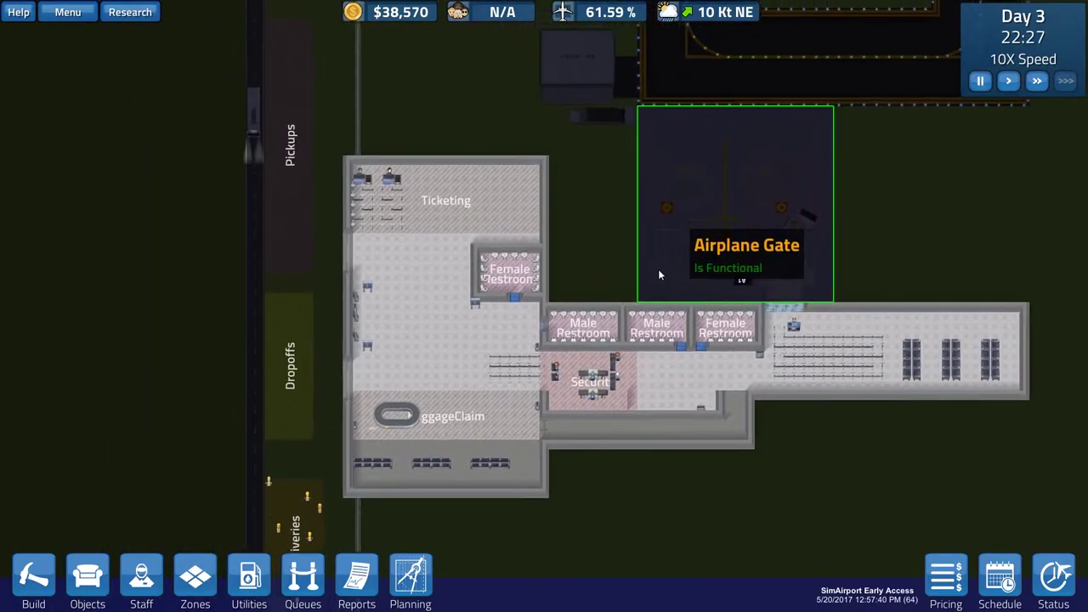
left_click_drag(658, 269, 799, 425)
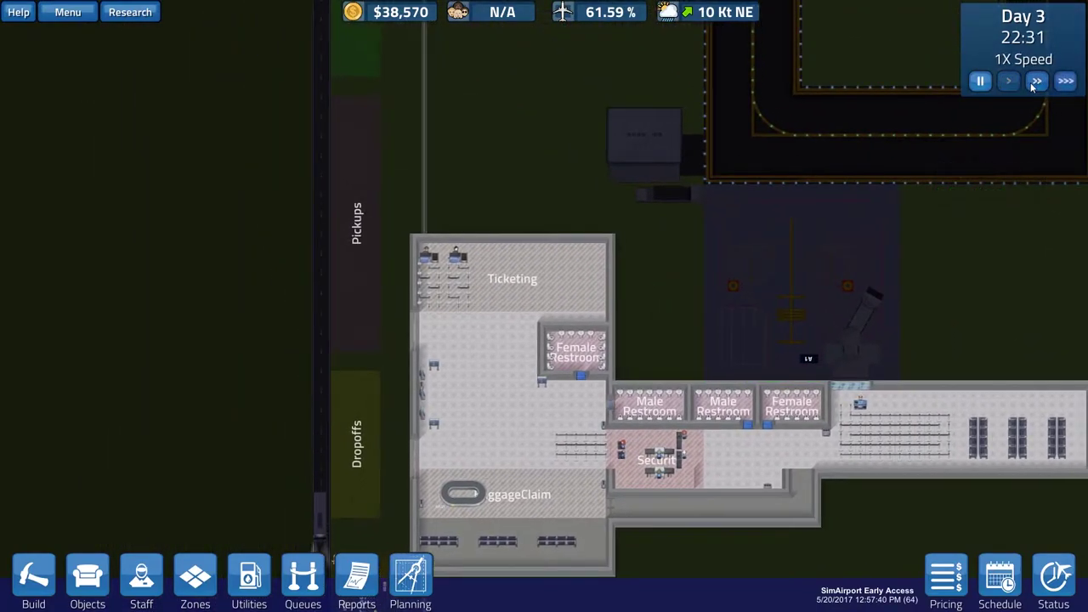
key("w")
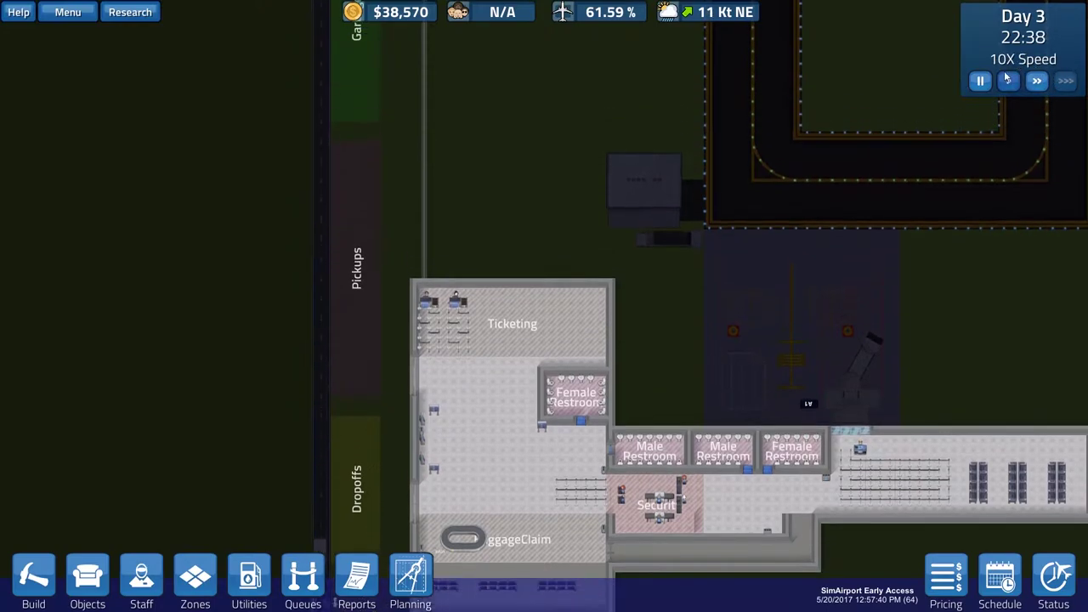
key("w")
left_click(1037, 81)
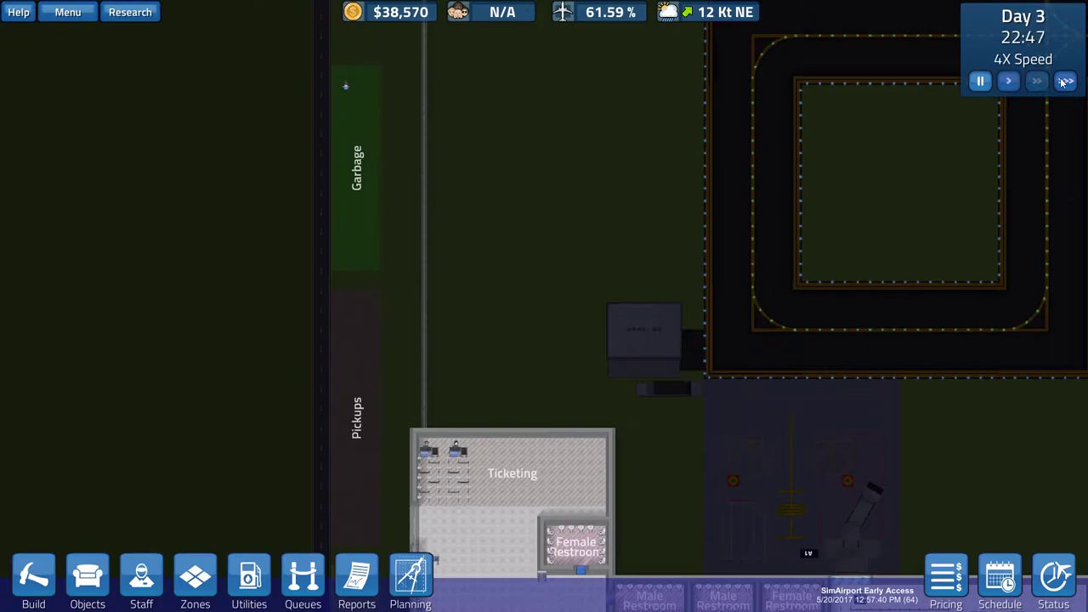
scroll(835, 204, "down", 3)
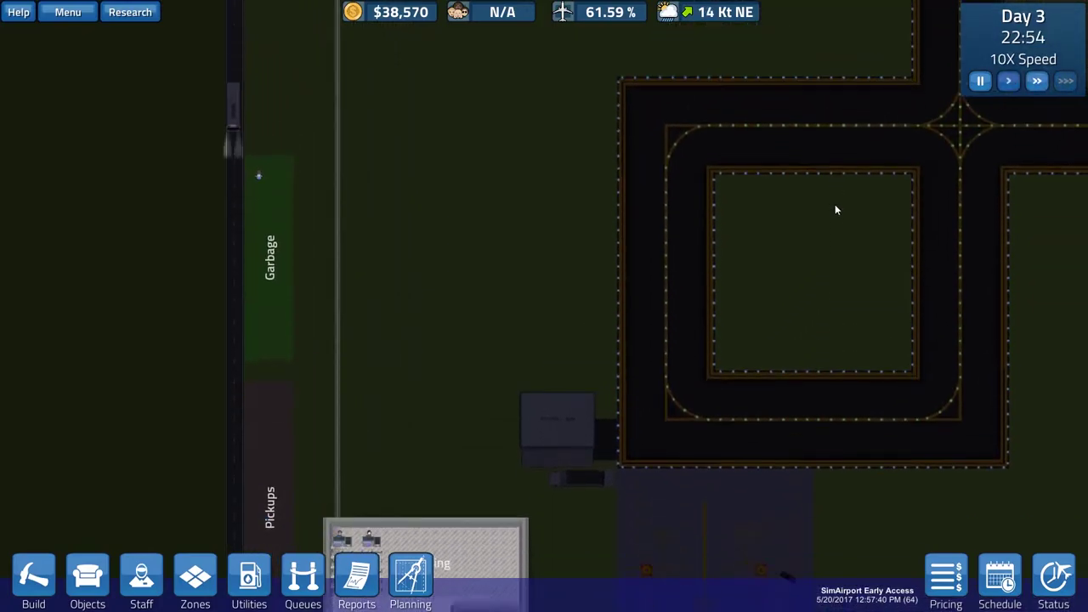
scroll(835, 204, "up", 3)
scroll(686, 339, "down", 3)
key("s")
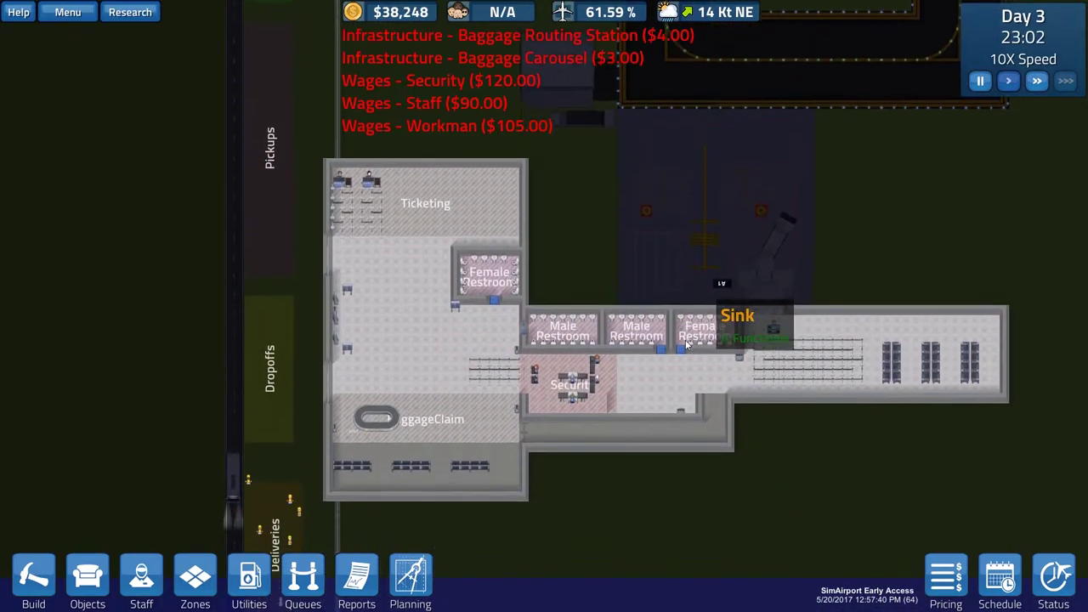
scroll(686, 339, "up", 2)
key("s")
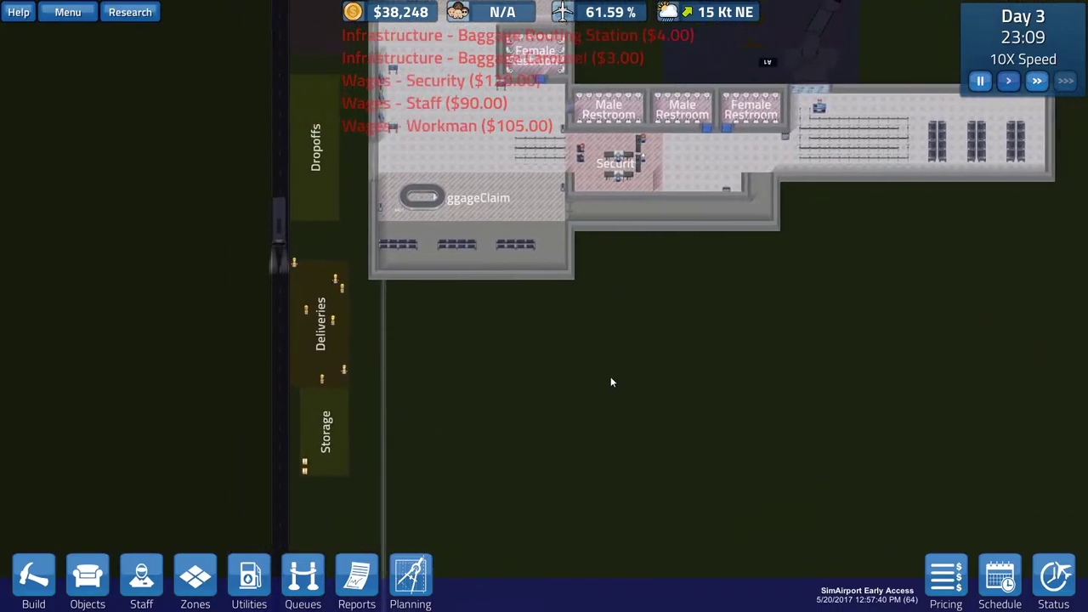
scroll(571, 370, "down", 2)
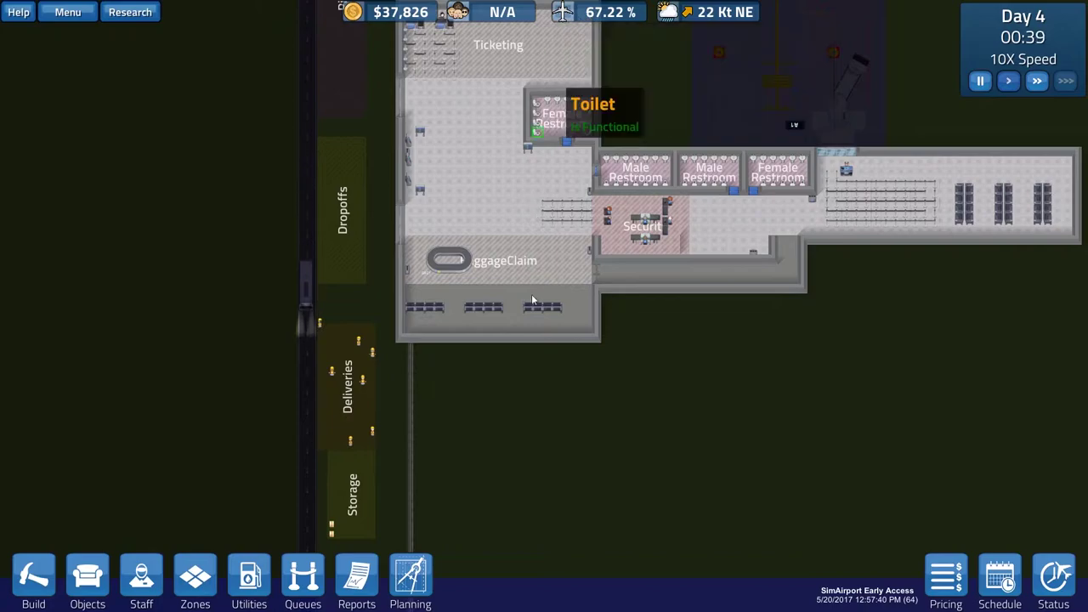
key("s")
key("w")
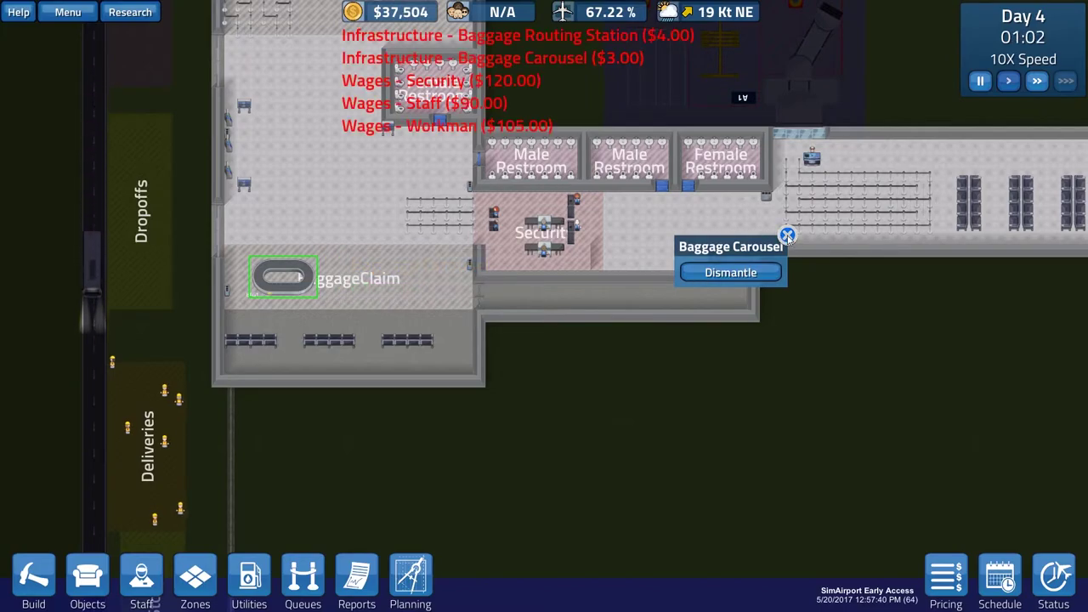
left_click(787, 235)
scroll(560, 304, "down", 2)
scroll(560, 304, "up", 1)
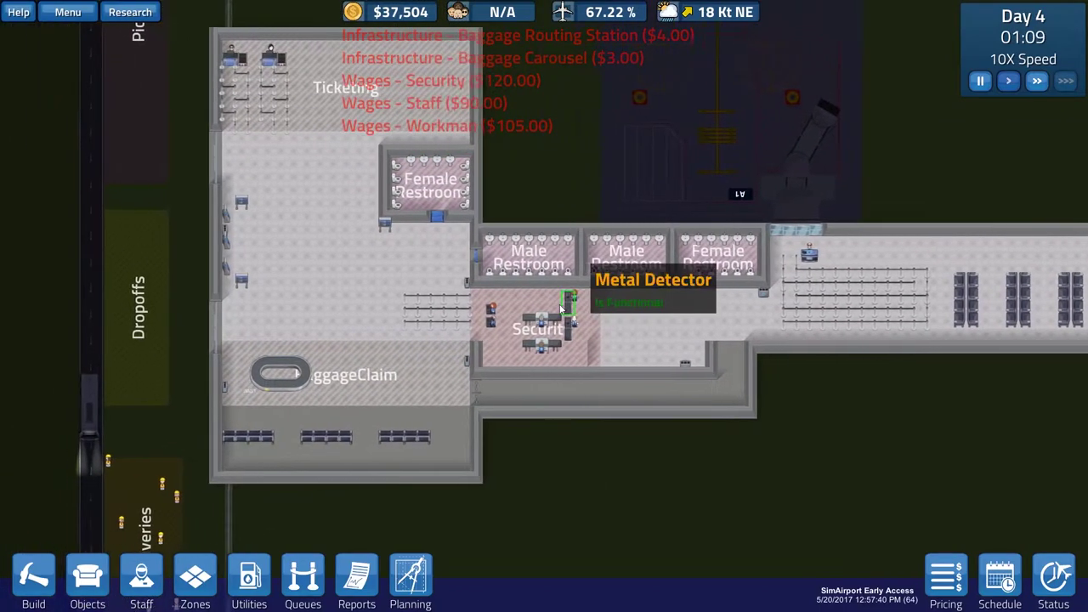
scroll(559, 304, "down", 2)
scroll(559, 305, "down", 2)
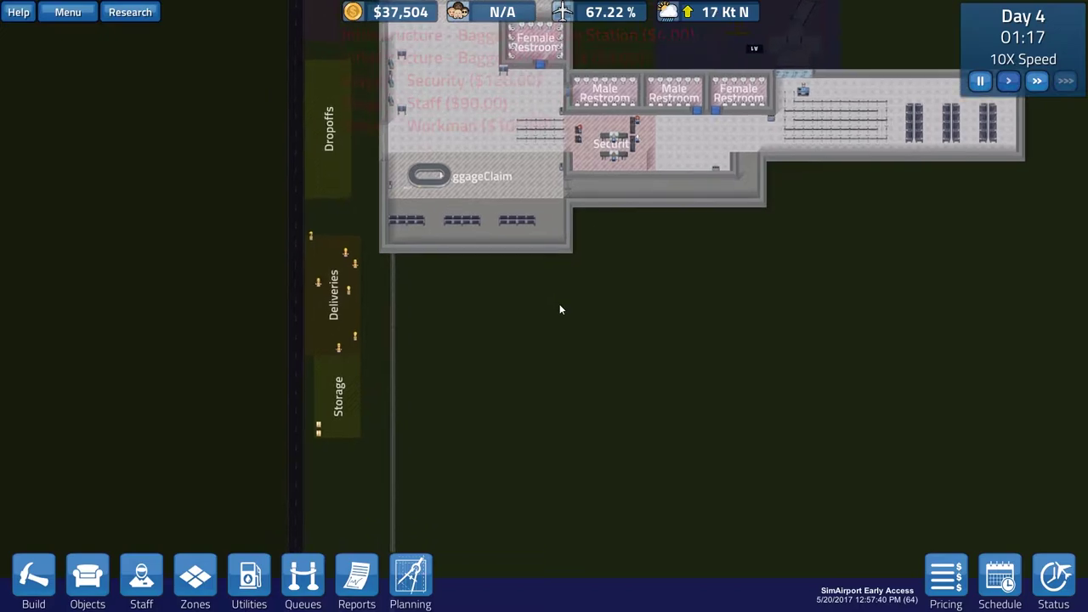
key("w")
scroll(559, 303, "down", 2)
key("w")
key("w")
key("w")
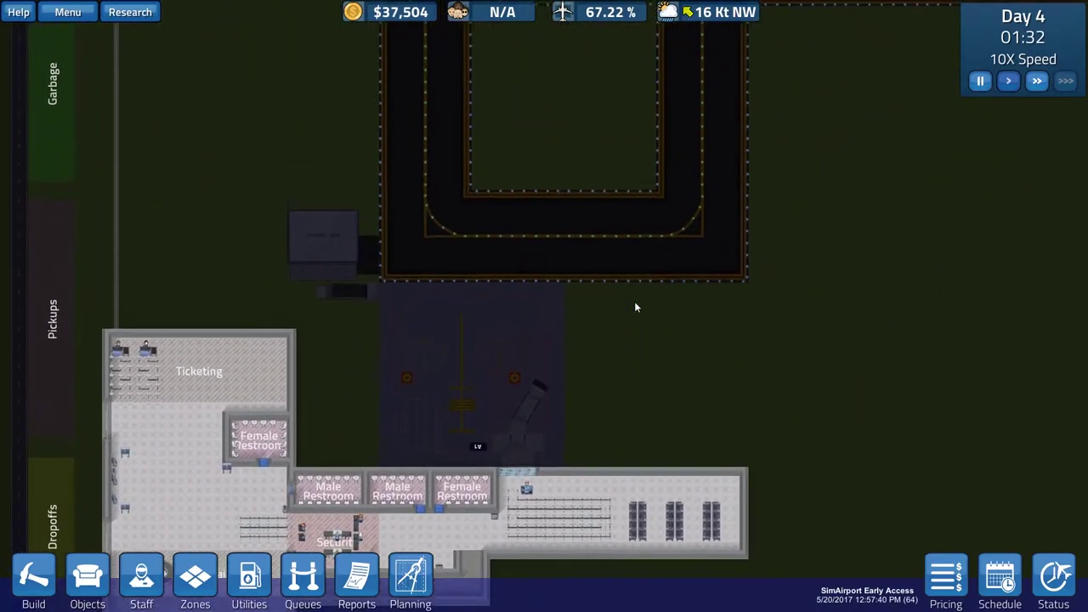
key("w")
key("w")
scroll(634, 301, "up", 2)
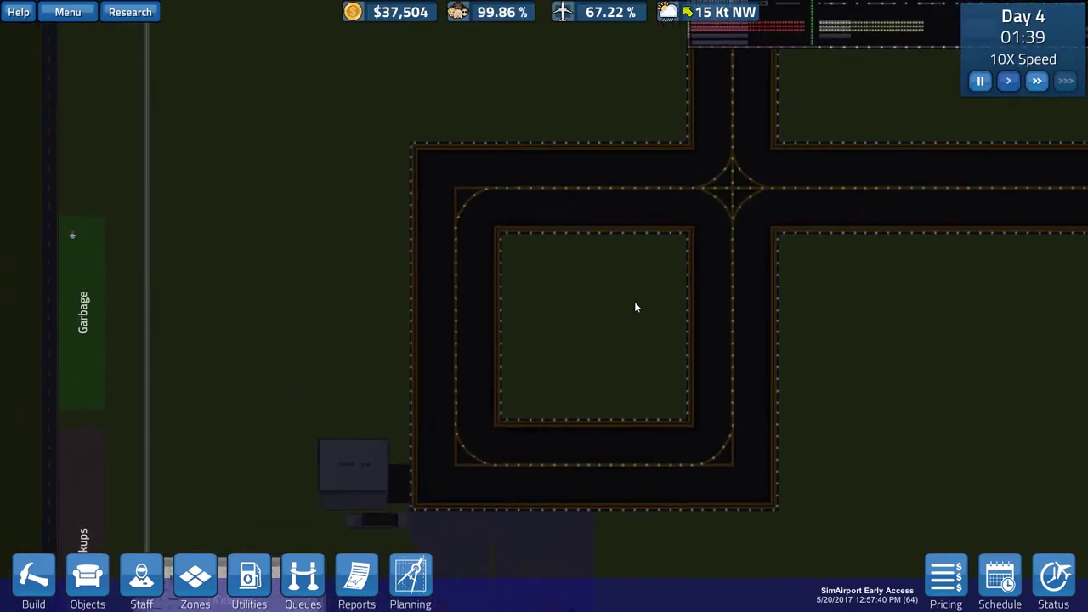
key("w")
key("w")
key("d")
key("w")
scroll(634, 301, "down", 1)
scroll(635, 301, "down", 1)
key("s")
key("s")
key("s")
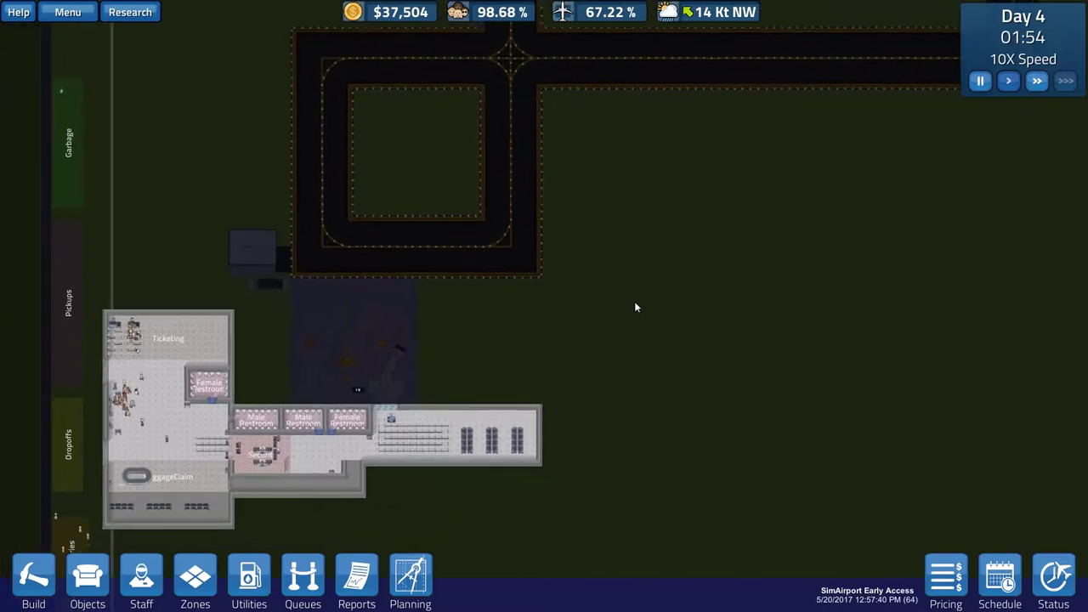
key("s")
key("a")
key("s")
key("s")
key("a")
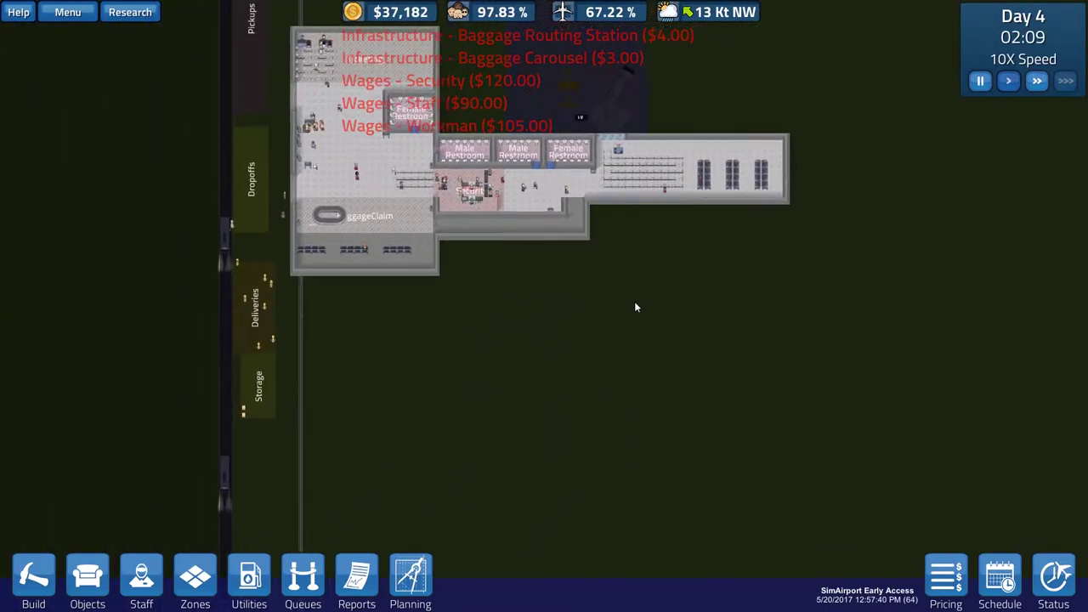
scroll(634, 300, "up", 1)
scroll(634, 301, "up", 2)
scroll(634, 301, "up", 2)
scroll(634, 301, "down", 3)
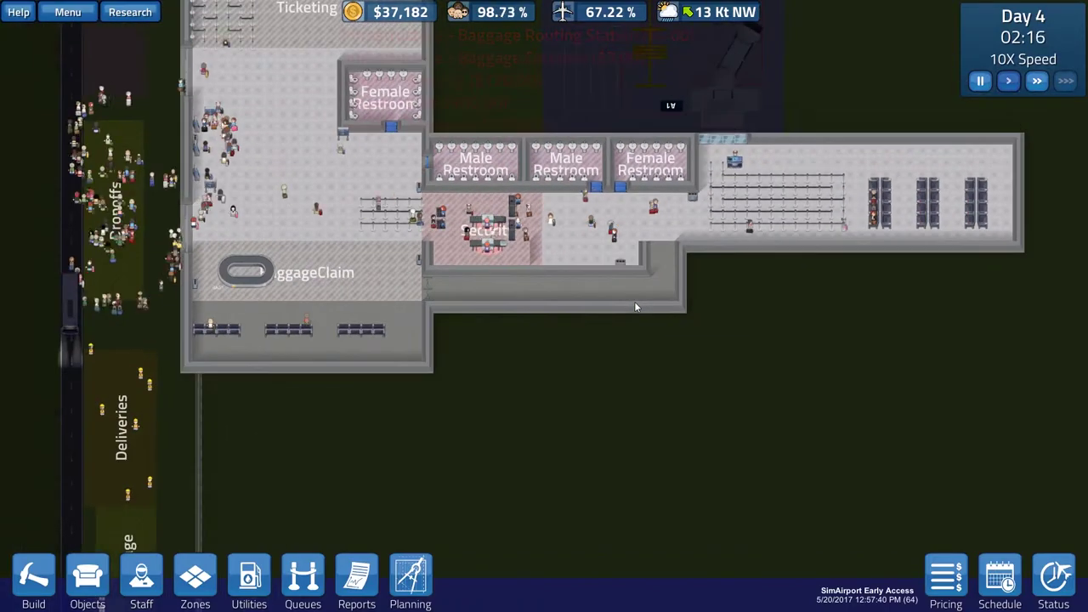
scroll(634, 301, "up", 1)
scroll(634, 301, "up", 1)
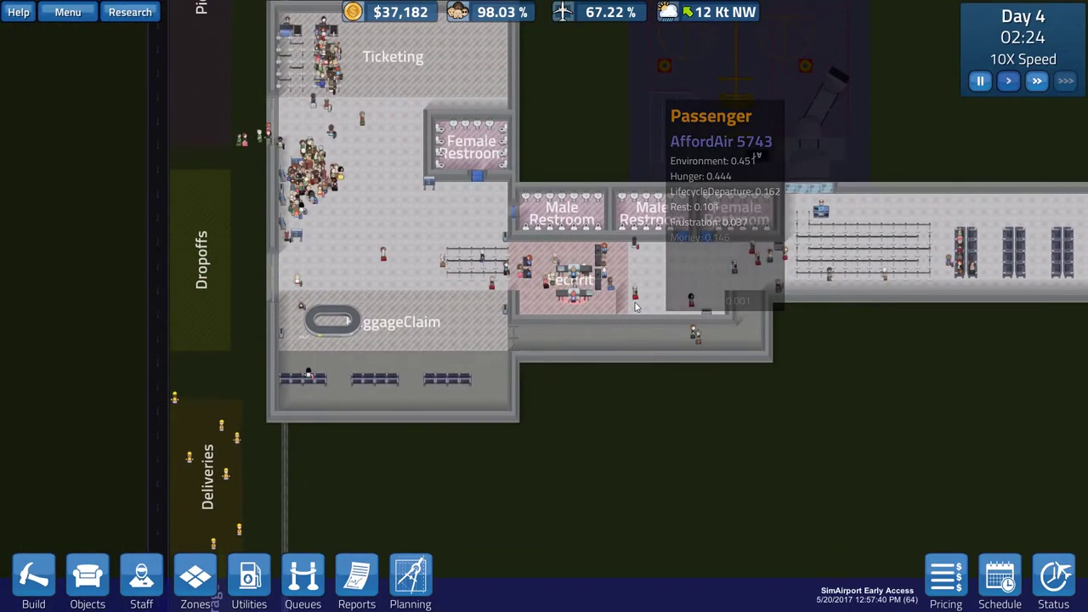
key("w")
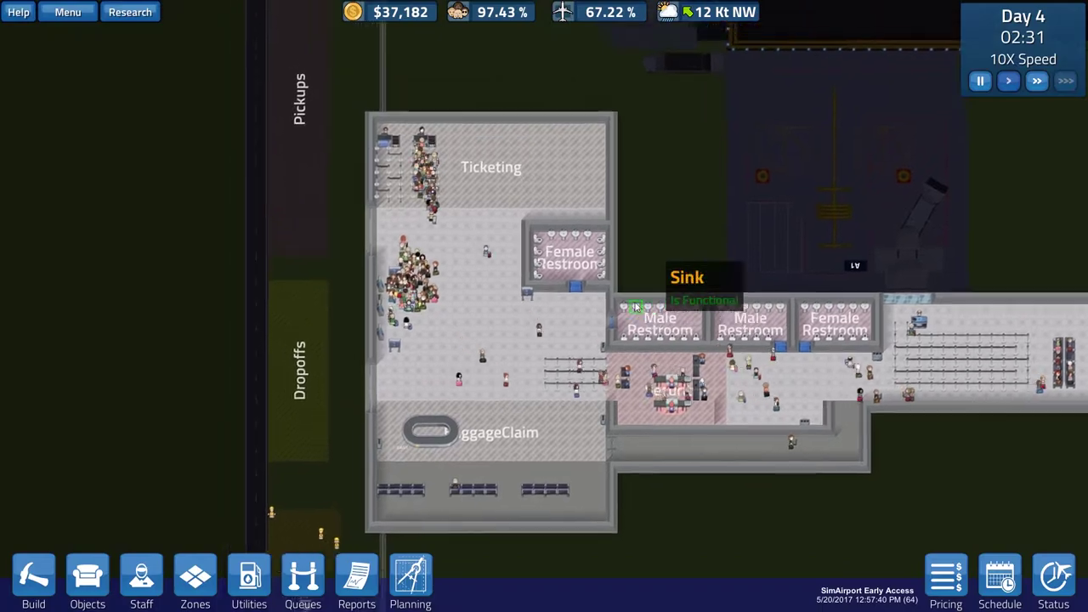
scroll(635, 301, "up", 2)
scroll(634, 301, "up", 2)
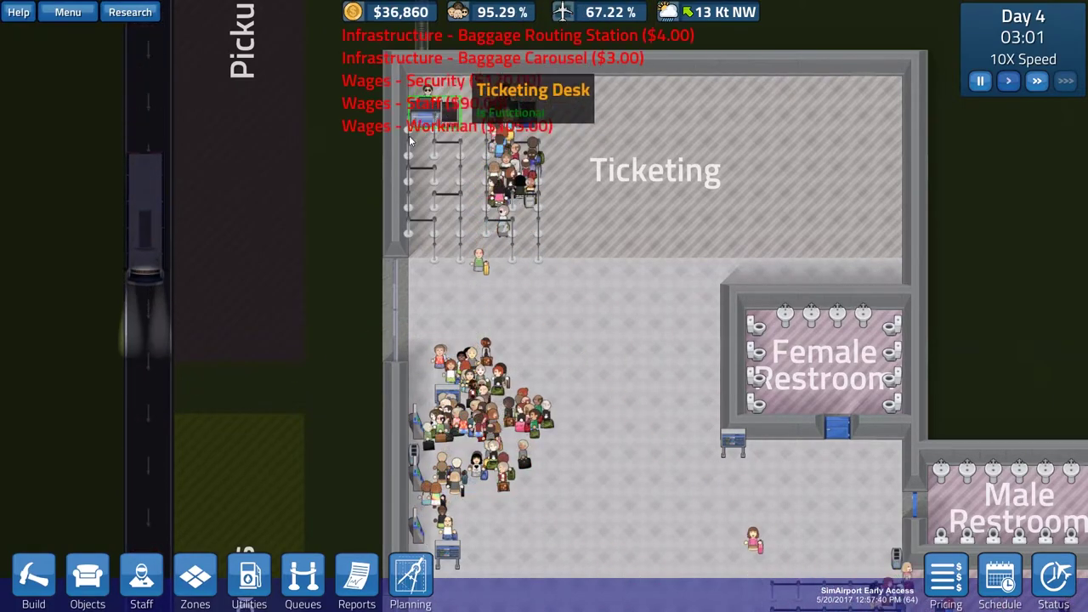
key("w")
key("w")
left_click(250, 582)
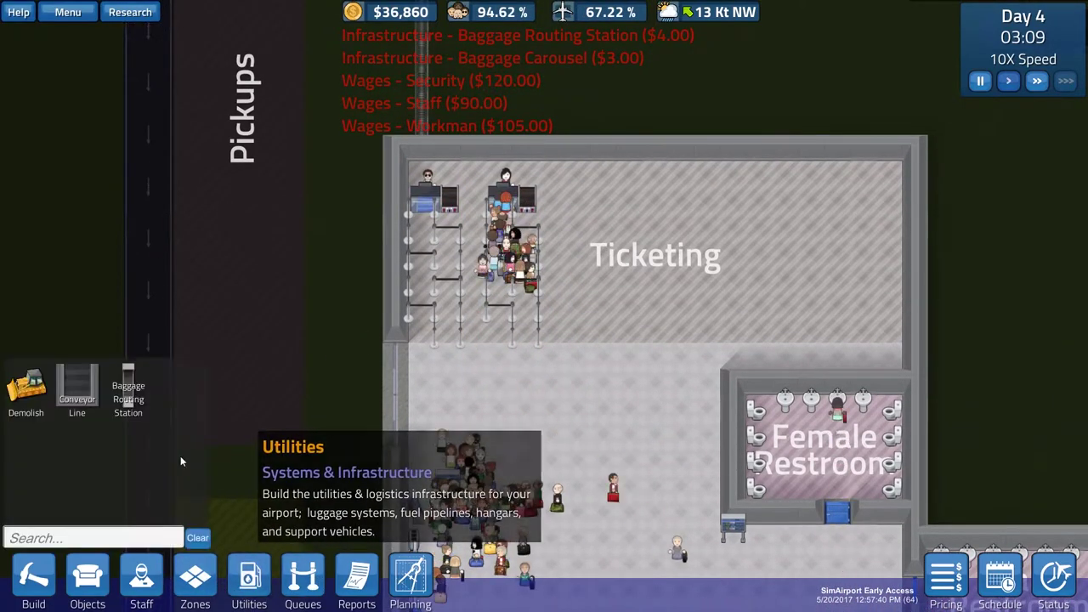
left_click(77, 391)
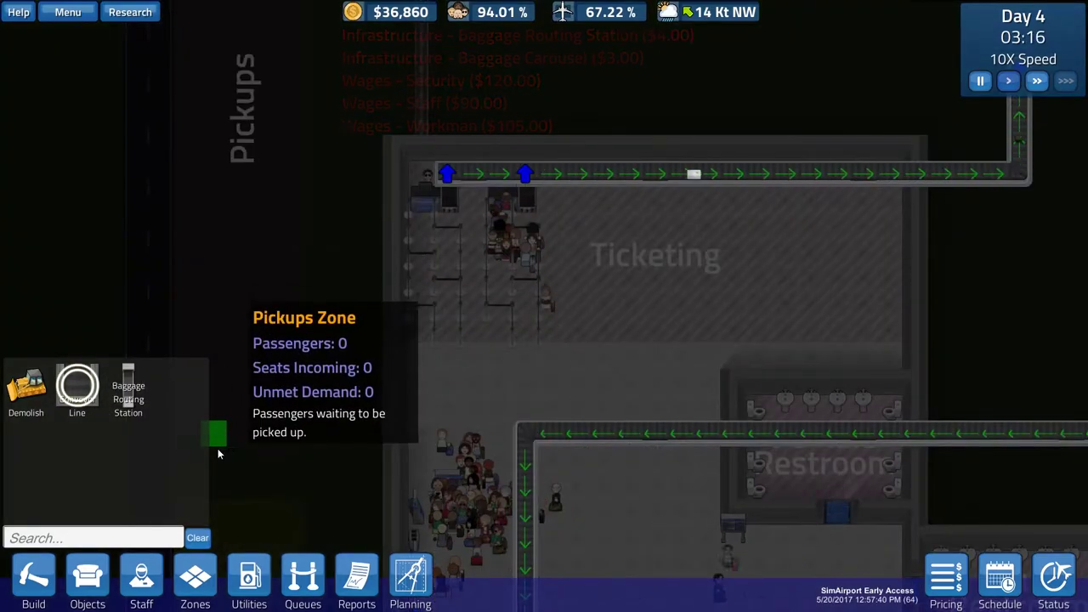
key("Escape")
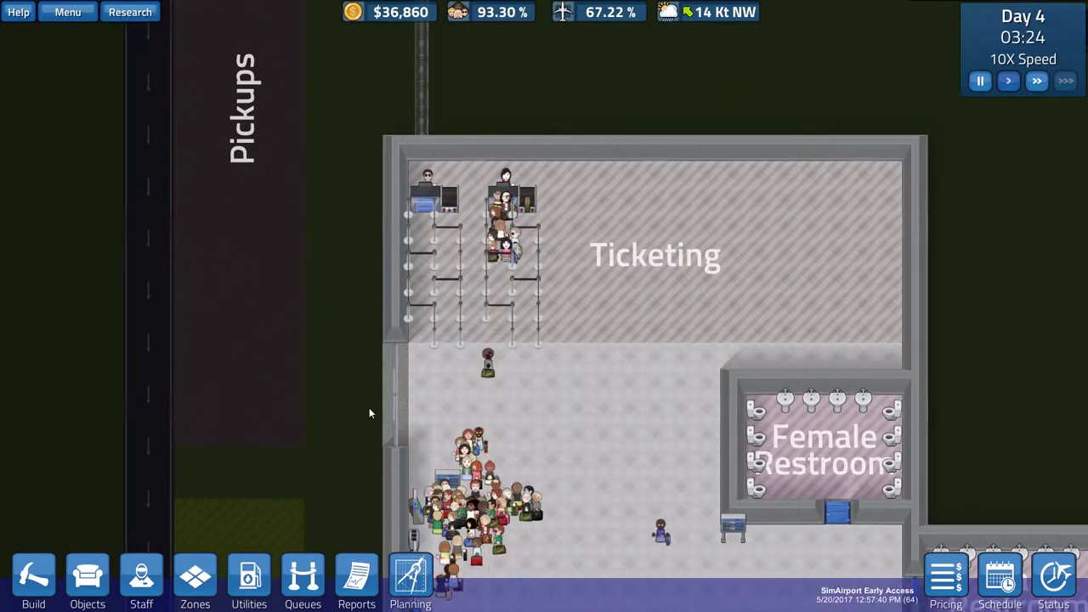
scroll(369, 413, "down", 2)
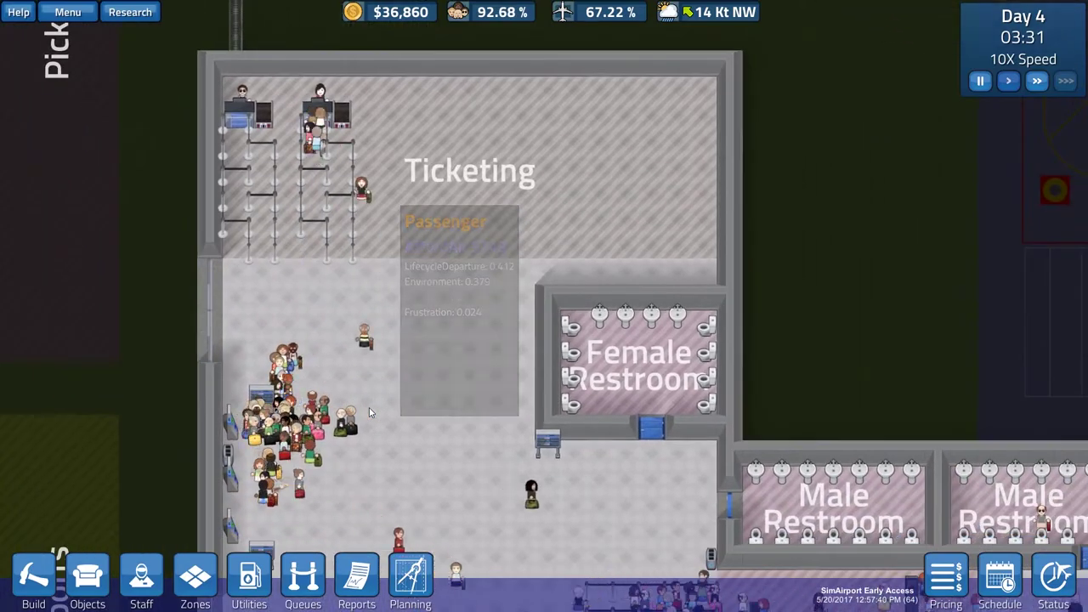
scroll(472, 436, "down", 3)
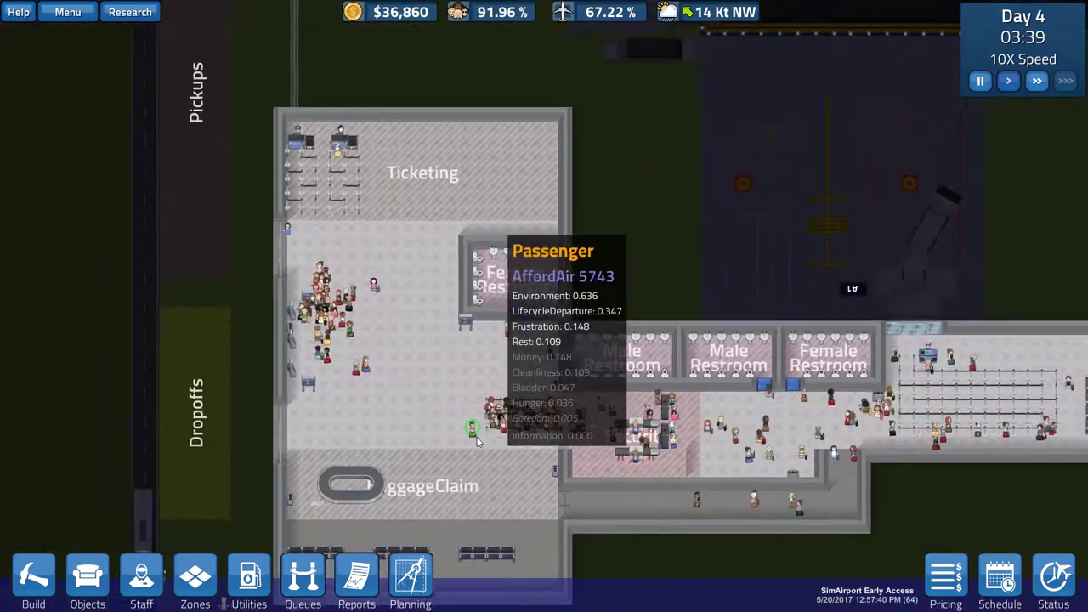
scroll(480, 435, "down", 2)
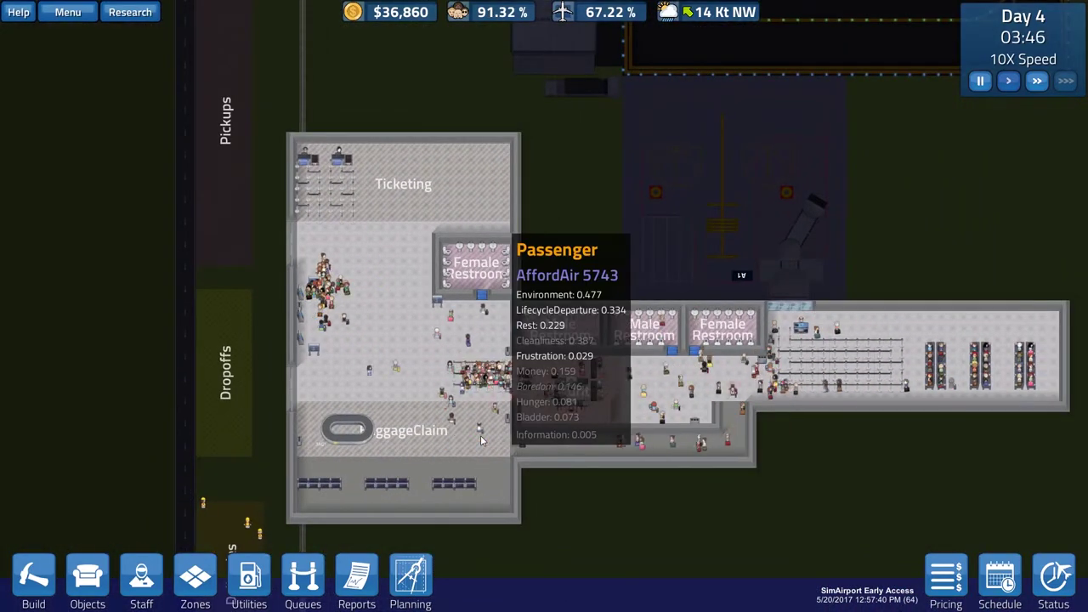
scroll(551, 444, "down", 3)
scroll(551, 444, "down", 2)
scroll(551, 444, "down", 2)
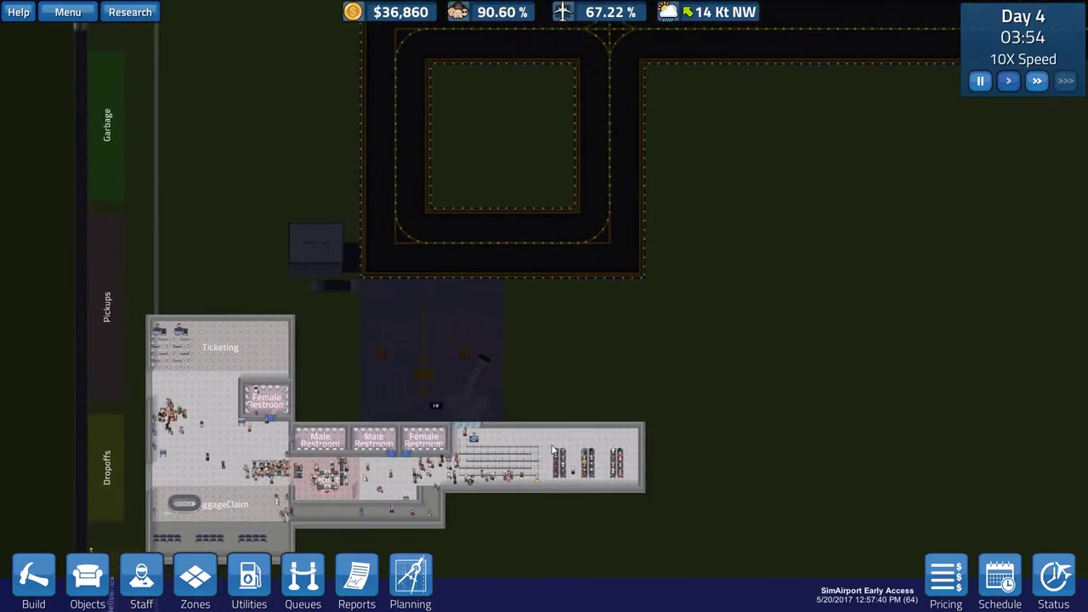
scroll(207, 81, "up", 3)
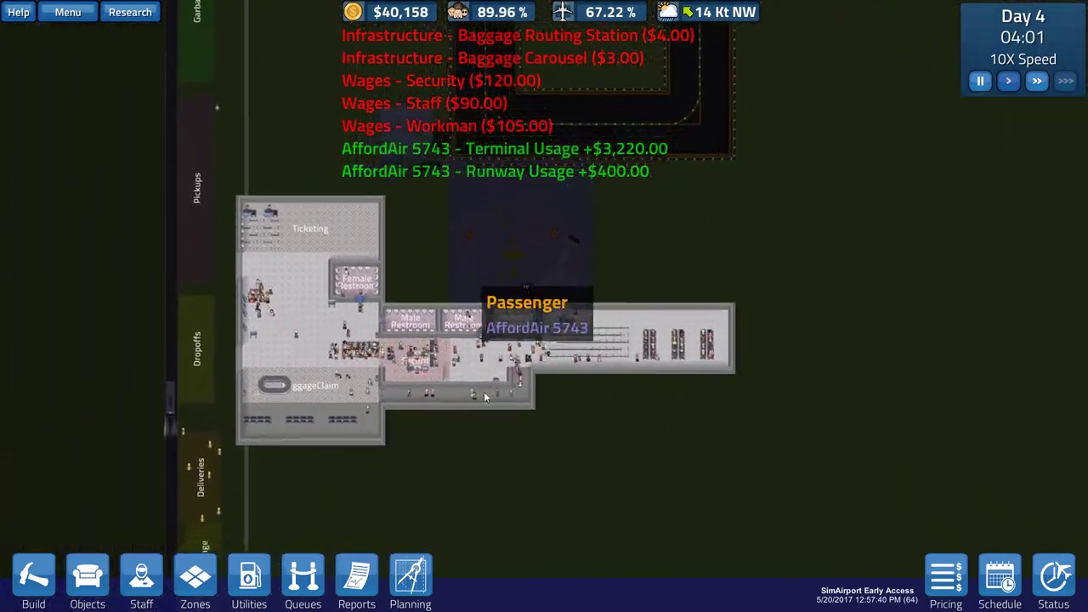
mouse_move(484, 391)
left_mouse_down()
mouse_move(519, 365)
mouse_move(476, 342)
left_mouse_up()
scroll(476, 346, "up", 1)
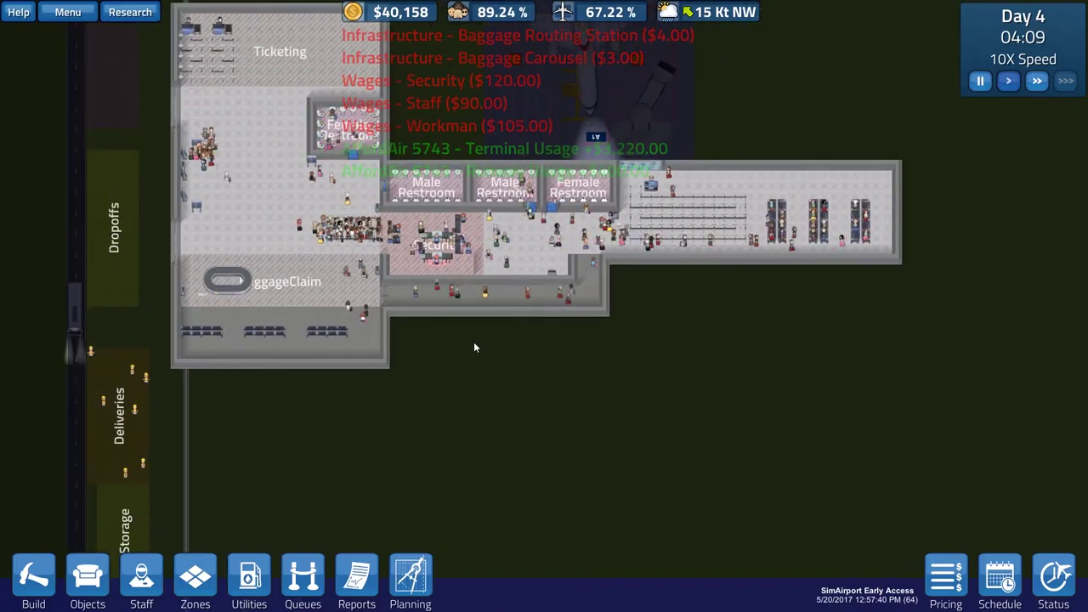
scroll(473, 346, "up", 1)
scroll(474, 346, "down", 1)
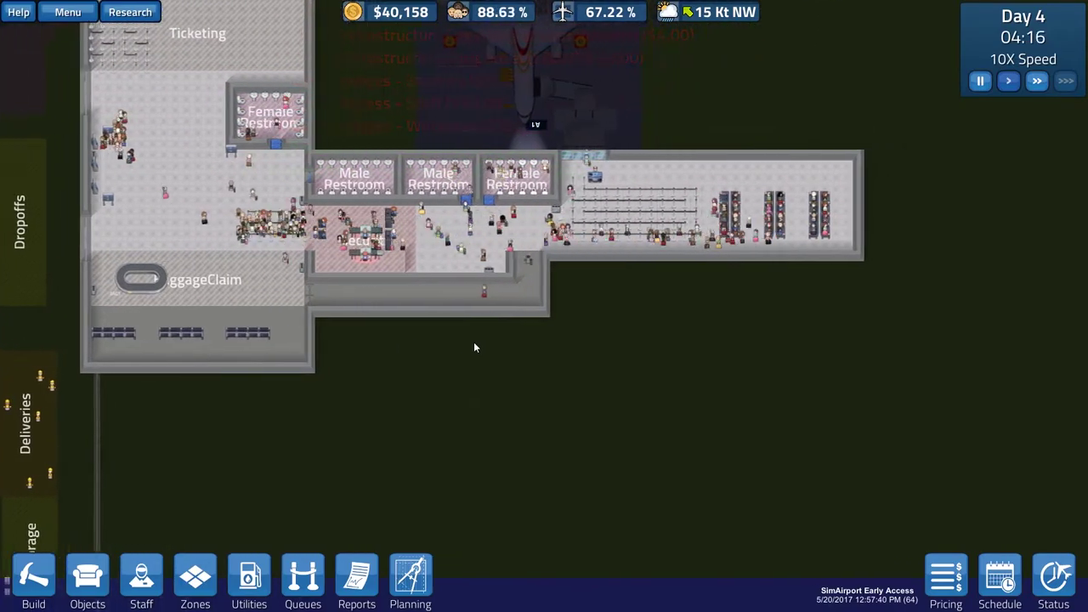
key("w")
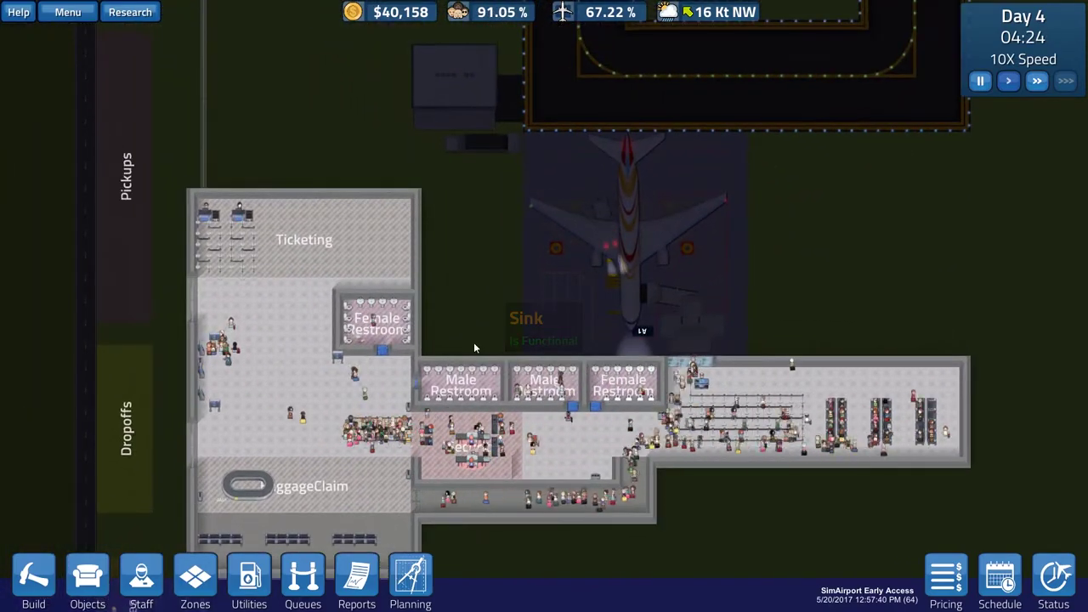
scroll(473, 342, "up", 1)
Lay a Foundation rectangle east of Ticketing, above the restrooms, for $37,500
left_click(38, 579)
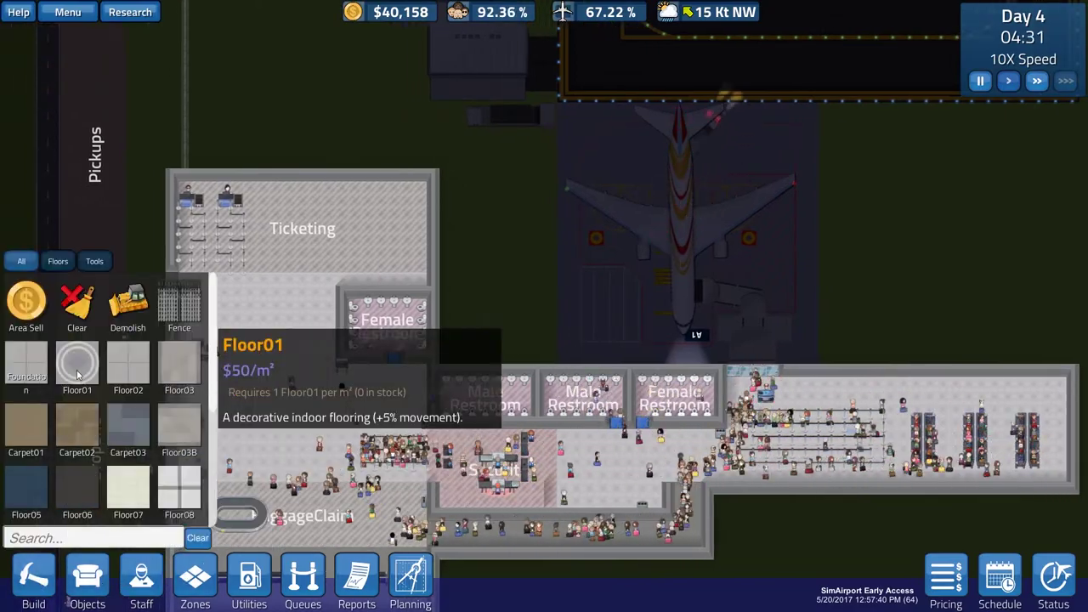
left_click(27, 367)
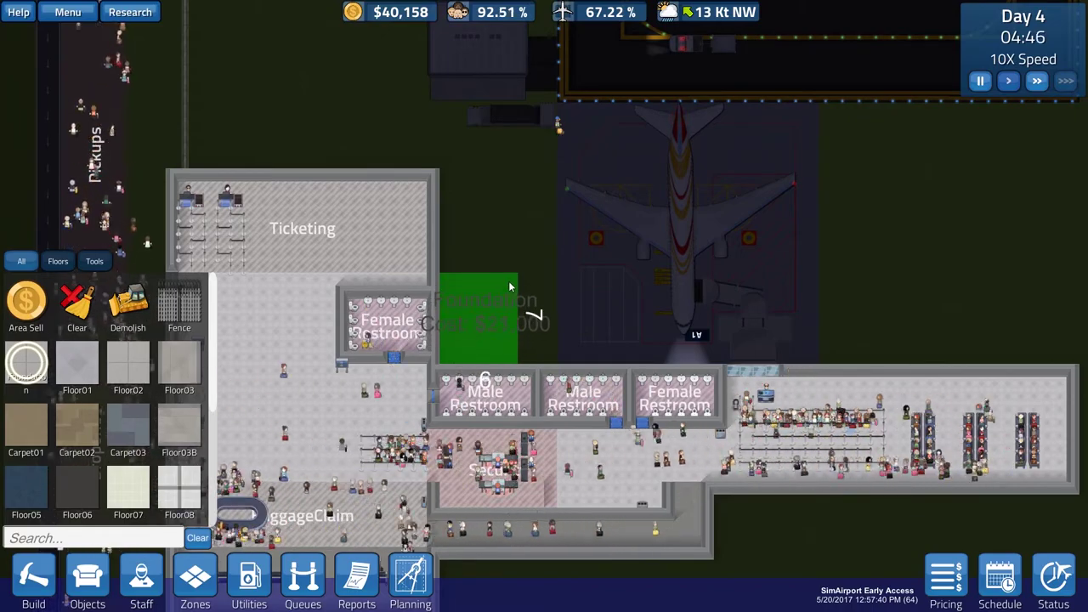
mouse_move(511, 285)
left_mouse_down()
mouse_move(486, 186)
mouse_move(499, 181)
left_mouse_up()
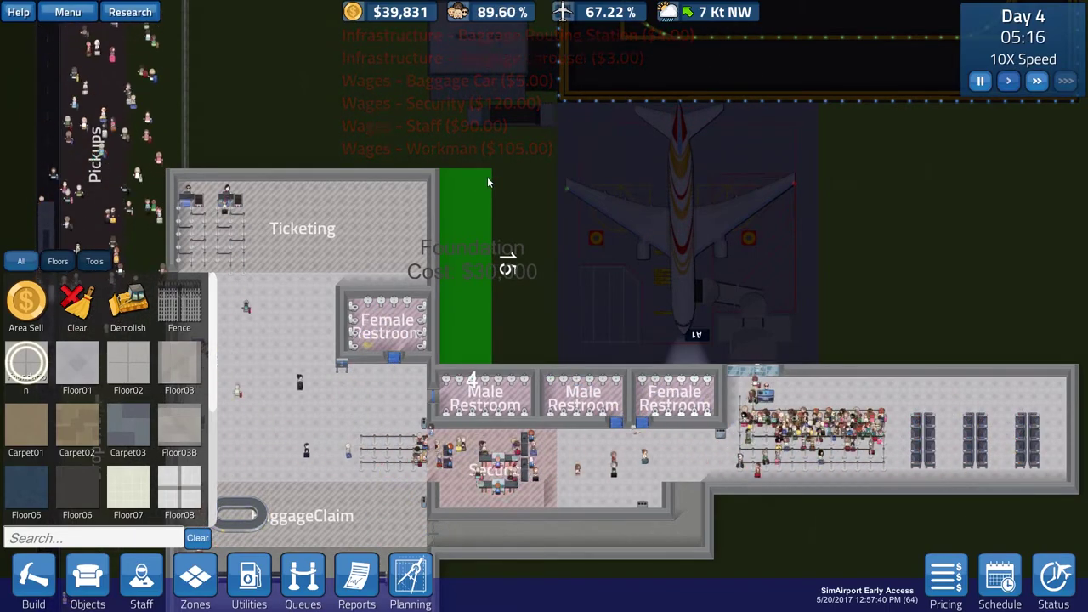
left_click_drag(499, 183, 500, 183)
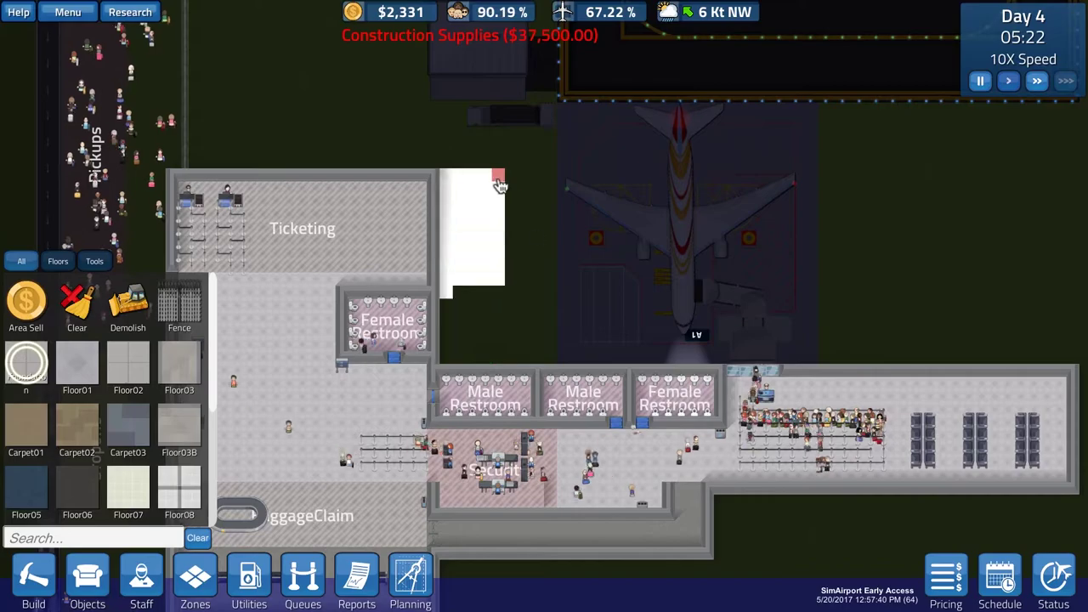
right_click(552, 320)
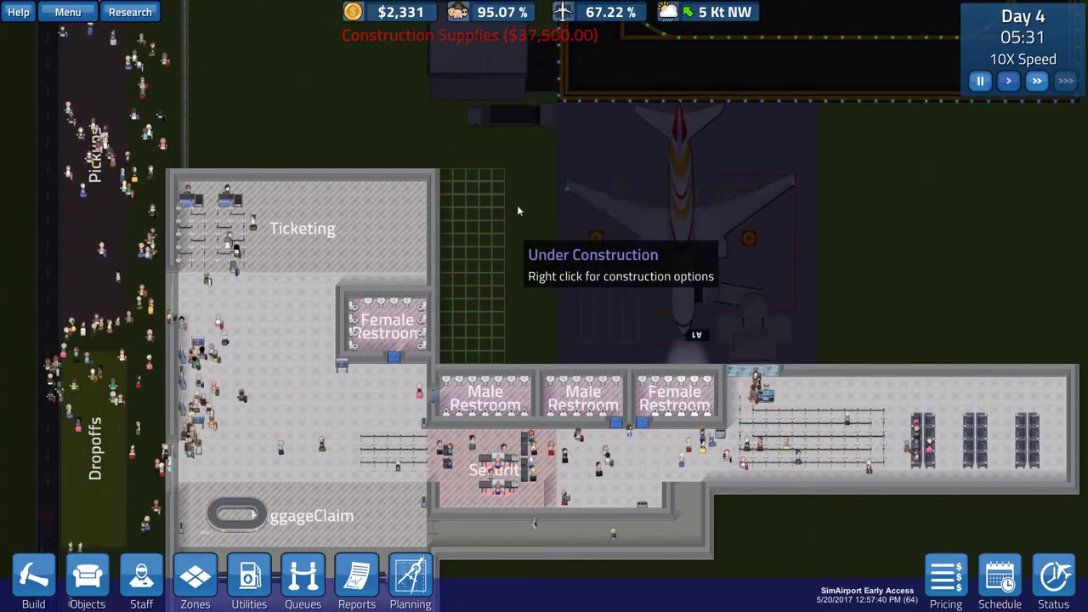
key("a")
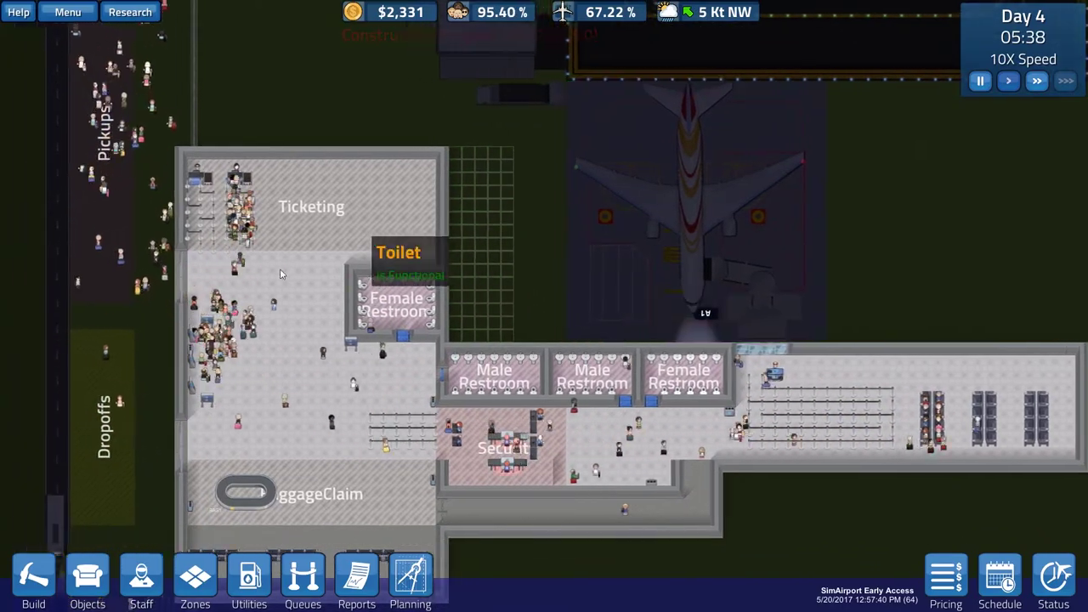
Place two $1,000 Flight Info Displays in the hall west of the Female Restroom
key("a")
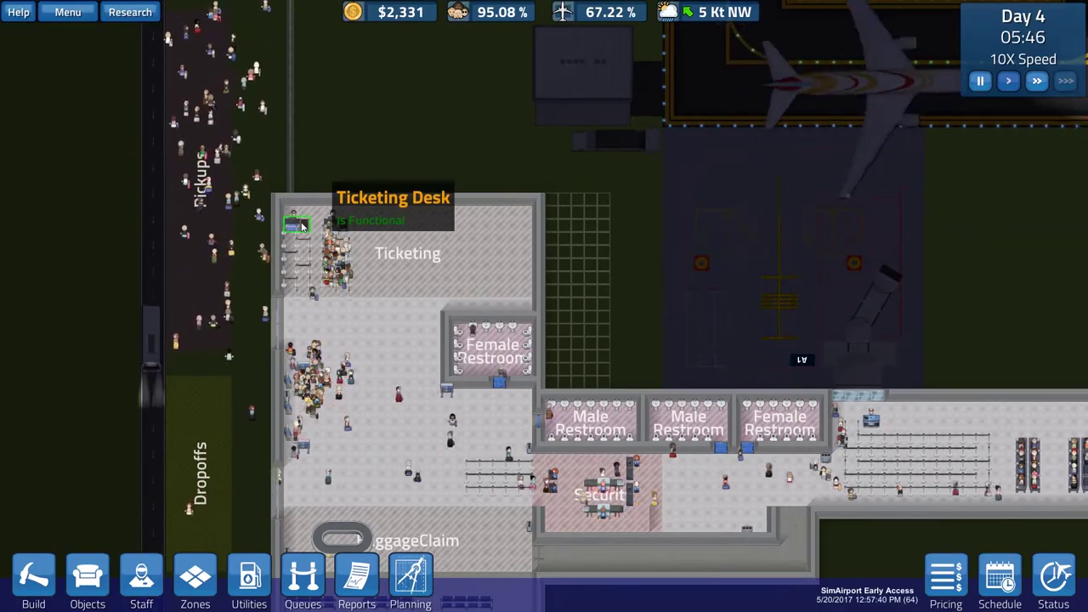
scroll(302, 225, "up", 3)
scroll(302, 225, "up", 3)
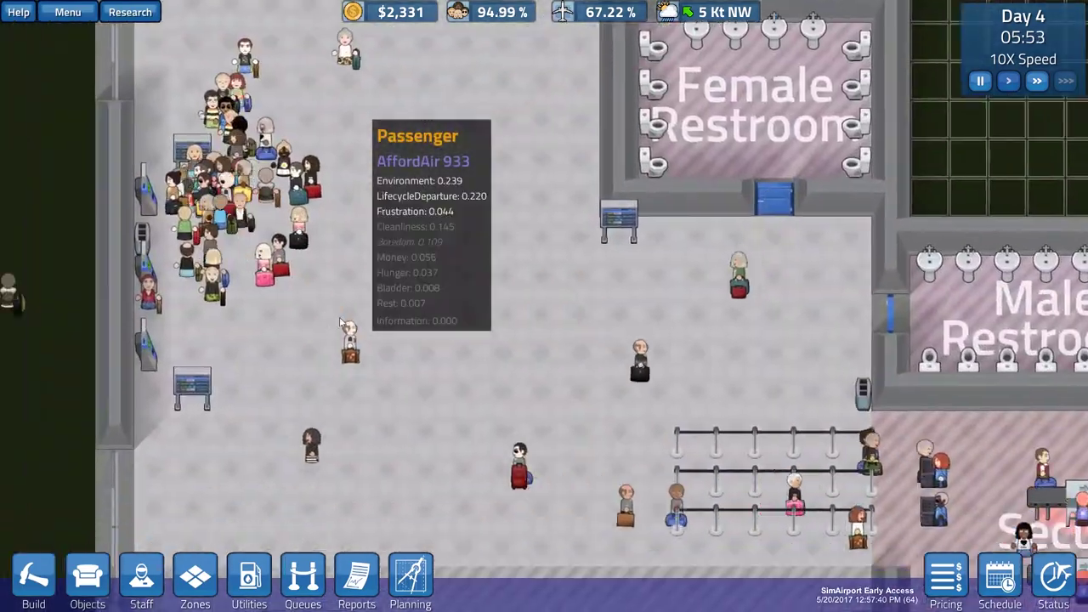
scroll(302, 225, "up", 2)
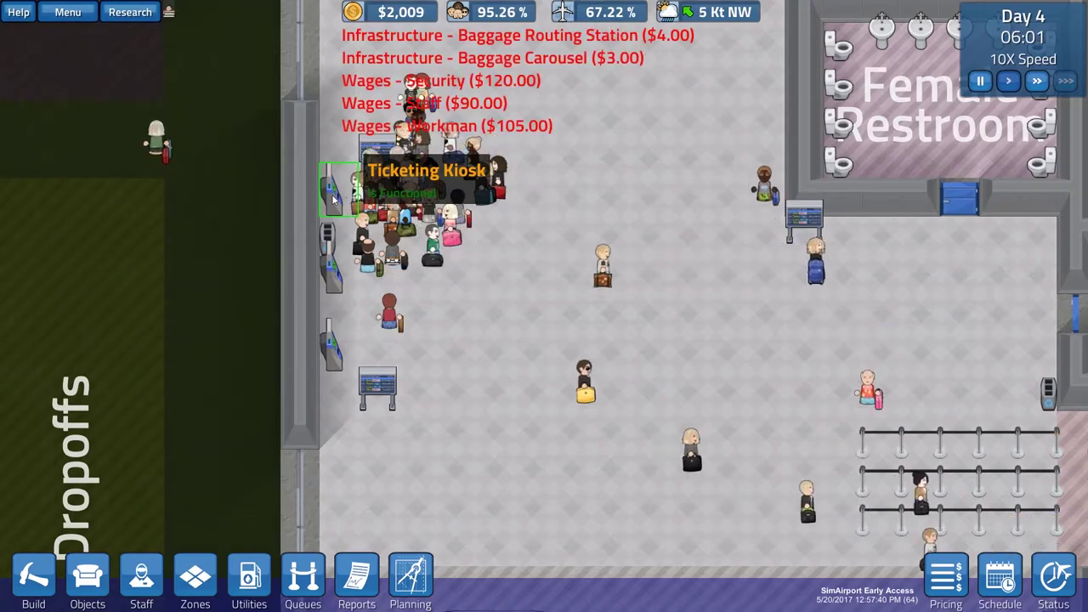
scroll(350, 249, "down", 5)
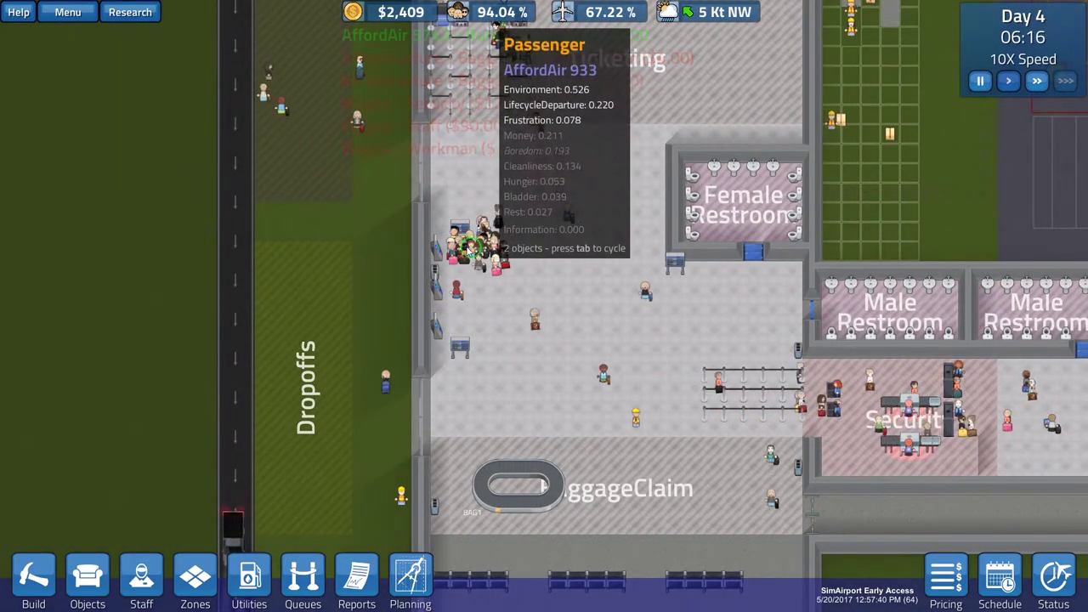
left_click(33, 582)
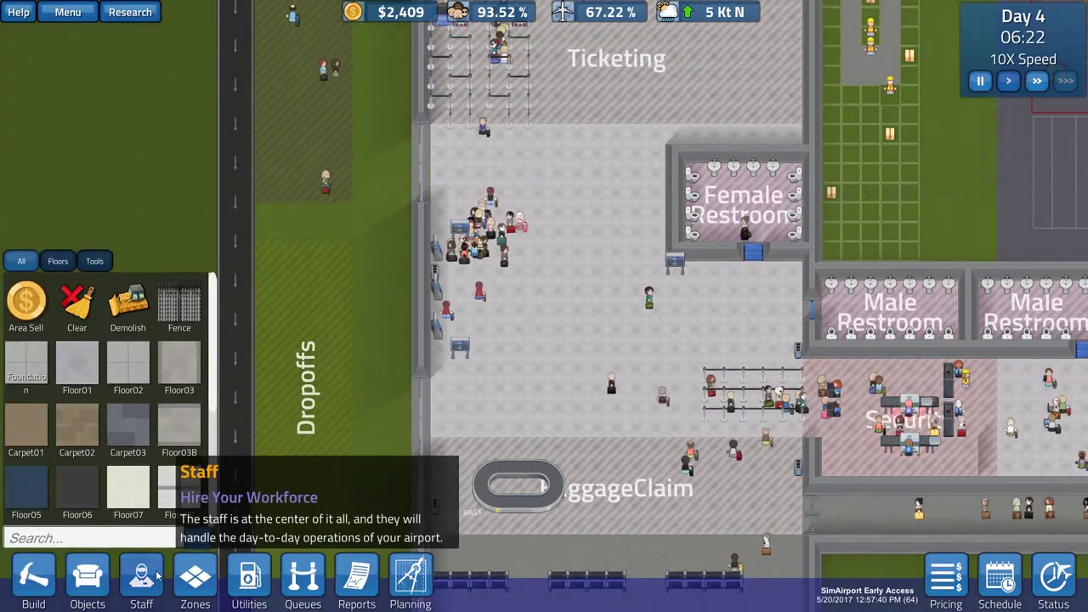
left_click(88, 582)
scroll(128, 408, "down", 2)
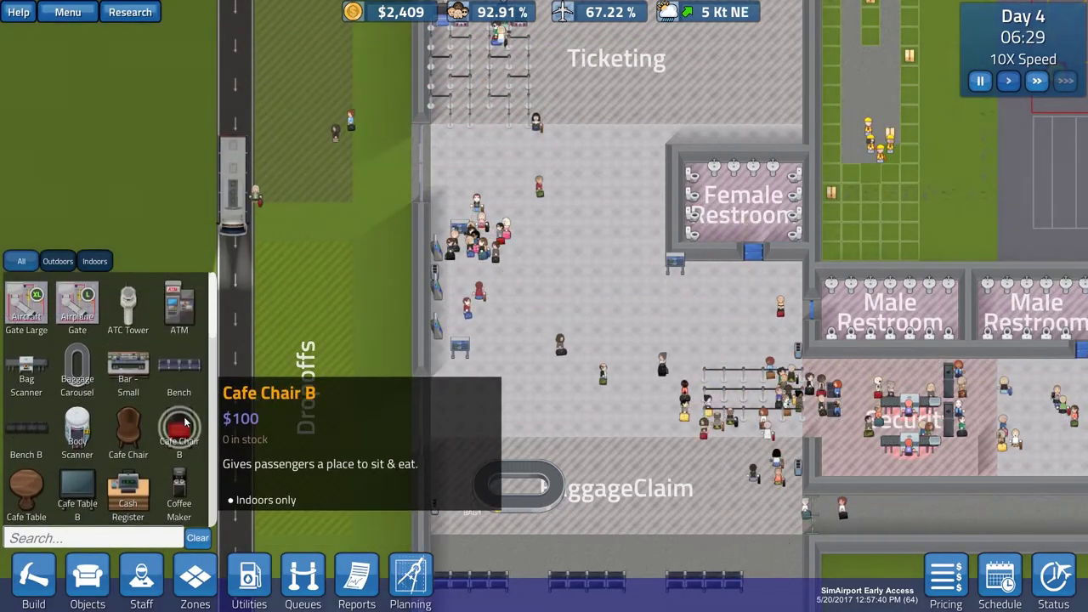
scroll(185, 420, "down", 3)
scroll(185, 420, "down", 2)
scroll(186, 420, "down", 1)
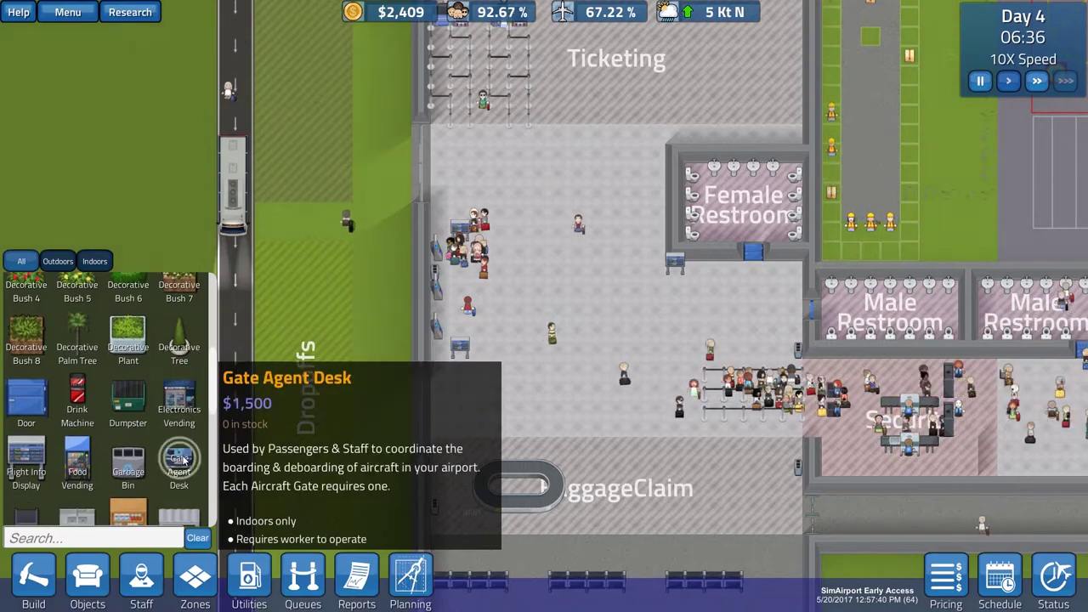
left_click(185, 420)
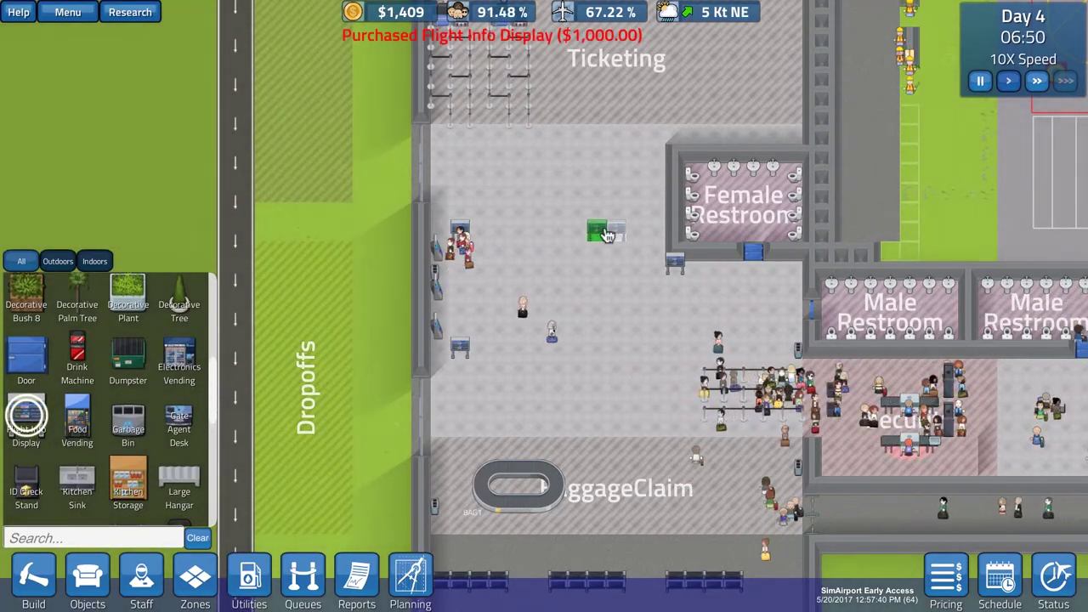
left_click(606, 235)
key("Escape")
left_click(461, 229)
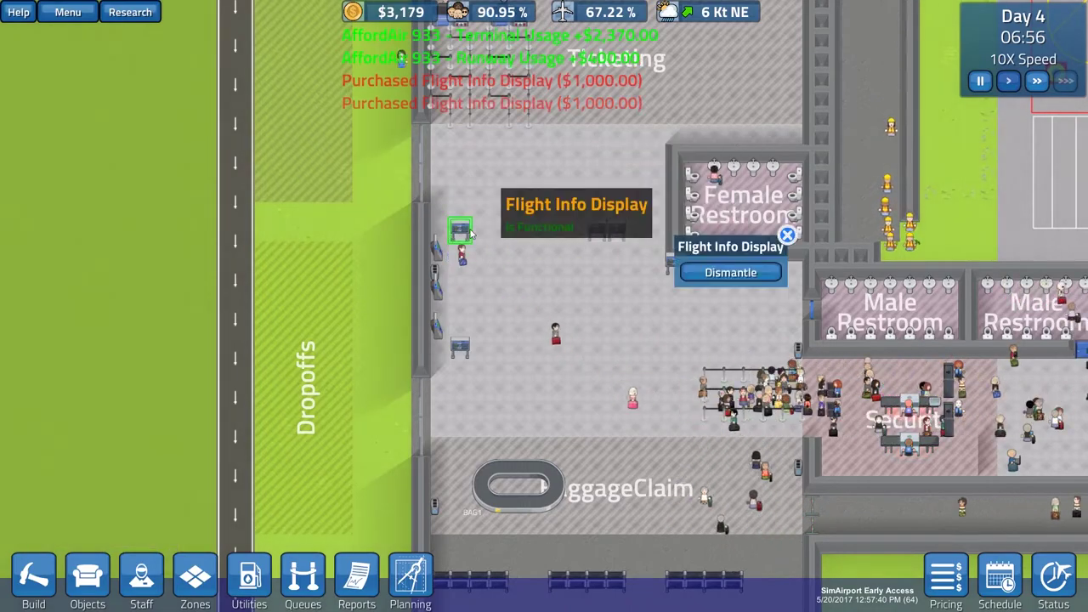
left_click(787, 236)
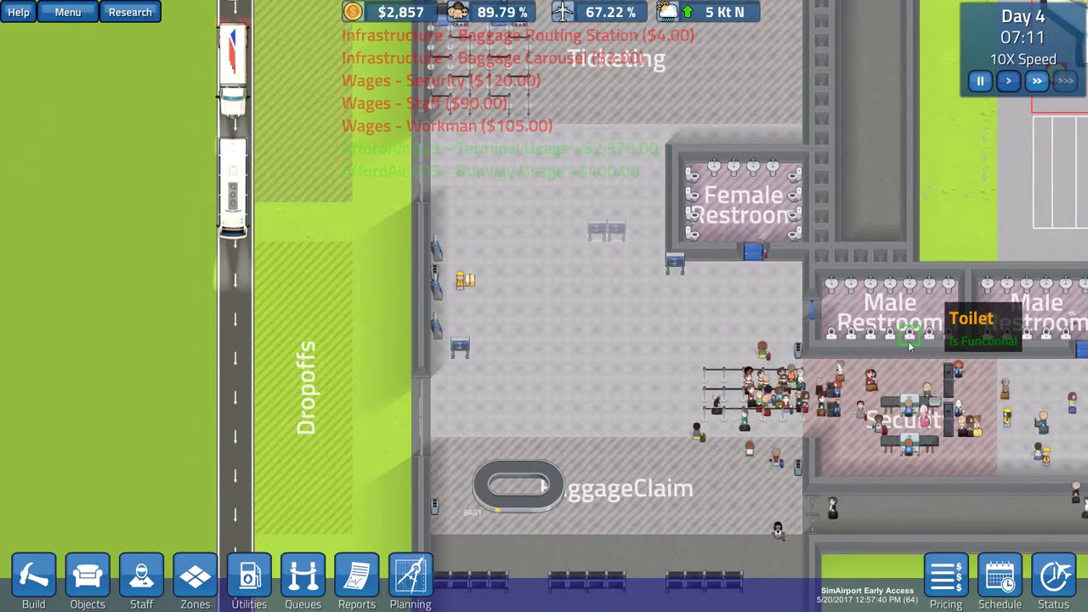
key("d")
key("s")
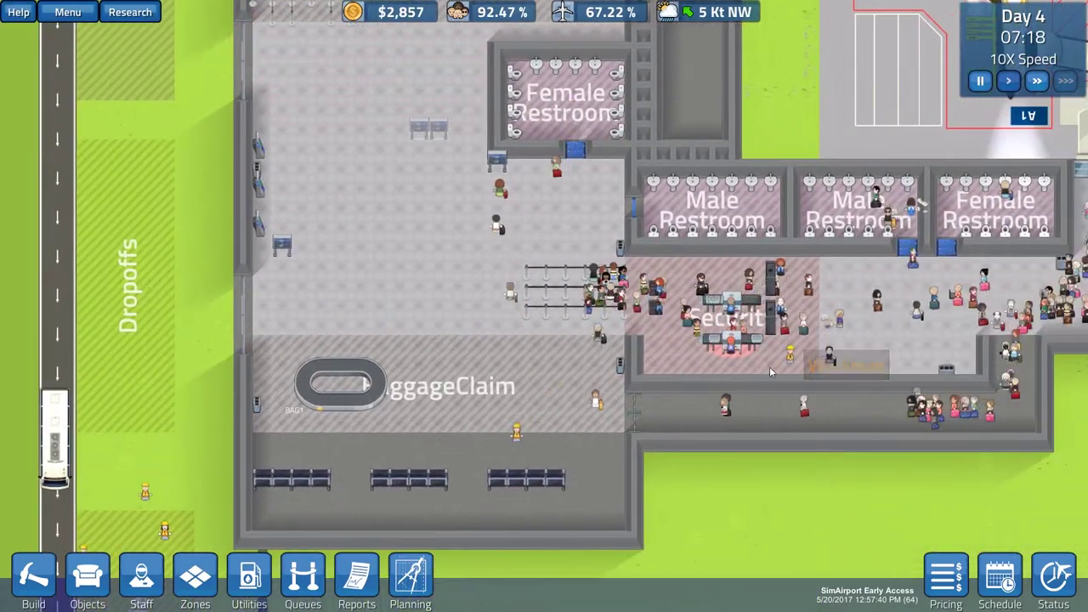
scroll(769, 366, "down", 2)
scroll(770, 366, "down", 2)
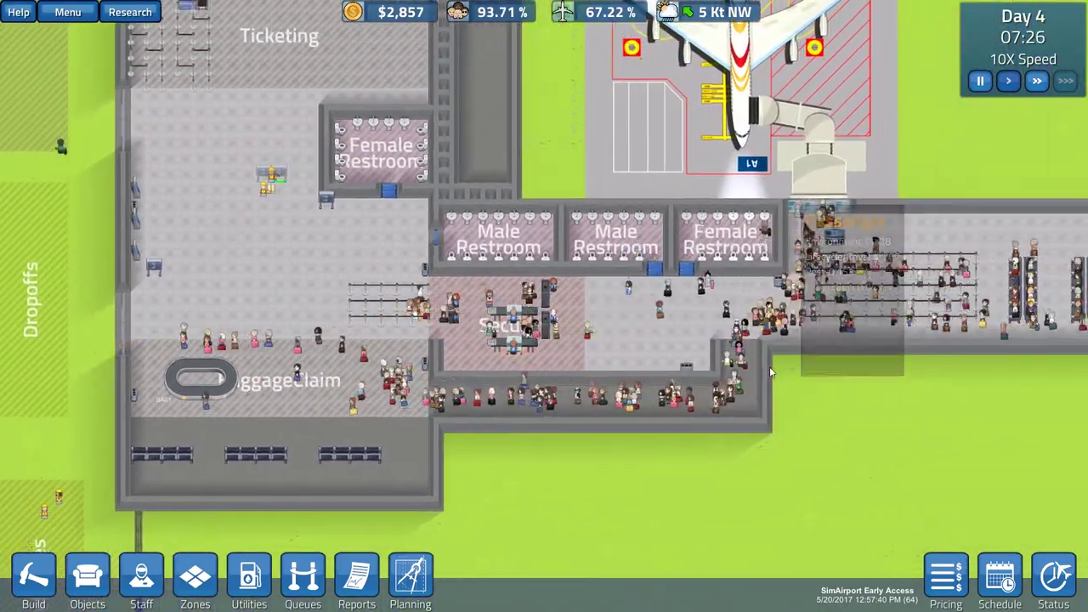
scroll(770, 366, "down", 2)
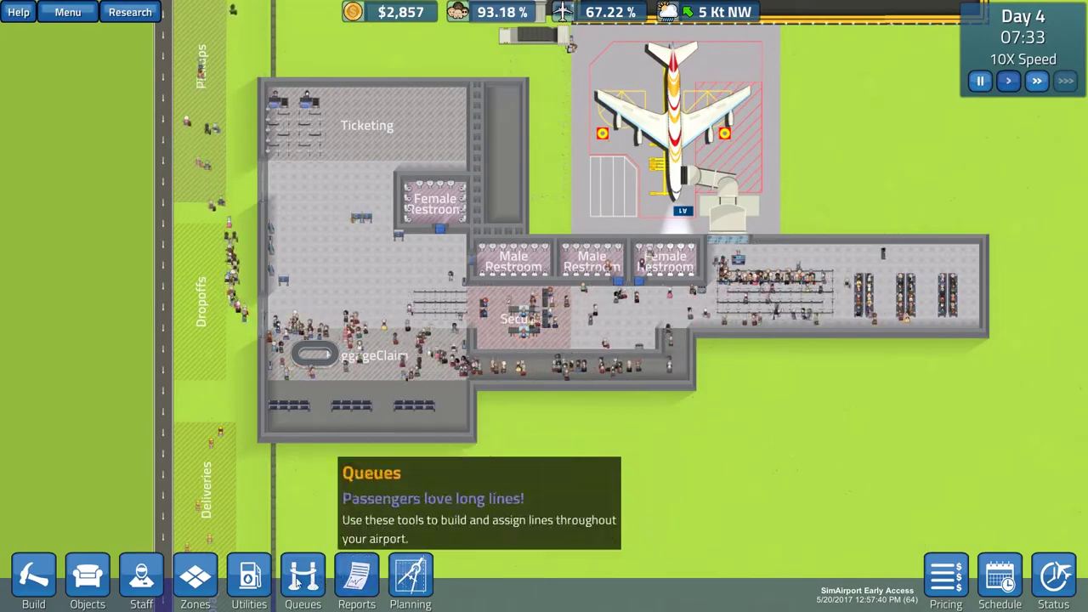
Glance at the zone overview, then pan the map toward the terminal and Ticketing
left_click(196, 578)
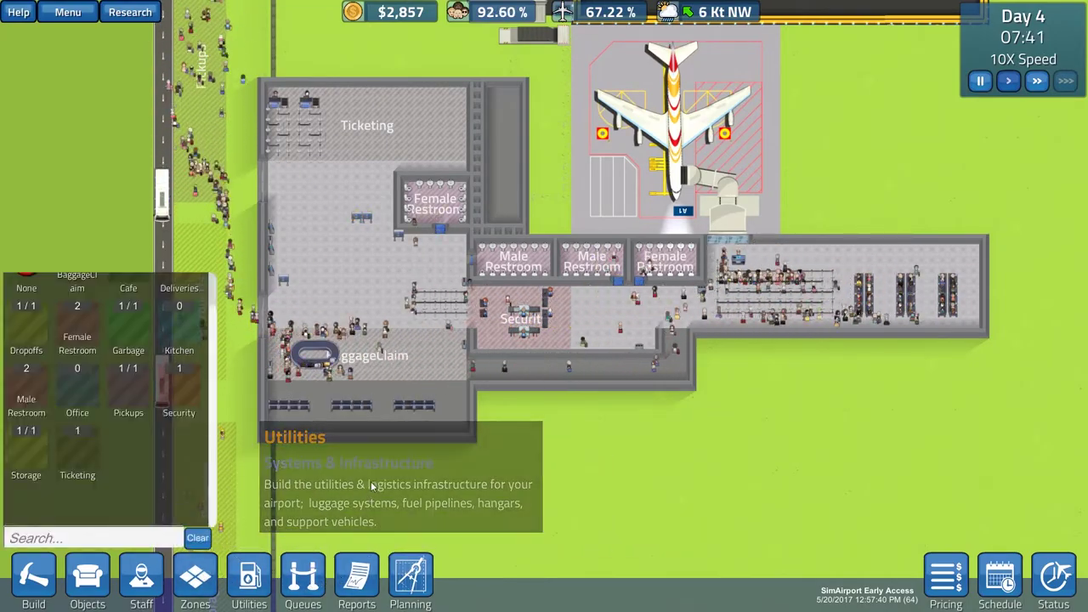
key("Escape")
scroll(526, 388, "up", 2)
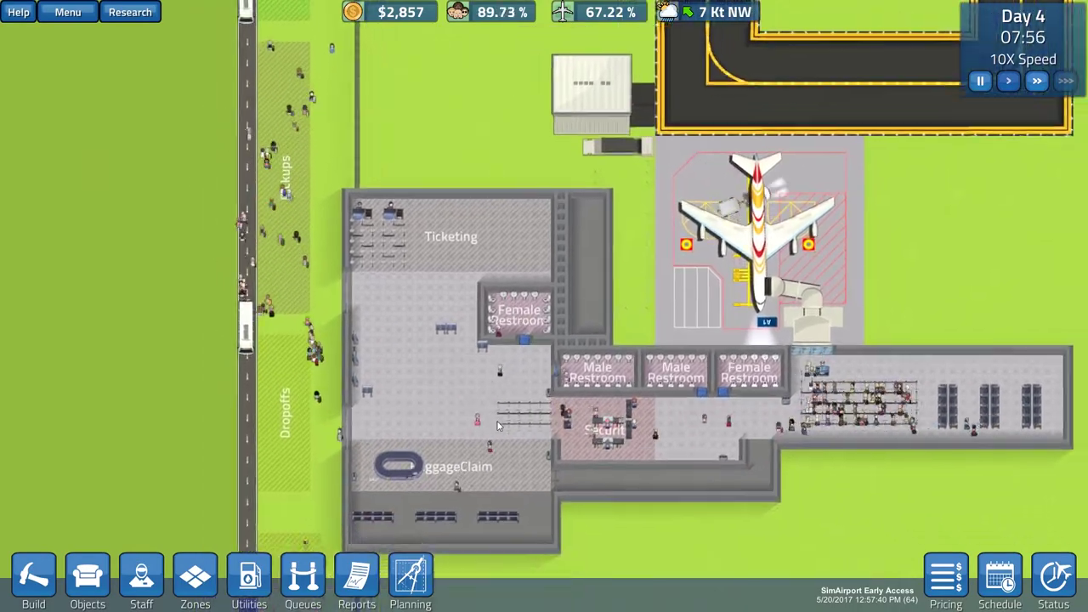
left_click_drag(586, 506, 498, 425)
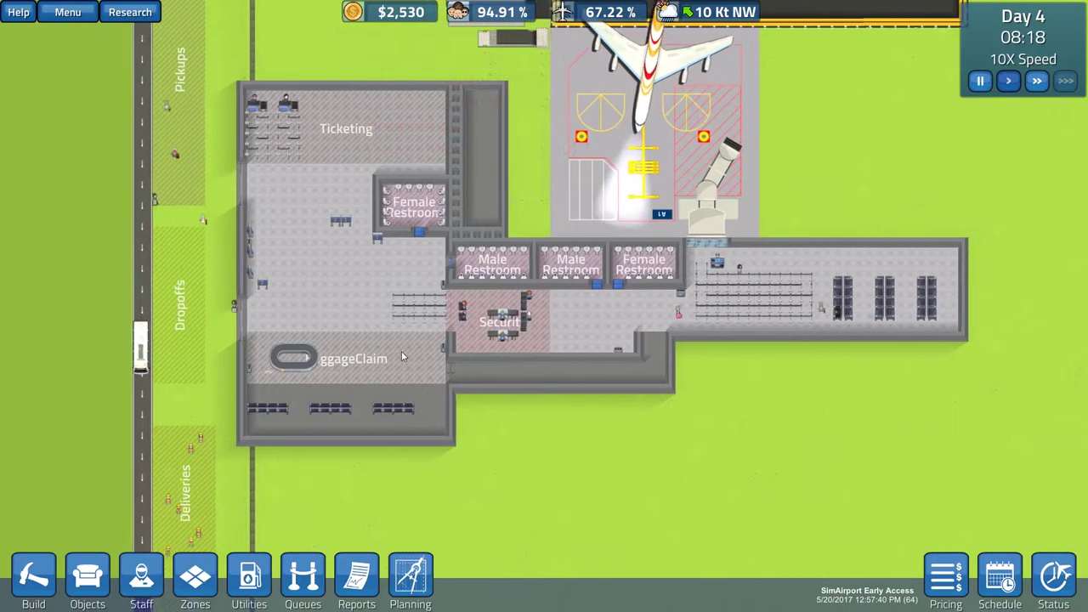
scroll(412, 360, "up", 4)
left_click_drag(417, 356, 213, 391)
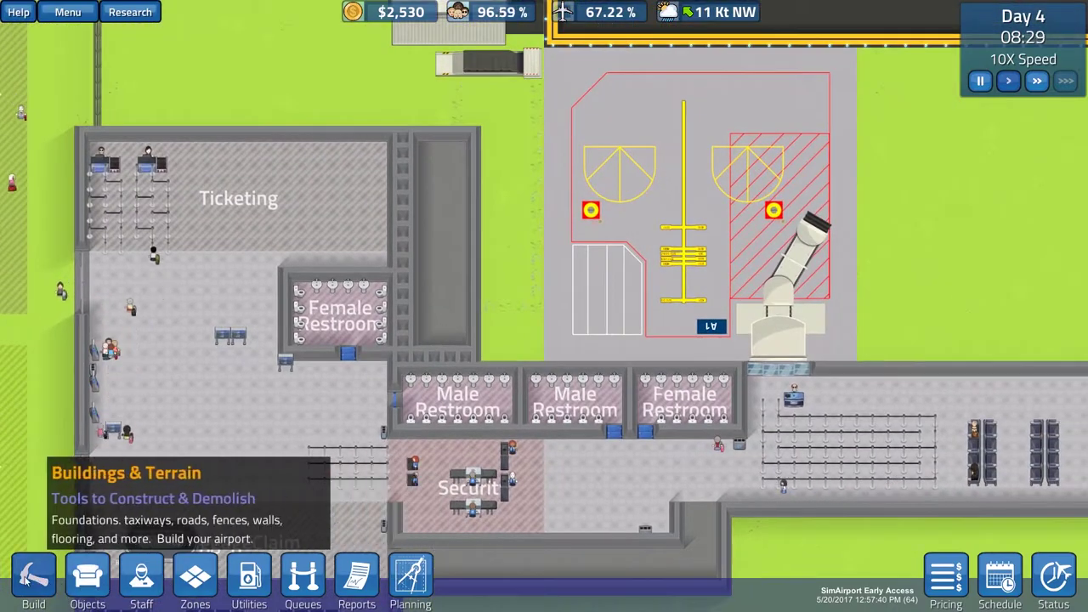
Mark the top wall of the narrow corridor room beside Ticketing for clearing
left_click(33, 583)
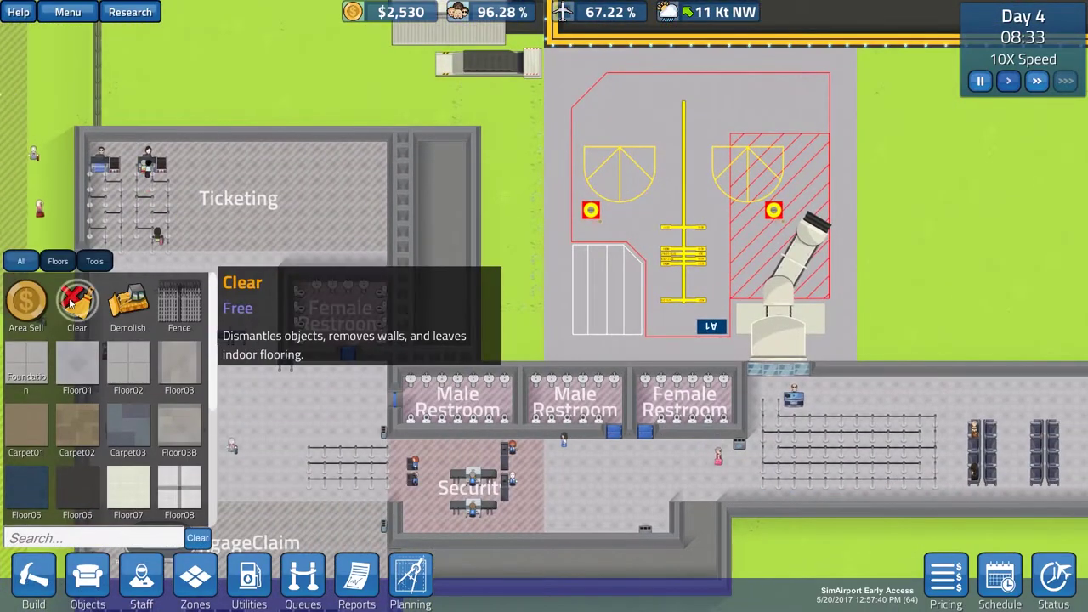
left_click_drag(420, 352, 457, 354)
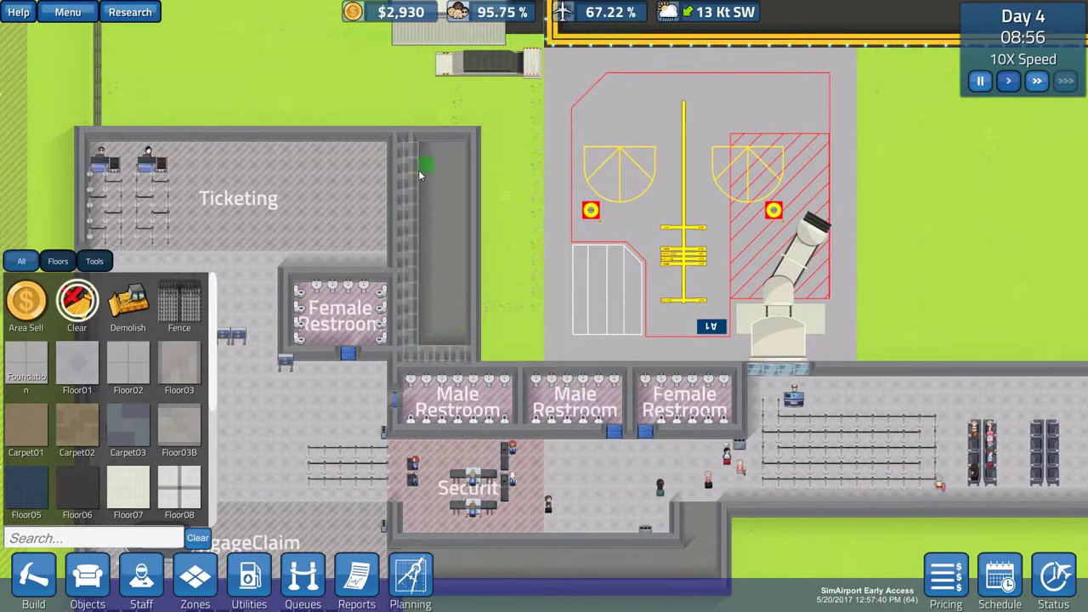
left_click_drag(418, 170, 466, 217)
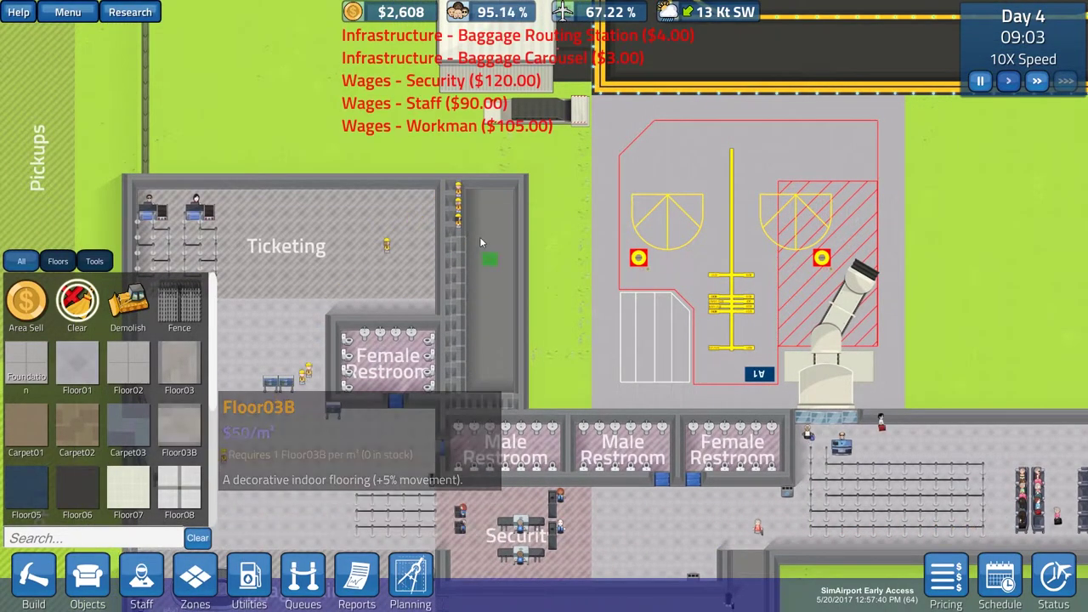
left_click(88, 580)
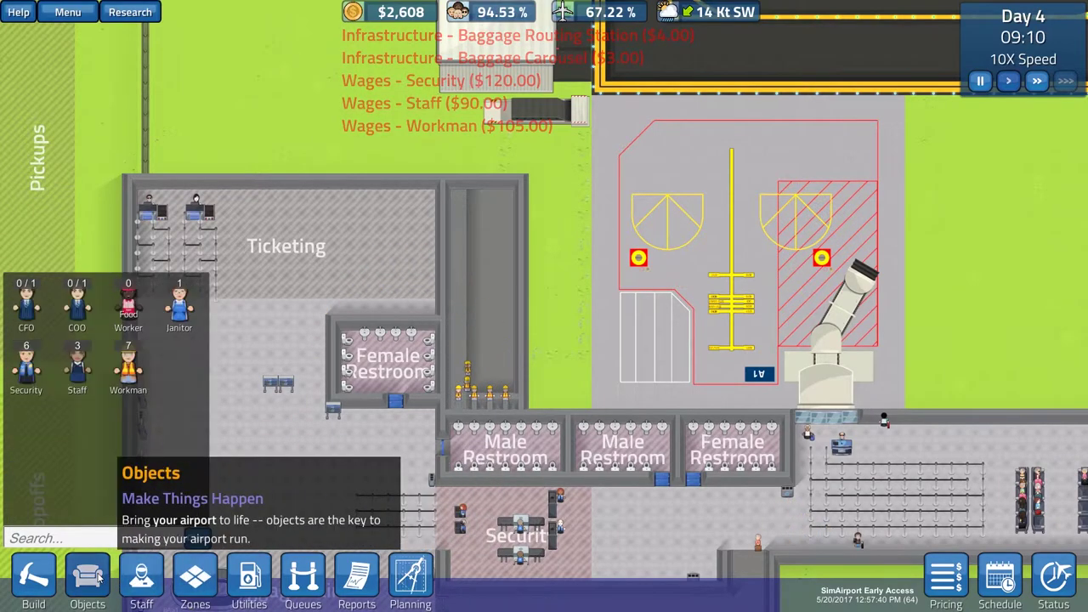
scroll(127, 408, "down", 5)
scroll(146, 408, "down", 3)
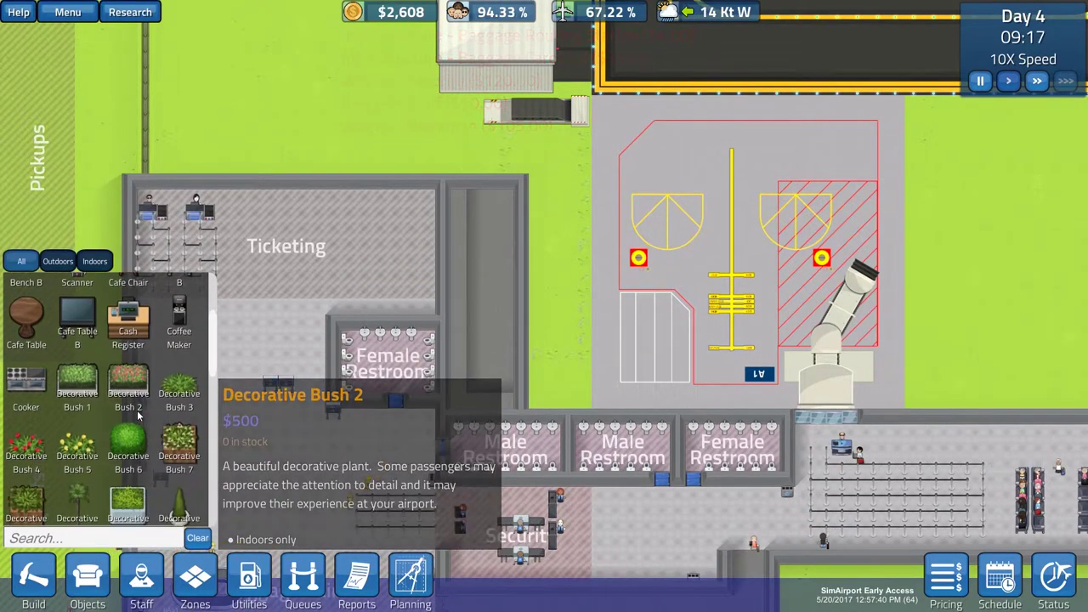
scroll(153, 417, "down", 3)
scroll(164, 432, "up", 2)
scroll(166, 432, "up", 2)
scroll(166, 432, "up", 2)
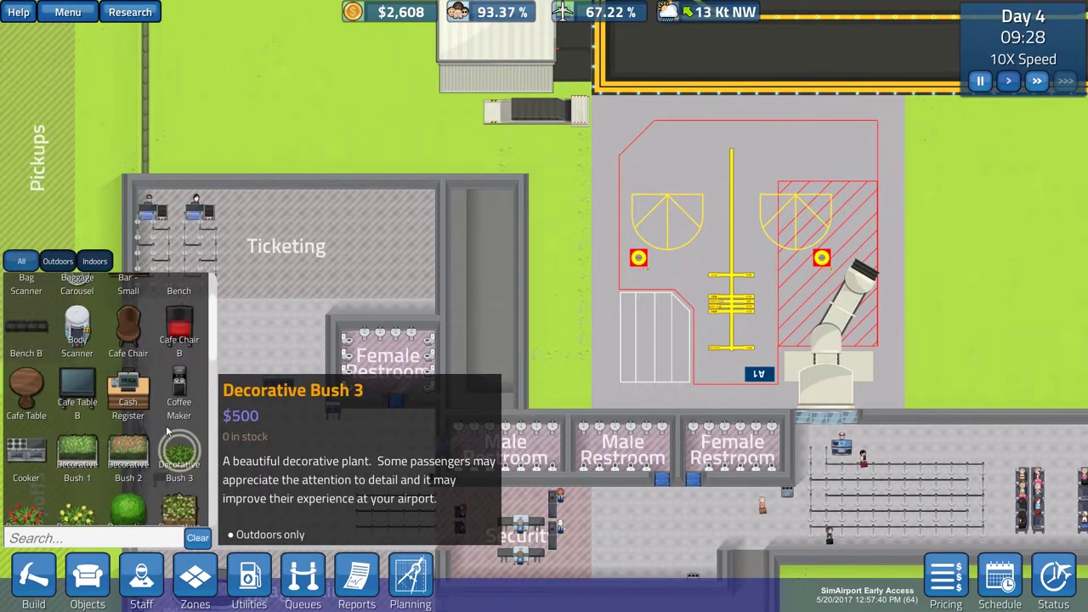
scroll(168, 432, "up", 2)
scroll(167, 431, "down", 1)
scroll(167, 432, "up", 1)
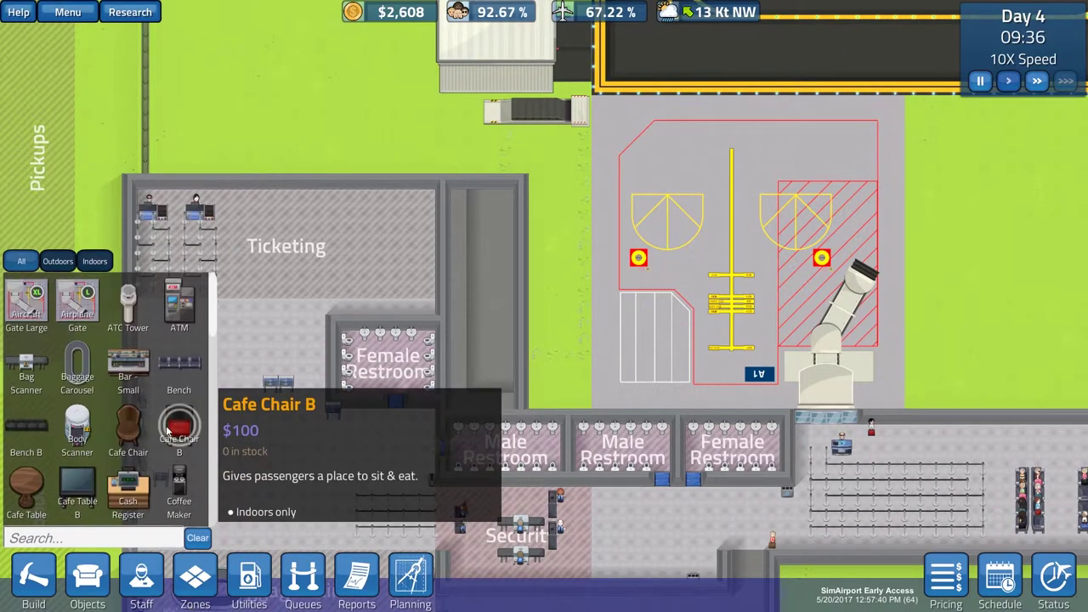
scroll(167, 432, "down", 1)
scroll(167, 429, "down", 2)
scroll(168, 429, "down", 2)
scroll(168, 429, "down", 1)
scroll(167, 429, "down", 1)
scroll(166, 429, "down", 2)
scroll(165, 429, "down", 2)
scroll(166, 429, "down", 2)
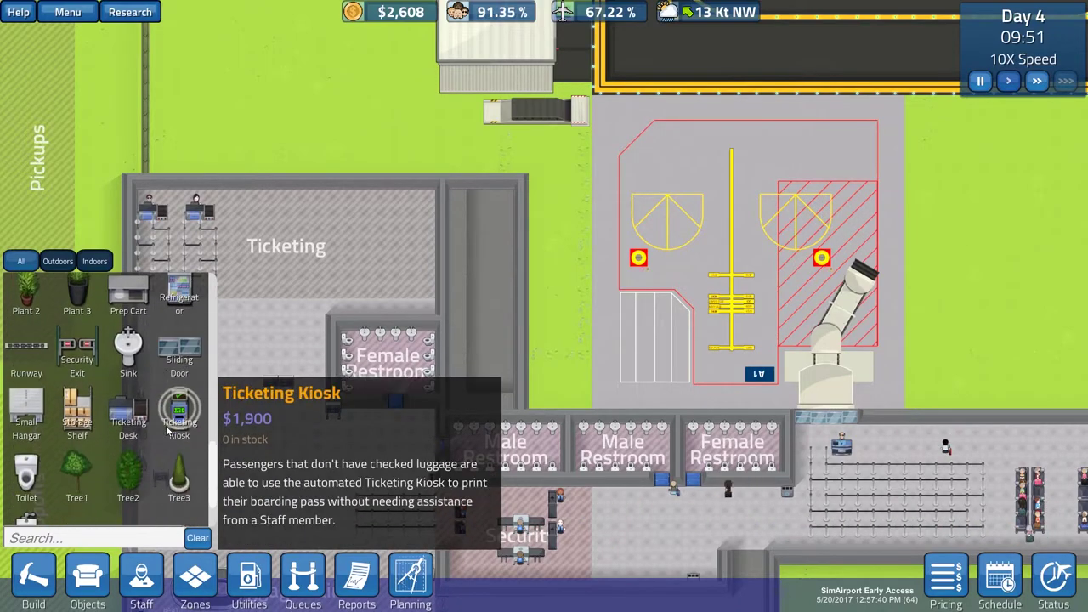
scroll(166, 429, "down", 1)
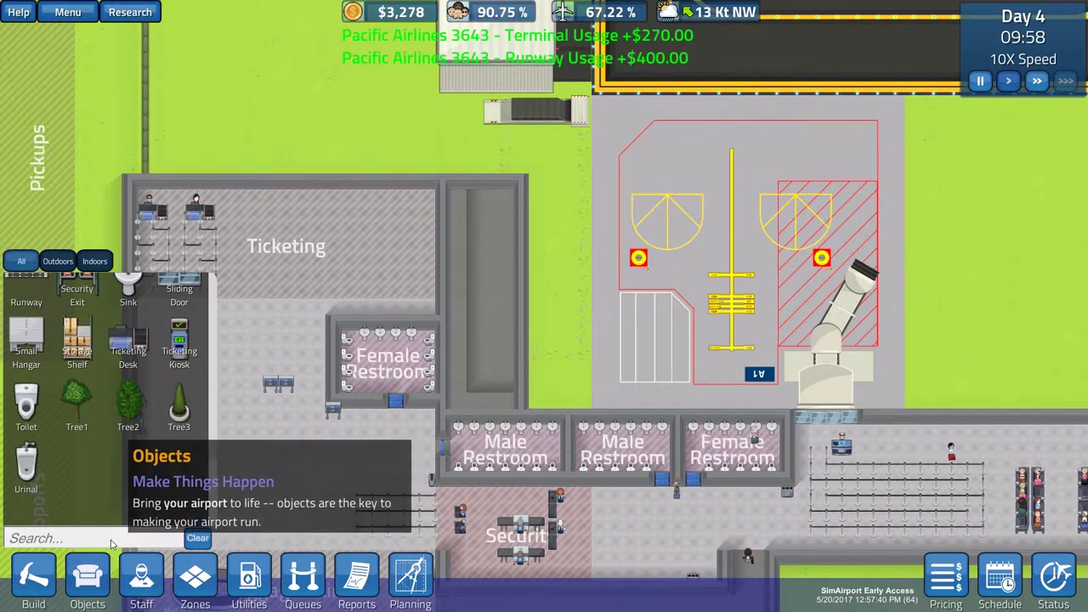
Place a $250 door in the gap atop the narrow room beside Ticketing
left_click(59, 538)
type("d")
scroll(128, 408, "up", 2)
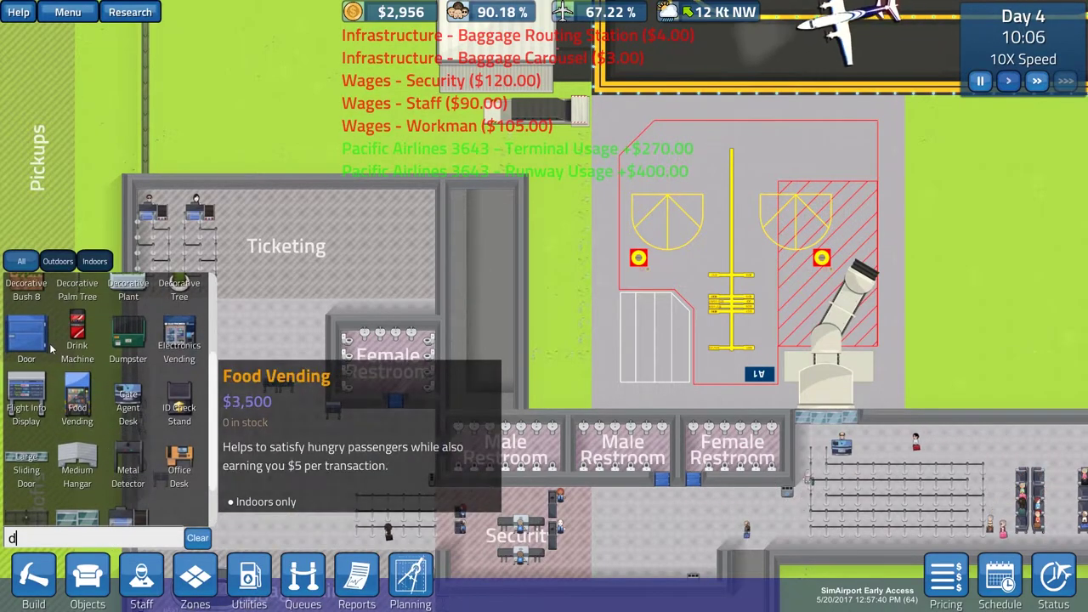
left_click(179, 345)
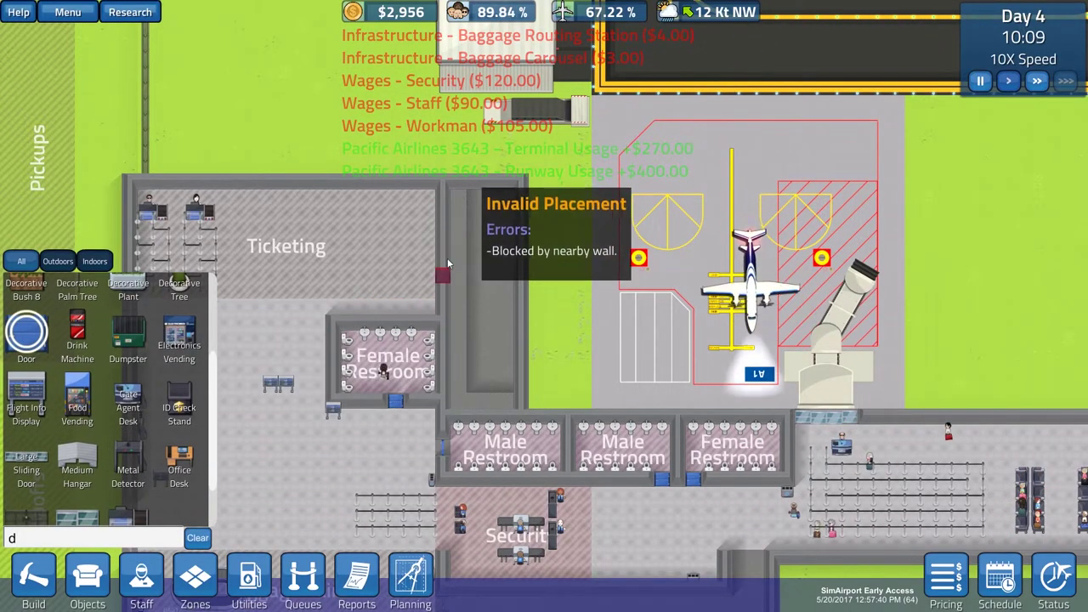
left_click(443, 198)
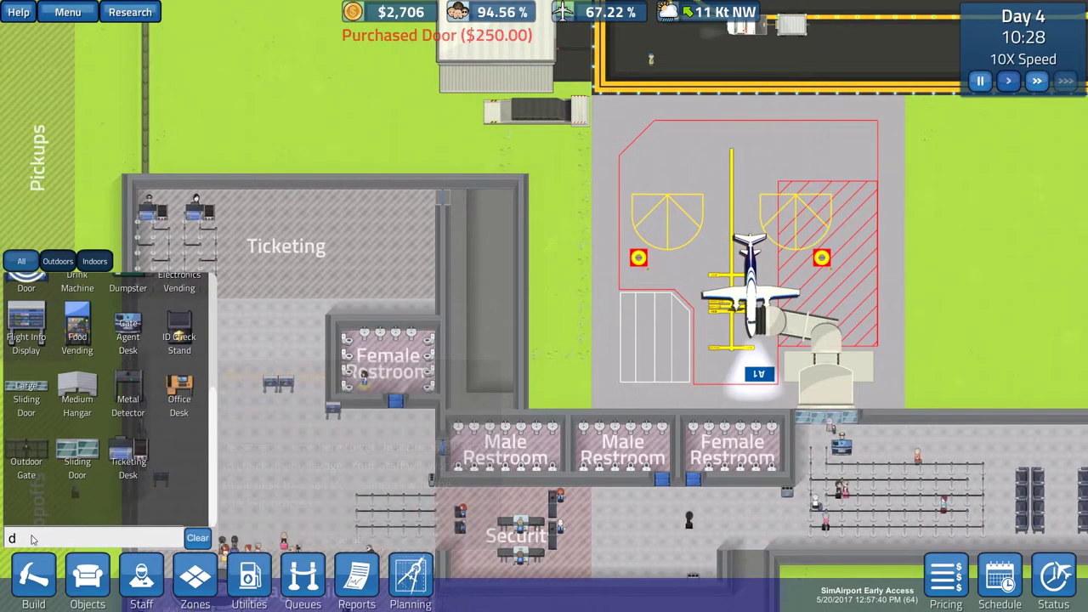
key("BackSpace")
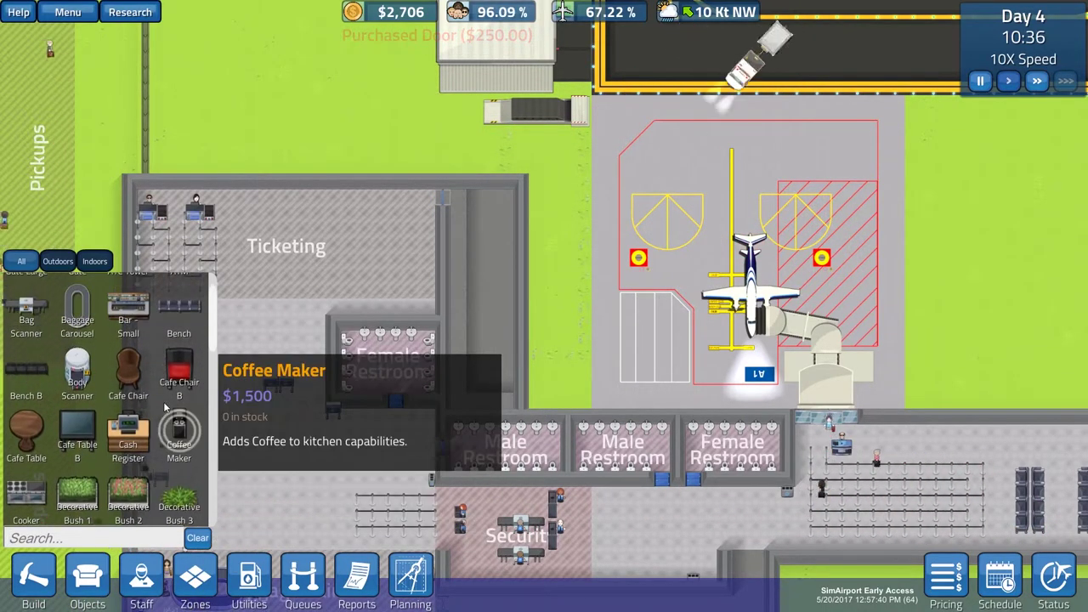
scroll(158, 408, "up", 4)
Buy an ATM and place it beside the Female Restroom
left_click(179, 302)
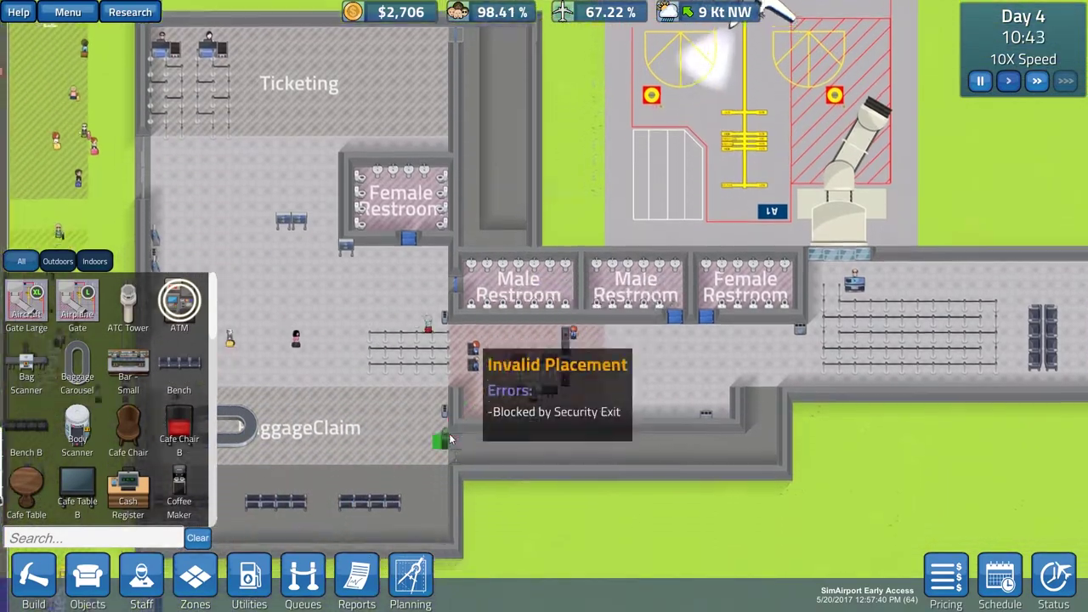
scroll(544, 340, "up", 5)
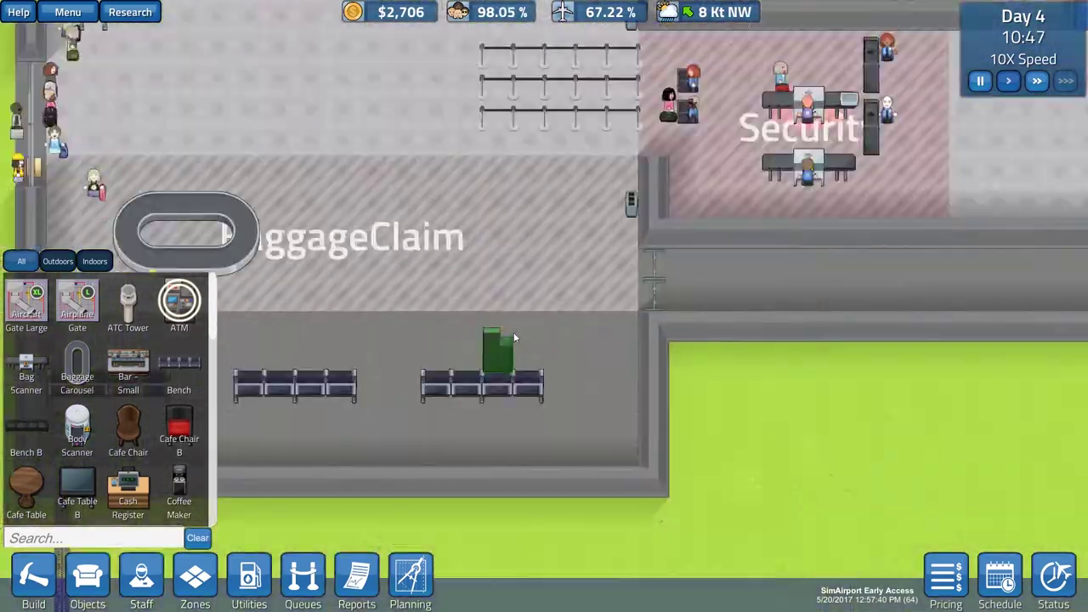
scroll(513, 338, "down", 5)
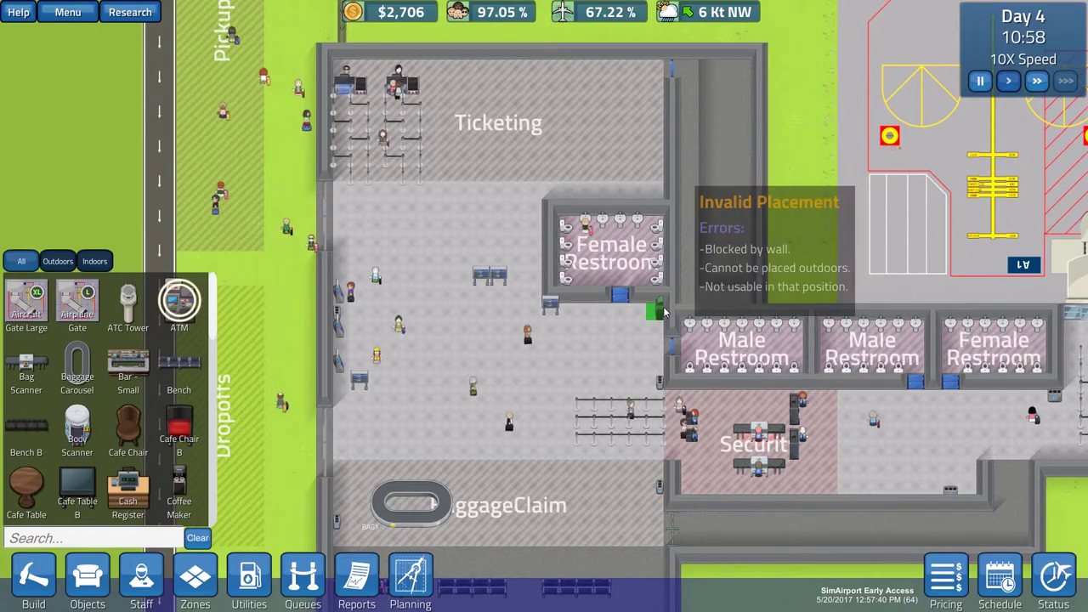
left_click(659, 310)
right_click(665, 340)
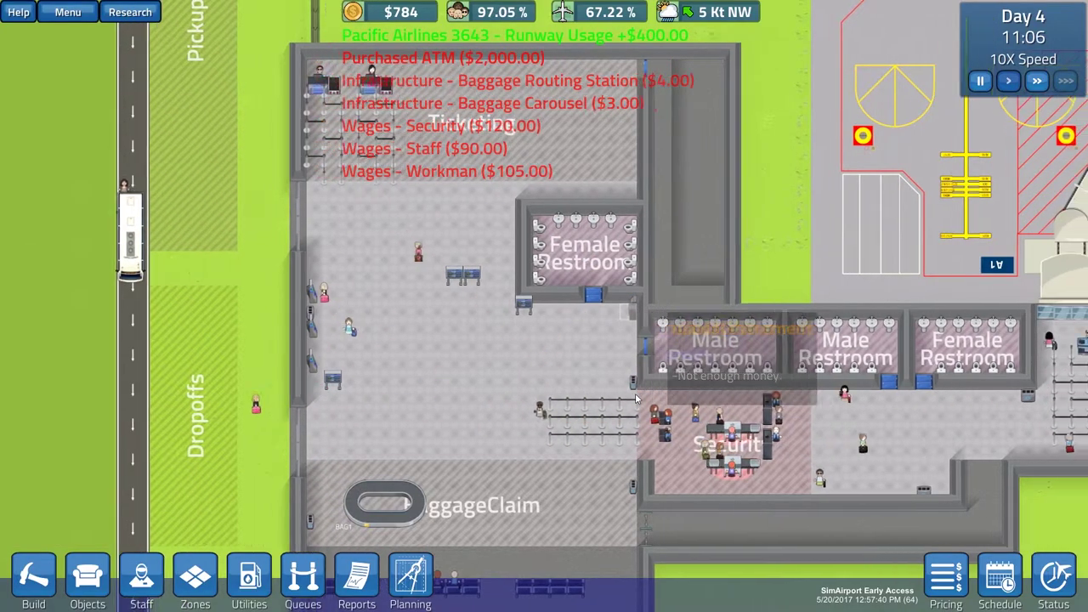
scroll(638, 340, "up", 3)
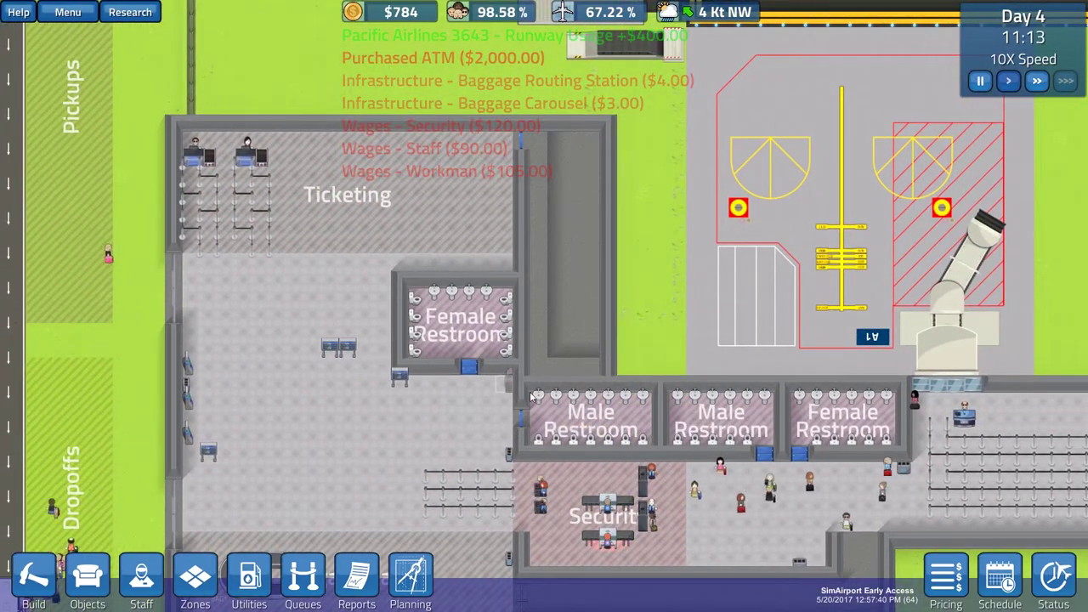
Pan toward the gate area and bring up the research list showing Pricing needs a CFO
key("Right")
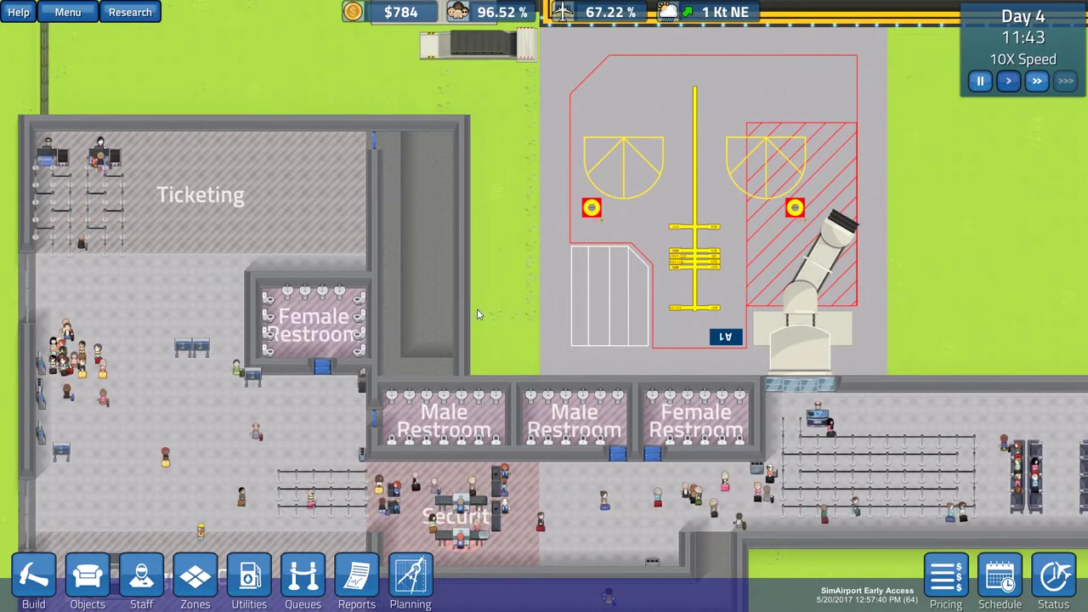
key("Right")
key("Right")
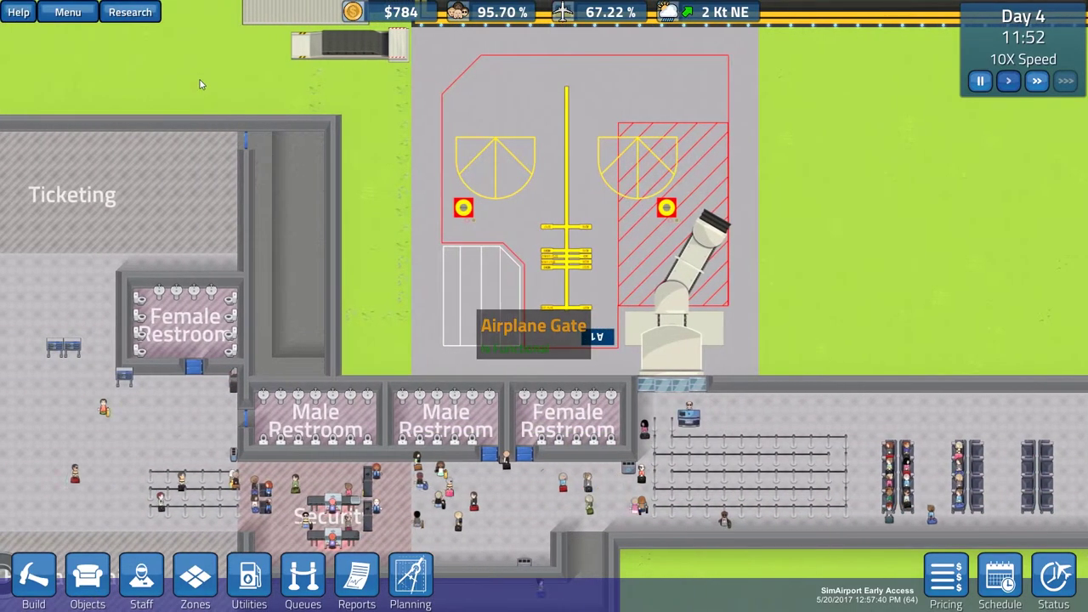
left_click(130, 12)
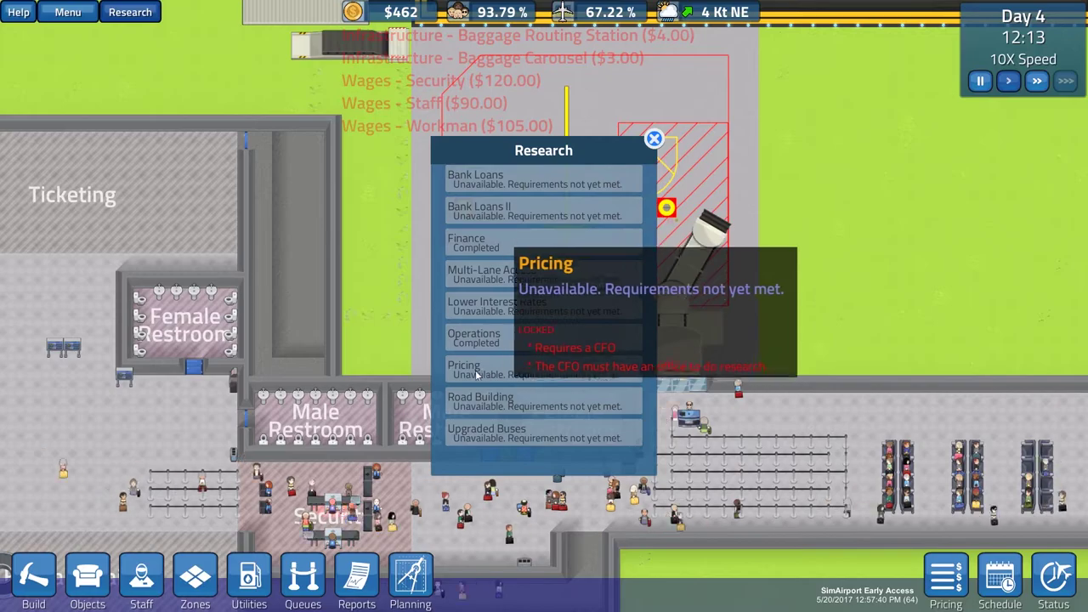
key("Escape")
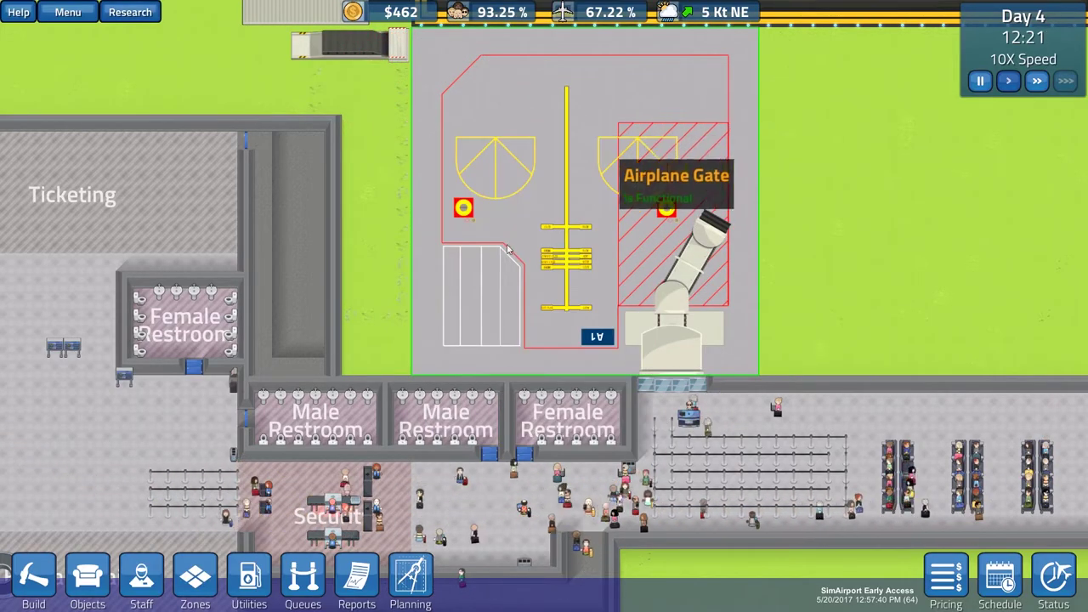
left_click_drag(281, 256, 424, 256)
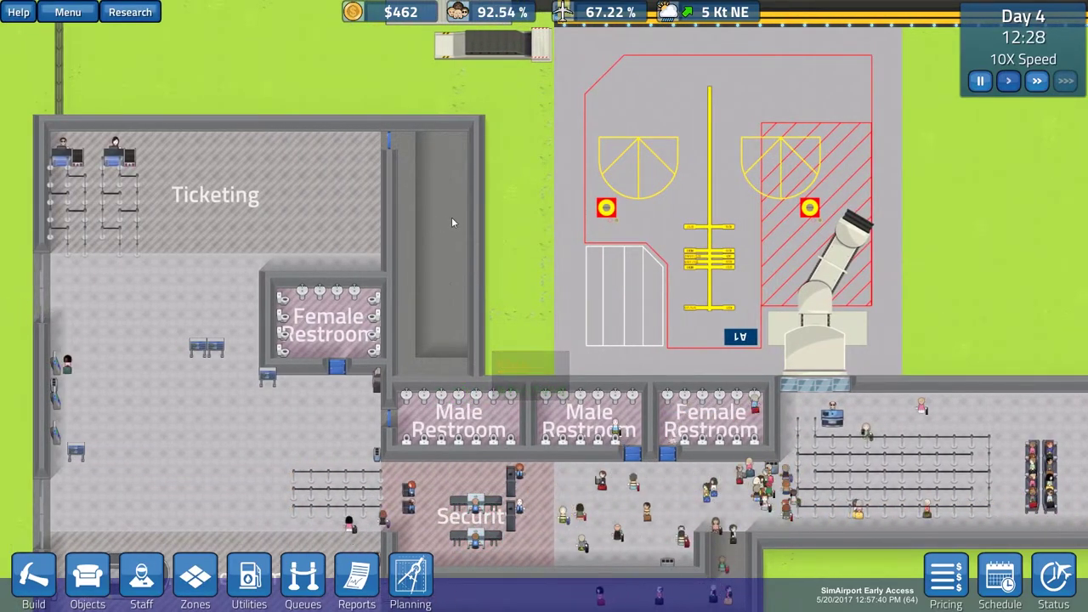
key("s")
key("a")
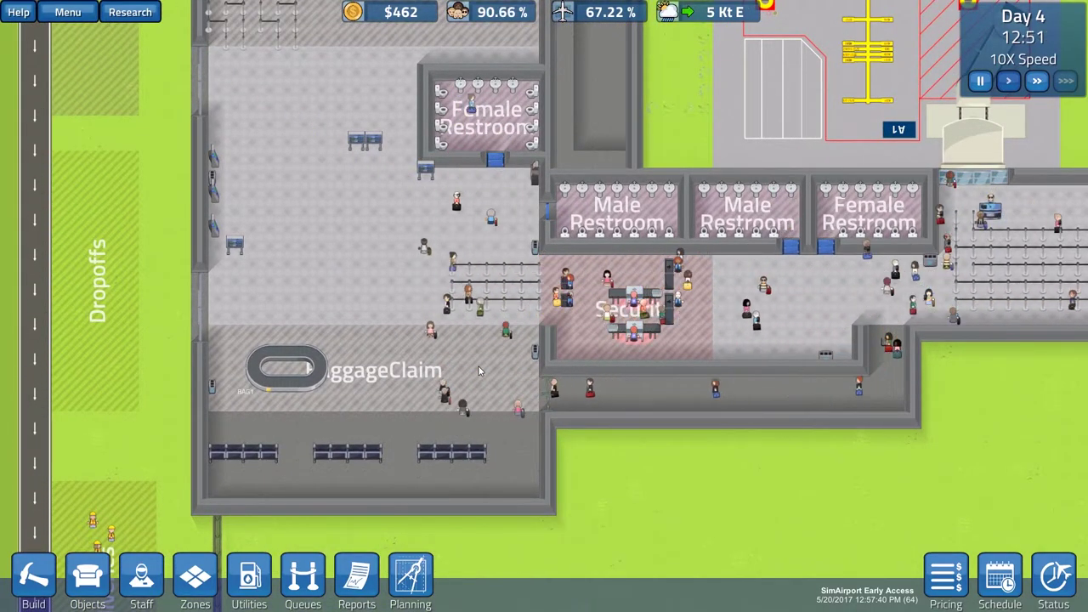
key("d")
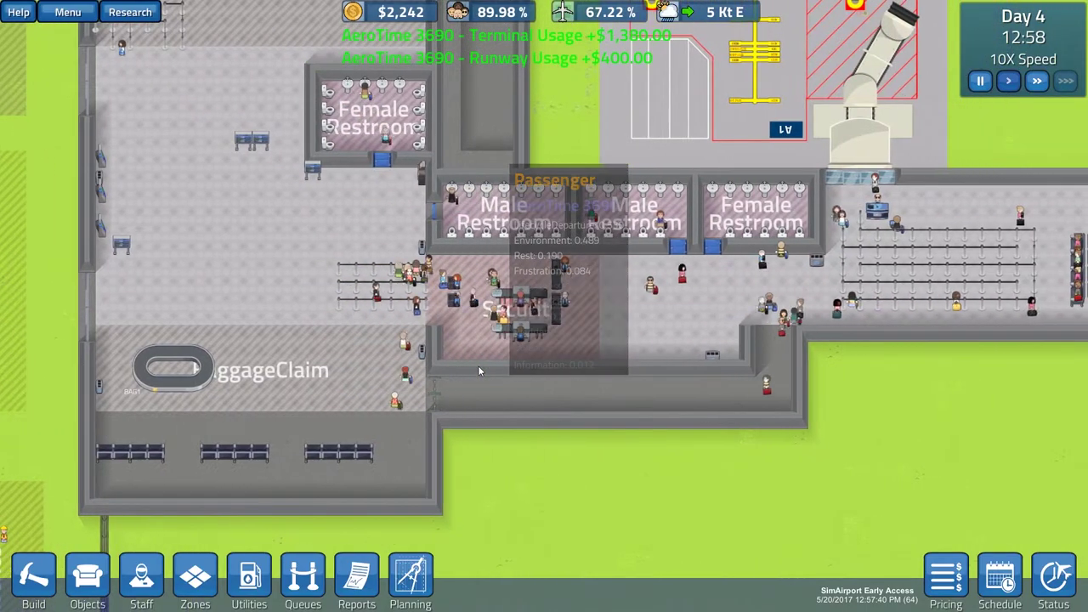
key("d")
key("w")
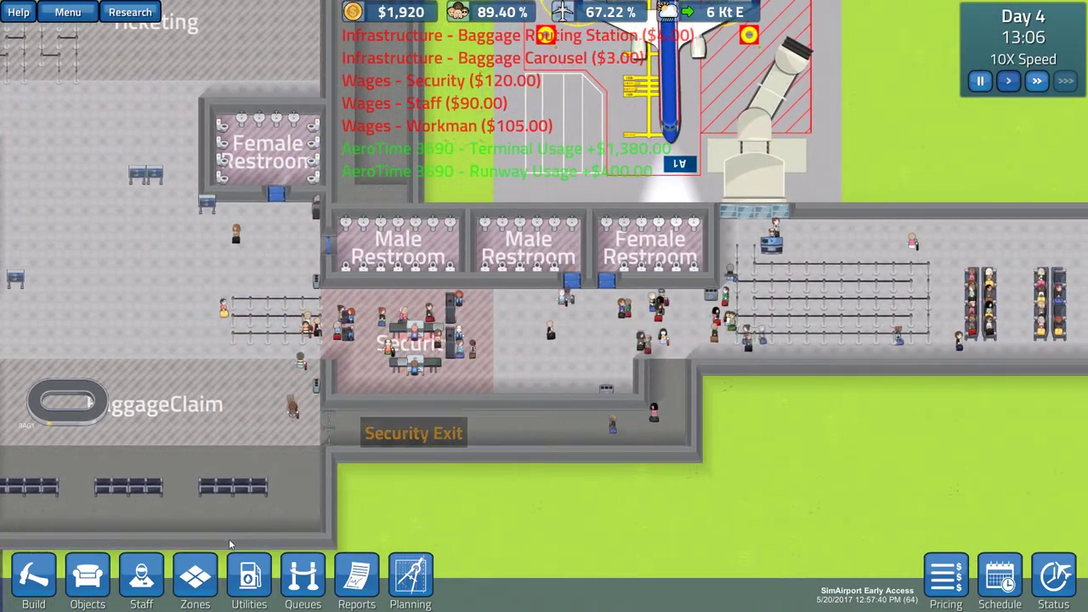
scroll(230, 542, "down", 2)
scroll(298, 468, "down", 2)
scroll(357, 425, "down", 2)
scroll(405, 393, "down", 1)
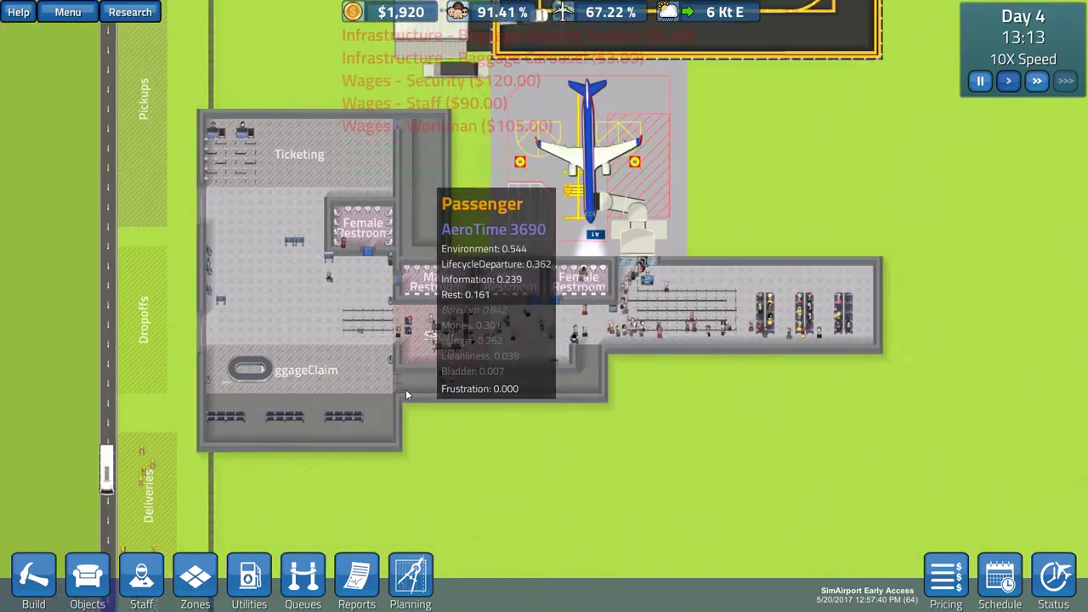
key("w")
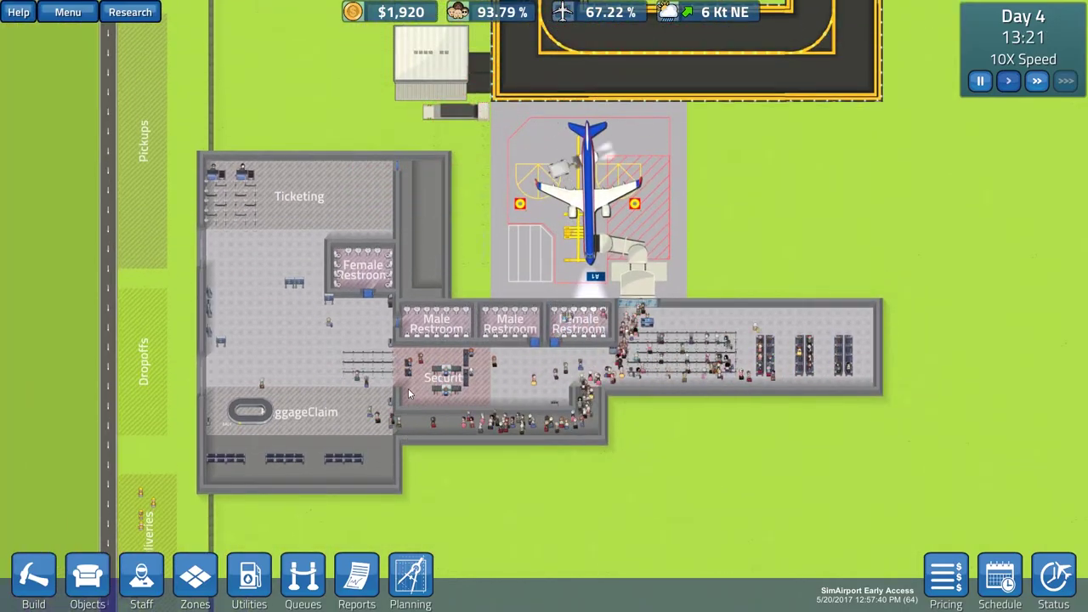
scroll(408, 392, "up", 2)
scroll(340, 425, "up", 2)
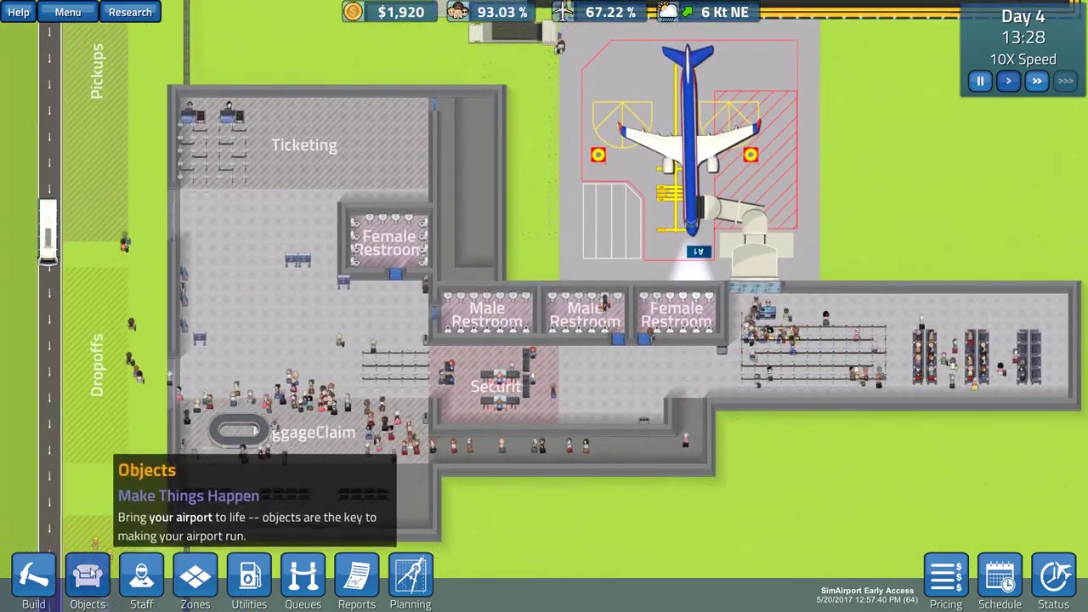
Lay out a vertical foundation strip beside the terminal, then cancel it as unaffordable
left_click(34, 578)
left_click(25, 366)
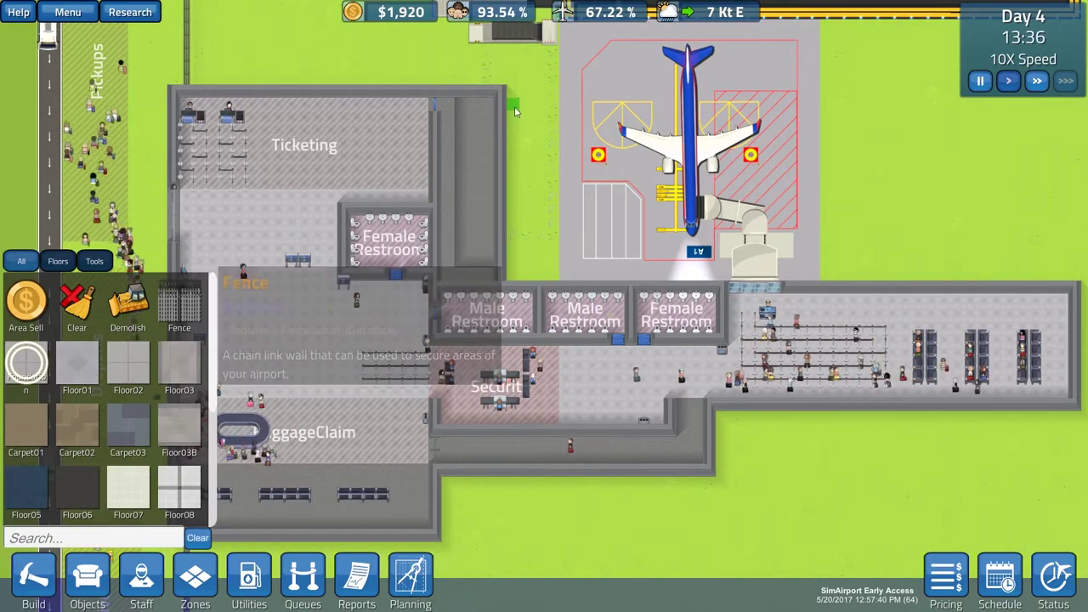
left_click_drag(527, 136, 524, 271)
right_click(524, 272)
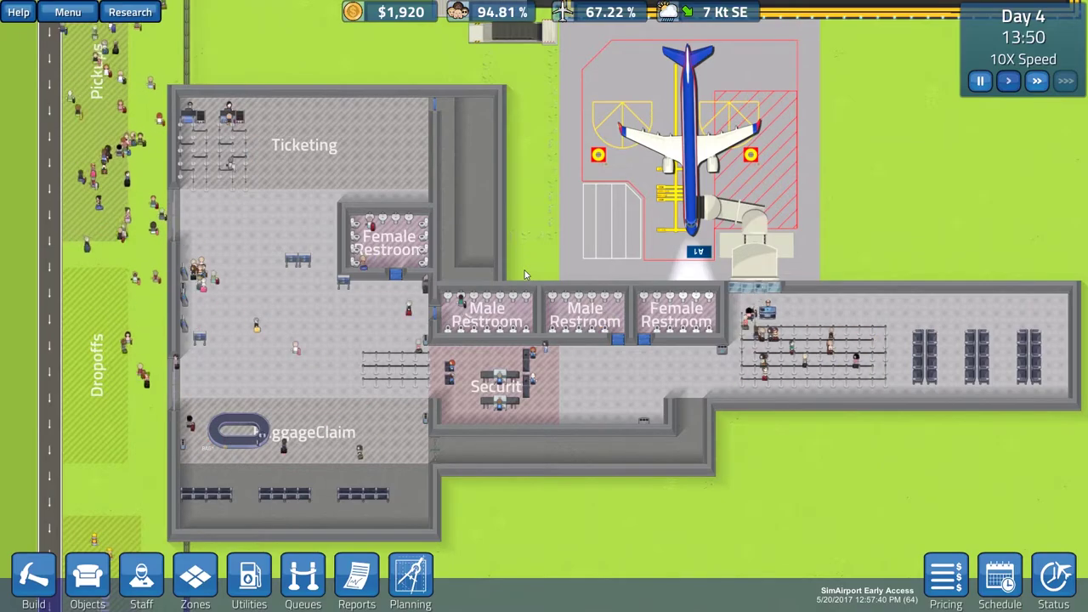
key("w")
key("a")
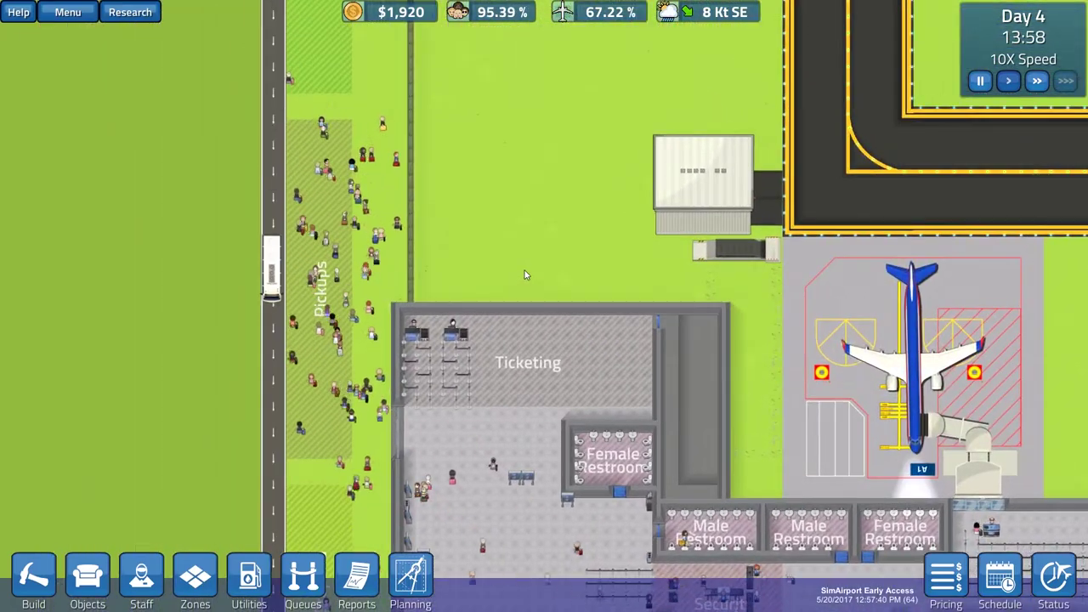
scroll(524, 274, "down", 3)
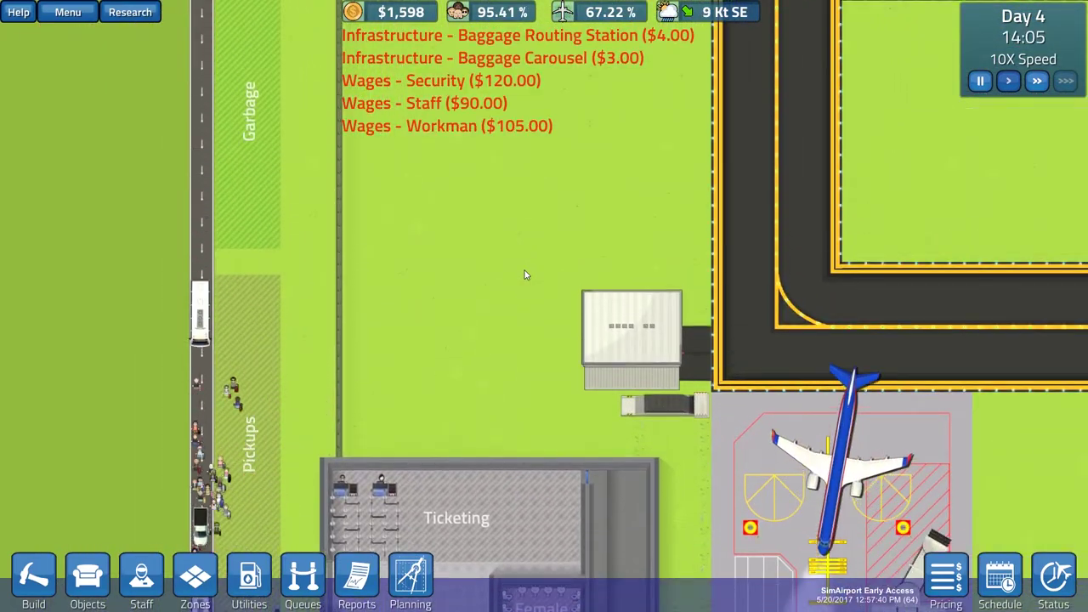
scroll(525, 273, "up", 3)
scroll(525, 274, "down", 3)
scroll(524, 273, "down", 2)
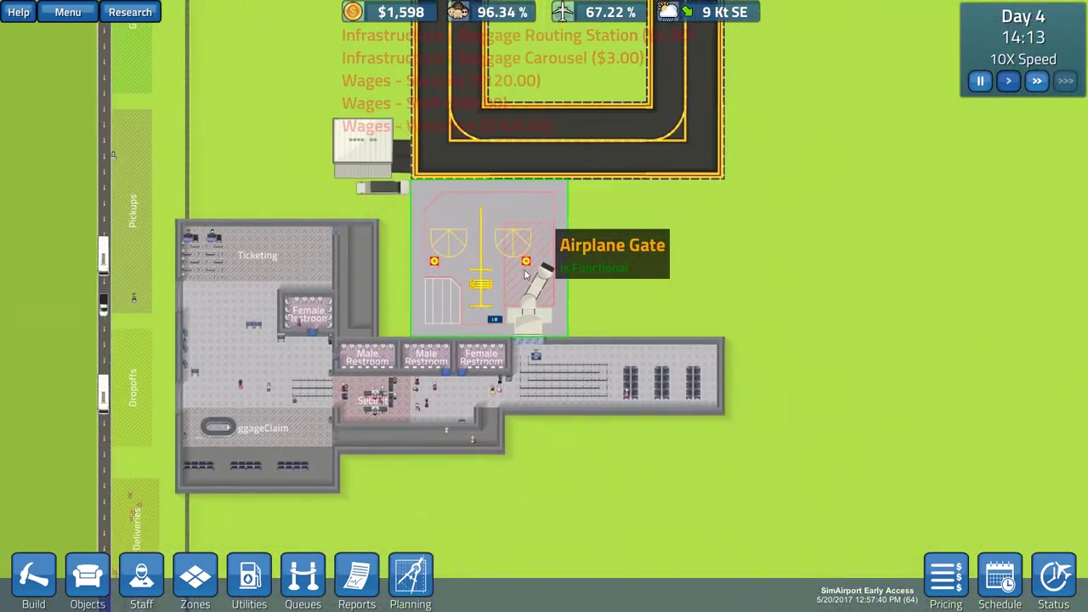
scroll(524, 273, "up", 2)
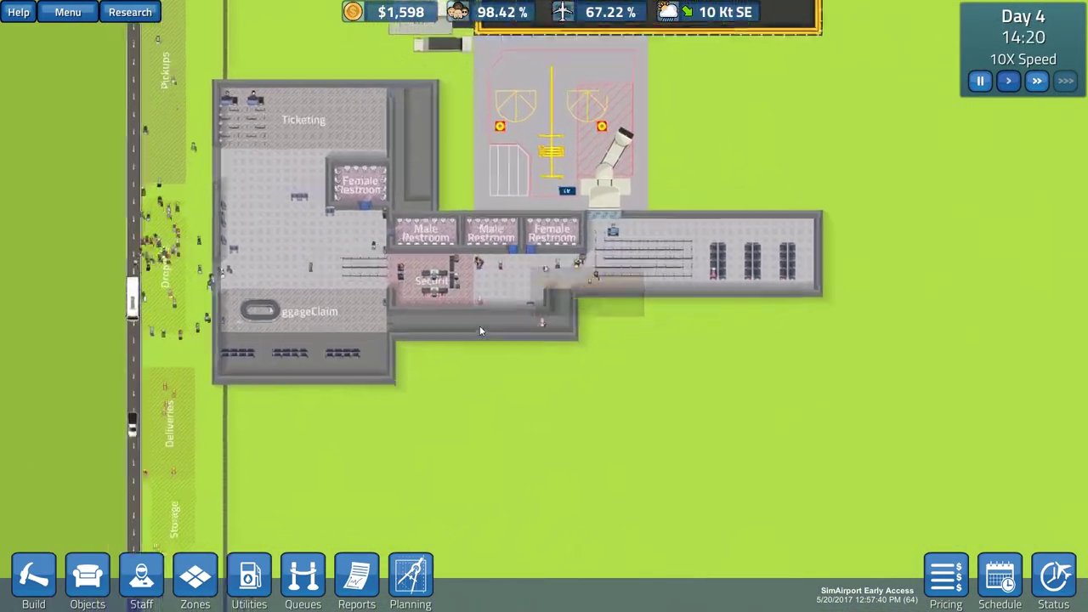
scroll(479, 326, "up", 3)
scroll(553, 306, "up", 3)
Inspect a lower-corridor passenger, then look over baggage claim and the ID Check Stand
left_click(602, 361)
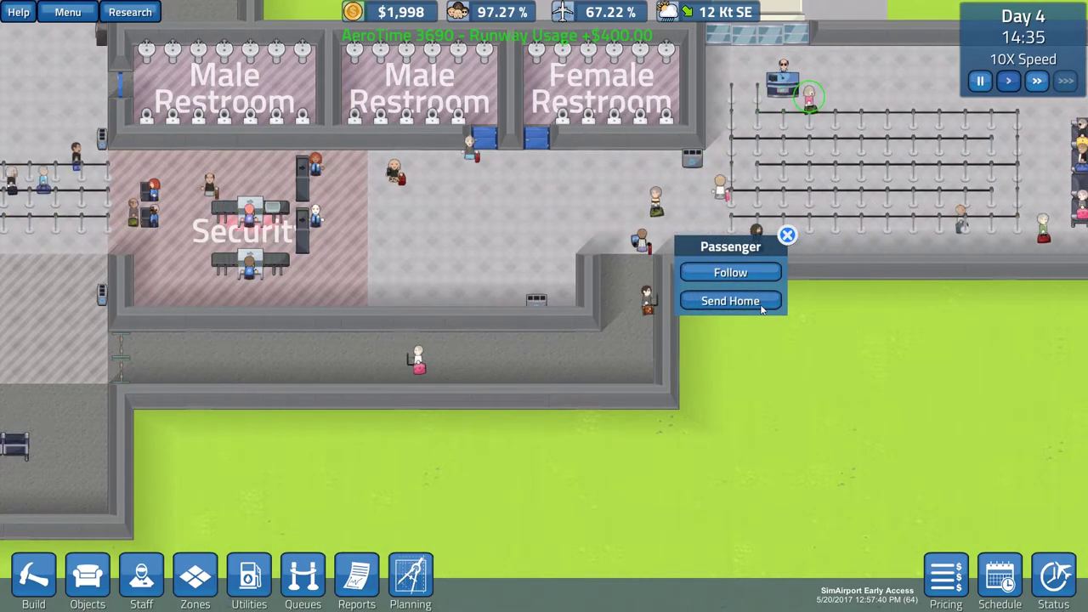
scroll(764, 290, "down", 3)
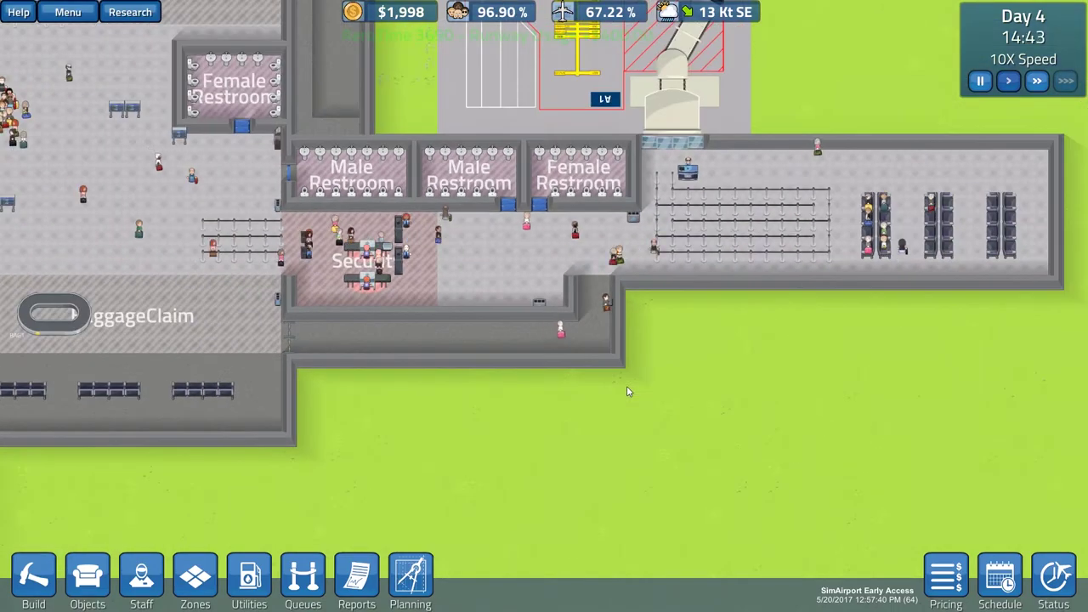
left_click_drag(544, 323, 627, 391)
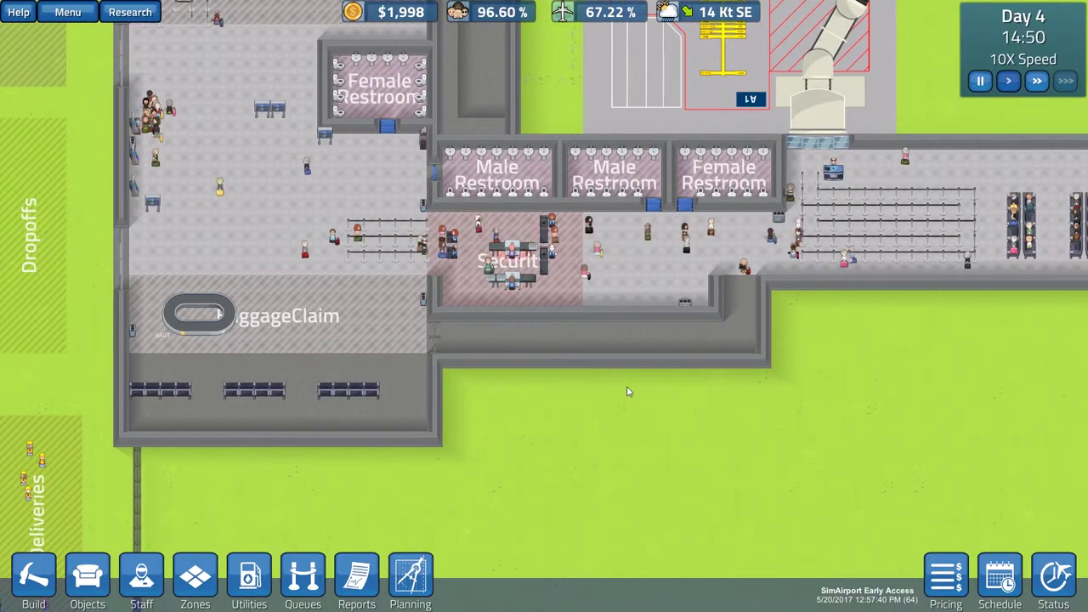
key("Right")
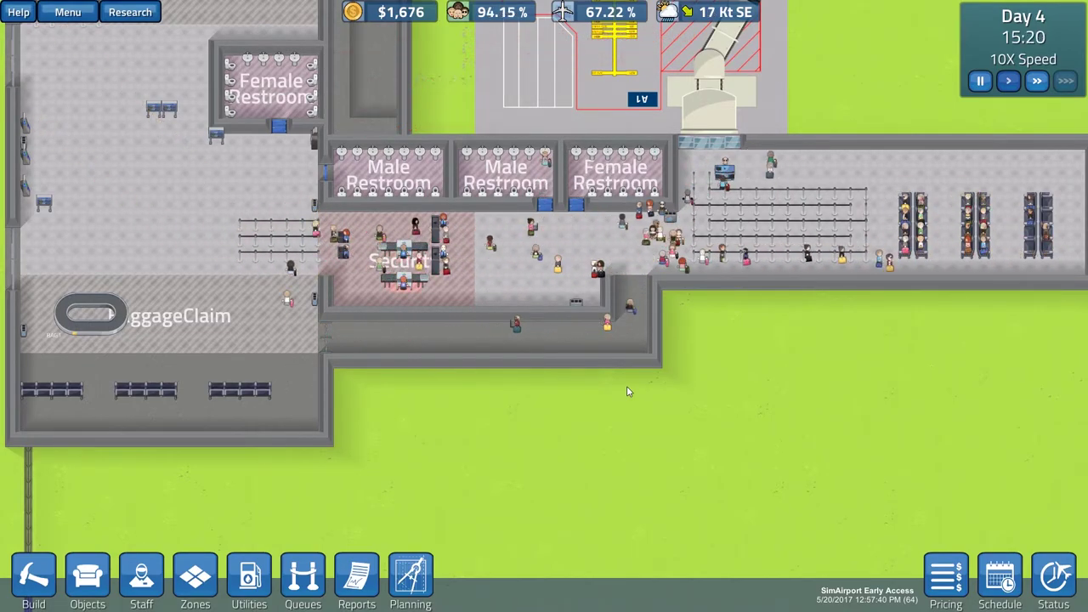
key("Left")
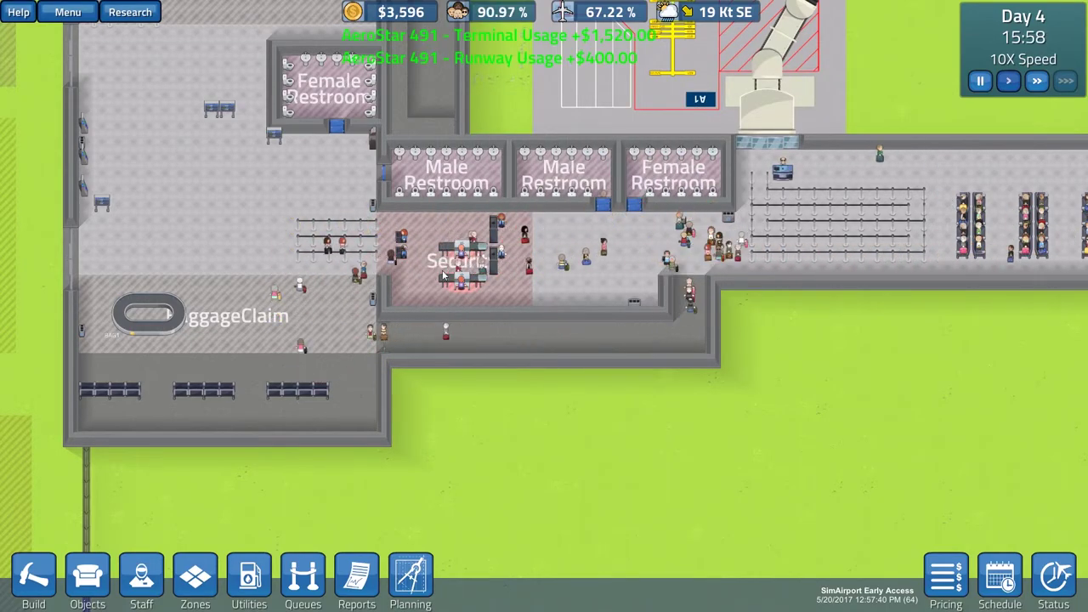
key("d")
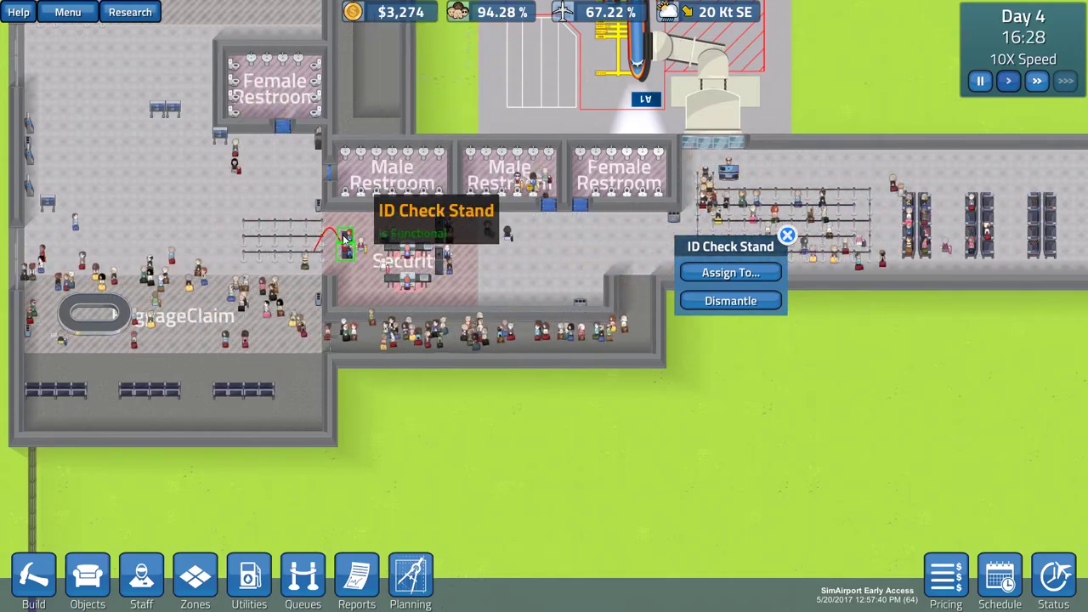
key("Escape")
key("a")
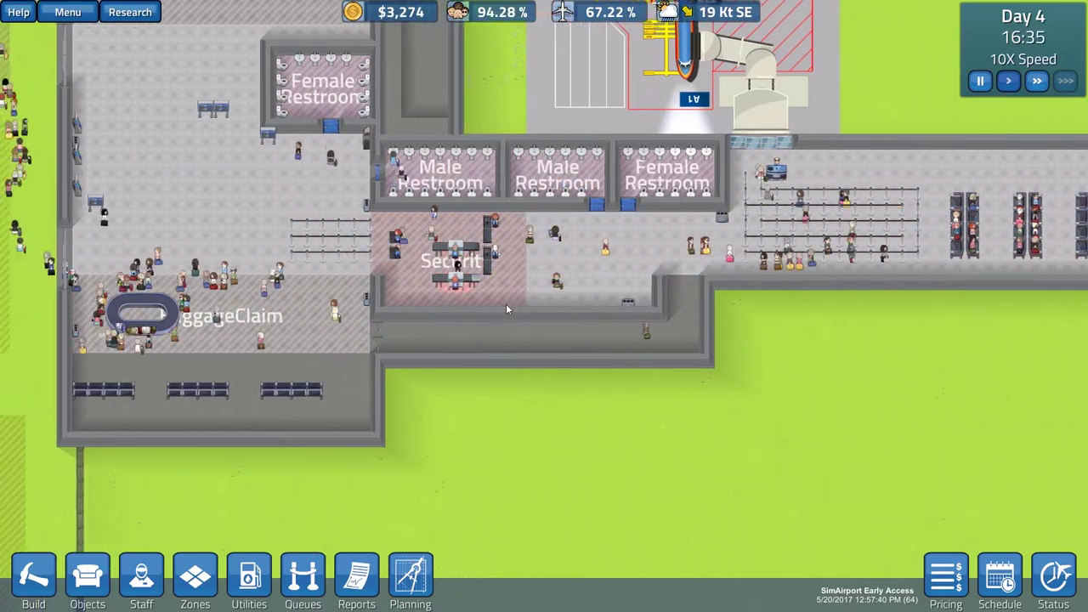
key("d")
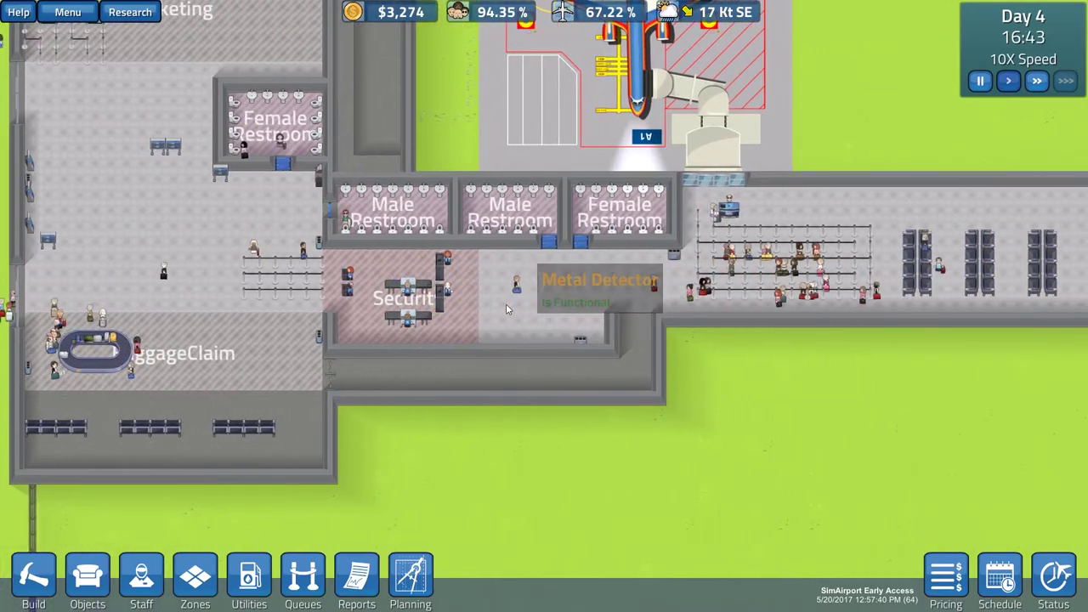
Buy a $250 Security Exit and place it at the lower corridor's end
left_click(34, 578)
left_click(88, 579)
left_click(85, 537)
type("se")
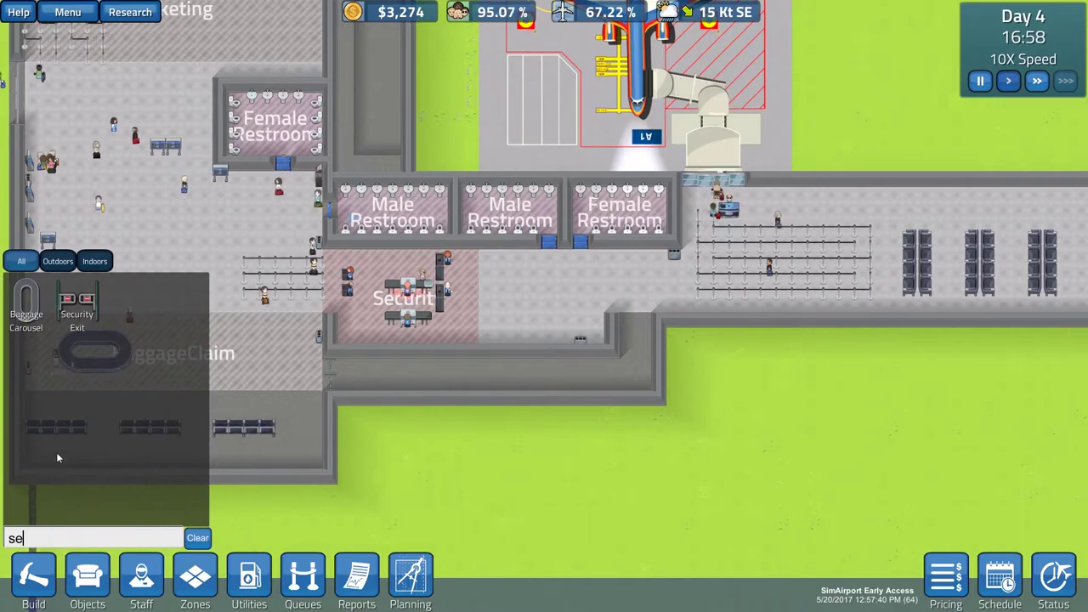
left_click(77, 297)
scroll(544, 306, "up", 4)
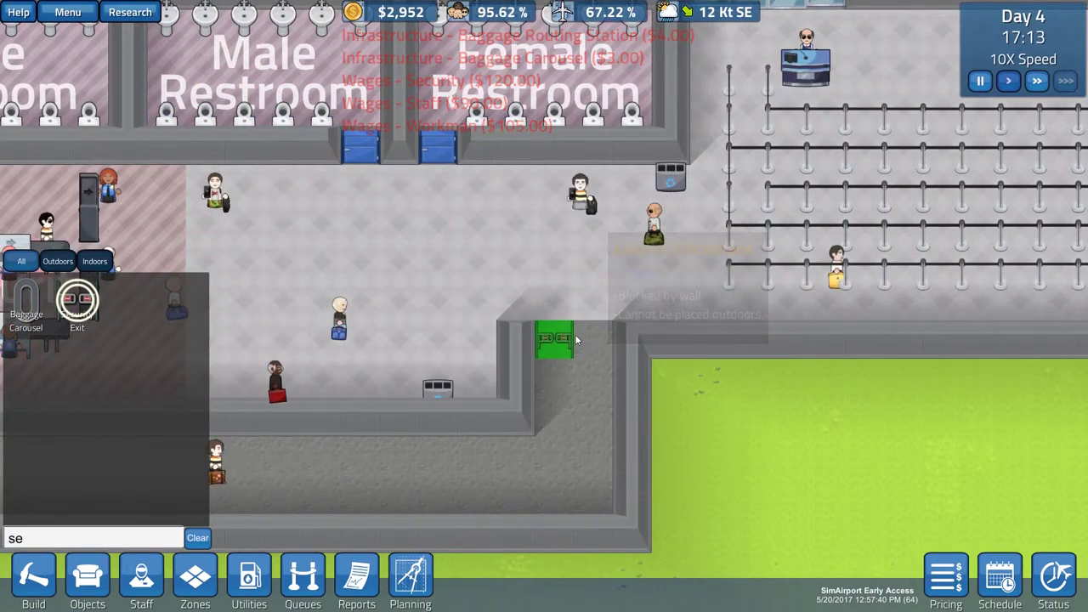
left_click(579, 340)
scroll(578, 365, "down", 5)
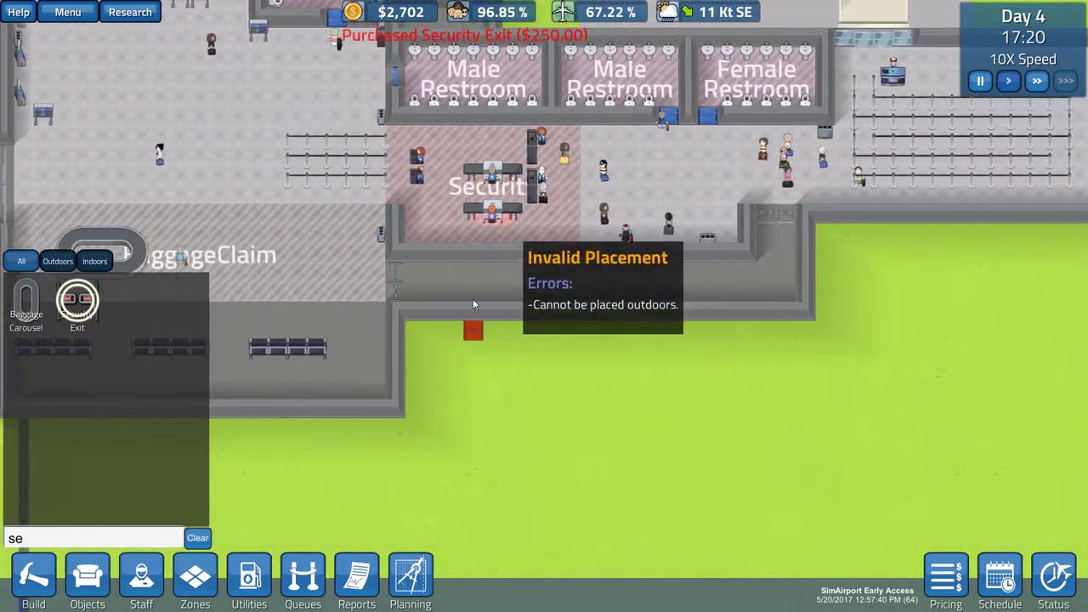
right_click(429, 283)
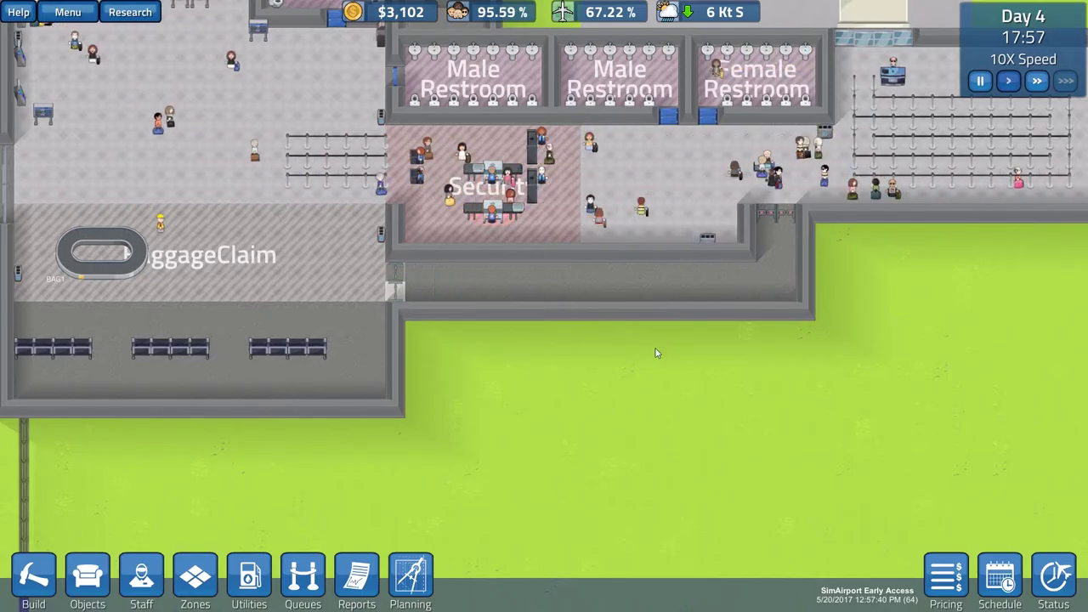
scroll(657, 351, "down", 4)
scroll(634, 351, "up", 2)
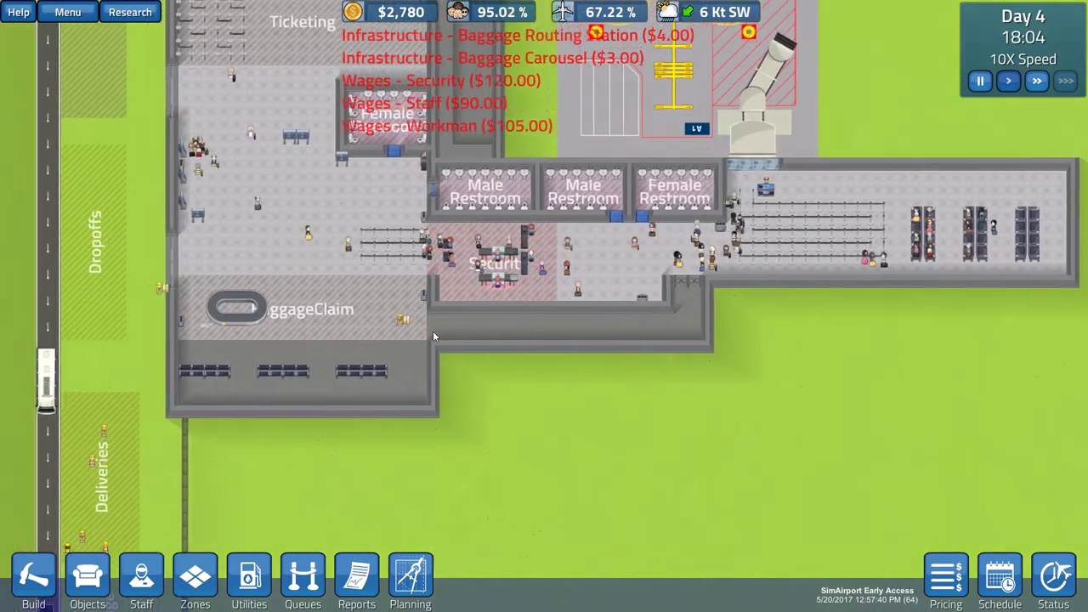
scroll(433, 331, "down", 2)
Sell the stored flight info display and two security exits, and dump one crate
key("s")
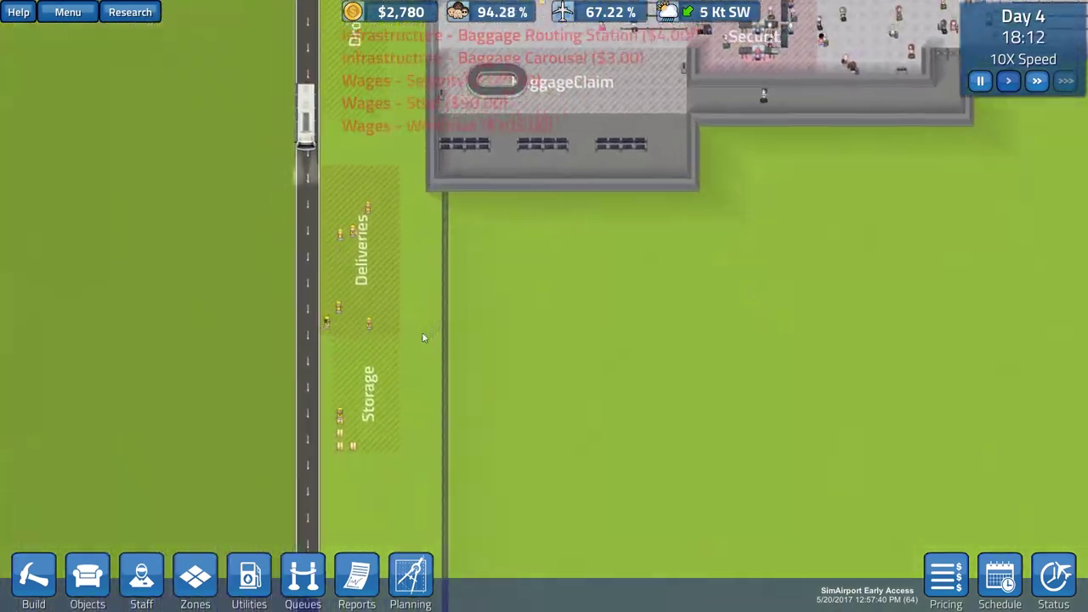
scroll(421, 338, "up", 3)
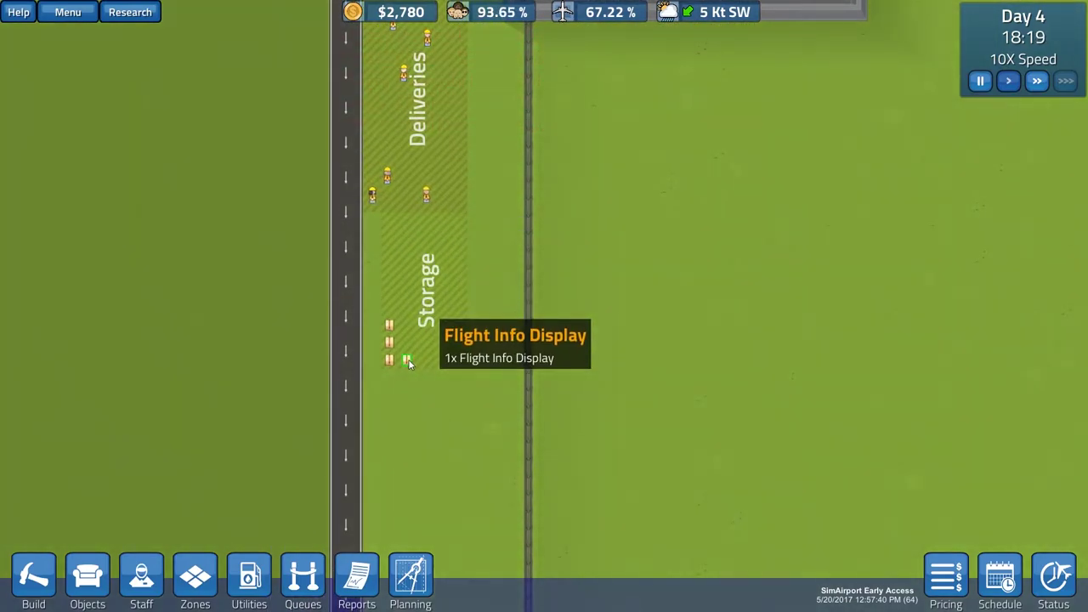
left_click(730, 272)
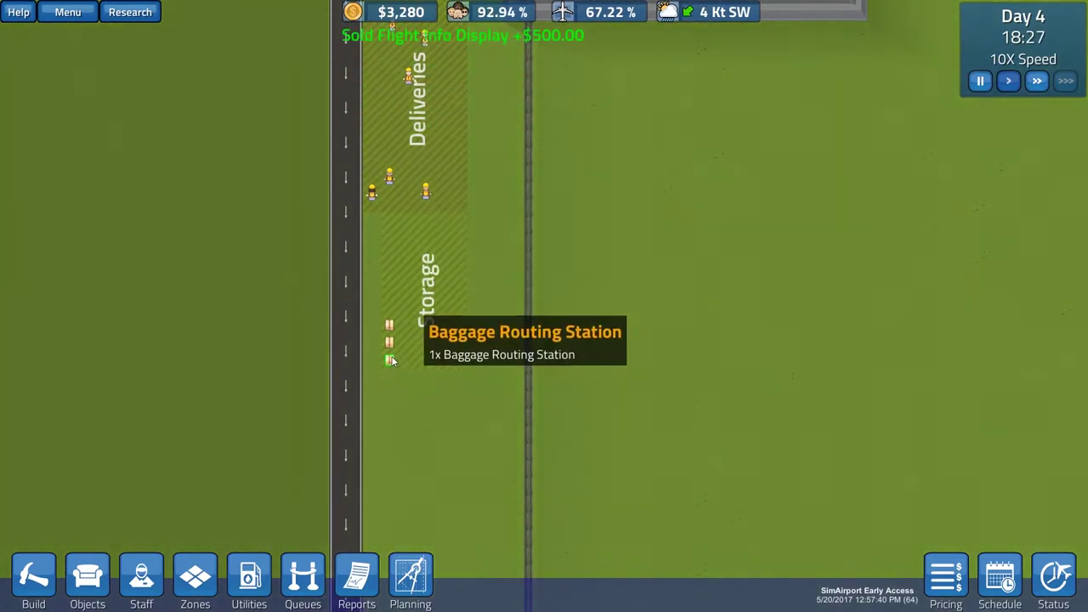
left_click(390, 359)
left_click(731, 272)
left_click(389, 341)
left_click(730, 272)
left_click(390, 325)
left_click(731, 272)
scroll(690, 297, "down", 3)
scroll(691, 295, "down", 3)
key("w")
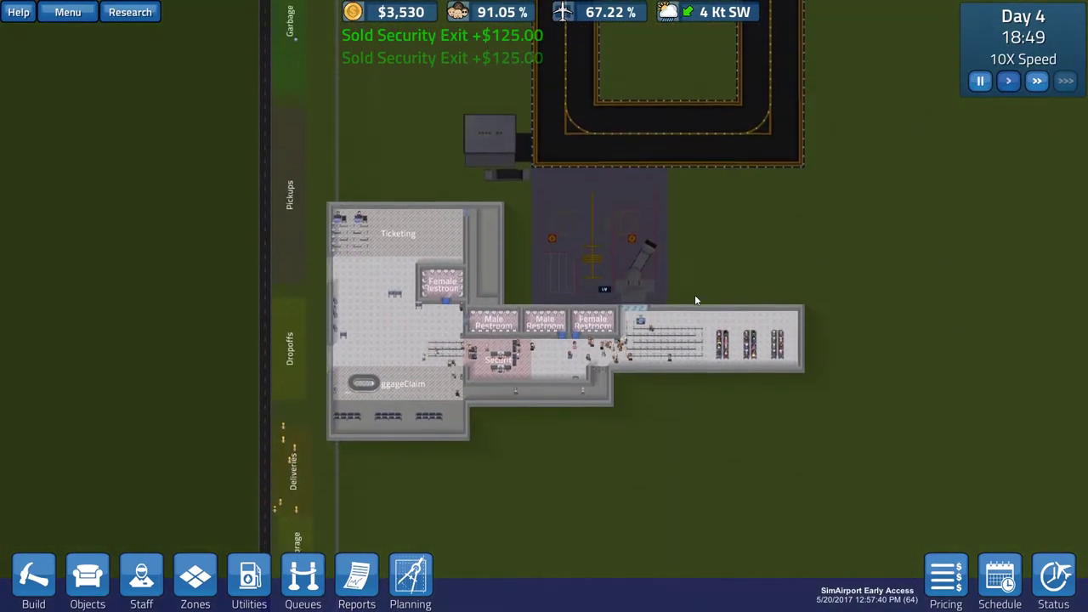
scroll(694, 299, "up", 2)
scroll(595, 341, "up", 3)
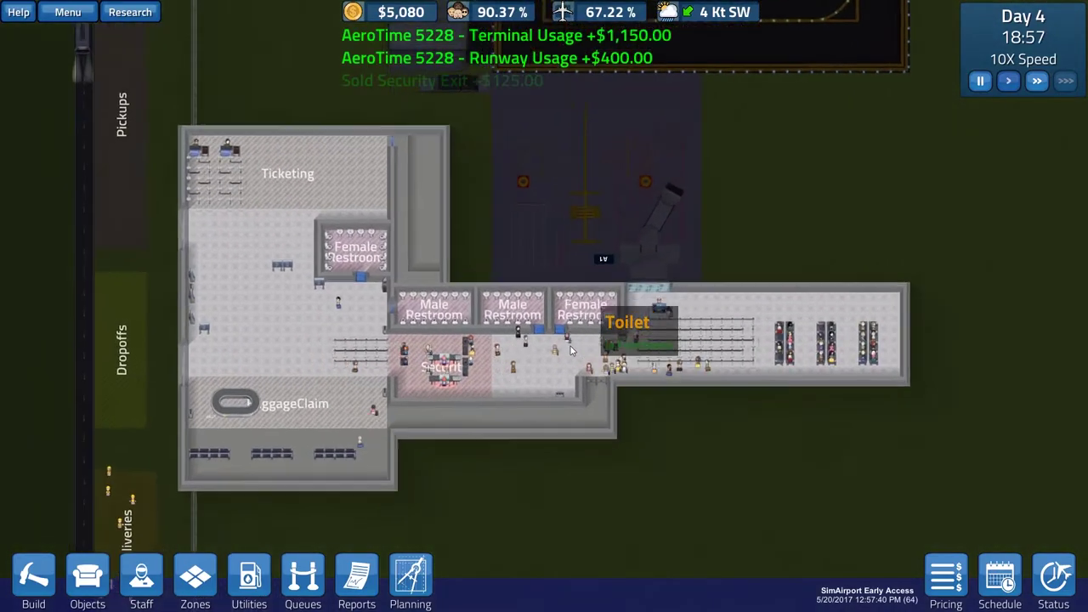
scroll(689, 347, "up", 2)
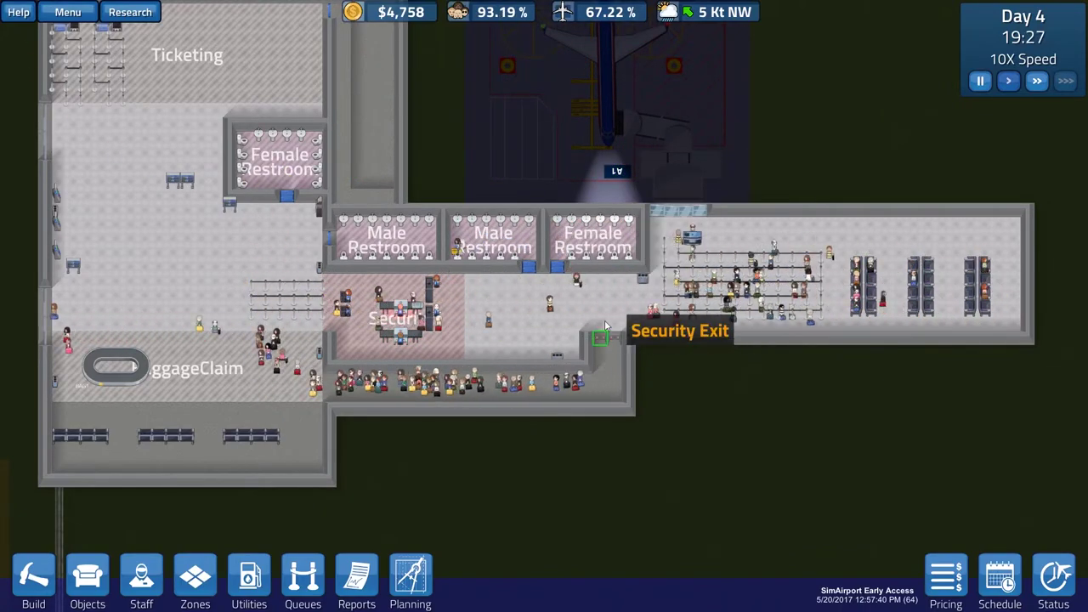
scroll(442, 359, "down", 2)
scroll(586, 326, "up", 2)
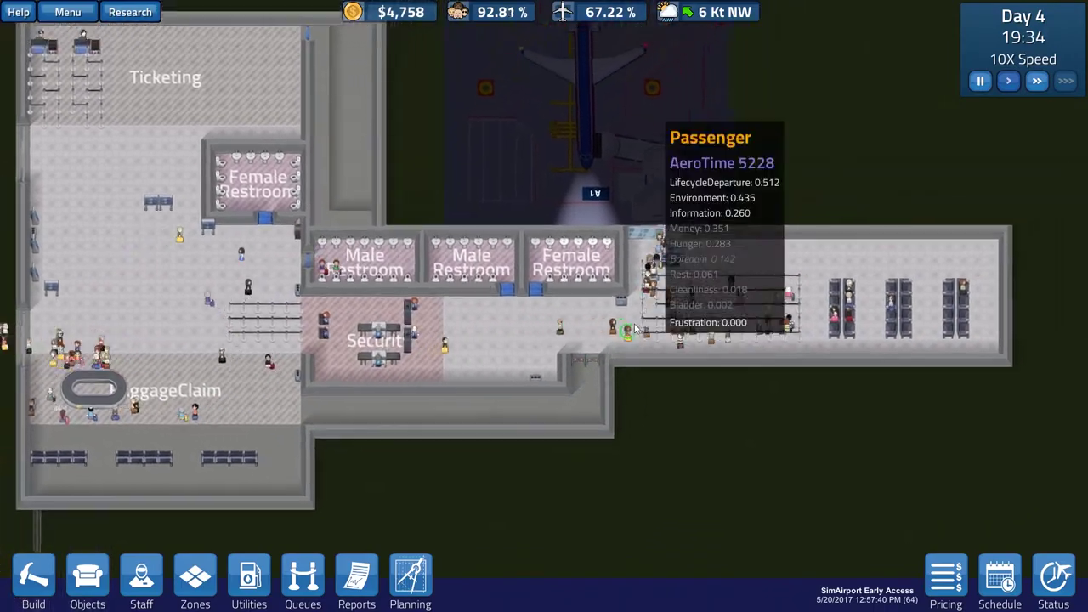
scroll(636, 327, "down", 2)
scroll(636, 327, "down", 1)
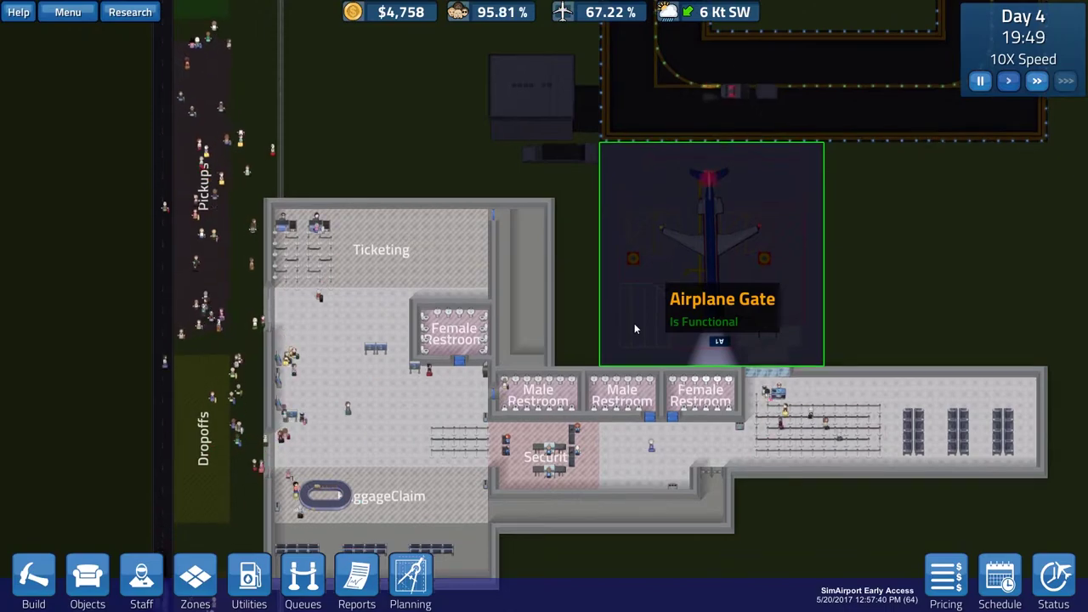
scroll(634, 327, "up", 1)
scroll(634, 327, "down", 1)
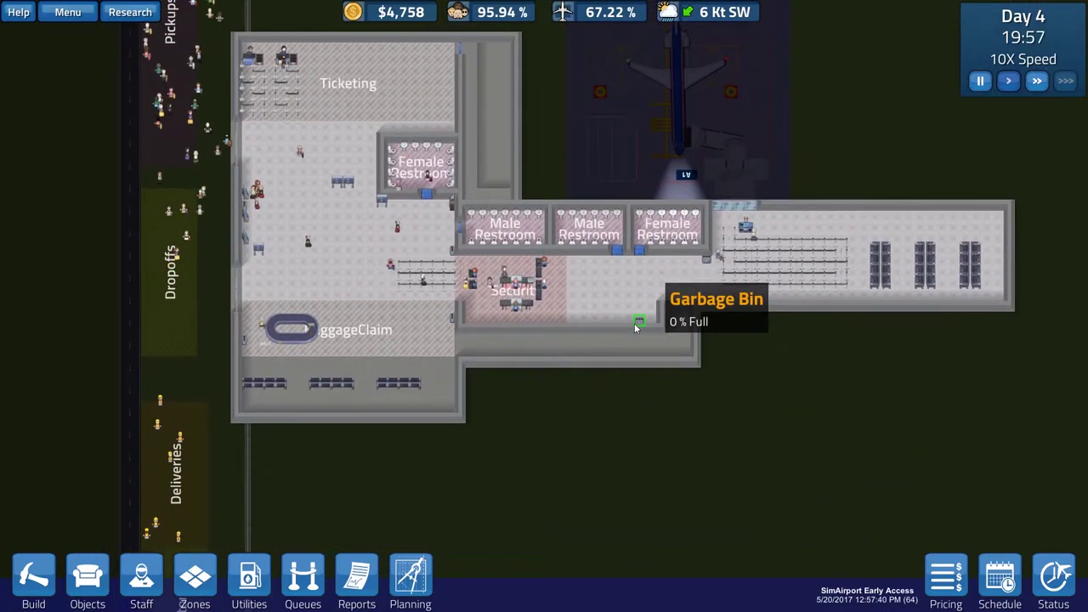
scroll(634, 327, "up", 1)
Pan back and forth across the terminal to look it over
key("d")
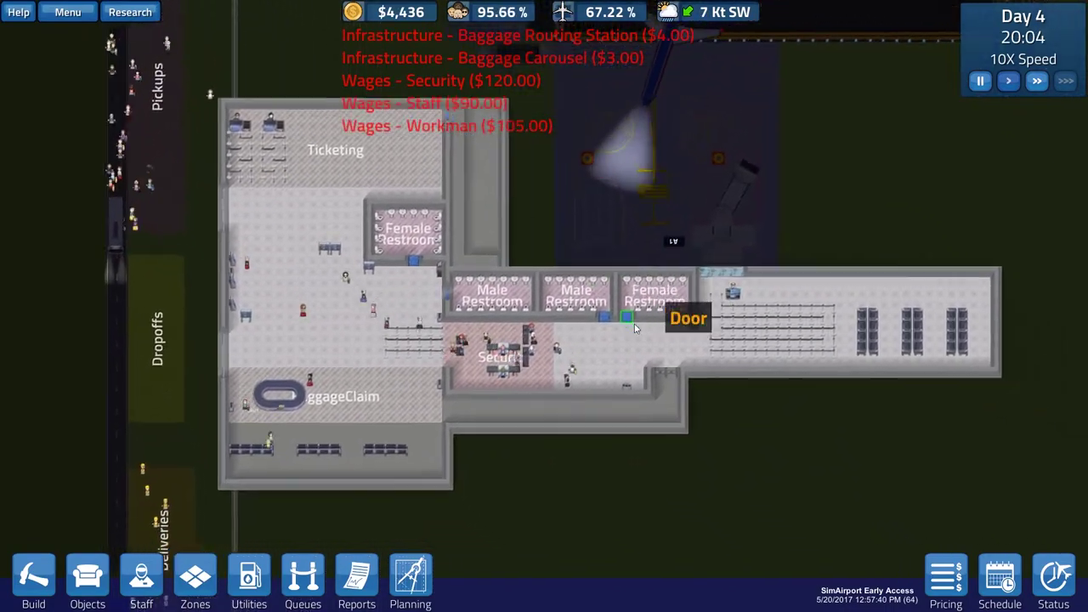
key("a")
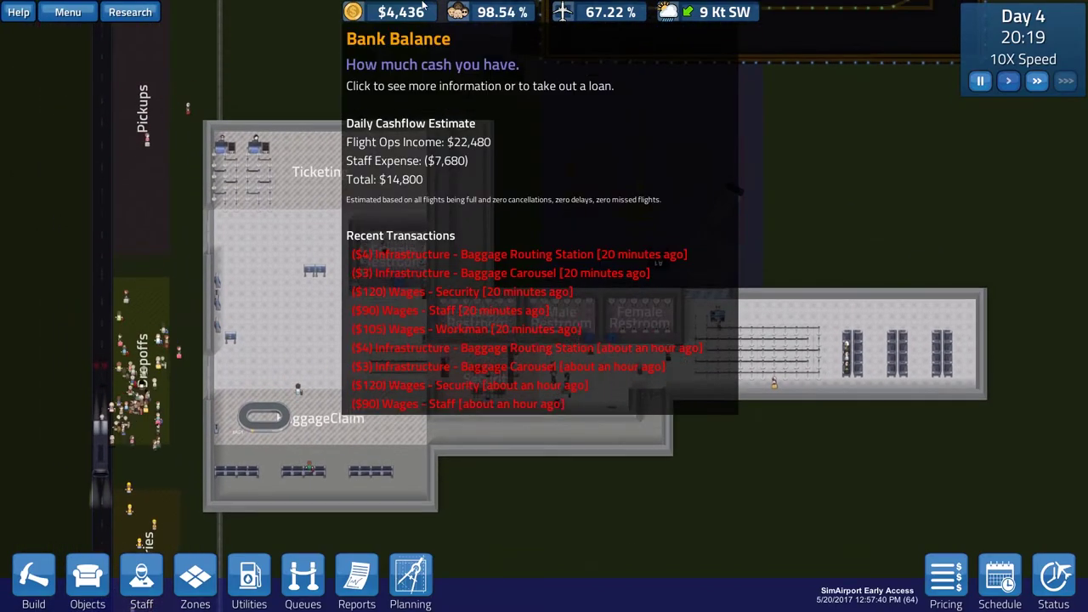
key("d")
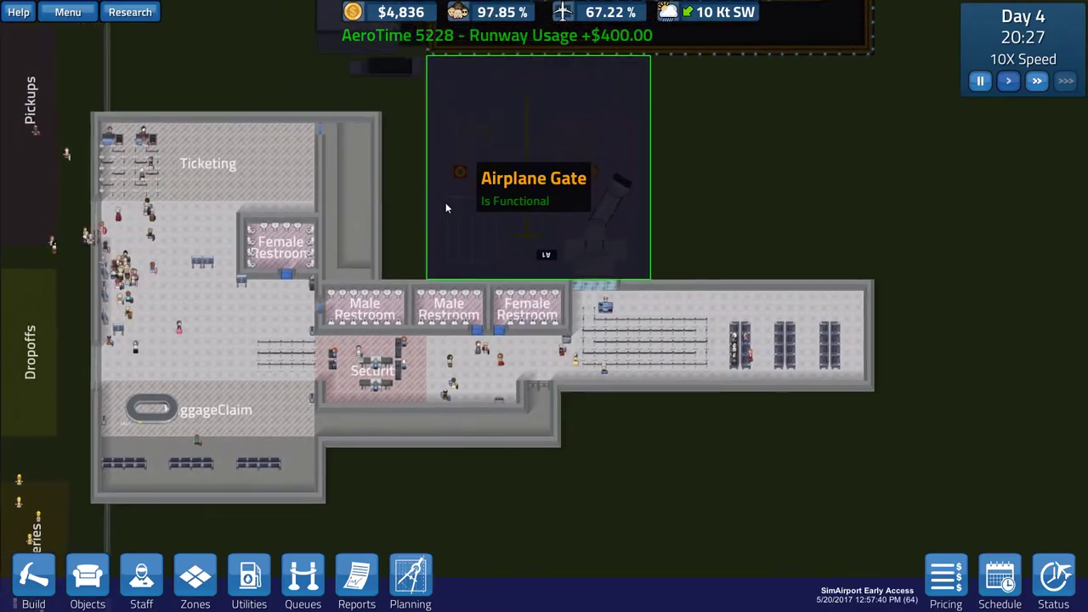
scroll(446, 203, "down", 2)
scroll(445, 203, "up", 2)
scroll(444, 200, "down", 2)
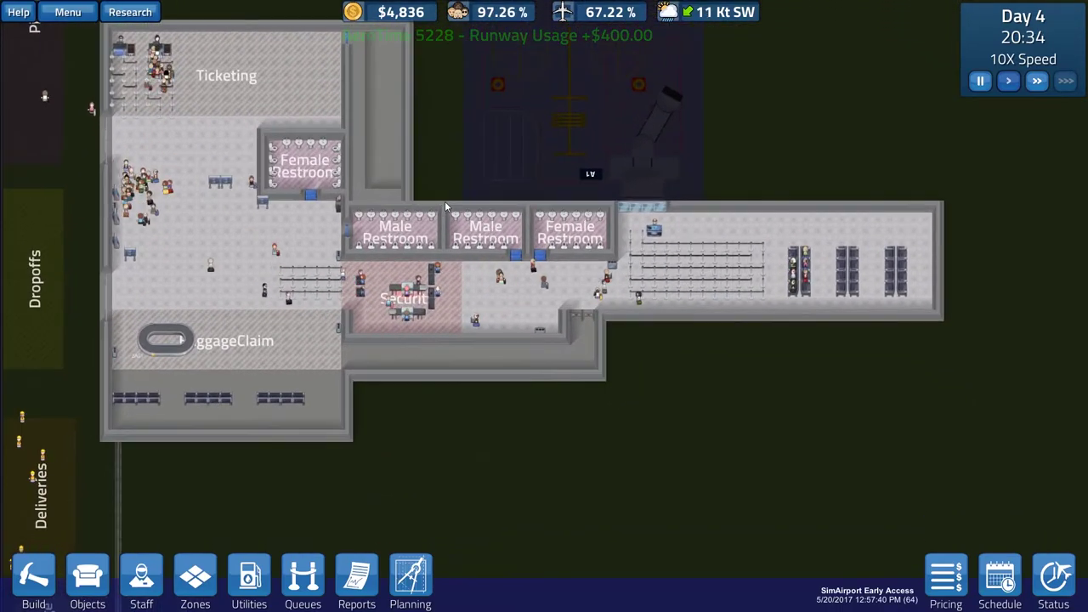
scroll(445, 201, "up", 3)
scroll(445, 201, "down", 2)
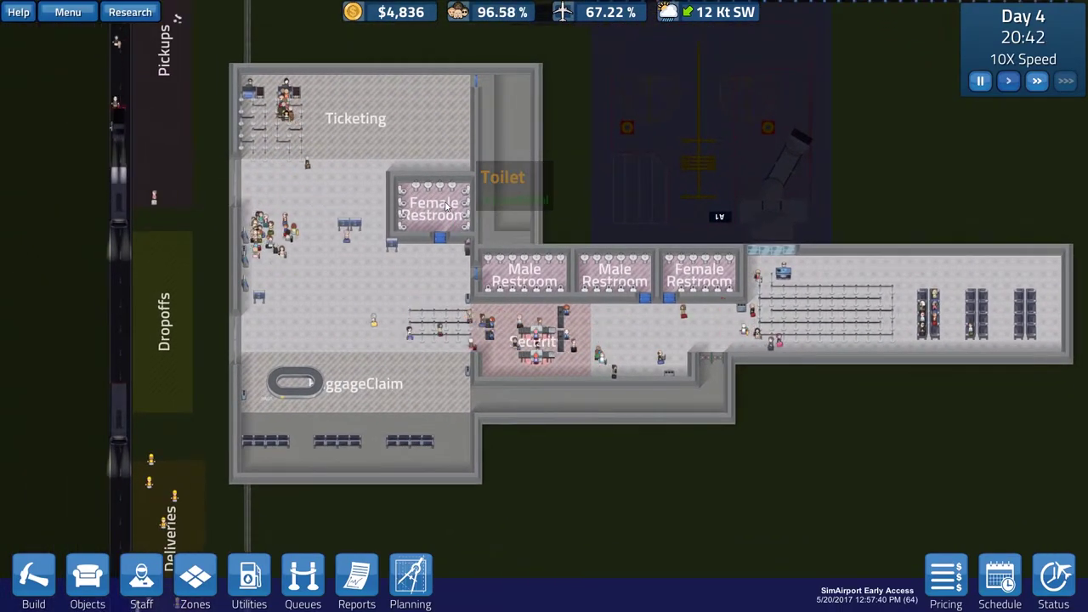
scroll(541, 212, "up", 3)
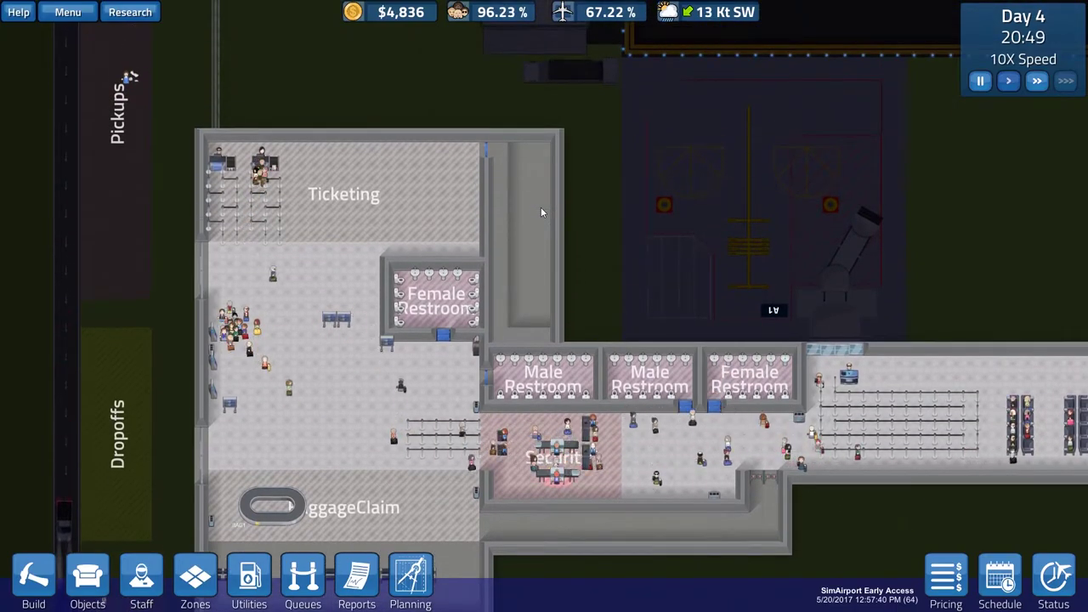
scroll(541, 212, "down", 1)
scroll(541, 212, "up", 1)
Mark out new foundation above the Male Restroom, which is refused for lack of money
left_click(33, 581)
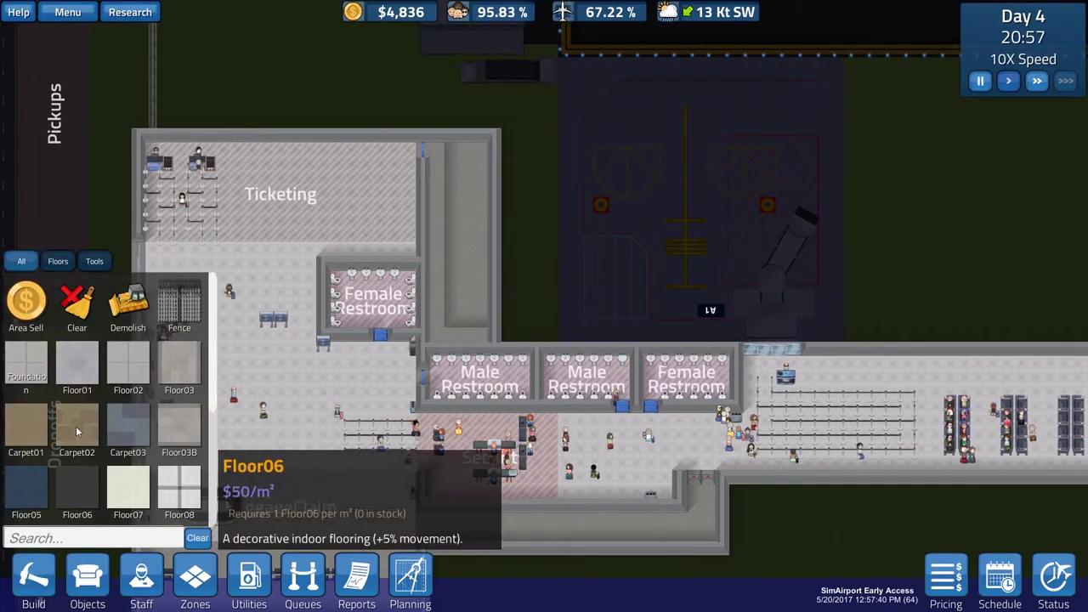
left_click(73, 371)
scroll(494, 349, "up", 2)
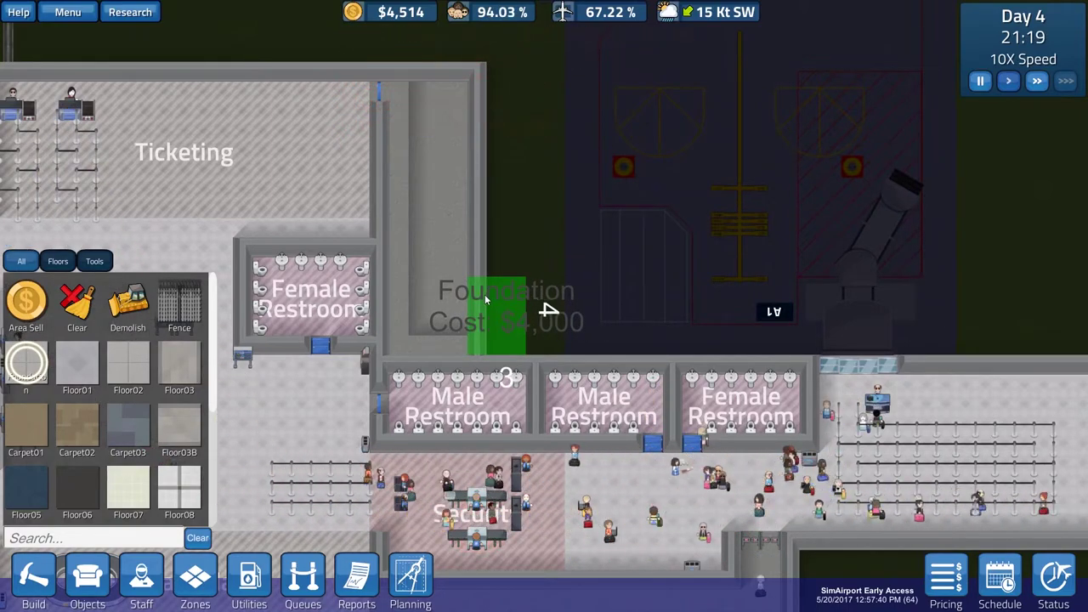
left_click_drag(491, 293, 488, 291)
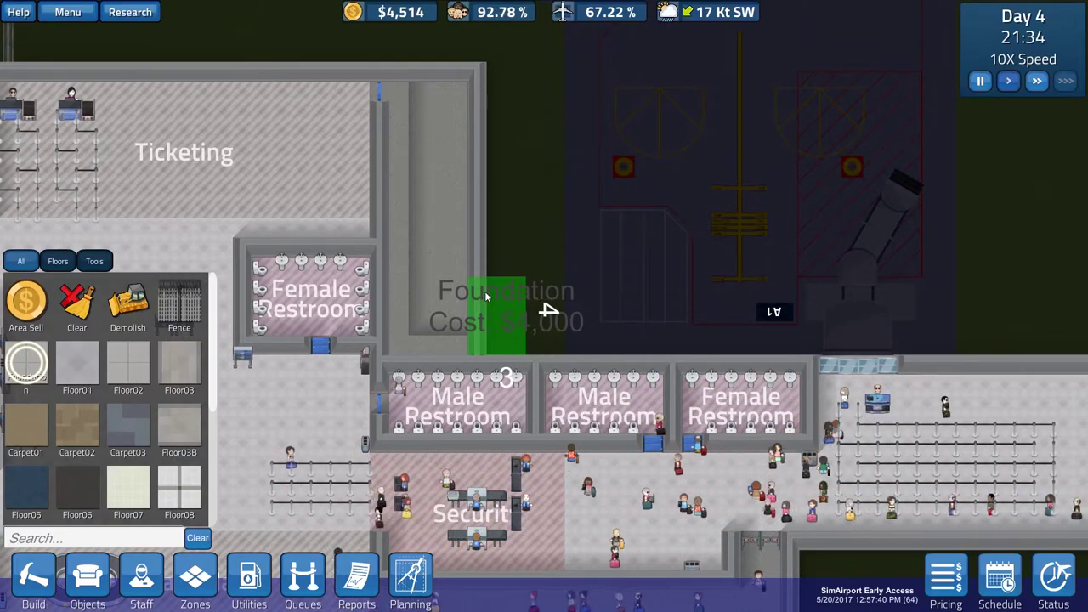
left_click_drag(488, 291, 485, 267)
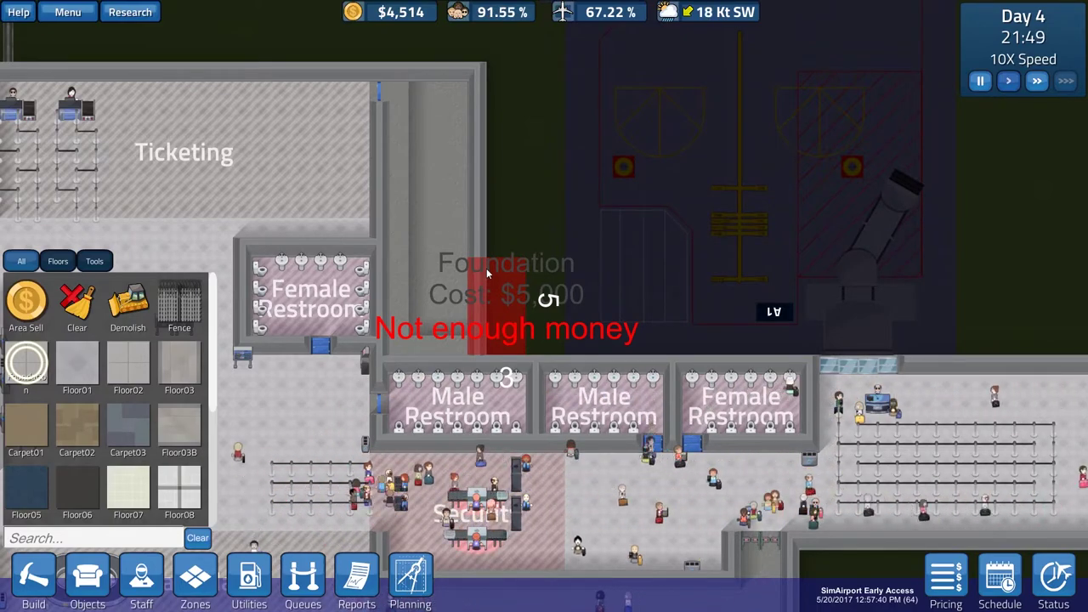
left_click_drag(487, 268, 486, 268)
scroll(156, 401, "down", 1)
Place a Food Vending machine in the corridor just past security
left_click(141, 578)
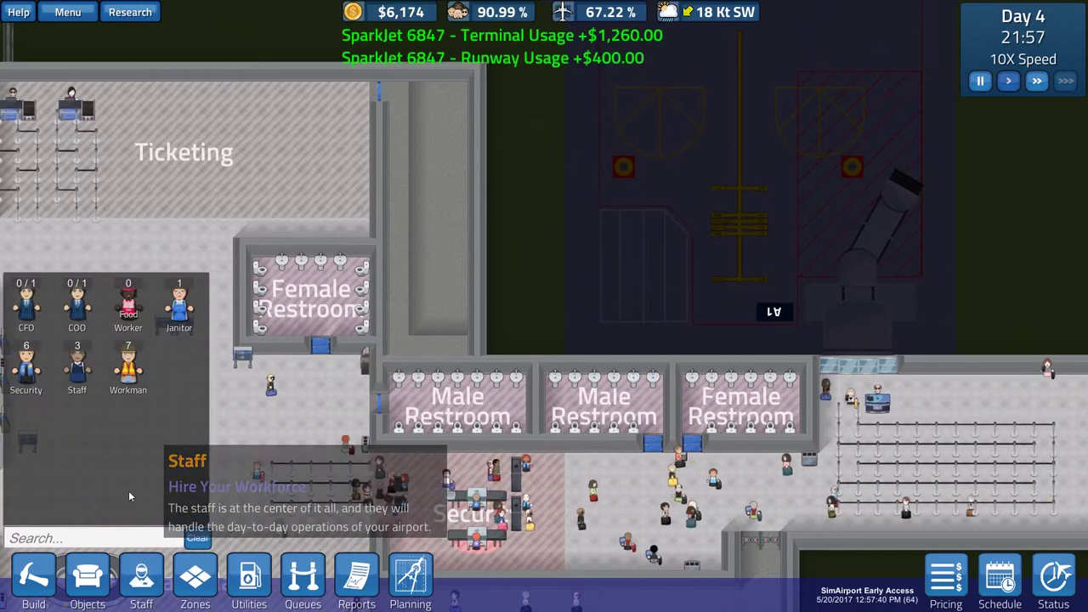
left_click(87, 578)
scroll(149, 411, "down", 2)
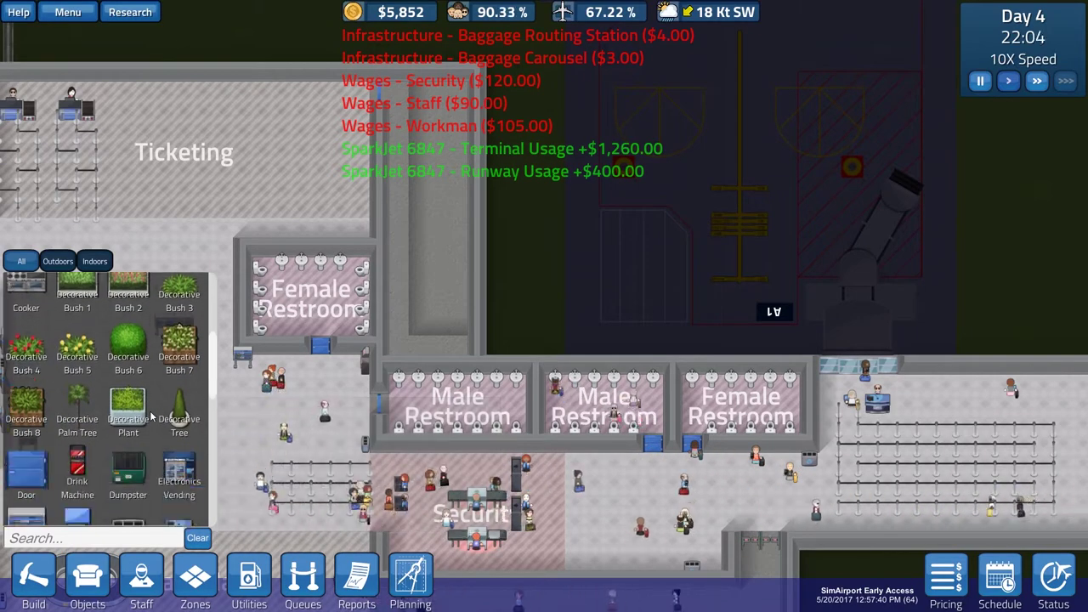
scroll(150, 411, "down", 2)
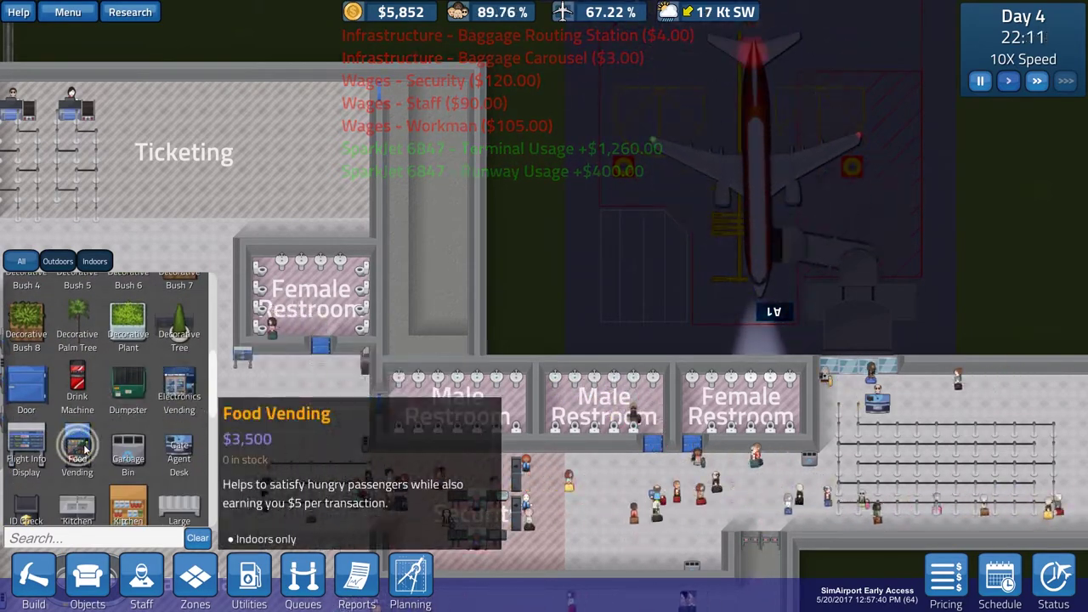
left_click(78, 449)
scroll(544, 340, "down", 3)
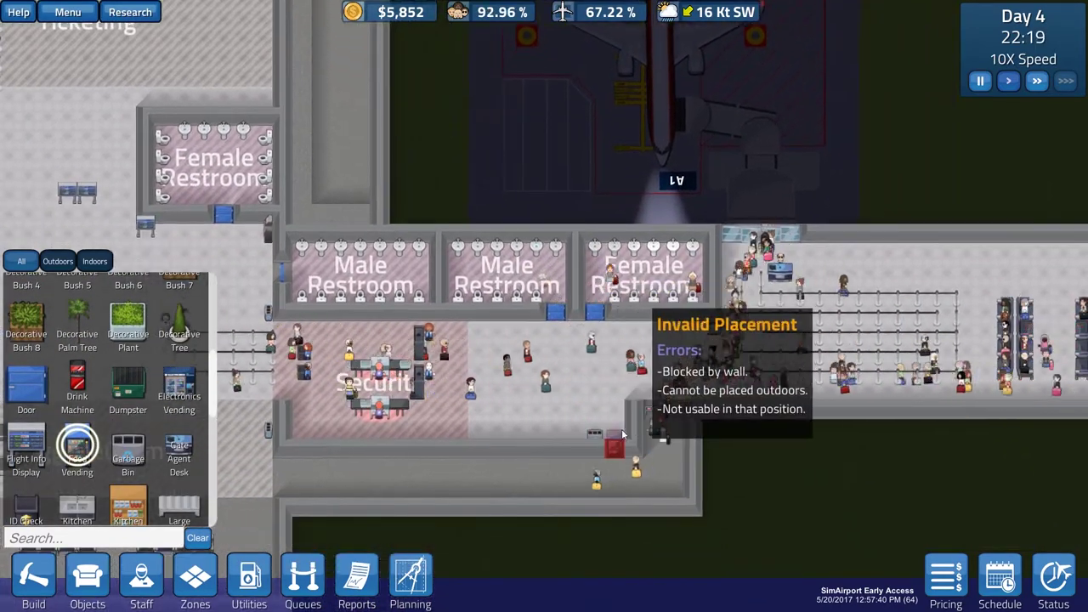
left_click(620, 432)
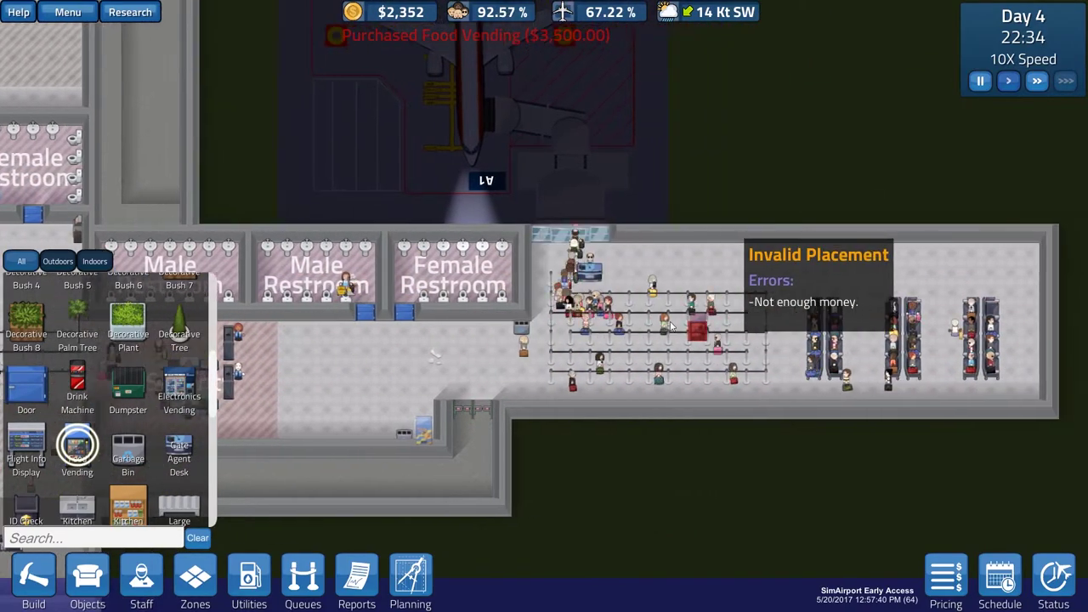
key("d")
key("a")
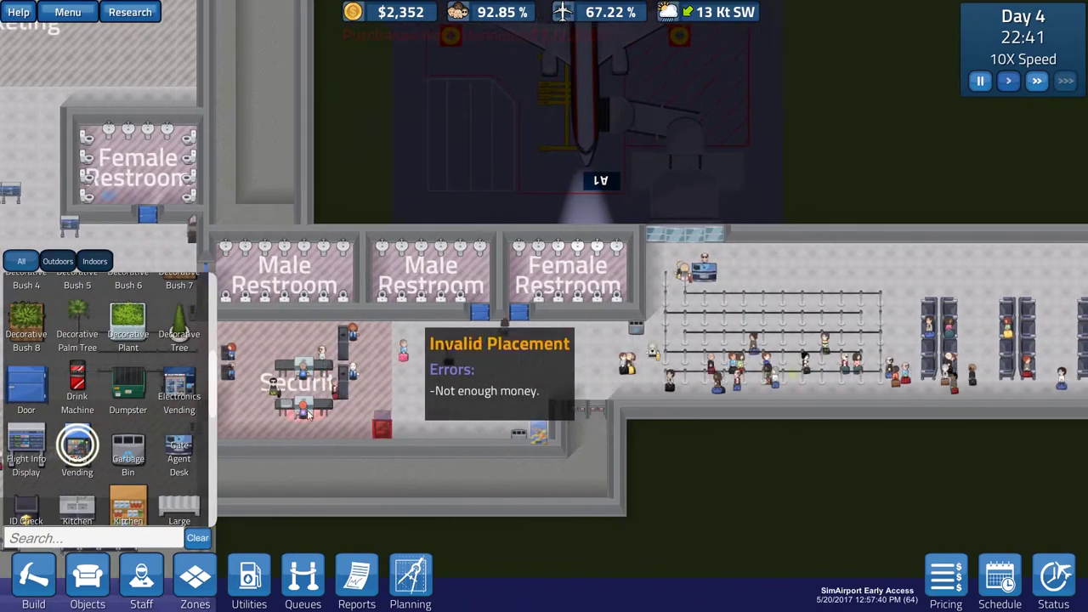
right_click(498, 357)
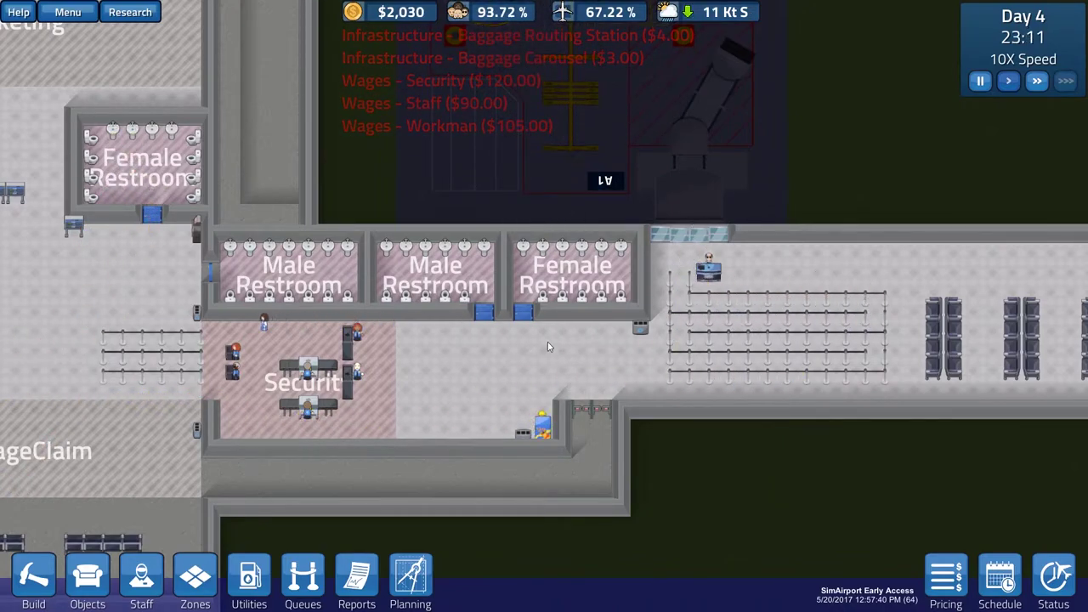
scroll(548, 342, "up", 1)
Pick another Food Vending machine and try placing a second one
left_click_drag(550, 345, 613, 344)
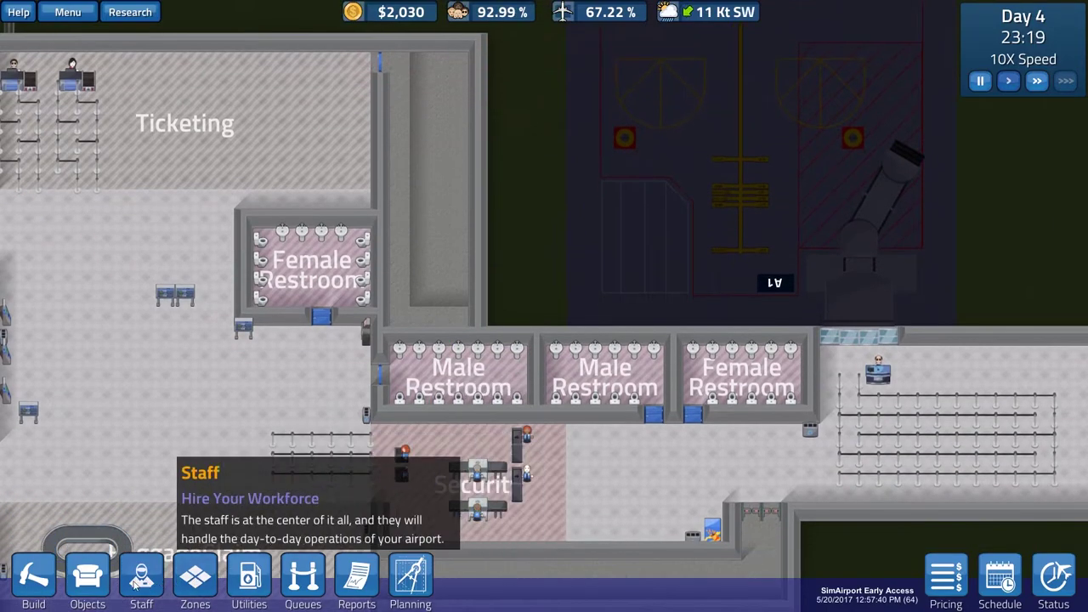
left_click(87, 578)
scroll(128, 425, "down", 1)
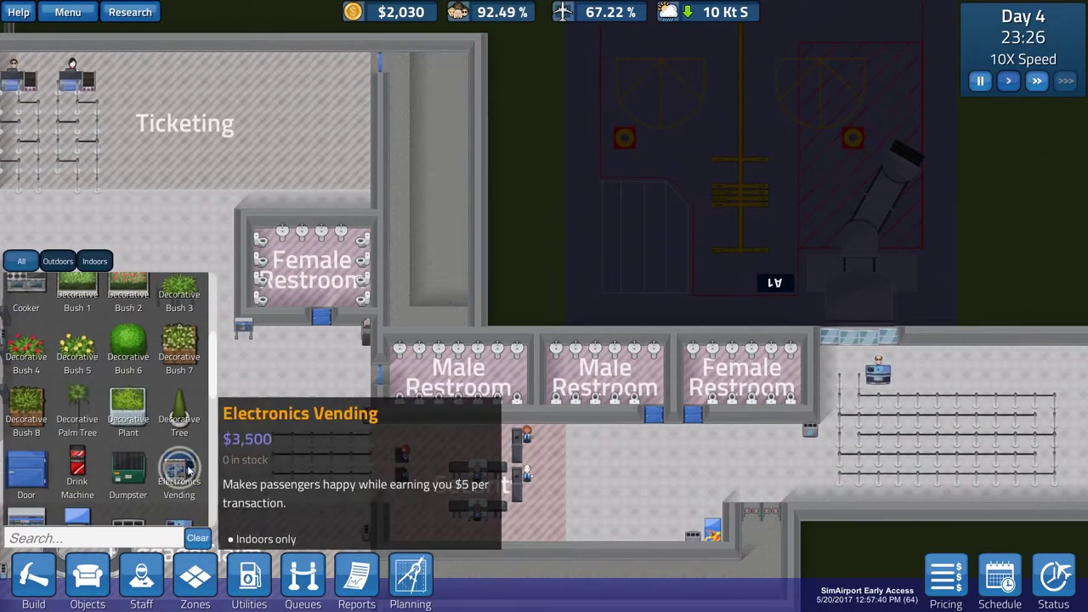
left_click(92, 472)
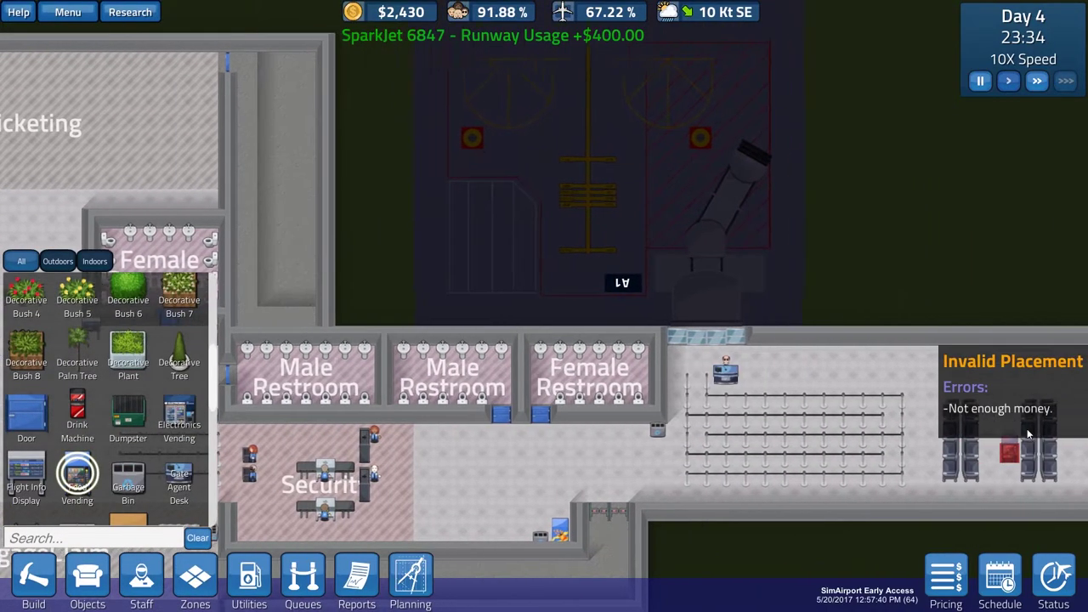
scroll(527, 353, "up", 2)
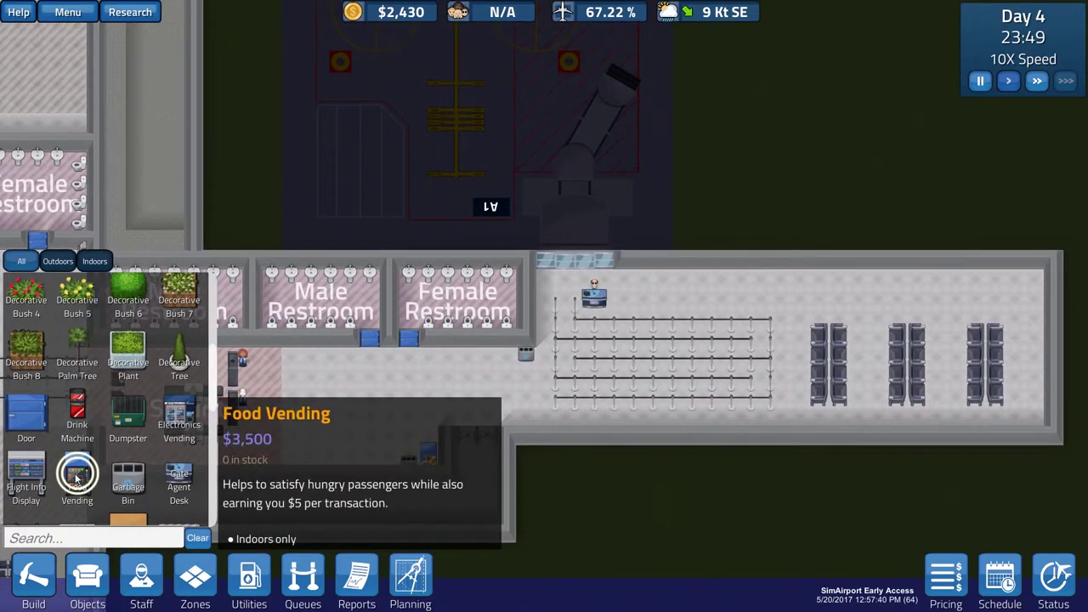
left_click(179, 480)
scroll(388, 415, "down", 2)
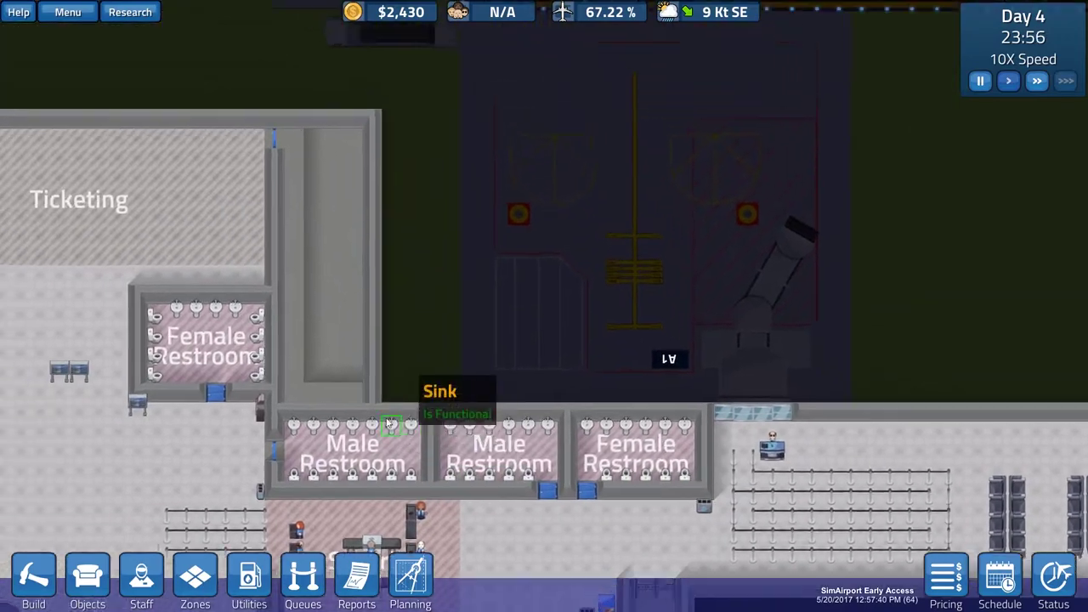
left_click_drag(388, 416, 613, 414)
scroll(615, 417, "down", 3)
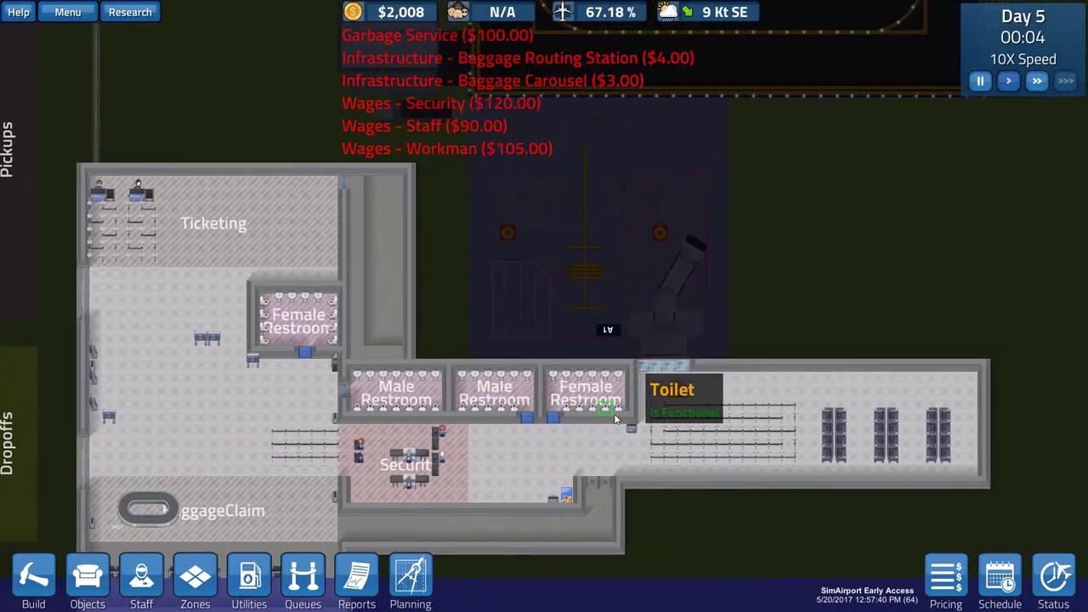
scroll(615, 416, "down", 2)
scroll(616, 417, "up", 1)
Pan across the roadside zones, Deliveries and Storage, then back toward the terminal
key("s")
key("a")
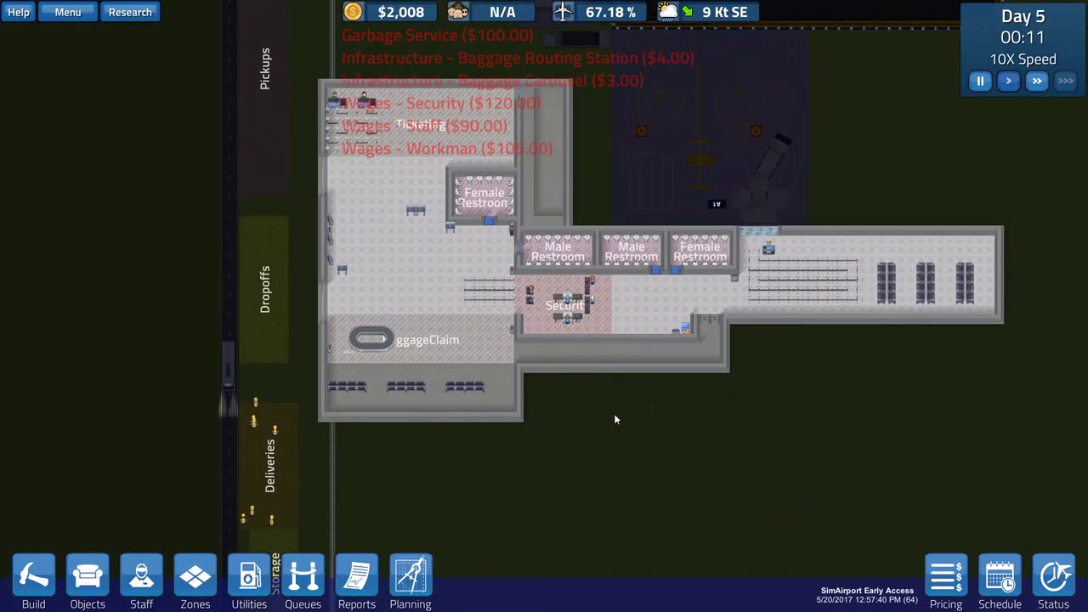
key("s")
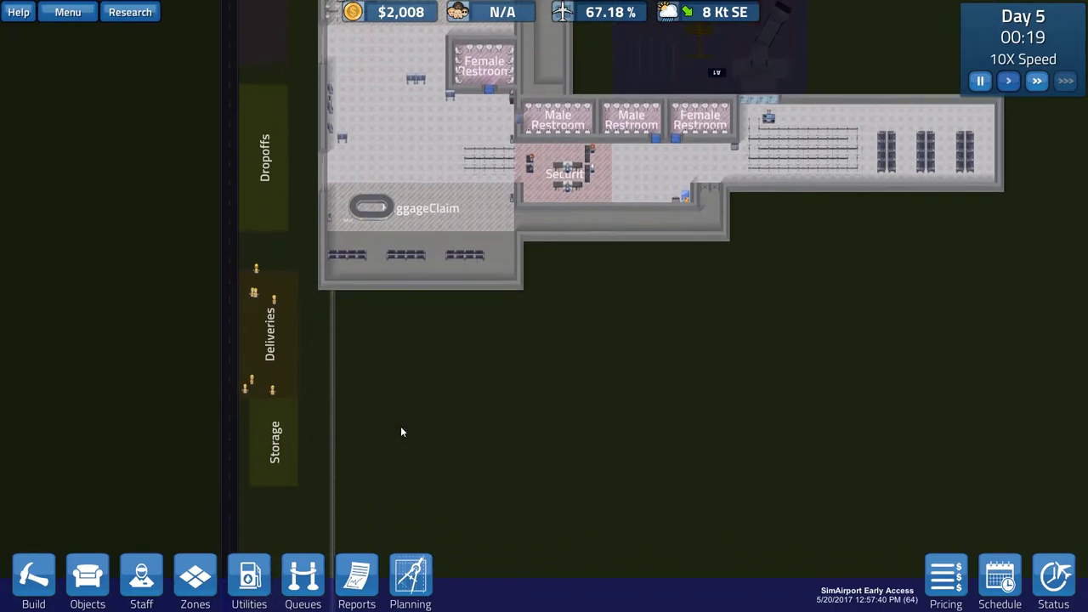
key("w")
key("w")
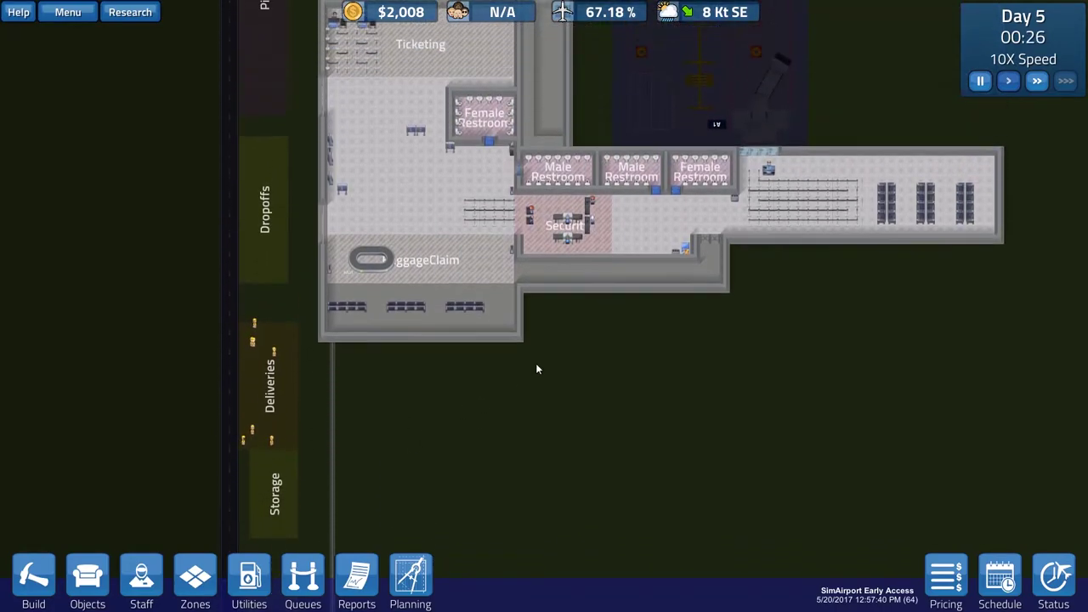
key("w")
scroll(539, 366, "down", 2)
key("d")
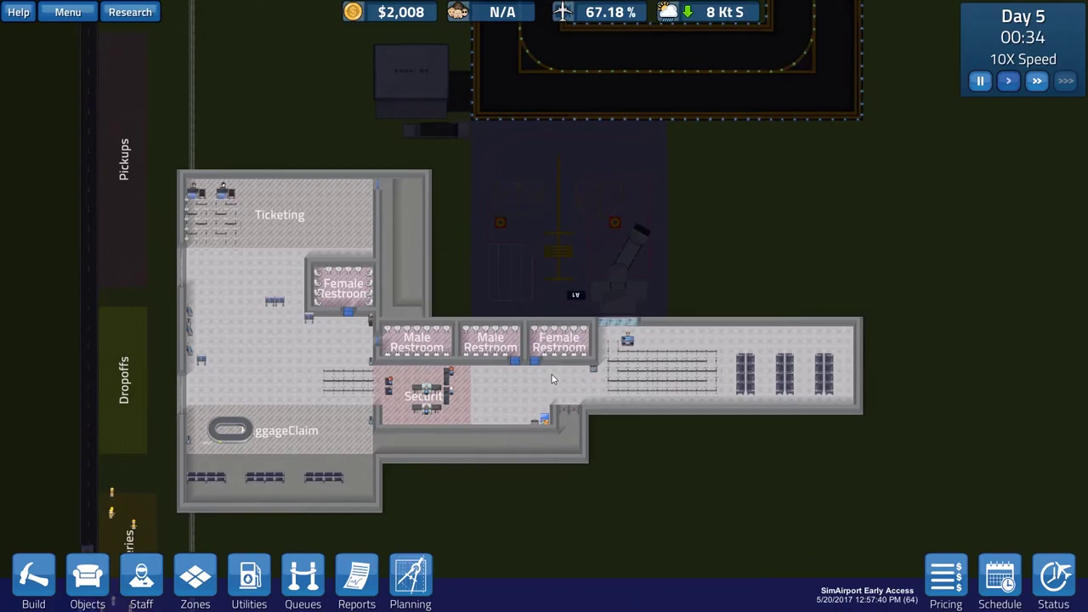
Survey the runway and Small Hangar, then bring up the staff roster
key("w")
key("w")
key("a")
key("w")
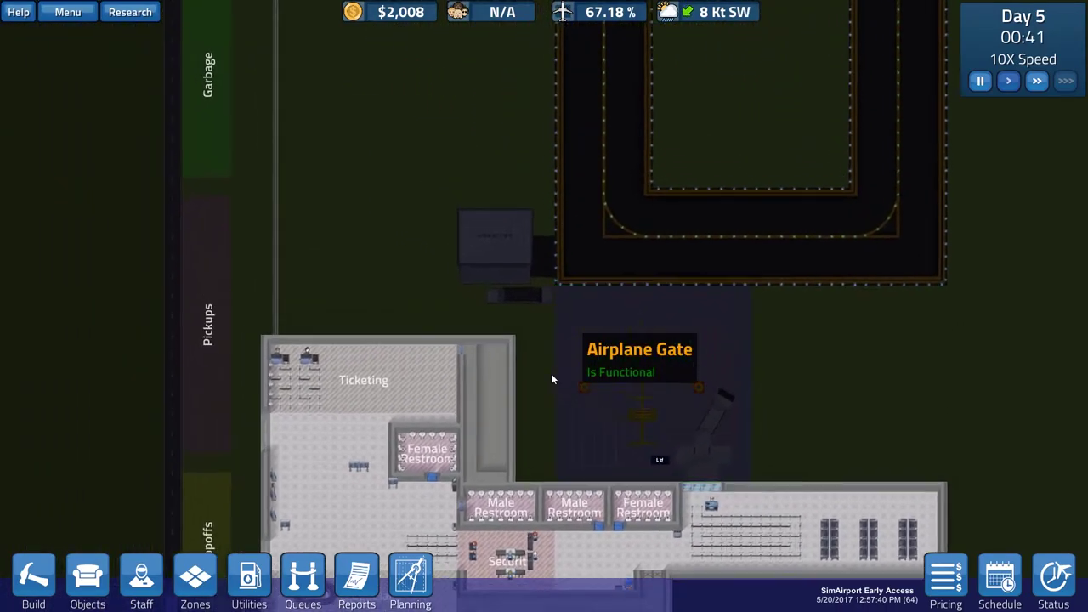
key("w")
key("a")
key("w")
key("a")
key("w")
key("a")
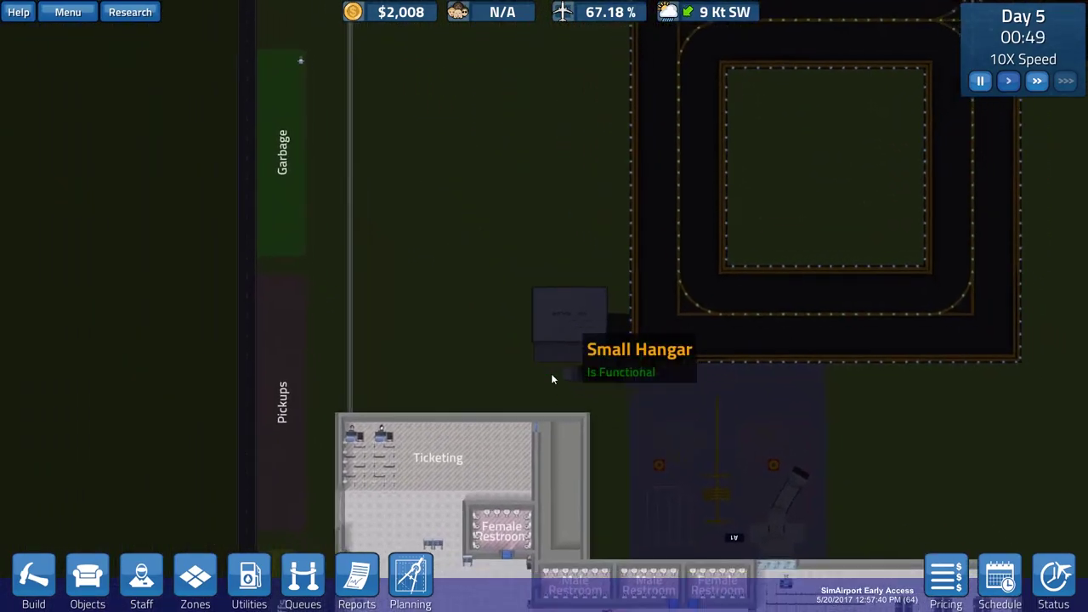
key("s")
key("s")
key("s")
key("s")
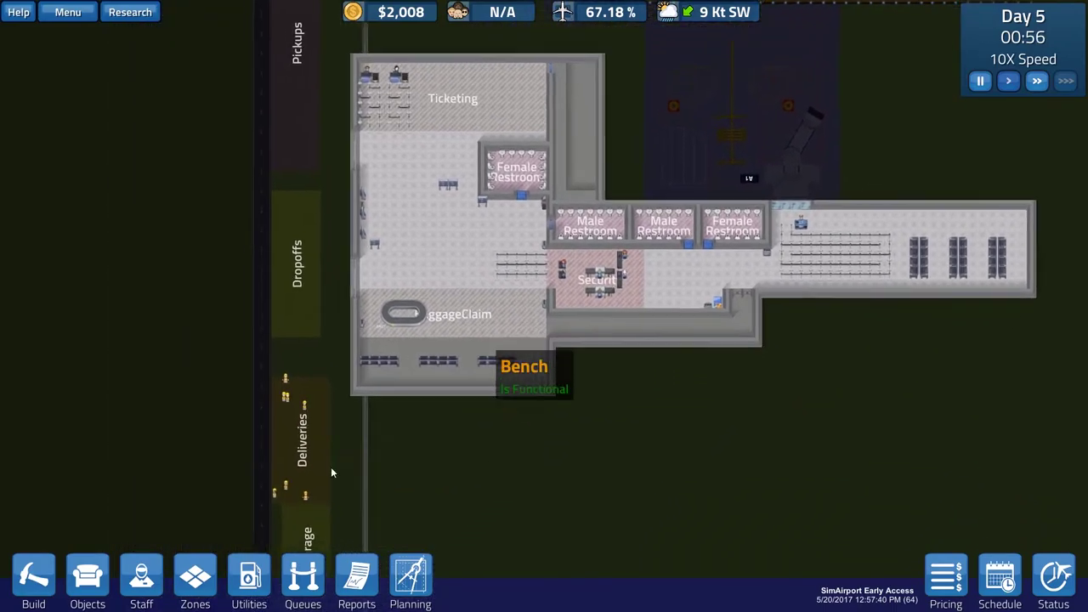
scroll(330, 466, "down", 1)
left_click(141, 580)
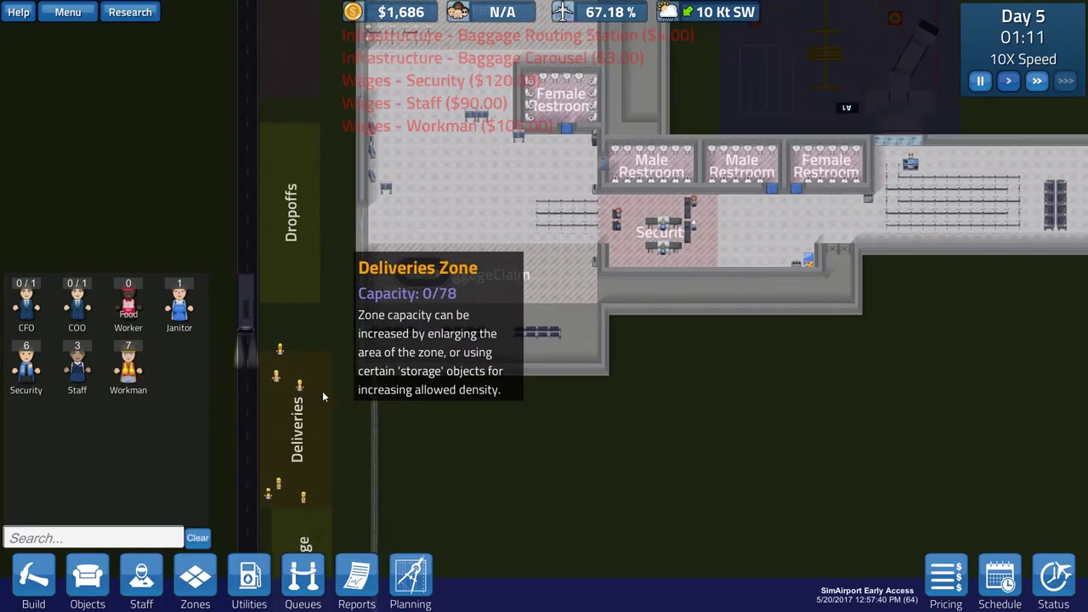
scroll(322, 392, "up", 2)
Fire two workmen from the Deliveries zone and close the staff hiring list
left_click(350, 322)
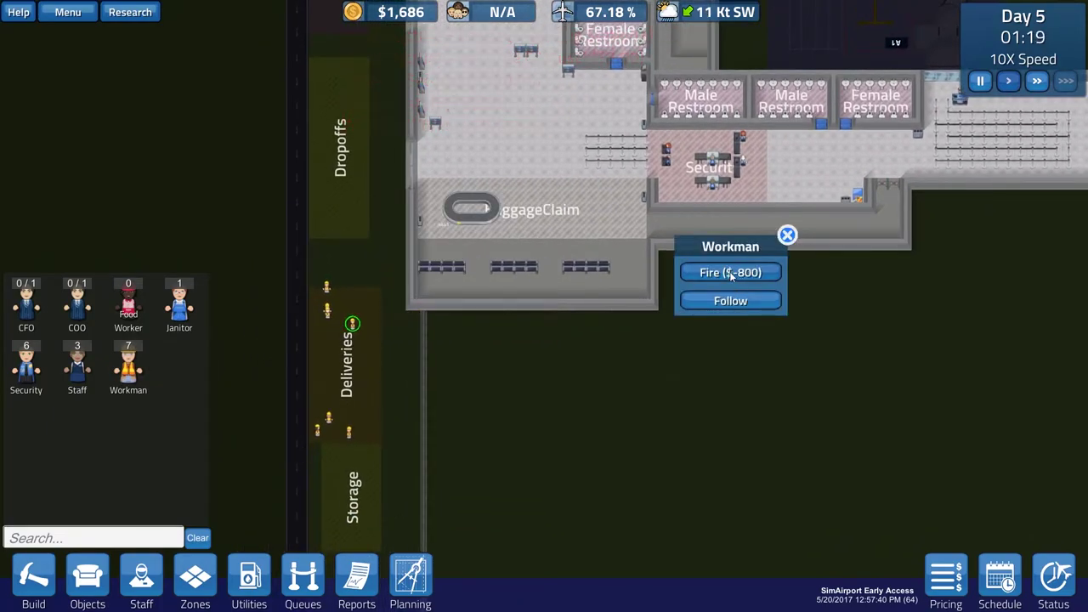
left_click(730, 273)
left_click(350, 321)
left_click(730, 273)
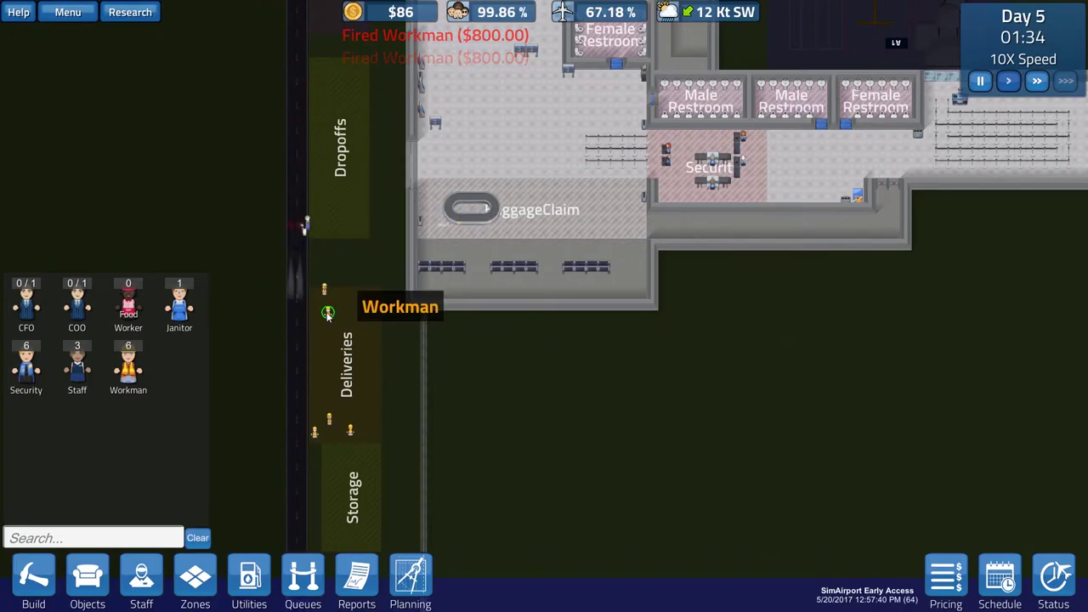
left_click(508, 425)
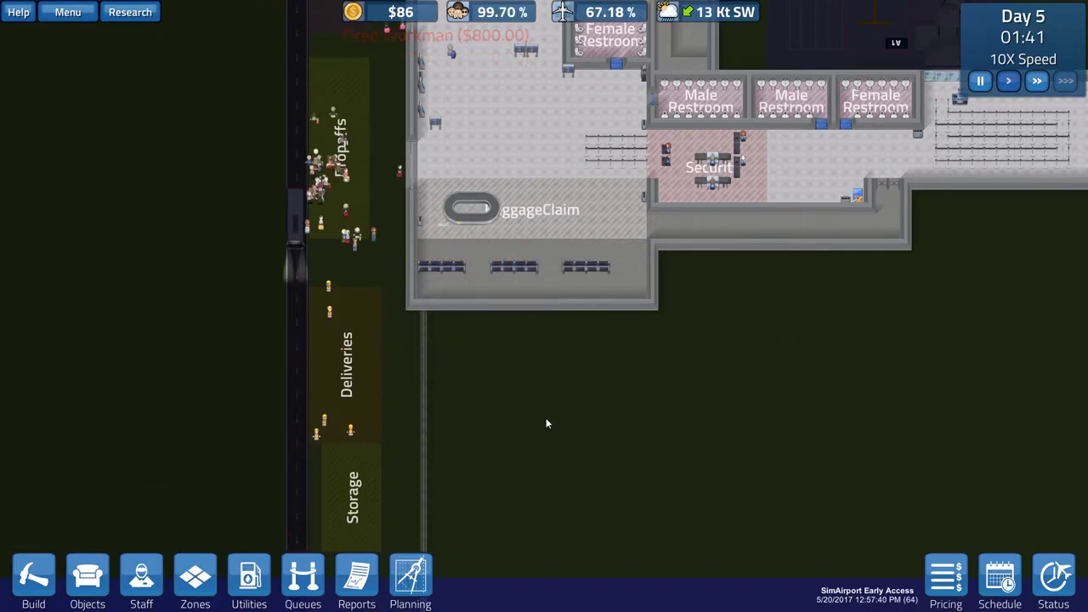
scroll(545, 418, "down", 3)
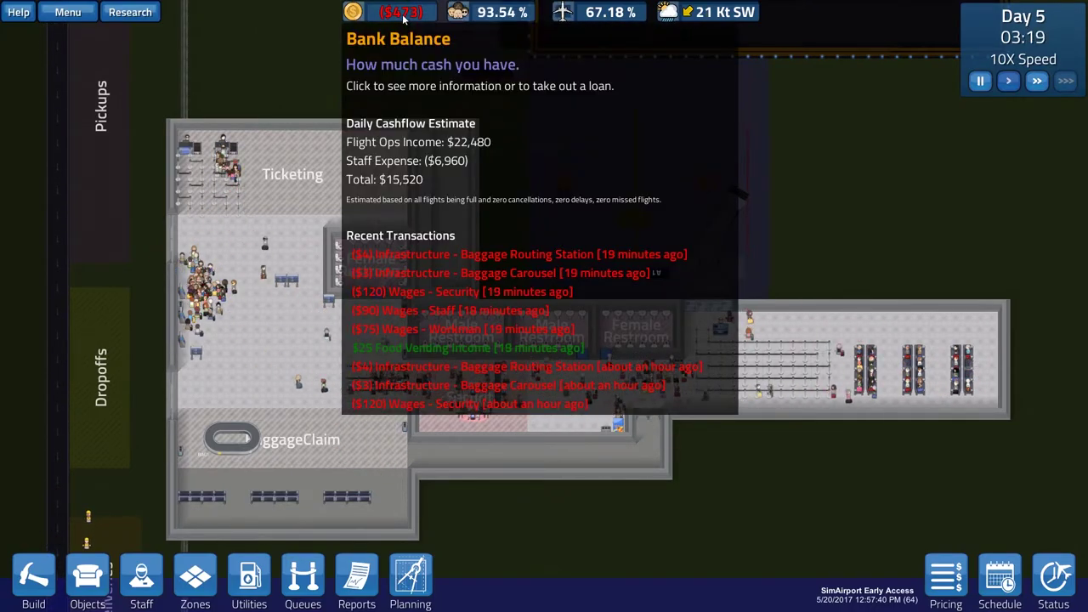
Check the Bank Loans details from the money indicator and close them
left_click(402, 14)
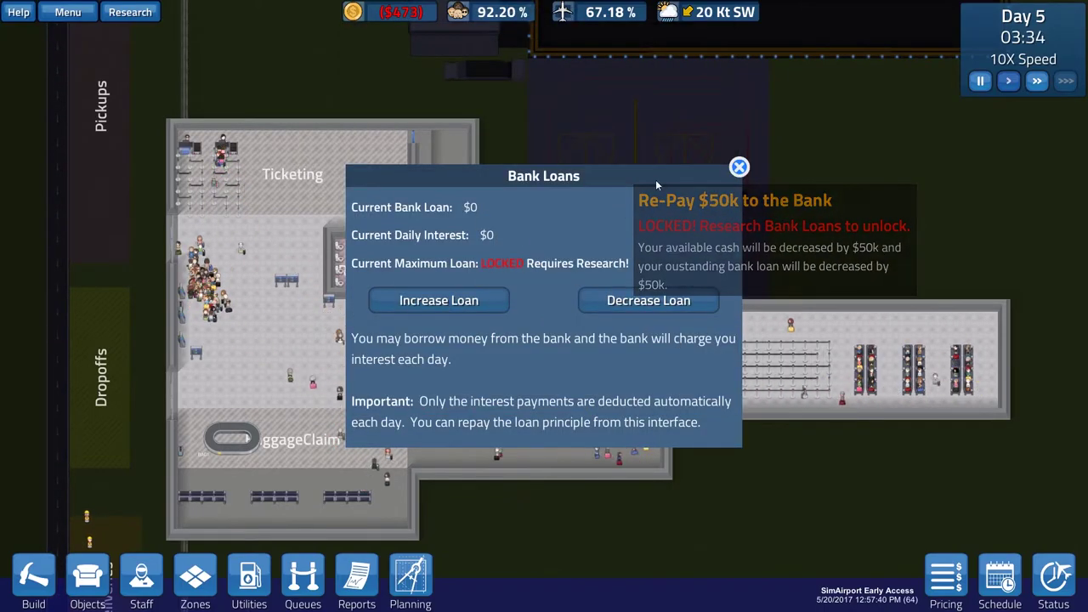
left_click(739, 167)
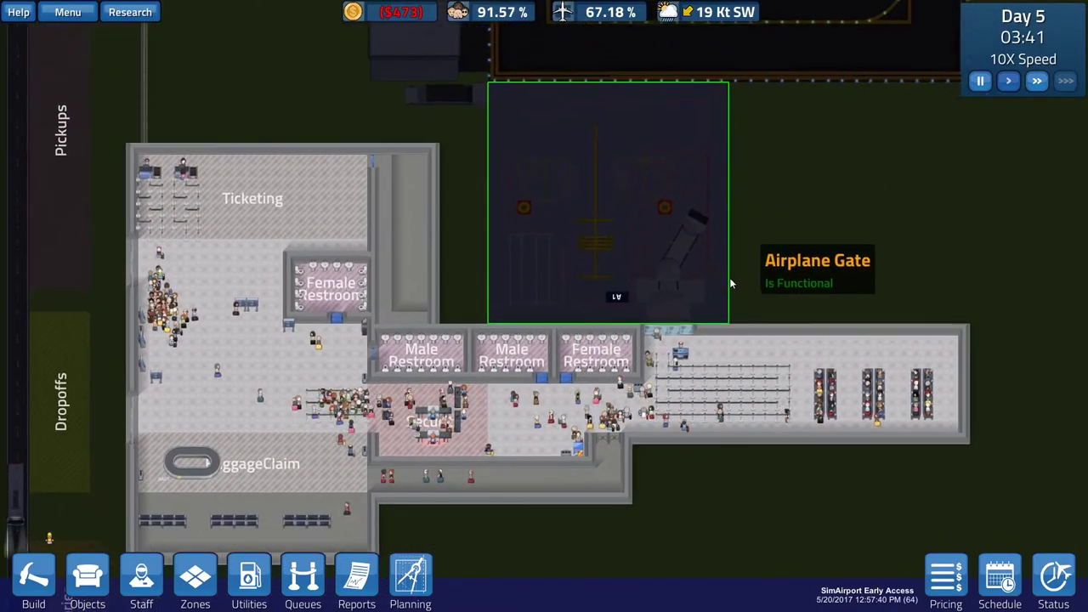
left_click_drag(654, 256, 731, 283)
Recentre the map on the terminal and bring up the main menu with Esc
left_click_drag(633, 284, 731, 284)
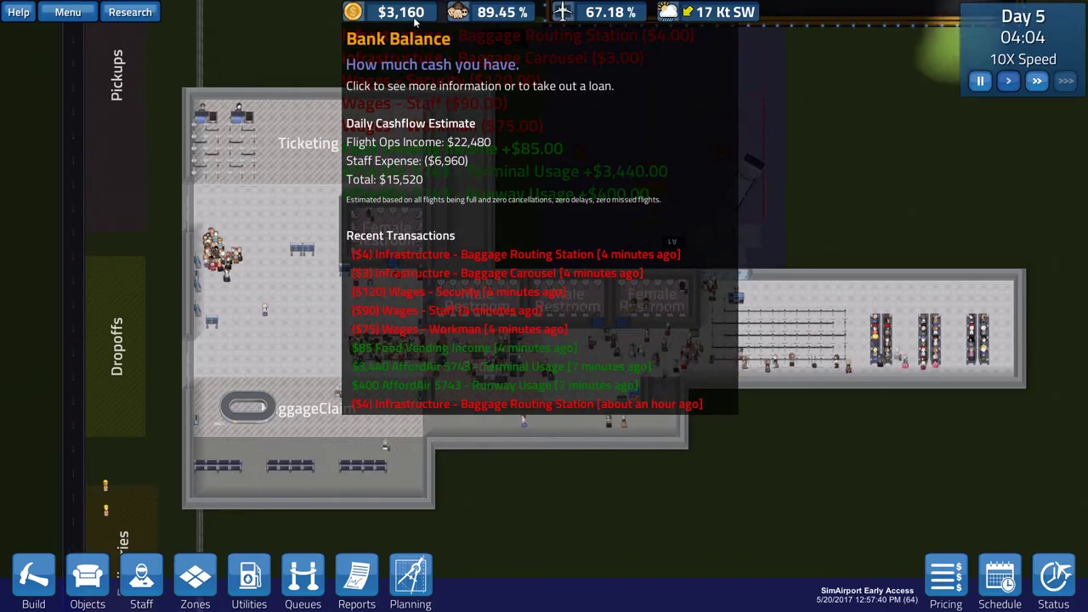
key("d")
key("s")
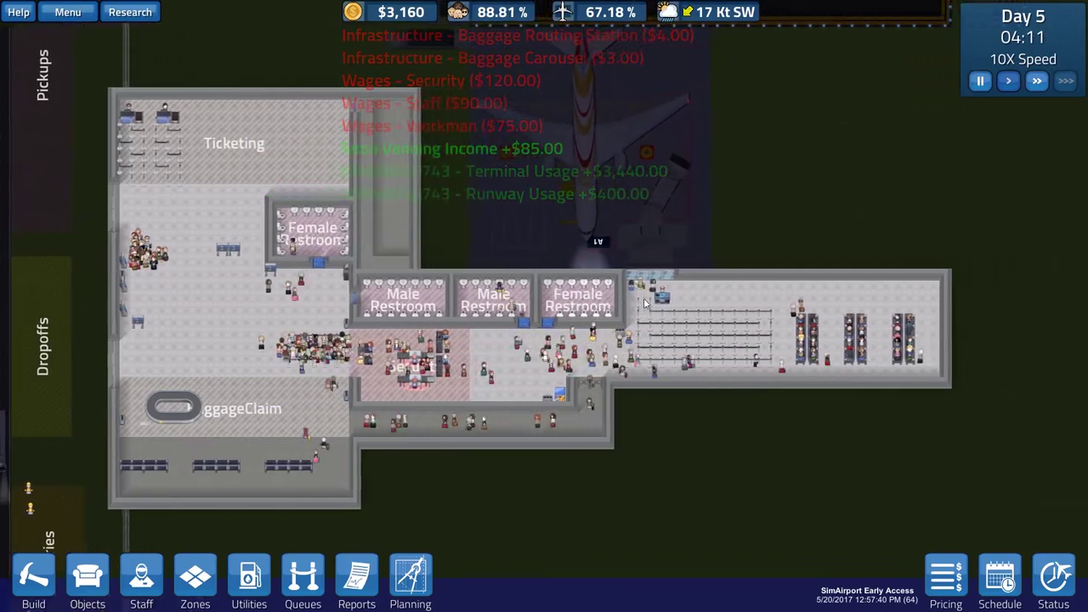
key("Escape")
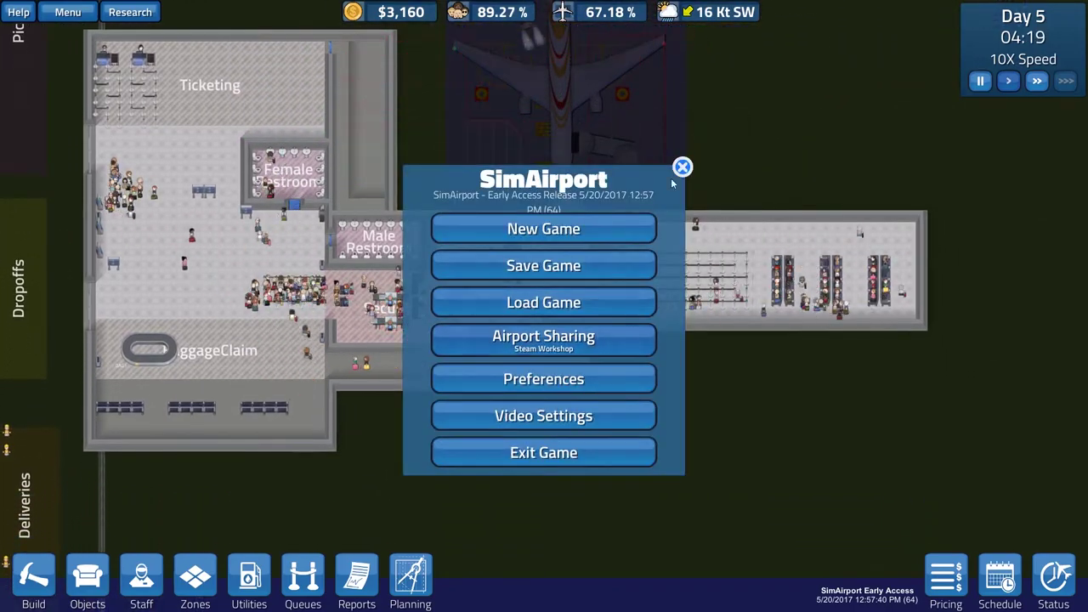
Dismiss the main menu and view the parked plane and terminal
left_click(684, 167)
scroll(666, 238, "down", 2)
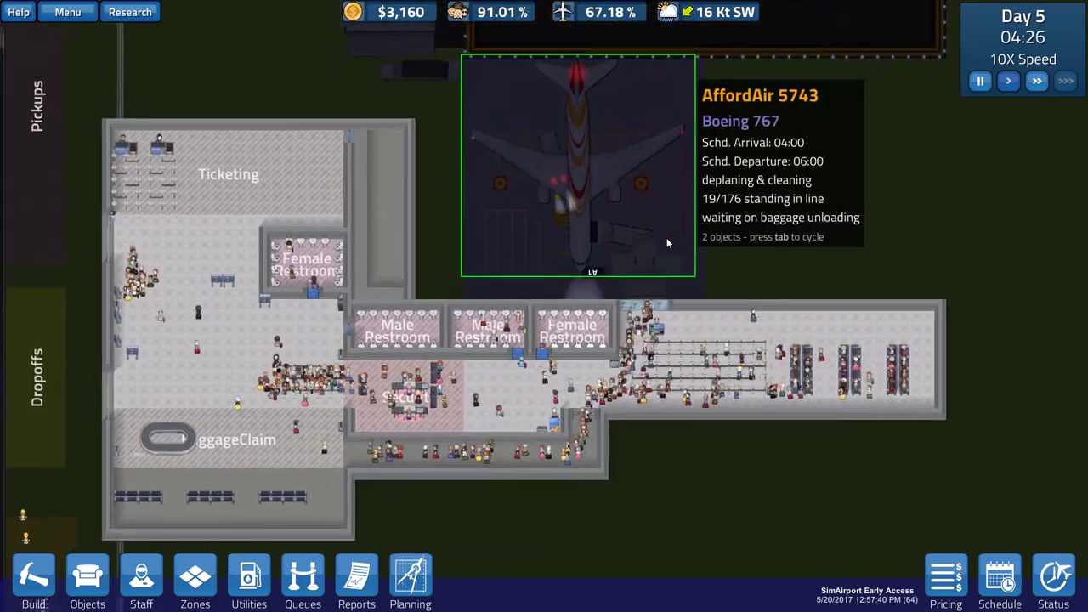
scroll(666, 237, "up", 3)
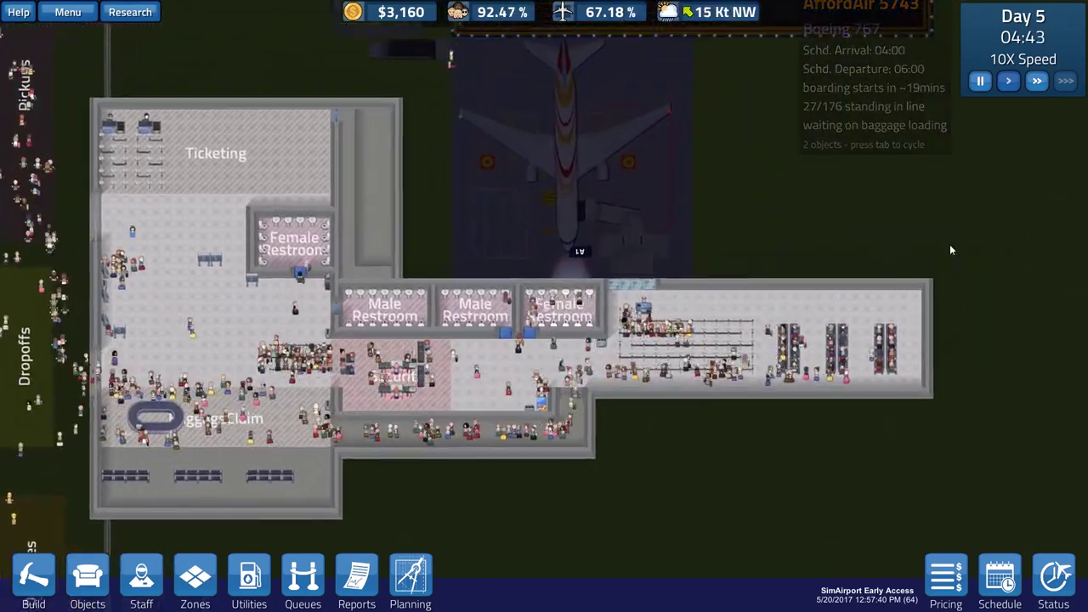
left_click_drag(833, 153, 951, 249)
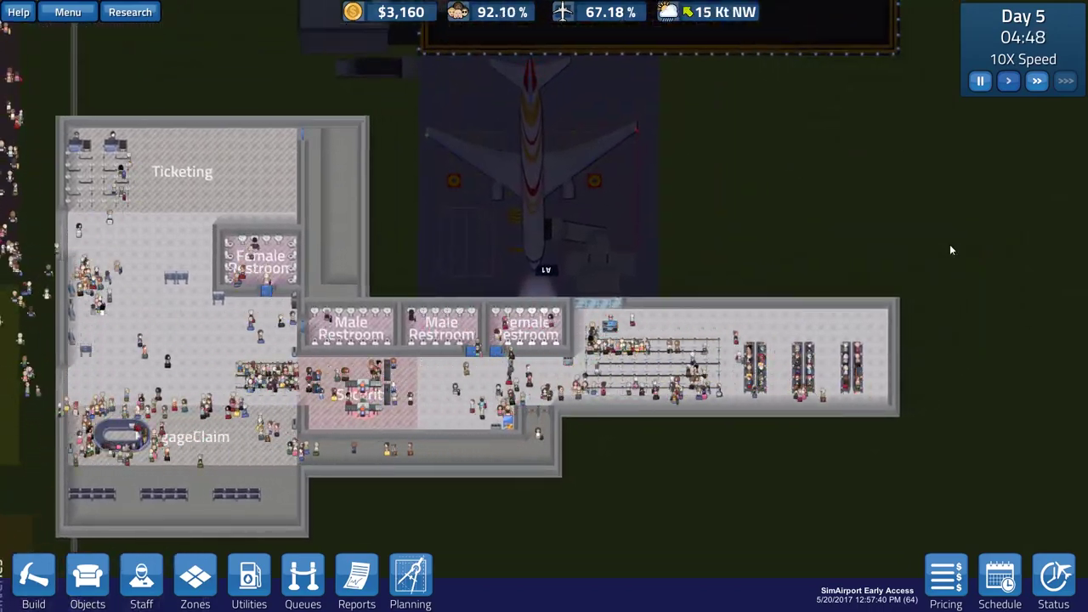
key("a")
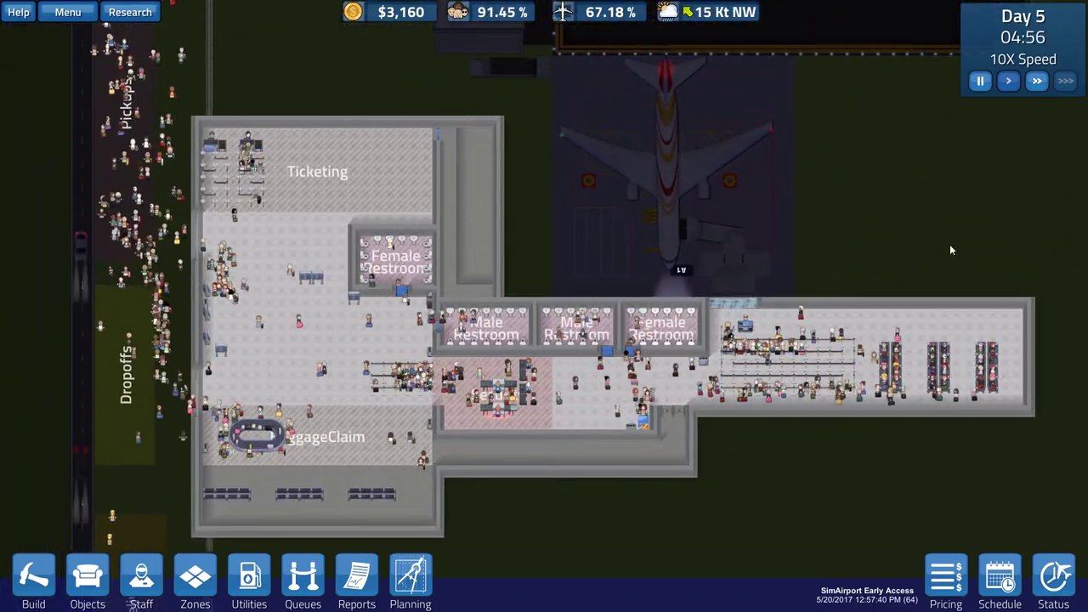
scroll(952, 249, "up", 2)
scroll(952, 249, "down", 3)
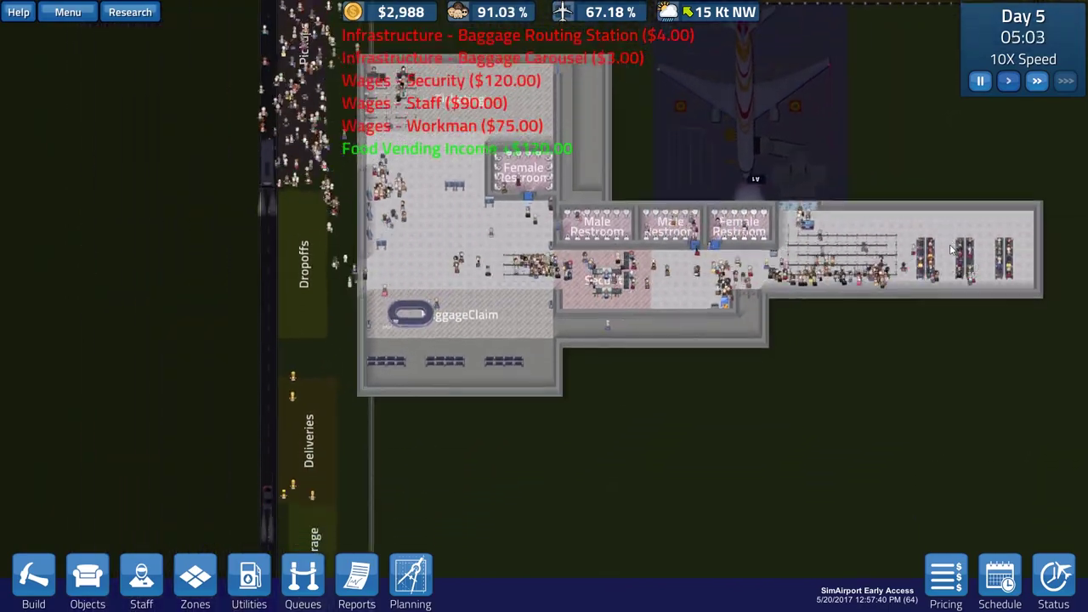
scroll(949, 244, "down", 3)
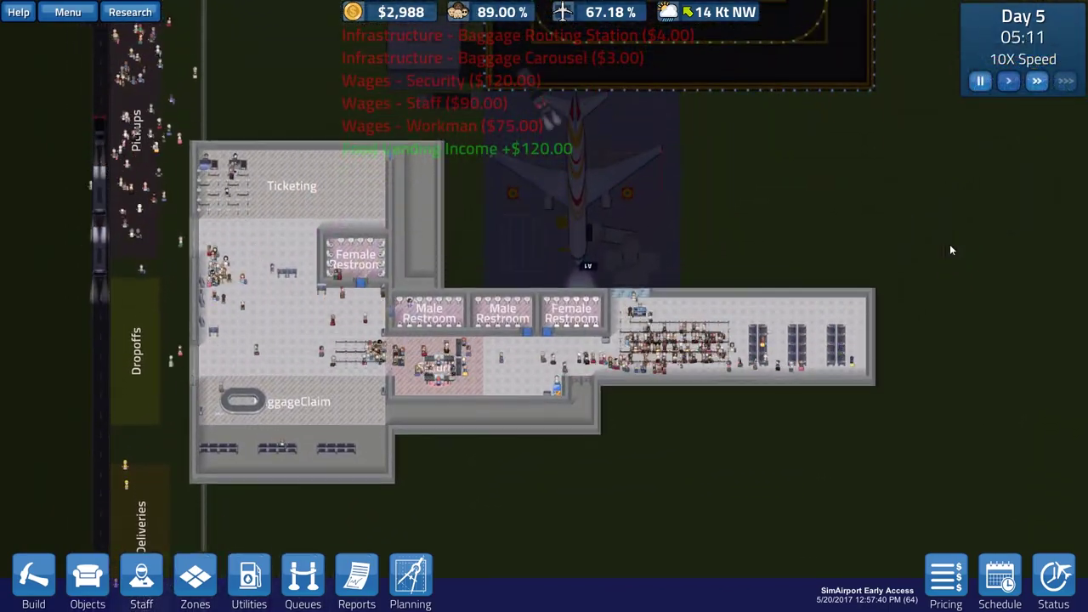
scroll(829, 290, "up", 2)
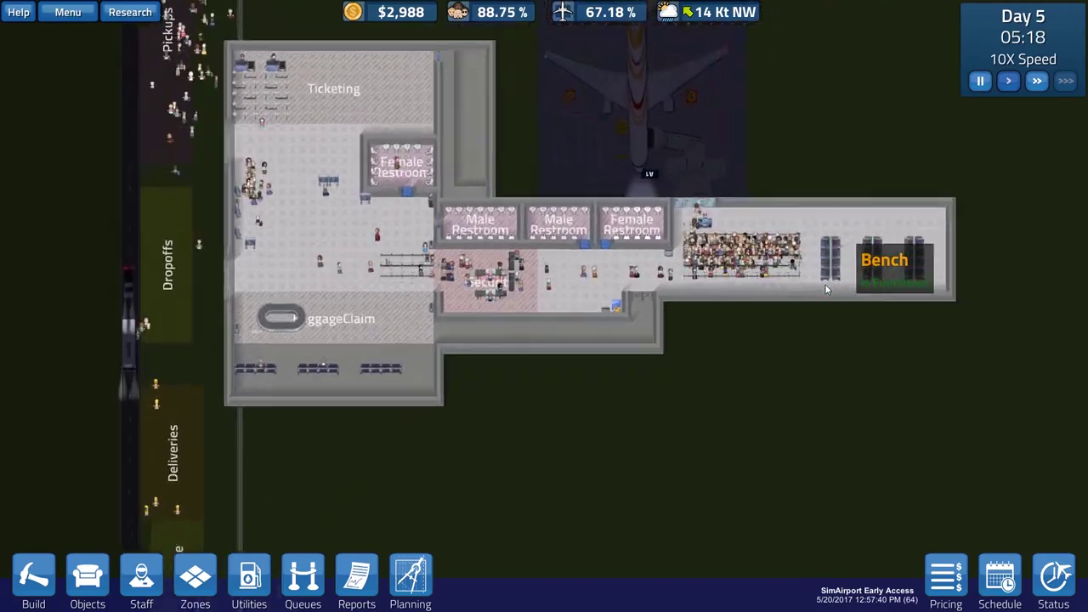
scroll(765, 306, "up", 2)
scroll(680, 323, "up", 2)
scroll(580, 336, "up", 2)
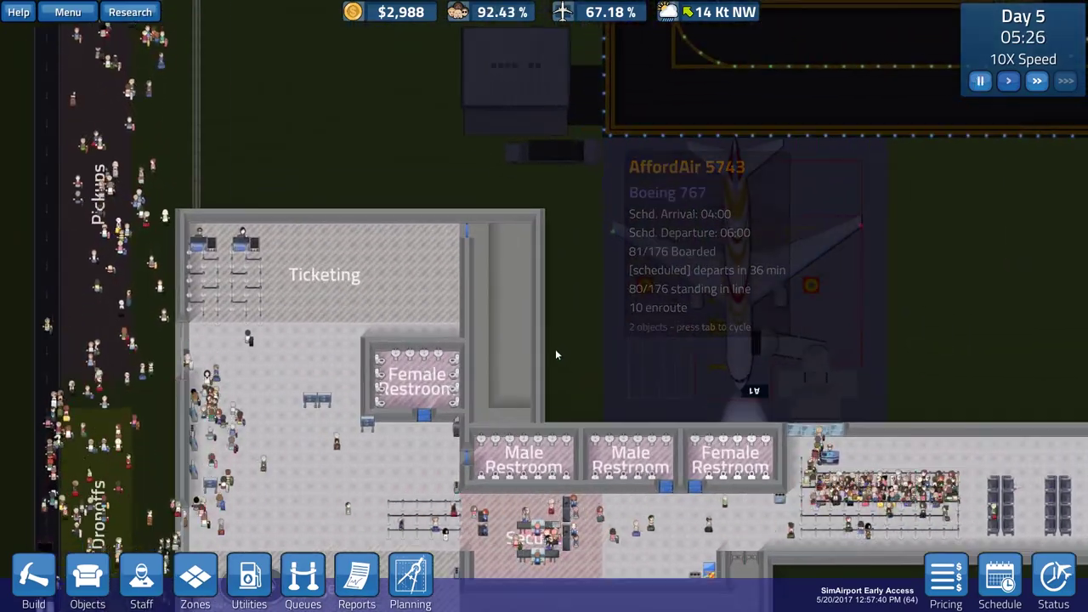
scroll(555, 348, "up", 2)
mouse_move(555, 348)
left_mouse_down()
mouse_move(493, 362)
mouse_move(434, 434)
left_mouse_up()
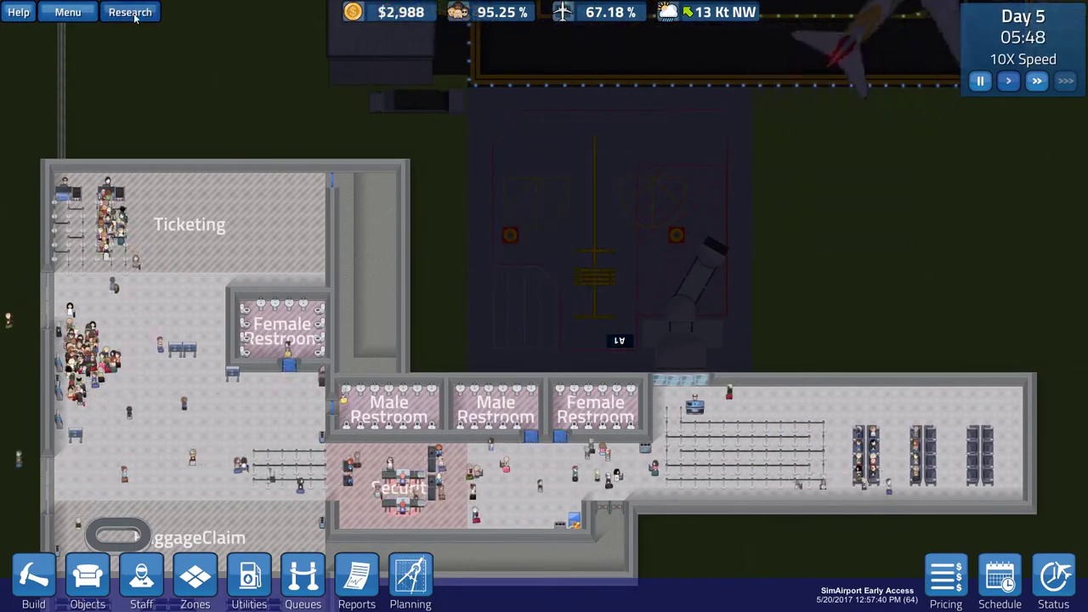
key("r")
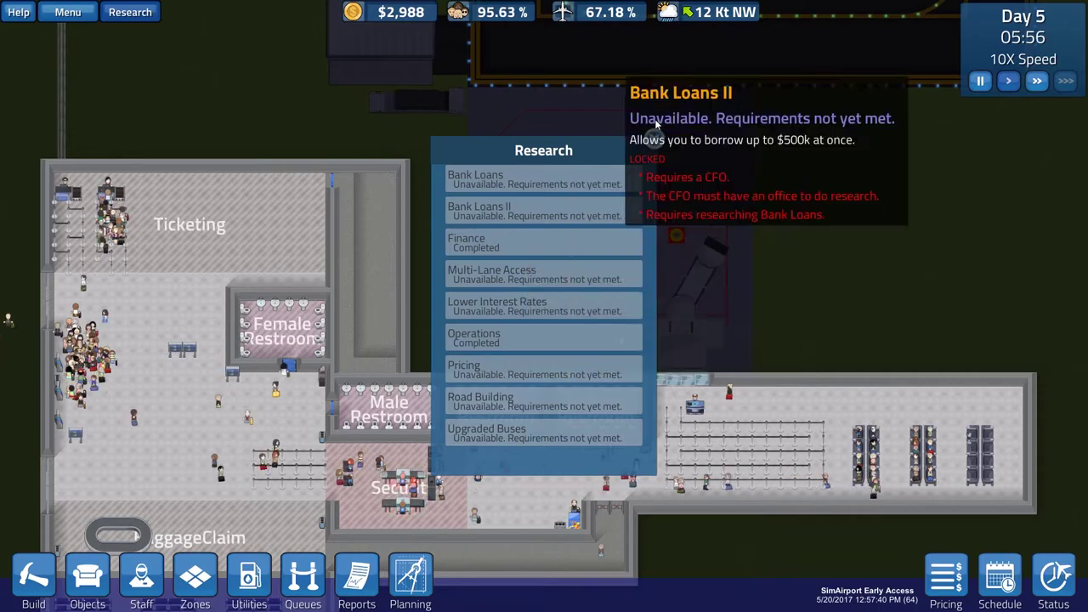
left_click(655, 139)
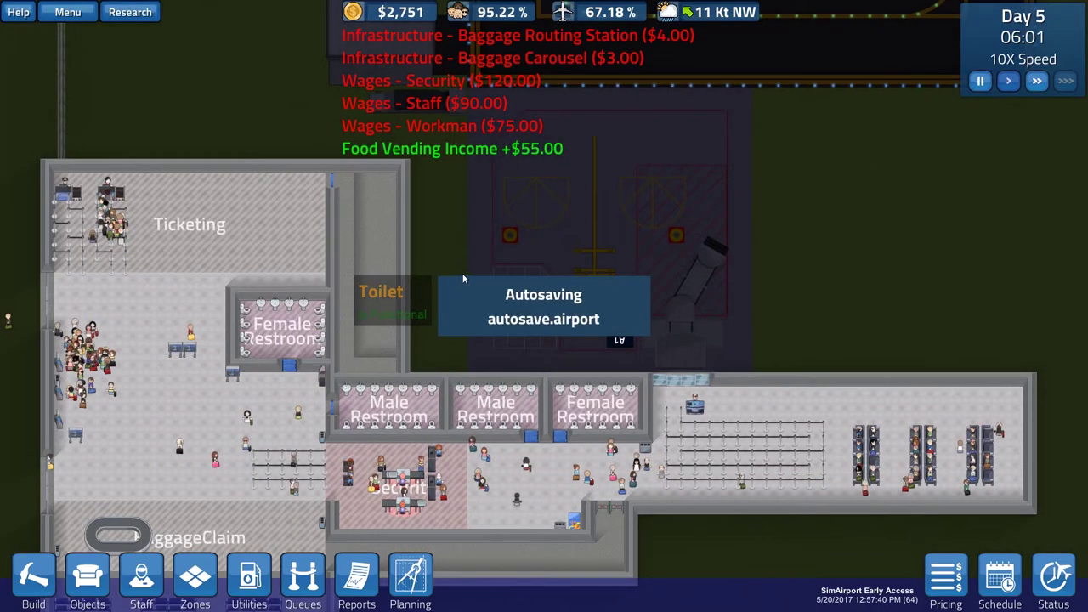
scroll(518, 278, "down", 1)
scroll(526, 272, "down", 1)
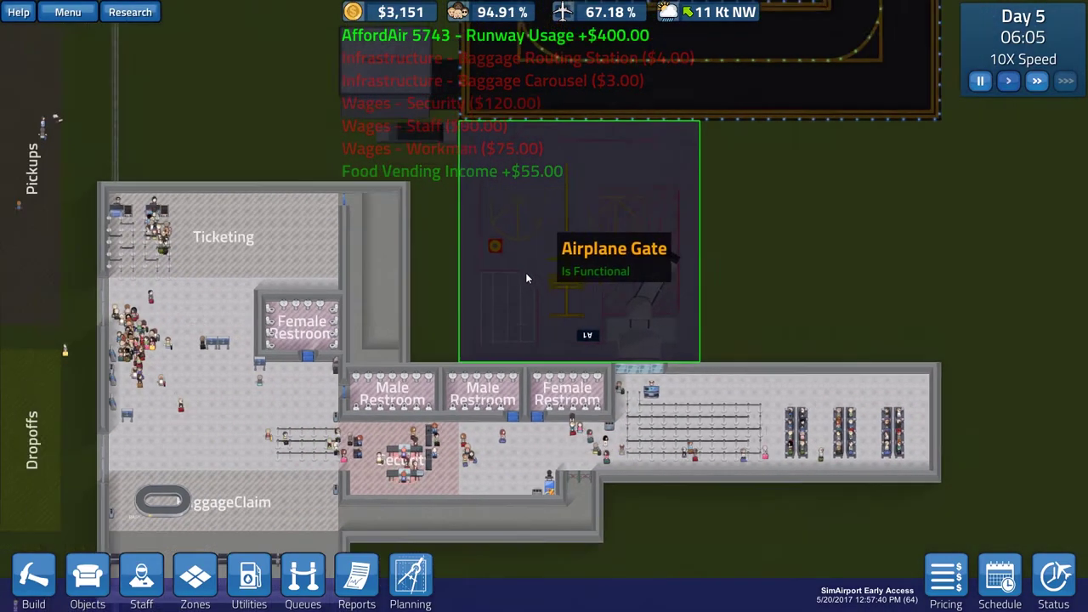
scroll(526, 272, "down", 1)
scroll(526, 272, "down", 1)
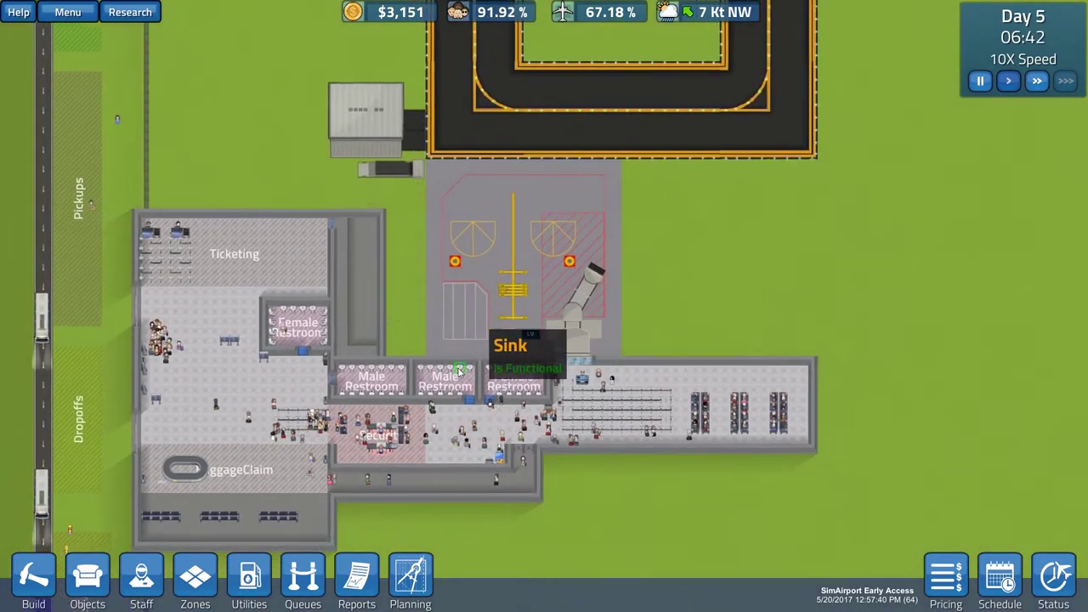
key("s")
key("a")
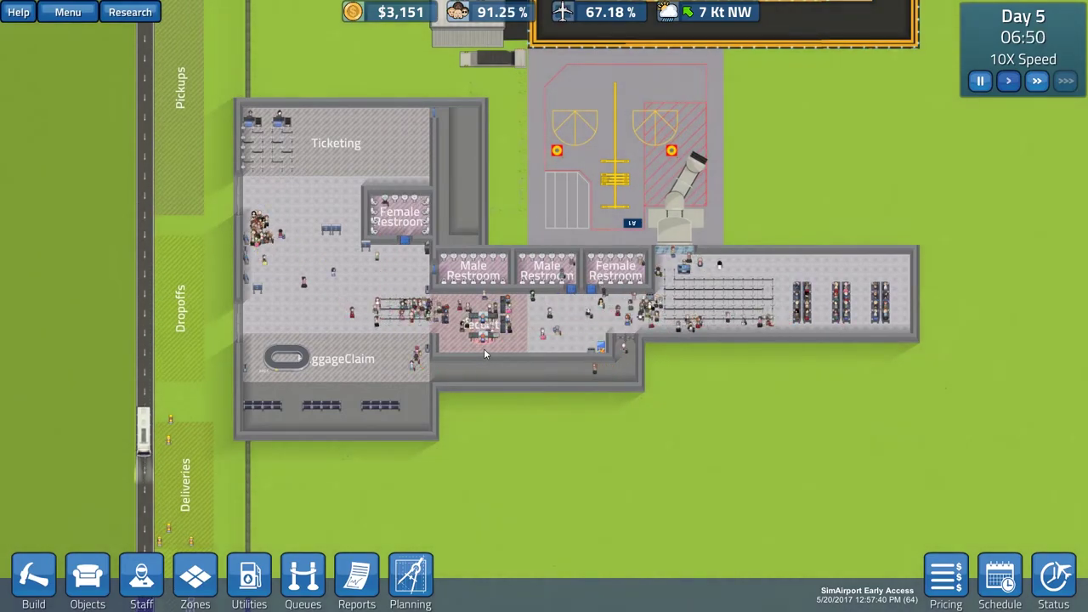
key("w")
key("d")
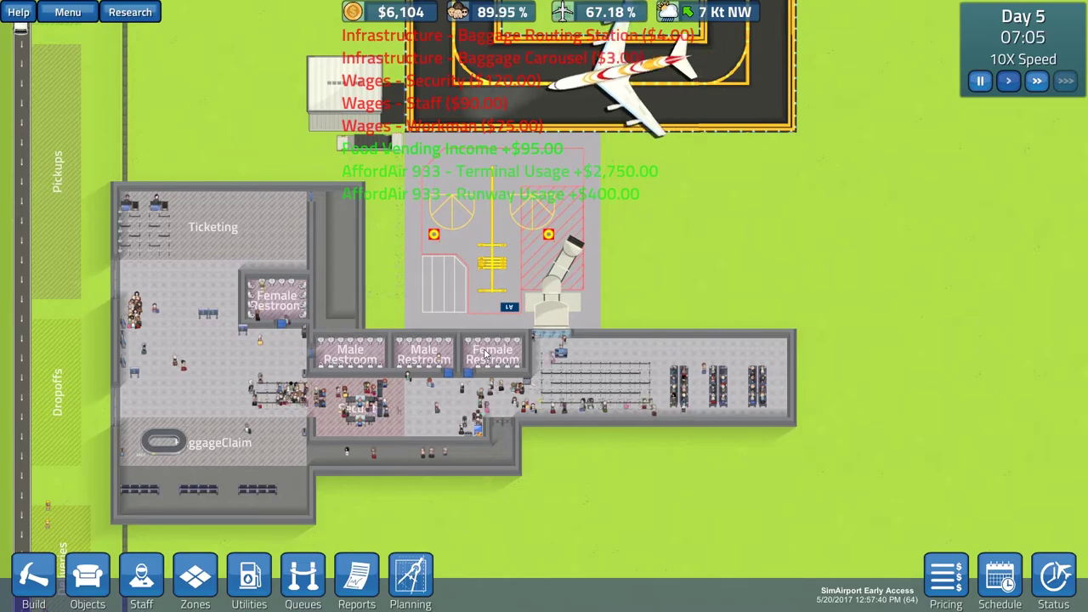
scroll(425, 340, "up", 2)
scroll(371, 382, "up", 2)
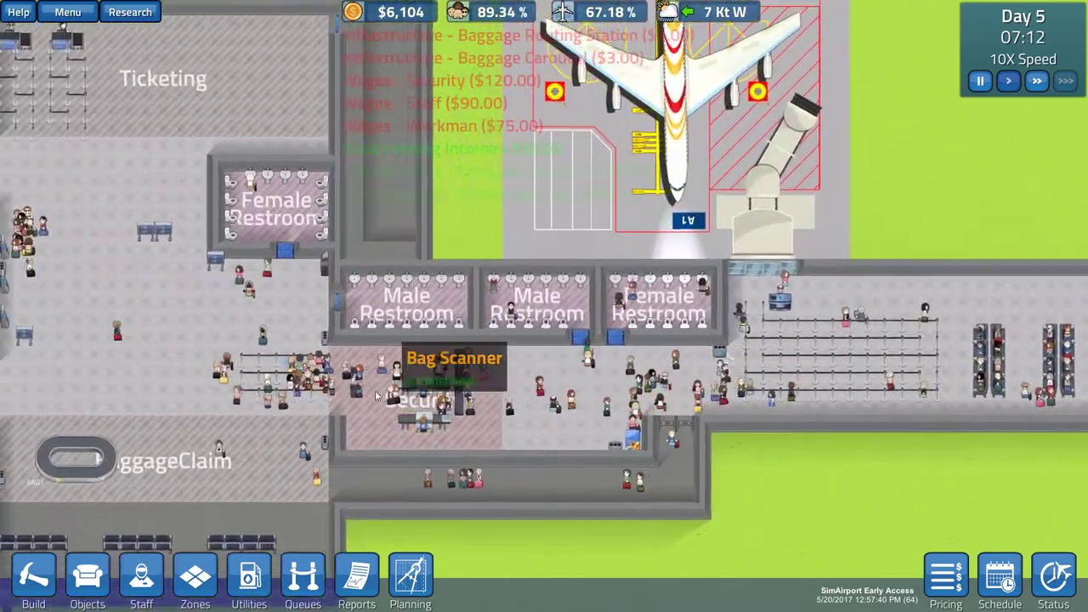
Lay a Foundation strip above the men's restroom, beside the airplane gate
left_click(33, 578)
left_click(26, 365)
scroll(473, 327, "down", 1)
left_click_drag(472, 328, 433, 267)
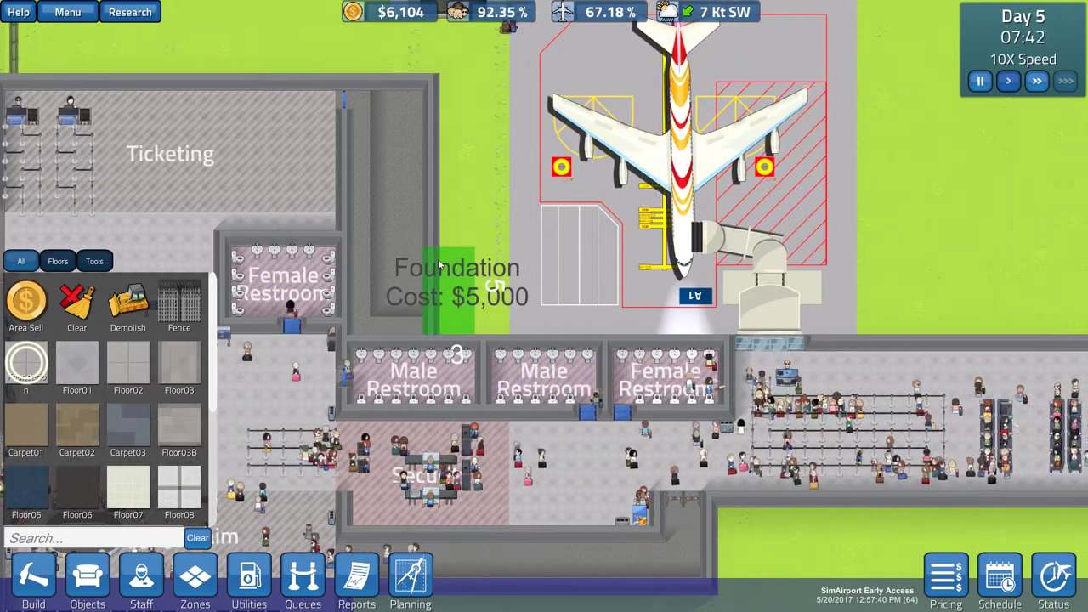
left_click_drag(441, 269, 451, 289)
key("a")
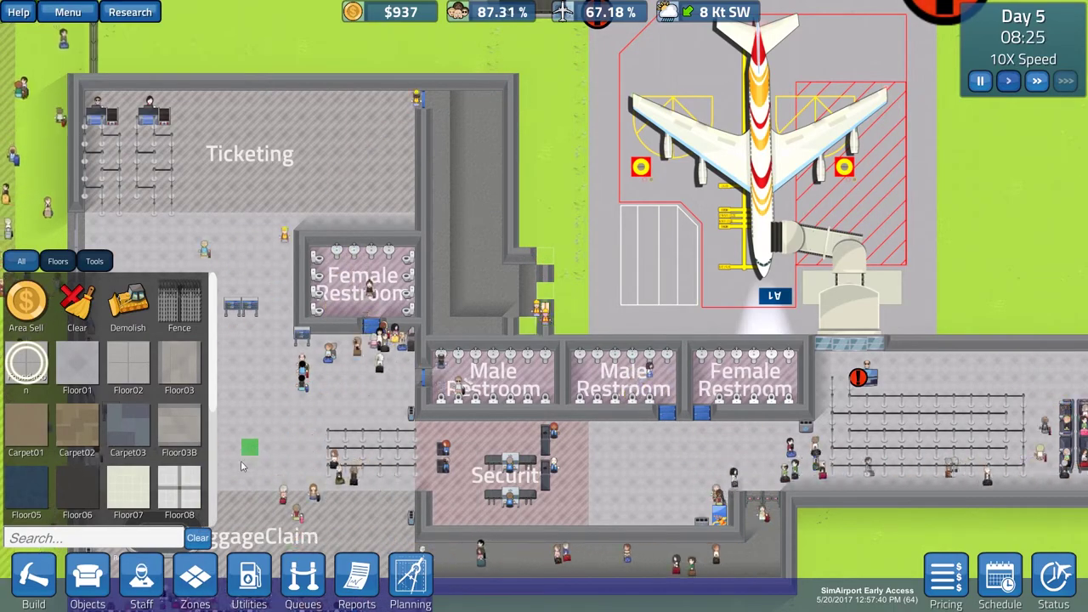
Add windows along the new foundation's edge
left_click(77, 301)
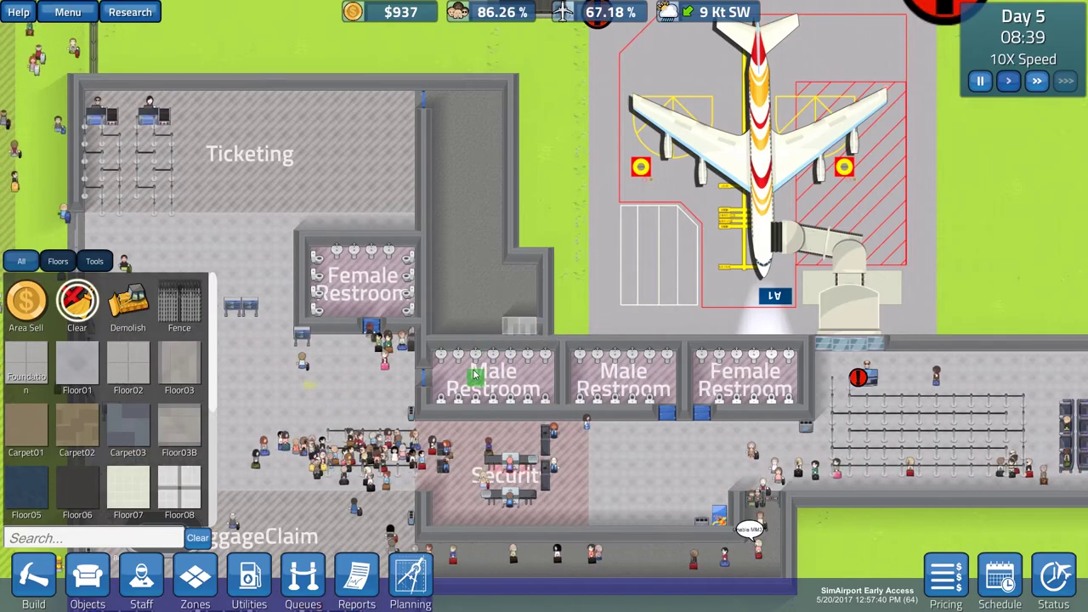
scroll(476, 374, "up", 3)
scroll(400, 374, "up", 3)
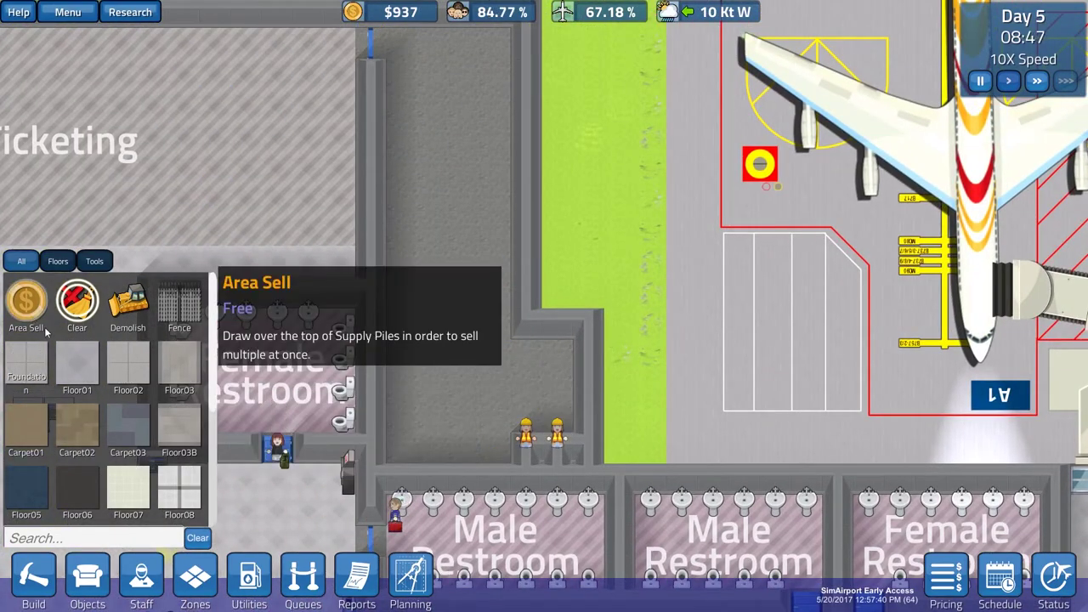
scroll(128, 382, "down", 2)
scroll(162, 425, "down", 2)
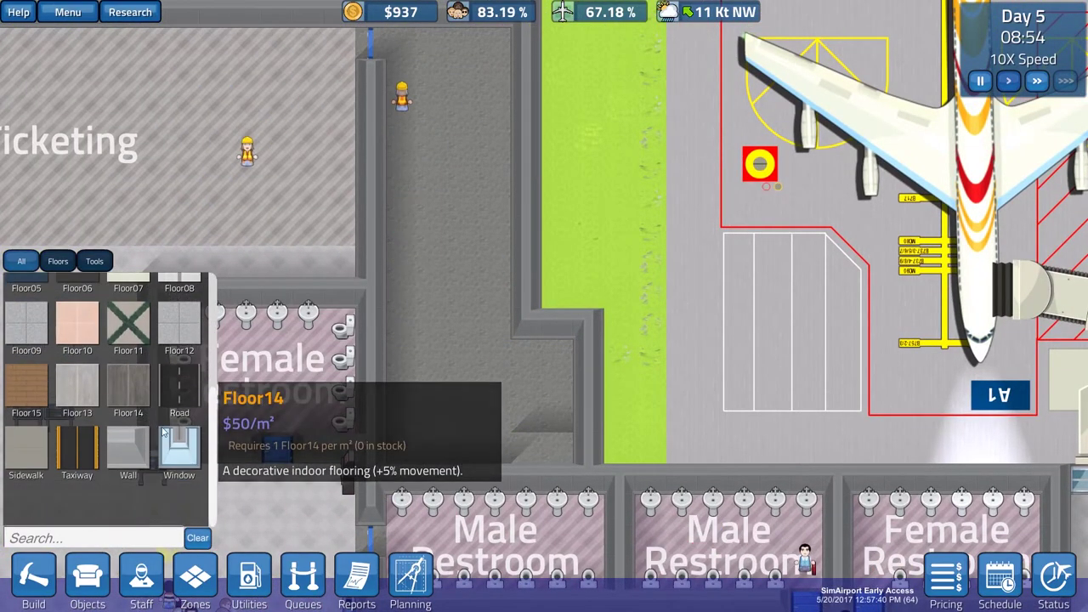
left_click(179, 448)
mouse_move(498, 316)
left_mouse_down()
mouse_move(463, 317)
mouse_move(498, 323)
left_mouse_up()
left_click(129, 448)
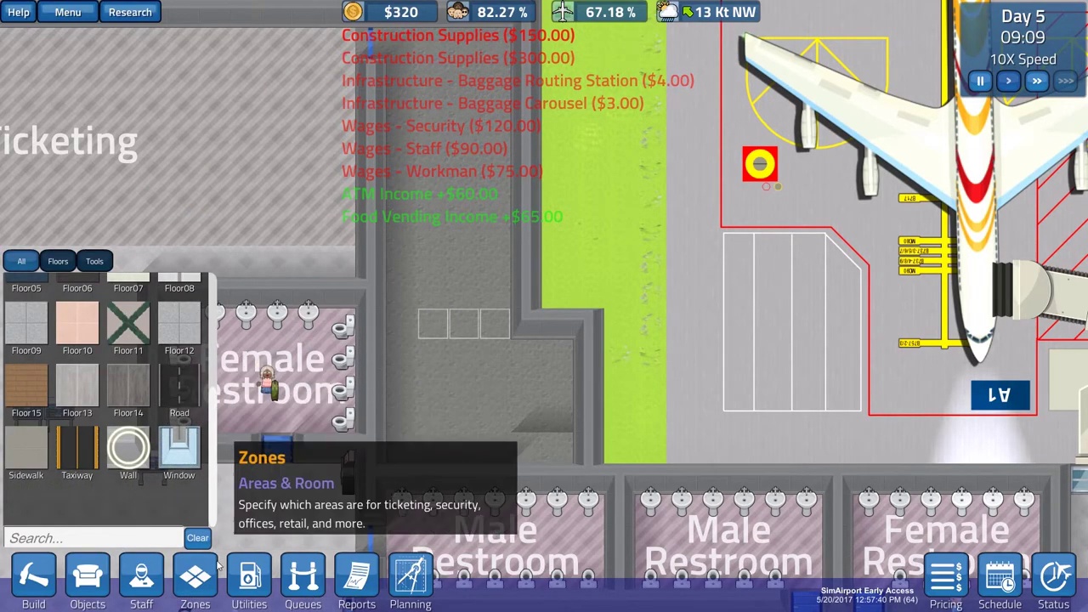
Place a Door on the small room's top wall
left_click(87, 578)
left_click(179, 391)
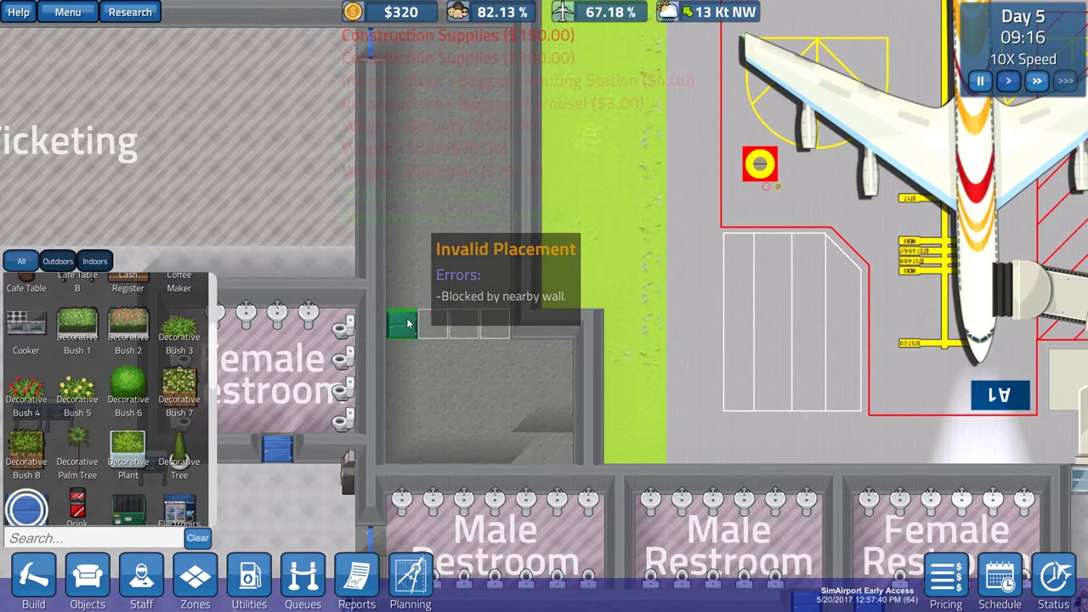
left_click(407, 335)
scroll(407, 336, "down", 2)
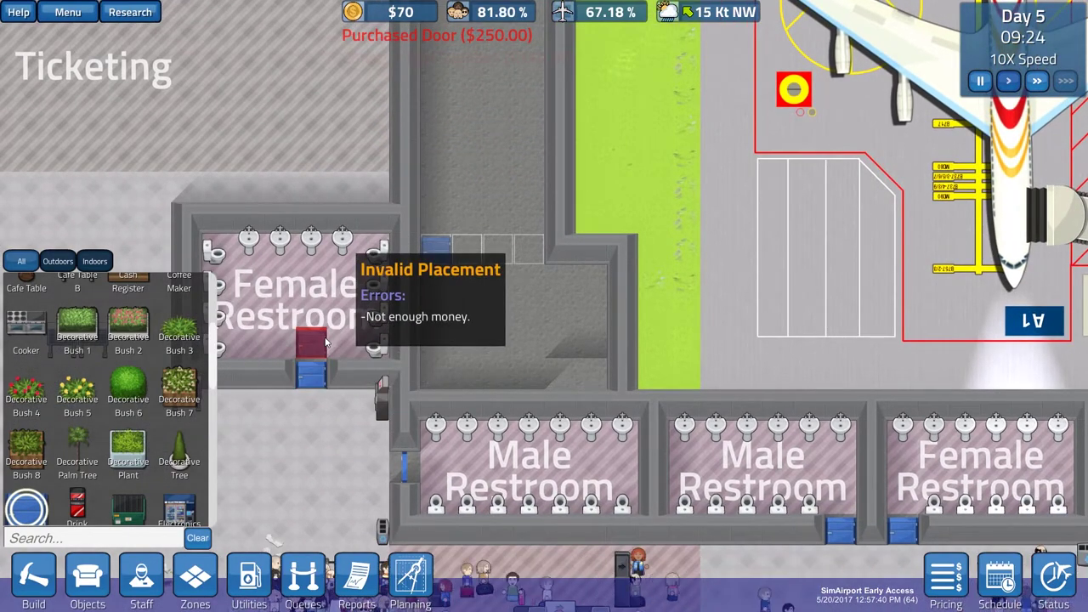
left_click(87, 578)
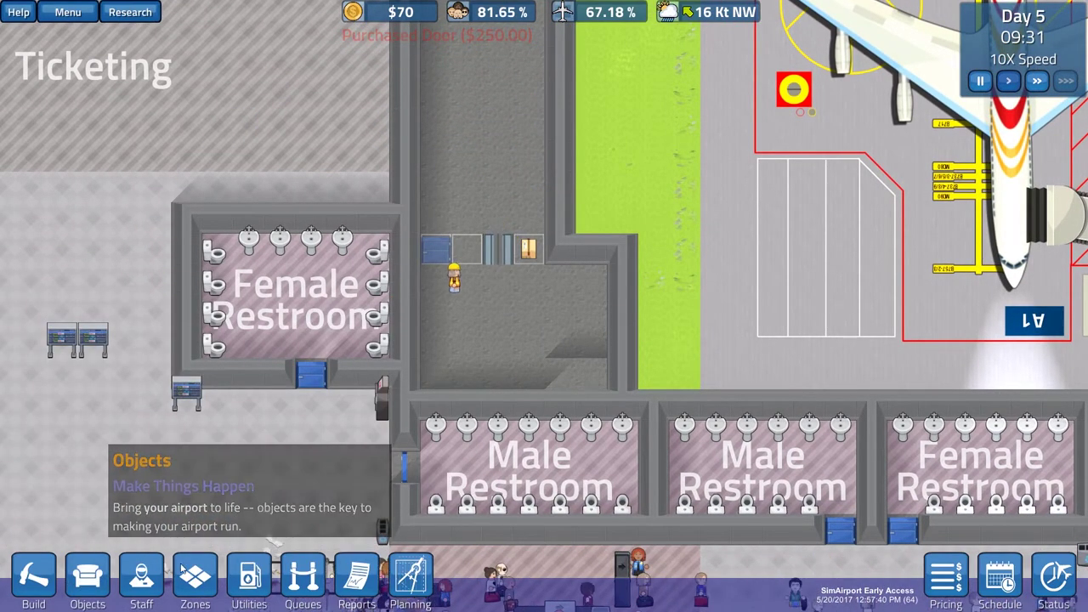
left_click(194, 578)
Paint Office zoning across the small room between the restrooms
left_click(76, 391)
left_click_drag(450, 272, 476, 314)
left_click_drag(595, 374, 595, 374)
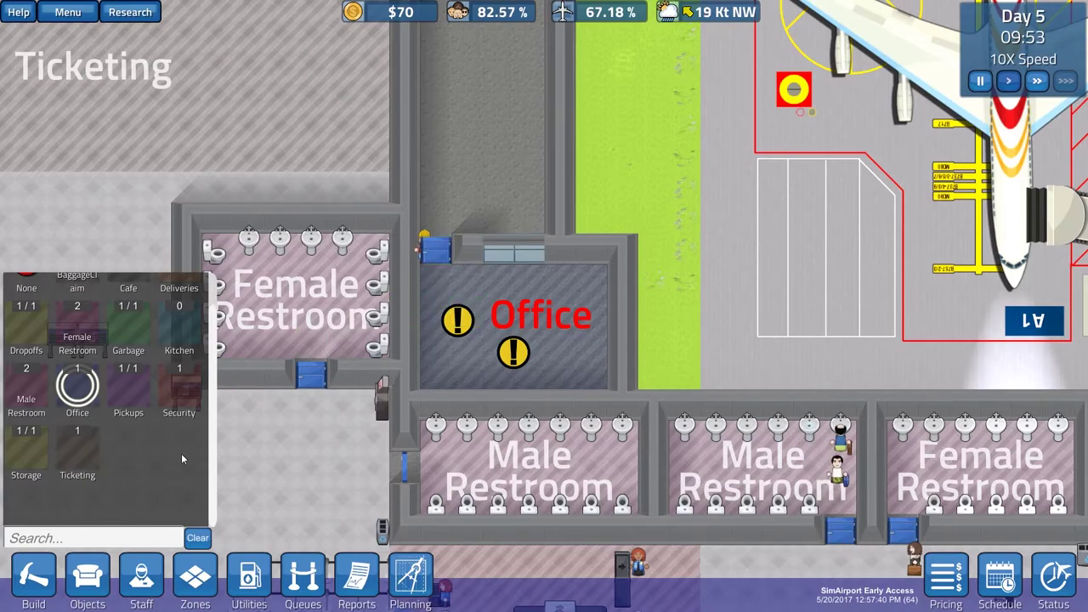
Select the Office Chair from Objects, then close the object list
left_click(88, 579)
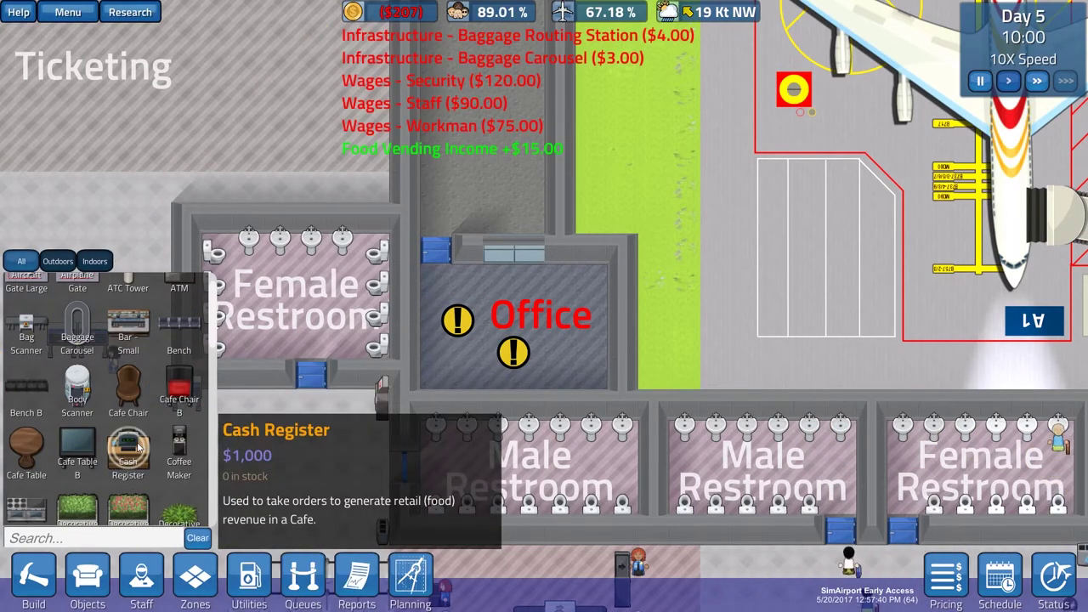
scroll(170, 425, "down", 1)
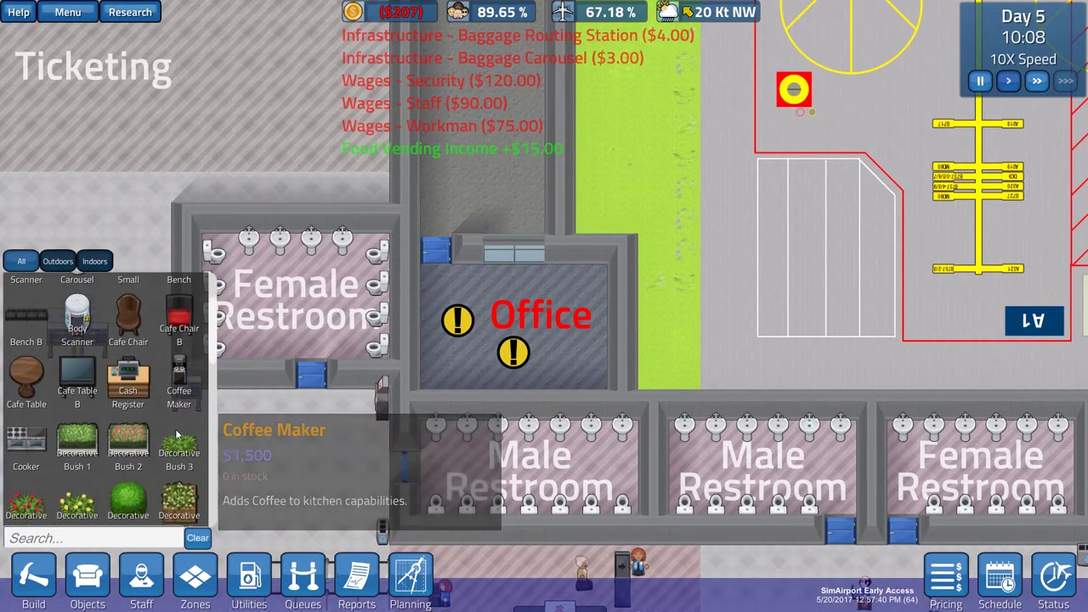
scroll(179, 436, "down", 1)
scroll(179, 435, "down", 1)
scroll(179, 436, "down", 1)
scroll(179, 436, "down", 1)
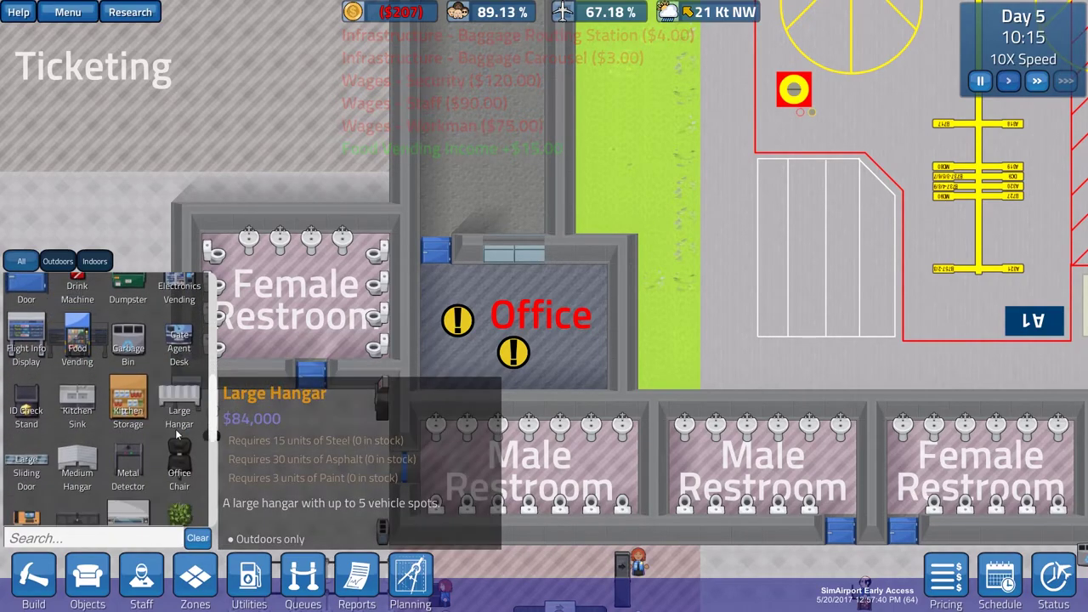
left_click(178, 466)
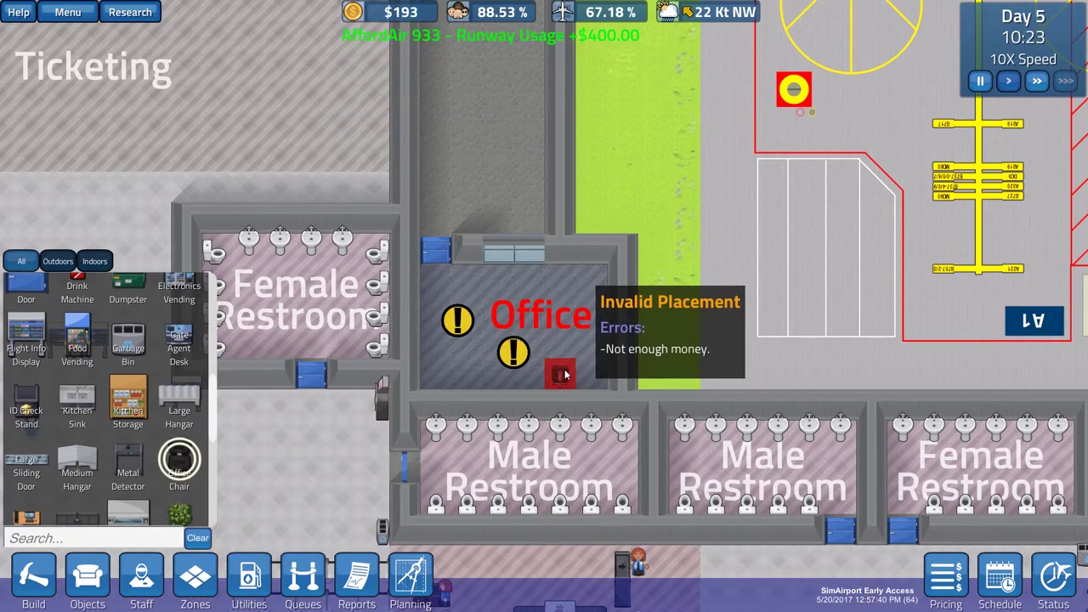
scroll(127, 408, "down", 1)
scroll(128, 408, "down", 1)
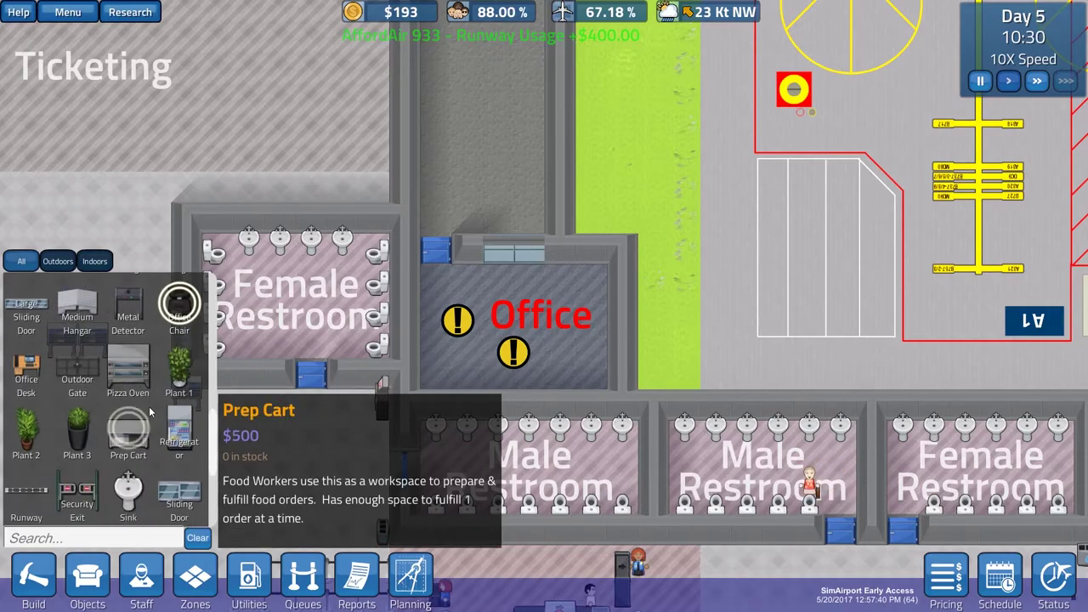
scroll(85, 391, "down", 1)
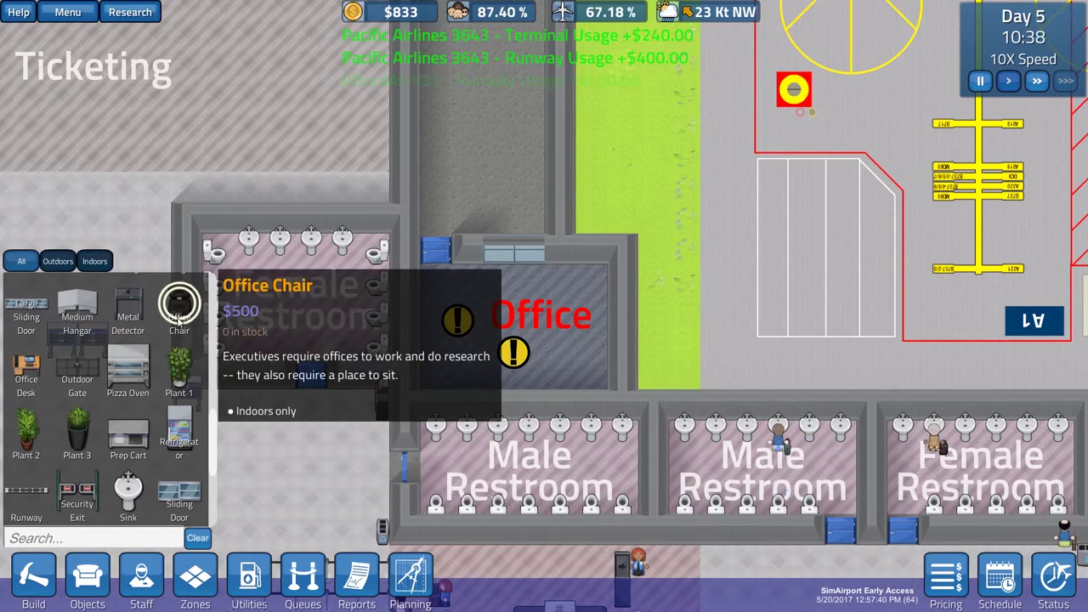
key("Escape")
scroll(596, 336, "down", 3)
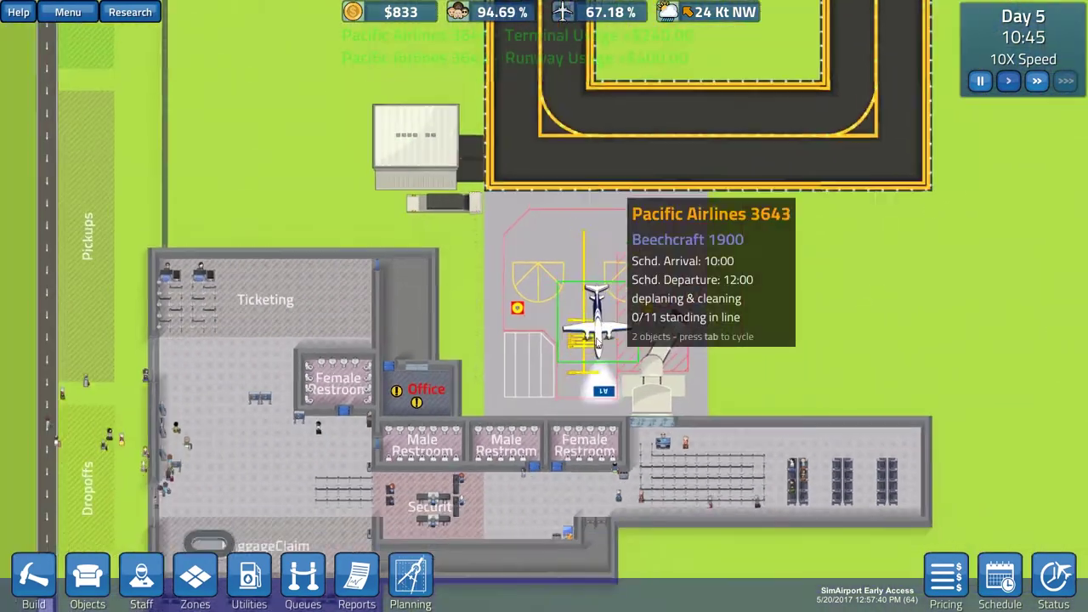
Centre the map on the Office room
key("s")
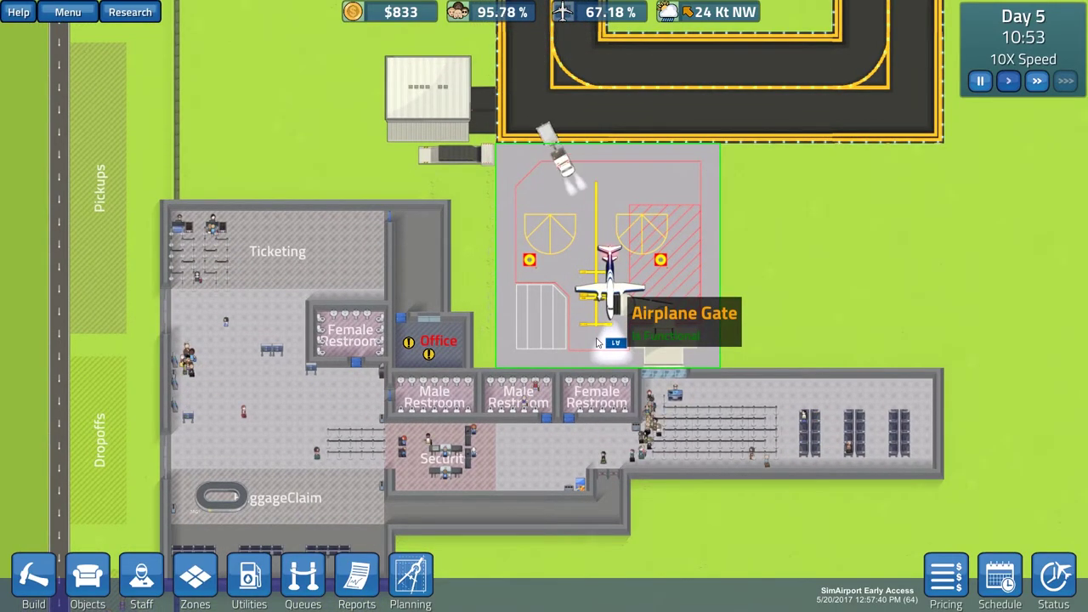
scroll(587, 344, "up", 3)
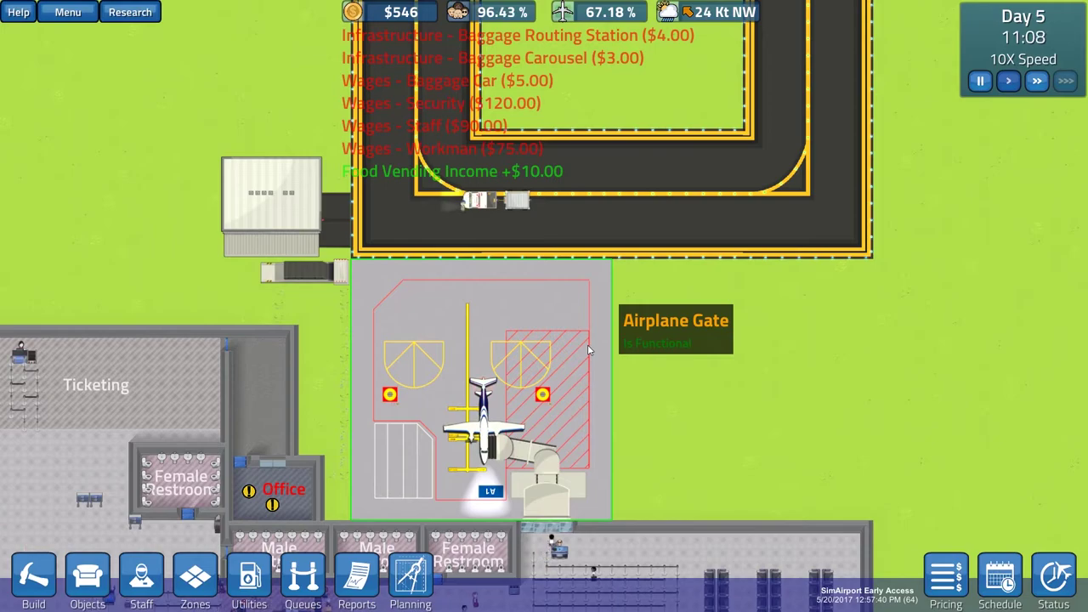
key("s")
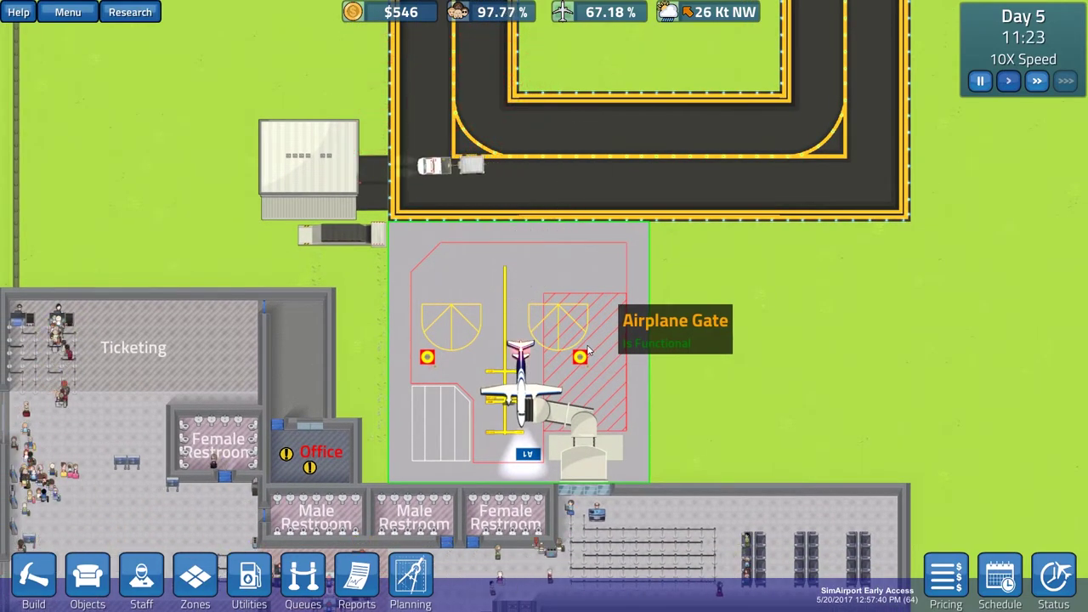
scroll(589, 351, "down", 2)
scroll(561, 340, "down", 2)
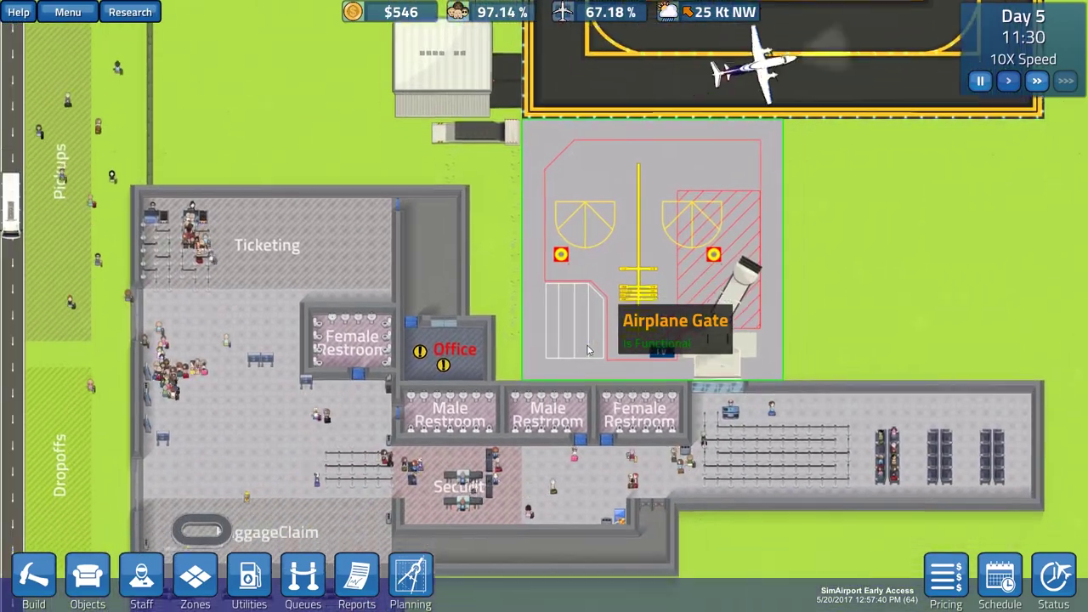
scroll(527, 336, "down", 1)
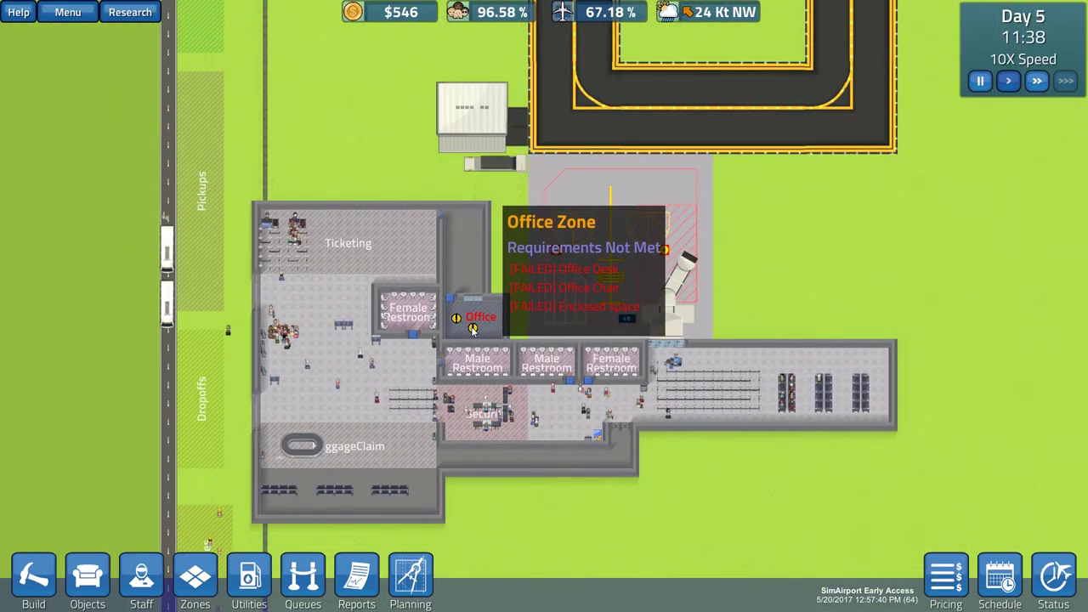
scroll(472, 330, "up", 2)
scroll(473, 330, "up", 2)
scroll(451, 330, "up", 2)
scroll(435, 329, "up", 2)
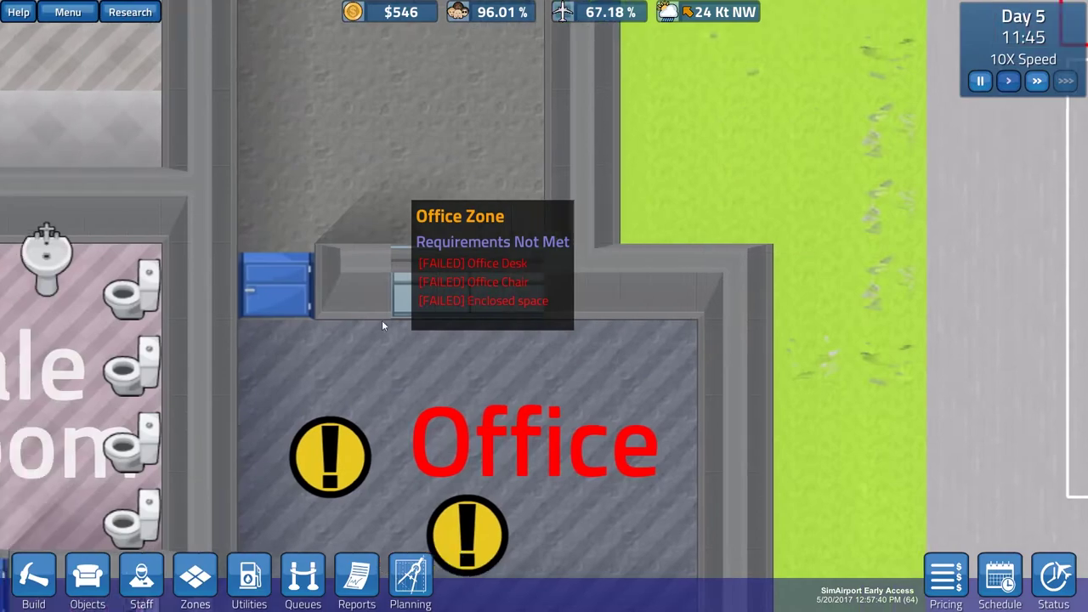
scroll(382, 320, "down", 3)
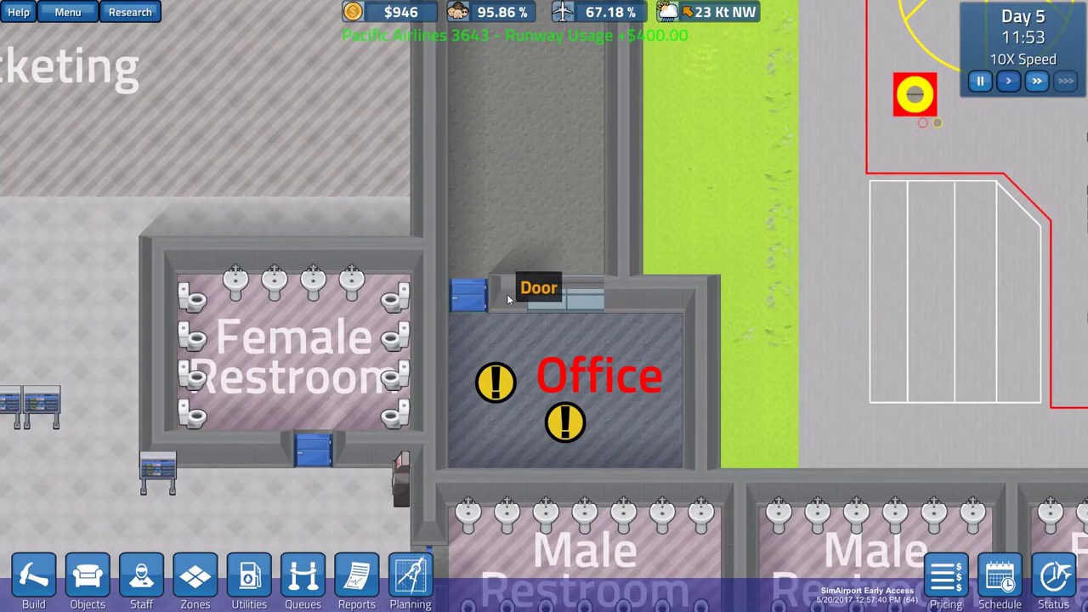
scroll(542, 300, "down", 2)
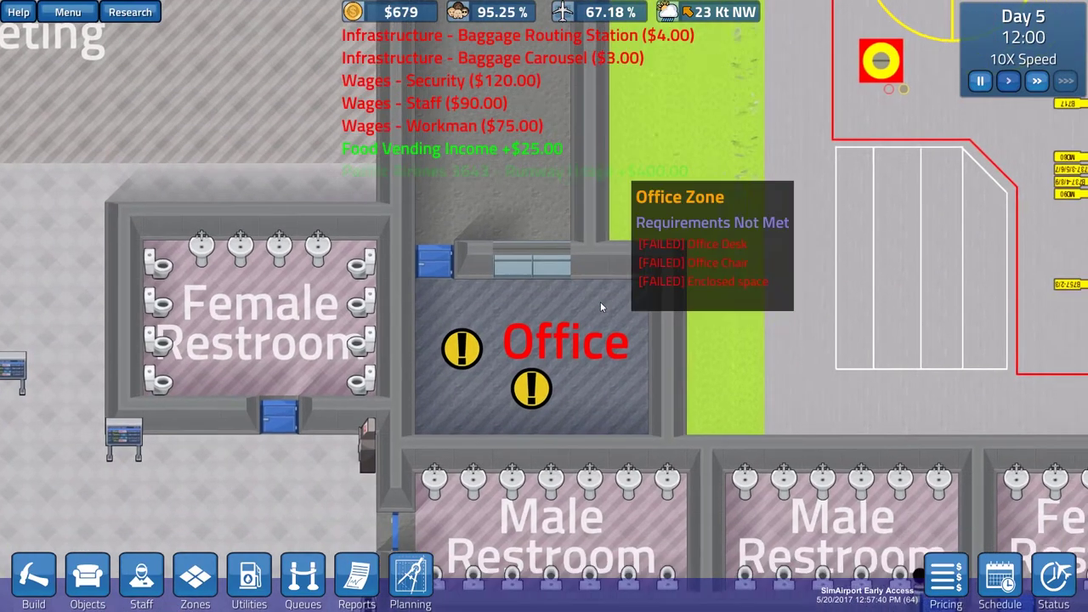
scroll(542, 300, "down", 2)
scroll(543, 300, "up", 2)
scroll(542, 300, "up", 2)
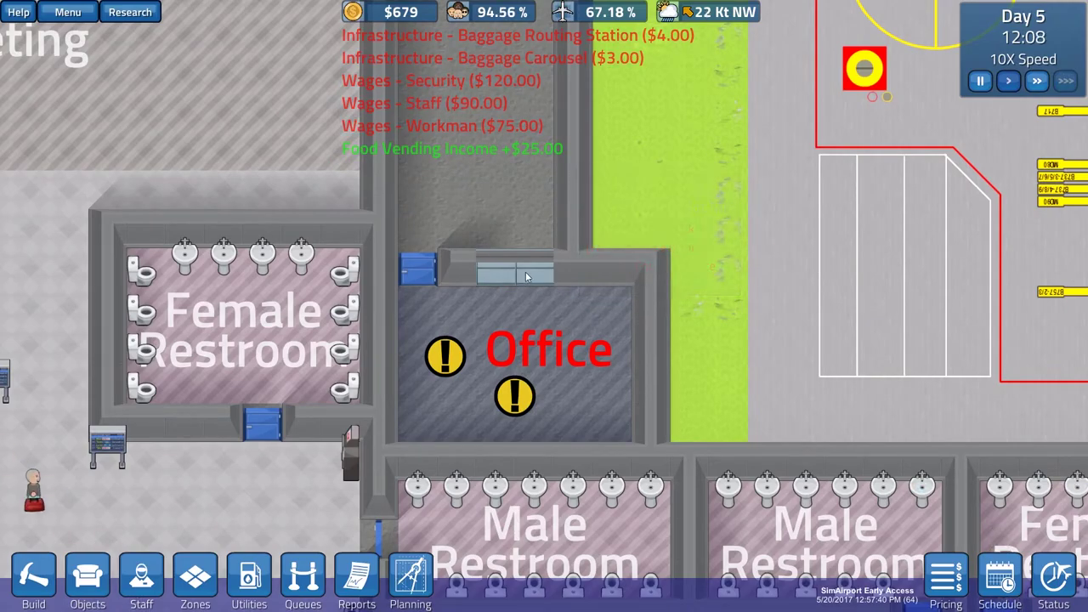
left_click_drag(553, 273, 471, 317)
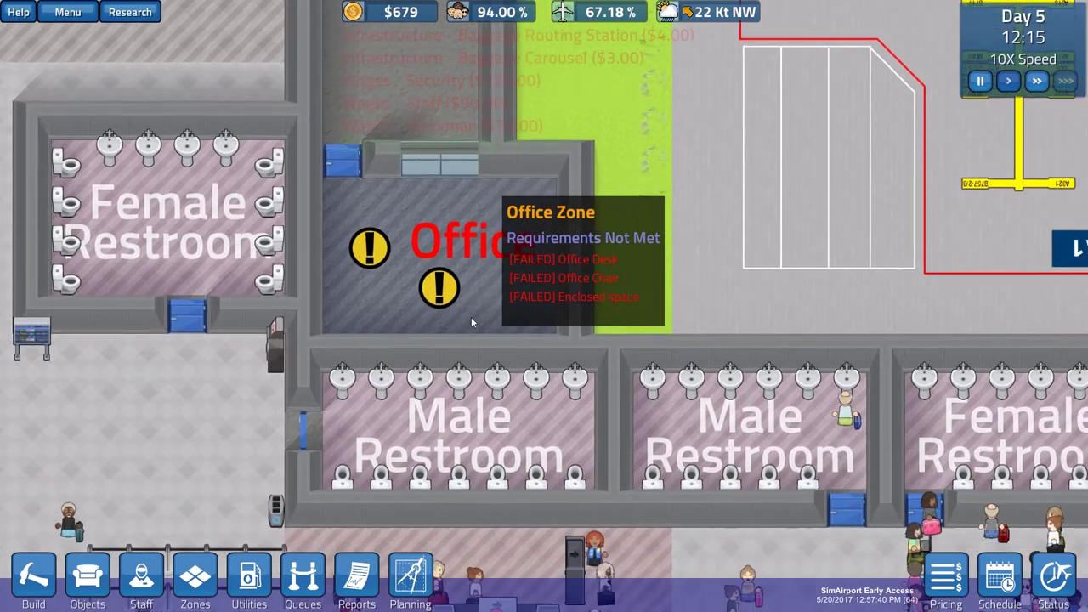
scroll(470, 312, "down", 3)
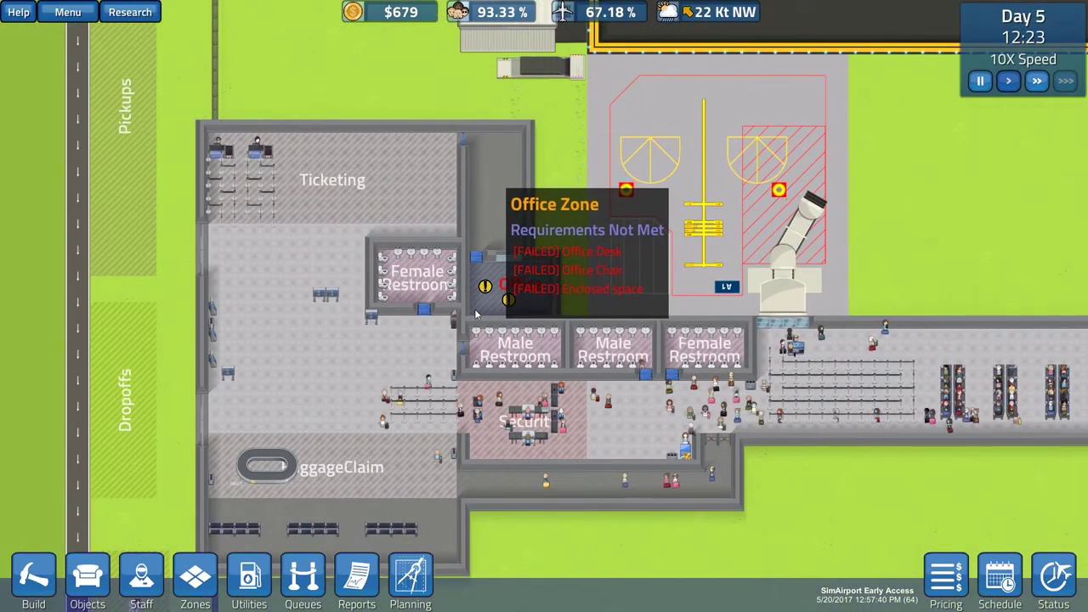
scroll(482, 305, "up", 3)
left_click_drag(483, 304, 482, 344)
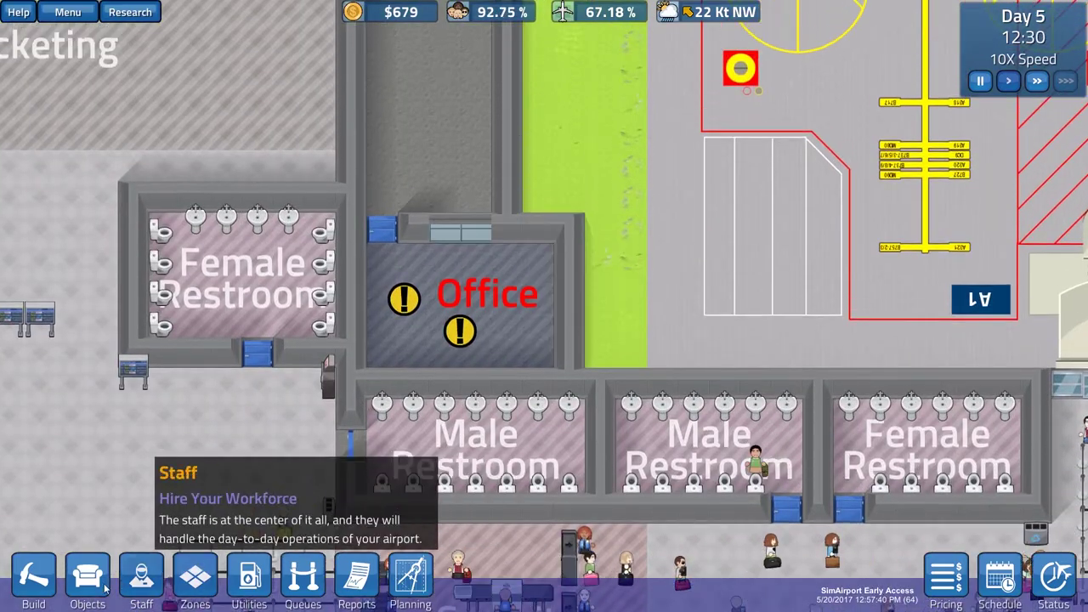
Clear the Office's top window and rebuild that gap as solid wall
left_click(33, 578)
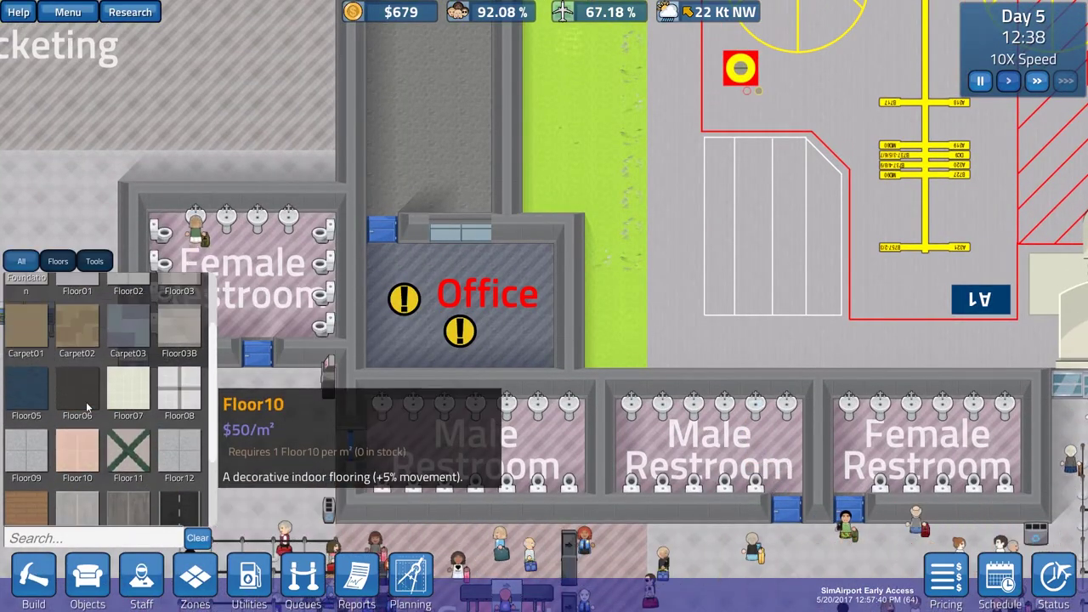
scroll(102, 382, "up", 5)
left_click(77, 306)
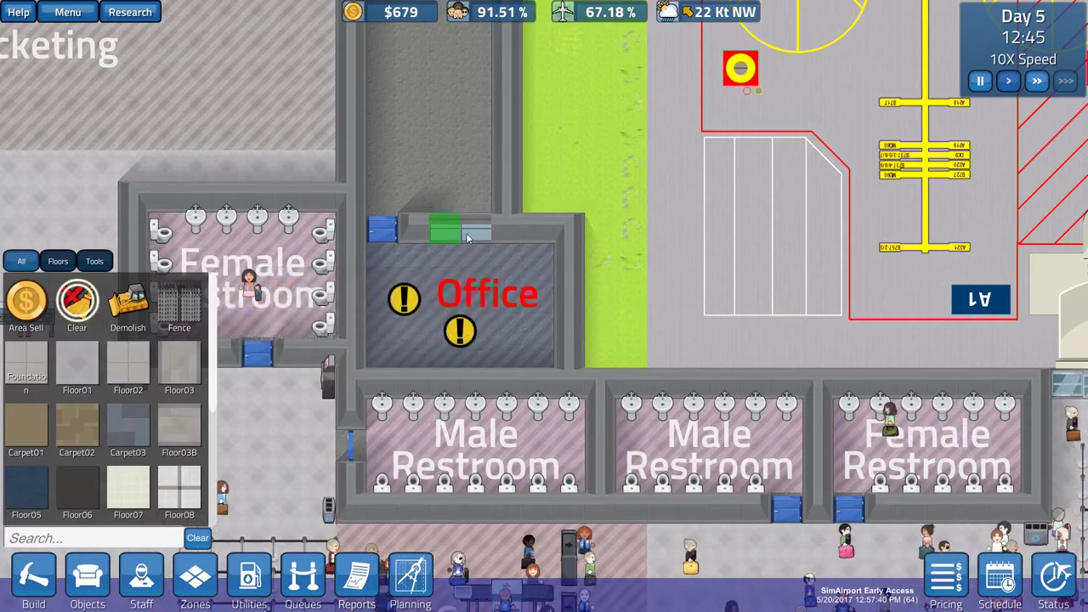
scroll(162, 380, "down", 5)
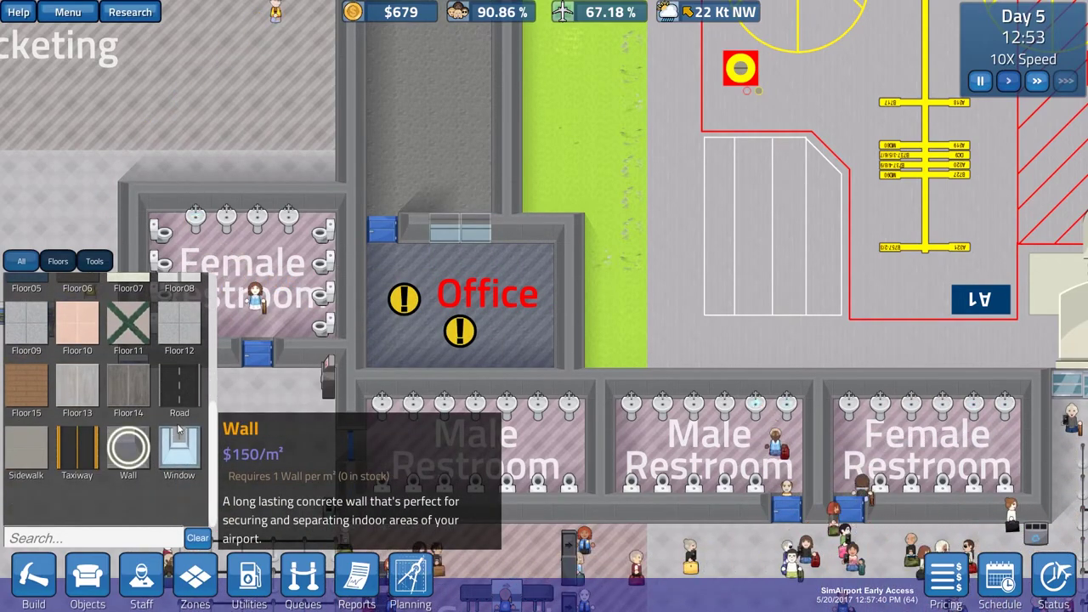
left_click(127, 449)
left_click(452, 235)
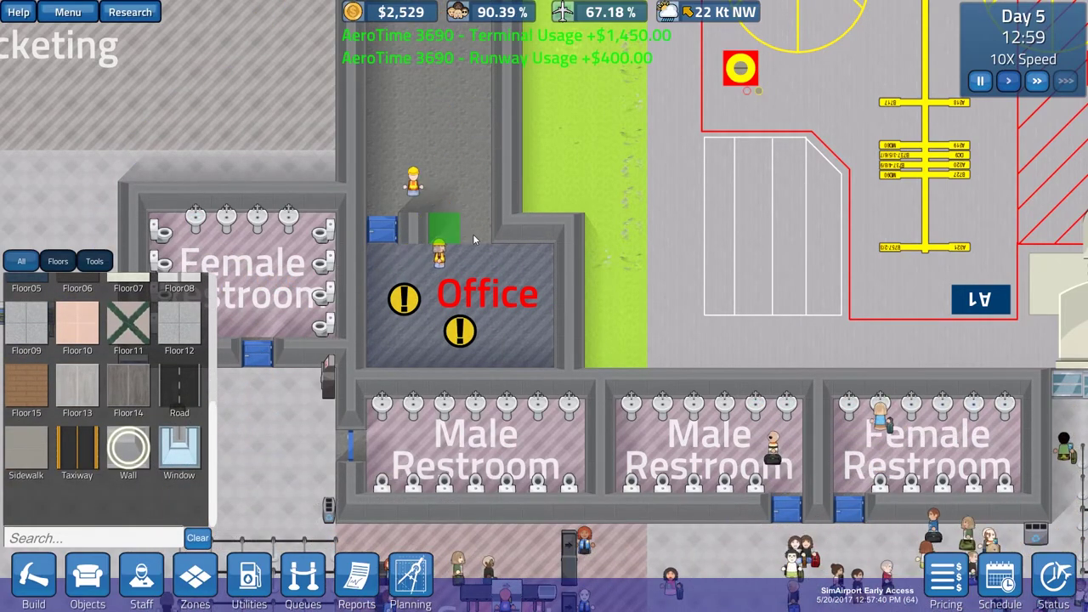
right_click(499, 292)
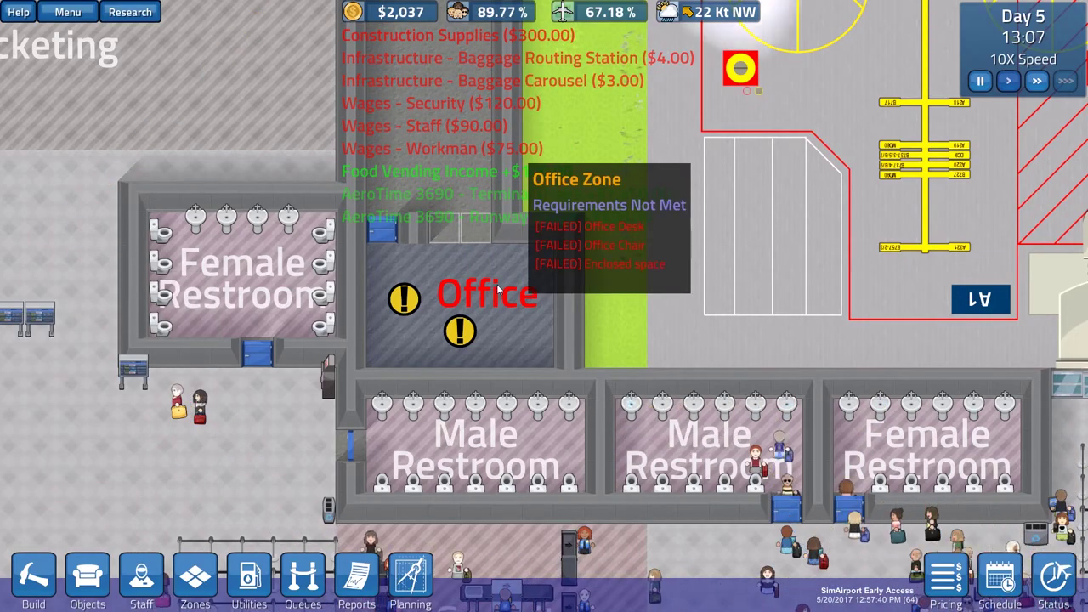
Select the office chair from Objects, then cancel placement
left_click(141, 576)
left_click(88, 577)
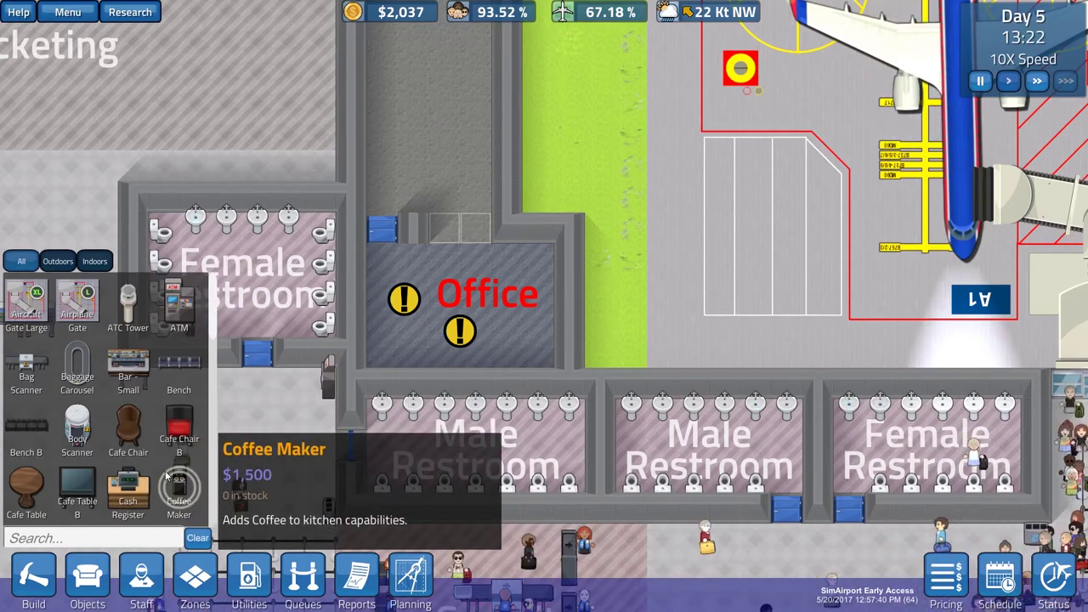
scroll(146, 459, "down", 2)
scroll(162, 464, "down", 2)
scroll(175, 468, "down", 2)
scroll(179, 472, "down", 2)
scroll(180, 467, "down", 2)
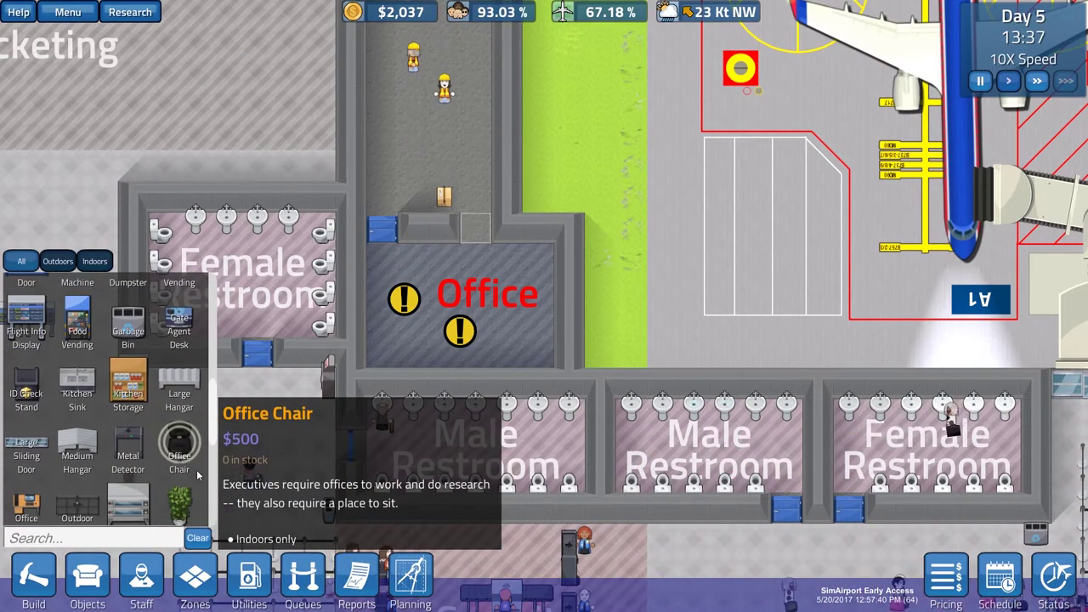
left_click(180, 442)
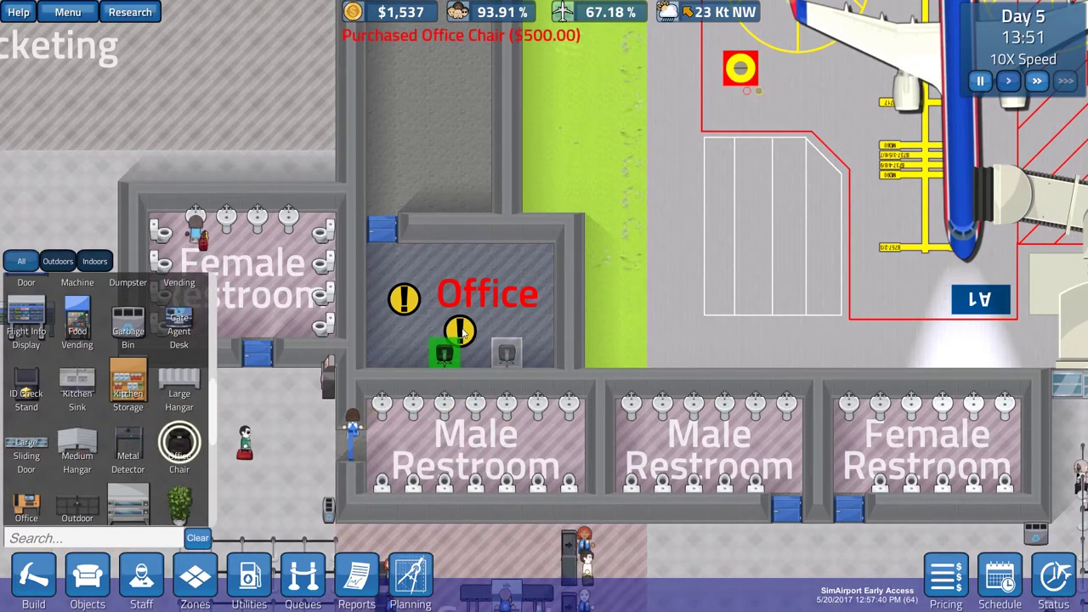
right_click(463, 333)
mouse_move(142, 578)
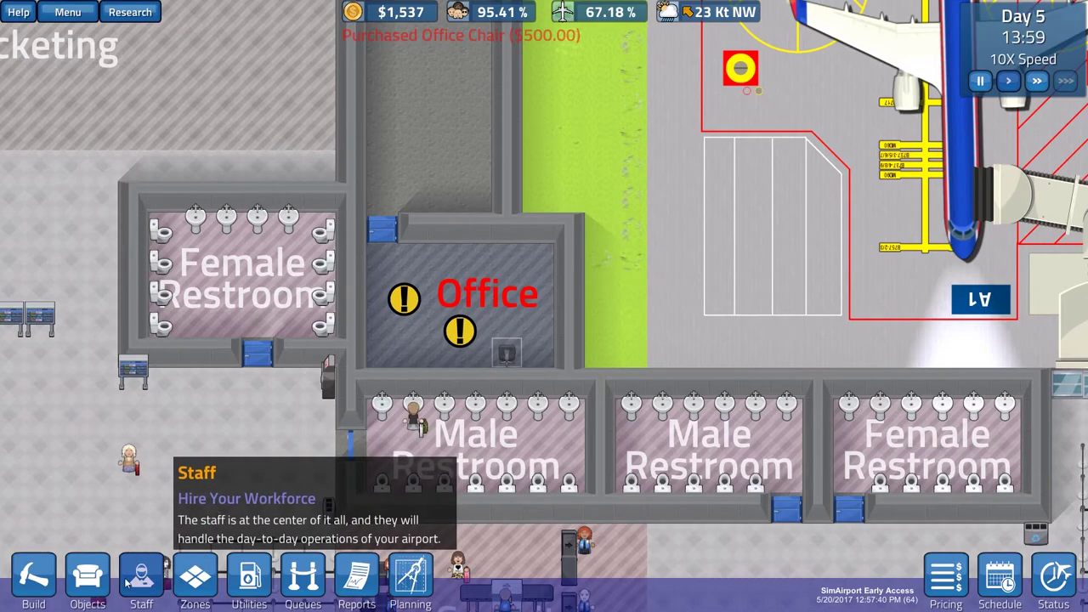
Place a $1,500 Office Desk inside the Office room
left_click(88, 578)
left_click(26, 506)
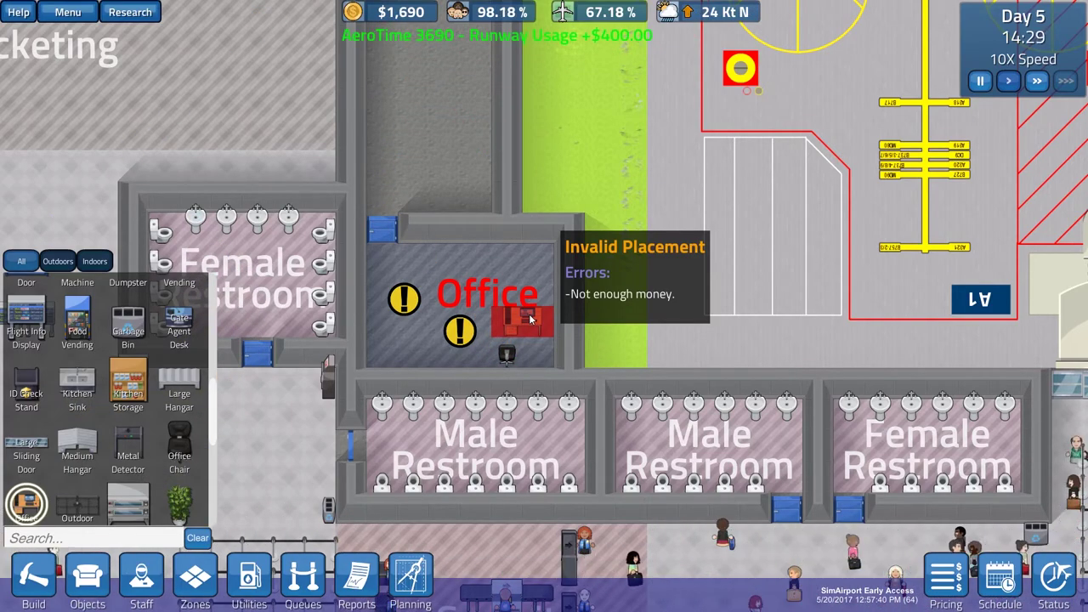
left_click(522, 335)
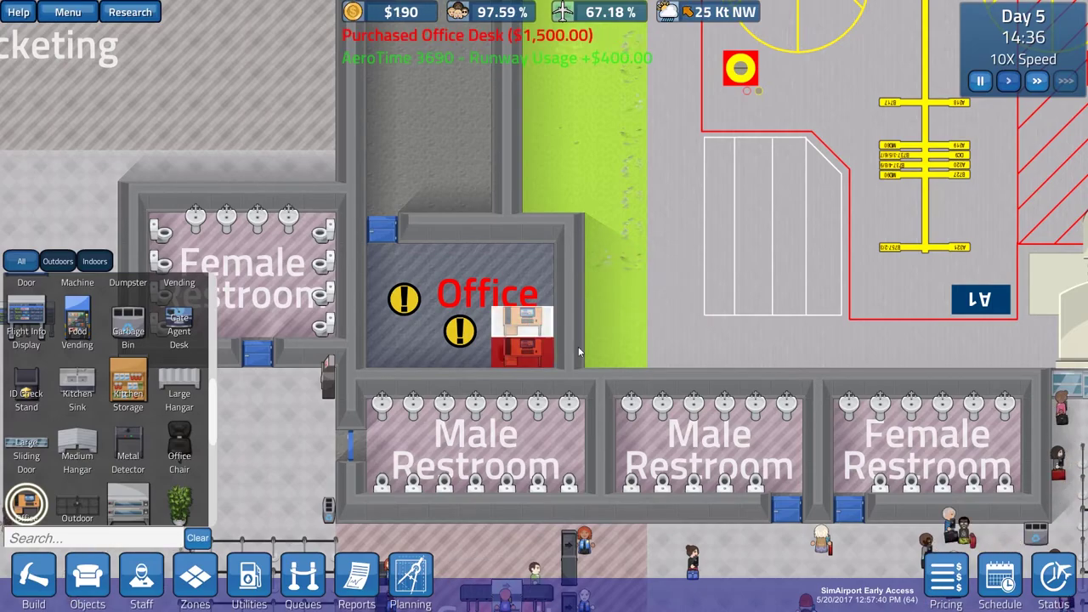
right_click(579, 351)
scroll(501, 361, "up", 2)
scroll(501, 362, "up", 2)
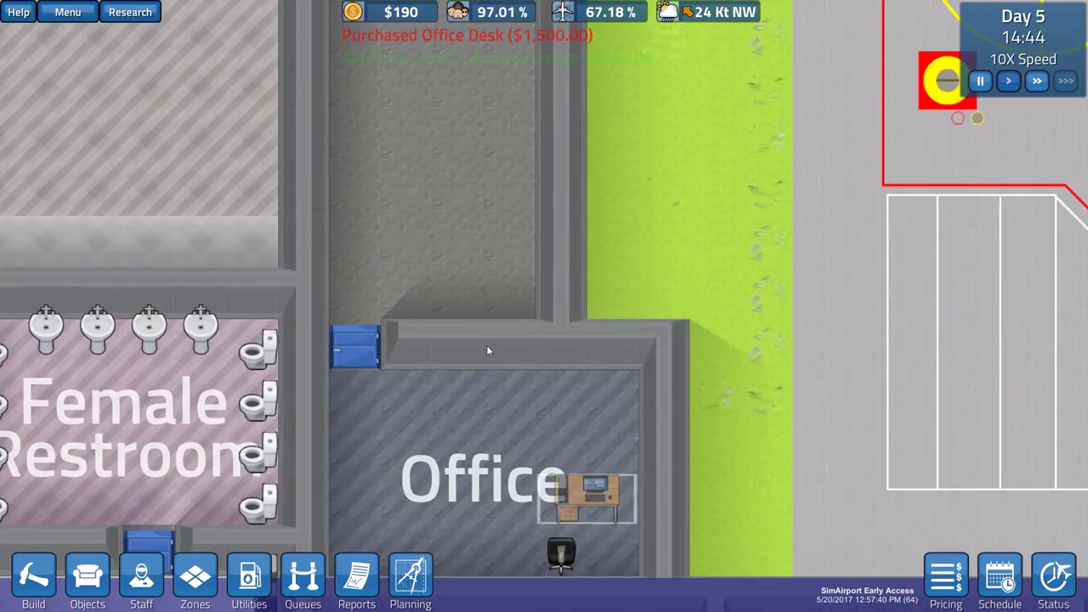
scroll(487, 351, "down", 2)
scroll(487, 350, "down", 1)
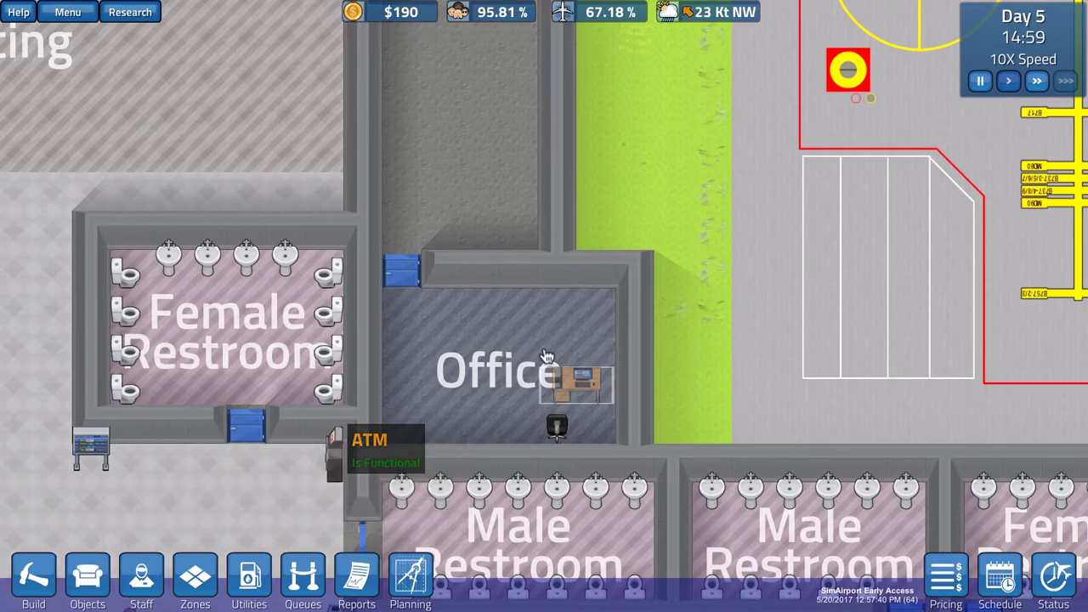
scroll(538, 302, "down", 5)
scroll(606, 344, "down", 3)
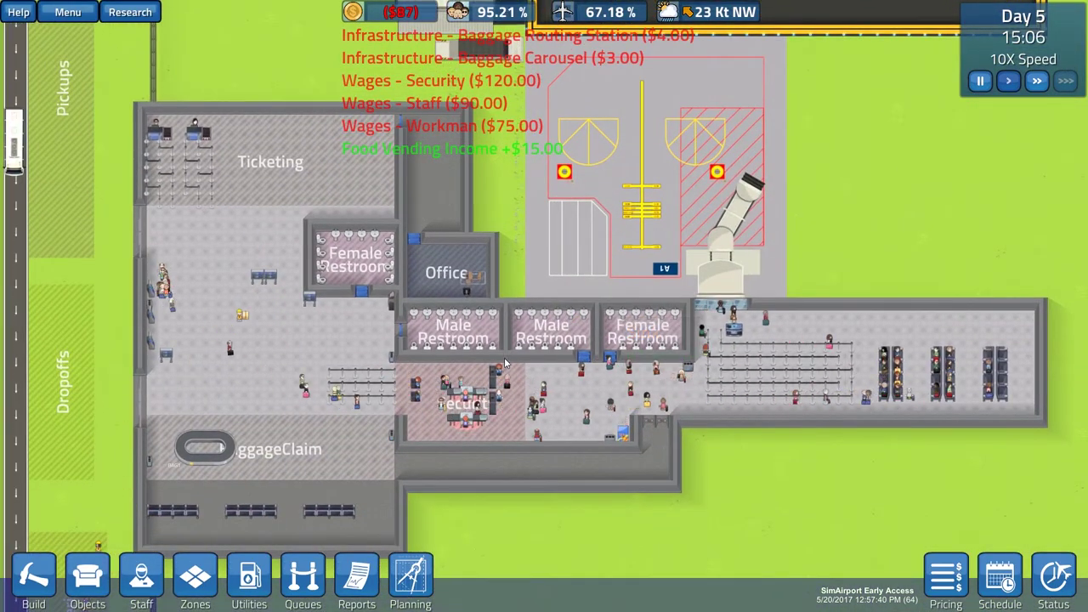
Bring up the staff hiring list with CFO and COO roles
key("d")
key("d")
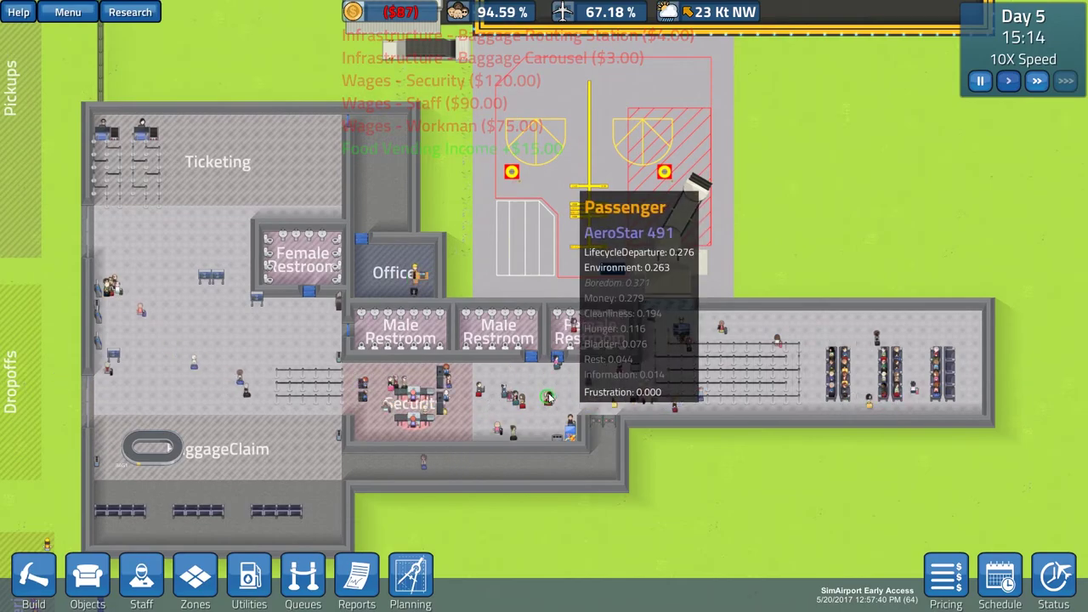
left_click(141, 582)
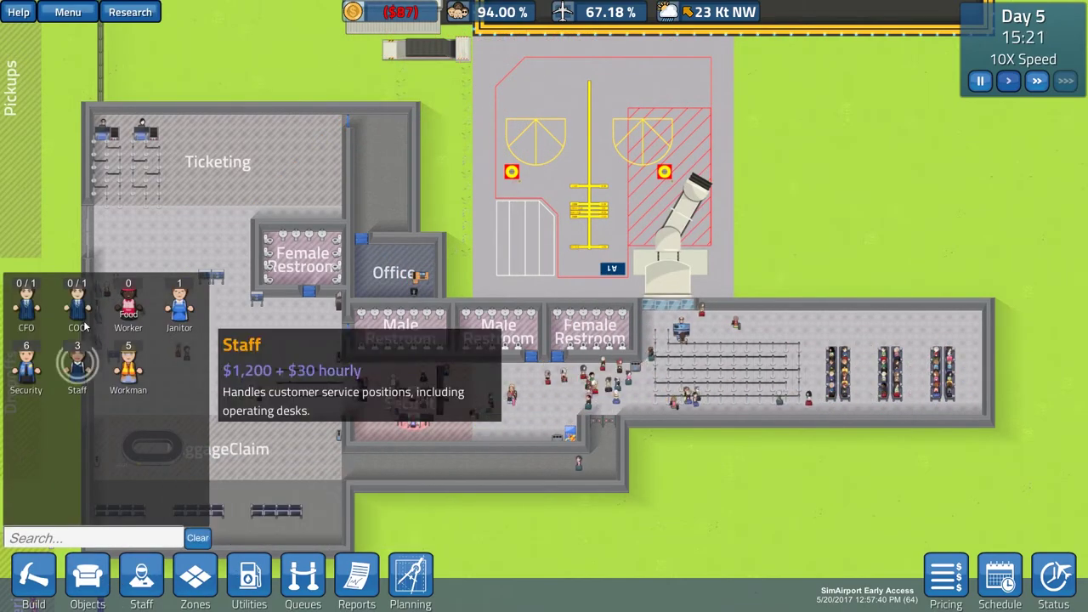
key("w")
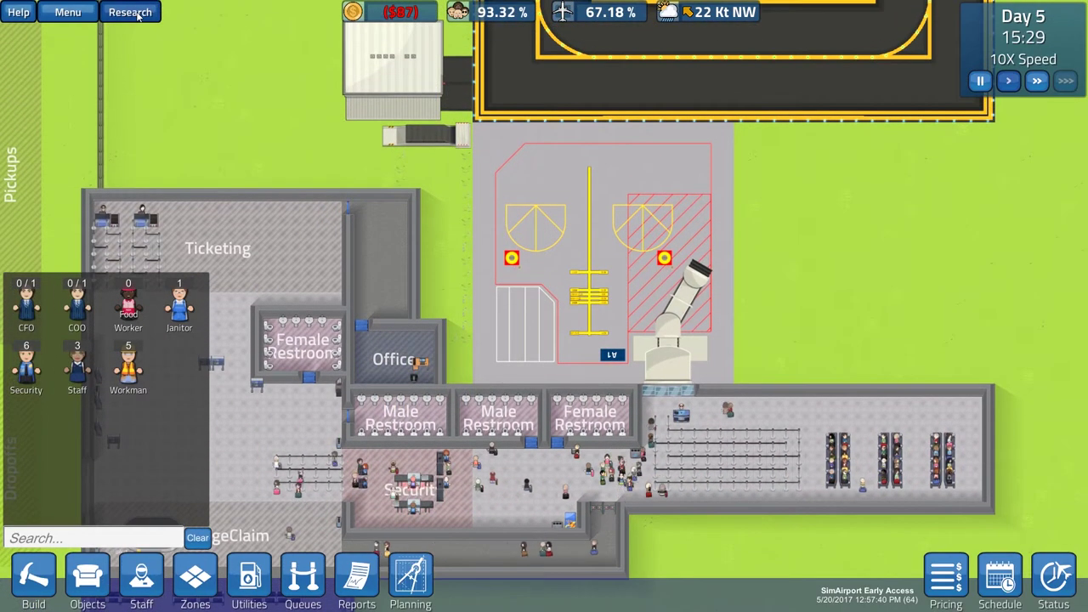
Review the Pricing requirements in Research, then look over the terminal
left_click(130, 12)
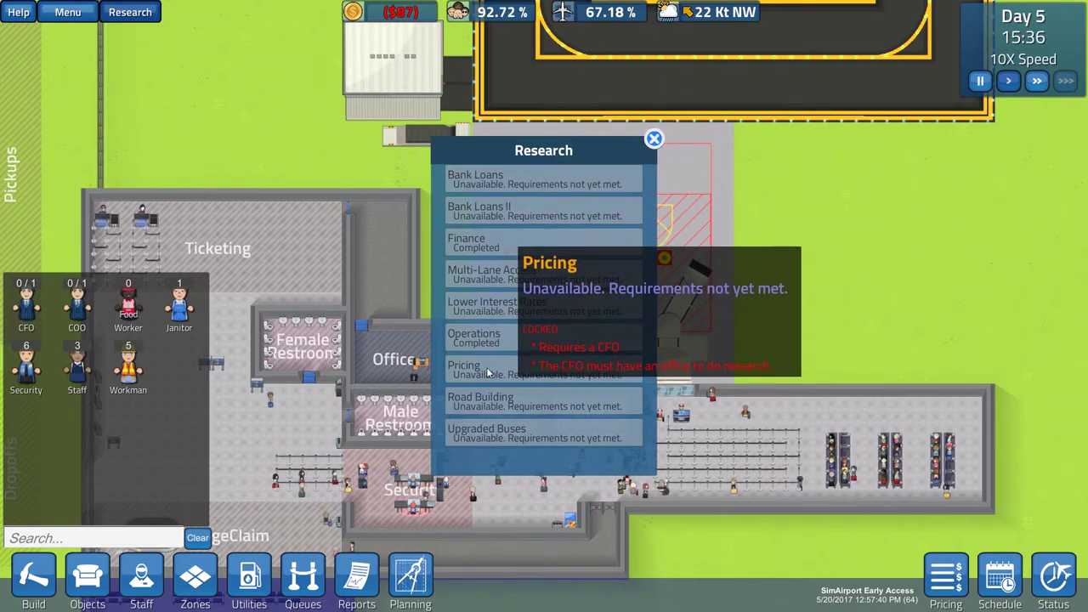
left_click(654, 139)
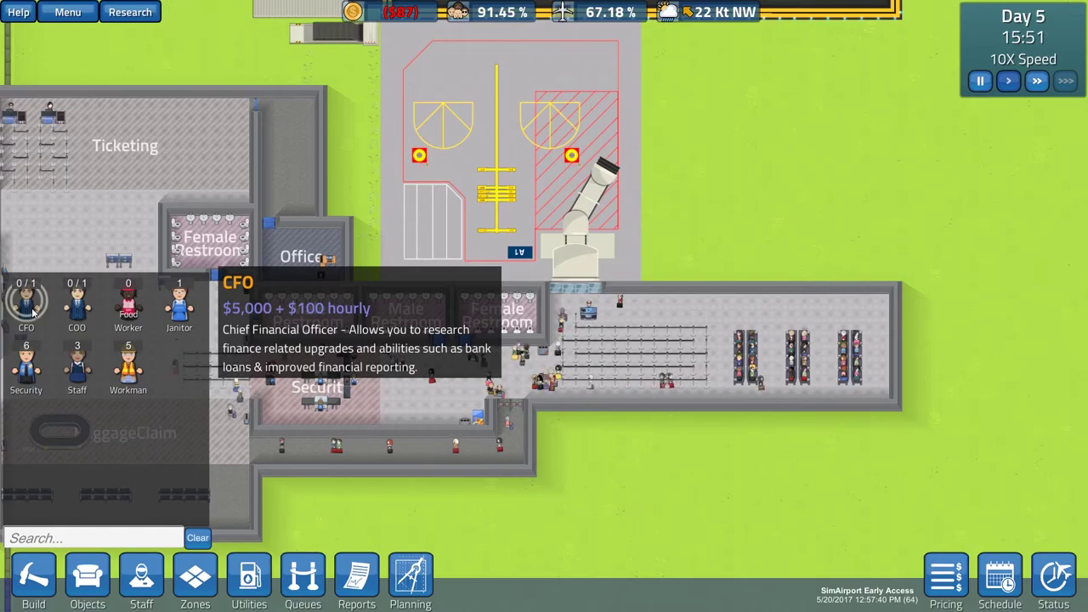
scroll(635, 378, "down", 2)
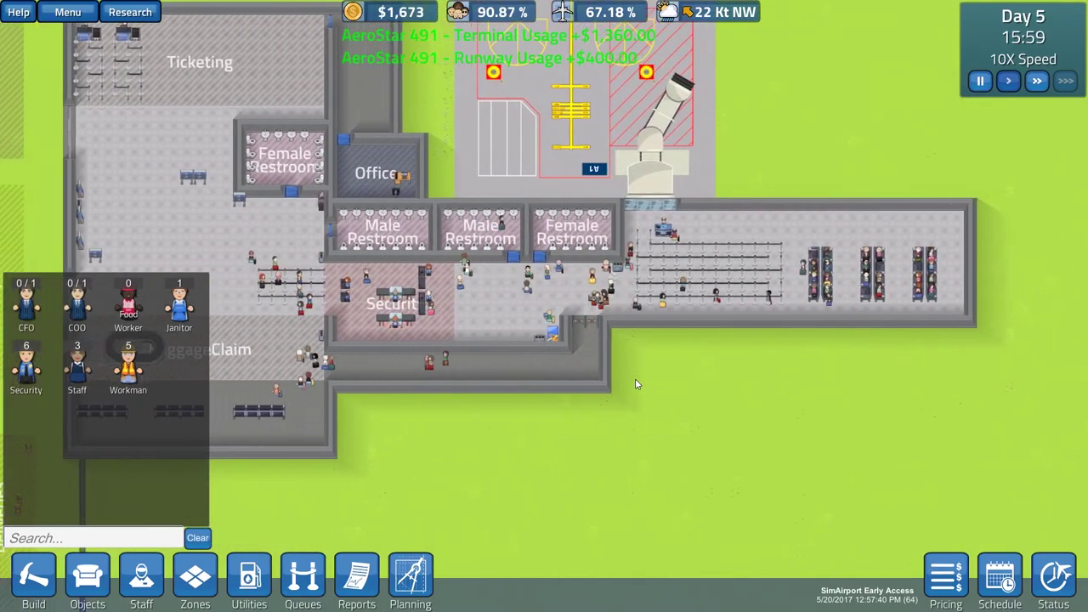
key("w")
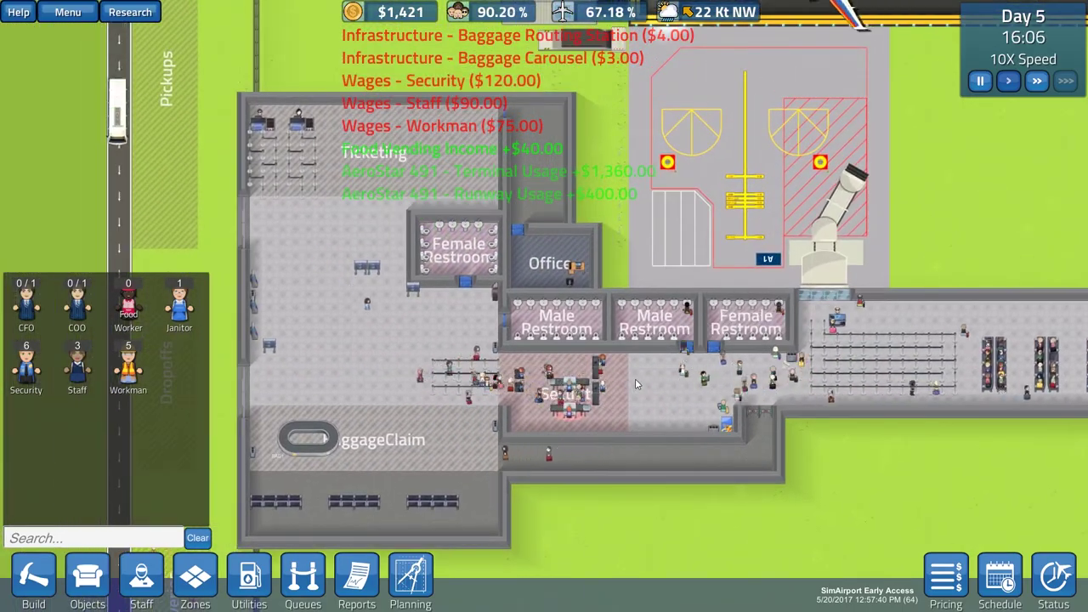
scroll(635, 378, "down", 2)
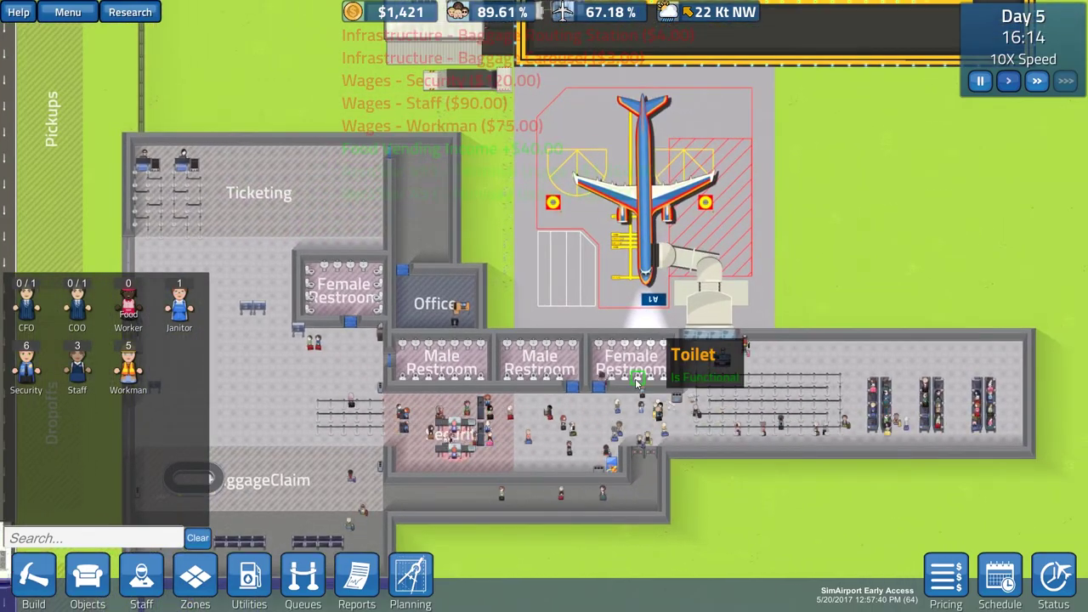
key("d")
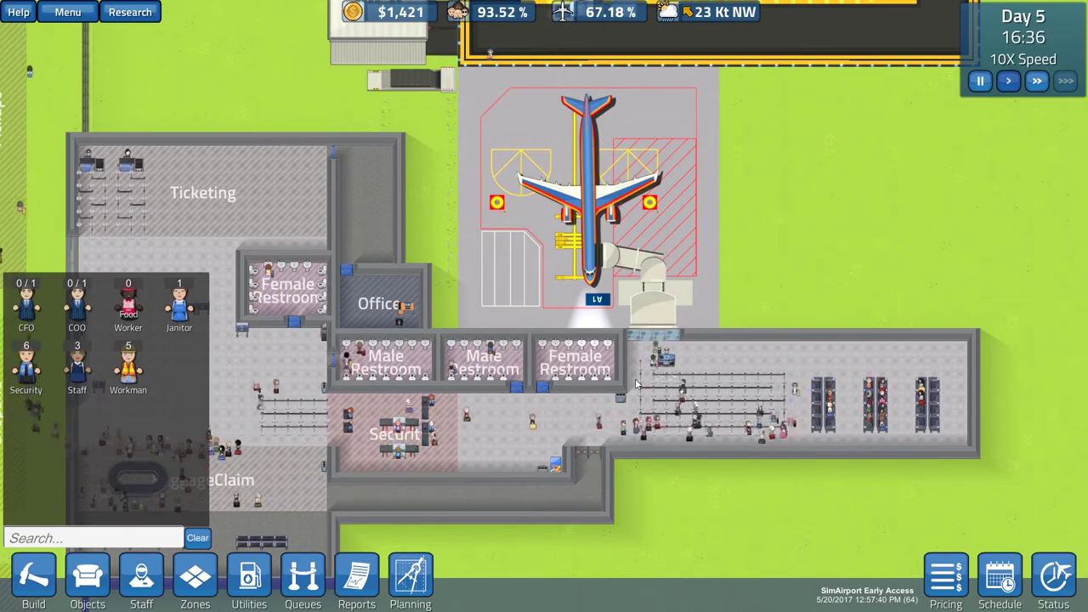
key("d")
scroll(635, 378, "down", 1)
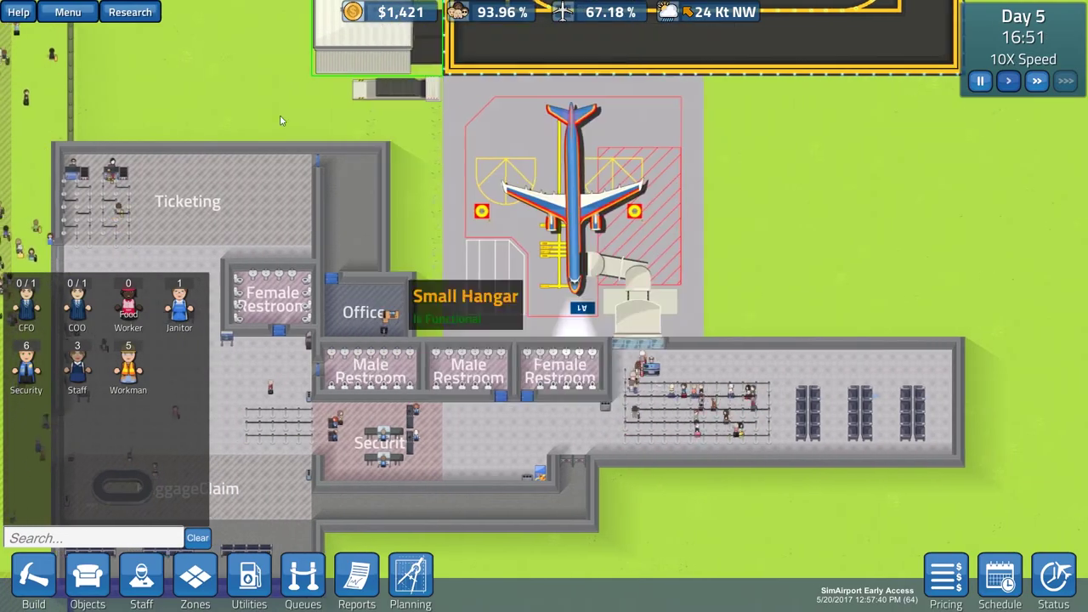
key("a")
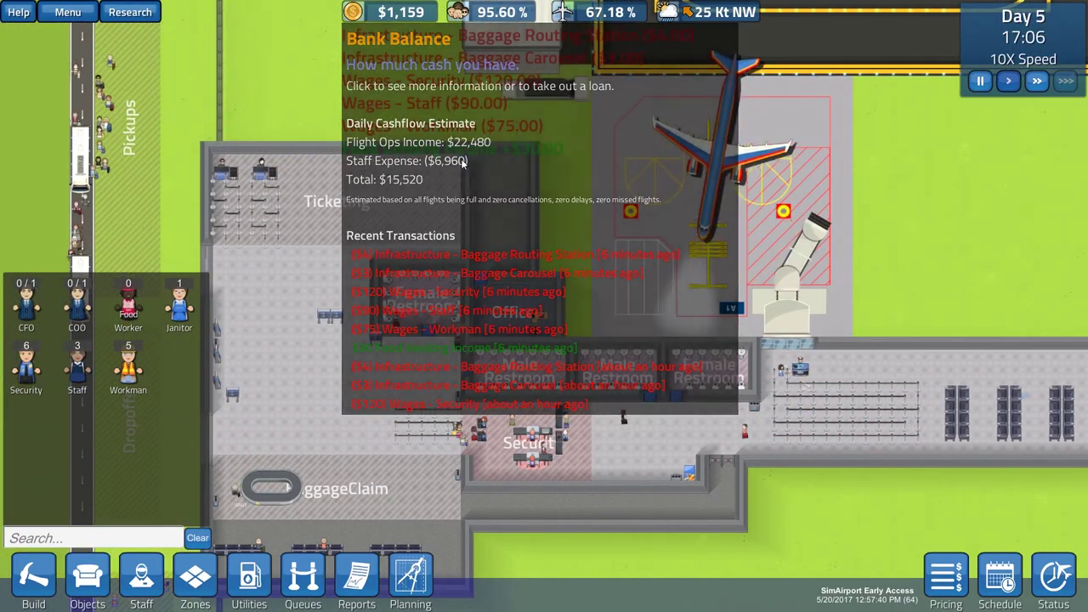
scroll(633, 331, "up", 1)
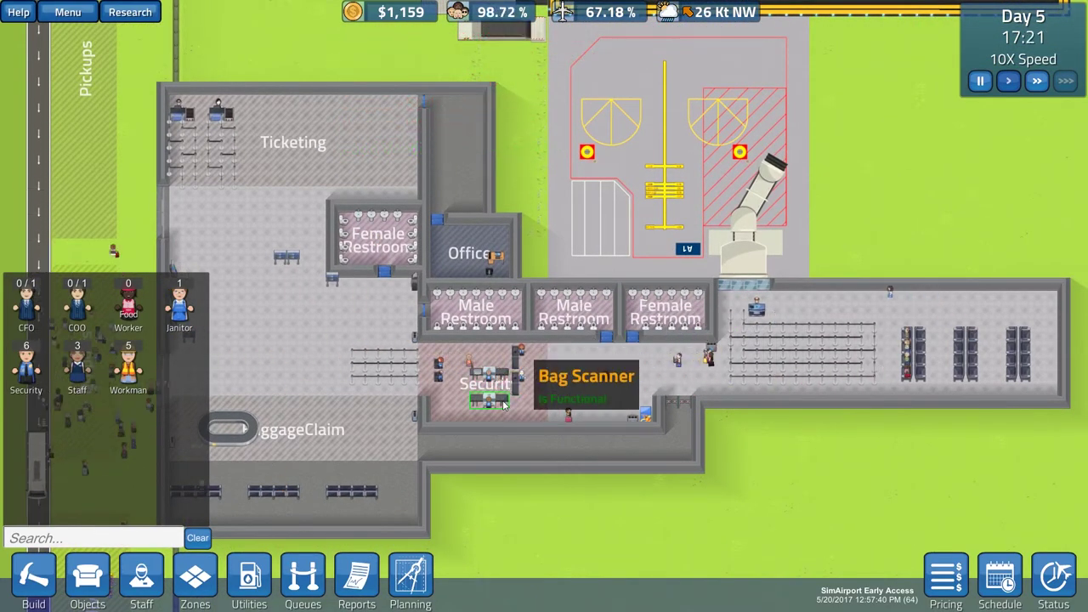
left_click(391, 12)
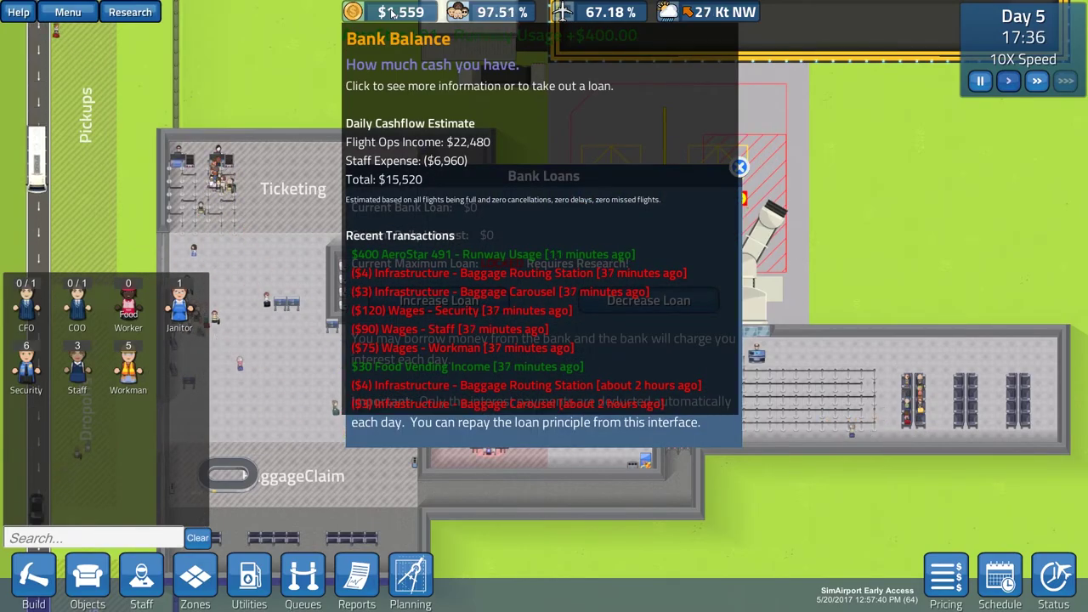
left_click(739, 166)
scroll(442, 170, "up", 2)
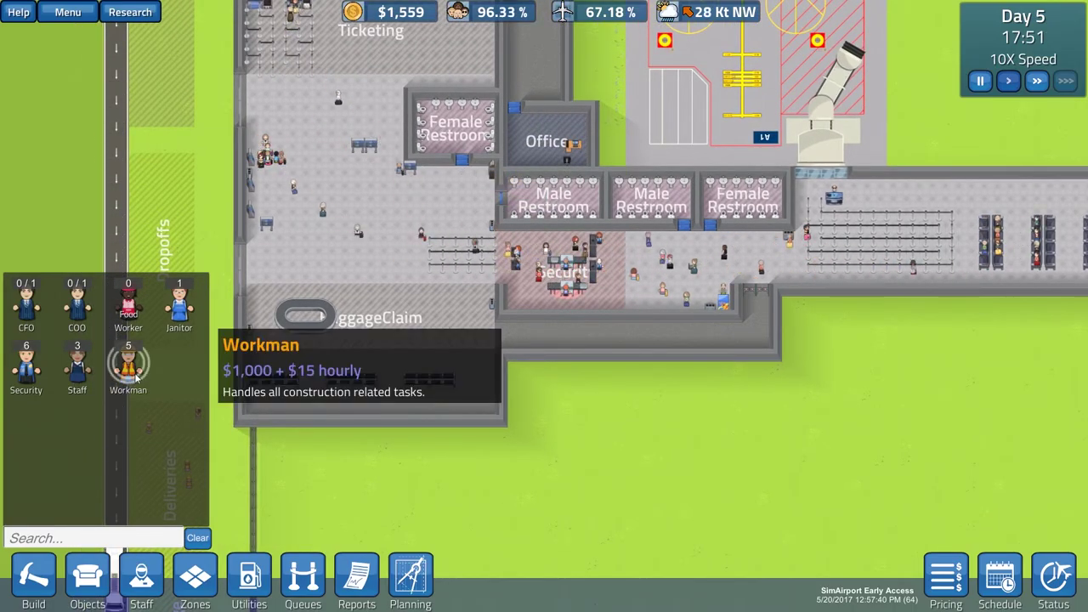
scroll(472, 378, "down", 3)
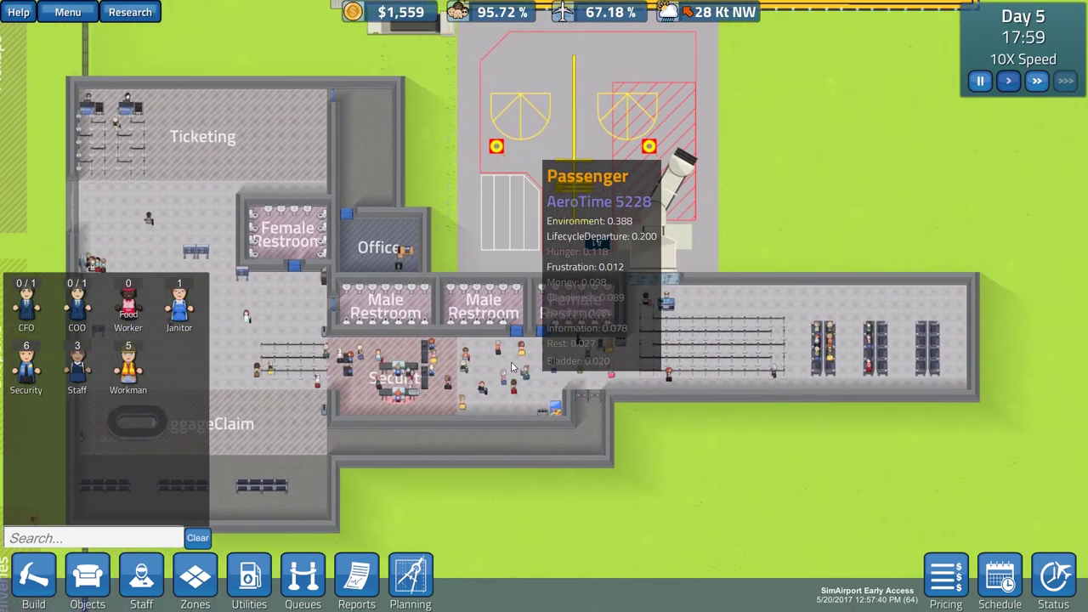
scroll(510, 255, "up", 2)
left_click(353, 12)
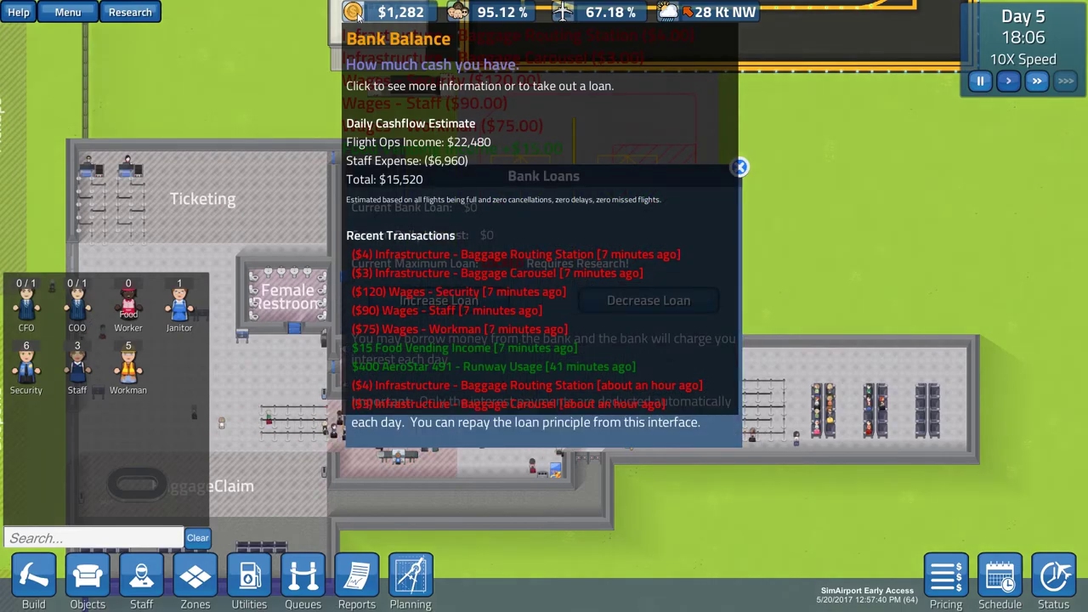
left_click(739, 167)
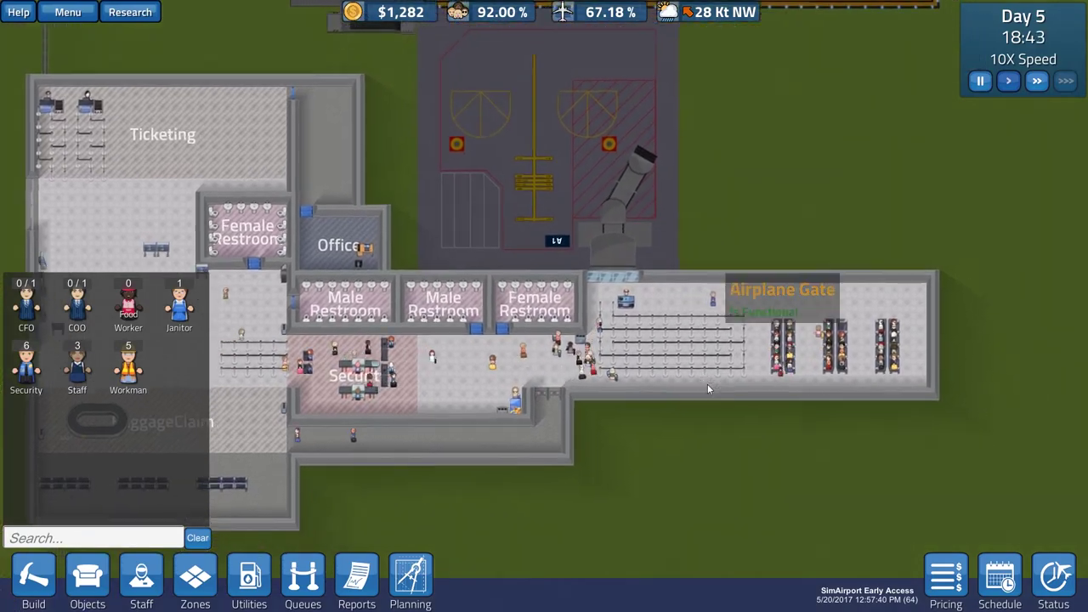
key("s")
key("a")
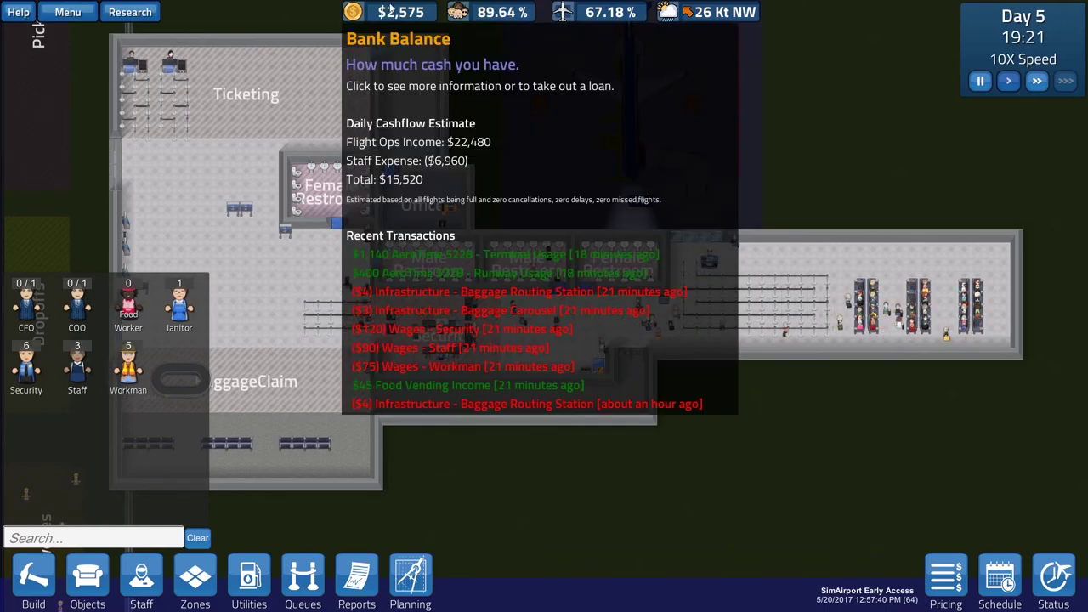
left_click_drag(520, 277, 488, 249)
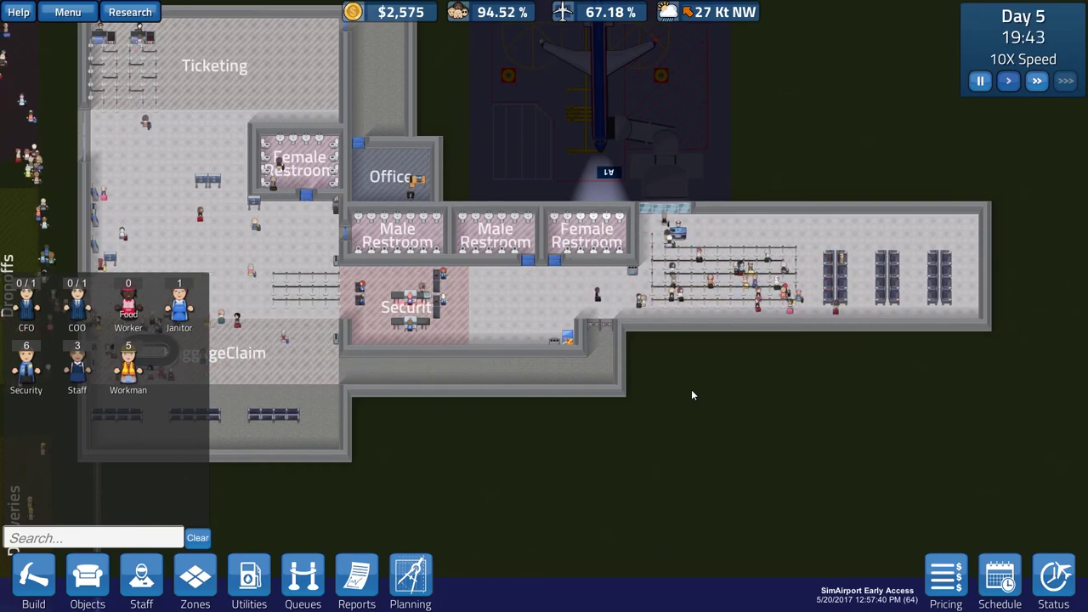
scroll(691, 389, "up", 2)
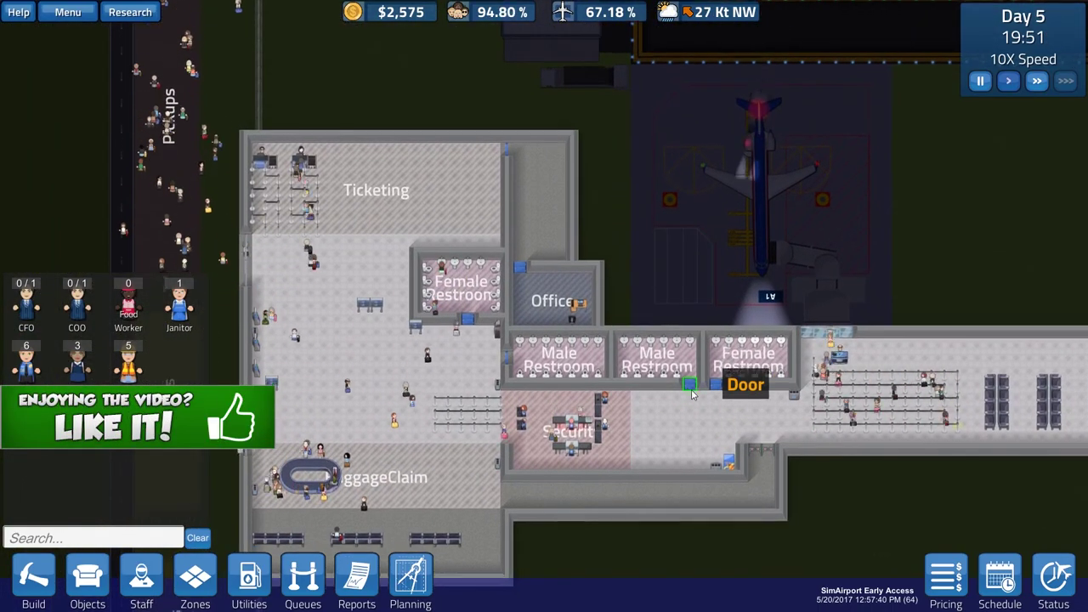
scroll(691, 390, "down", 2)
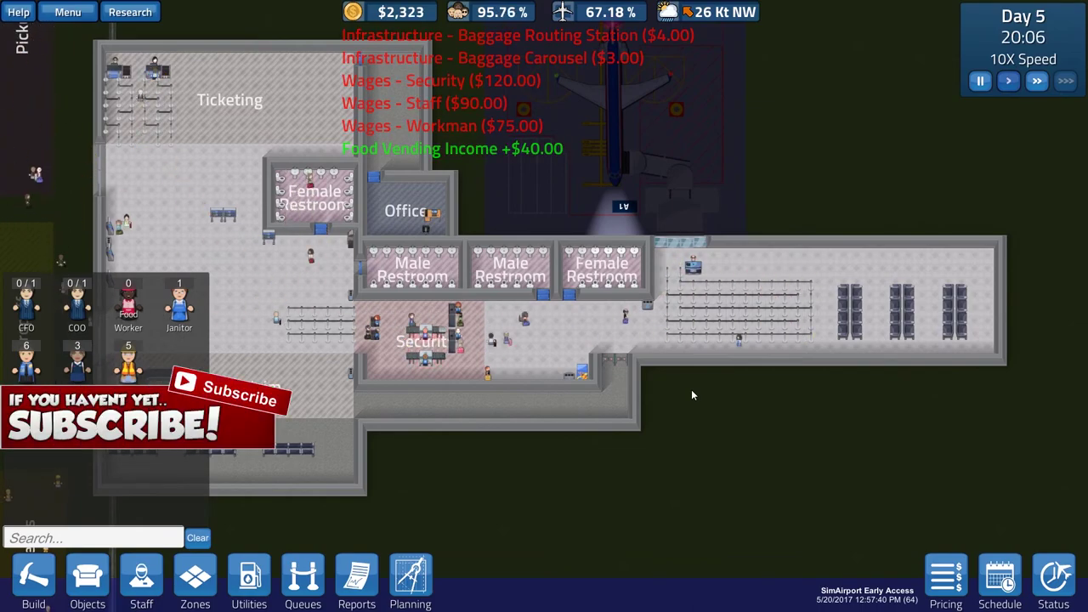
key("w")
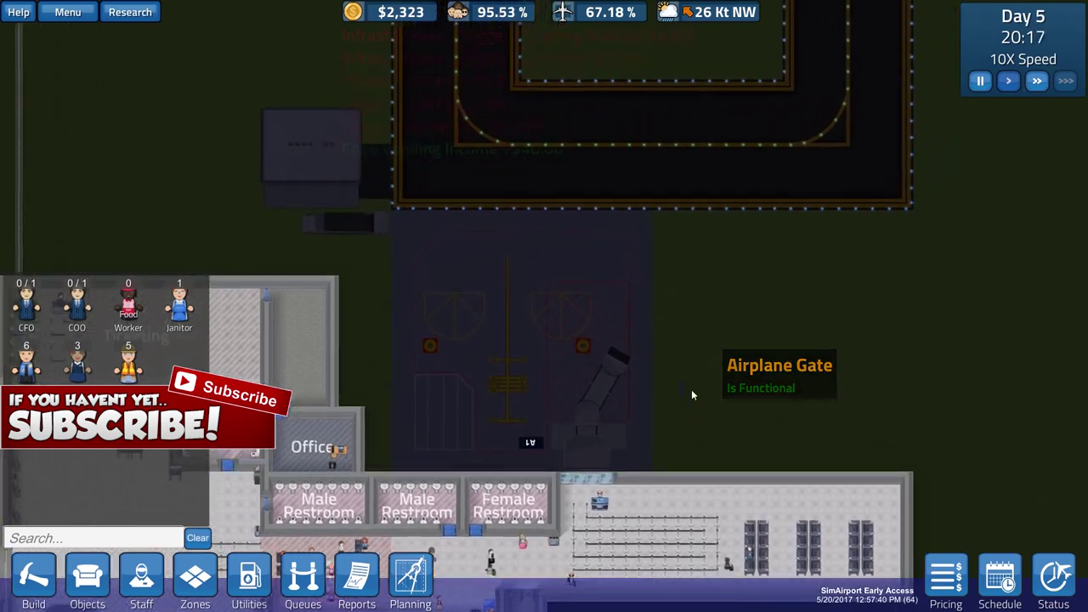
scroll(691, 389, "down", 3)
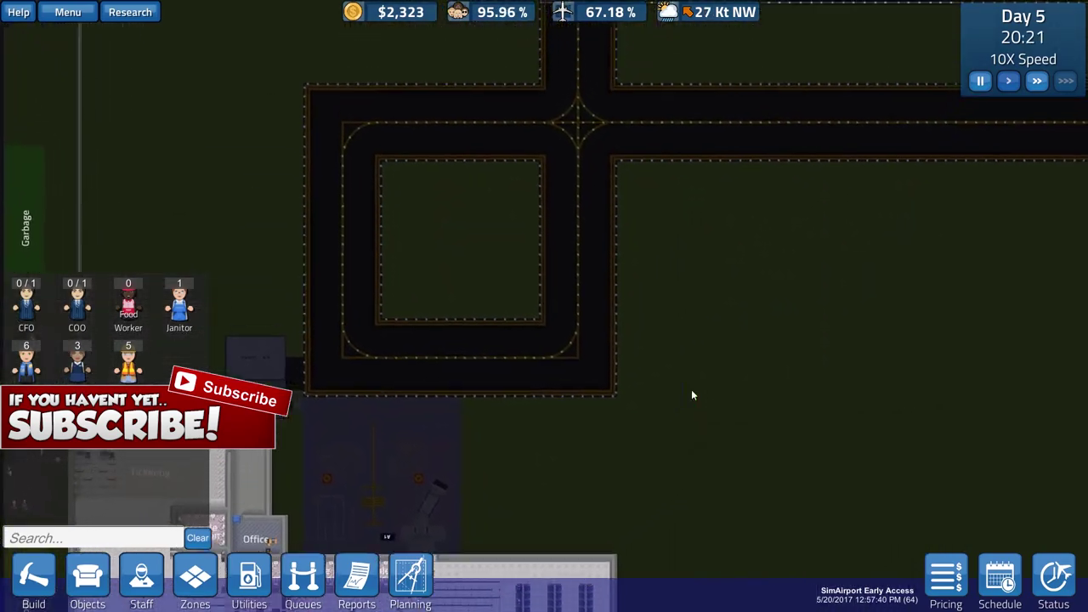
scroll(691, 389, "down", 3)
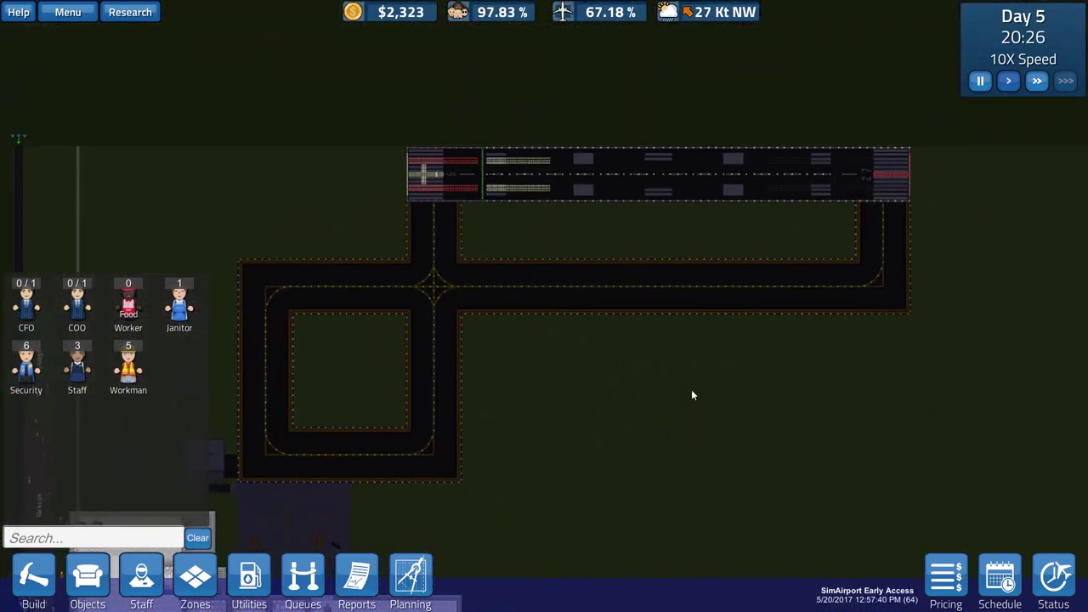
scroll(691, 389, "down", 3)
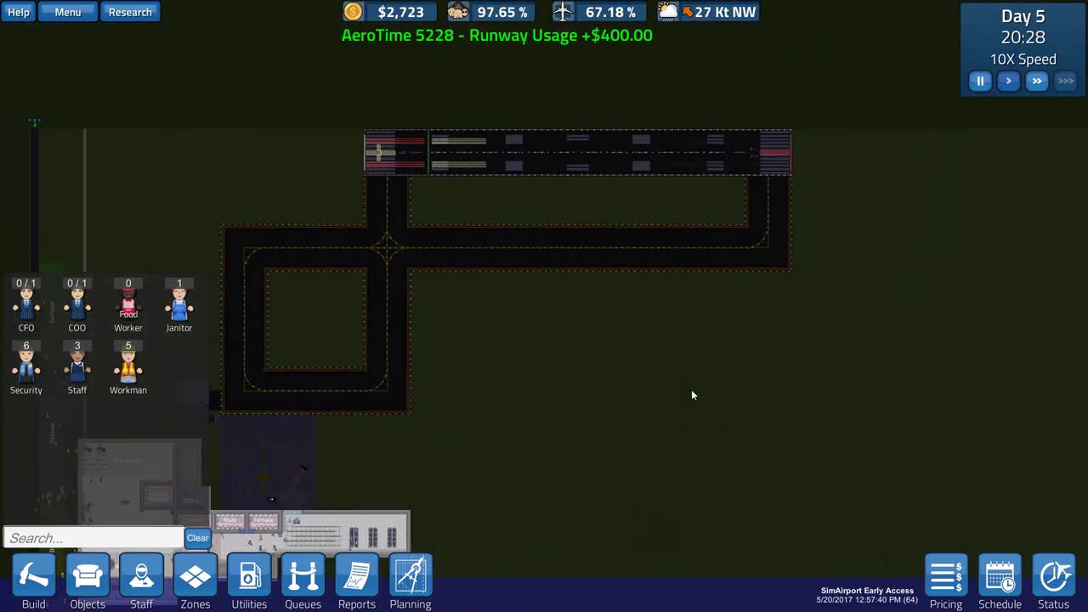
key("s")
key("s")
key("a")
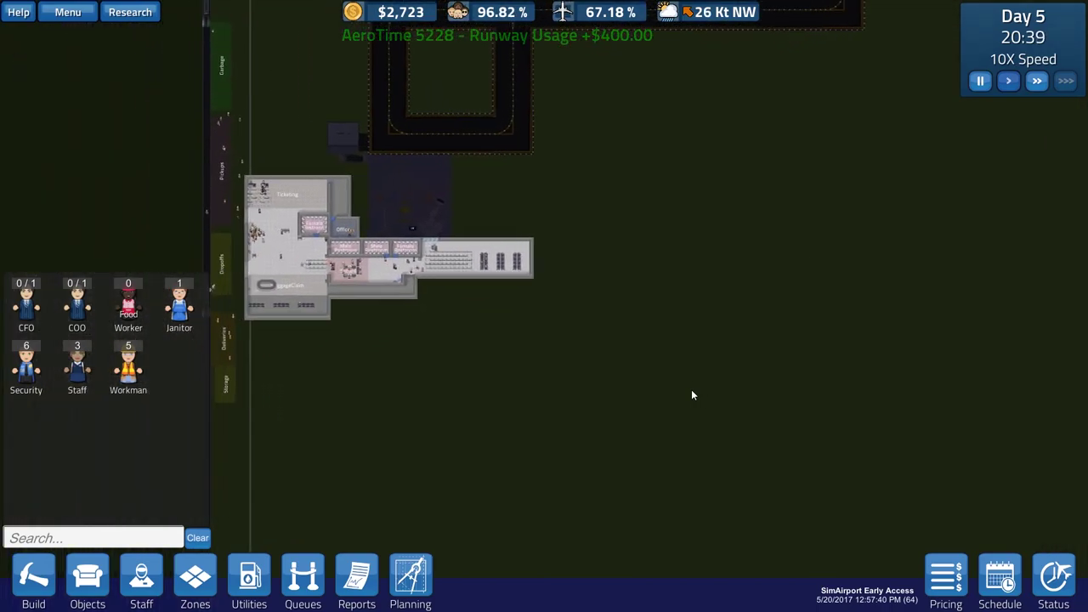
scroll(691, 389, "up", 2)
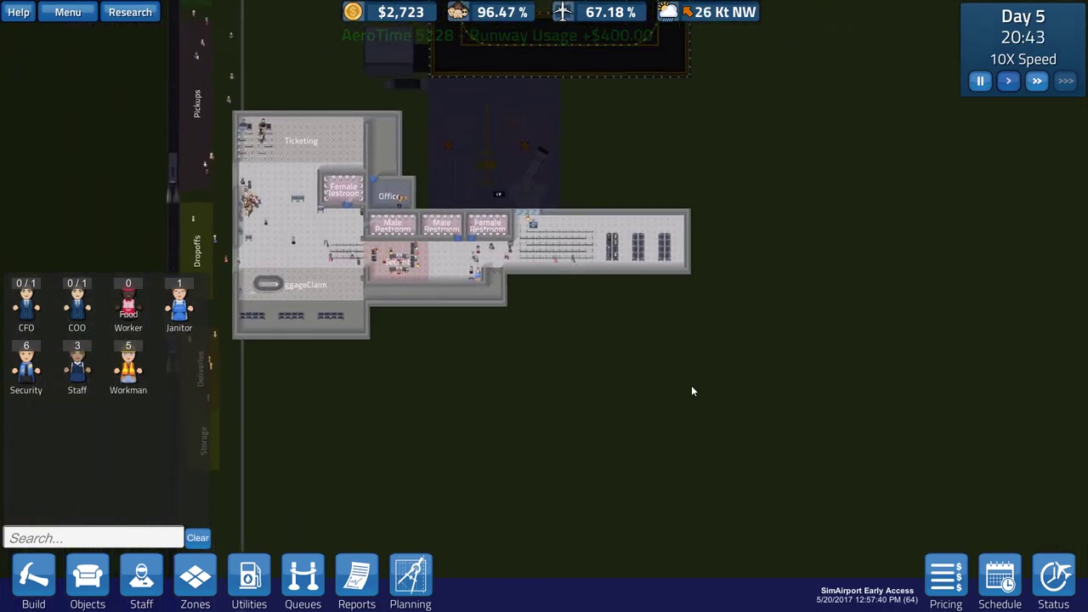